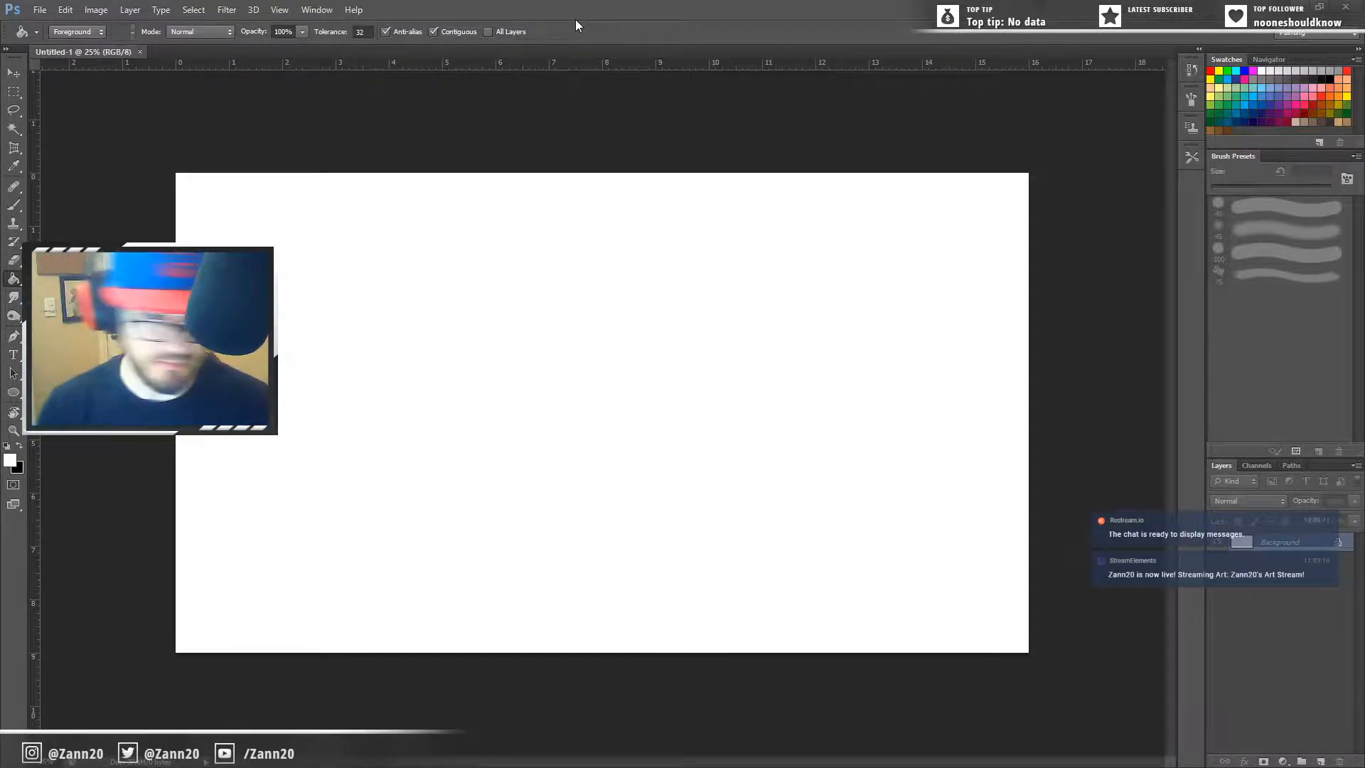
# Step: Try a freehand diagonal test line on the blank white canvas and undo it
pyautogui.click(869, 427)
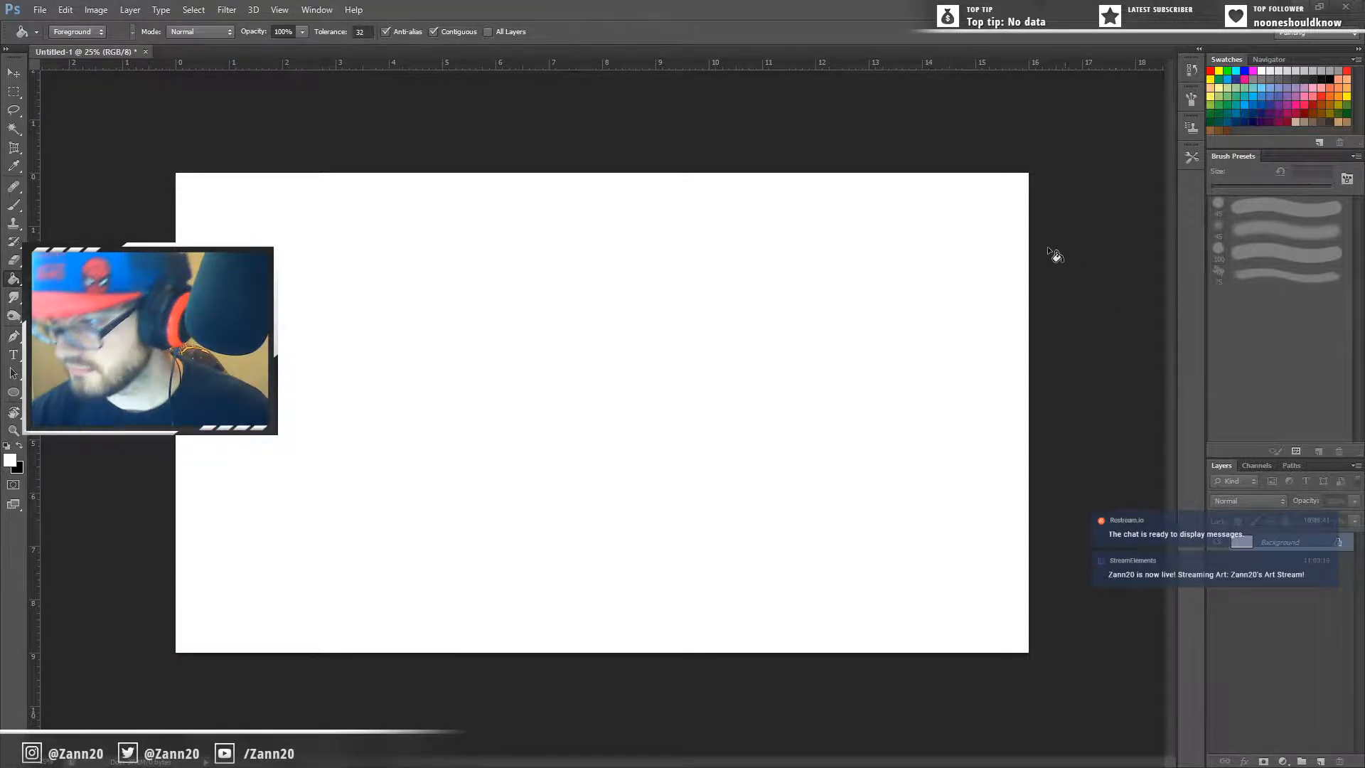
pyautogui.moveTo(857, 390); pyautogui.dragTo(595, 557)
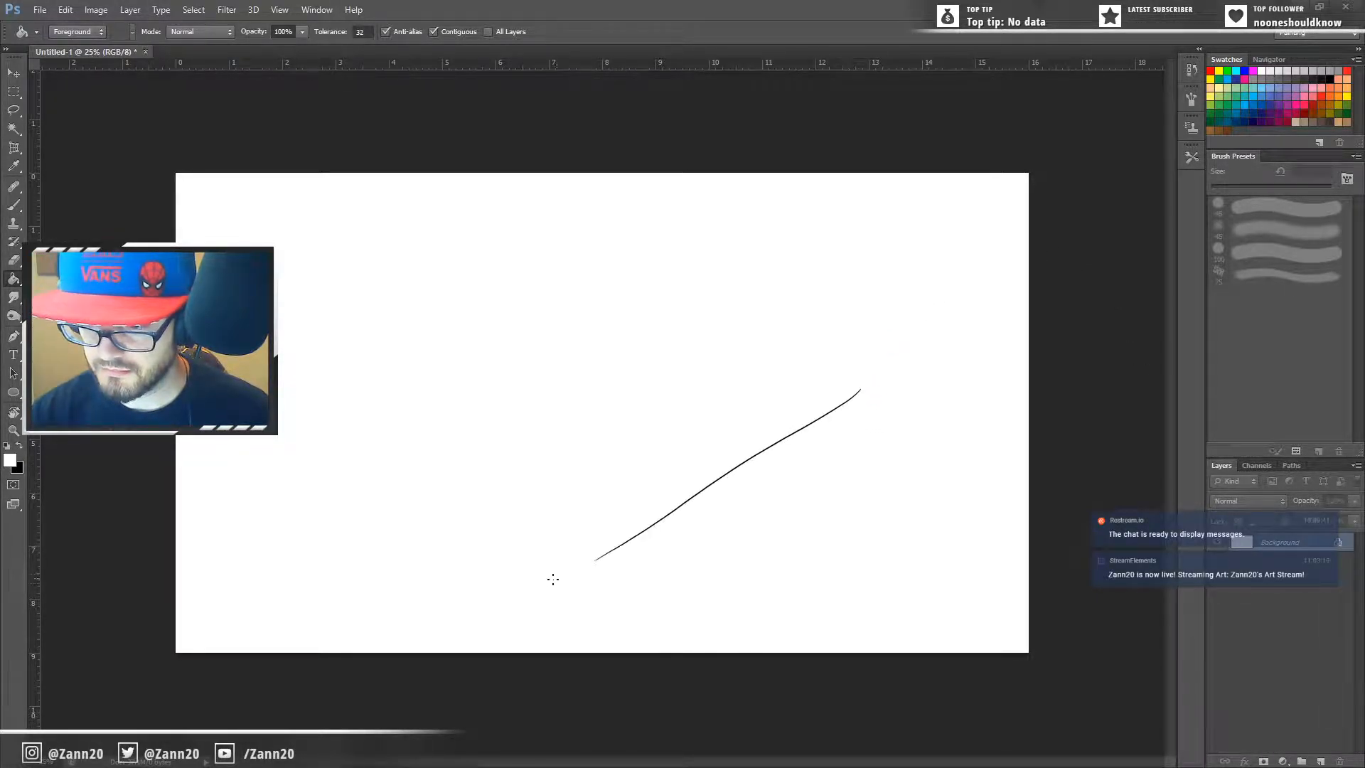
pyautogui.hotkey('ctrl', 'z')
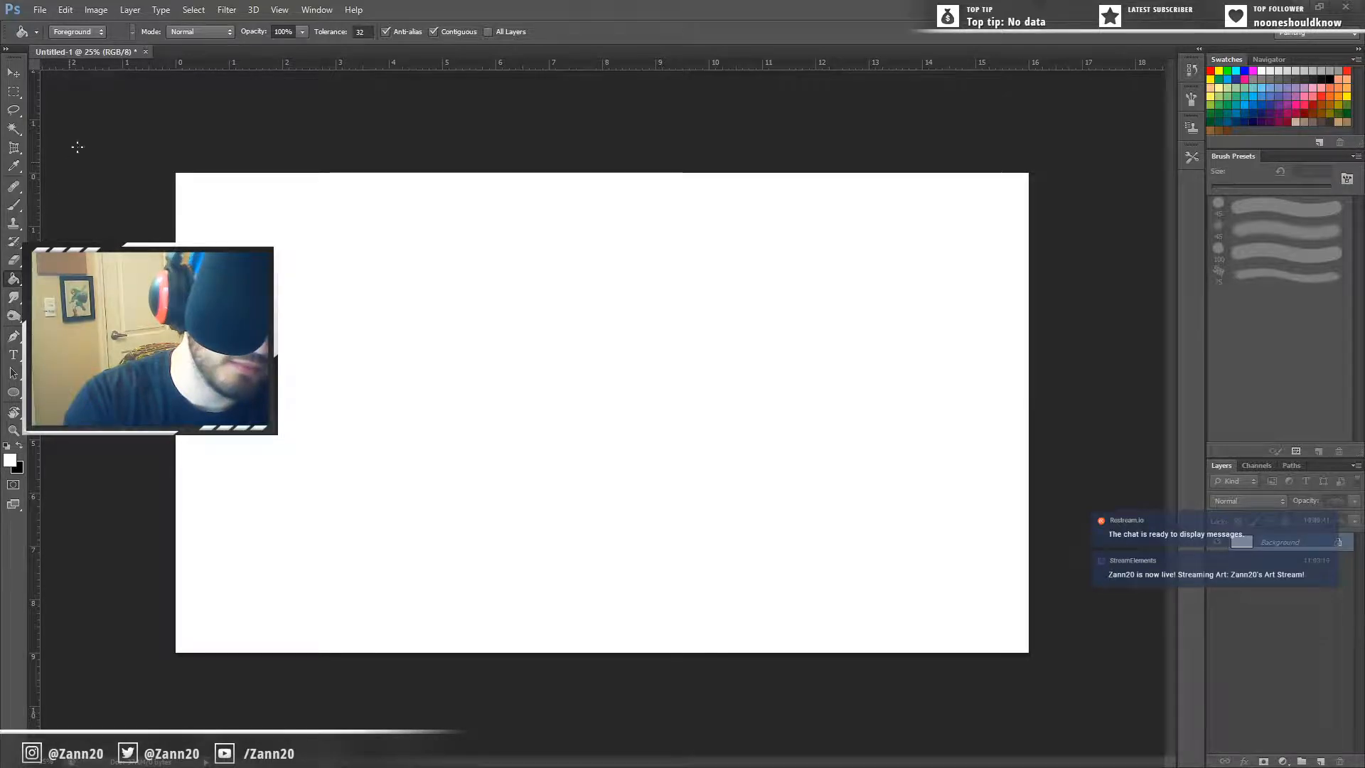
# Step: Try short freehand strokes with the 7 px Eraser near the canvas's upper-left corner and undo them
pyautogui.press('e')
pyautogui.moveTo(291, 274); pyautogui.dragTo(278, 294)
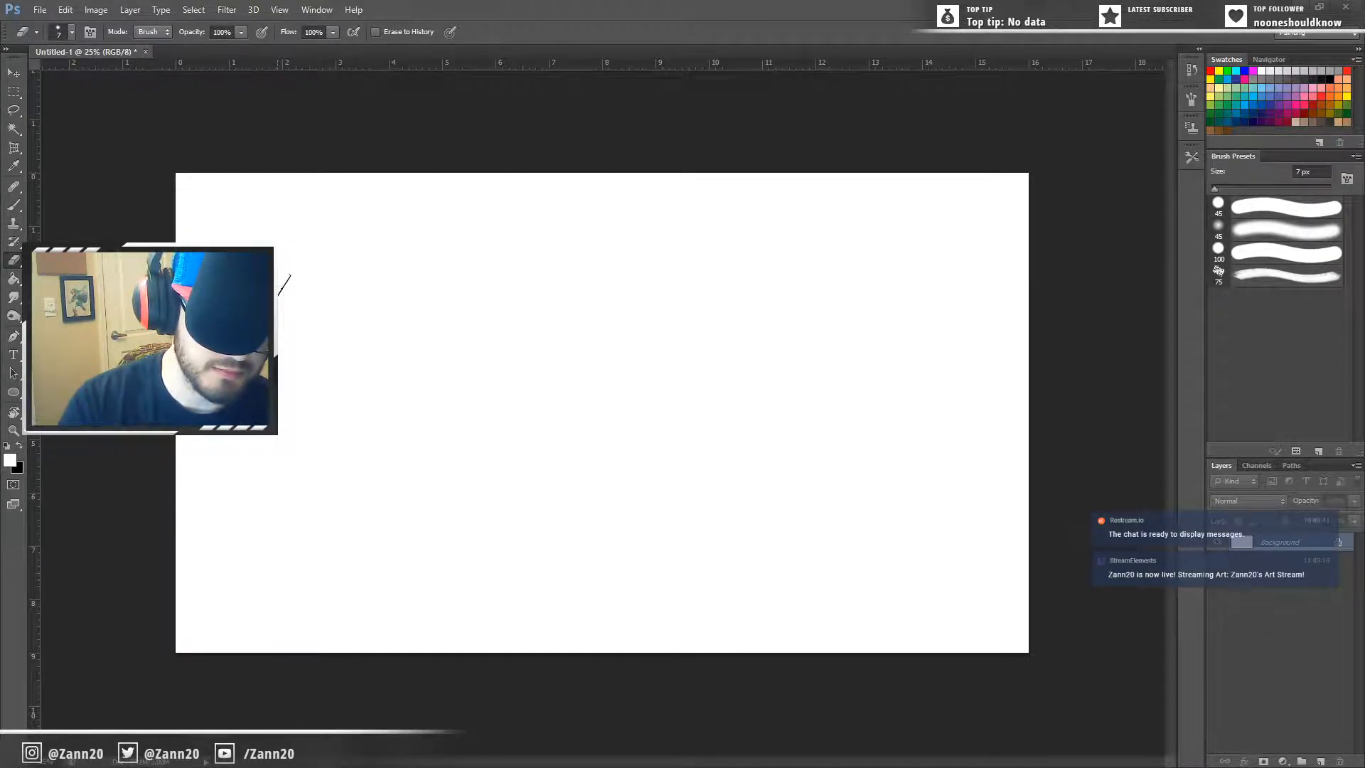
pyautogui.moveTo(287, 276); pyautogui.dragTo(279, 290)
pyautogui.moveTo(294, 278)
pyautogui.mouseDown()
pyautogui.moveTo(287, 309)
pyautogui.moveTo(323, 305)
pyautogui.mouseUp()
pyautogui.hotkey('ctrl', 'z')
pyautogui.hotkey('ctrl', 'z')
pyautogui.hotkey('ctrl', 'alt', 'z')
pyautogui.hotkey('ctrl', 'alt', 'z')
pyautogui.hotkey('ctrl', 'alt', 'z')
pyautogui.hotkey('ctrl', 'alt', 'z')
pyautogui.hotkey('ctrl', 'alt', 'z')
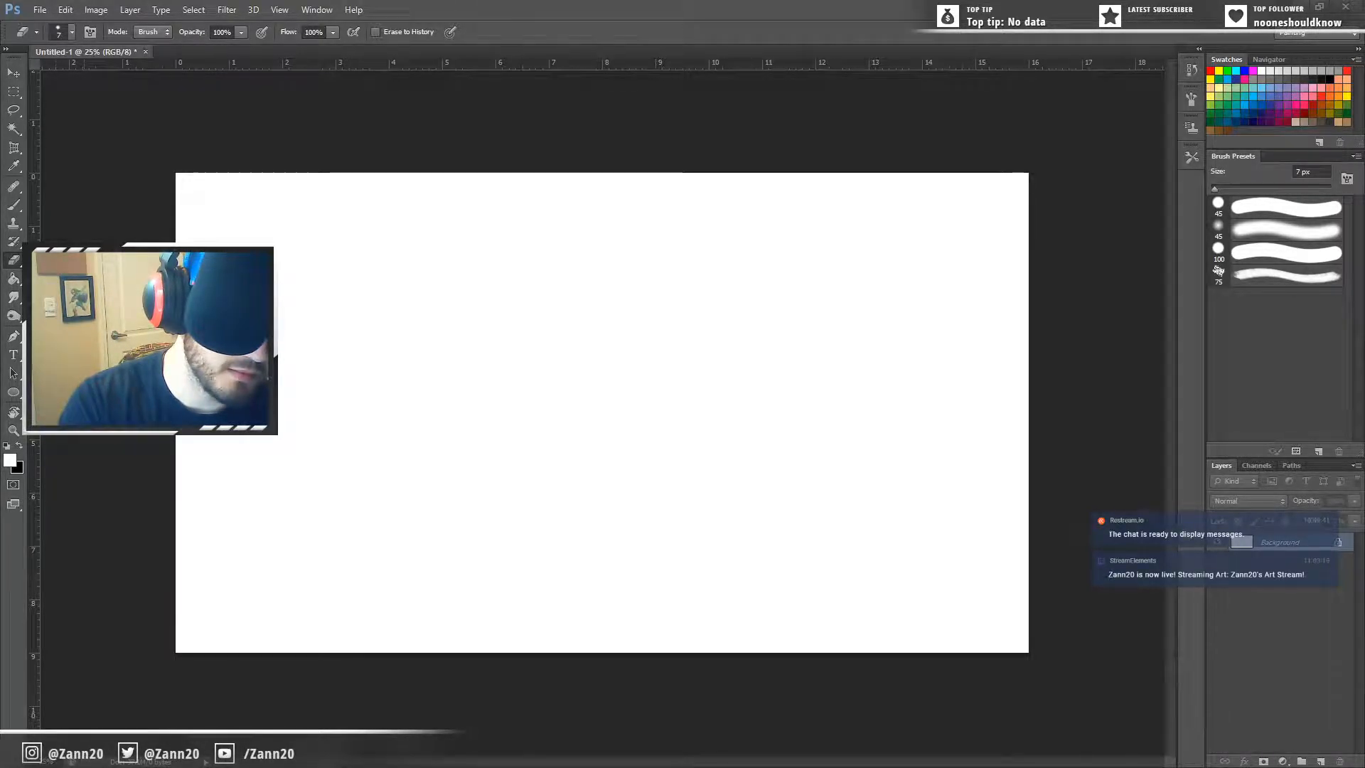
# Step: Try a long wavy stroke across the canvas with the 10 px brush and undo it
pyautogui.press('b')
pyautogui.moveTo(263, 229)
pyautogui.mouseDown()
pyautogui.moveTo(520, 378)
pyautogui.moveTo(573, 505)
pyautogui.moveTo(811, 468)
pyautogui.moveTo(920, 523)
pyautogui.moveTo(952, 603)
pyautogui.moveTo(1029, 640)
pyautogui.mouseUp()
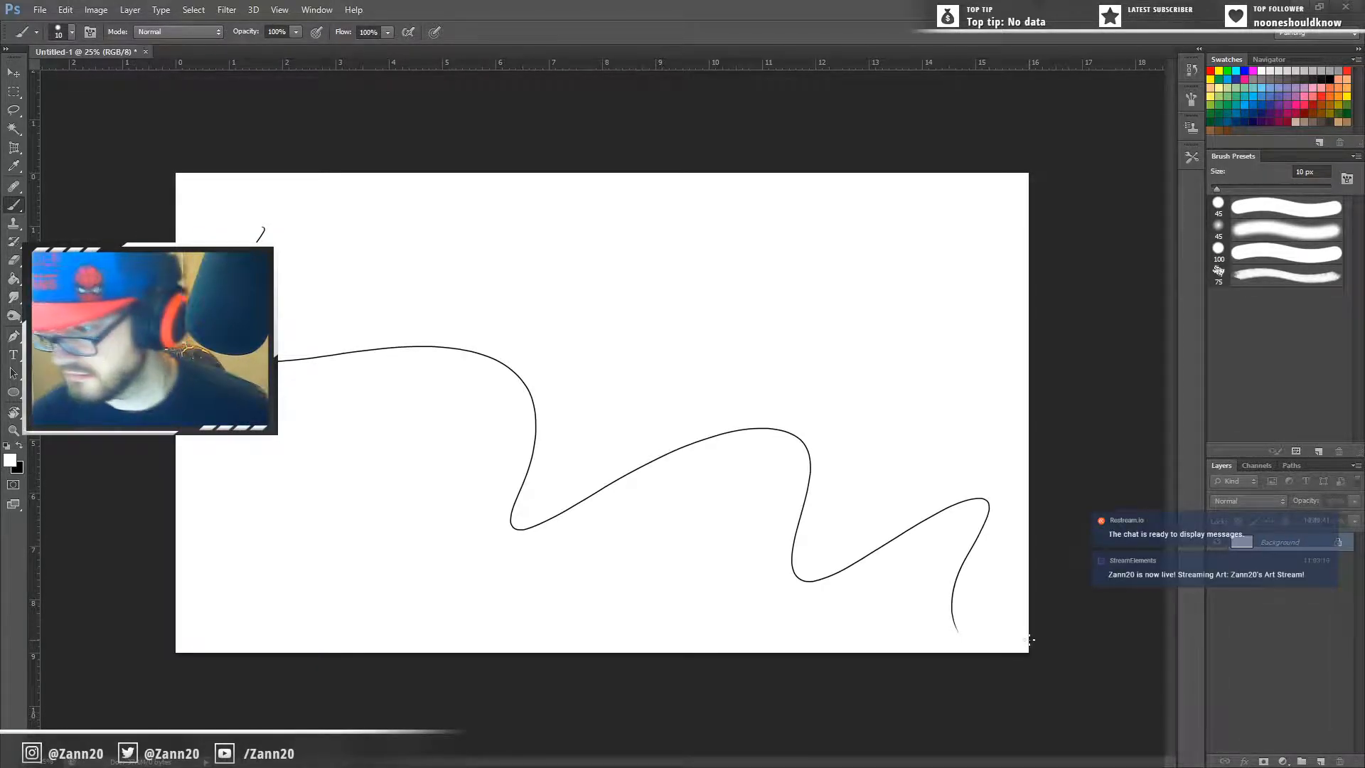
pyautogui.hotkey('ctrl', 'z')
# Step: Try several freehand zigzag and curved strokes across the canvas with the 75 px KNKL CHALK brush preset
pyautogui.click(1218, 273)
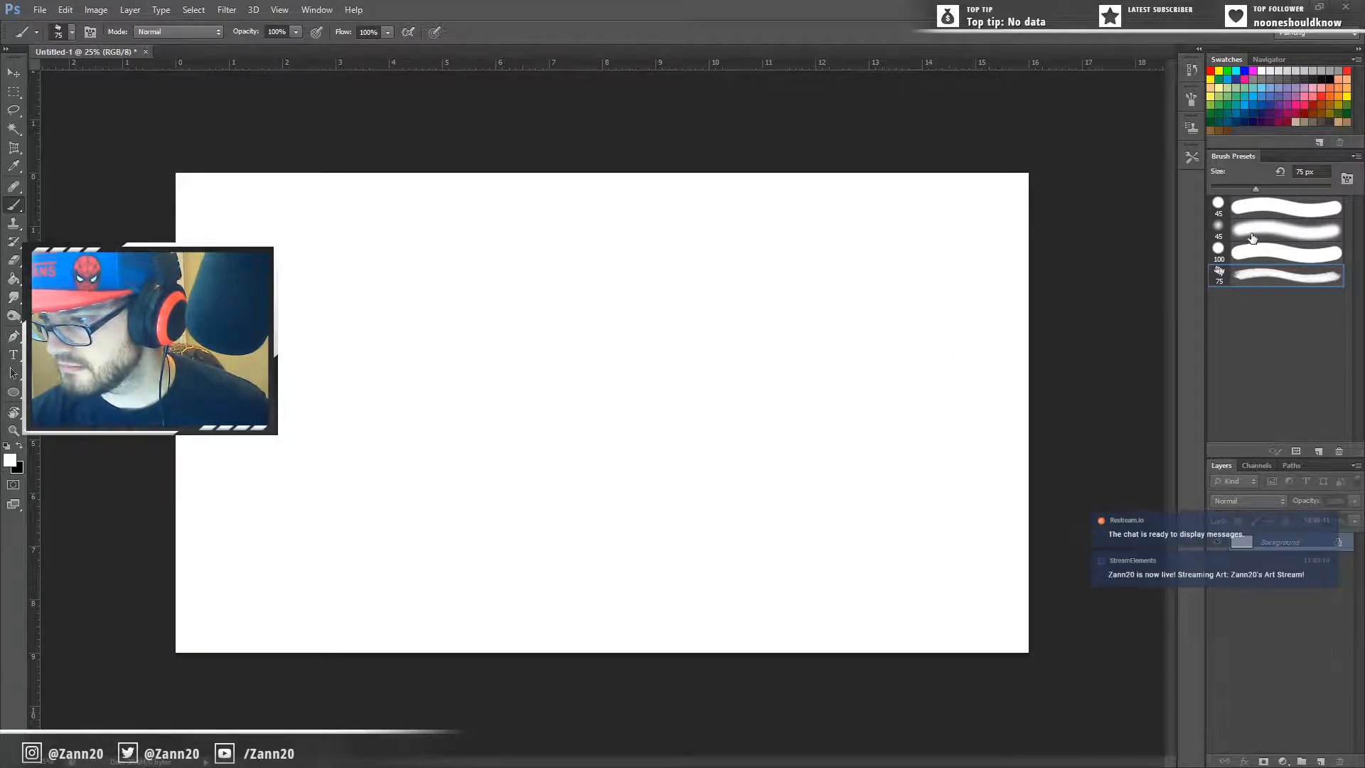
pyautogui.moveTo(857, 345)
pyautogui.mouseDown()
pyautogui.moveTo(875, 405)
pyautogui.moveTo(853, 503)
pyautogui.mouseUp()
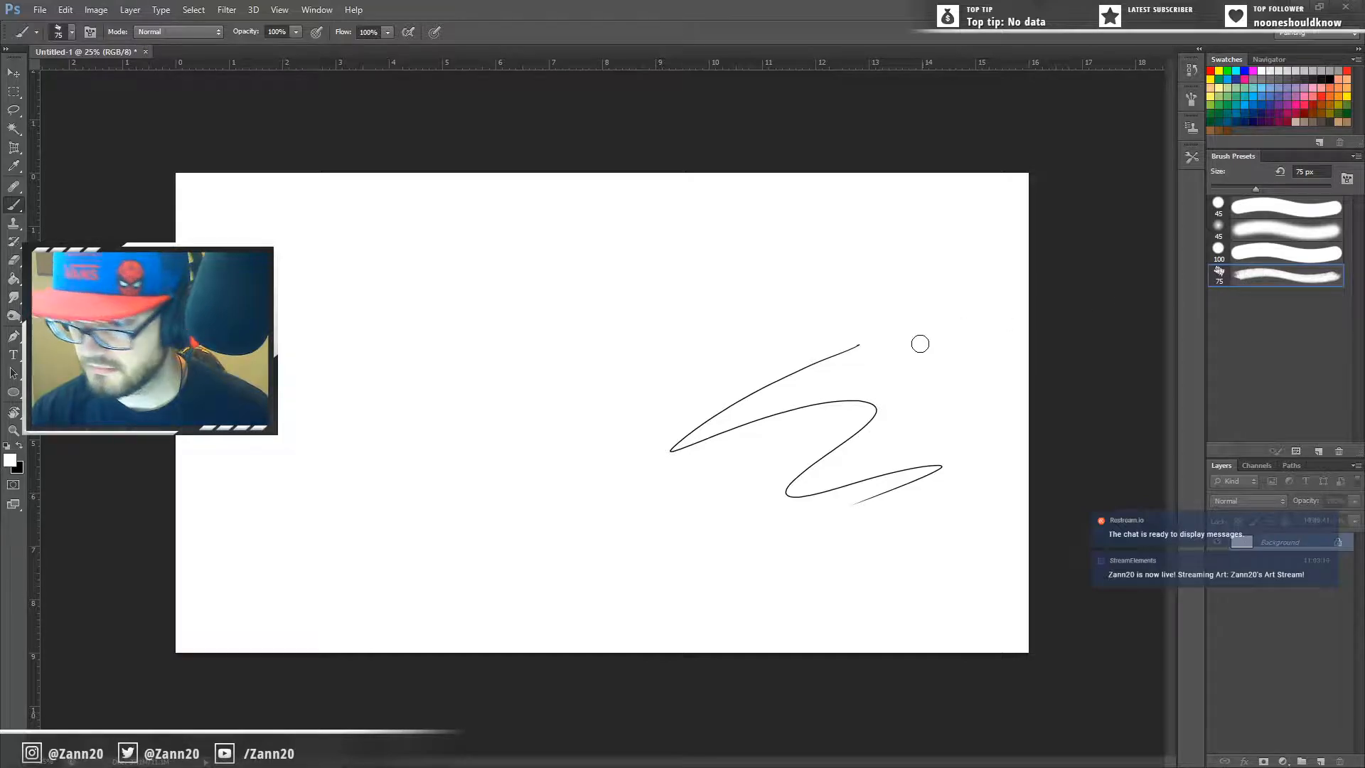
pyautogui.moveTo(710, 363)
pyautogui.mouseDown()
pyautogui.moveTo(731, 487)
pyautogui.moveTo(924, 420)
pyautogui.mouseUp()
pyautogui.doubleClick(1242, 276)
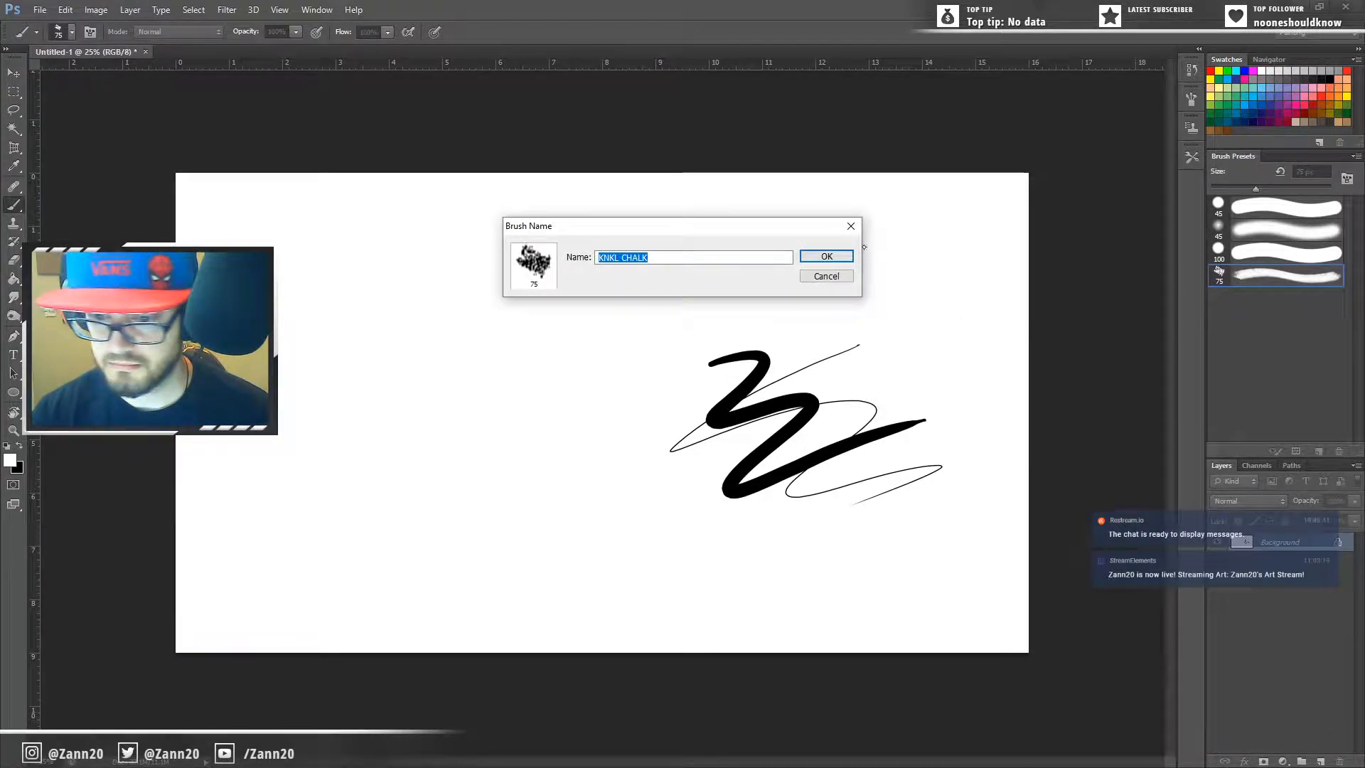
pyautogui.click(852, 223)
pyautogui.moveTo(931, 373)
pyautogui.mouseDown()
pyautogui.moveTo(985, 546)
pyautogui.moveTo(692, 545)
pyautogui.moveTo(476, 377)
pyautogui.moveTo(522, 347)
pyautogui.mouseUp()
pyautogui.moveTo(608, 328); pyautogui.dragTo(497, 494)
pyautogui.moveTo(628, 367)
pyautogui.mouseDown()
pyautogui.moveTo(584, 441)
pyautogui.moveTo(644, 455)
pyautogui.moveTo(696, 513)
pyautogui.mouseUp()
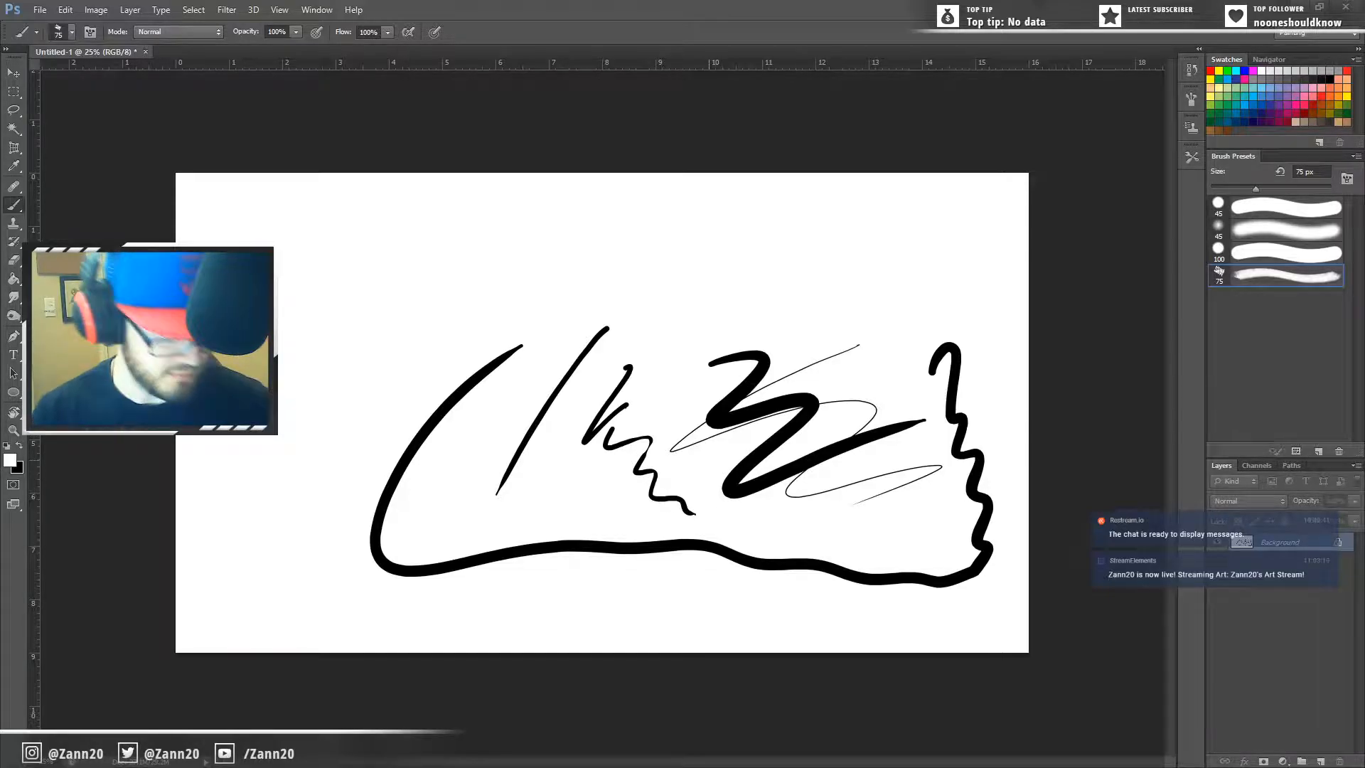
# Step: Undo all the test strokes to clear the canvas
pyautogui.hotkey('ctrl', 'z')
pyautogui.hotkey('ctrl', 'z')
pyautogui.hotkey('ctrl', 'z')
pyautogui.hotkey('ctrl', 'z')
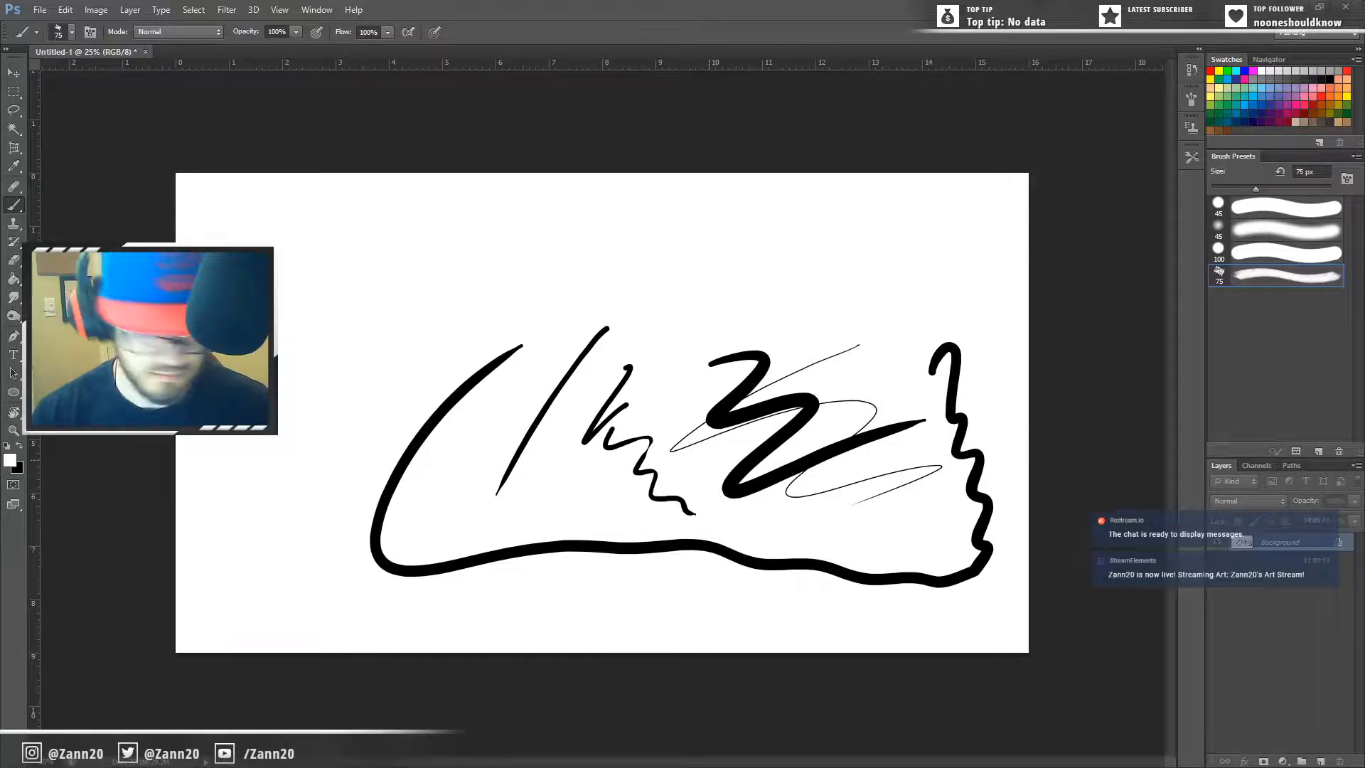
pyautogui.hotkey('ctrl', 'alt', 'z')
pyautogui.hotkey('ctrl', 'alt', 'z')
pyautogui.hotkey('ctrl', 'alt', 'z')
pyautogui.hotkey('ctrl', 'alt', 'z')
pyautogui.hotkey('ctrl', 'alt', 'z')
pyautogui.hotkey('ctrl', 'alt', 'z')
pyautogui.hotkey('ctrl', 'alt', 'z')
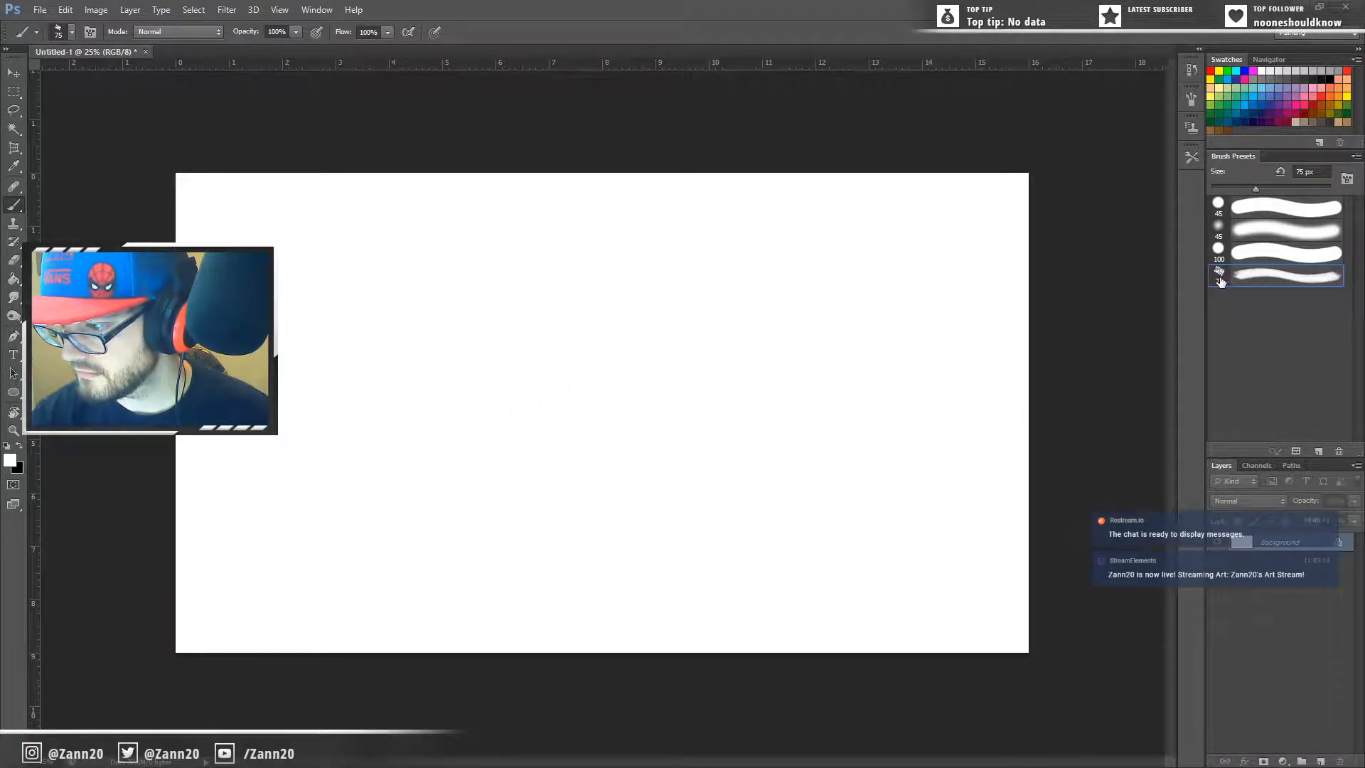
# Step: Try the 97 px brush tip in the brush settings and return to the 75 px chalk tip
pyautogui.click(1347, 179)
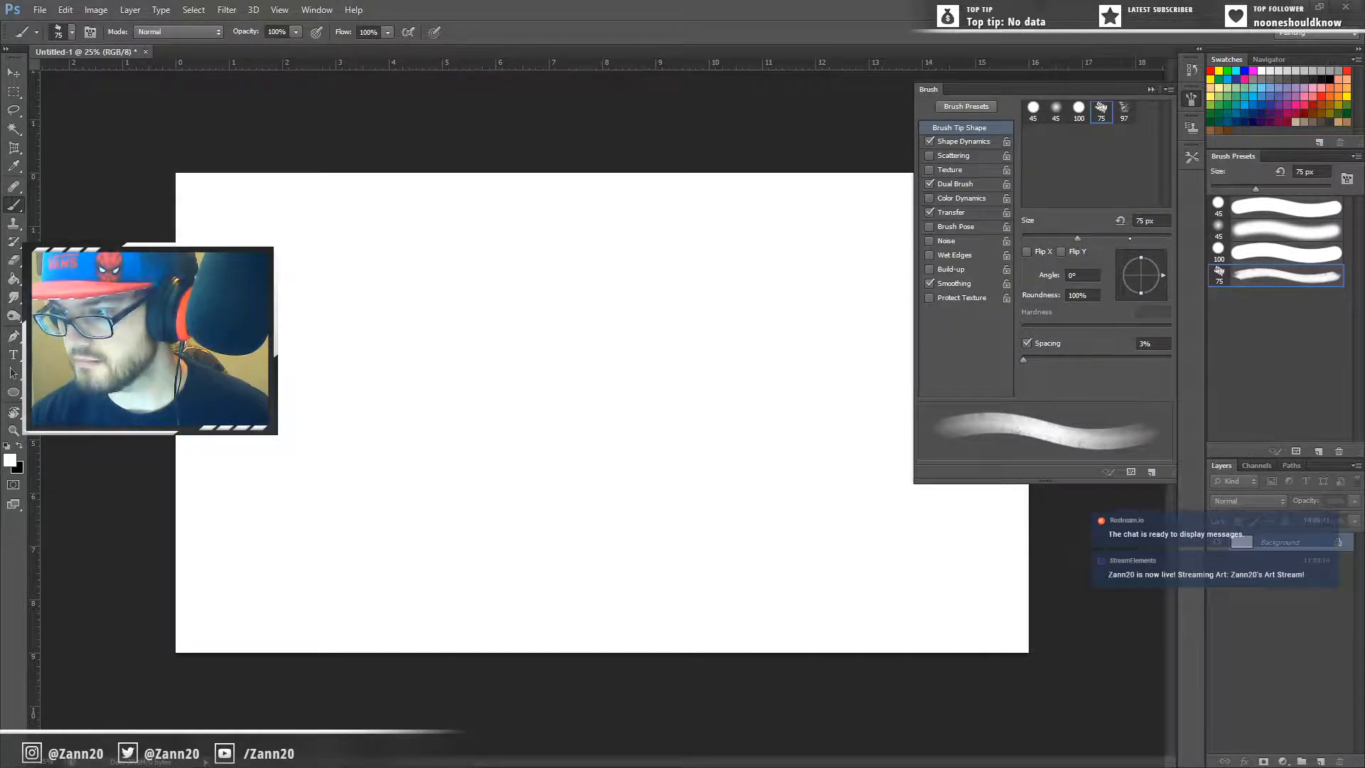
pyautogui.click(1124, 110)
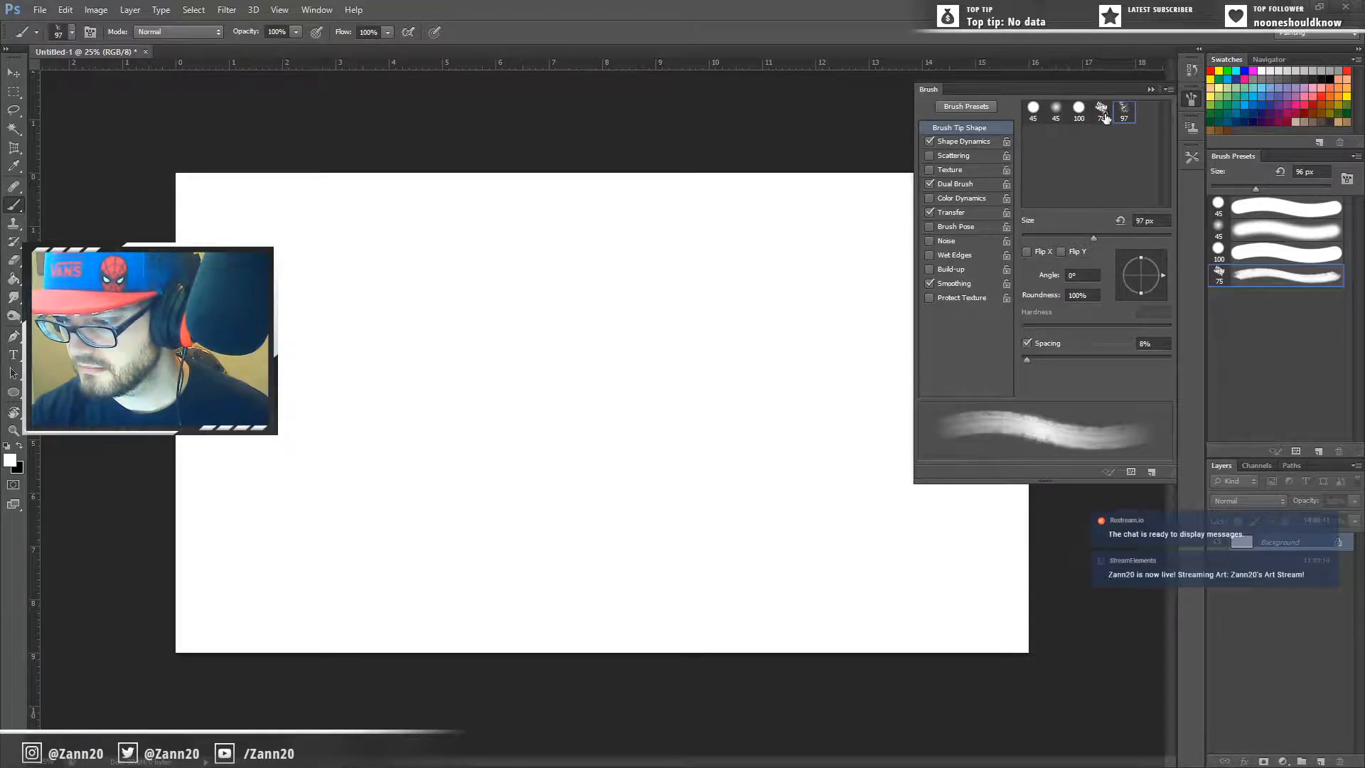
pyautogui.click(1122, 112)
pyautogui.click(1102, 111)
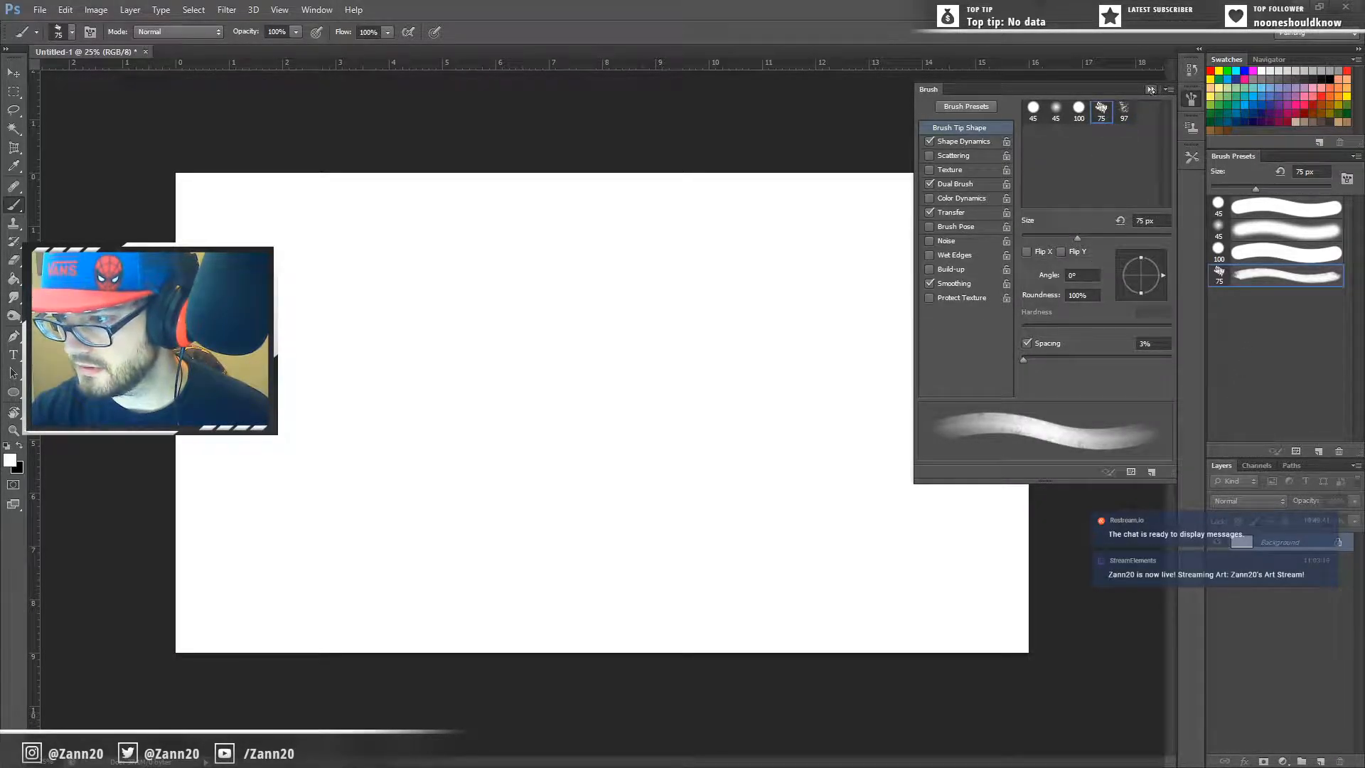
pyautogui.click(1151, 90)
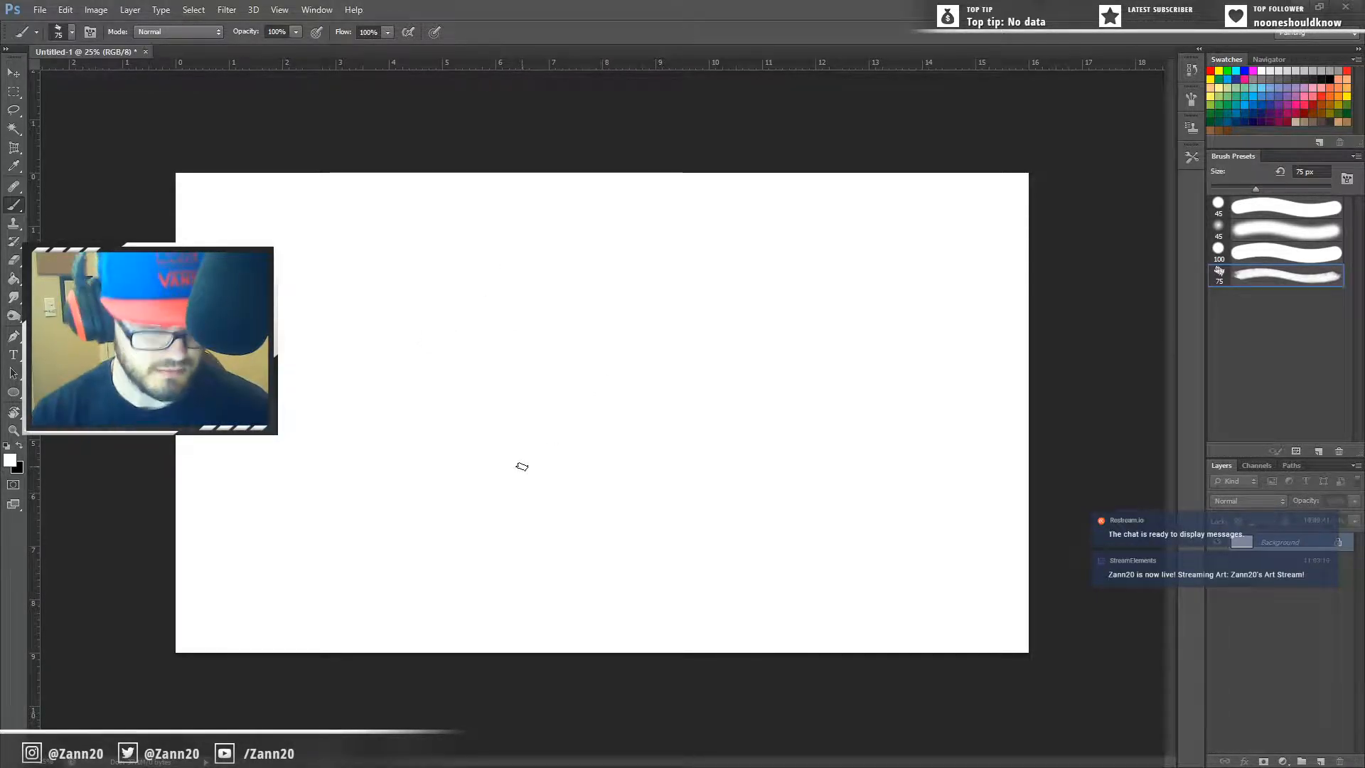
# Step: Draw a wide wavy stroke across the canvas and a short zigzag above its right end with the 75 px chalk brush
pyautogui.moveTo(379, 320)
pyautogui.mouseDown()
pyautogui.moveTo(454, 384)
pyautogui.moveTo(687, 499)
pyautogui.moveTo(951, 452)
pyautogui.mouseUp()
pyautogui.moveTo(785, 410)
pyautogui.mouseDown()
pyautogui.moveTo(811, 436)
pyautogui.moveTo(896, 435)
pyautogui.mouseUp()
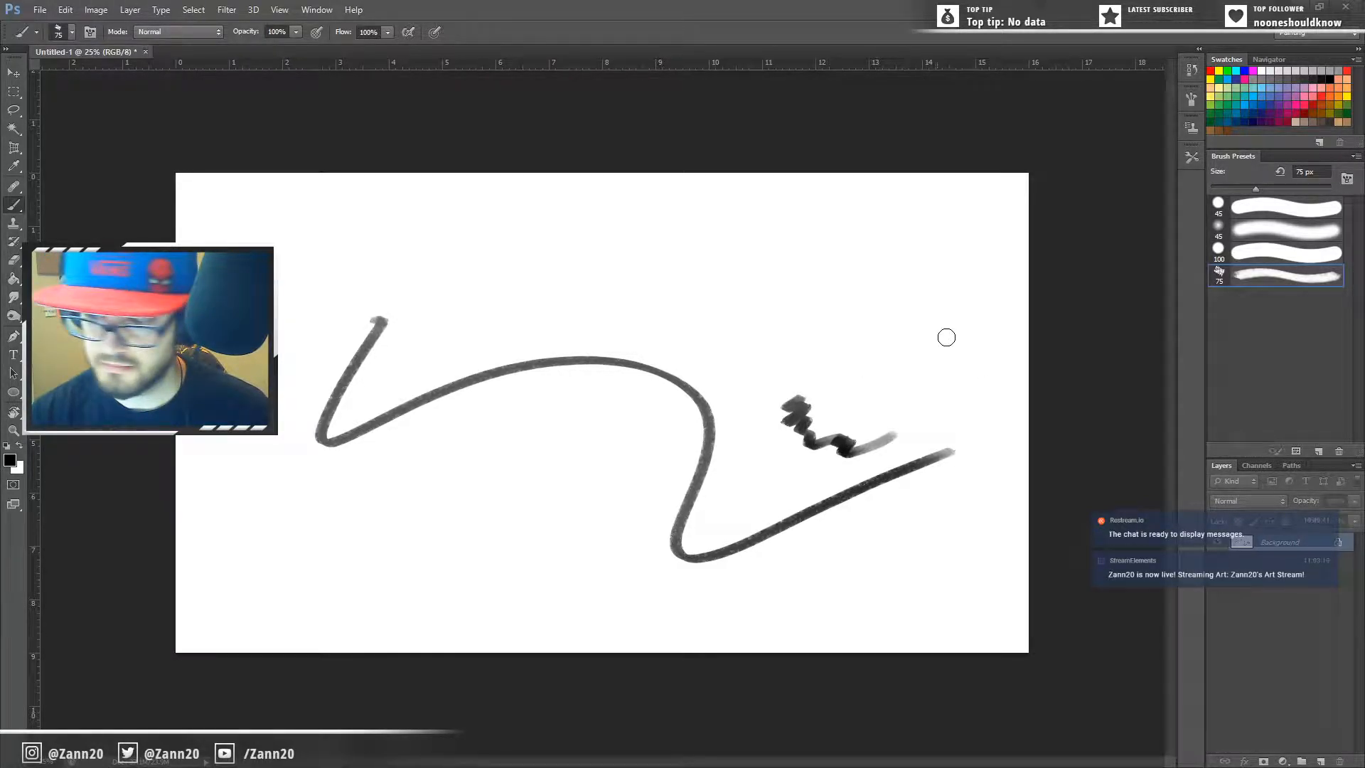
pyautogui.click(1243, 232)
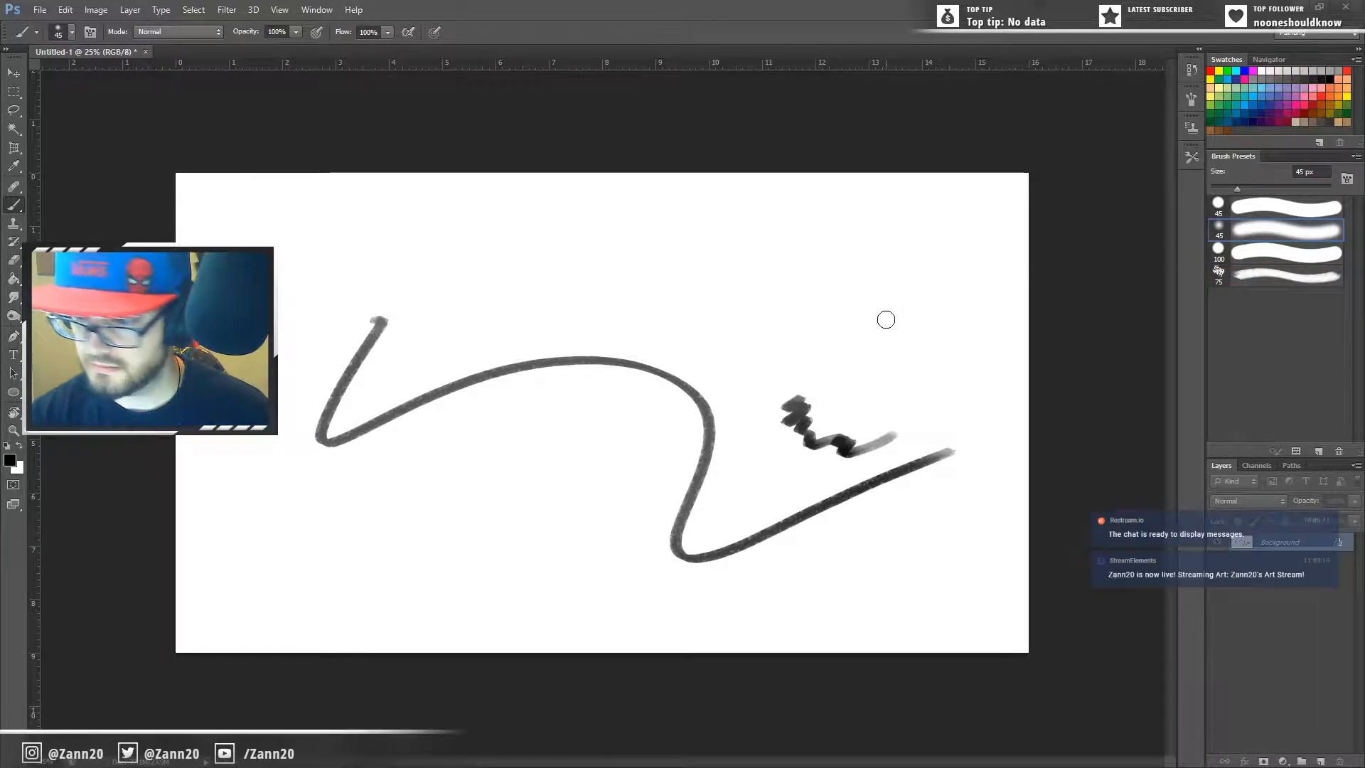
pyautogui.click(1216, 274)
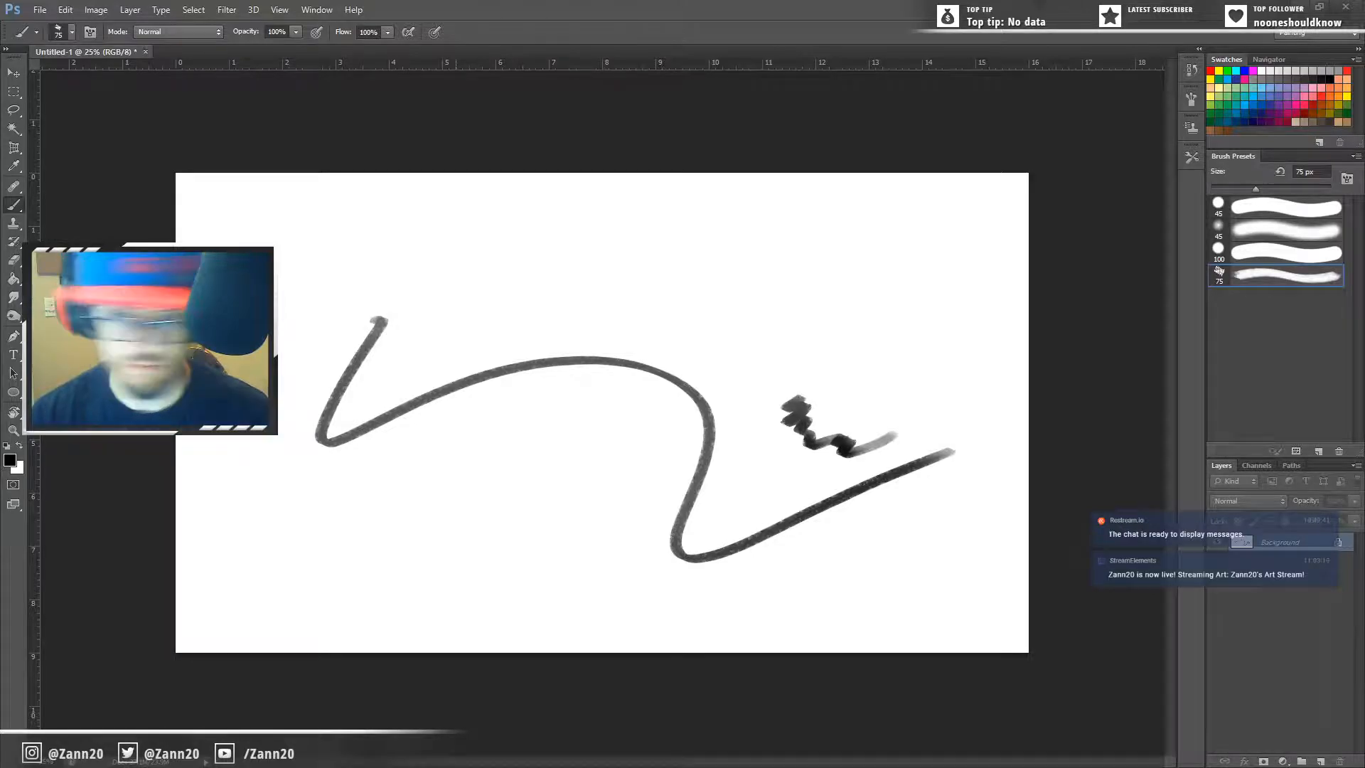
# Step: Erase the upper-left end of the wavy stroke with the Eraser set to the 45 px soft round preset
pyautogui.press('e')
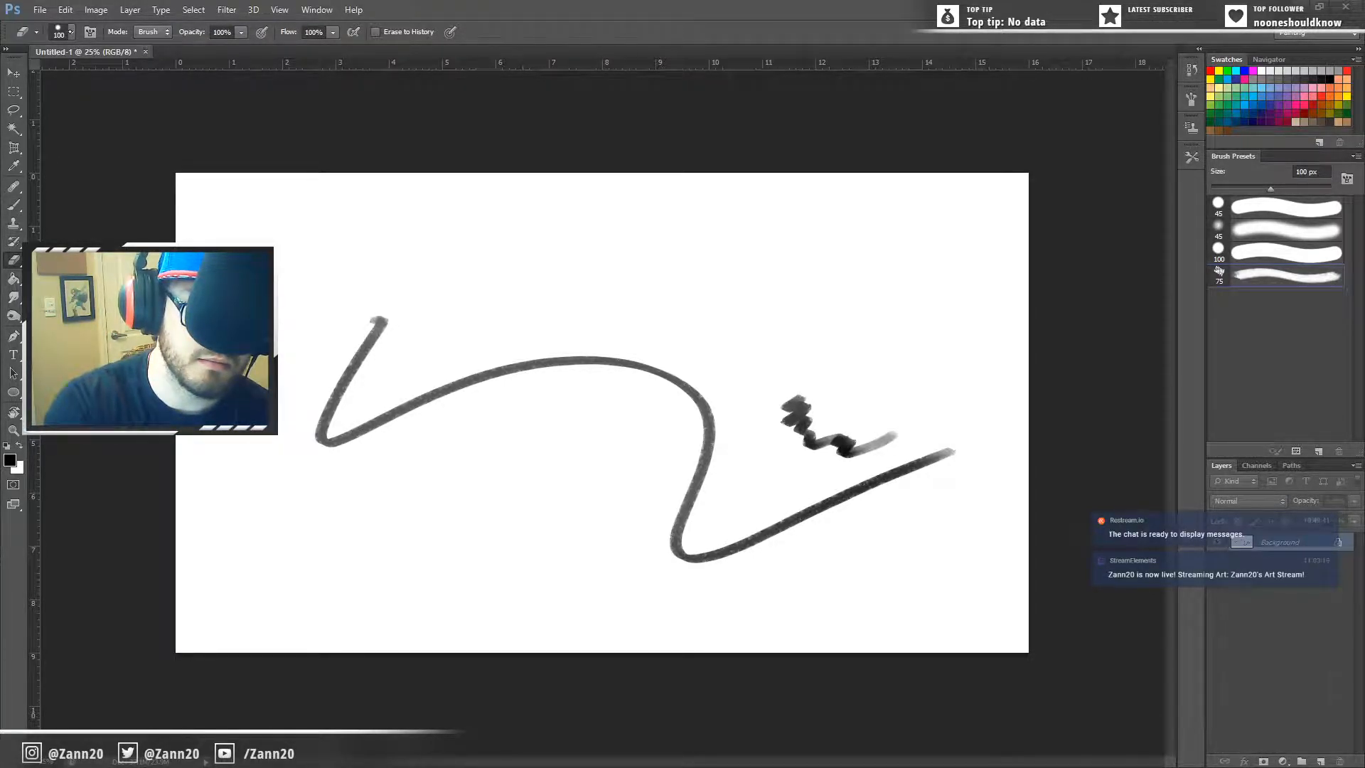
pyautogui.click(71, 32)
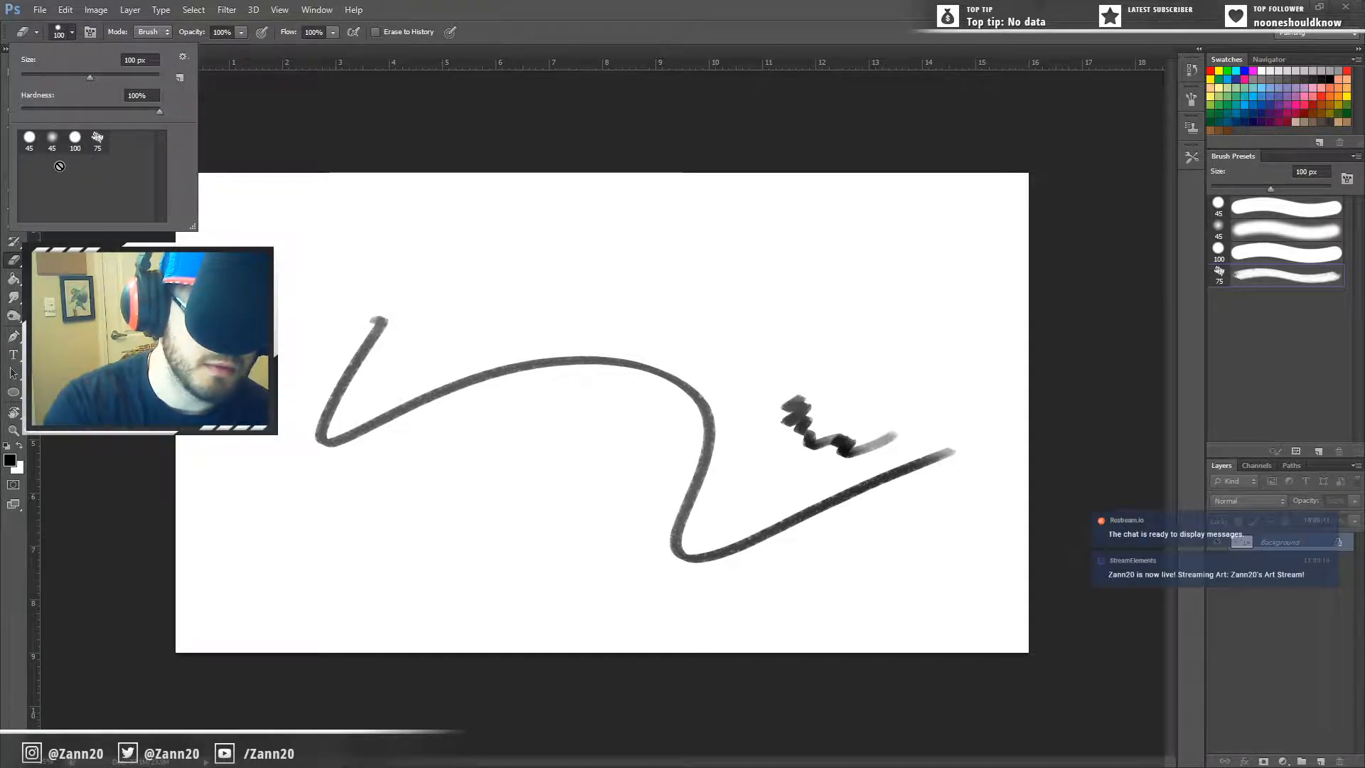
pyautogui.click(52, 140)
pyautogui.click(71, 32)
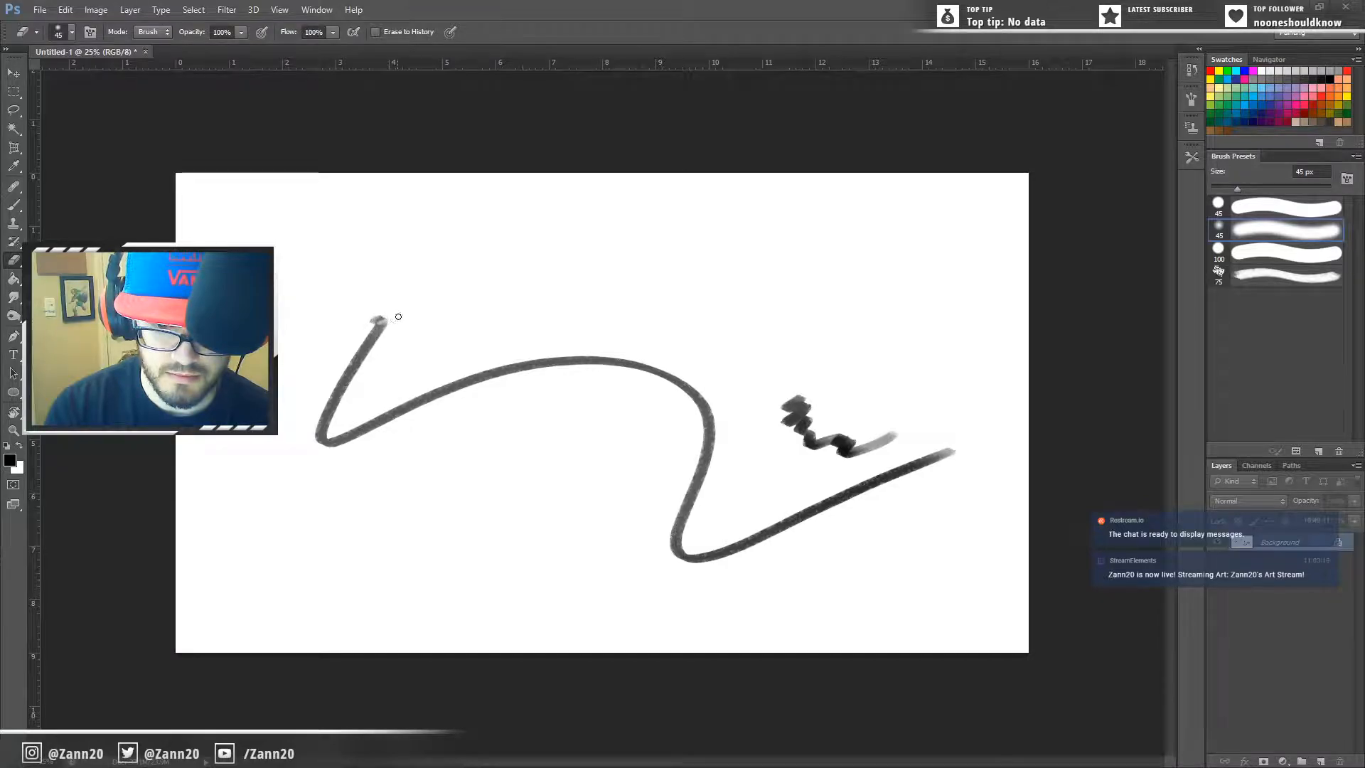
pyautogui.moveTo(381, 323); pyautogui.dragTo(393, 316)
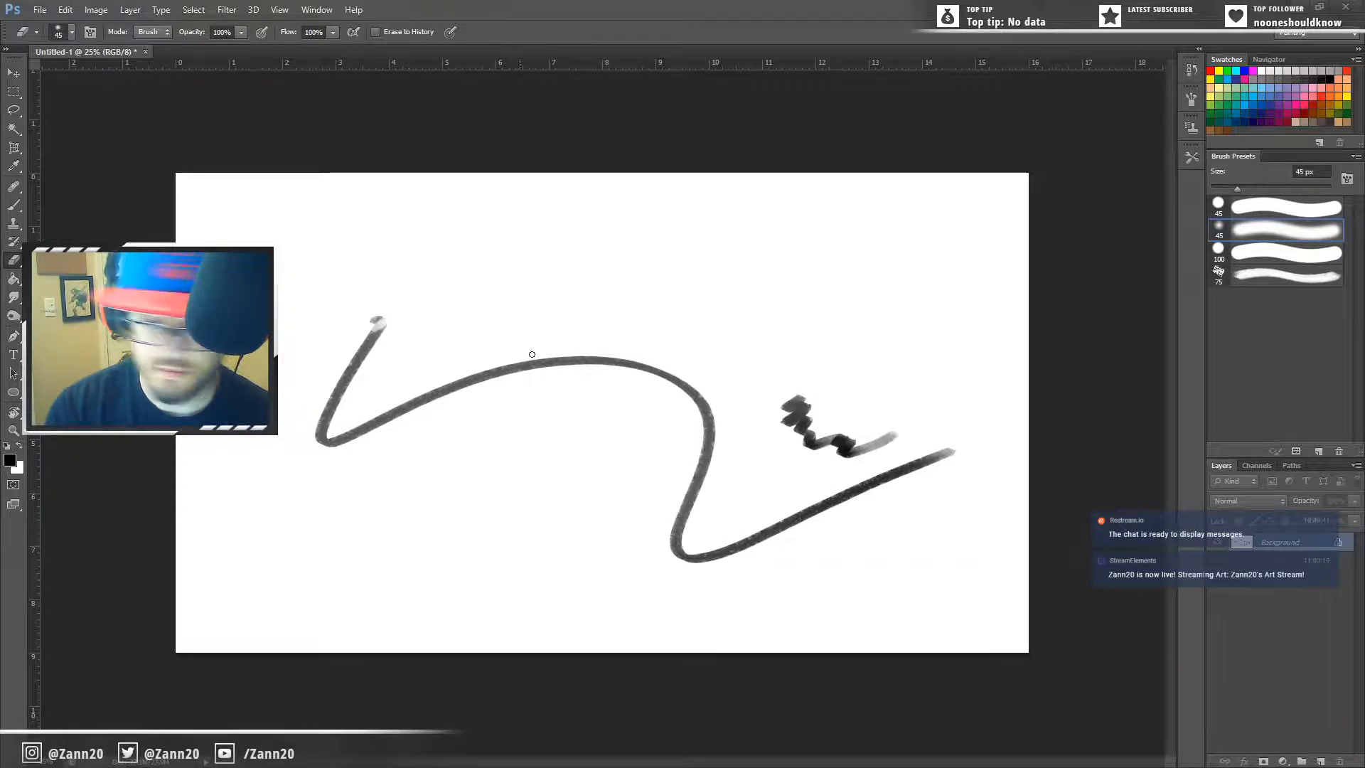
# Step: Paint diagonal strokes over the erased end of the wavy stroke with the 75 px chalk and 45 px soft round brushes
pyautogui.click(1220, 276)
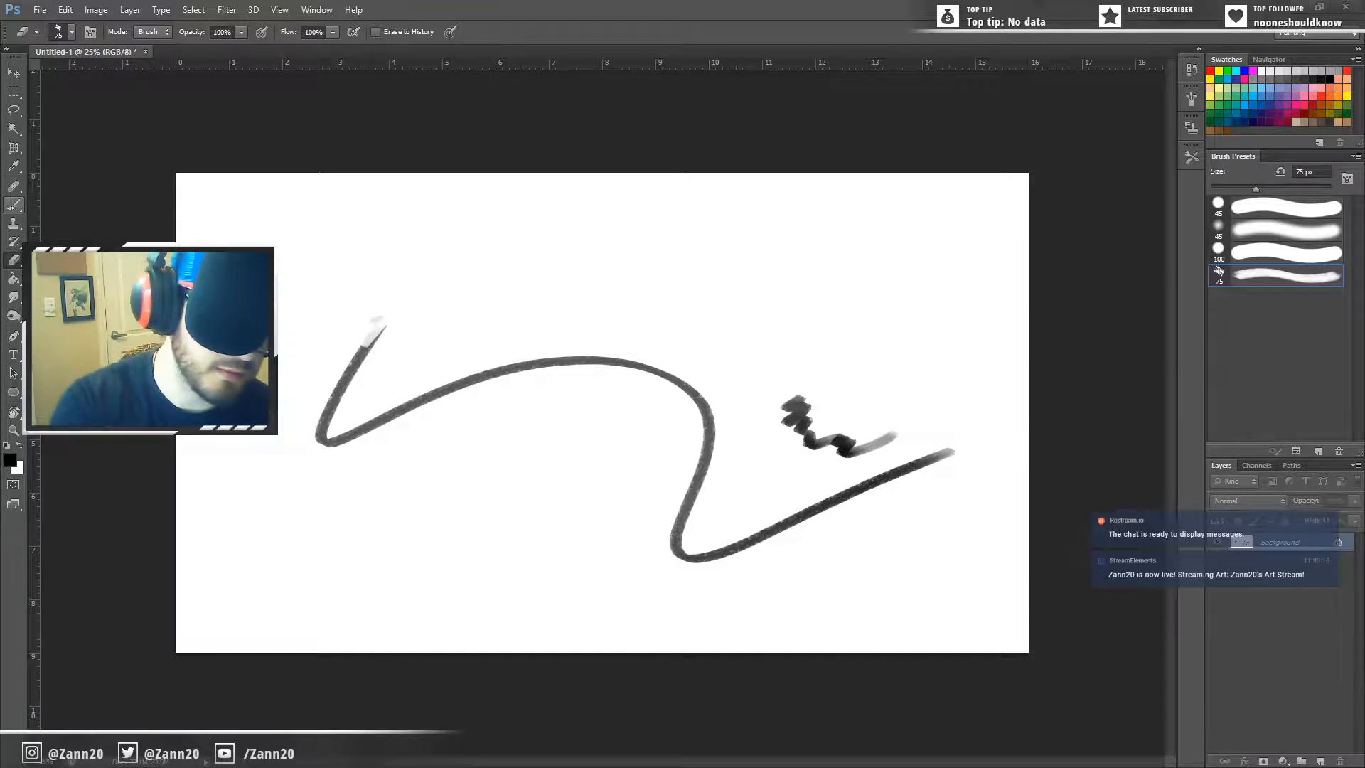
pyautogui.press('b')
pyautogui.moveTo(387, 312); pyautogui.dragTo(348, 360)
pyautogui.moveTo(398, 312)
pyautogui.mouseDown()
pyautogui.moveTo(330, 402)
pyautogui.moveTo(384, 313)
pyautogui.moveTo(337, 380)
pyautogui.moveTo(404, 304)
pyautogui.moveTo(333, 397)
pyautogui.moveTo(411, 308)
pyautogui.moveTo(378, 321)
pyautogui.moveTo(399, 301)
pyautogui.moveTo(330, 362)
pyautogui.moveTo(395, 316)
pyautogui.moveTo(339, 383)
pyautogui.moveTo(403, 302)
pyautogui.moveTo(308, 431)
pyautogui.mouseUp()
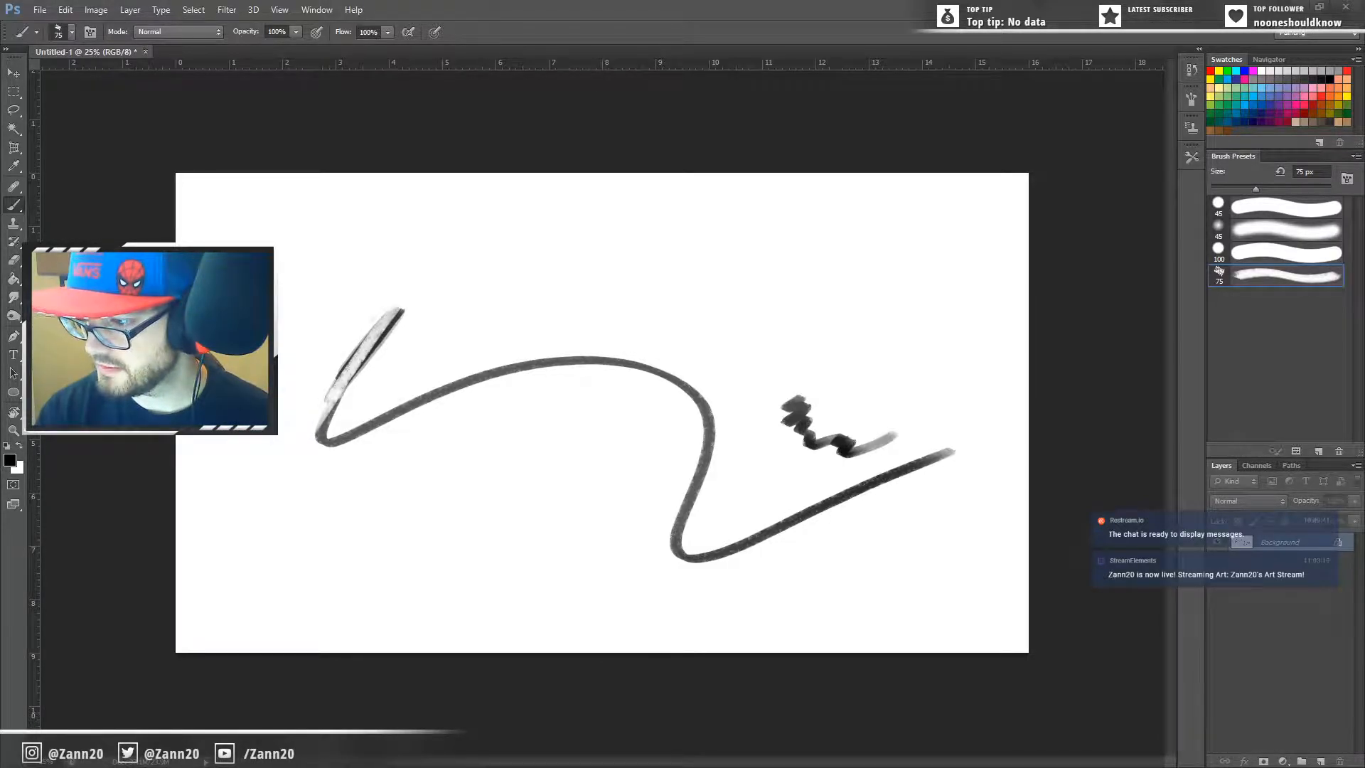
pyautogui.click(1276, 230)
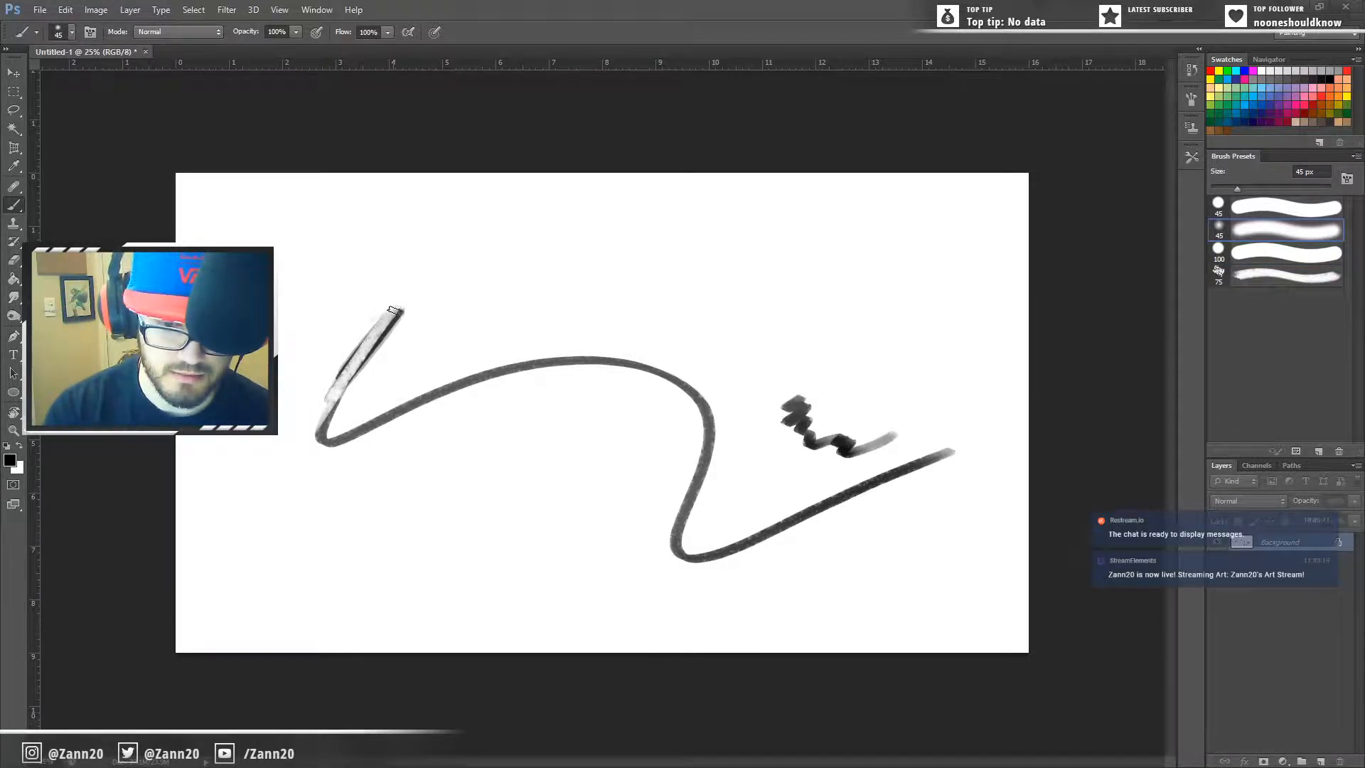
pyautogui.moveTo(411, 304)
pyautogui.mouseDown()
pyautogui.moveTo(365, 346)
pyautogui.moveTo(417, 299)
pyautogui.mouseUp()
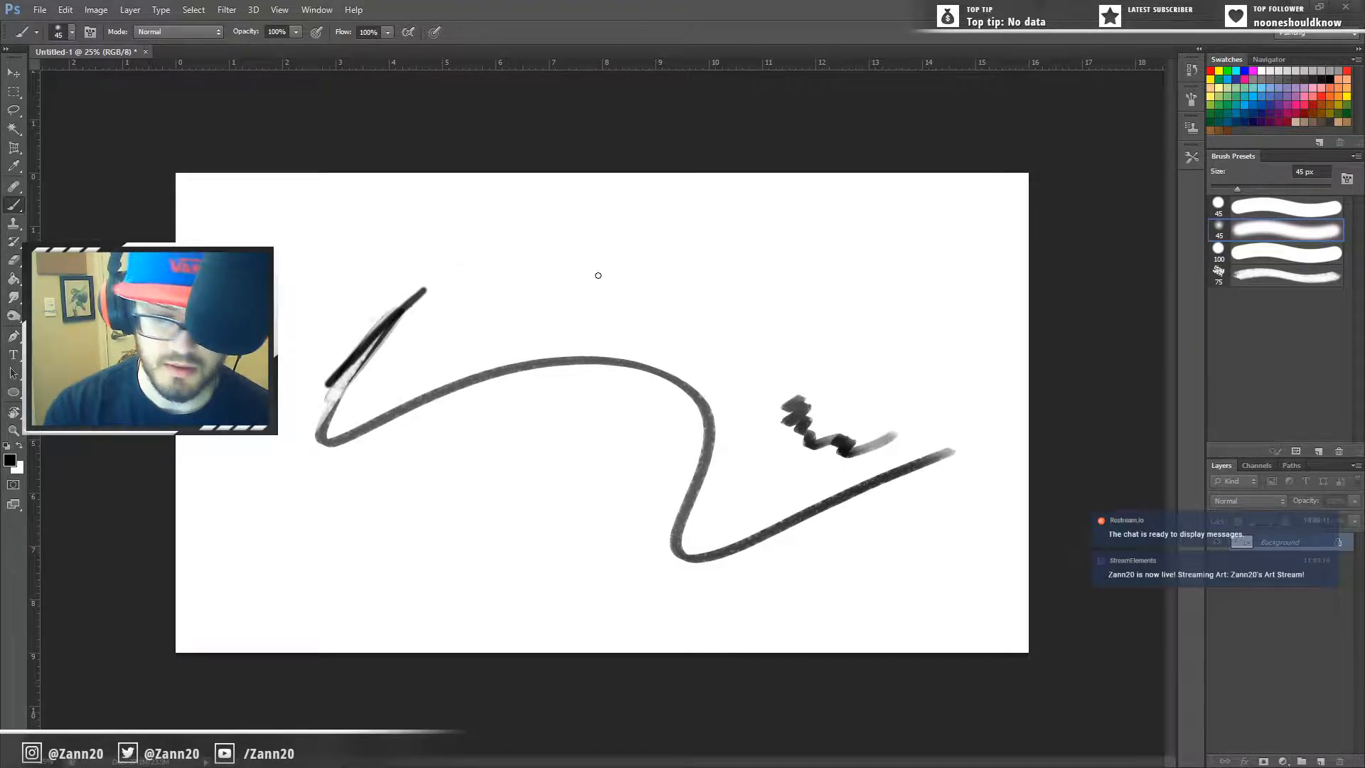
# Step: Erase the upper part of the dark diagonal strokes with the 45 px soft round Eraser at 0% hardness
pyautogui.click(1219, 275)
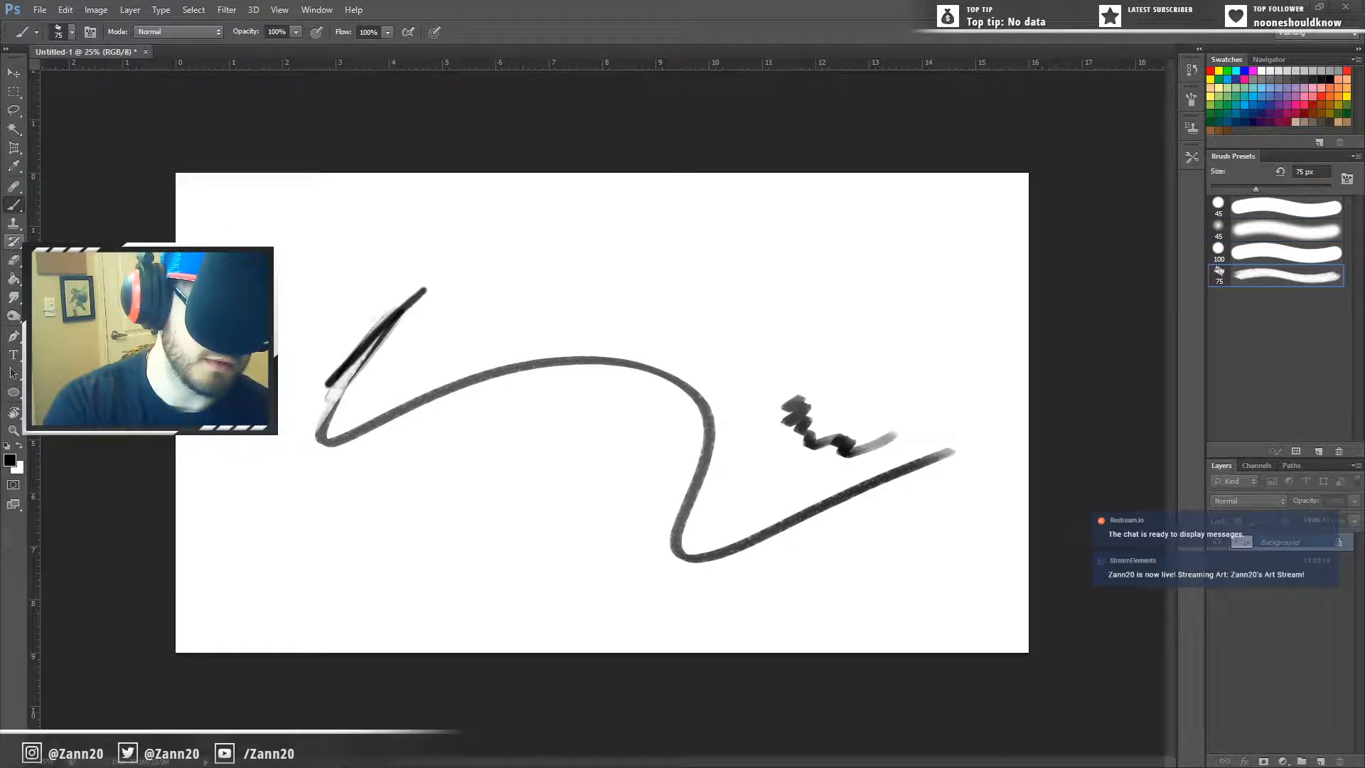
pyautogui.click(14, 260)
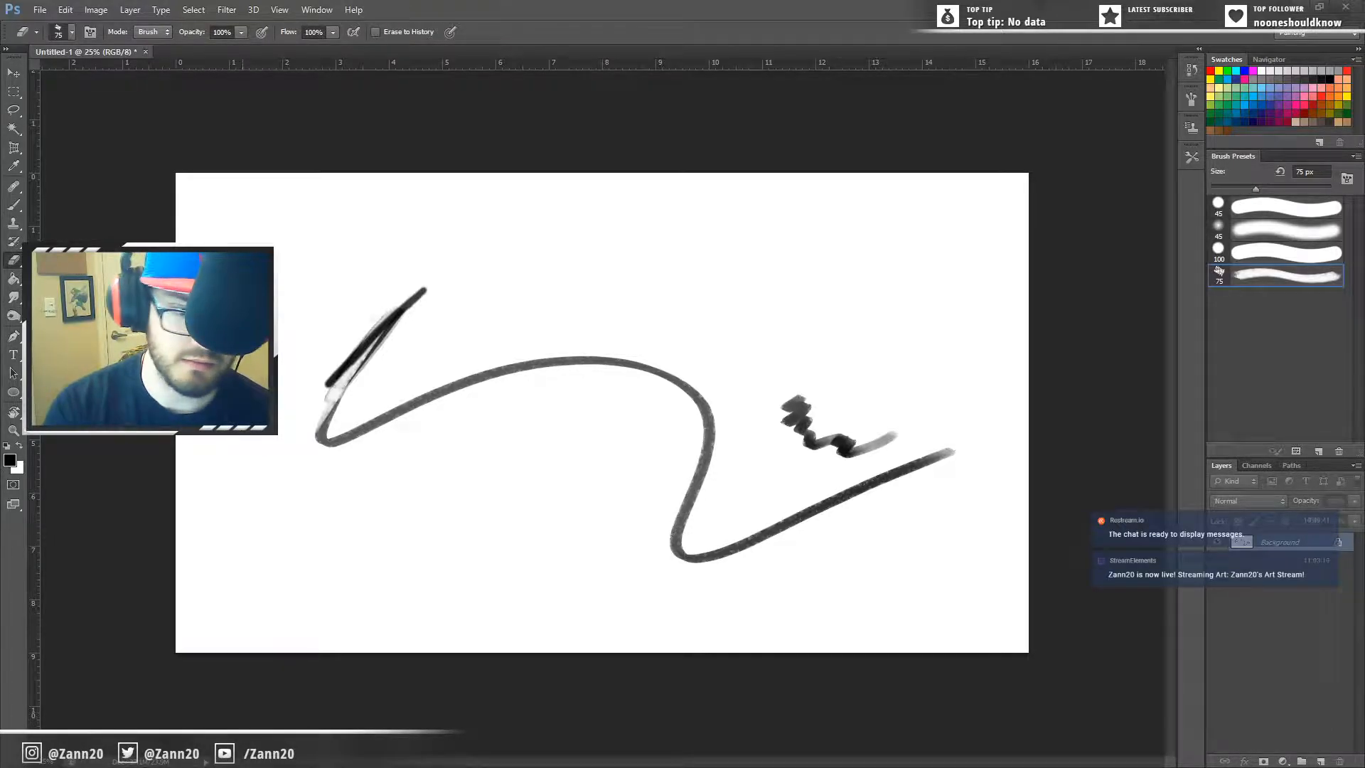
pyautogui.click(71, 32)
pyautogui.click(52, 141)
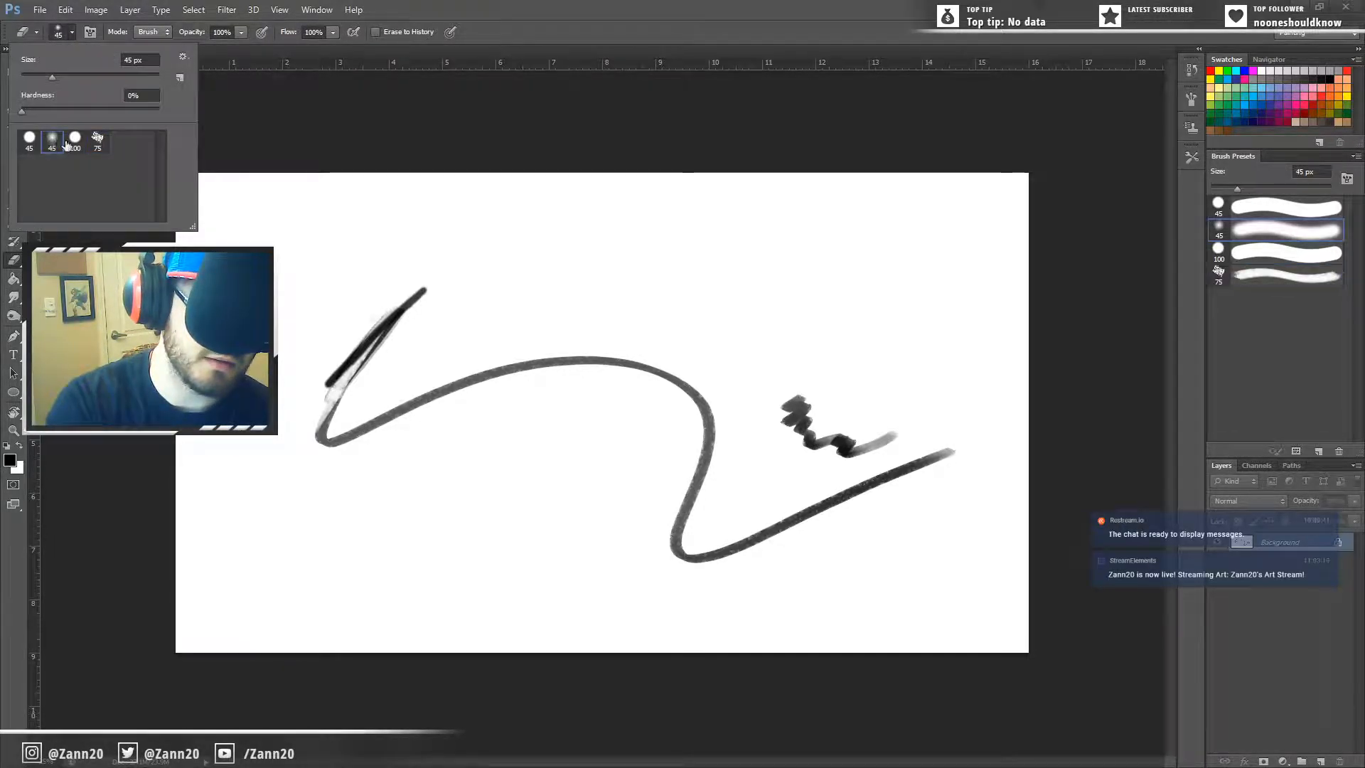
pyautogui.press('Return')
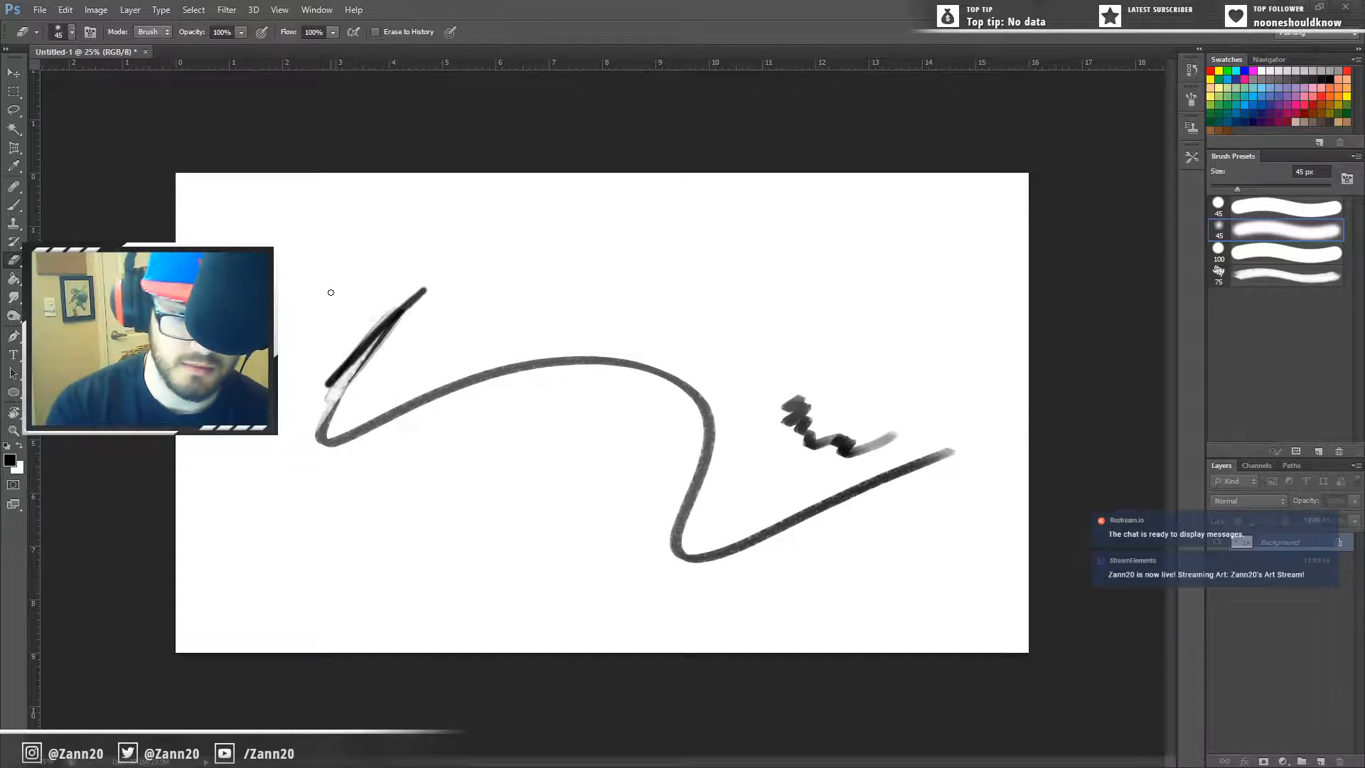
pyautogui.moveTo(427, 292)
pyautogui.mouseDown()
pyautogui.moveTo(387, 323)
pyautogui.moveTo(436, 277)
pyautogui.moveTo(382, 327)
pyautogui.mouseUp()
pyautogui.moveTo(351, 371); pyautogui.dragTo(444, 272)
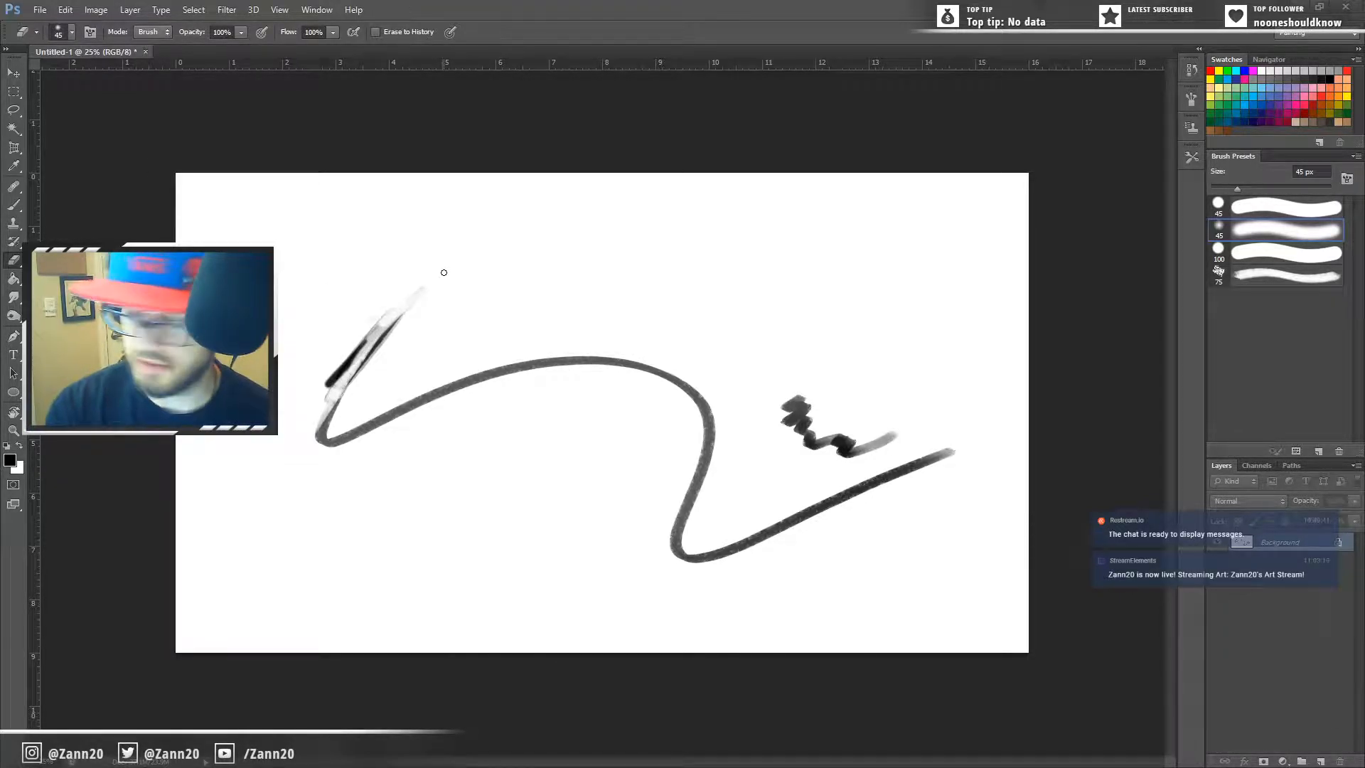
# Step: Draw a thick diagonal stroke over the erased area and a large zigzag across the canvas with the 75 px chalk brush
pyautogui.press('b')
pyautogui.click(1218, 271)
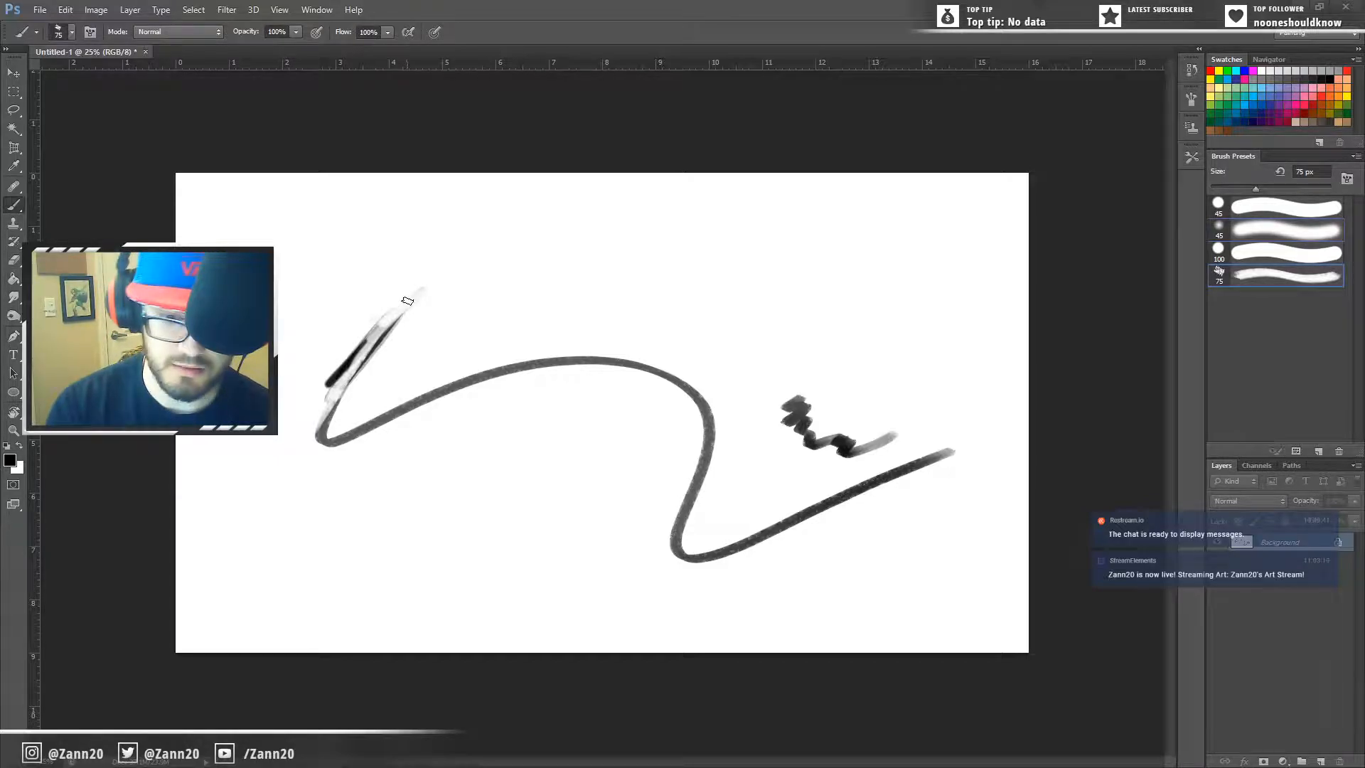
pyautogui.moveTo(410, 300)
pyautogui.mouseDown()
pyautogui.moveTo(360, 340)
pyautogui.moveTo(412, 305)
pyautogui.mouseUp()
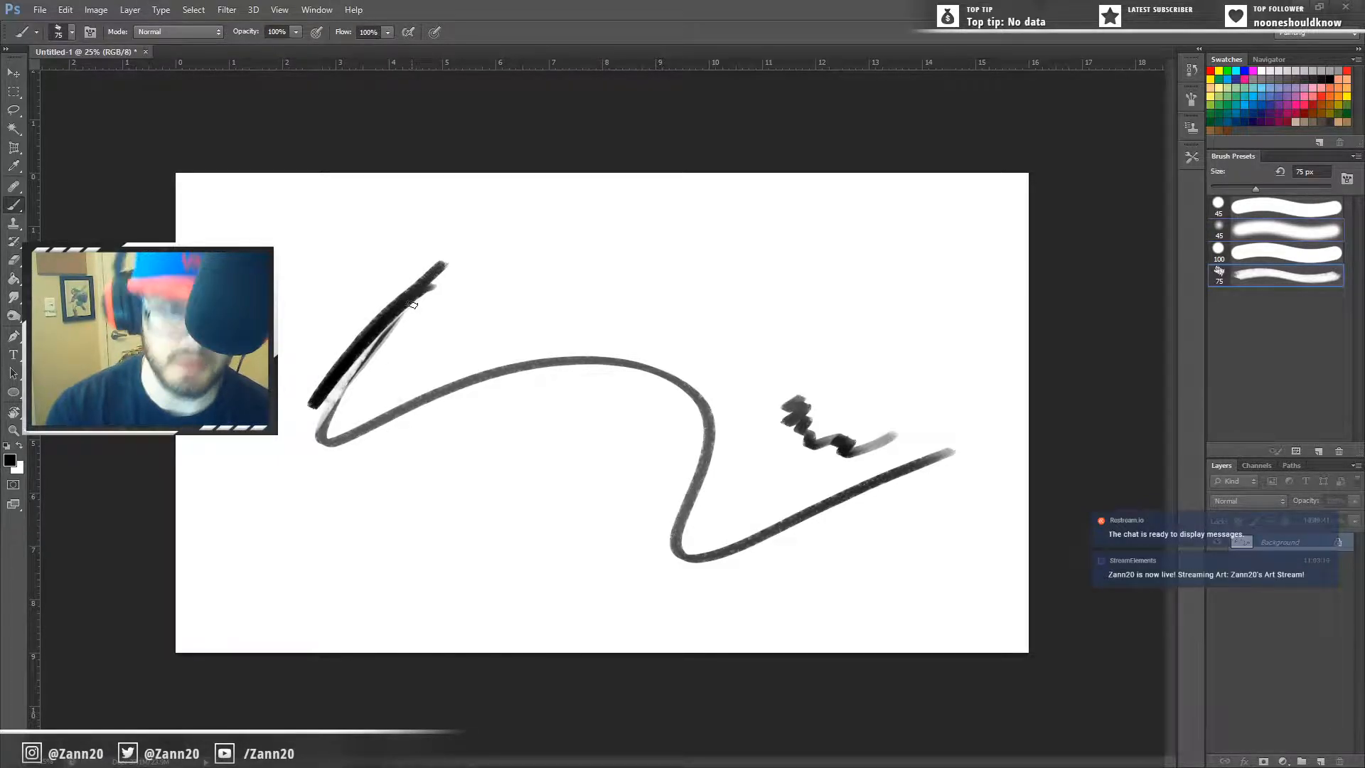
pyautogui.moveTo(679, 280)
pyautogui.mouseDown()
pyautogui.moveTo(579, 324)
pyautogui.moveTo(644, 526)
pyautogui.moveTo(950, 526)
pyautogui.mouseUp()
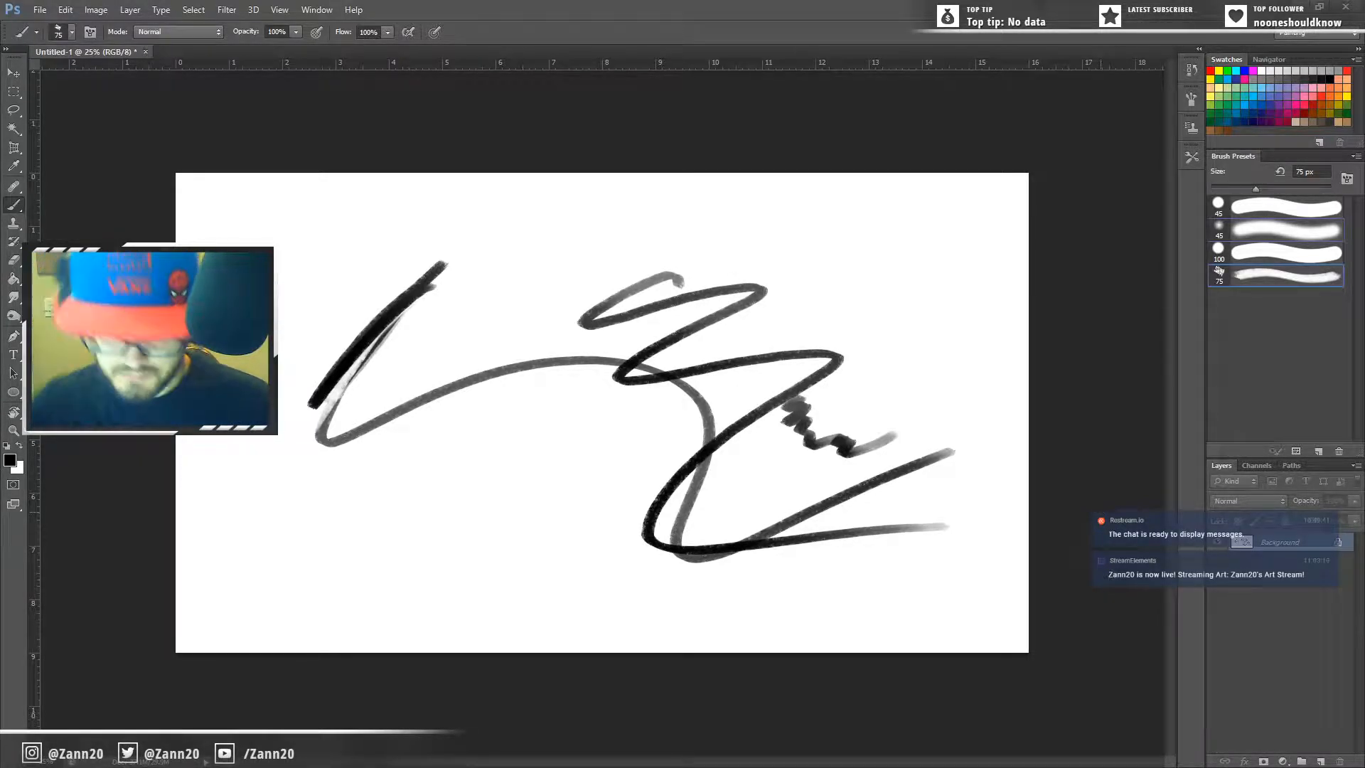
# Step: Paint a patch of horizontal strokes near the canvas's upper-right corner with the 75 px chalk brush and lasso all painted strokes
pyautogui.moveTo(830, 295)
pyautogui.mouseDown()
pyautogui.moveTo(992, 292)
pyautogui.moveTo(835, 307)
pyautogui.moveTo(1004, 325)
pyautogui.mouseUp()
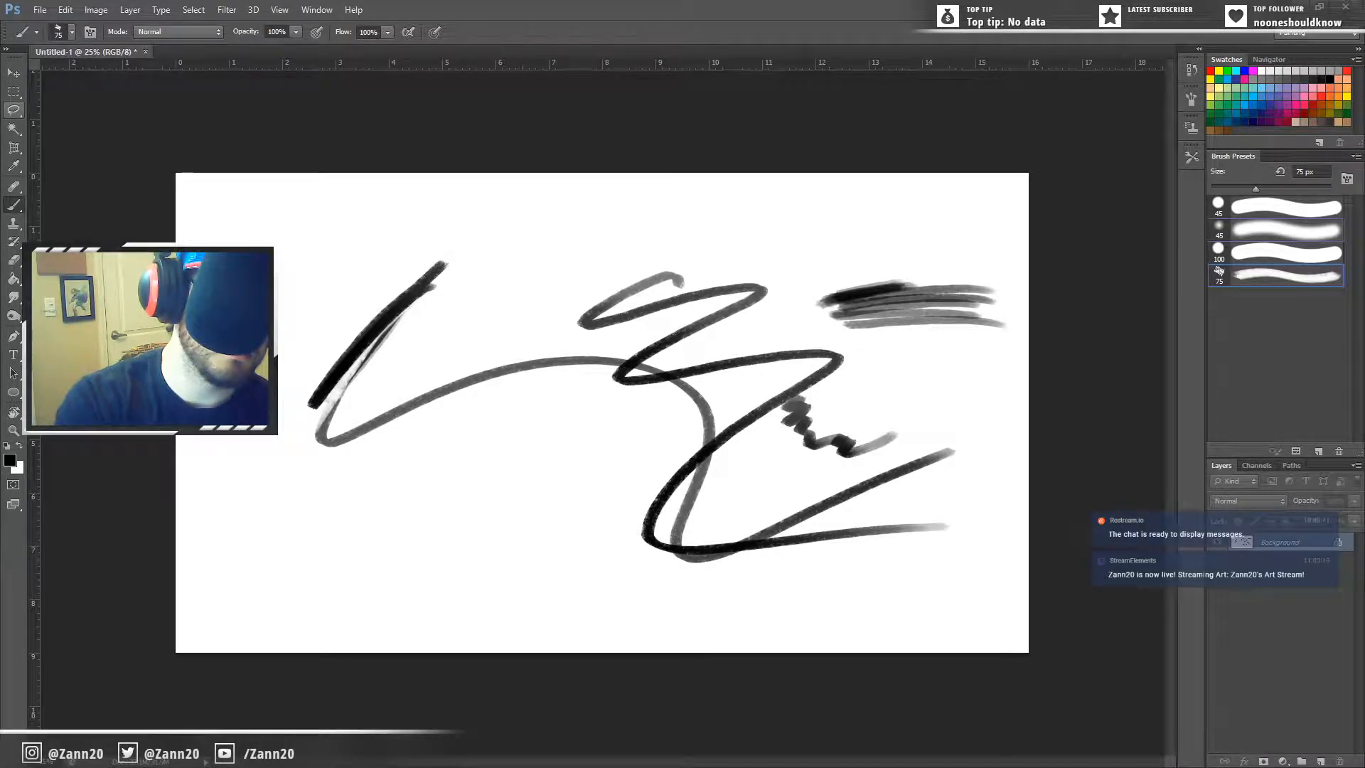
pyautogui.press('l')
pyautogui.moveTo(276, 261)
pyautogui.mouseDown()
pyautogui.moveTo(540, 193)
pyautogui.moveTo(975, 334)
pyautogui.moveTo(997, 320)
pyautogui.mouseUp()
pyautogui.click(838, 265)
pyautogui.moveTo(811, 256)
pyautogui.mouseDown()
pyautogui.moveTo(1005, 289)
pyautogui.moveTo(823, 606)
pyautogui.moveTo(206, 434)
pyautogui.moveTo(294, 292)
pyautogui.mouseUp()
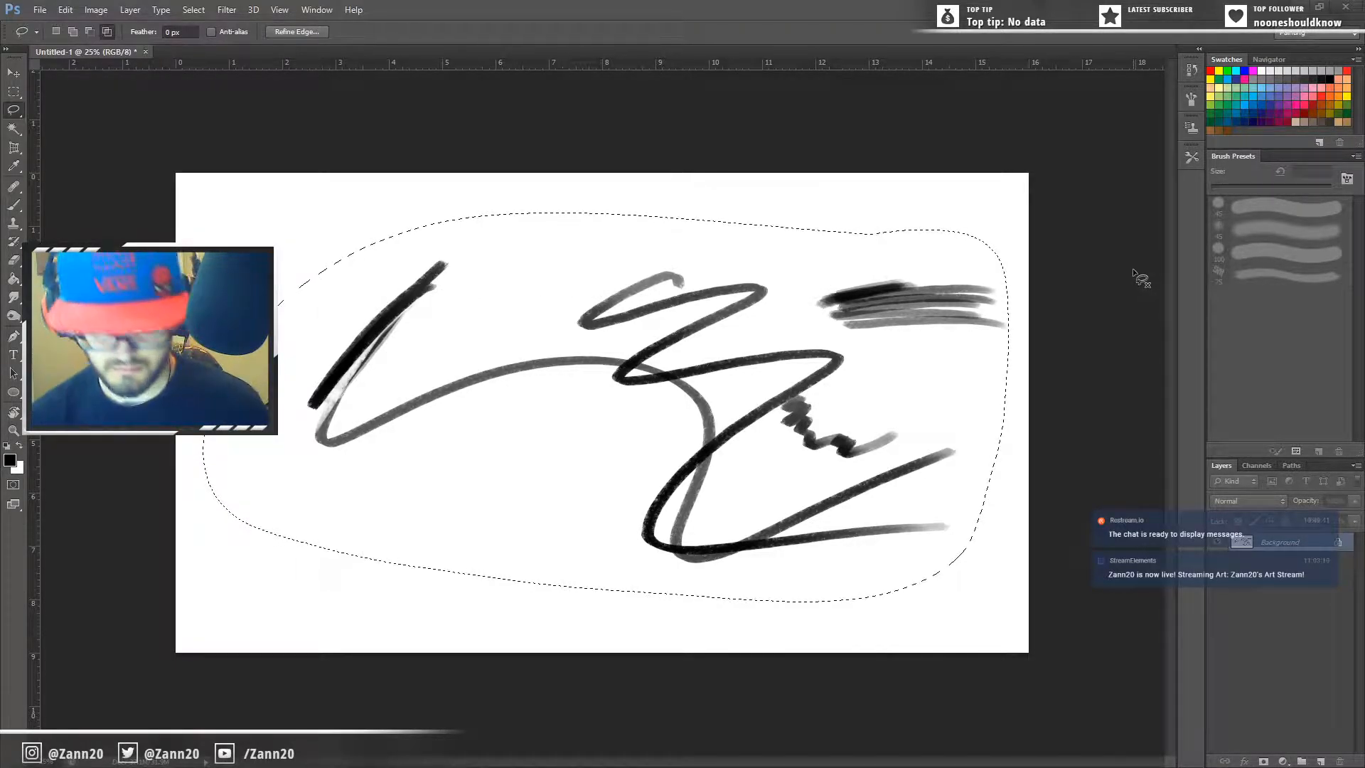
# Step: Sample white from the canvas as the foreground colour and clear the lasso selection
pyautogui.press('i')
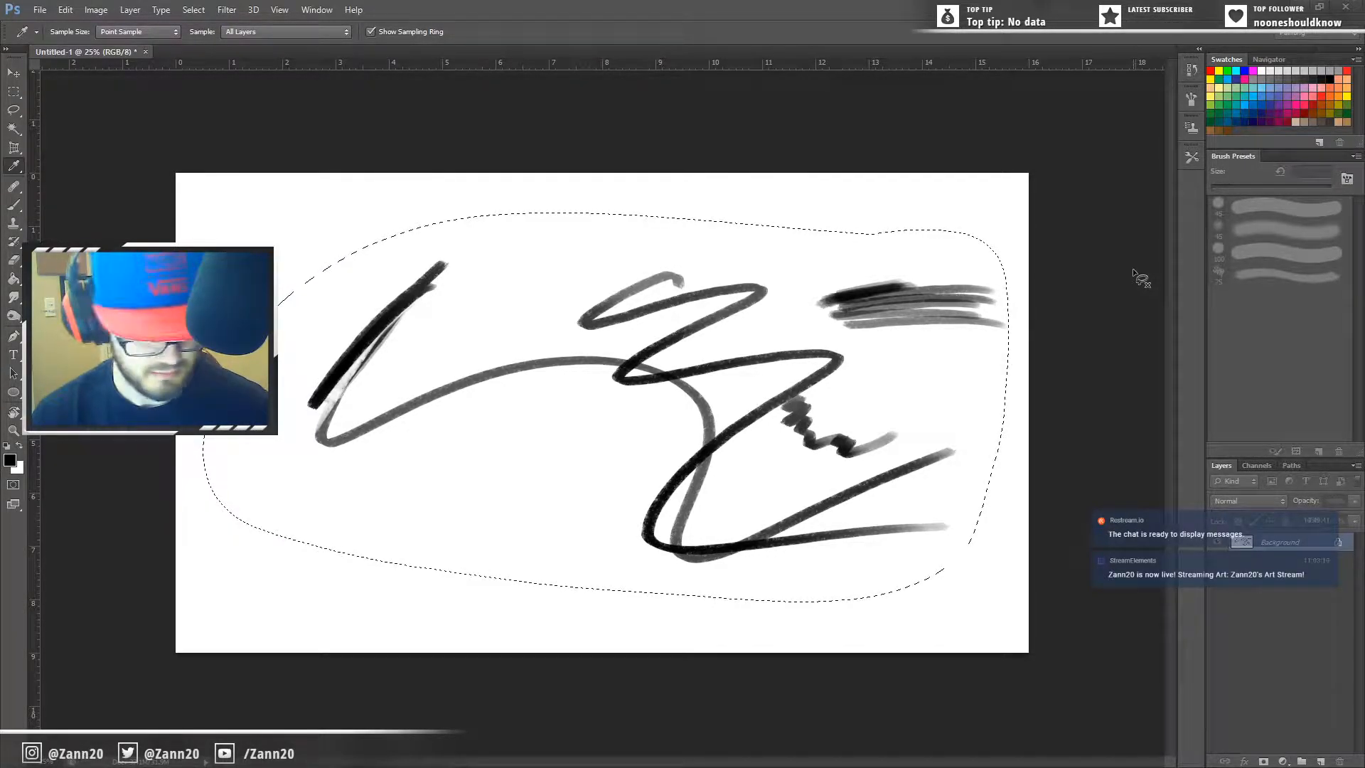
pyautogui.press('Return')
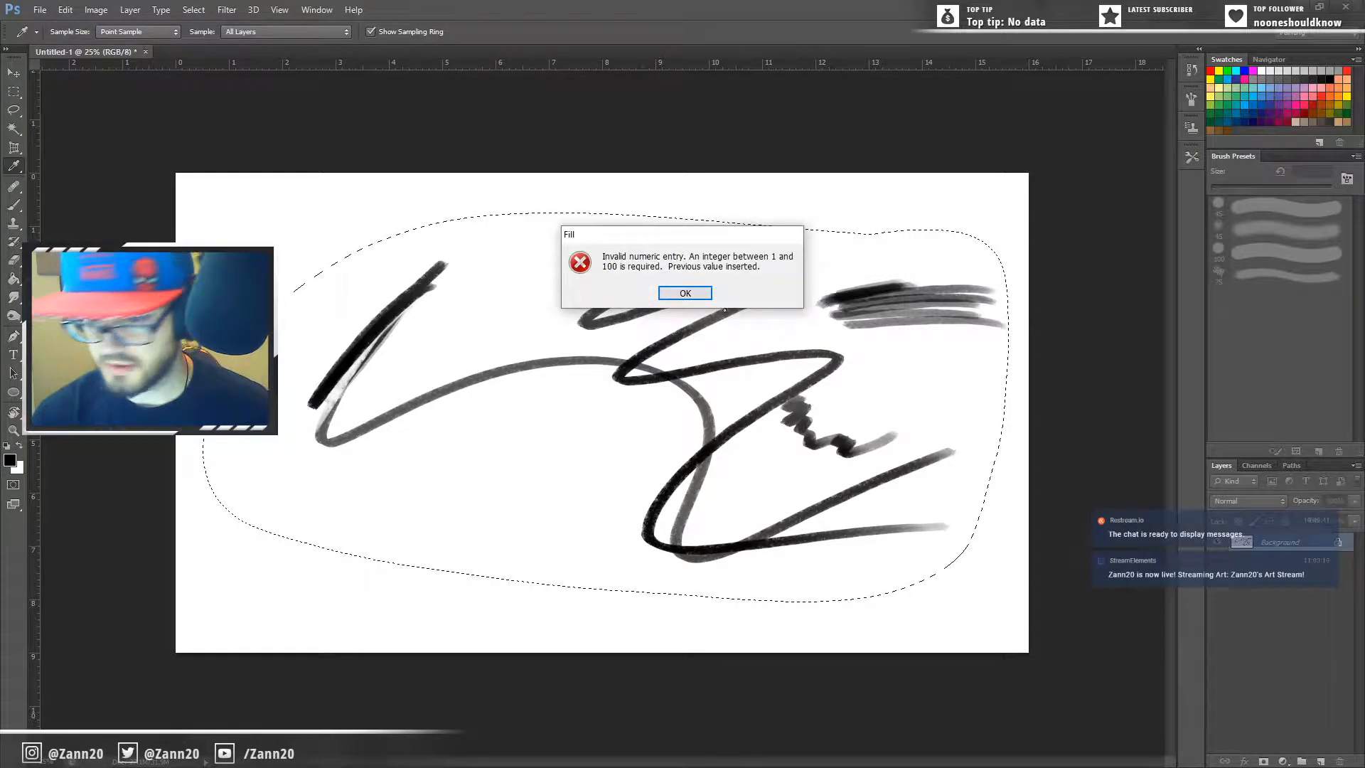
pyautogui.press('Return')
pyautogui.click(782, 215)
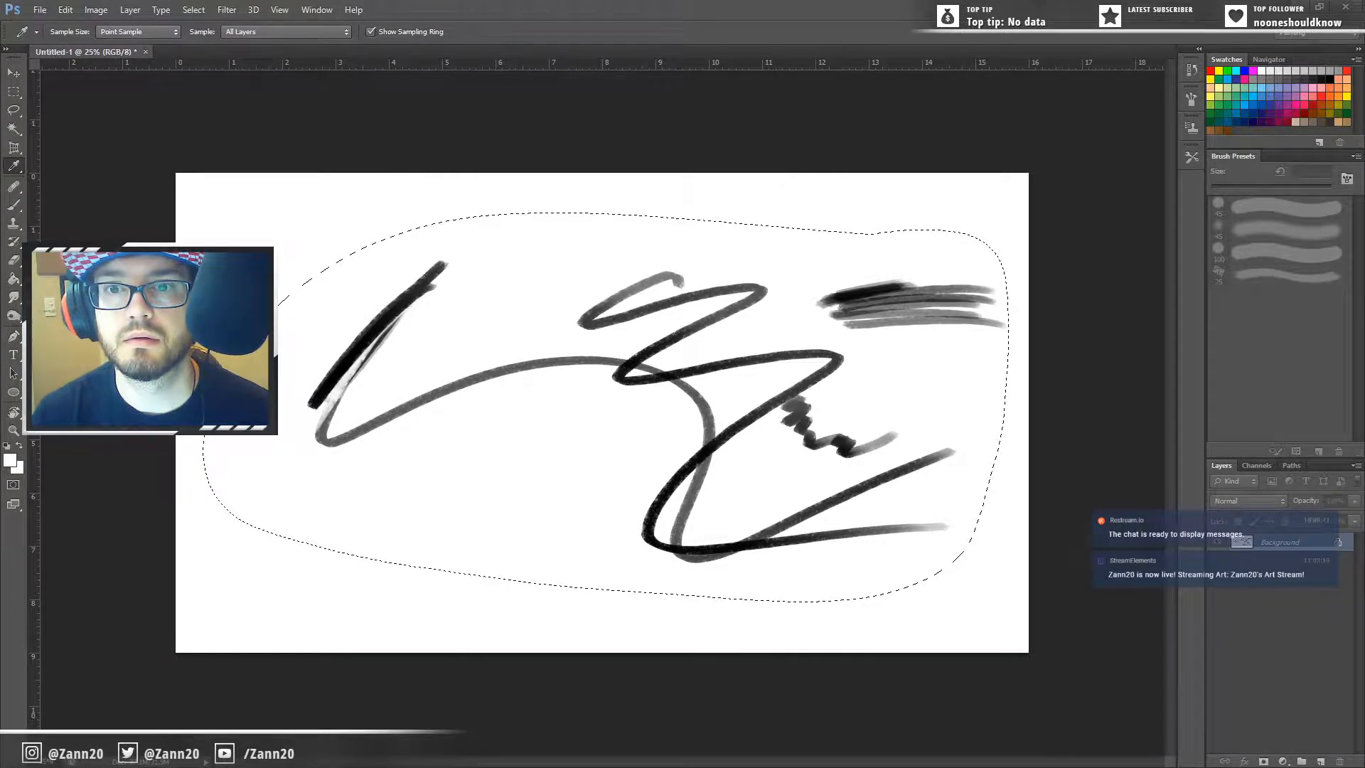
pyautogui.press('l')
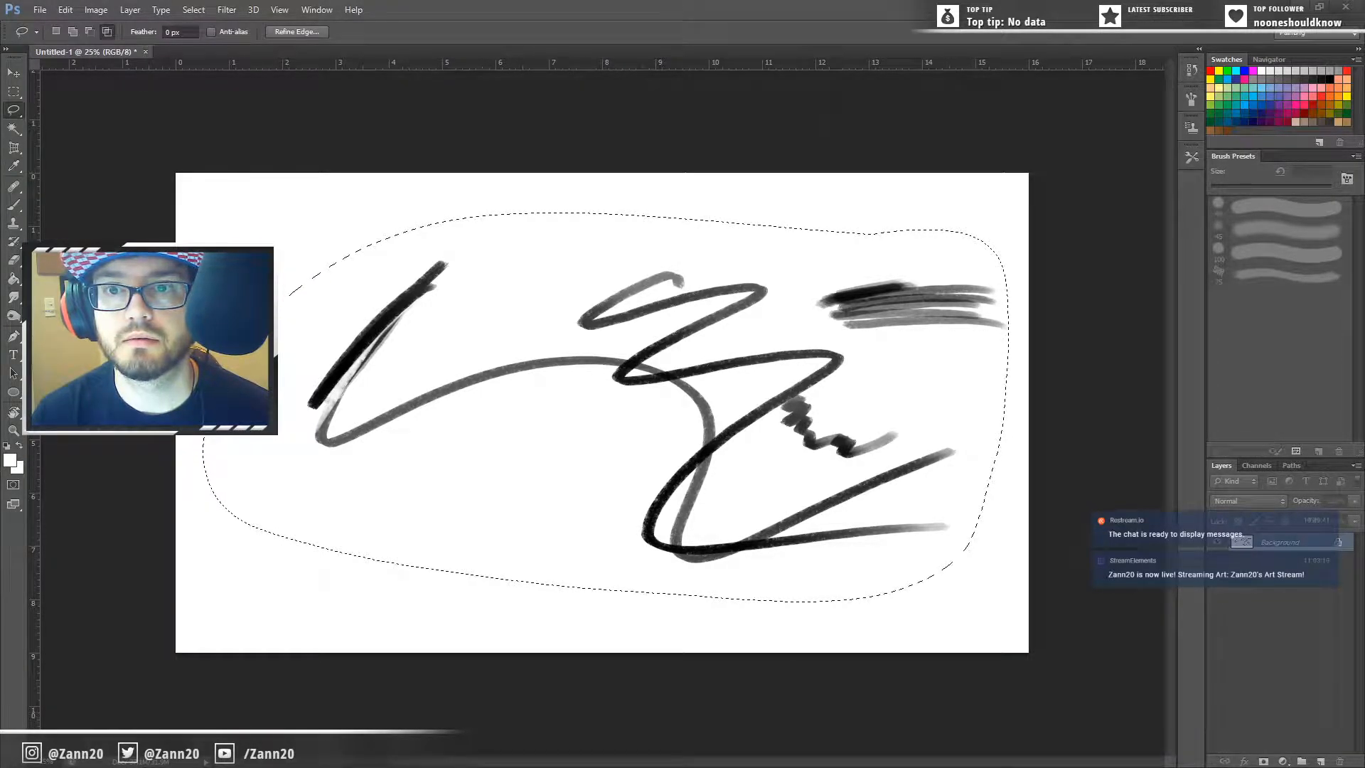
pyautogui.click(1008, 470)
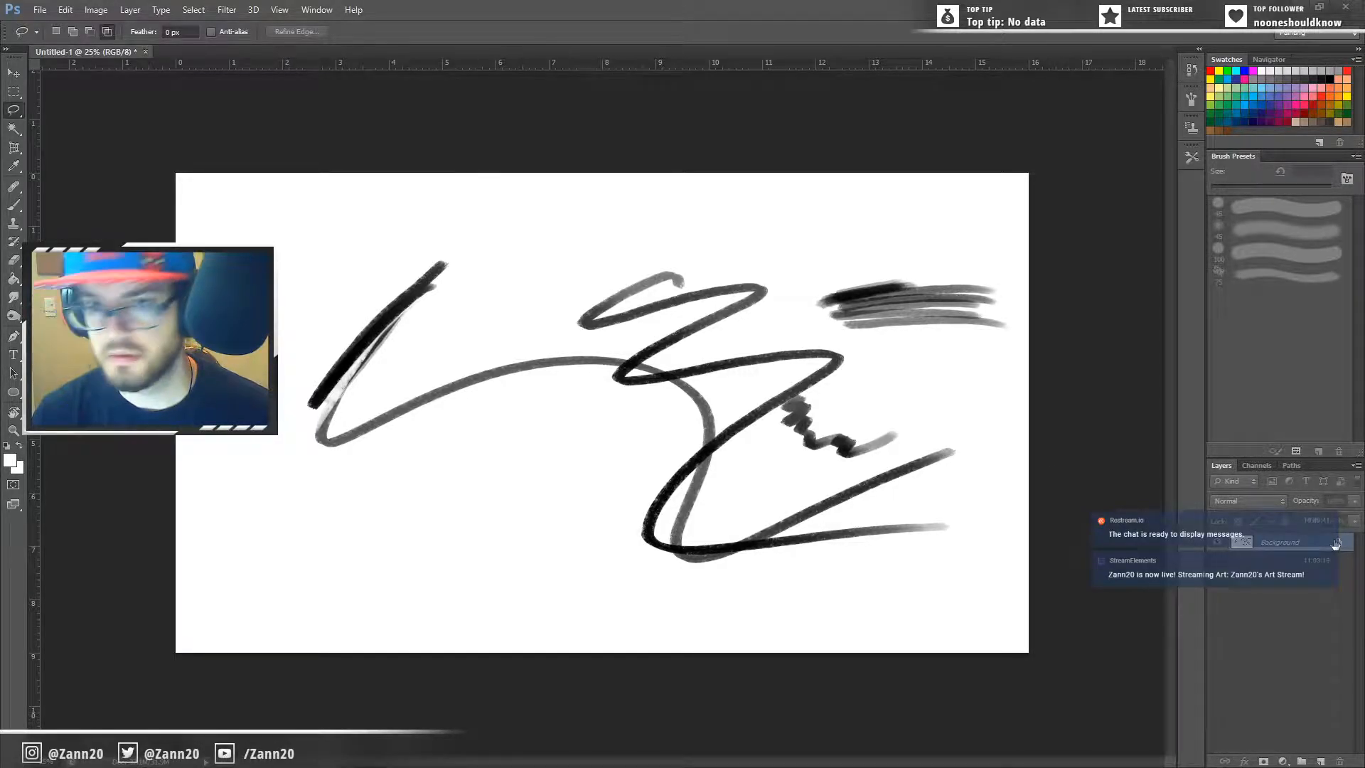
# Step: Add a new empty layer above the Background layer
pyautogui.rightClick(1262, 545)
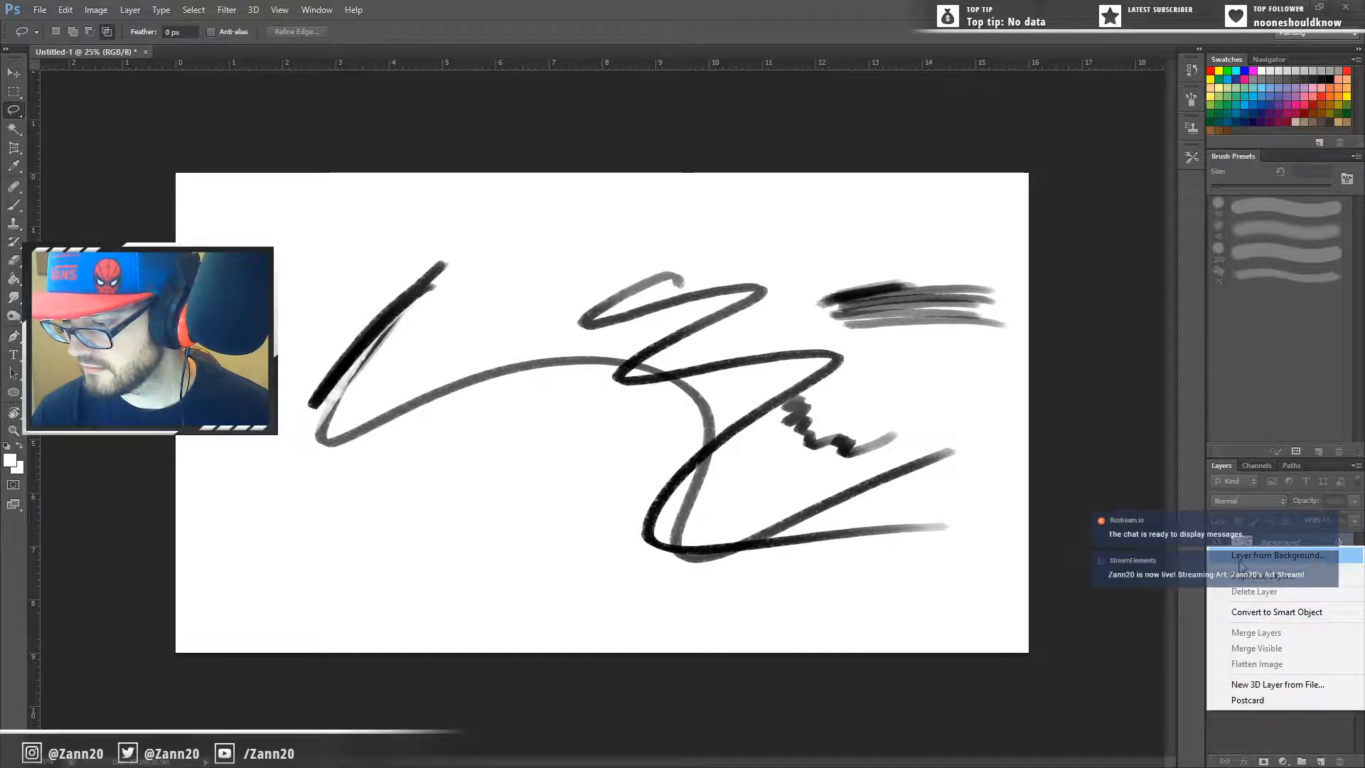
pyautogui.click(1307, 719)
pyautogui.click(1320, 761)
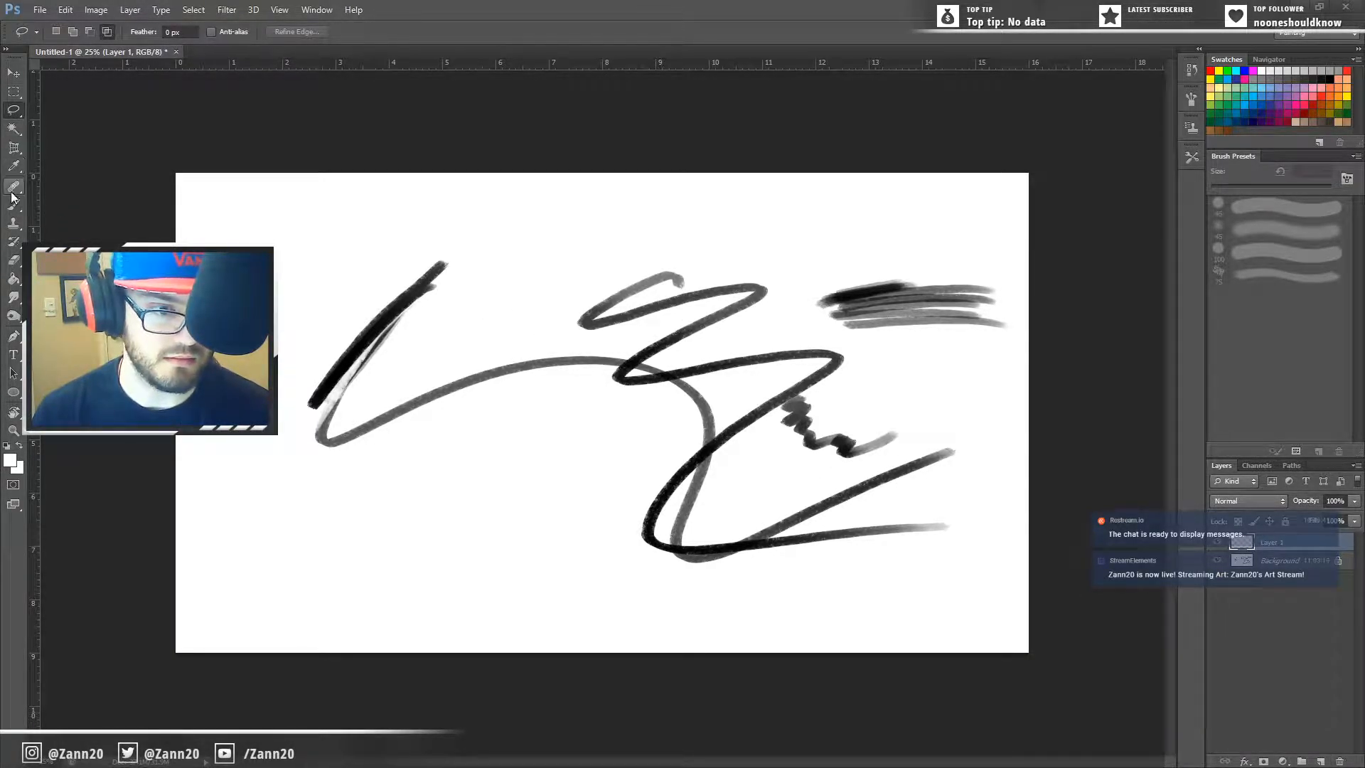
# Step: Fill the thick dark diagonal stroke on the Background layer with white using the Paint Bucket
pyautogui.click(1248, 561)
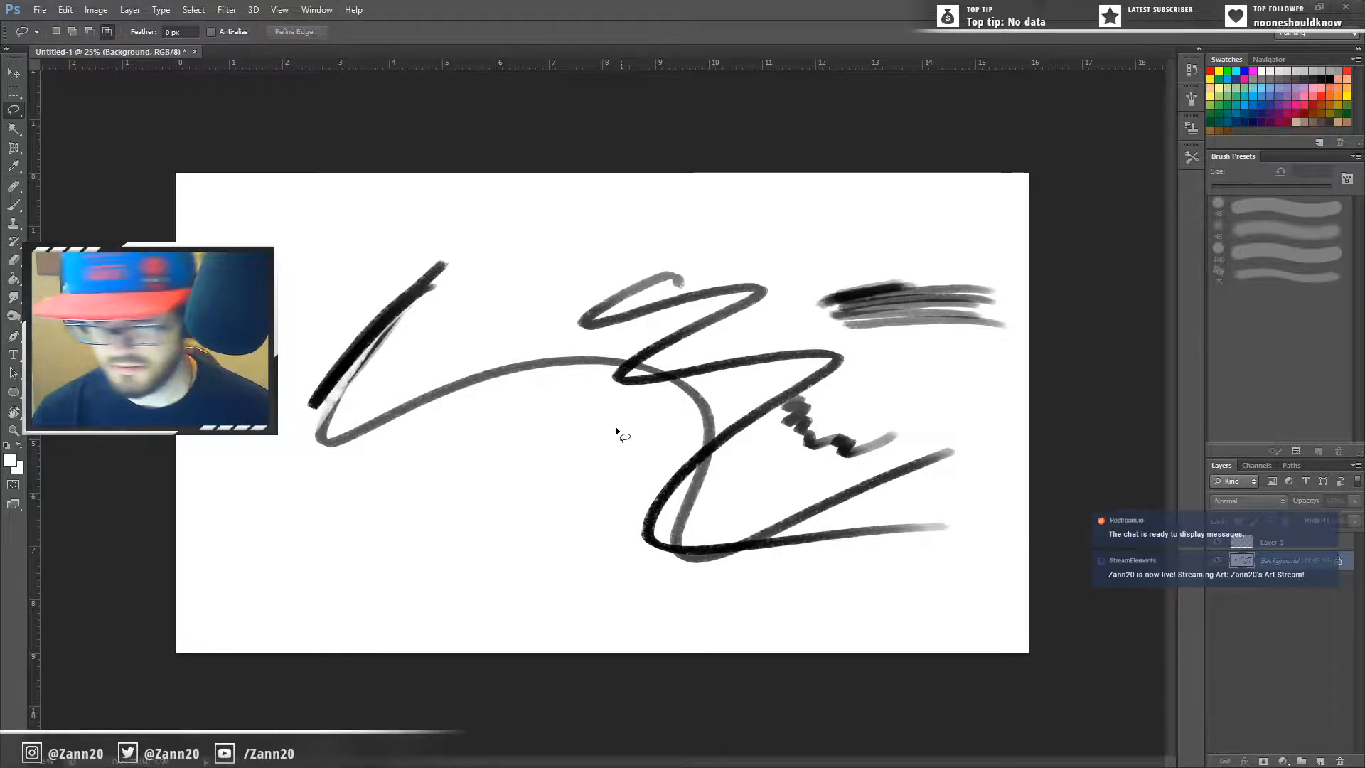
pyautogui.press('g')
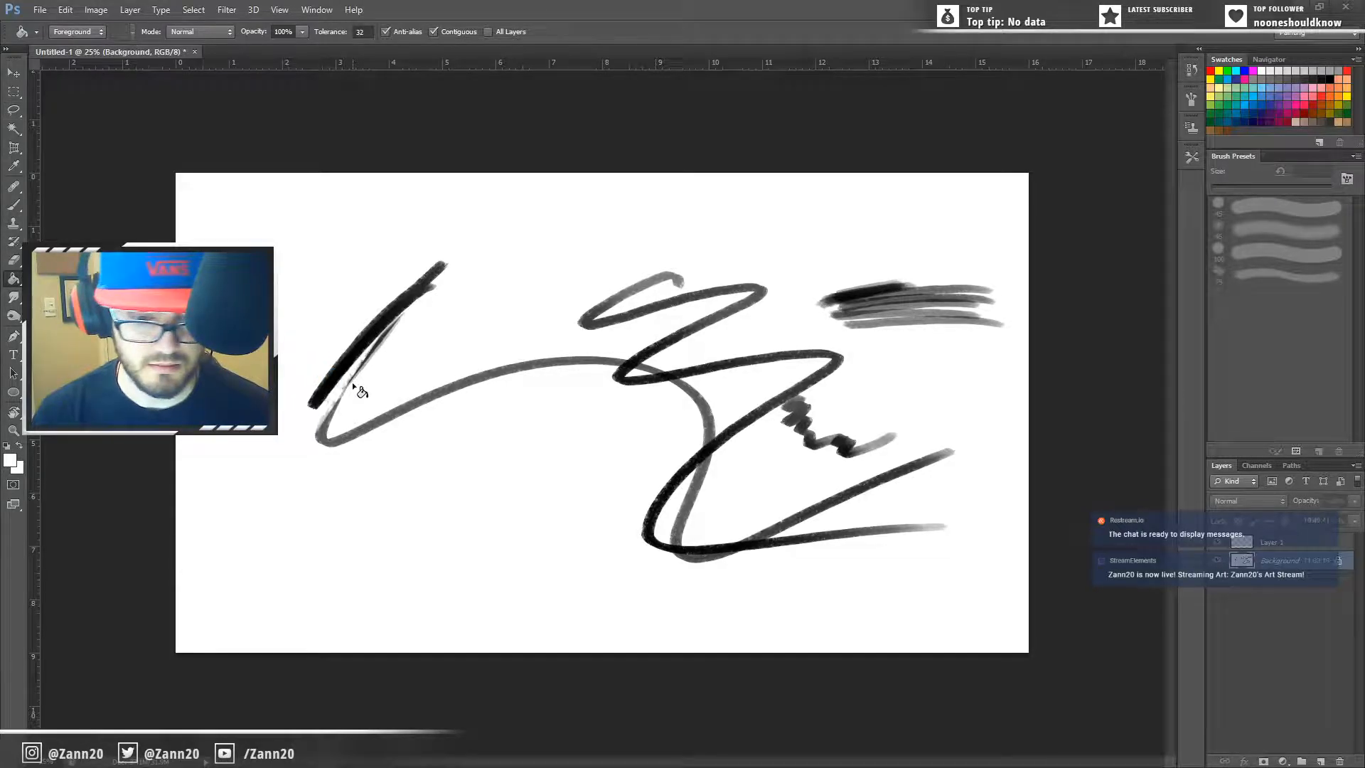
pyautogui.click(367, 363)
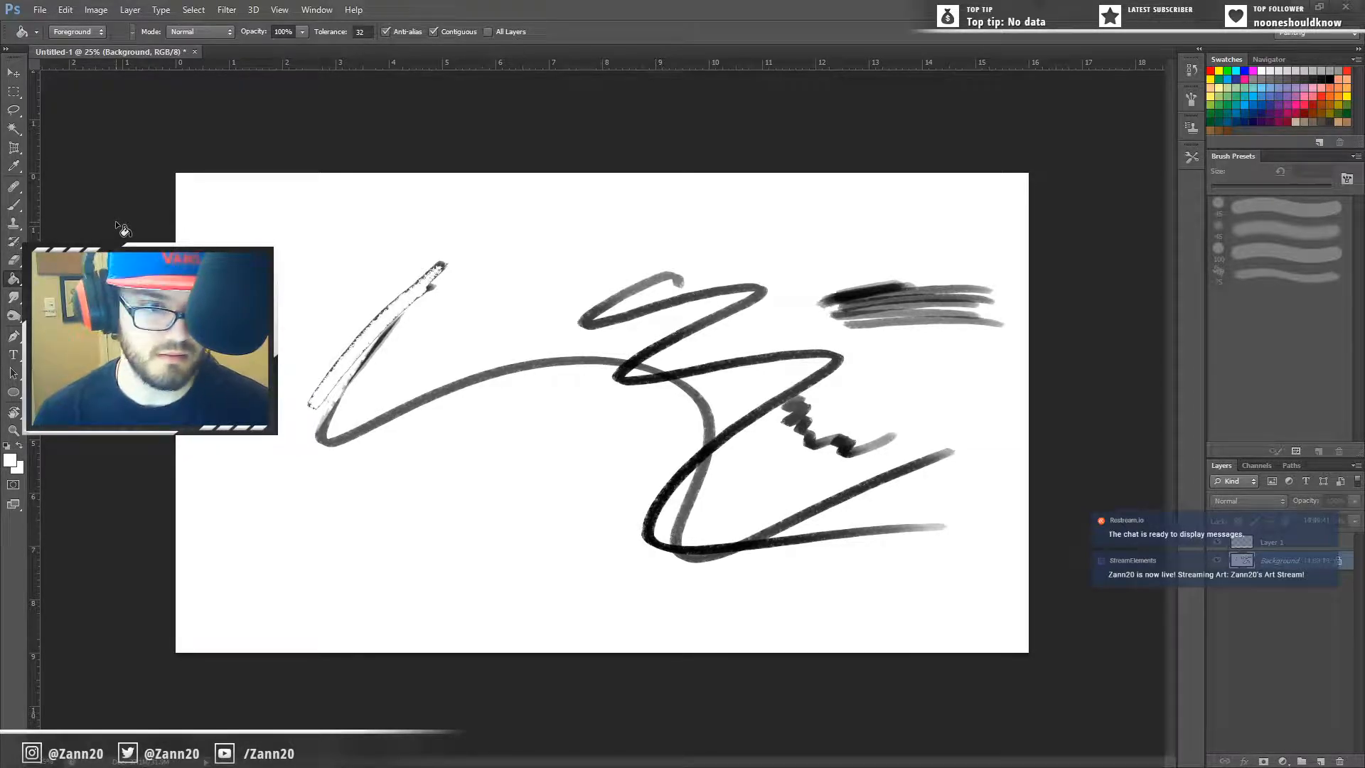
# Step: Paint over all strokes on the Background layer in white with the chalk brush enlarged to 125 px
pyautogui.click(1218, 274)
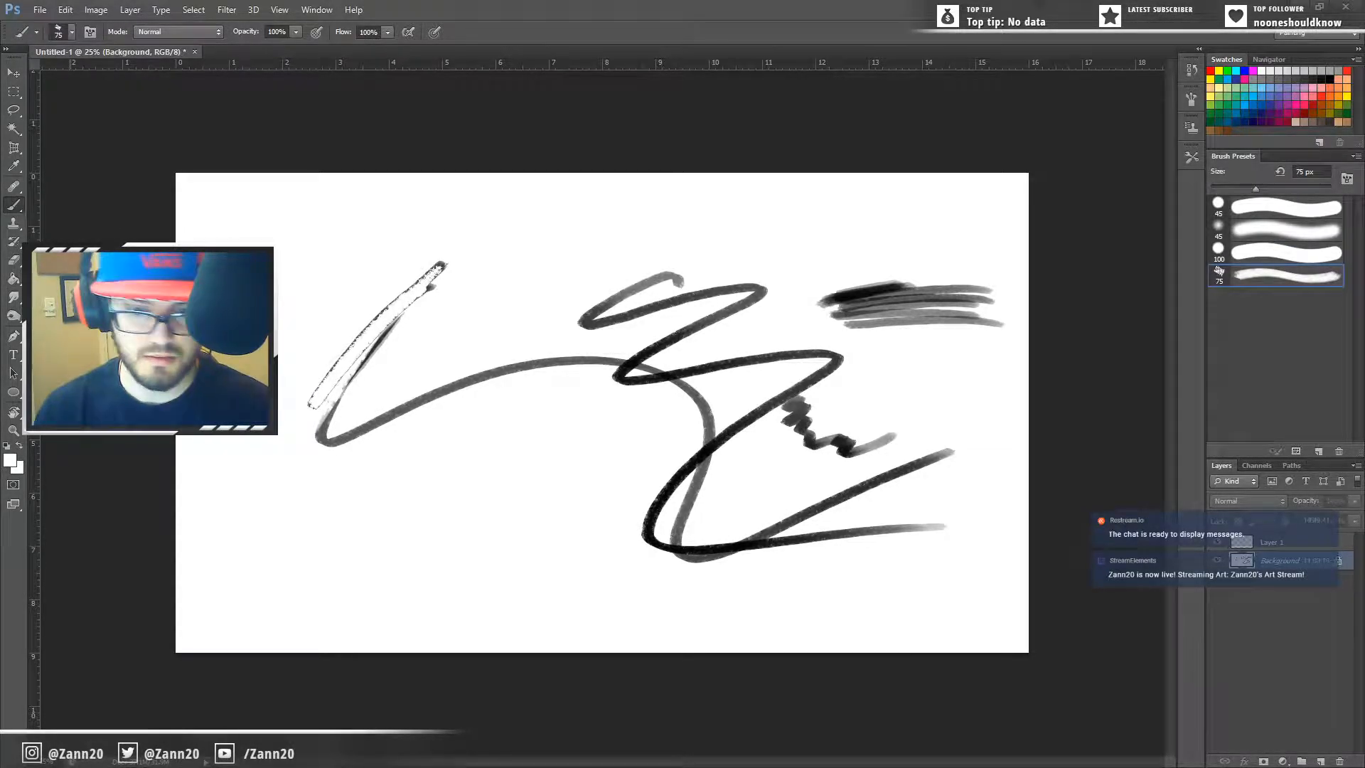
pyautogui.press(']')
pyautogui.press(']')
pyautogui.press(']')
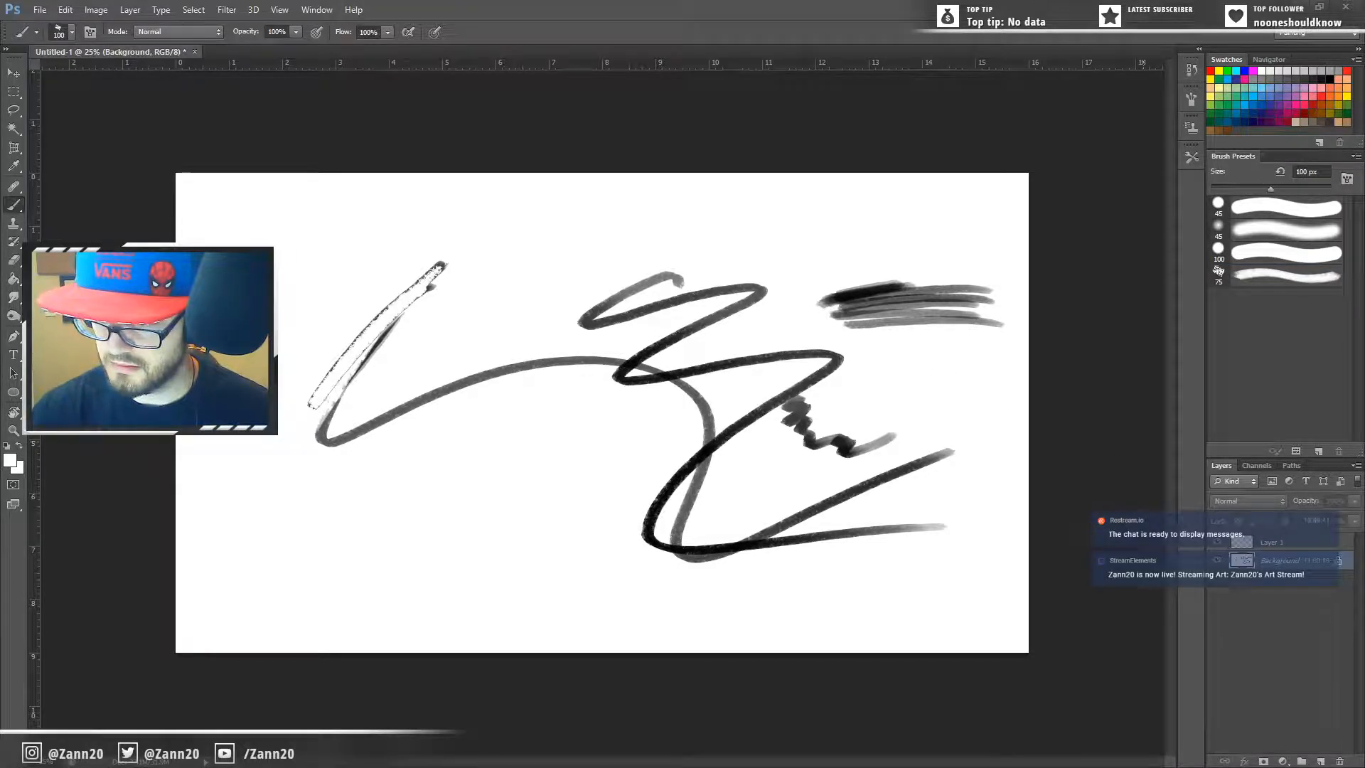
pyautogui.press('[')
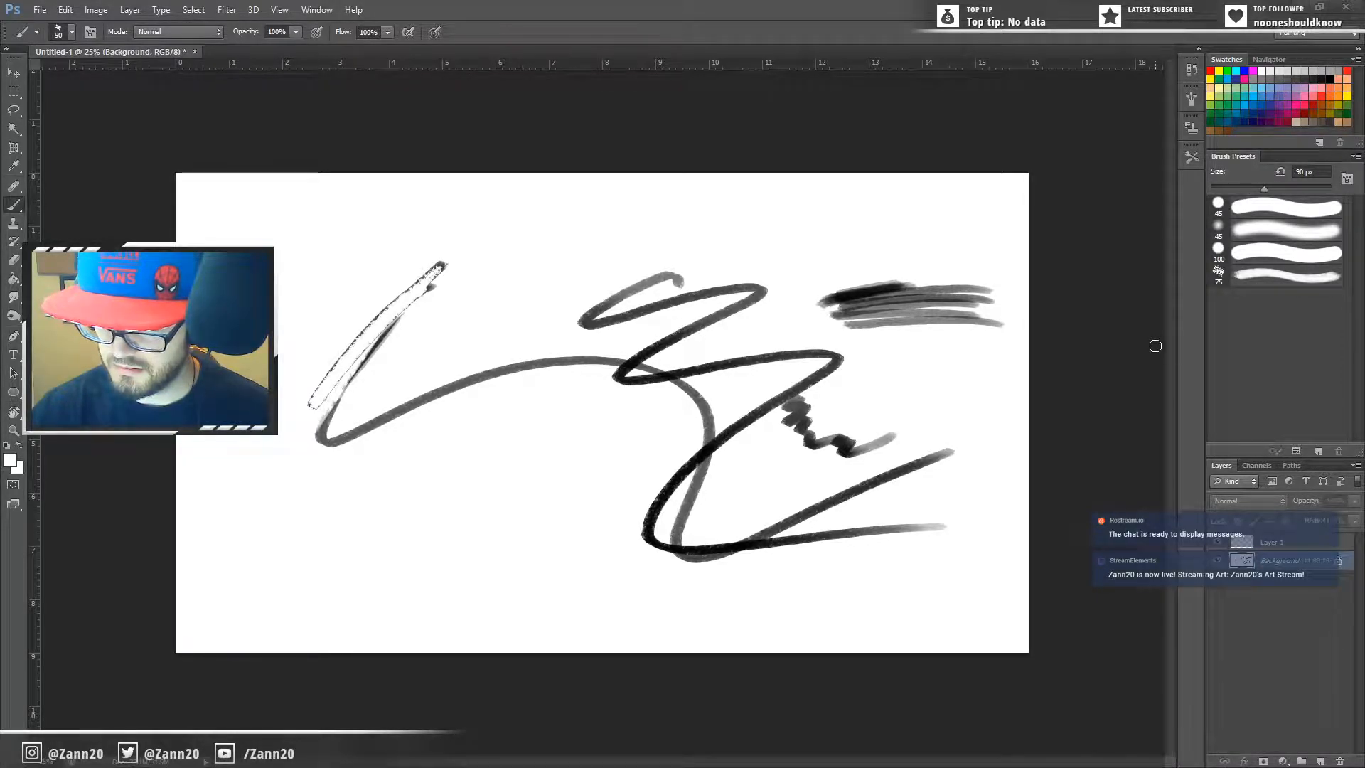
pyautogui.press(']')
pyautogui.press(']')
pyautogui.moveTo(984, 339)
pyautogui.mouseDown()
pyautogui.moveTo(992, 296)
pyautogui.moveTo(960, 324)
pyautogui.moveTo(964, 290)
pyautogui.moveTo(854, 336)
pyautogui.moveTo(846, 322)
pyautogui.moveTo(906, 280)
pyautogui.mouseUp()
pyautogui.moveTo(941, 387)
pyautogui.mouseDown()
pyautogui.moveTo(931, 448)
pyautogui.moveTo(895, 477)
pyautogui.moveTo(884, 508)
pyautogui.moveTo(919, 534)
pyautogui.moveTo(939, 529)
pyautogui.moveTo(795, 533)
pyautogui.moveTo(792, 509)
pyautogui.moveTo(884, 442)
pyautogui.moveTo(695, 494)
pyautogui.moveTo(605, 569)
pyautogui.moveTo(776, 384)
pyautogui.moveTo(755, 383)
pyautogui.moveTo(786, 342)
pyautogui.moveTo(763, 326)
pyautogui.moveTo(770, 281)
pyautogui.moveTo(687, 299)
pyautogui.moveTo(691, 281)
pyautogui.moveTo(634, 285)
pyautogui.moveTo(478, 387)
pyautogui.moveTo(327, 418)
pyautogui.moveTo(279, 434)
pyautogui.mouseUp()
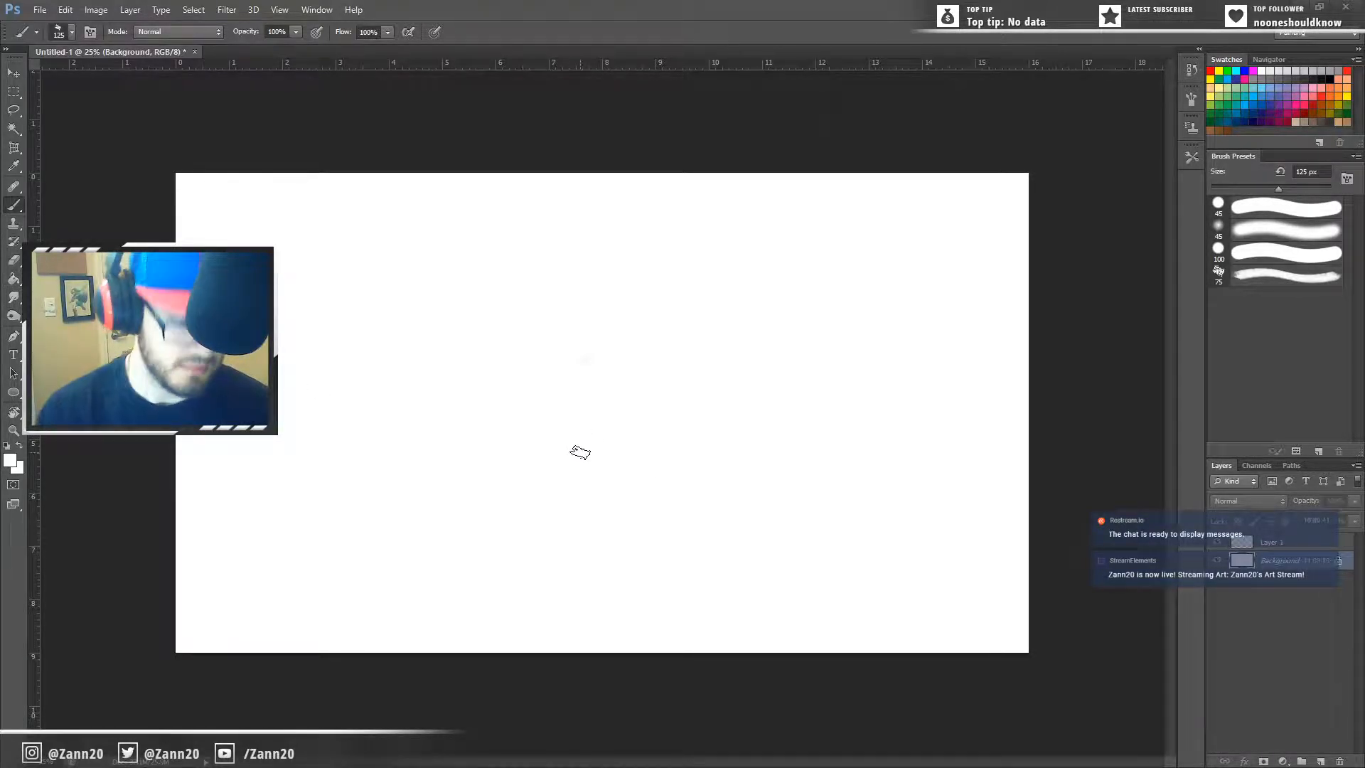
# Step: Set the foreground colour to grey 747474 and fill the Background layer with it using the Paint Bucket
pyautogui.press('j')
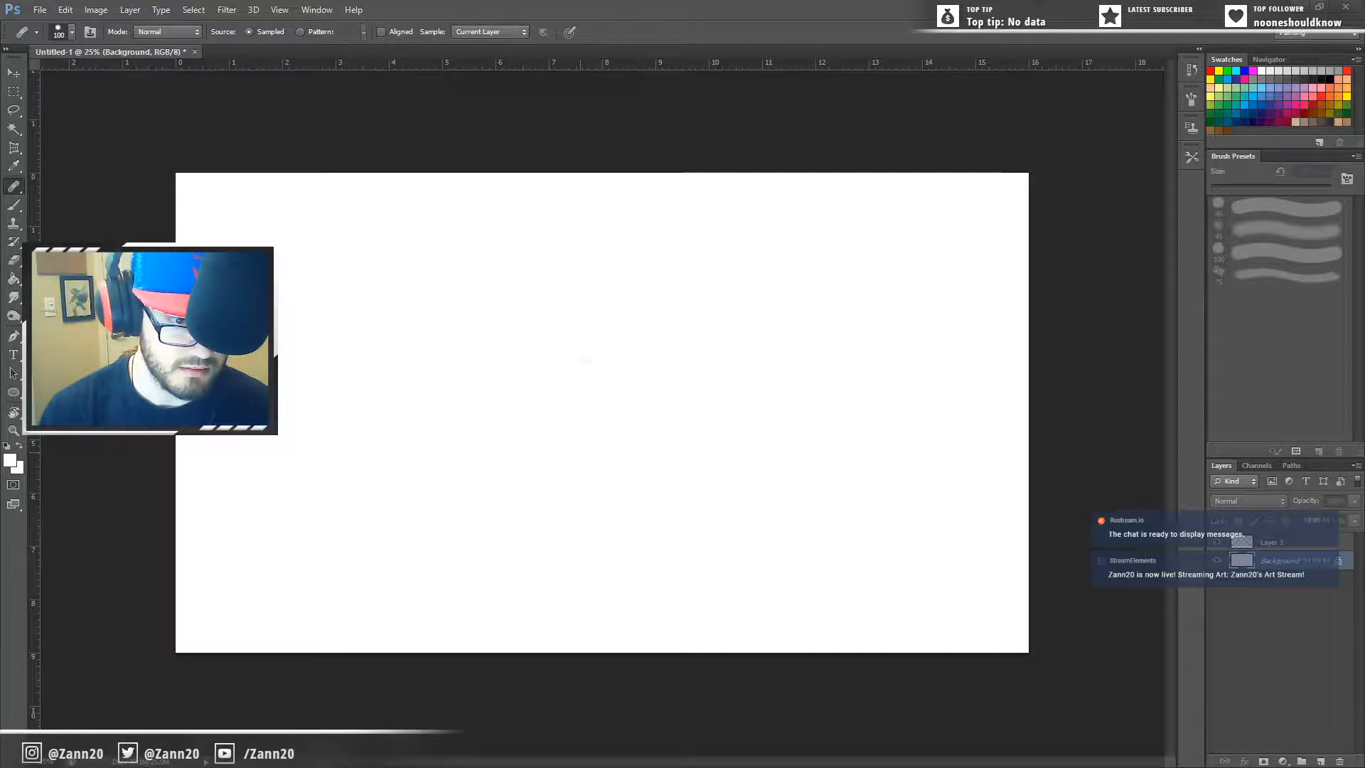
pyautogui.press('l')
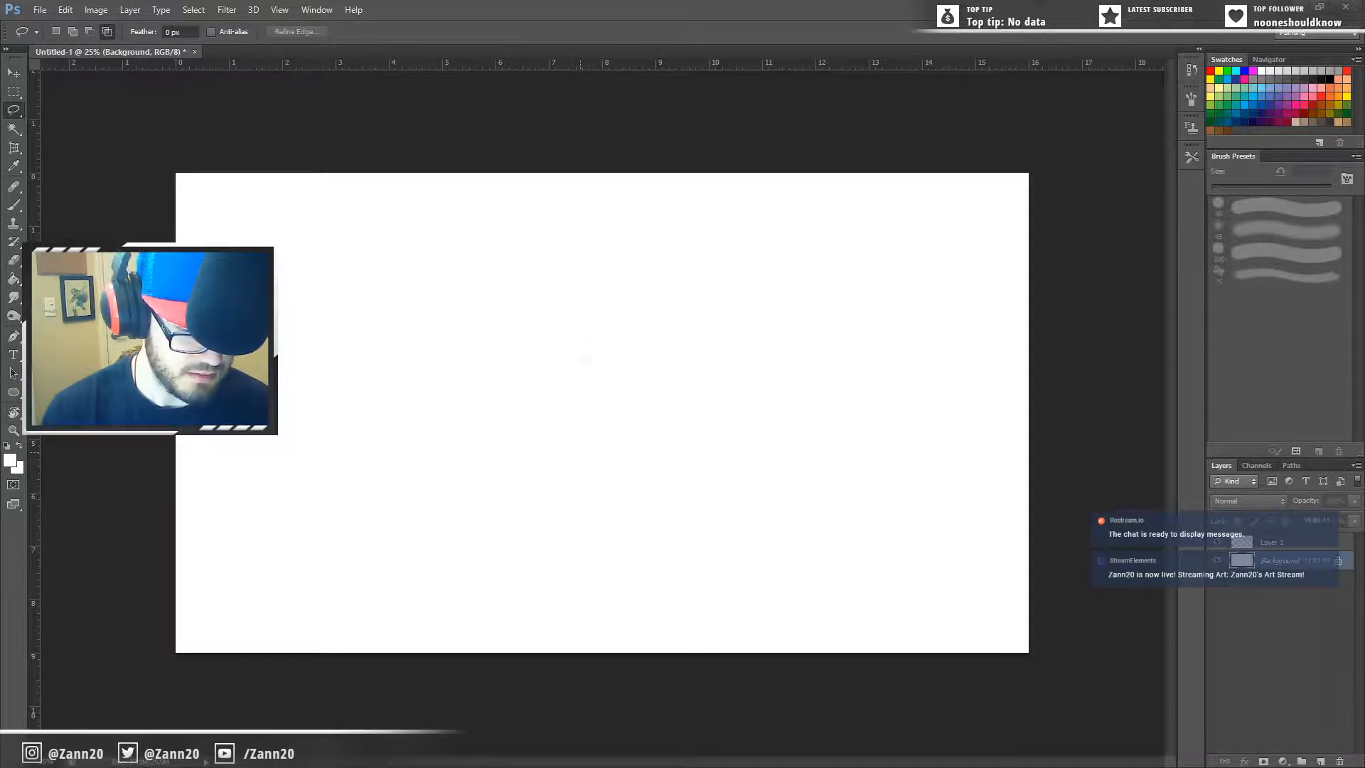
pyautogui.press('h')
pyautogui.press('g')
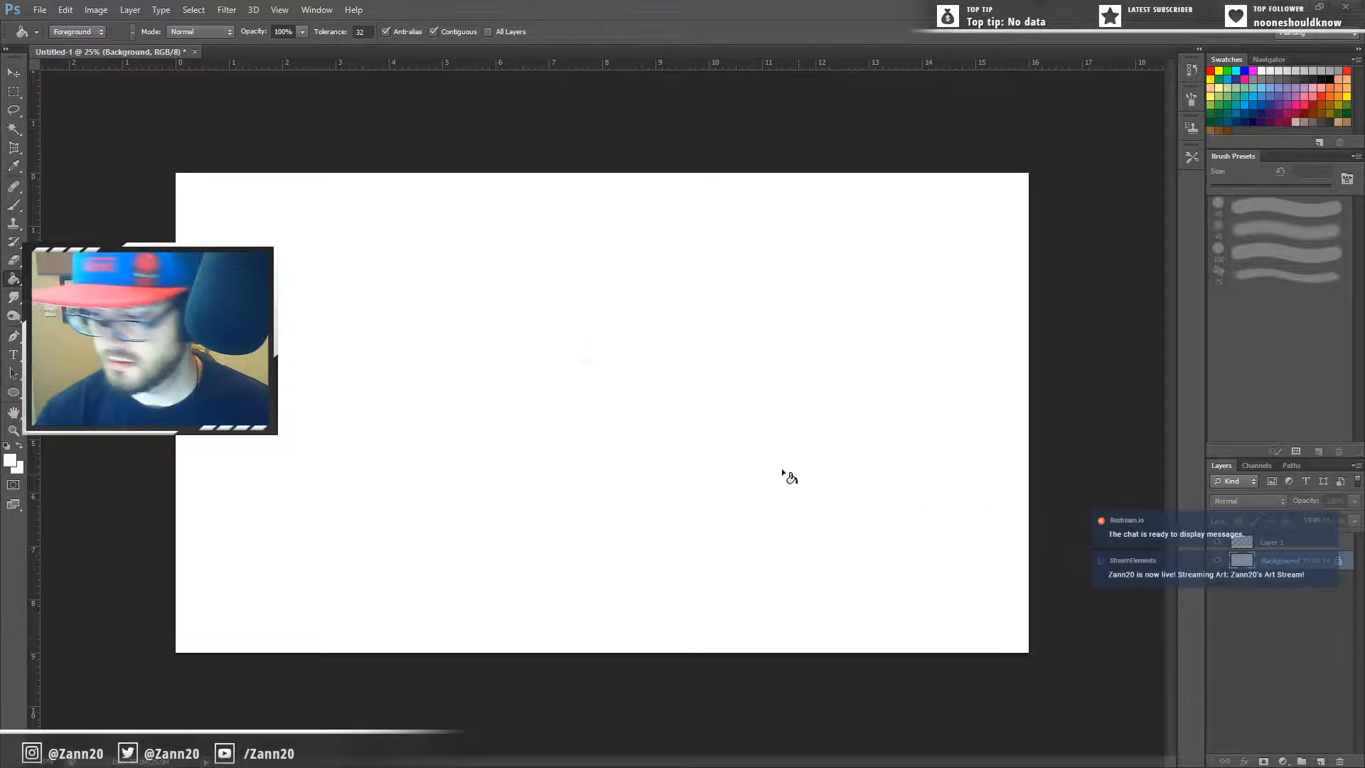
pyautogui.click(9, 460)
pyautogui.click(82, 209)
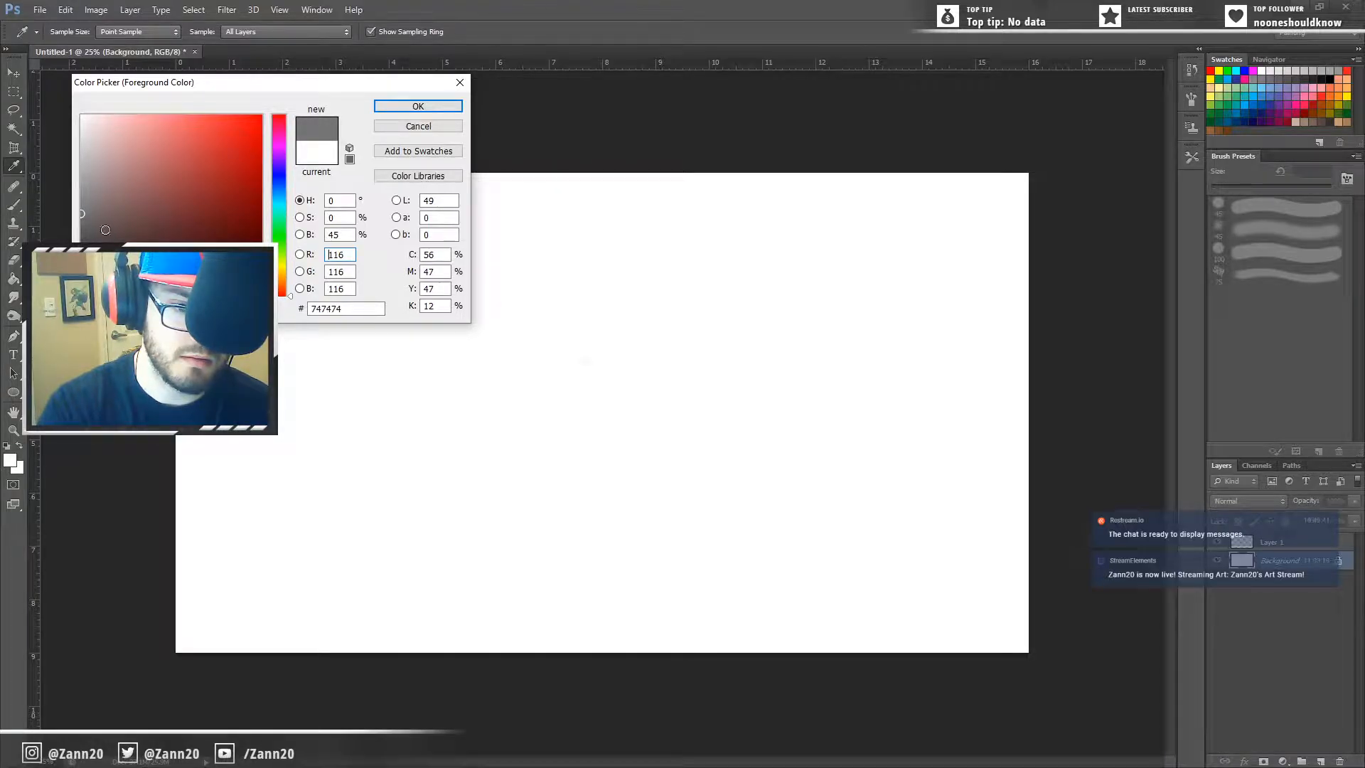
pyautogui.click(418, 106)
pyautogui.click(935, 555)
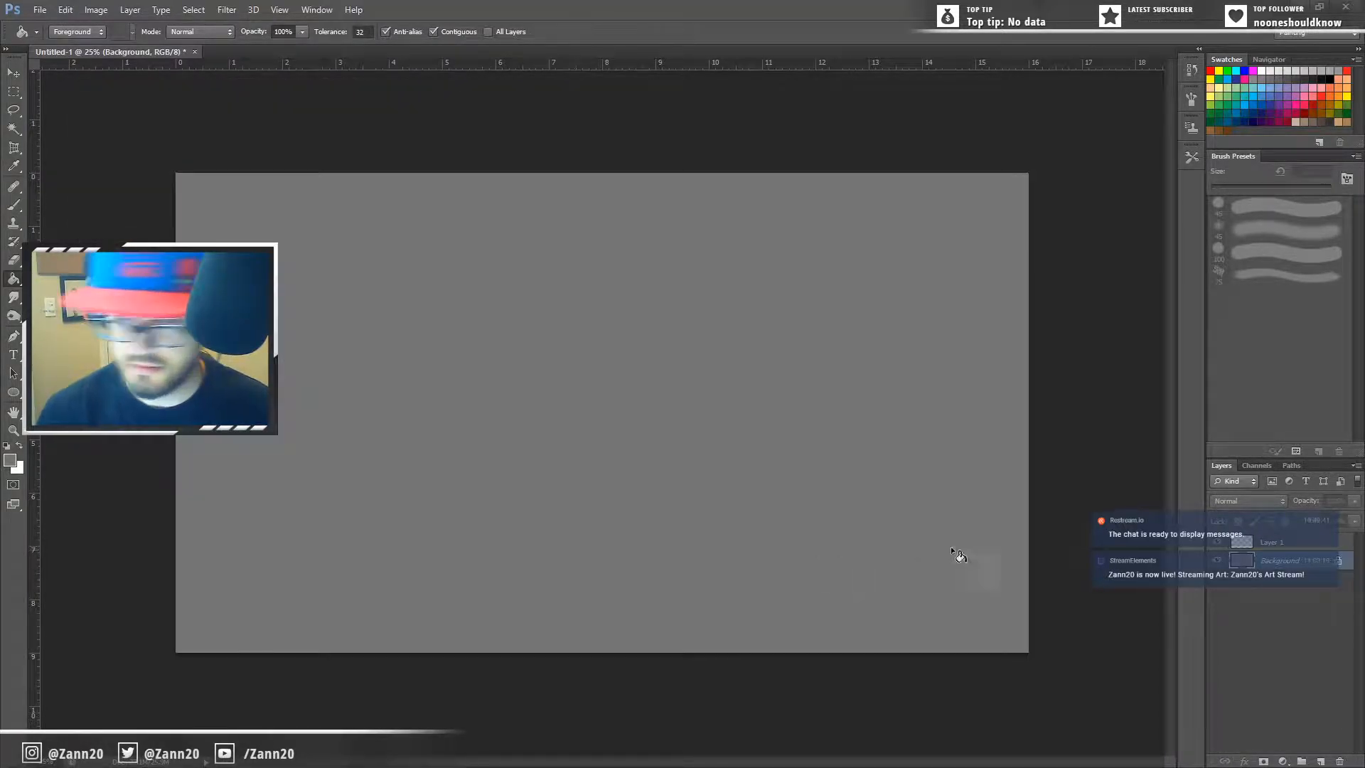
# Step: Activate Layer 1 and switch to the Brush tool for painting on it
pyautogui.click(1240, 543)
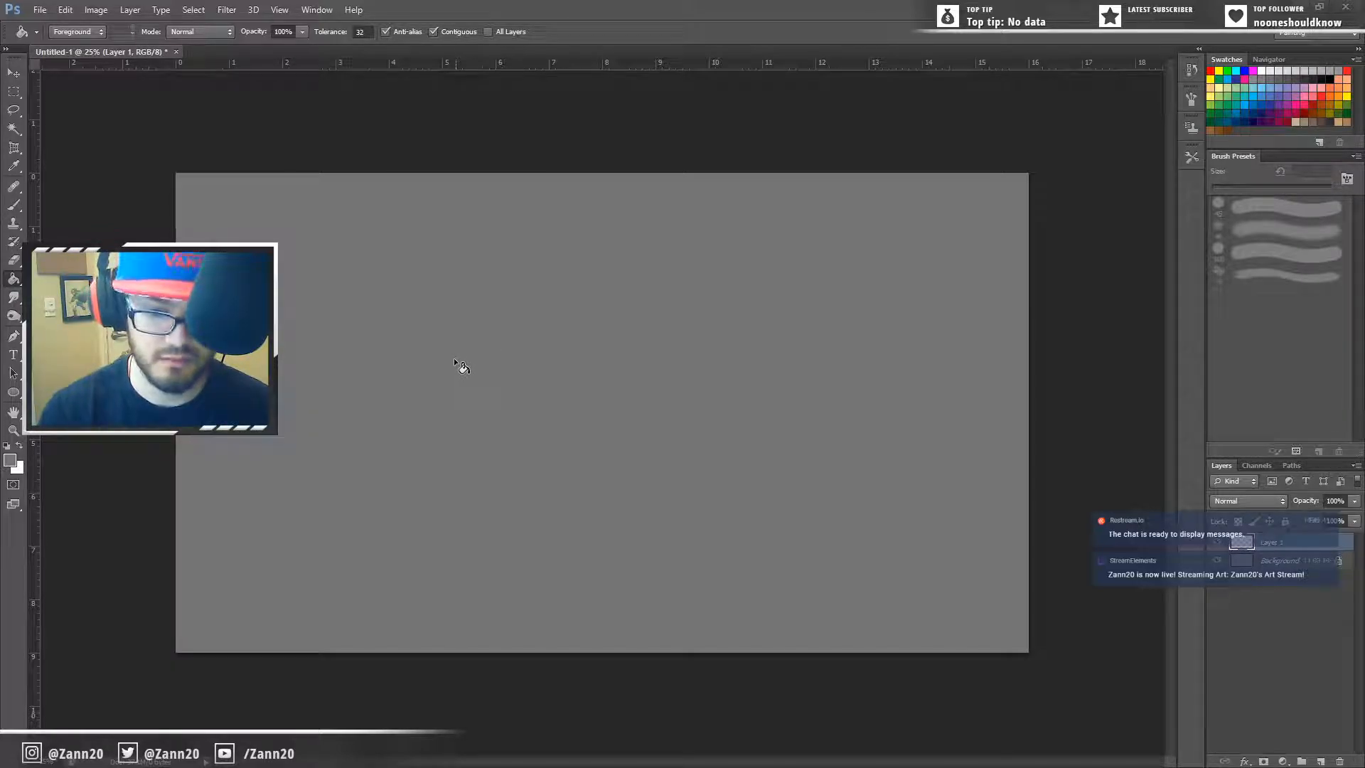
pyautogui.press('b')
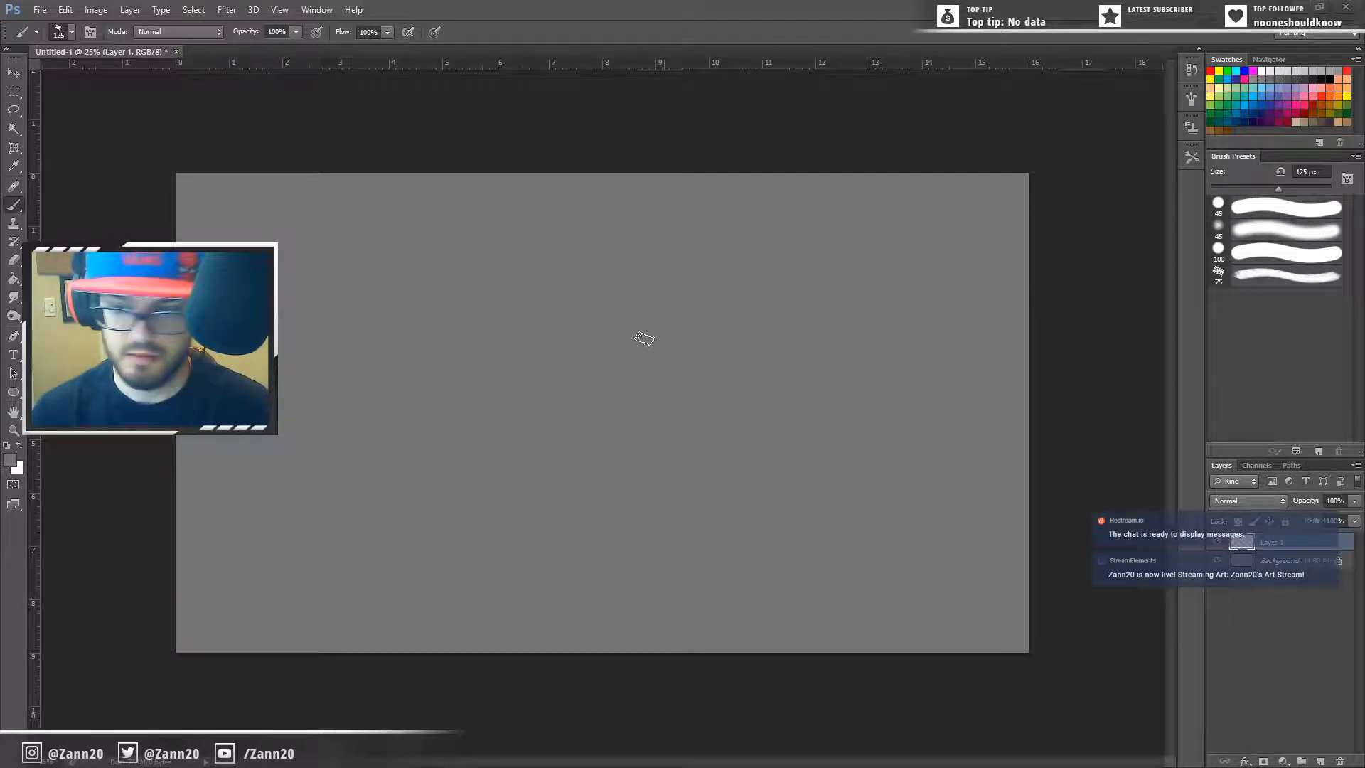
pyautogui.press('e')
pyautogui.press('b')
pyautogui.press('e')
pyautogui.press('b')
pyautogui.press('e')
pyautogui.press('b')
# Step: Undo the grey fill of the Background layer and restore it
pyautogui.hotkey('ctrl', 'z')
pyautogui.hotkey('ctrl', 'z')
pyautogui.hotkey('ctrl', 'z')
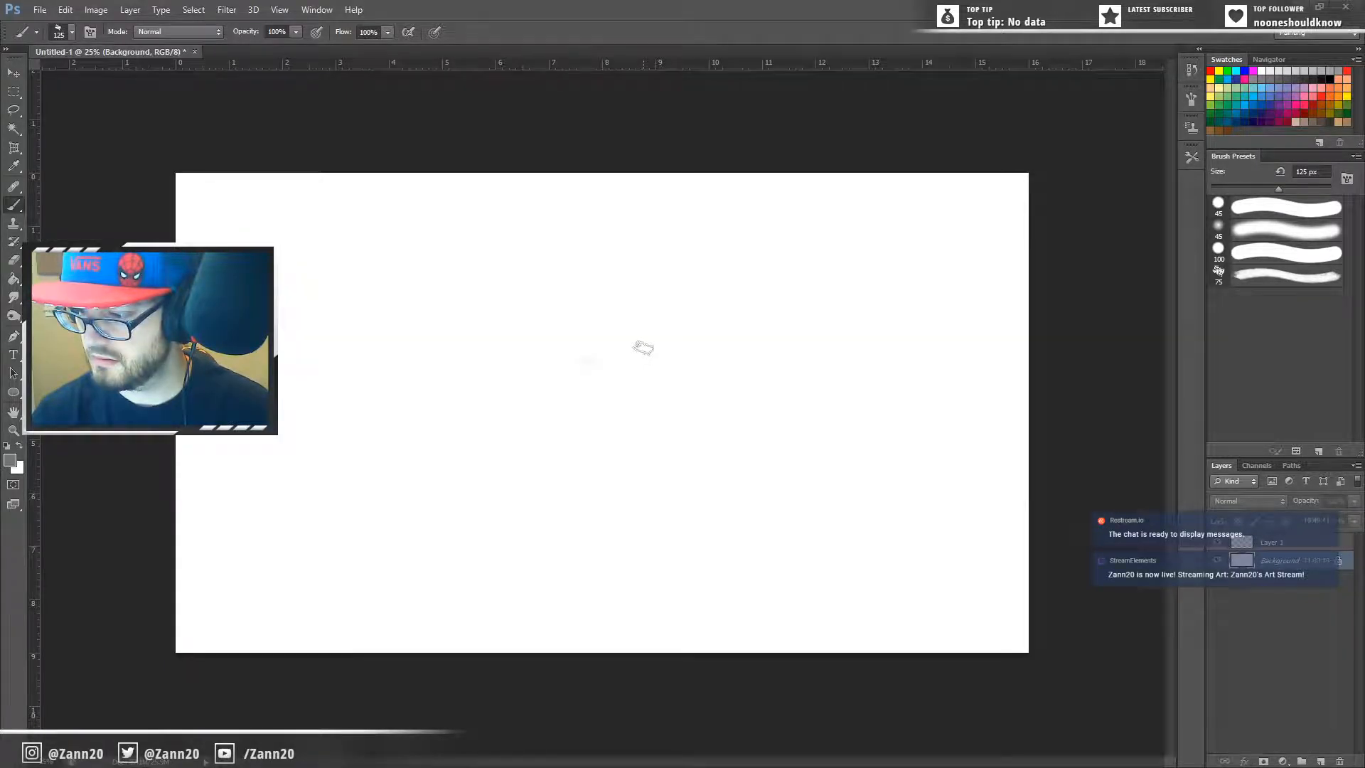
pyautogui.hotkey('ctrl', 'z')
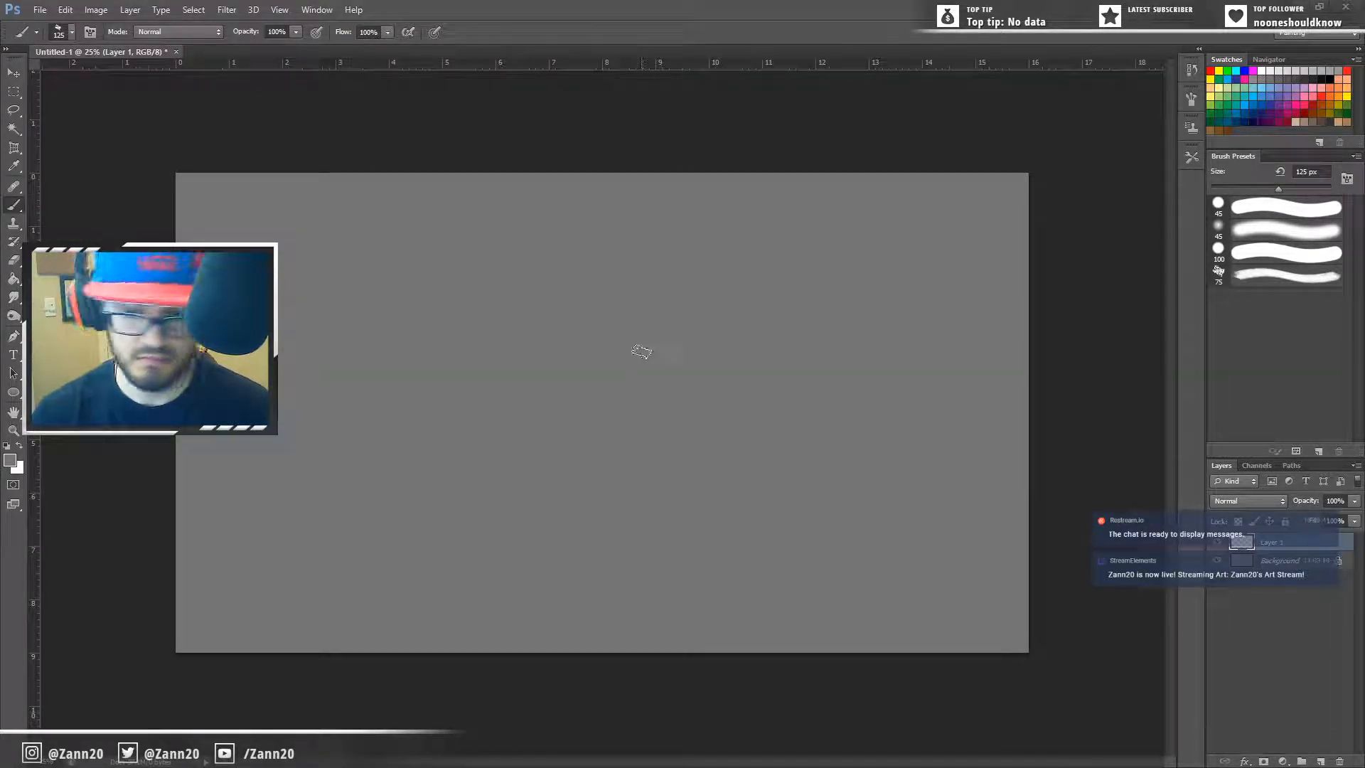
# Step: Reduce the chalk brush to 60 px for painting on Layer 1
pyautogui.press('alt')
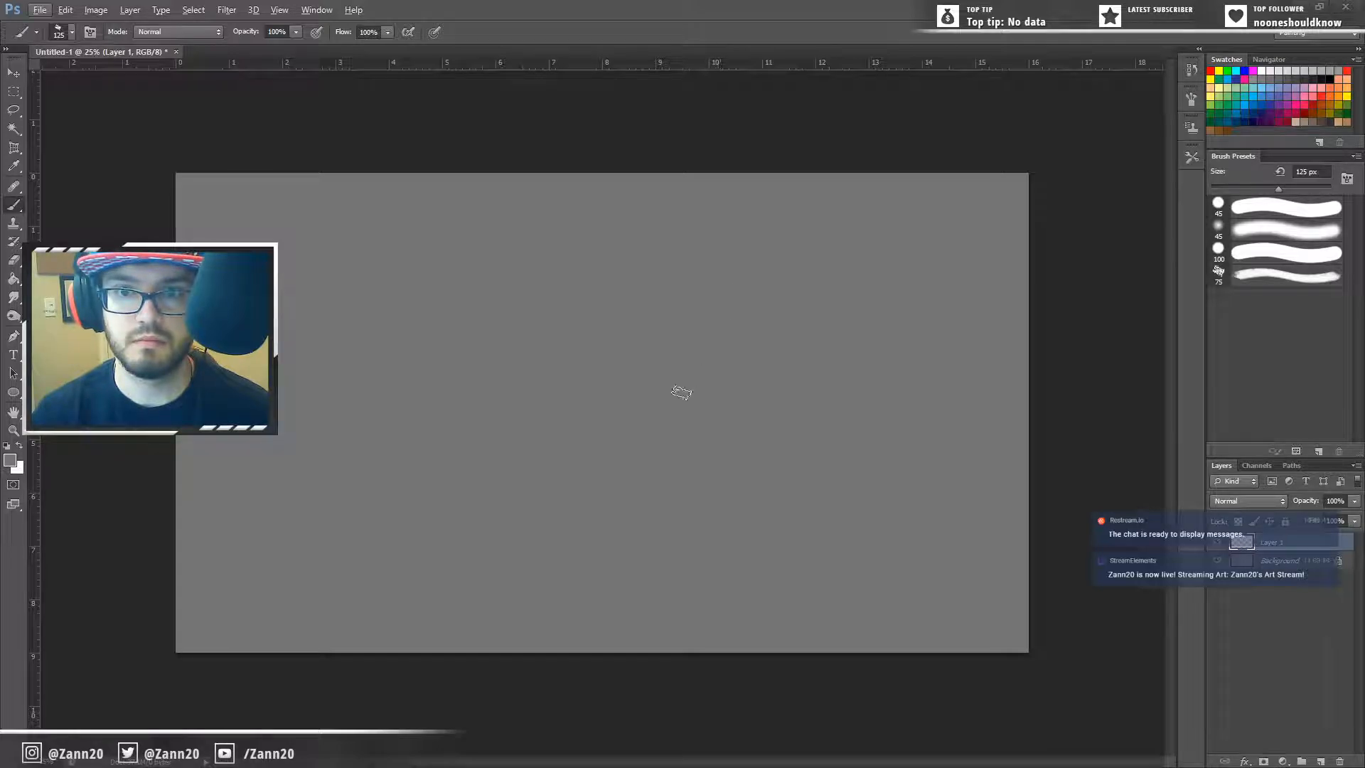
pyautogui.hotkey('ctrl', '+')
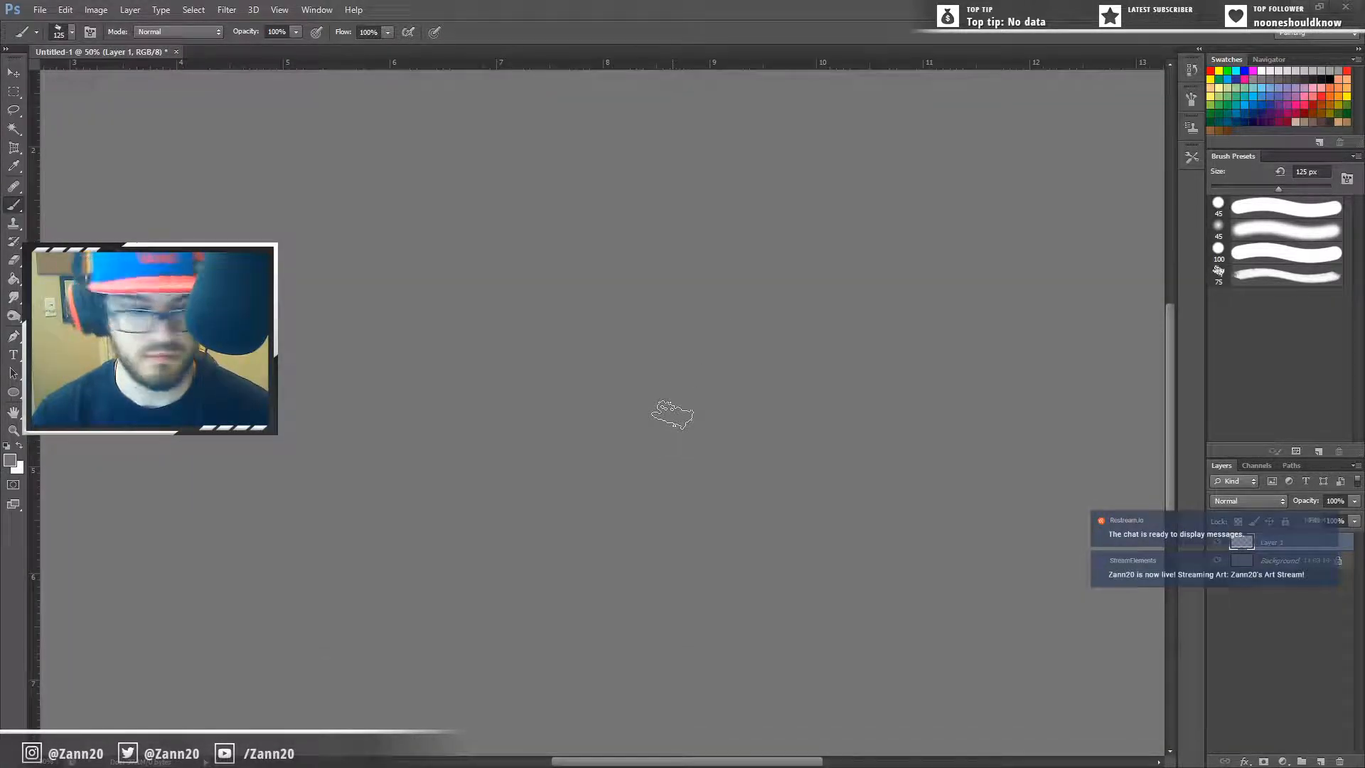
pyautogui.hotkey('ctrl', '-')
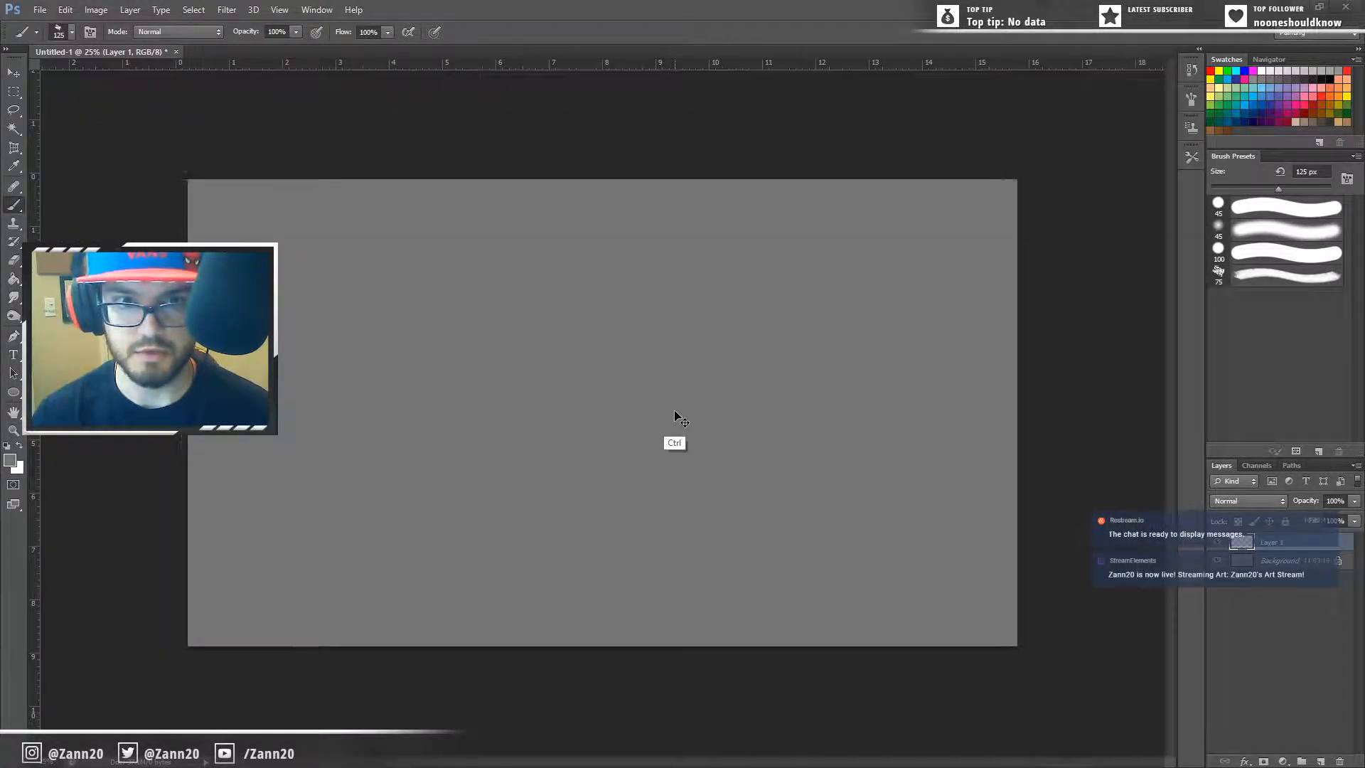
pyautogui.hotkey('ctrl', '-')
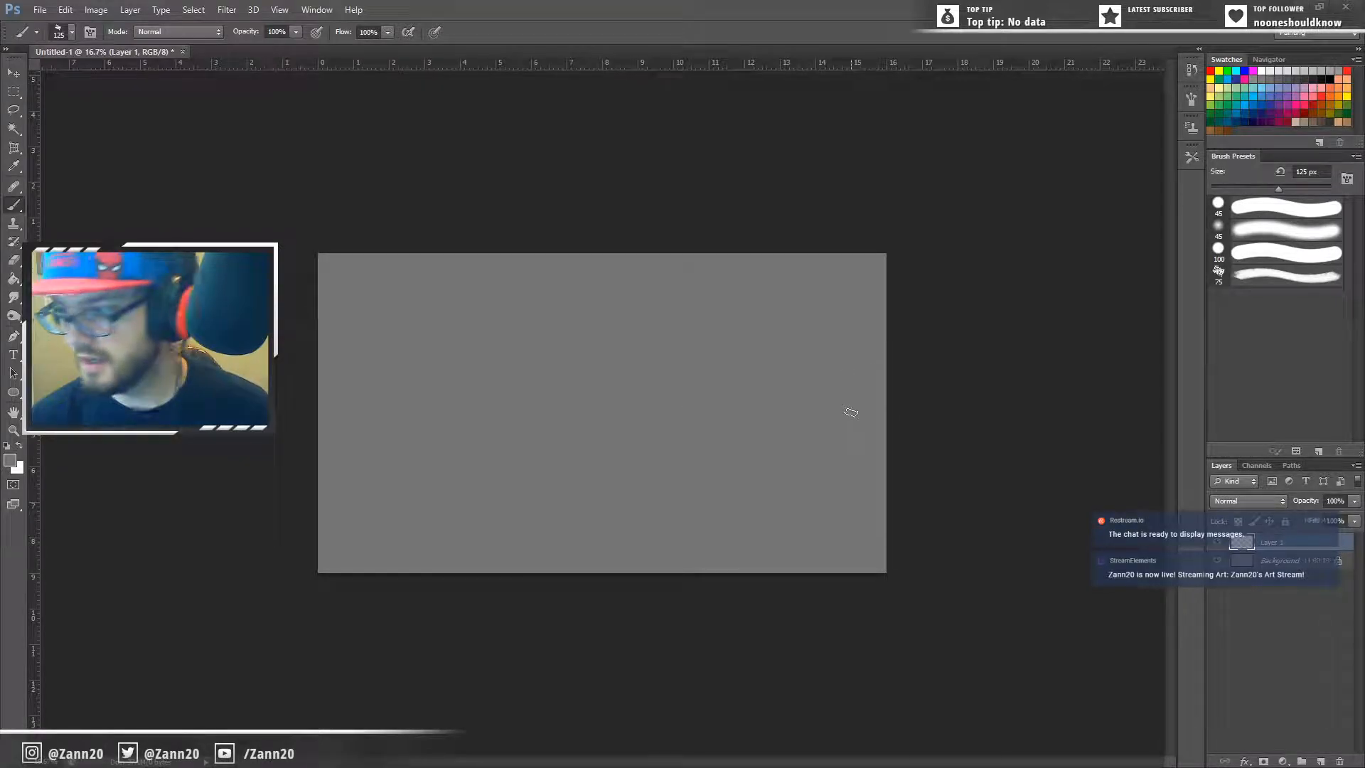
pyautogui.press('[')
pyautogui.press('[')
pyautogui.press('[')
pyautogui.press('[')
pyautogui.press('[')
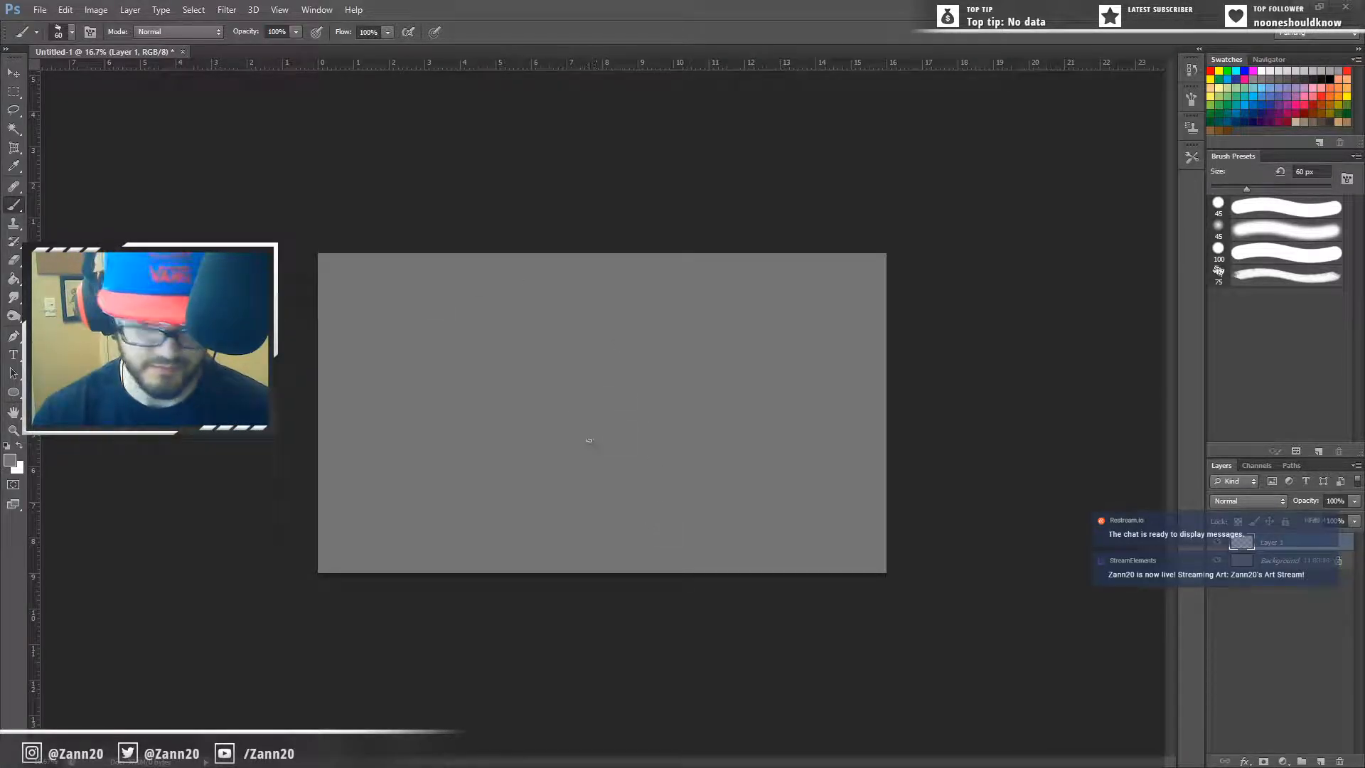
pyautogui.press('z')
pyautogui.moveTo(601, 420)
pyautogui.mouseDown()
pyautogui.moveTo(673, 329)
pyautogui.moveTo(642, 381)
pyautogui.moveTo(656, 388)
pyautogui.moveTo(627, 384)
pyautogui.mouseUp()
pyautogui.press('b')
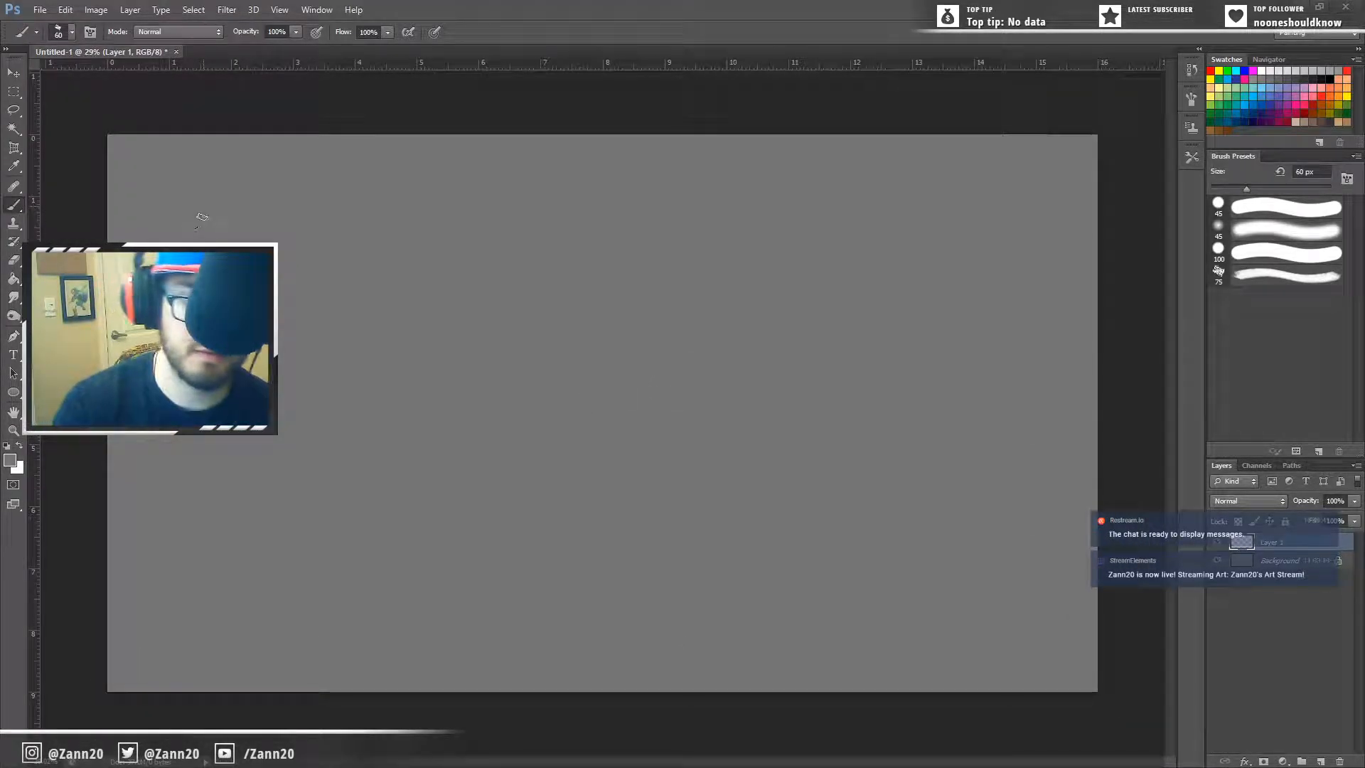
# Step: Set the foreground colour to black
pyautogui.click(10, 460)
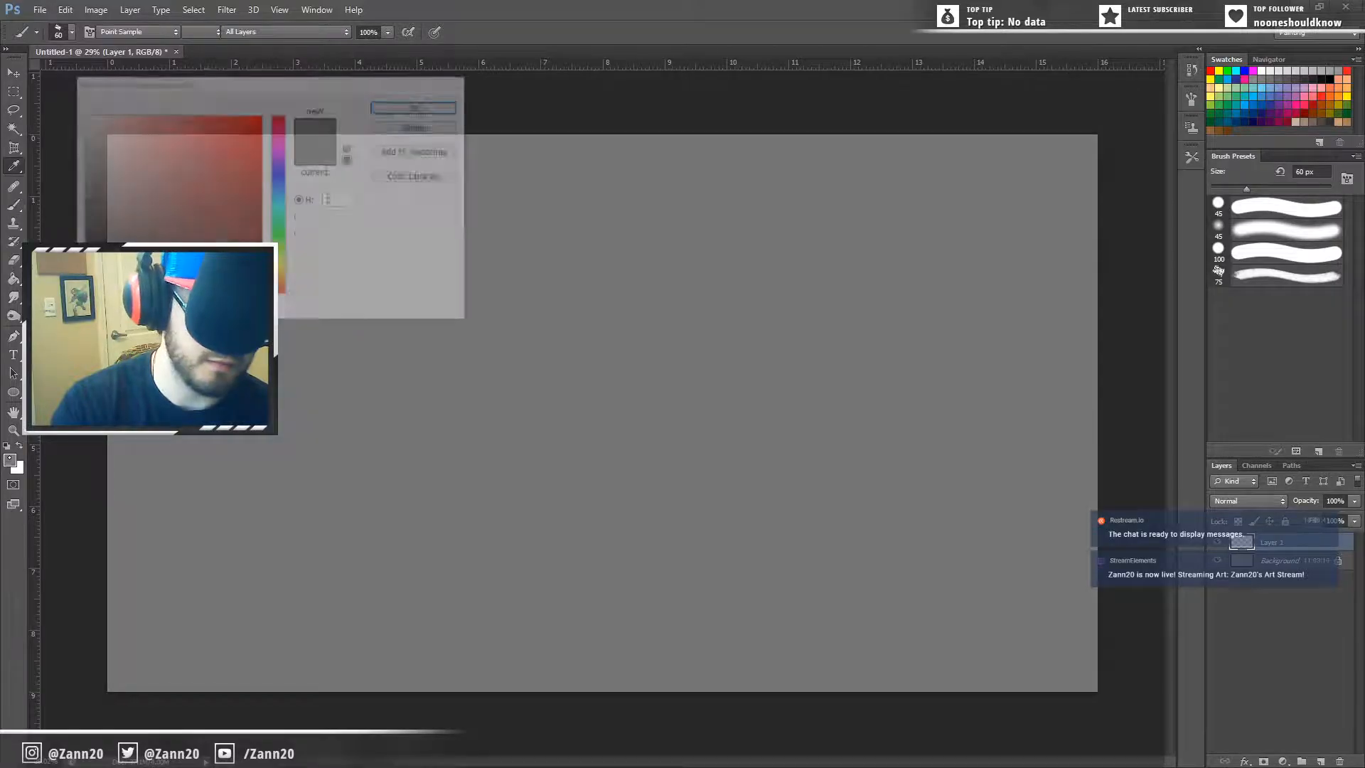
pyautogui.click(81, 260)
pyautogui.click(418, 106)
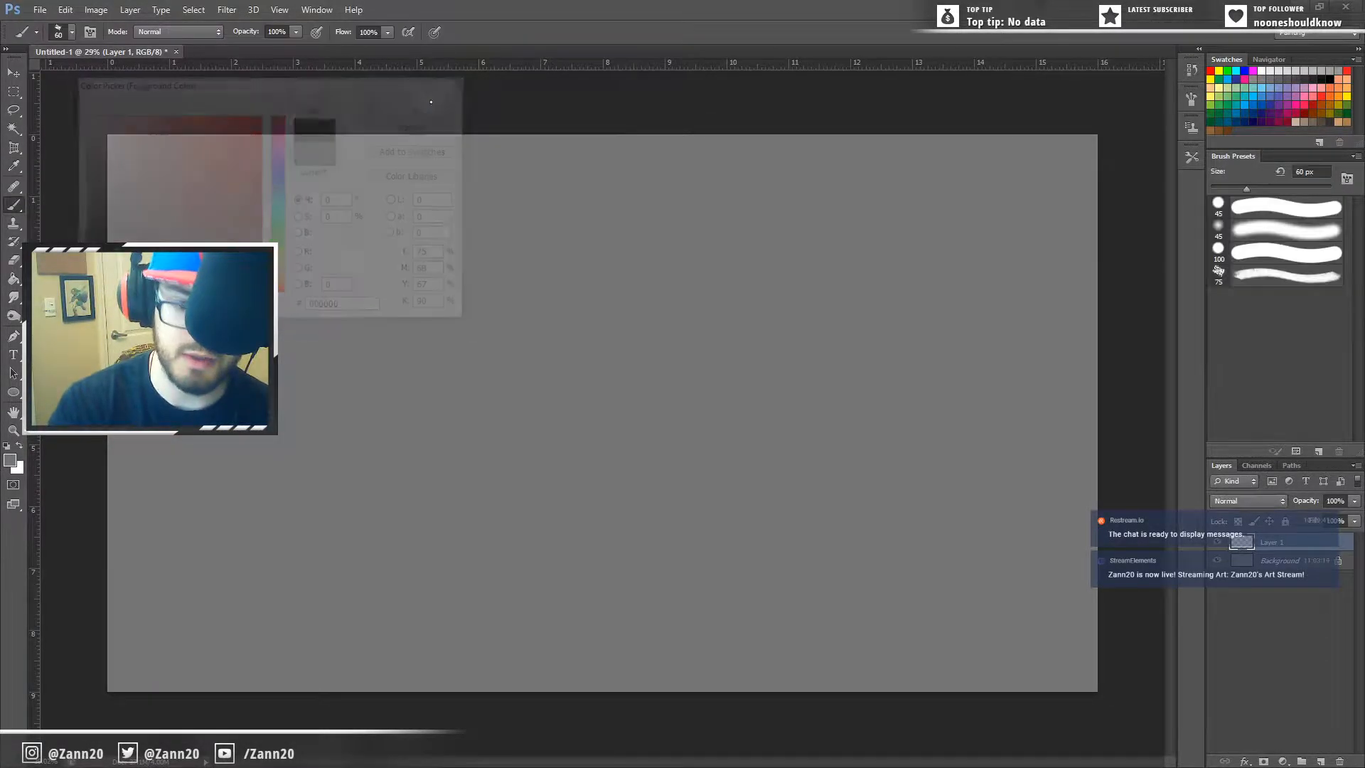
# Step: Sketch a rough rounded head shape with jagged lines beneath it in the canvas's upper-left area with the black 60 px chalk brush
pyautogui.moveTo(333, 232)
pyautogui.mouseDown()
pyautogui.moveTo(314, 265)
pyautogui.moveTo(312, 327)
pyautogui.moveTo(300, 270)
pyautogui.moveTo(332, 232)
pyautogui.moveTo(310, 278)
pyautogui.moveTo(364, 265)
pyautogui.moveTo(314, 320)
pyautogui.mouseUp()
pyautogui.moveTo(363, 266)
pyautogui.mouseDown()
pyautogui.moveTo(314, 326)
pyautogui.moveTo(327, 257)
pyautogui.moveTo(303, 263)
pyautogui.moveTo(419, 209)
pyautogui.moveTo(358, 206)
pyautogui.moveTo(424, 278)
pyautogui.moveTo(337, 228)
pyautogui.moveTo(430, 237)
pyautogui.moveTo(378, 208)
pyautogui.moveTo(423, 240)
pyautogui.moveTo(408, 314)
pyautogui.moveTo(405, 283)
pyautogui.moveTo(387, 281)
pyautogui.moveTo(408, 363)
pyautogui.moveTo(398, 368)
pyautogui.moveTo(410, 305)
pyautogui.moveTo(309, 373)
pyautogui.mouseUp()
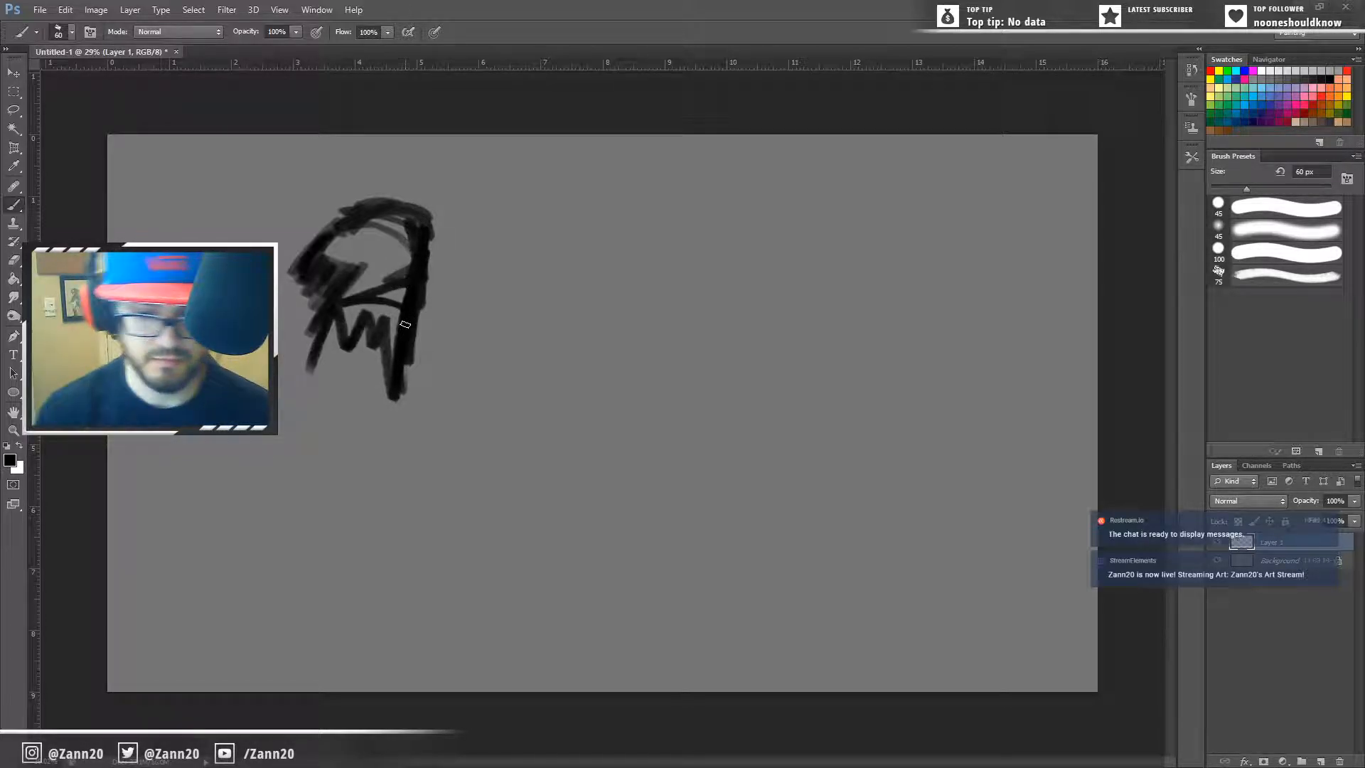
pyautogui.moveTo(392, 398)
pyautogui.mouseDown()
pyautogui.moveTo(417, 305)
pyautogui.moveTo(395, 414)
pyautogui.moveTo(423, 280)
pyautogui.moveTo(380, 394)
pyautogui.moveTo(420, 267)
pyautogui.moveTo(389, 398)
pyautogui.moveTo(371, 363)
pyautogui.moveTo(409, 247)
pyautogui.moveTo(407, 217)
pyautogui.moveTo(388, 237)
pyautogui.moveTo(381, 206)
pyautogui.moveTo(447, 208)
pyautogui.moveTo(329, 233)
pyautogui.moveTo(408, 209)
pyautogui.moveTo(431, 221)
pyautogui.moveTo(287, 269)
pyautogui.moveTo(293, 259)
pyautogui.moveTo(282, 315)
pyautogui.moveTo(300, 378)
pyautogui.moveTo(317, 377)
pyautogui.moveTo(369, 278)
pyautogui.moveTo(393, 270)
pyautogui.moveTo(335, 266)
pyautogui.mouseUp()
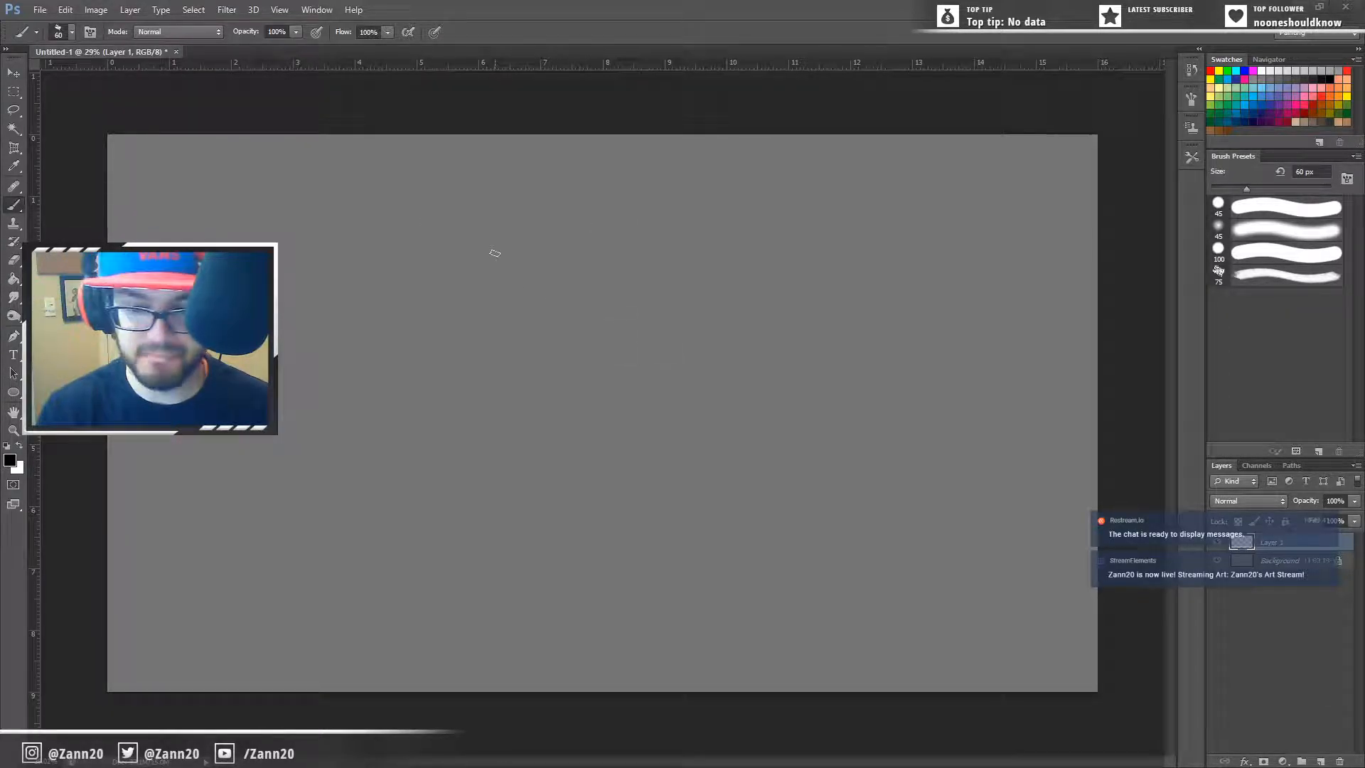
# Step: Try a short diagonal black chalk stroke in the canvas's upper-left area and undo it
pyautogui.moveTo(493, 254); pyautogui.dragTo(471, 274)
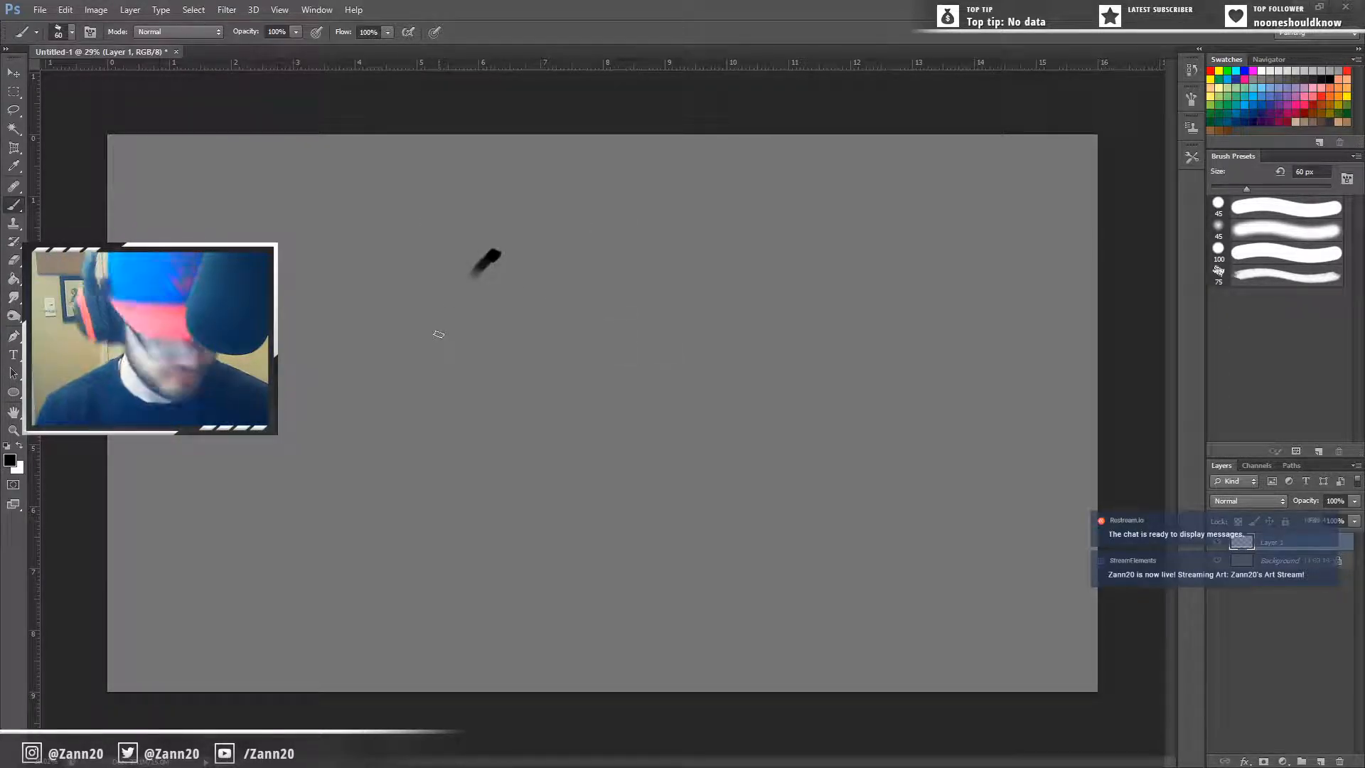
pyautogui.hotkey('ctrl', 'z')
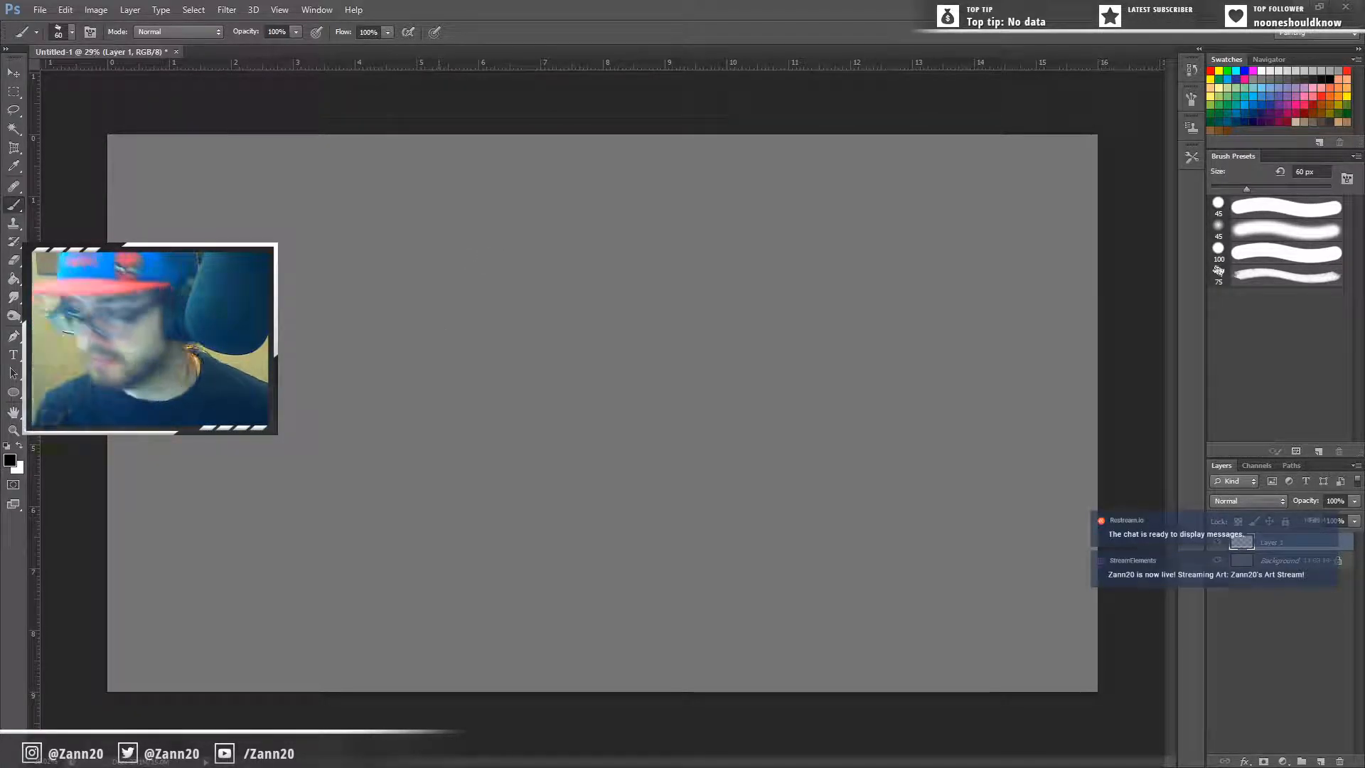
# Step: Dock the History panel between Brush Presets and Layers and adjust its height to show several states
pyautogui.click(1192, 71)
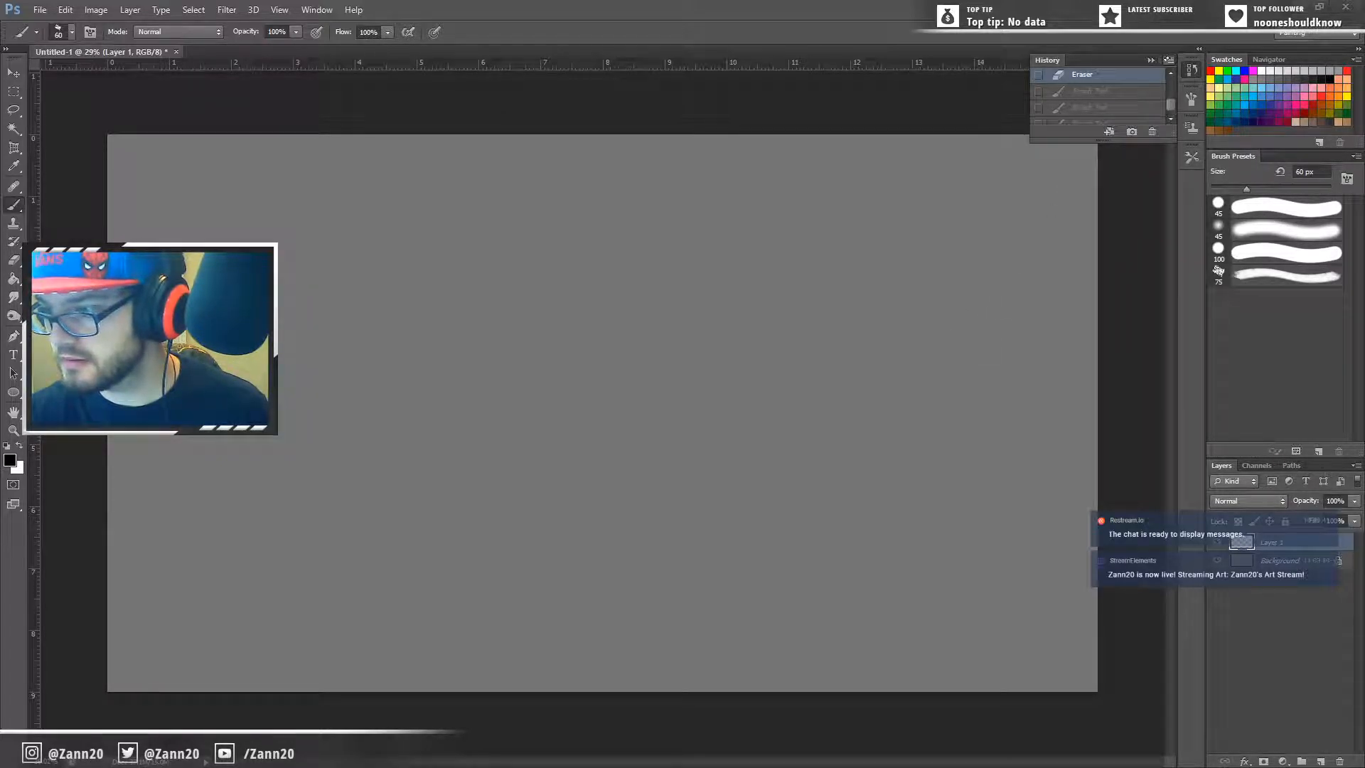
pyautogui.moveTo(1131, 63); pyautogui.dragTo(1316, 463)
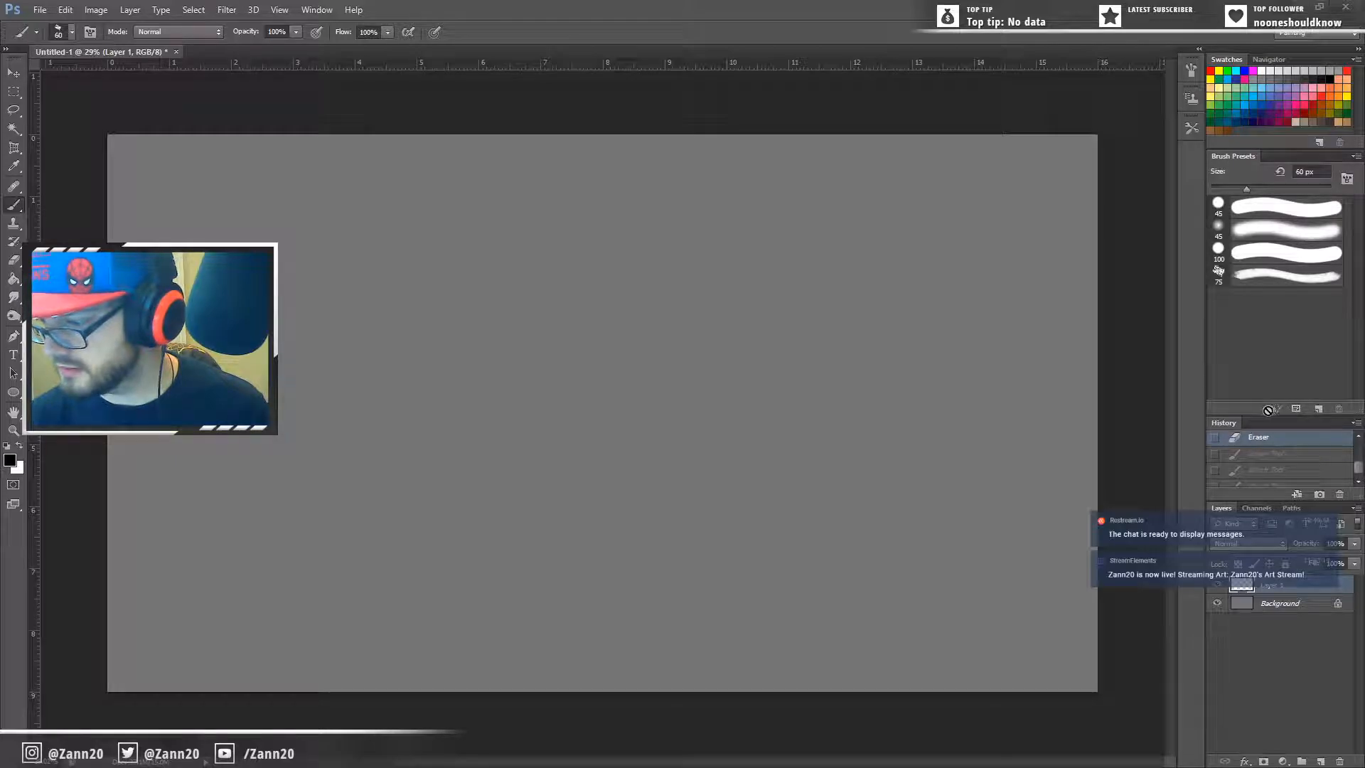
pyautogui.moveTo(1256, 415); pyautogui.dragTo(1252, 294)
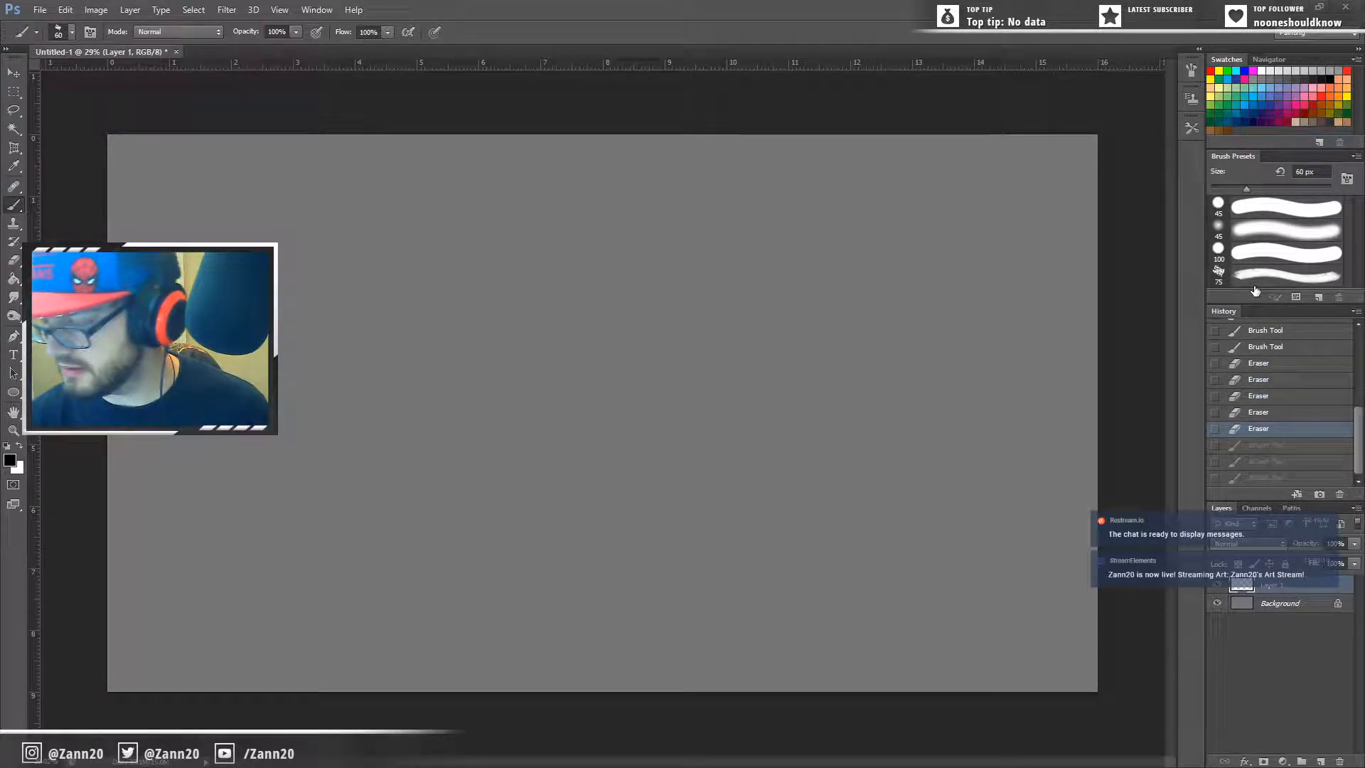
pyautogui.click(1256, 288)
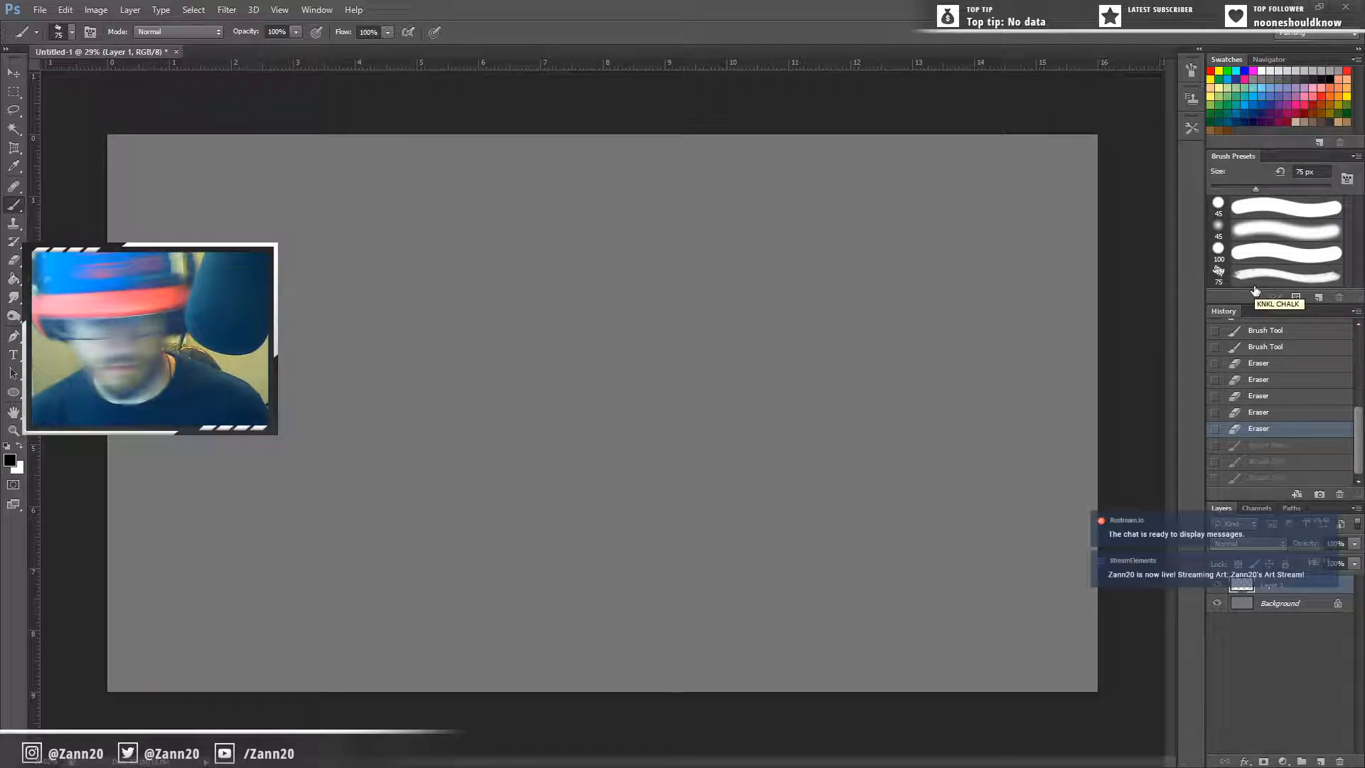
pyautogui.click(1262, 58)
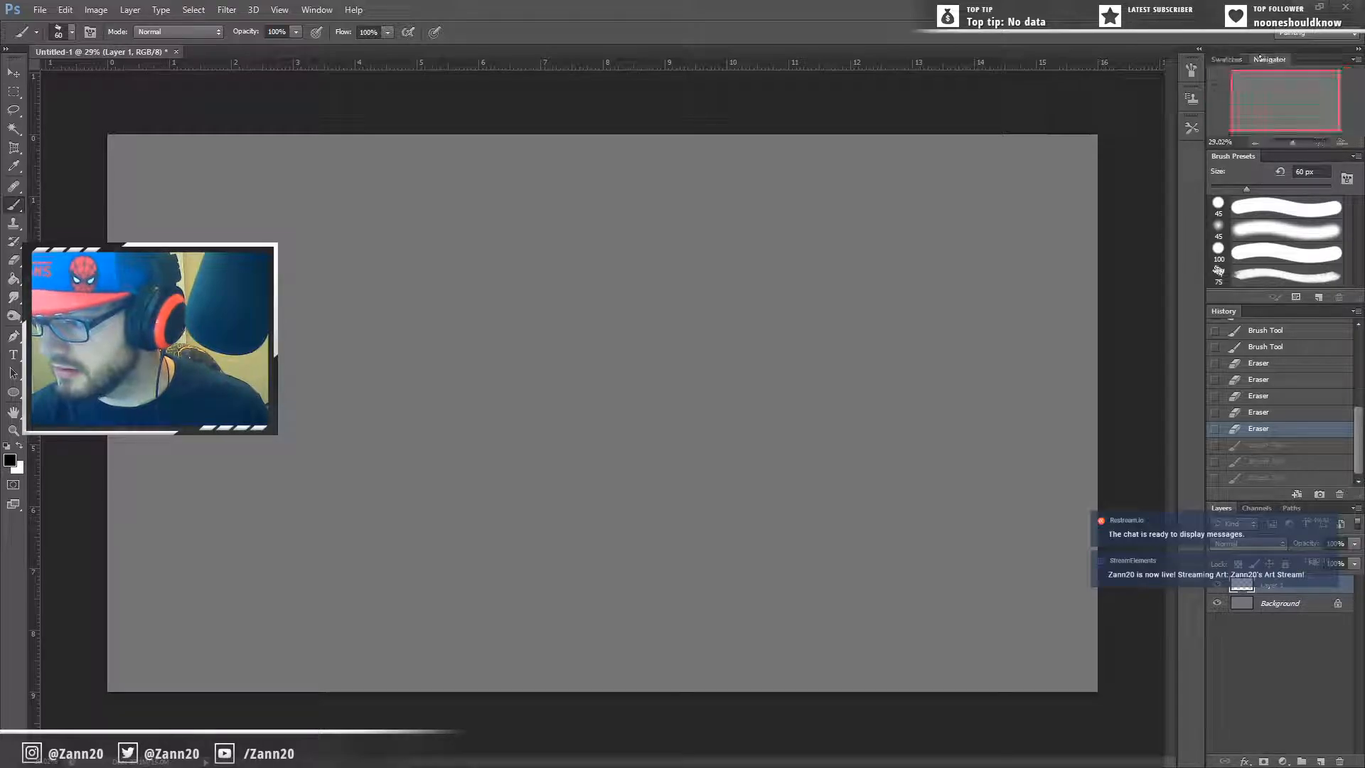
pyautogui.click(1230, 59)
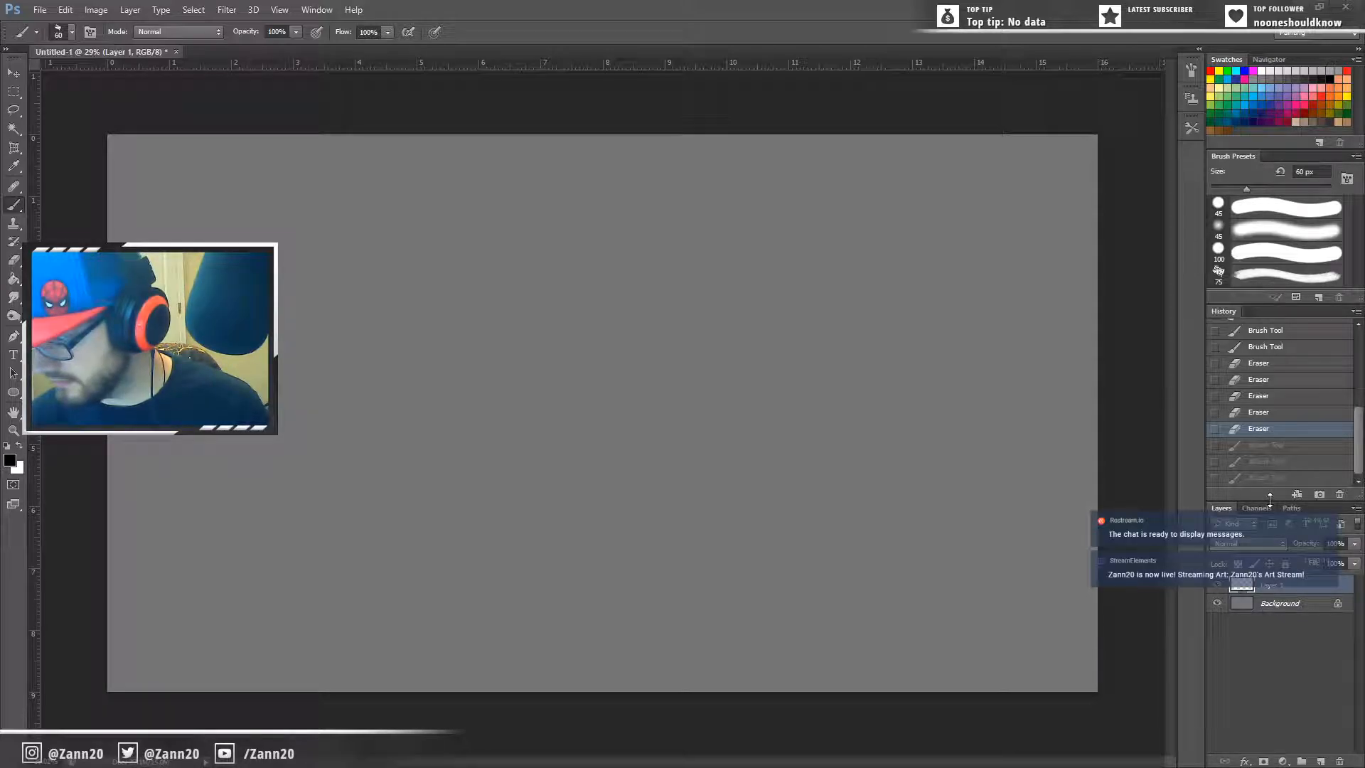
pyautogui.moveTo(1269, 501); pyautogui.dragTo(1269, 437)
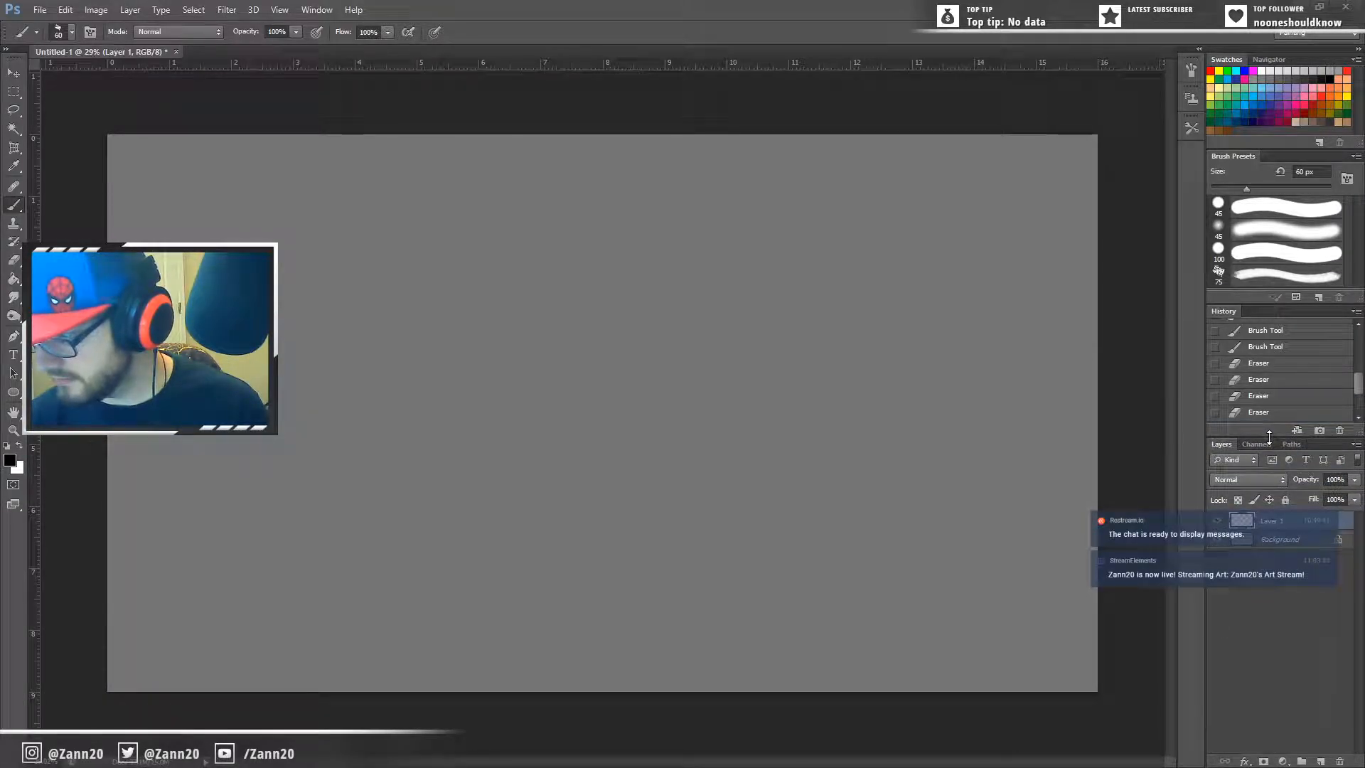
pyautogui.click(1342, 396)
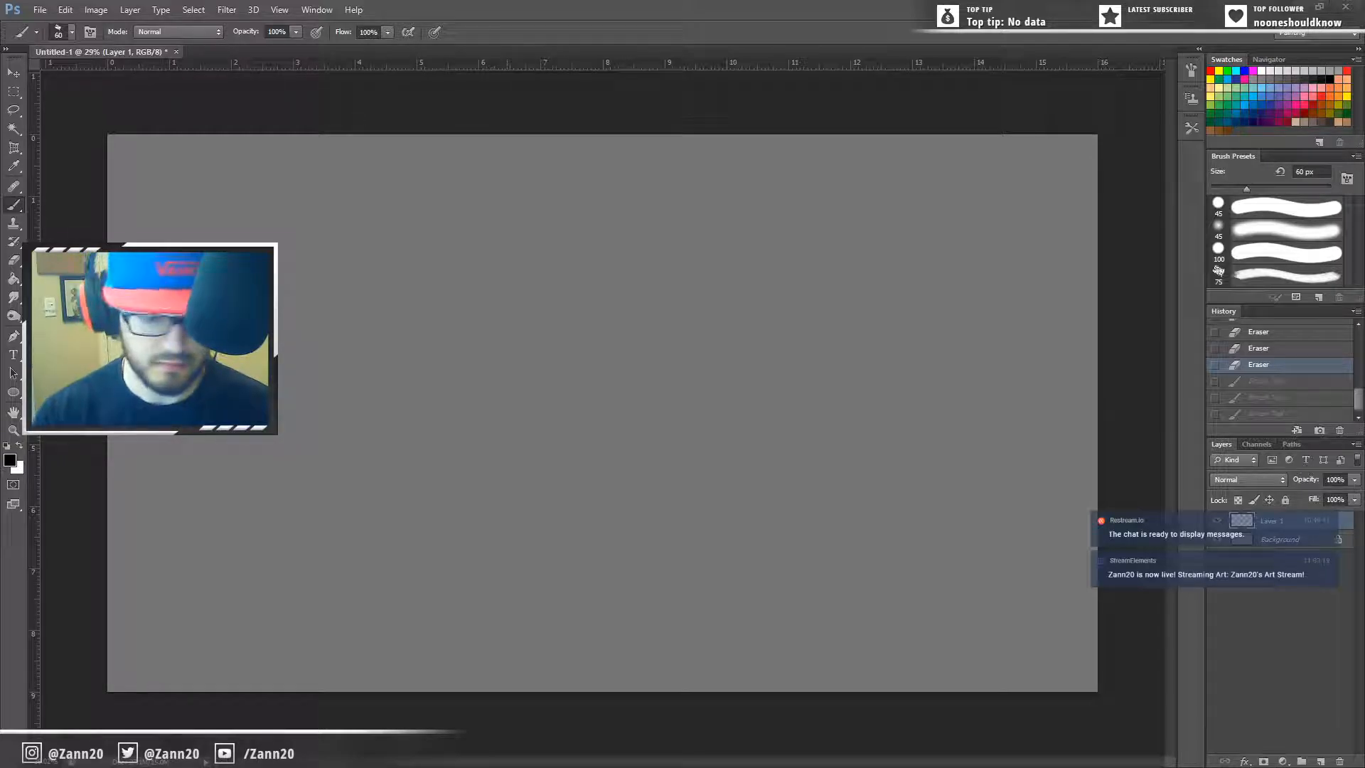
# Step: Sketch a rounded head with a pointed chin and curved face guidelines near the canvas's upper centre using a 30 px brush
pyautogui.press('[')
pyautogui.press('[')
pyautogui.press('[')
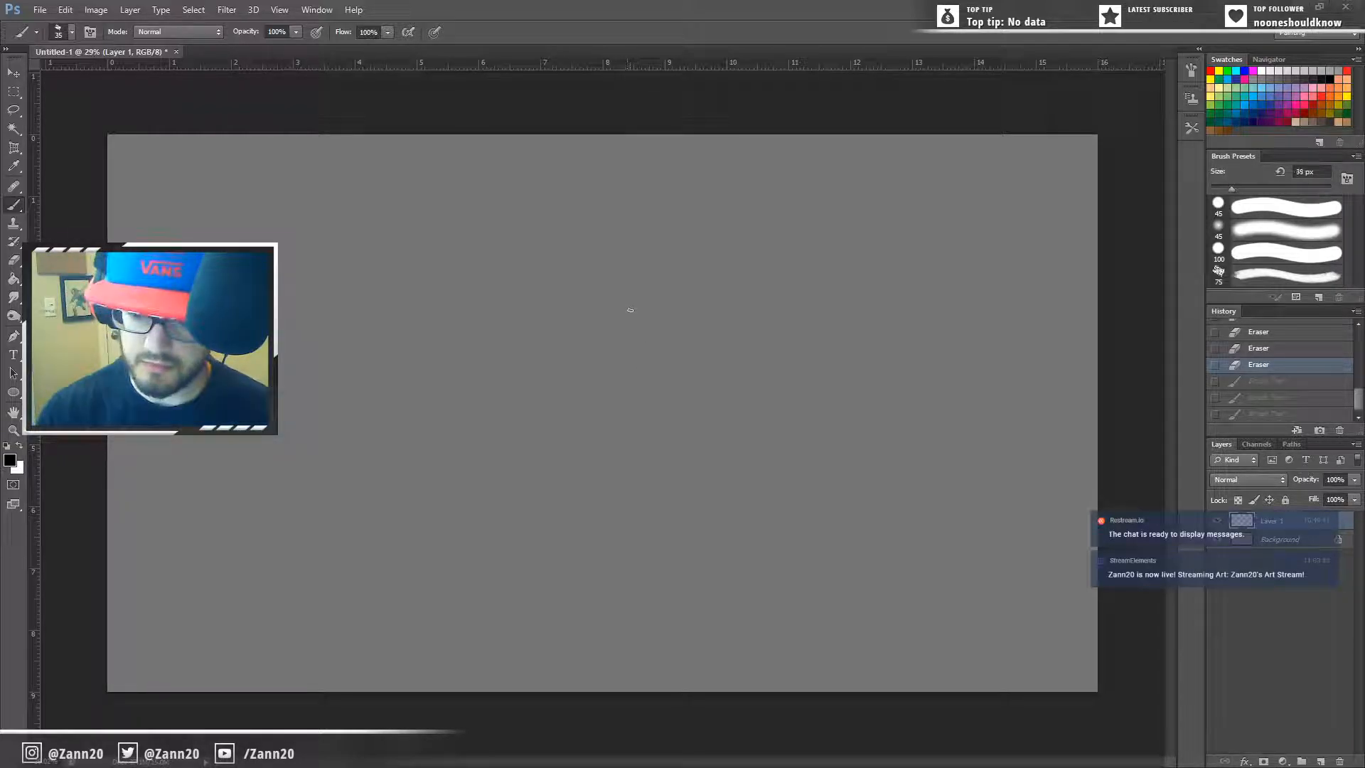
pyautogui.moveTo(587, 223)
pyautogui.mouseDown()
pyautogui.moveTo(559, 295)
pyautogui.moveTo(590, 221)
pyautogui.moveTo(567, 310)
pyautogui.moveTo(631, 248)
pyautogui.mouseUp()
pyautogui.moveTo(632, 247)
pyautogui.mouseDown()
pyautogui.moveTo(533, 269)
pyautogui.moveTo(631, 265)
pyautogui.moveTo(615, 242)
pyautogui.moveTo(596, 315)
pyautogui.moveTo(533, 259)
pyautogui.moveTo(541, 311)
pyautogui.mouseUp()
pyautogui.moveTo(534, 249); pyautogui.dragTo(559, 378)
pyautogui.moveTo(557, 379)
pyautogui.mouseDown()
pyautogui.moveTo(605, 335)
pyautogui.moveTo(629, 243)
pyautogui.moveTo(611, 337)
pyautogui.mouseUp()
pyautogui.moveTo(542, 288); pyautogui.dragTo(636, 281)
pyautogui.moveTo(539, 314); pyautogui.dragTo(643, 288)
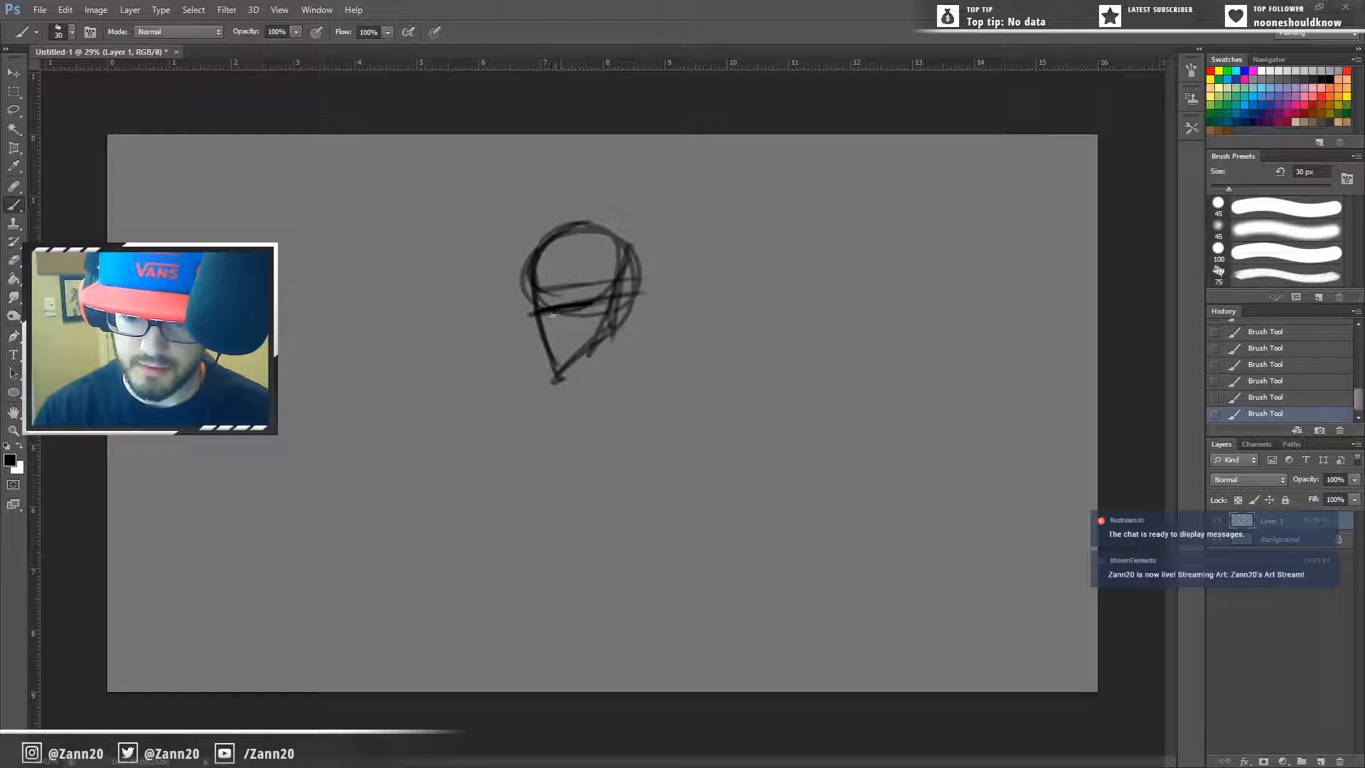
# Step: Undo the heavy lower face guidelines and redraw them as lighter curved lines across the face
pyautogui.moveTo(581, 321); pyautogui.dragTo(547, 331)
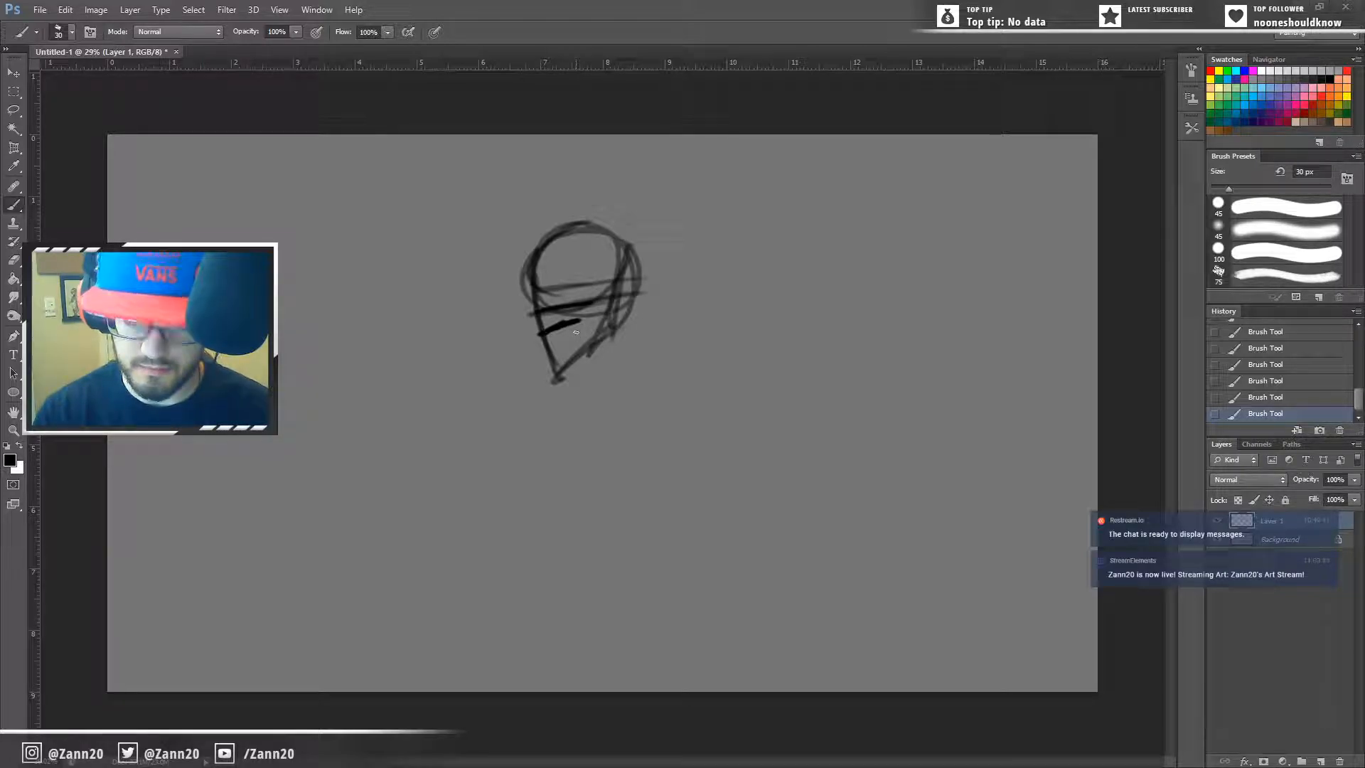
pyautogui.hotkey('ctrl', 'alt', 'z')
pyautogui.hotkey('ctrl', 'alt', 'z')
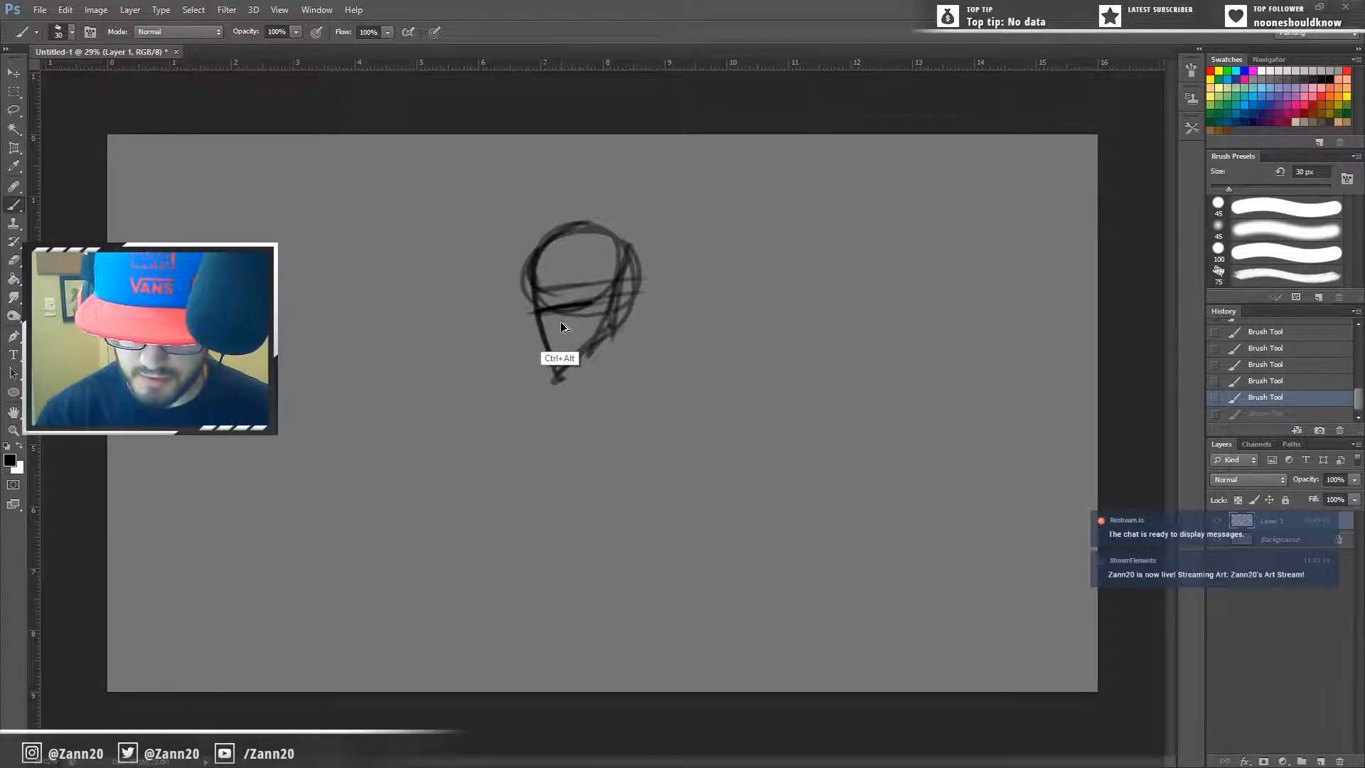
pyautogui.hotkey('ctrl', 'alt', 'z')
pyautogui.hotkey('ctrl', 'alt', 'z')
pyautogui.hotkey('ctrl', 'alt', 'z')
pyautogui.moveTo(578, 308)
pyautogui.mouseDown()
pyautogui.moveTo(544, 339)
pyautogui.moveTo(610, 313)
pyautogui.mouseUp()
pyautogui.hotkey('ctrl', 'alt', 'z')
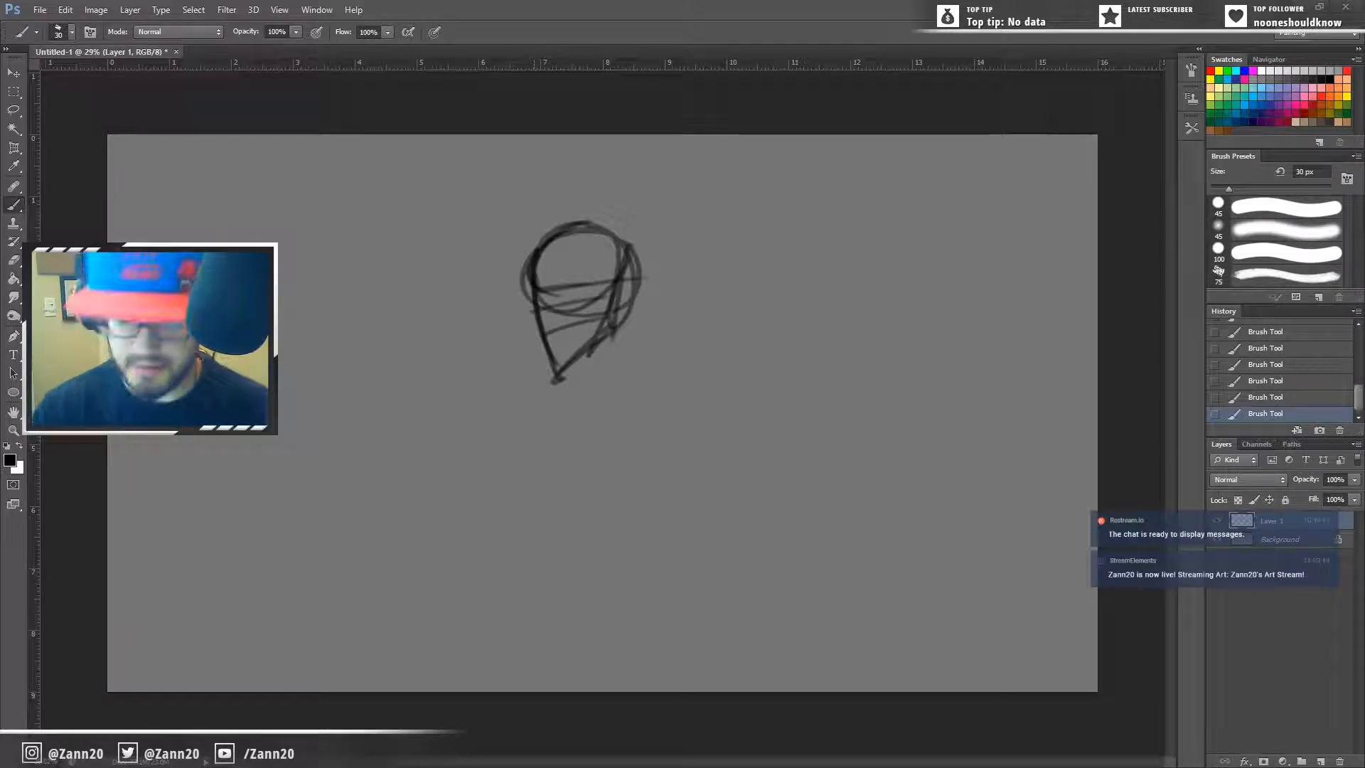
# Step: Sketch the neck, the sloping shoulder line and both sides of the torso beneath the head
pyautogui.moveTo(632, 296)
pyautogui.mouseDown()
pyautogui.moveTo(627, 371)
pyautogui.moveTo(642, 399)
pyautogui.mouseUp()
pyautogui.moveTo(591, 355)
pyautogui.mouseDown()
pyautogui.moveTo(575, 401)
pyautogui.moveTo(566, 393)
pyautogui.moveTo(589, 453)
pyautogui.mouseUp()
pyautogui.moveTo(577, 384); pyautogui.dragTo(586, 428)
pyautogui.moveTo(585, 341); pyautogui.dragTo(567, 401)
pyautogui.moveTo(634, 294)
pyautogui.mouseDown()
pyautogui.moveTo(625, 364)
pyautogui.moveTo(643, 394)
pyautogui.moveTo(630, 363)
pyautogui.moveTo(609, 393)
pyautogui.moveTo(621, 374)
pyautogui.moveTo(579, 391)
pyautogui.moveTo(633, 368)
pyautogui.moveTo(569, 395)
pyautogui.moveTo(551, 420)
pyautogui.moveTo(549, 506)
pyautogui.mouseUp()
pyautogui.moveTo(545, 425)
pyautogui.mouseDown()
pyautogui.moveTo(552, 515)
pyautogui.moveTo(659, 358)
pyautogui.moveTo(661, 444)
pyautogui.mouseUp()
pyautogui.moveTo(639, 369)
pyautogui.mouseDown()
pyautogui.moveTo(673, 464)
pyautogui.moveTo(675, 526)
pyautogui.mouseUp()
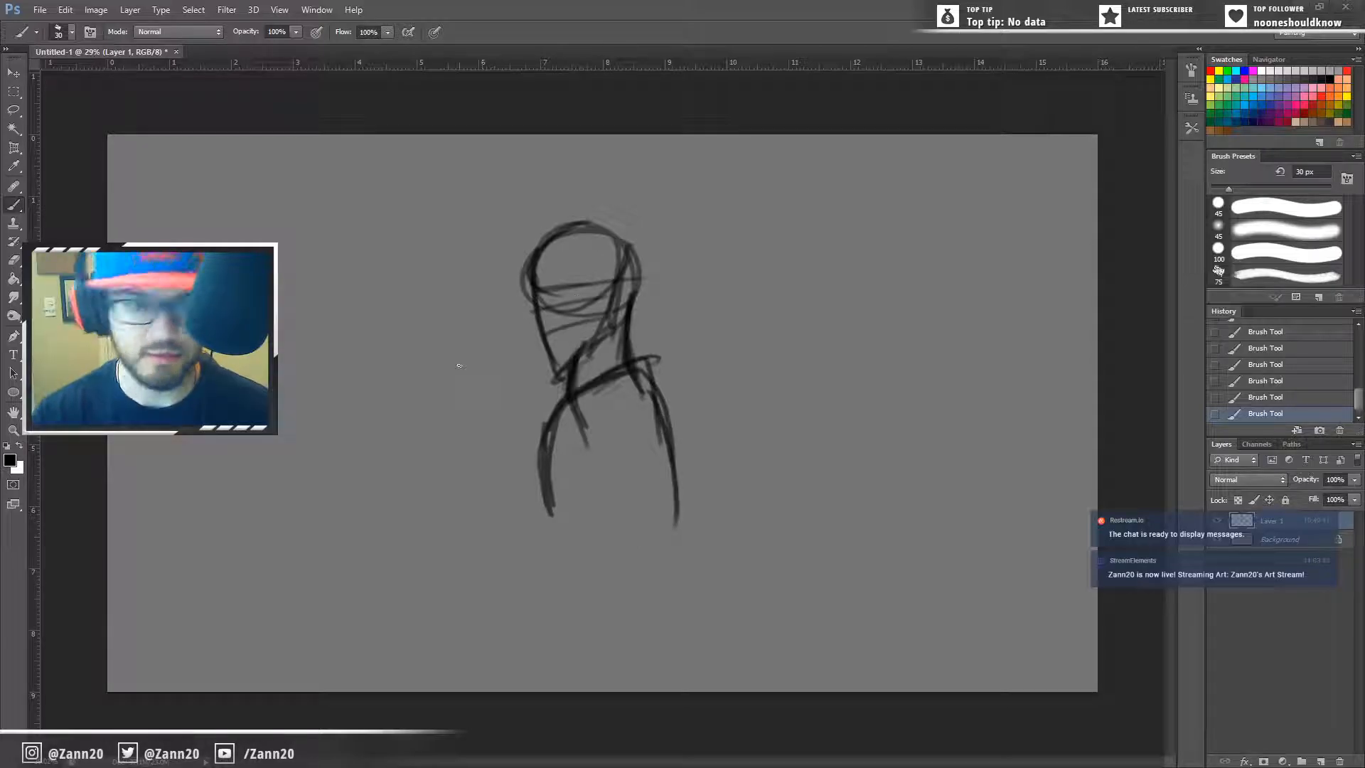
pyautogui.moveTo(496, 281)
pyautogui.mouseDown()
pyautogui.moveTo(411, 404)
pyautogui.moveTo(455, 367)
pyautogui.moveTo(431, 406)
pyautogui.mouseUp()
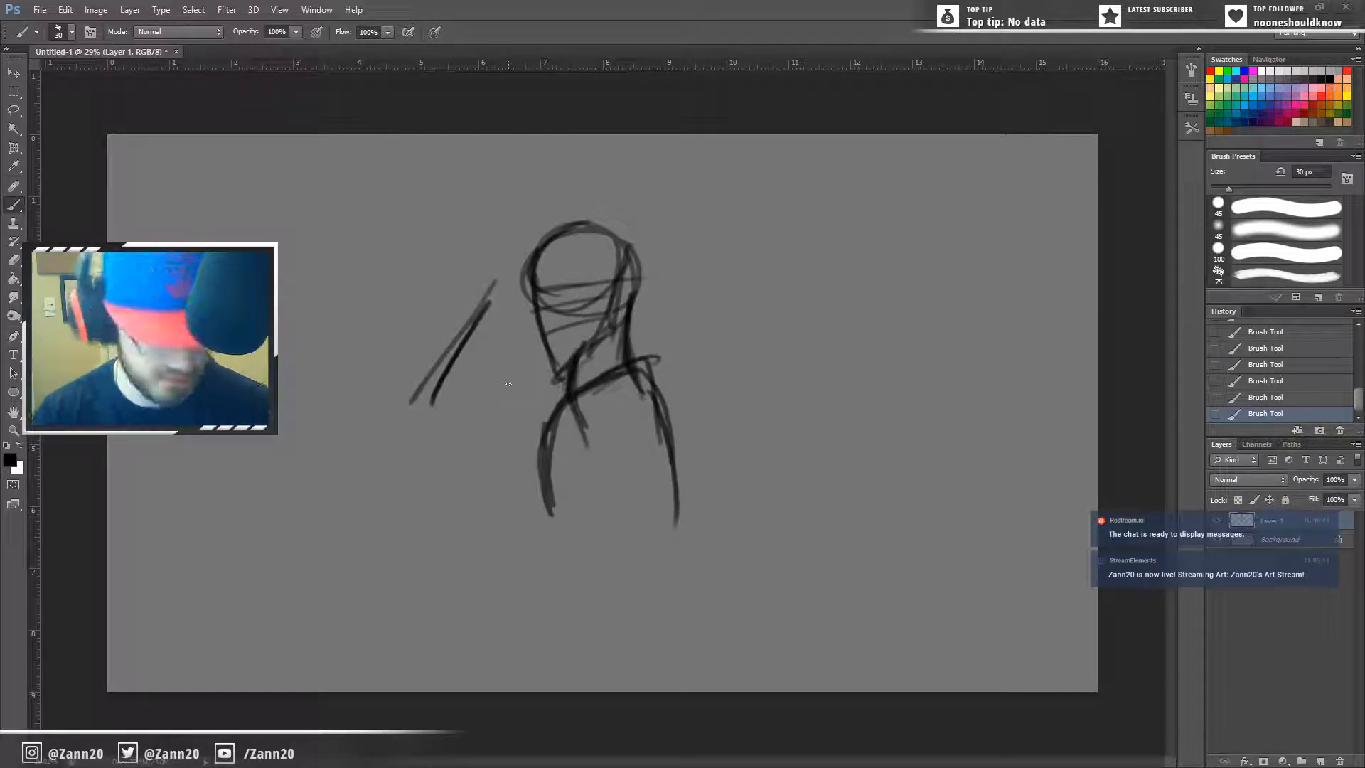
pyautogui.hotkey('ctrl', 'alt', 'z')
pyautogui.hotkey('ctrl', 'alt', 'z')
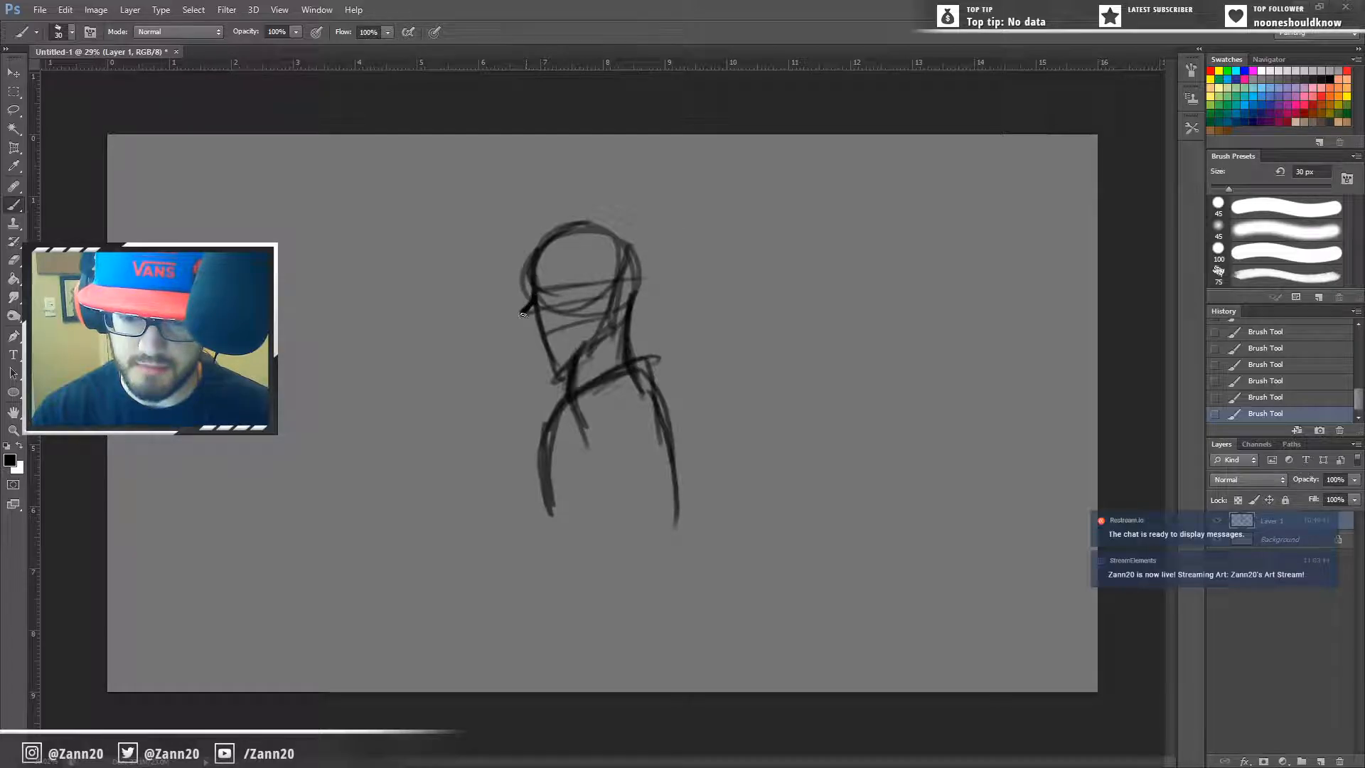
# Step: Define the nose, mouth and chin on the head's left-facing profile and darken the jawline, undoing overly heavy nose strokes
pyautogui.moveTo(535, 315); pyautogui.dragTo(541, 290)
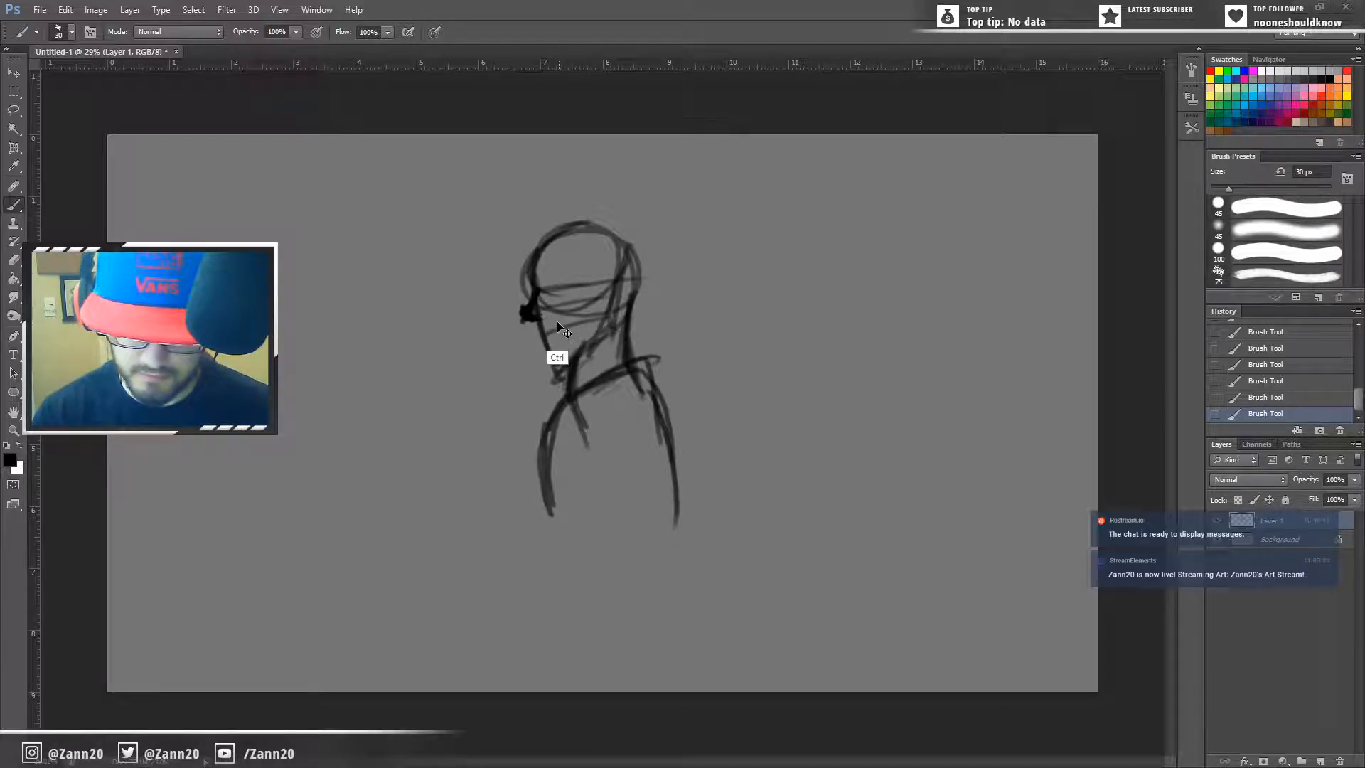
pyautogui.hotkey('ctrl', 'alt', 'z')
pyautogui.hotkey('ctrl', 'alt', 'z')
pyautogui.hotkey('ctrl', 'alt', 'z')
pyautogui.hotkey('ctrl', 'alt', 'z')
pyautogui.hotkey('ctrl', 'alt', 'z')
pyautogui.hotkey('ctrl', 'alt', 'z')
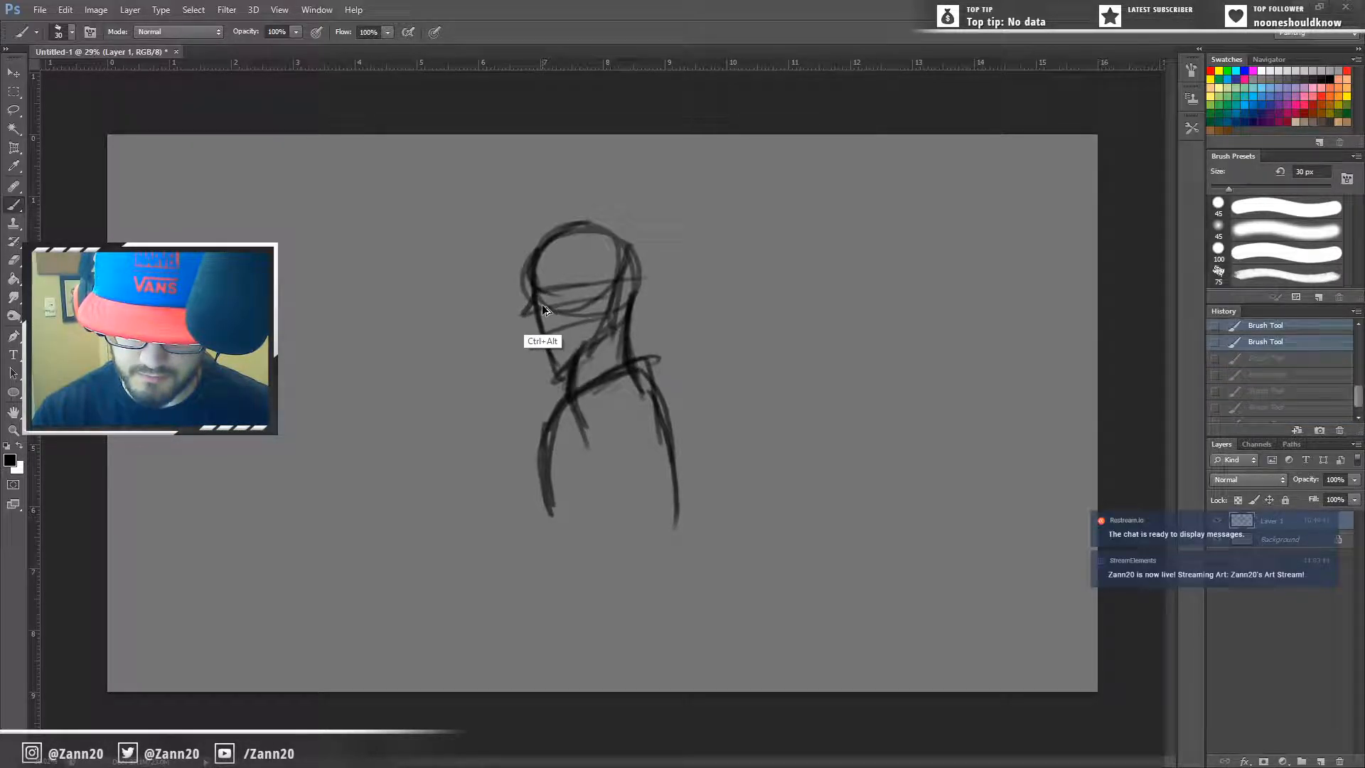
pyautogui.moveTo(527, 309)
pyautogui.mouseDown()
pyautogui.moveTo(535, 289)
pyautogui.moveTo(538, 318)
pyautogui.moveTo(525, 311)
pyautogui.moveTo(539, 317)
pyautogui.moveTo(531, 310)
pyautogui.mouseUp()
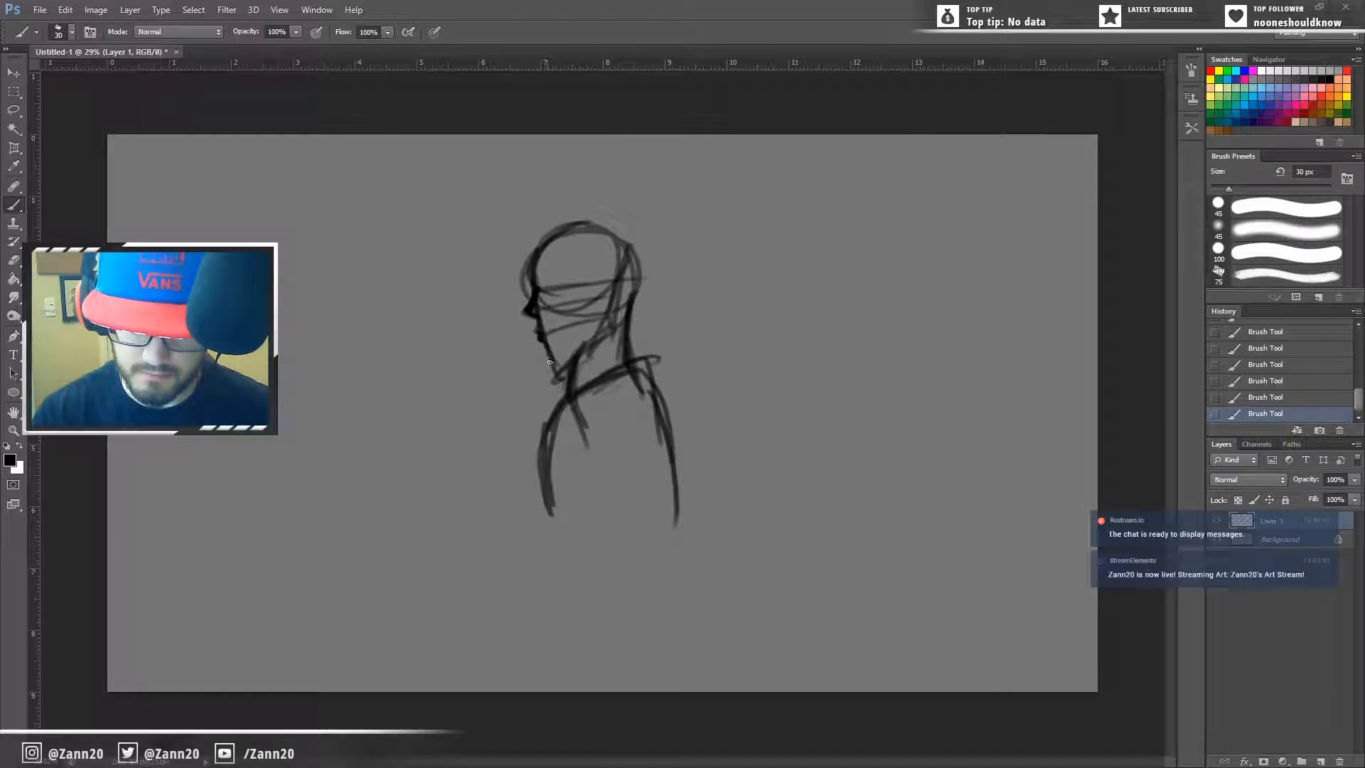
pyautogui.moveTo(561, 353)
pyautogui.mouseDown()
pyautogui.moveTo(604, 330)
pyautogui.moveTo(542, 360)
pyautogui.moveTo(609, 330)
pyautogui.moveTo(548, 295)
pyautogui.moveTo(581, 294)
pyautogui.mouseUp()
pyautogui.press('ctrl')
pyautogui.hotkey('ctrl', 'z')
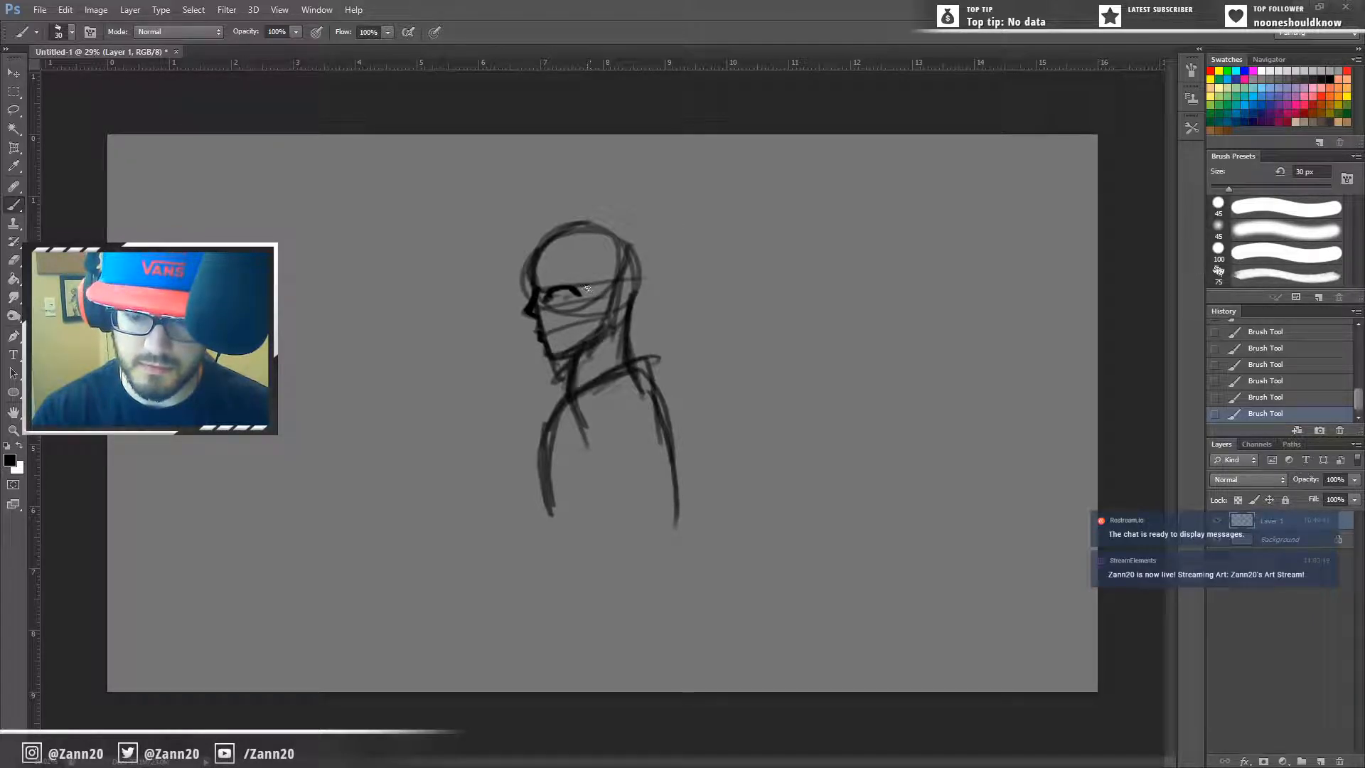
pyautogui.hotkey('ctrl', 'alt', 'z')
pyautogui.hotkey('ctrl', 'alt', 'z')
pyautogui.hotkey('ctrl', 'alt', 'z')
pyautogui.hotkey('ctrl', 'alt', 'z')
pyautogui.hotkey('ctrl', 'alt', 'z')
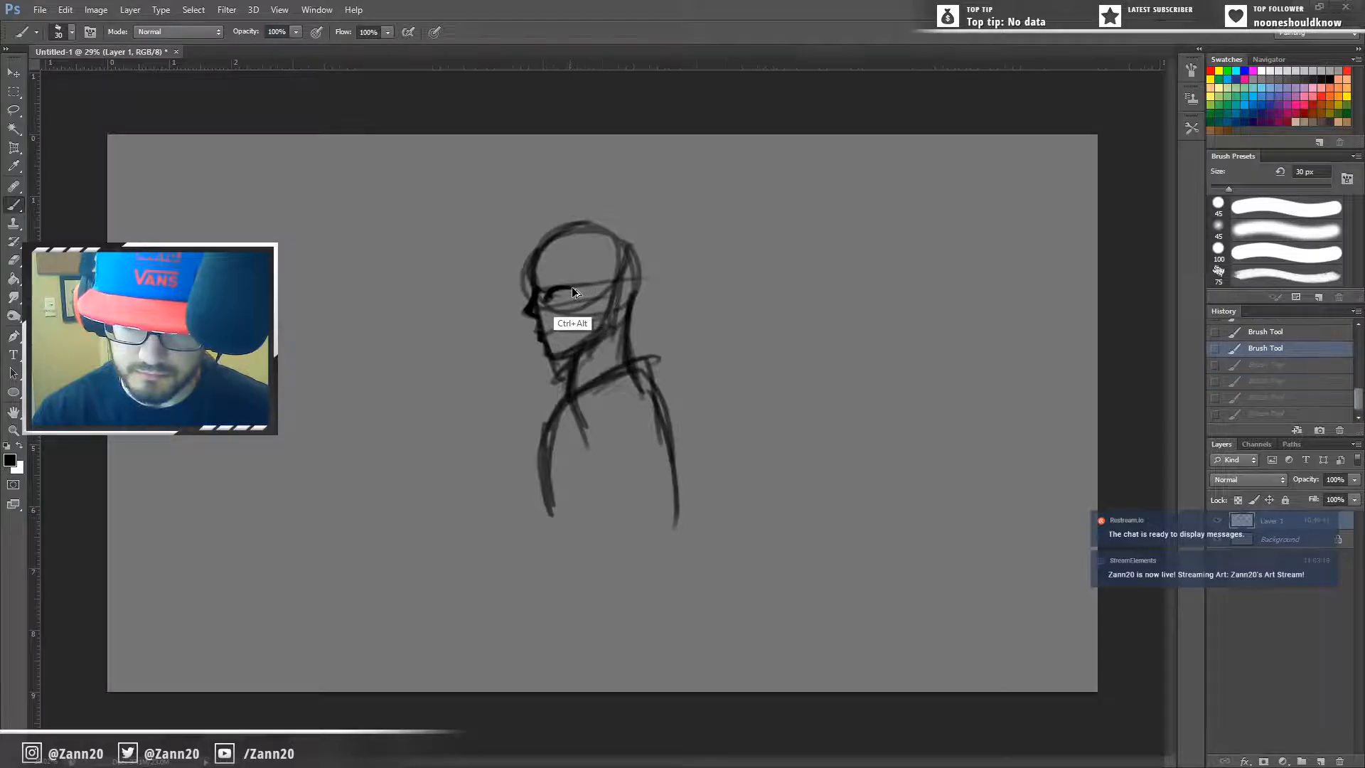
pyautogui.moveTo(546, 295); pyautogui.dragTo(558, 286)
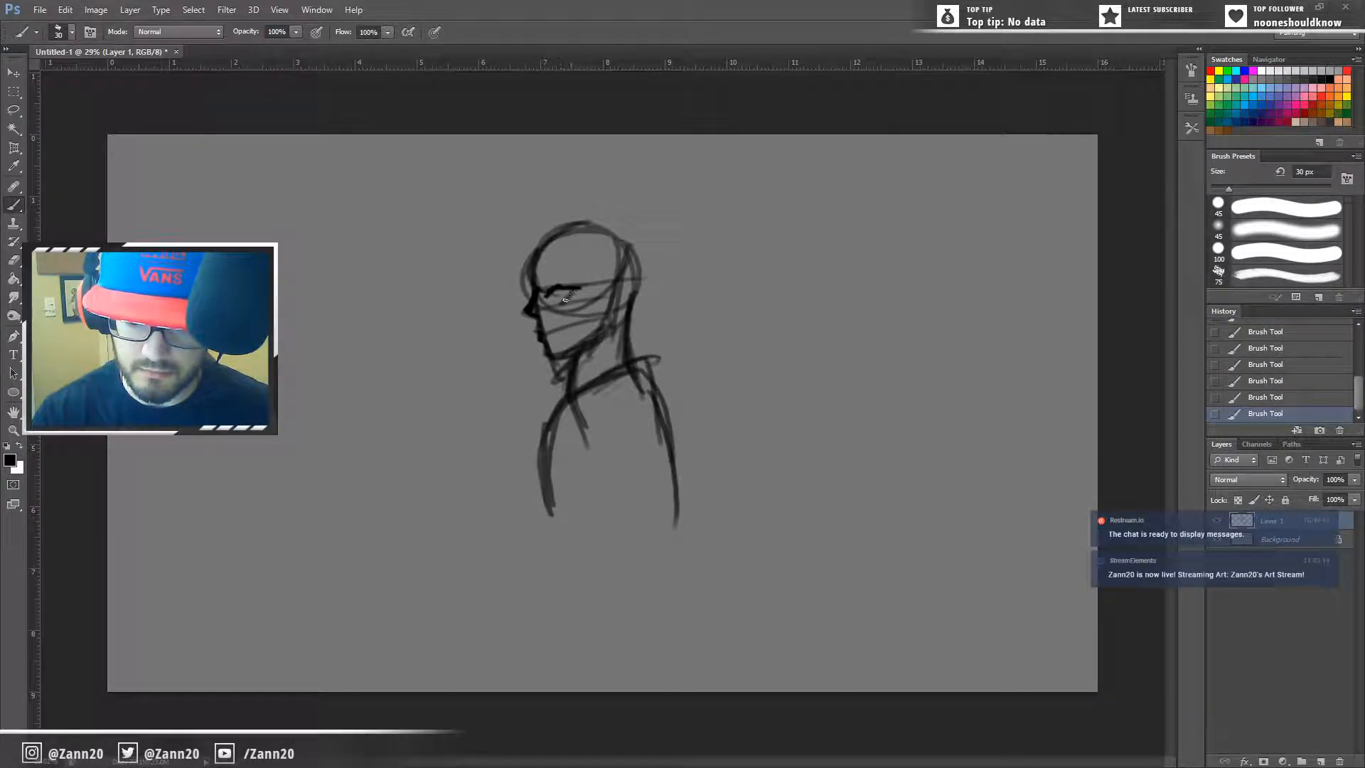
pyautogui.hotkey('ctrl', 'alt', 'z')
pyautogui.moveTo(547, 293)
pyautogui.mouseDown()
pyautogui.moveTo(573, 286)
pyautogui.moveTo(566, 297)
pyautogui.mouseUp()
pyautogui.hotkey('ctrl', 'alt', 'z')
pyautogui.hotkey('ctrl', 'alt', 'z')
pyautogui.hotkey('ctrl', 'alt', 'z')
pyautogui.moveTo(575, 285); pyautogui.dragTo(551, 292)
pyautogui.hotkey('ctrl', 'alt', 'z')
pyautogui.hotkey('ctrl', 'alt', 'z')
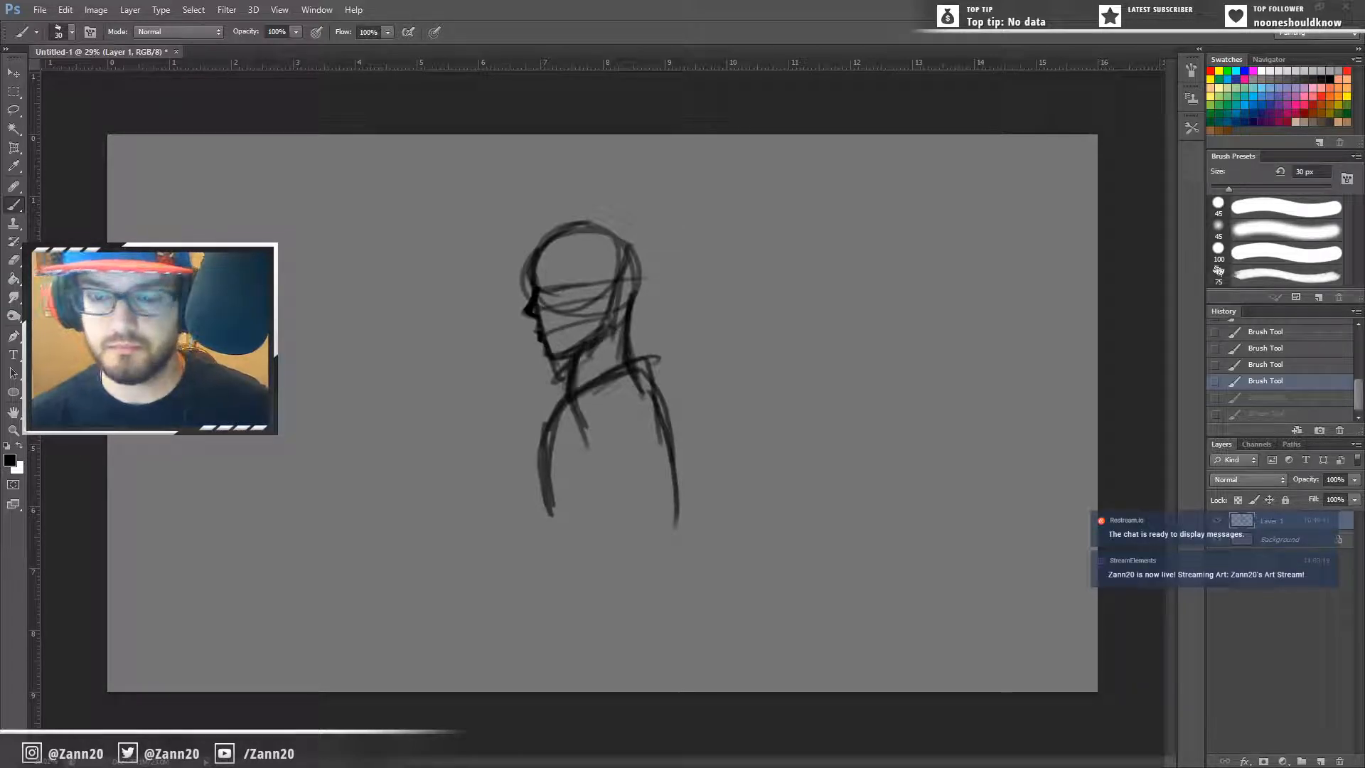
pyautogui.hotkey('ctrl', 'shift', 'z')
pyautogui.hotkey('ctrl', 'shift', 'z')
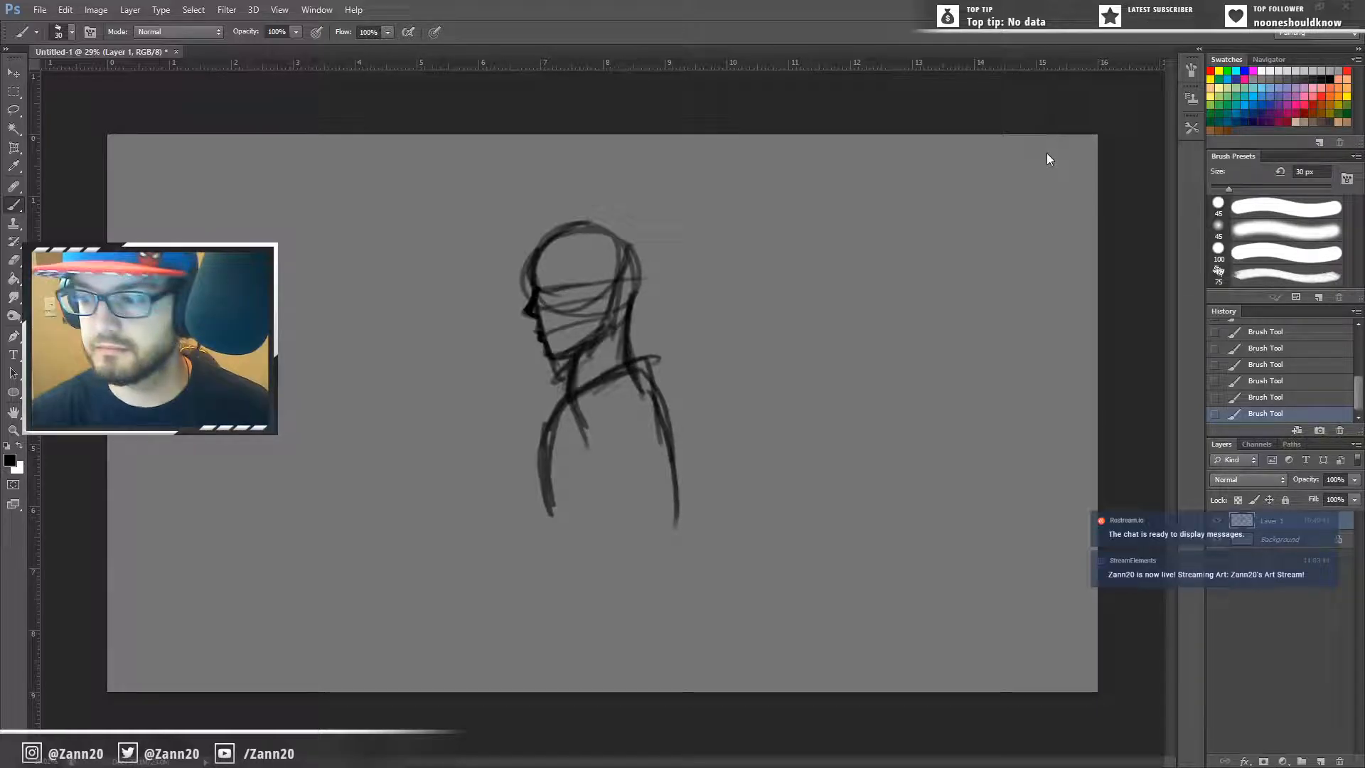
# Step: Scribble a widening zigzag of practice strokes on the empty canvas right of the figure and undo it
pyautogui.moveTo(917, 196); pyautogui.dragTo(909, 224)
pyautogui.moveTo(915, 288)
pyautogui.mouseDown()
pyautogui.moveTo(873, 337)
pyautogui.moveTo(881, 359)
pyautogui.moveTo(853, 403)
pyautogui.moveTo(798, 457)
pyautogui.moveTo(953, 427)
pyautogui.moveTo(771, 515)
pyautogui.moveTo(782, 558)
pyautogui.moveTo(850, 593)
pyautogui.mouseUp()
pyautogui.moveTo(976, 566); pyautogui.dragTo(1087, 553)
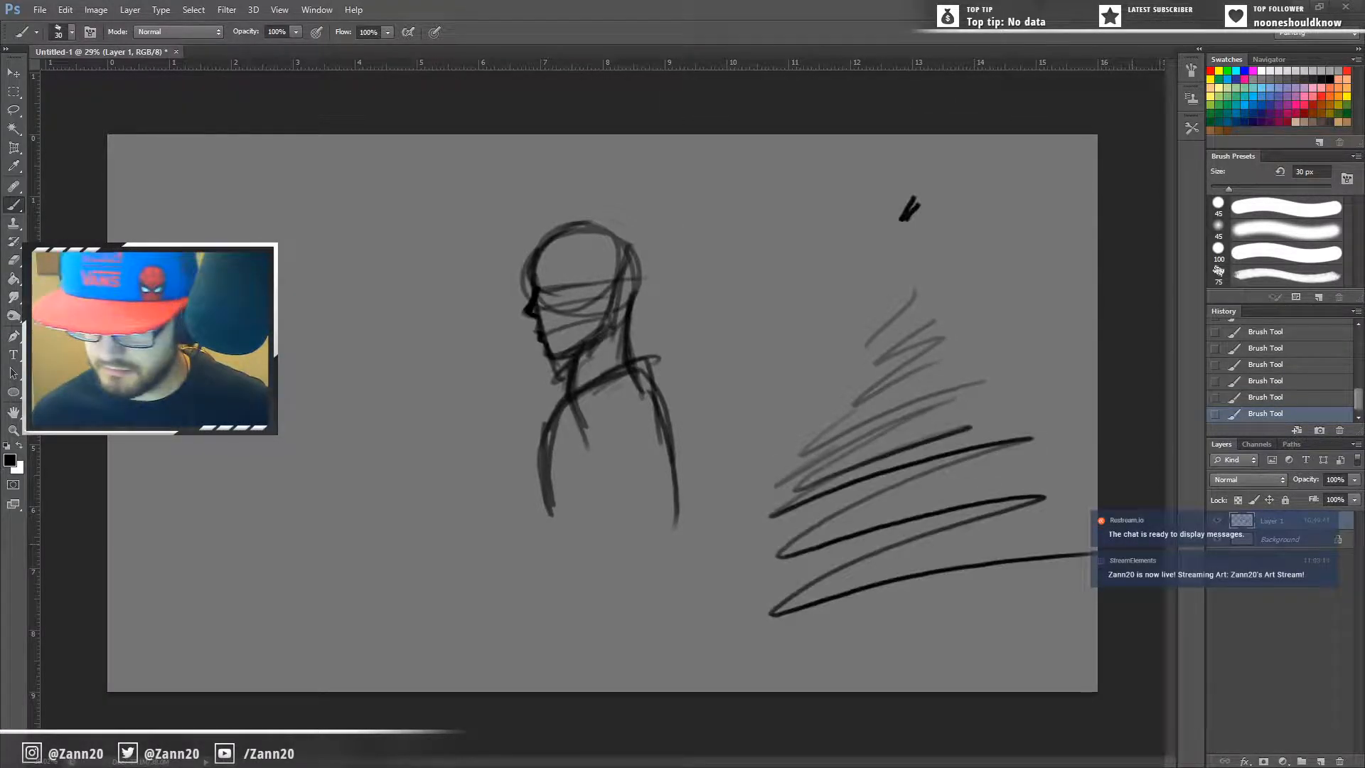
pyautogui.hotkey('ctrl', 'alt', 'z')
pyautogui.hotkey('ctrl', 'alt', 'z')
pyautogui.hotkey('ctrl', 'alt', 'z')
pyautogui.hotkey('ctrl', 'alt', 'z')
pyautogui.hotkey('ctrl', 'alt', 'z')
pyautogui.hotkey('ctrl', 'alt', 'z')
pyautogui.hotkey('ctrl', 'alt', 'z')
pyautogui.hotkey('ctrl', 'alt', 'z')
pyautogui.hotkey('ctrl', 'alt', 'z')
pyautogui.hotkey('ctrl', 'alt', 'z')
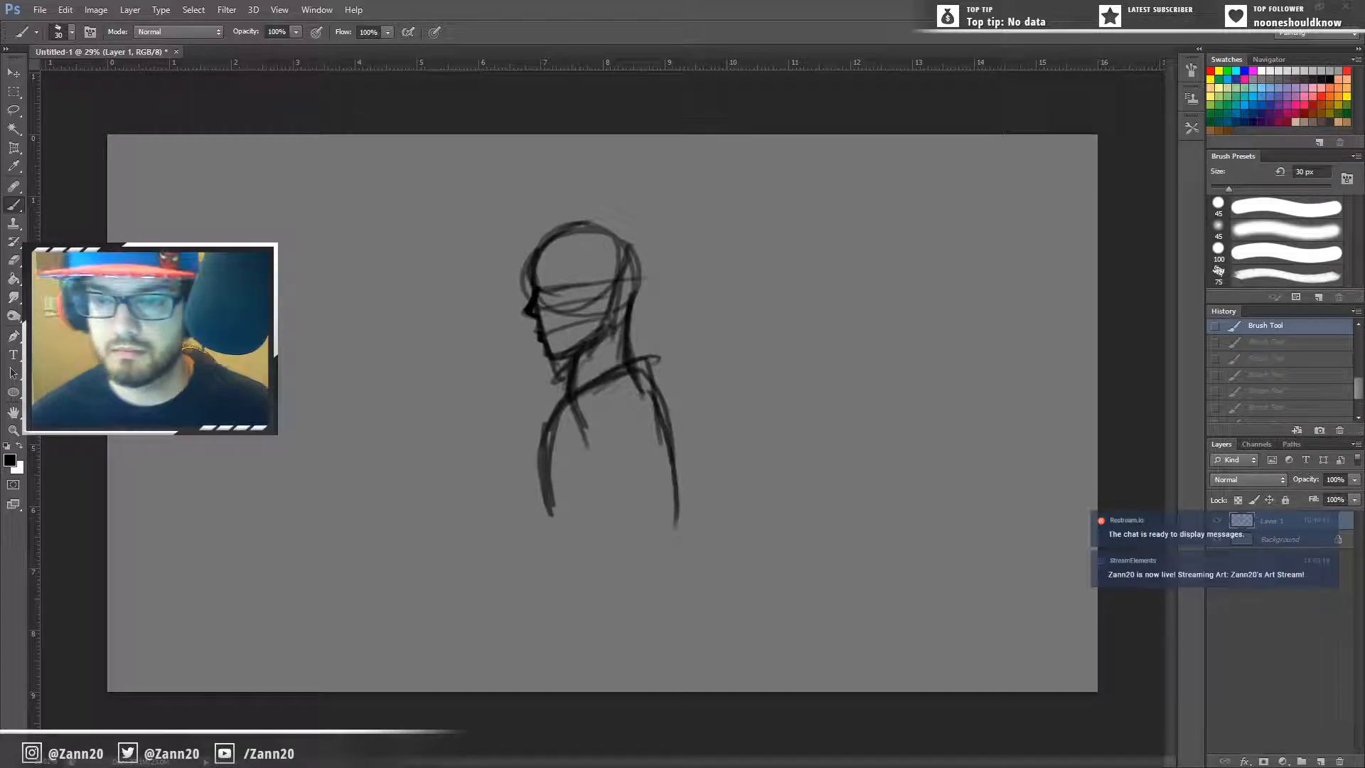
# Step: Practise rows of curved strokes with varying length and pressure right of the figure and undo them all
pyautogui.moveTo(798, 349)
pyautogui.mouseDown()
pyautogui.moveTo(905, 291)
pyautogui.moveTo(844, 350)
pyautogui.mouseUp()
pyautogui.moveTo(938, 312)
pyautogui.mouseDown()
pyautogui.moveTo(822, 392)
pyautogui.moveTo(985, 331)
pyautogui.mouseUp()
pyautogui.moveTo(979, 337)
pyautogui.mouseDown()
pyautogui.moveTo(843, 418)
pyautogui.moveTo(1015, 355)
pyautogui.moveTo(819, 435)
pyautogui.moveTo(1049, 385)
pyautogui.mouseUp()
pyautogui.moveTo(798, 467)
pyautogui.mouseDown()
pyautogui.moveTo(1054, 410)
pyautogui.moveTo(1058, 453)
pyautogui.mouseUp()
pyautogui.moveTo(809, 502); pyautogui.dragTo(1005, 489)
pyautogui.moveTo(810, 527)
pyautogui.mouseDown()
pyautogui.moveTo(959, 514)
pyautogui.moveTo(955, 561)
pyautogui.moveTo(989, 576)
pyautogui.moveTo(946, 604)
pyautogui.moveTo(1001, 600)
pyautogui.moveTo(964, 613)
pyautogui.mouseUp()
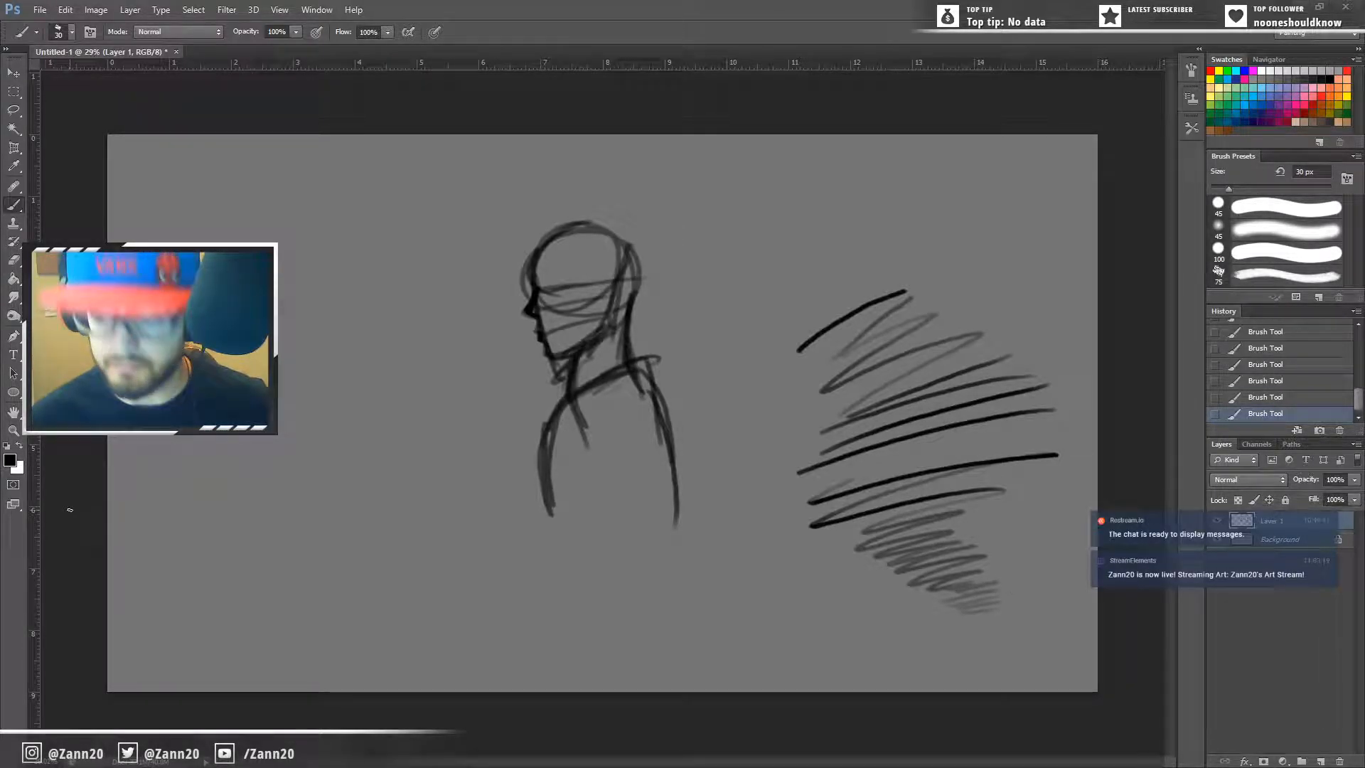
pyautogui.hotkey('ctrl', 'alt', 'z')
pyautogui.hotkey('ctrl', 'alt', 'z')
pyautogui.hotkey('ctrl', 'alt', 'z')
pyautogui.hotkey('ctrl', 'alt', 'z')
pyautogui.hotkey('ctrl', 'alt', 'z')
pyautogui.hotkey('ctrl', 'alt', 'z')
pyautogui.hotkey('ctrl', 'alt', 'z')
pyautogui.hotkey('ctrl', 'alt', 'z')
pyautogui.hotkey('ctrl', 'alt', 'z')
pyautogui.hotkey('ctrl', 'alt', 'z')
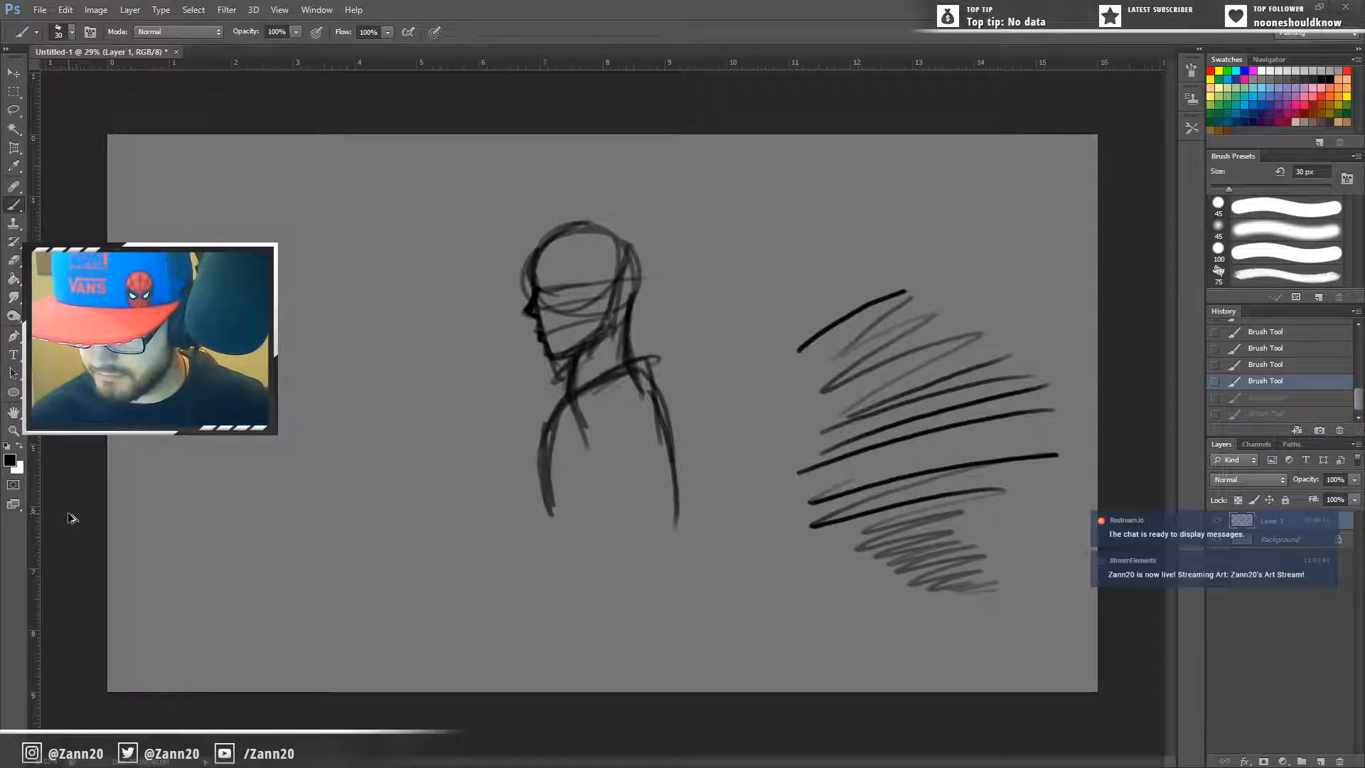
pyautogui.hotkey('ctrl', 'alt', 'z')
pyautogui.hotkey('ctrl', 'alt', 'z')
pyautogui.hotkey('ctrl', 'alt', 'z')
pyautogui.hotkey('ctrl', 'alt', 'z')
pyautogui.hotkey('ctrl', 'alt', 'z')
pyautogui.hotkey('ctrl', 'alt', 'z')
pyautogui.hotkey('ctrl', 'alt', 'z')
pyautogui.hotkey('ctrl', 'alt', 'z')
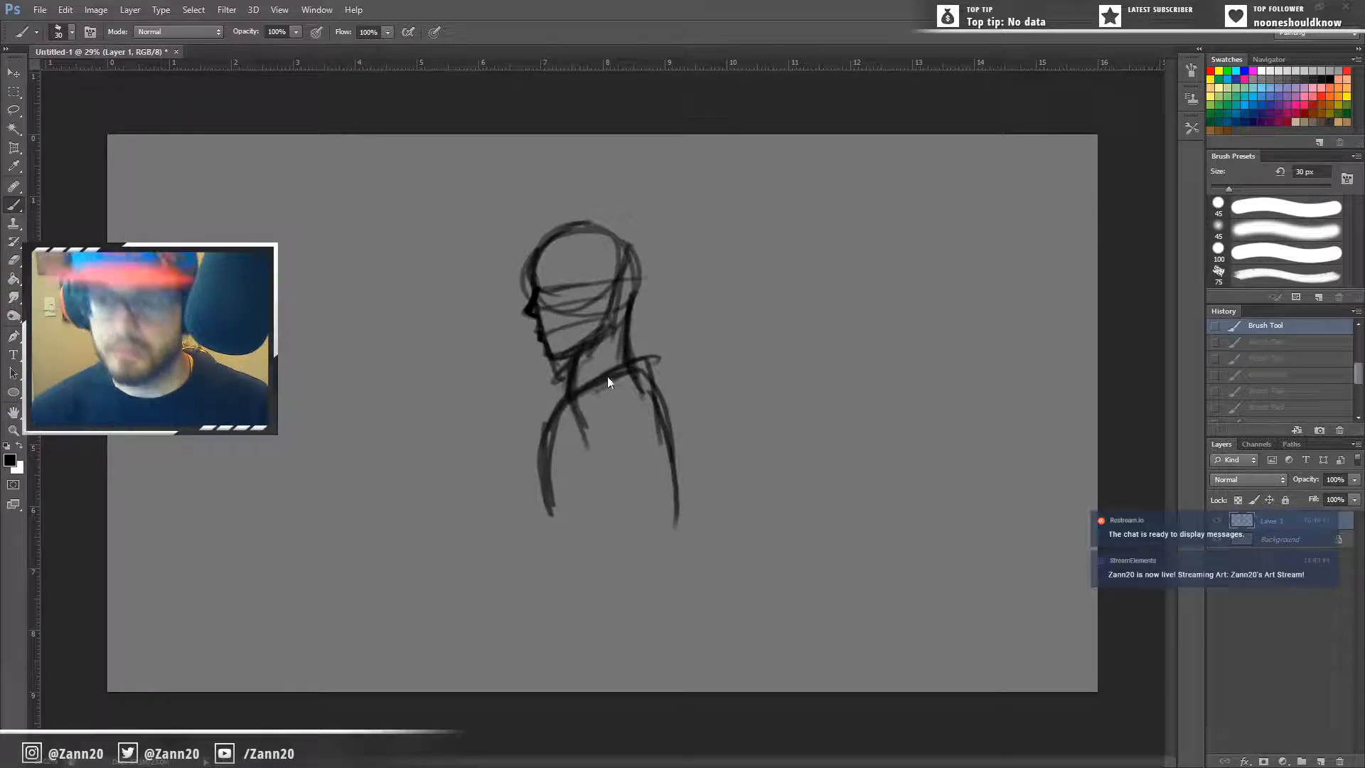
# Step: Draw a dark arched stroke for the upper eye on the head's profile, undoing the unwanted strokes around it
pyautogui.click(768, 386)
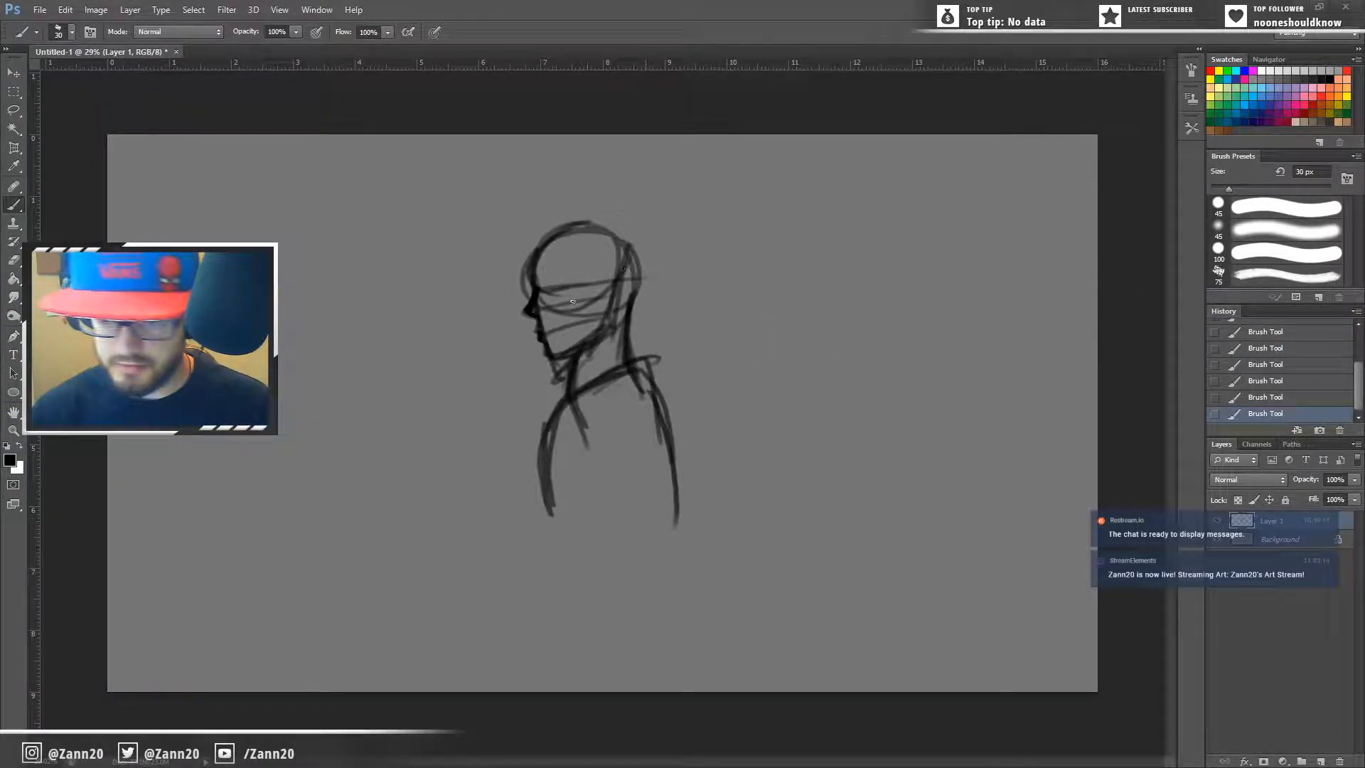
pyautogui.moveTo(549, 287); pyautogui.dragTo(565, 281)
pyautogui.press('ctrl')
pyautogui.hotkey('ctrl', 'z')
pyautogui.hotkey('ctrl', 'z')
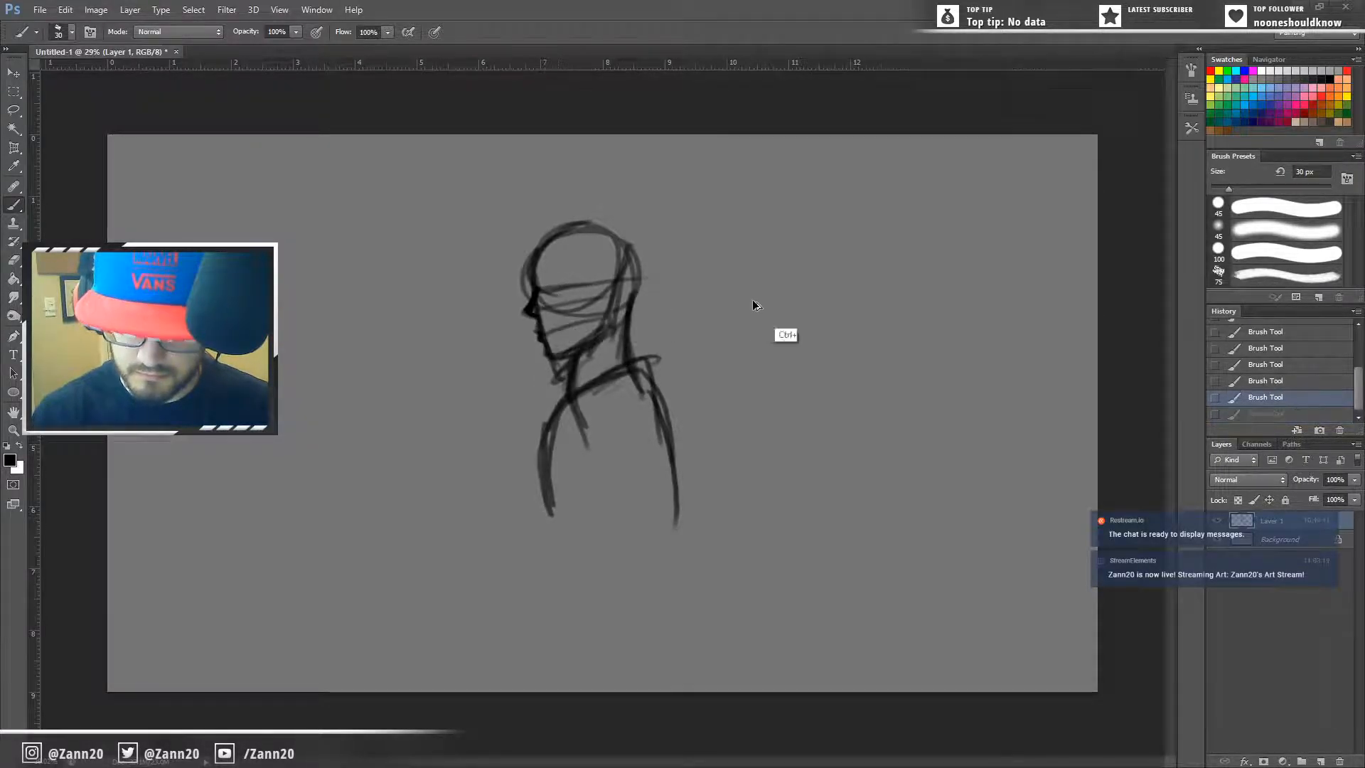
pyautogui.moveTo(558, 276)
pyautogui.mouseDown()
pyautogui.moveTo(583, 269)
pyautogui.moveTo(561, 282)
pyautogui.moveTo(577, 291)
pyautogui.mouseUp()
pyautogui.hotkey('ctrl', 'z')
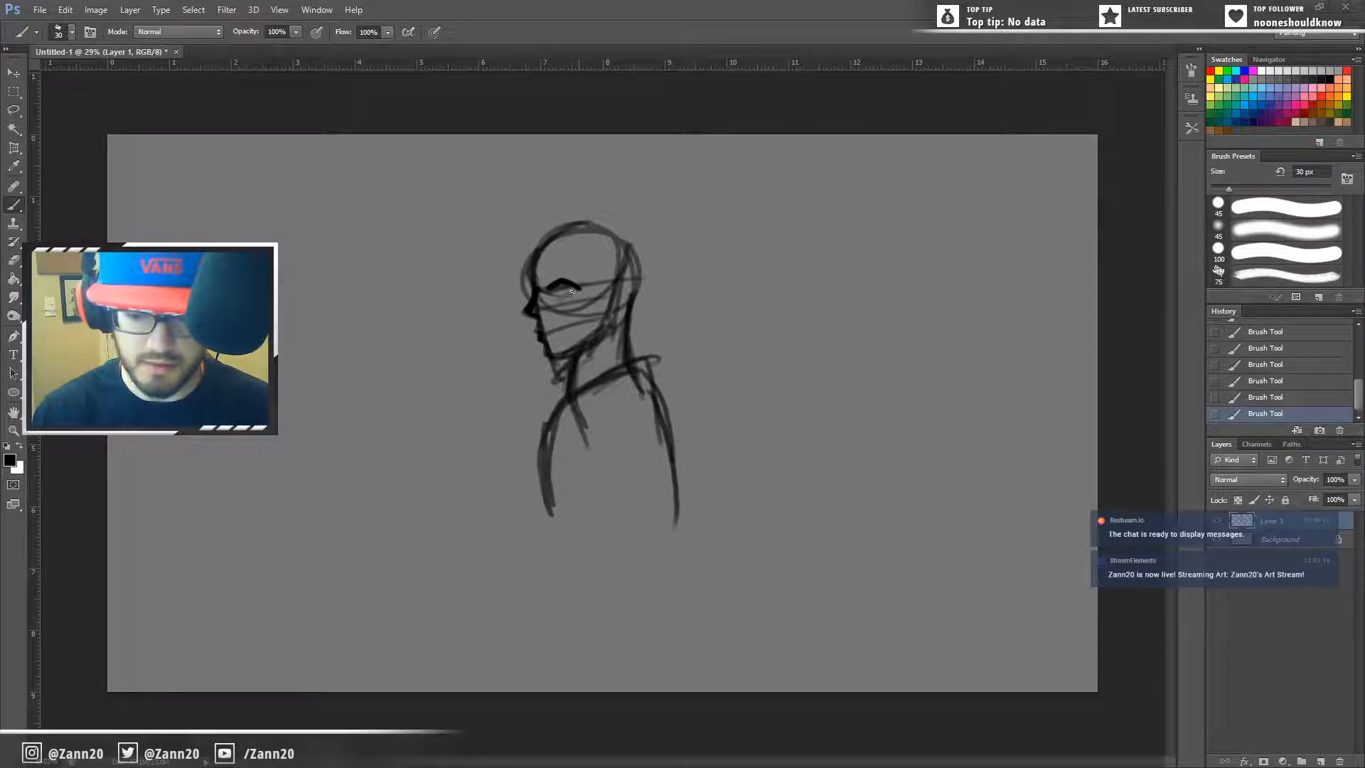
pyautogui.hotkey('ctrl', 'z')
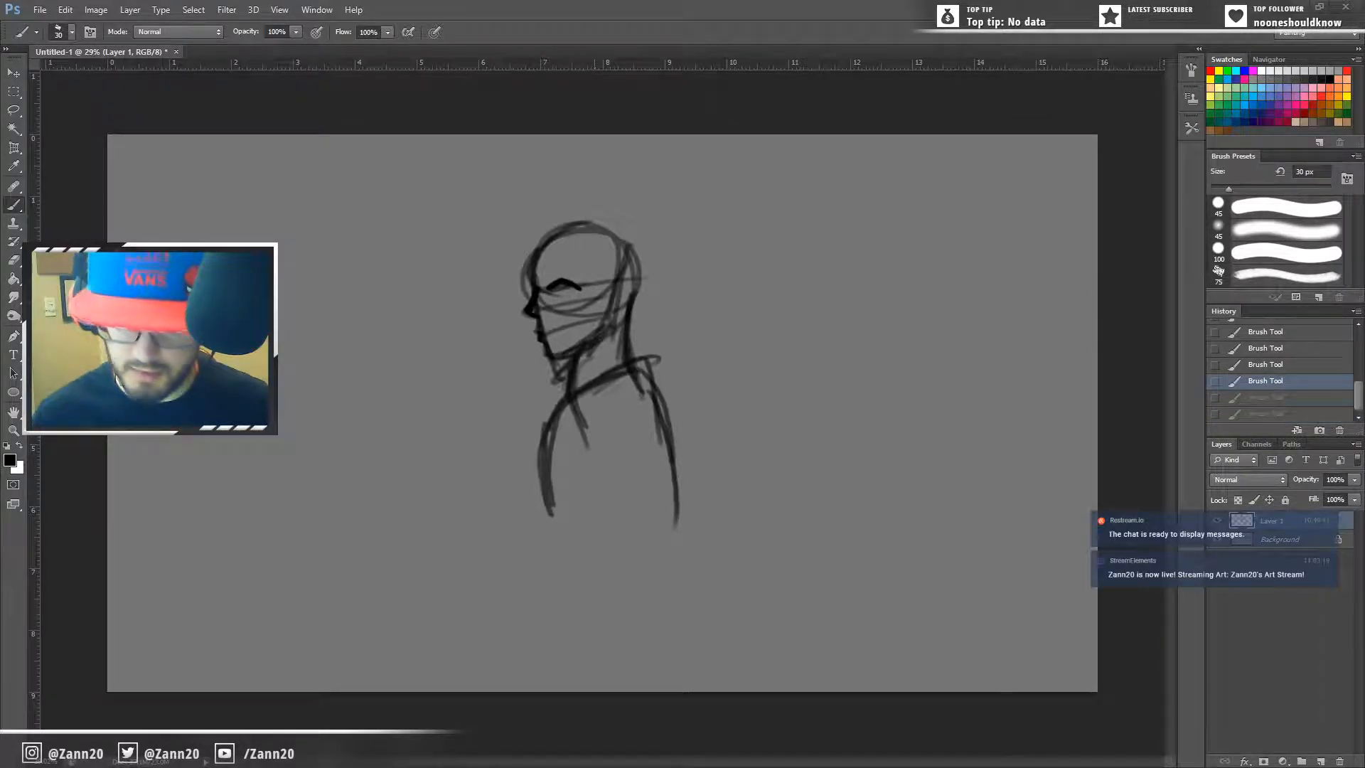
# Step: Undo the stray strokes by the eye, close the eye outline, and add an ear and a mouth line
pyautogui.hotkey('ctrl', 'alt', 'z')
pyautogui.hotkey('ctrl', 'alt', 'z')
pyautogui.hotkey('ctrl', 'alt', 'z')
pyautogui.moveTo(561, 282)
pyautogui.mouseDown()
pyautogui.moveTo(580, 284)
pyautogui.moveTo(567, 296)
pyautogui.moveTo(574, 285)
pyautogui.mouseUp()
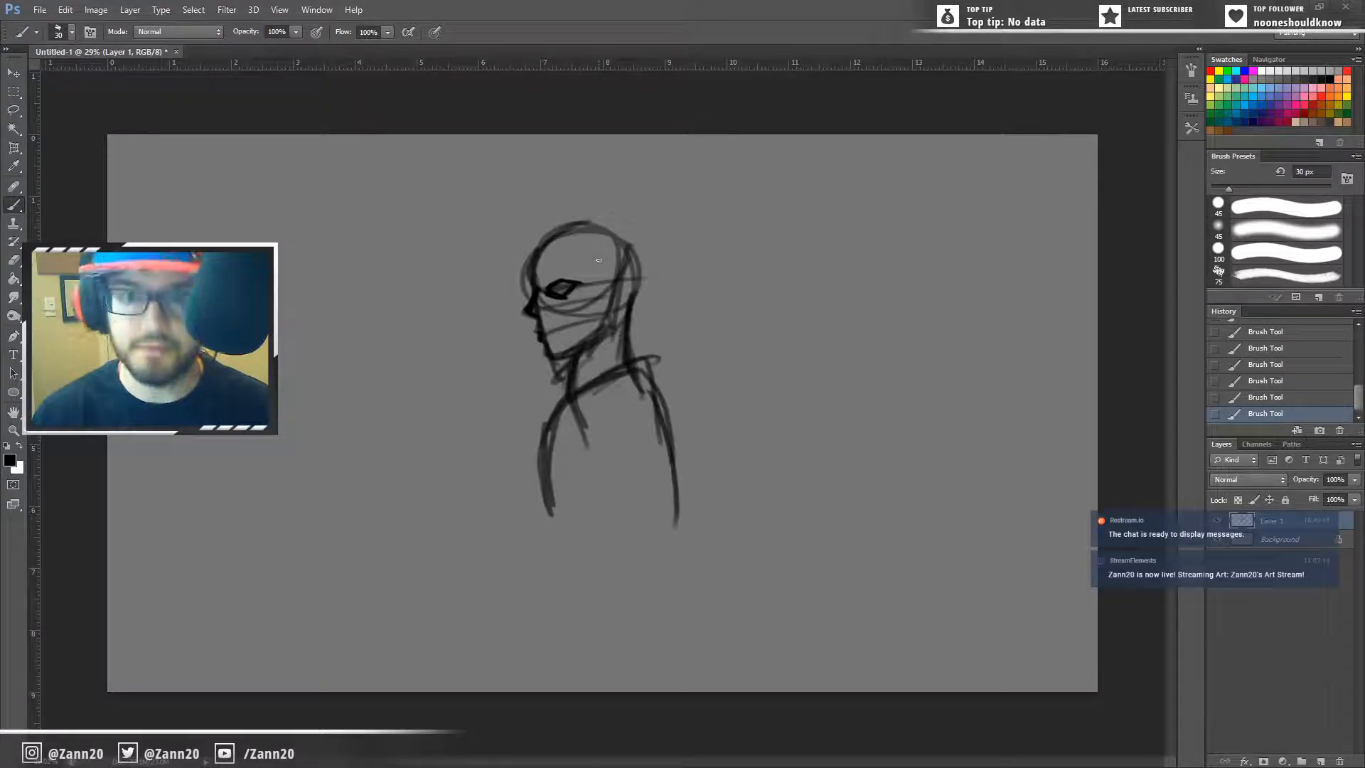
pyautogui.moveTo(594, 274)
pyautogui.mouseDown()
pyautogui.moveTo(612, 278)
pyautogui.moveTo(599, 306)
pyautogui.moveTo(608, 276)
pyautogui.mouseUp()
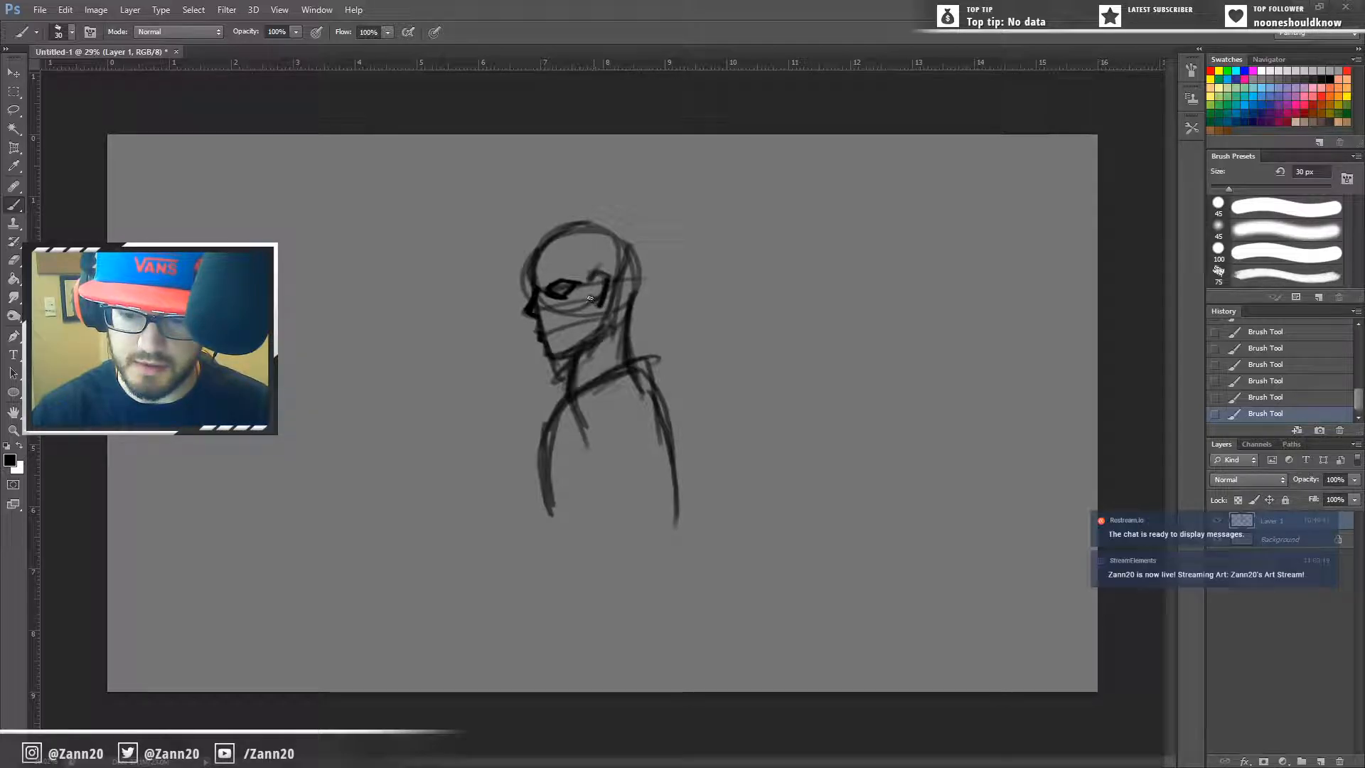
pyautogui.moveTo(571, 322); pyautogui.dragTo(544, 331)
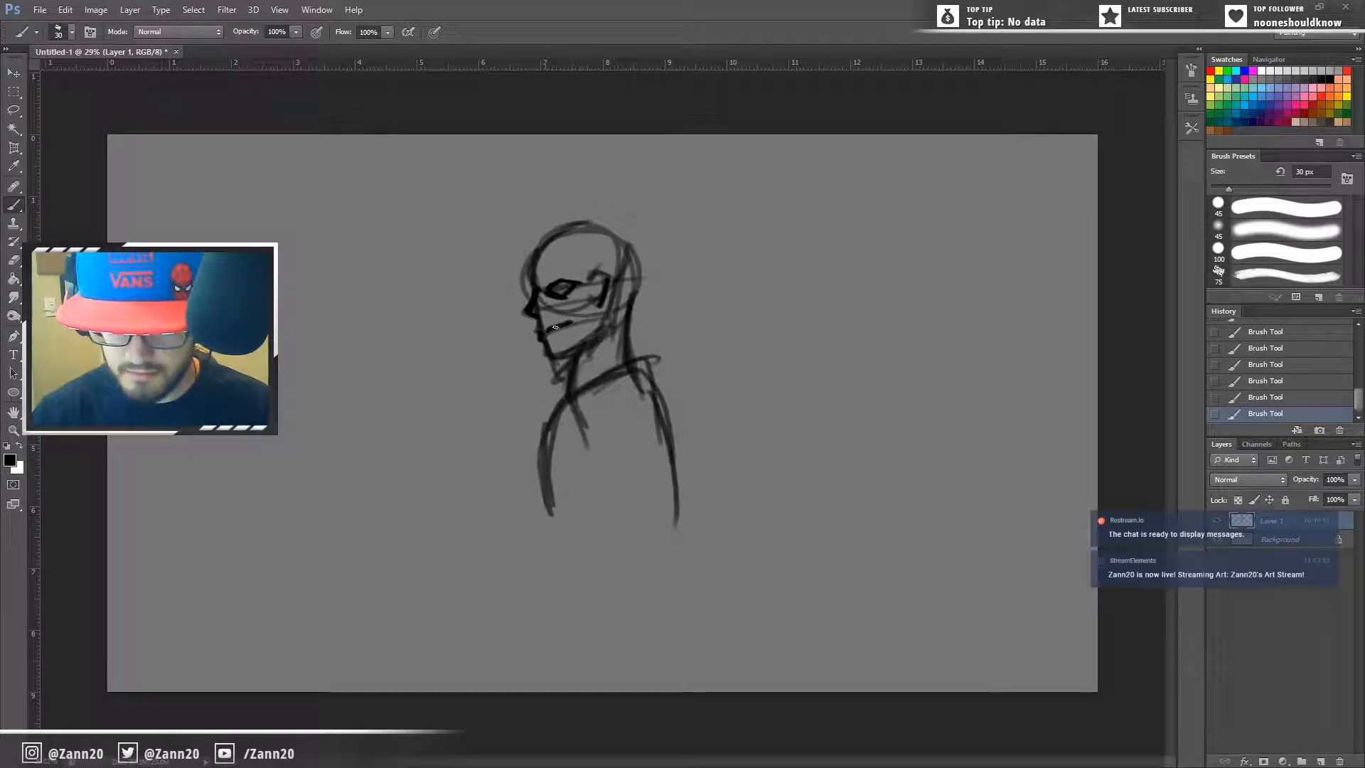
# Step: Draw spiky hair sweeping up from the forehead and back over the crown to the nape
pyautogui.moveTo(530, 260)
pyautogui.mouseDown()
pyautogui.moveTo(539, 224)
pyautogui.moveTo(580, 200)
pyautogui.mouseUp()
pyautogui.moveTo(532, 240)
pyautogui.mouseDown()
pyautogui.moveTo(596, 182)
pyautogui.moveTo(605, 211)
pyautogui.moveTo(646, 210)
pyautogui.moveTo(668, 253)
pyautogui.moveTo(645, 257)
pyautogui.moveTo(644, 324)
pyautogui.mouseUp()
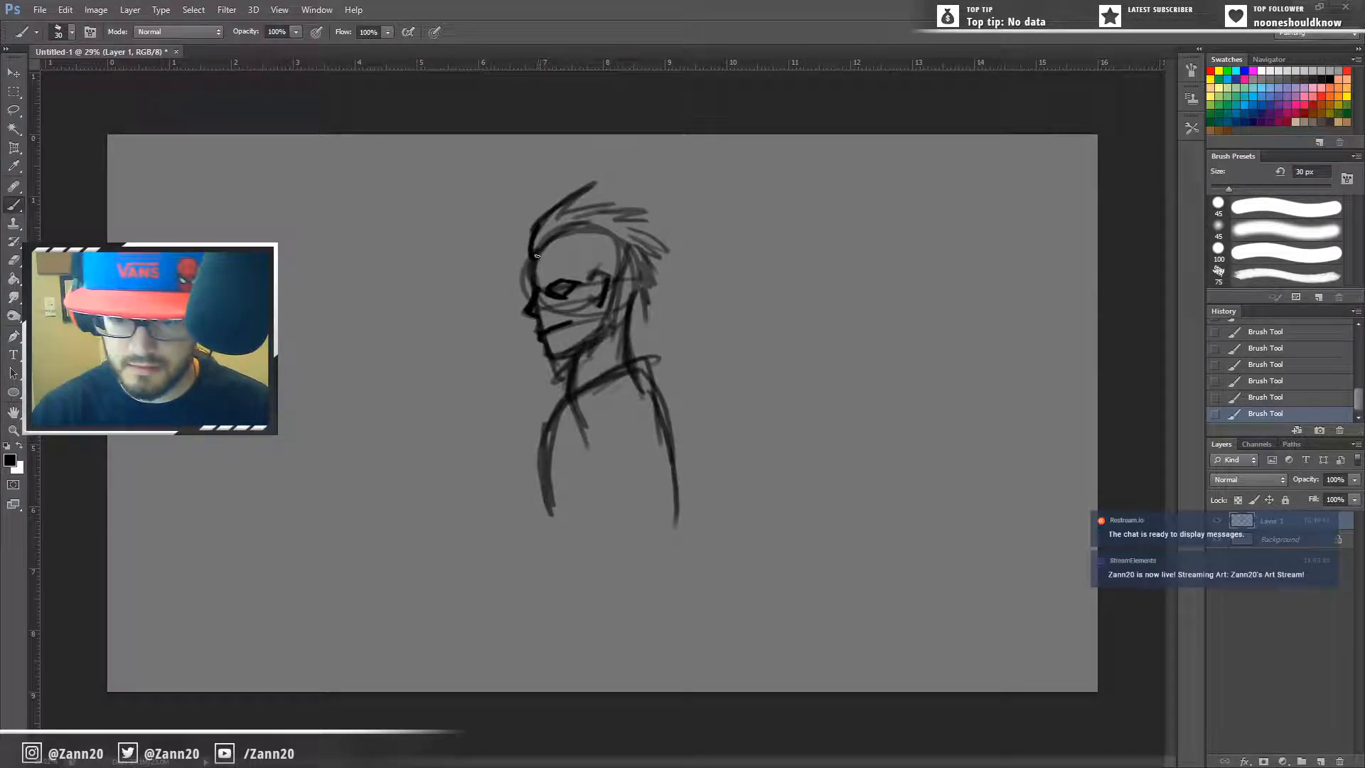
pyautogui.moveTo(535, 264)
pyautogui.mouseDown()
pyautogui.moveTo(604, 241)
pyautogui.moveTo(636, 268)
pyautogui.moveTo(625, 259)
pyautogui.moveTo(632, 317)
pyautogui.moveTo(635, 274)
pyautogui.moveTo(647, 321)
pyautogui.moveTo(645, 253)
pyautogui.moveTo(662, 267)
pyautogui.moveTo(641, 238)
pyautogui.moveTo(660, 244)
pyautogui.moveTo(626, 220)
pyautogui.moveTo(651, 219)
pyautogui.moveTo(646, 208)
pyautogui.moveTo(573, 211)
pyautogui.moveTo(593, 189)
pyautogui.moveTo(565, 203)
pyautogui.moveTo(606, 177)
pyautogui.mouseUp()
pyautogui.moveTo(533, 252)
pyautogui.mouseDown()
pyautogui.moveTo(534, 202)
pyautogui.moveTo(533, 221)
pyautogui.moveTo(568, 195)
pyautogui.mouseUp()
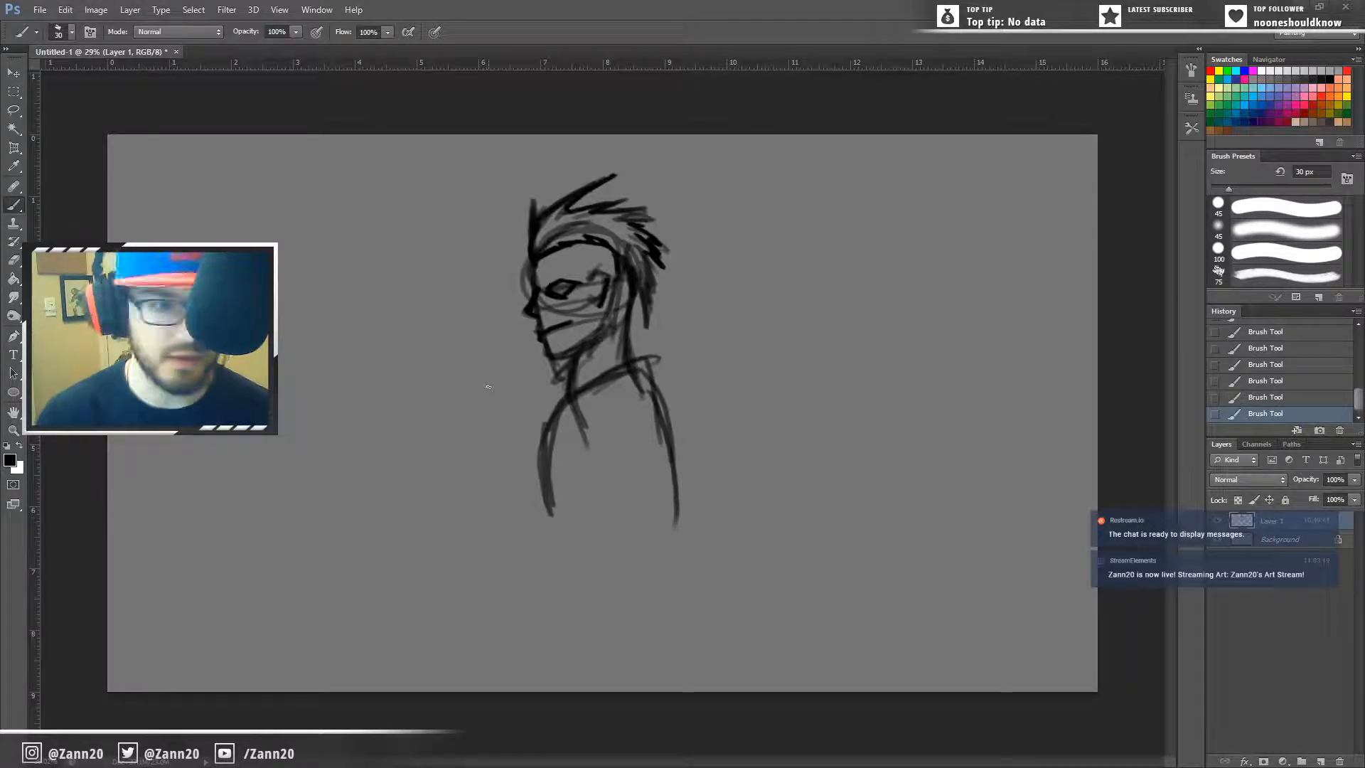
# Step: Darken the jaw, neck, chest and back contours, extending the chest and back lines further down the torso
pyautogui.moveTo(574, 358)
pyautogui.mouseDown()
pyautogui.moveTo(578, 392)
pyautogui.moveTo(583, 340)
pyautogui.moveTo(556, 351)
pyautogui.moveTo(622, 322)
pyautogui.mouseUp()
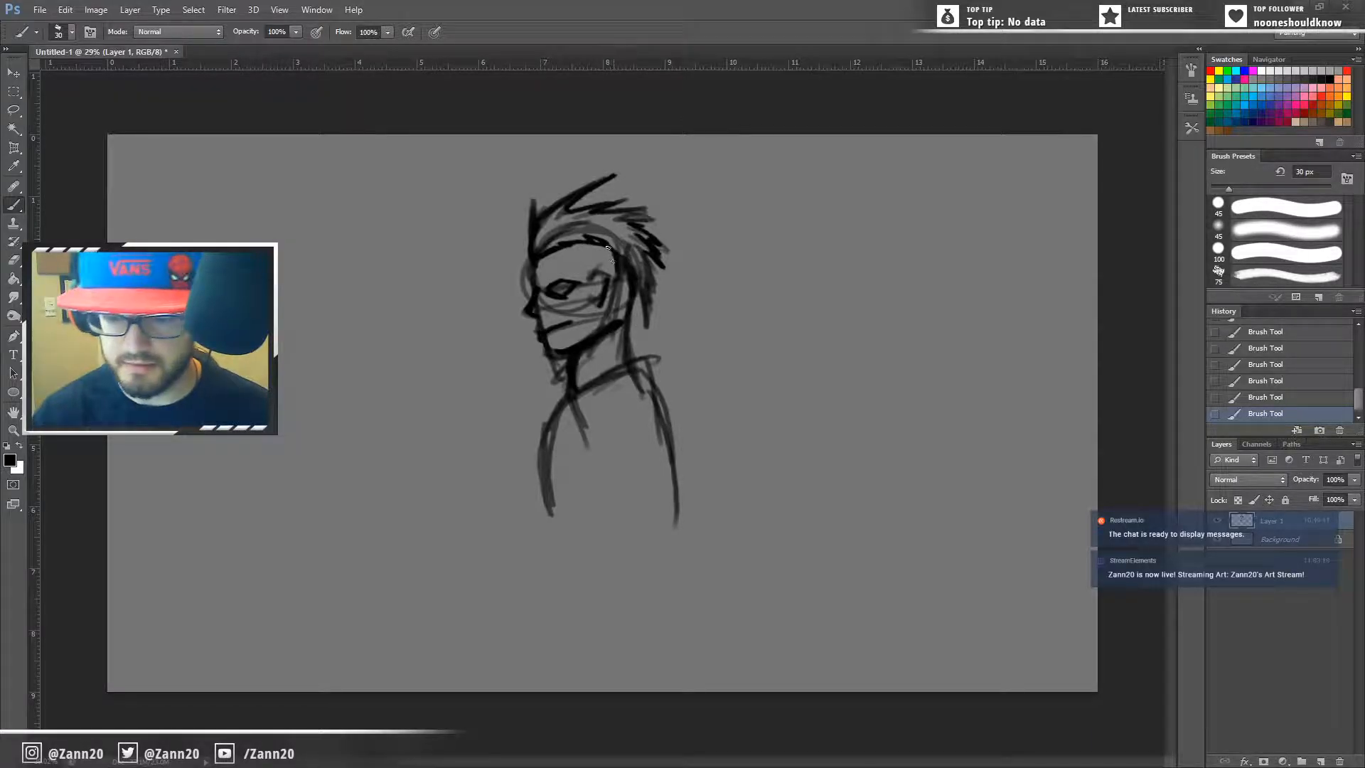
pyautogui.moveTo(631, 321); pyautogui.dragTo(629, 356)
pyautogui.moveTo(562, 409)
pyautogui.mouseDown()
pyautogui.moveTo(627, 372)
pyautogui.moveTo(558, 436)
pyautogui.moveTo(571, 392)
pyautogui.moveTo(545, 480)
pyautogui.mouseUp()
pyautogui.moveTo(548, 434); pyautogui.dragTo(556, 542)
pyautogui.moveTo(644, 360); pyautogui.dragTo(681, 578)
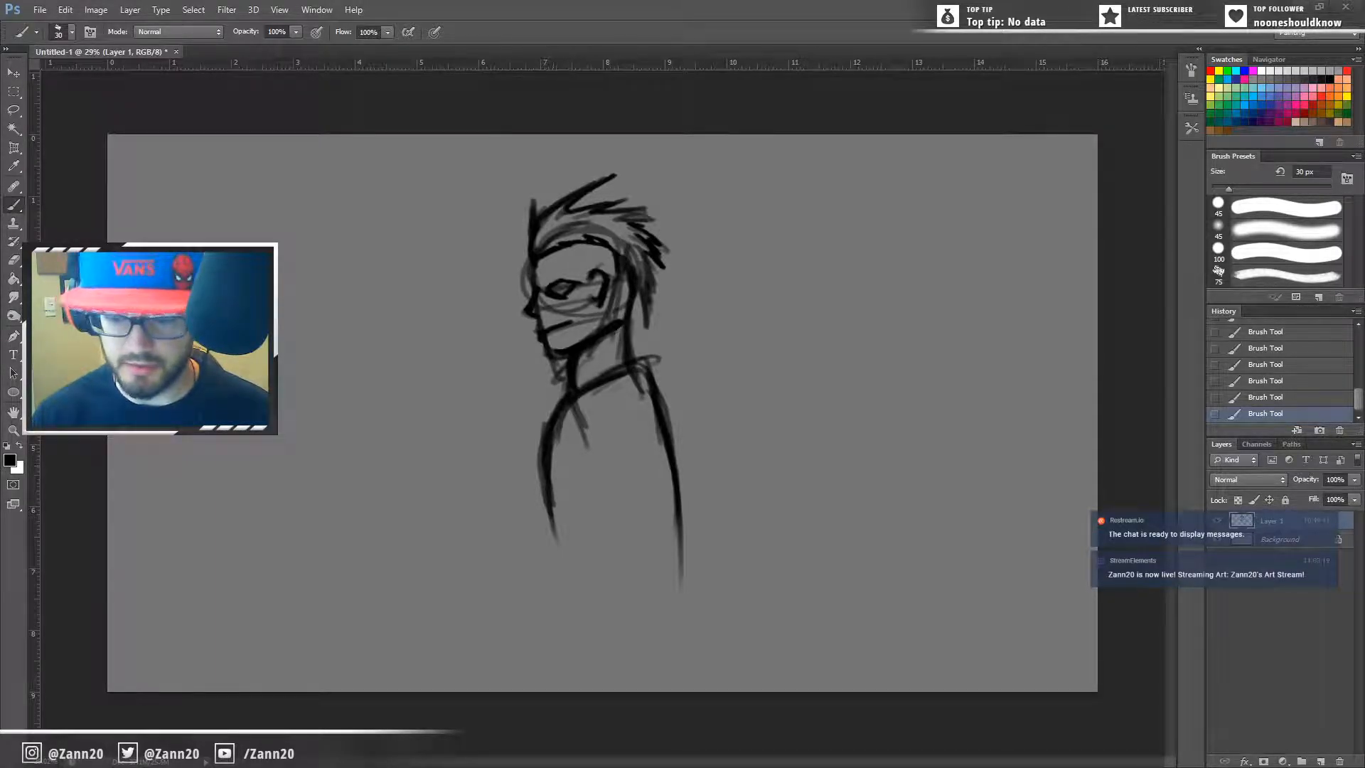
# Step: Draw the rounded shoulder inside the torso and extend the upper arm's front and back contours downward
pyautogui.moveTo(589, 416); pyautogui.dragTo(615, 399)
pyautogui.moveTo(575, 430)
pyautogui.mouseDown()
pyautogui.moveTo(615, 400)
pyautogui.moveTo(571, 443)
pyautogui.moveTo(586, 505)
pyautogui.mouseUp()
pyautogui.moveTo(618, 400)
pyautogui.mouseDown()
pyautogui.moveTo(648, 426)
pyautogui.moveTo(647, 499)
pyautogui.mouseUp()
pyautogui.moveTo(649, 449); pyautogui.dragTo(662, 533)
pyautogui.moveTo(659, 483)
pyautogui.mouseDown()
pyautogui.moveTo(667, 538)
pyautogui.moveTo(644, 540)
pyautogui.mouseUp()
pyautogui.moveTo(578, 441); pyautogui.dragTo(587, 539)
pyautogui.moveTo(577, 458)
pyautogui.mouseDown()
pyautogui.moveTo(632, 490)
pyautogui.moveTo(589, 468)
pyautogui.moveTo(612, 506)
pyautogui.moveTo(581, 470)
pyautogui.moveTo(611, 487)
pyautogui.moveTo(650, 448)
pyautogui.mouseUp()
pyautogui.moveTo(618, 508); pyautogui.dragTo(651, 440)
pyautogui.moveTo(616, 509)
pyautogui.mouseDown()
pyautogui.moveTo(652, 458)
pyautogui.moveTo(613, 503)
pyautogui.mouseUp()
pyautogui.moveTo(562, 439)
pyautogui.mouseDown()
pyautogui.moveTo(602, 511)
pyautogui.moveTo(589, 561)
pyautogui.mouseUp()
pyautogui.moveTo(584, 492); pyautogui.dragTo(595, 570)
pyautogui.moveTo(650, 473)
pyautogui.mouseDown()
pyautogui.moveTo(650, 569)
pyautogui.moveTo(631, 604)
pyautogui.mouseUp()
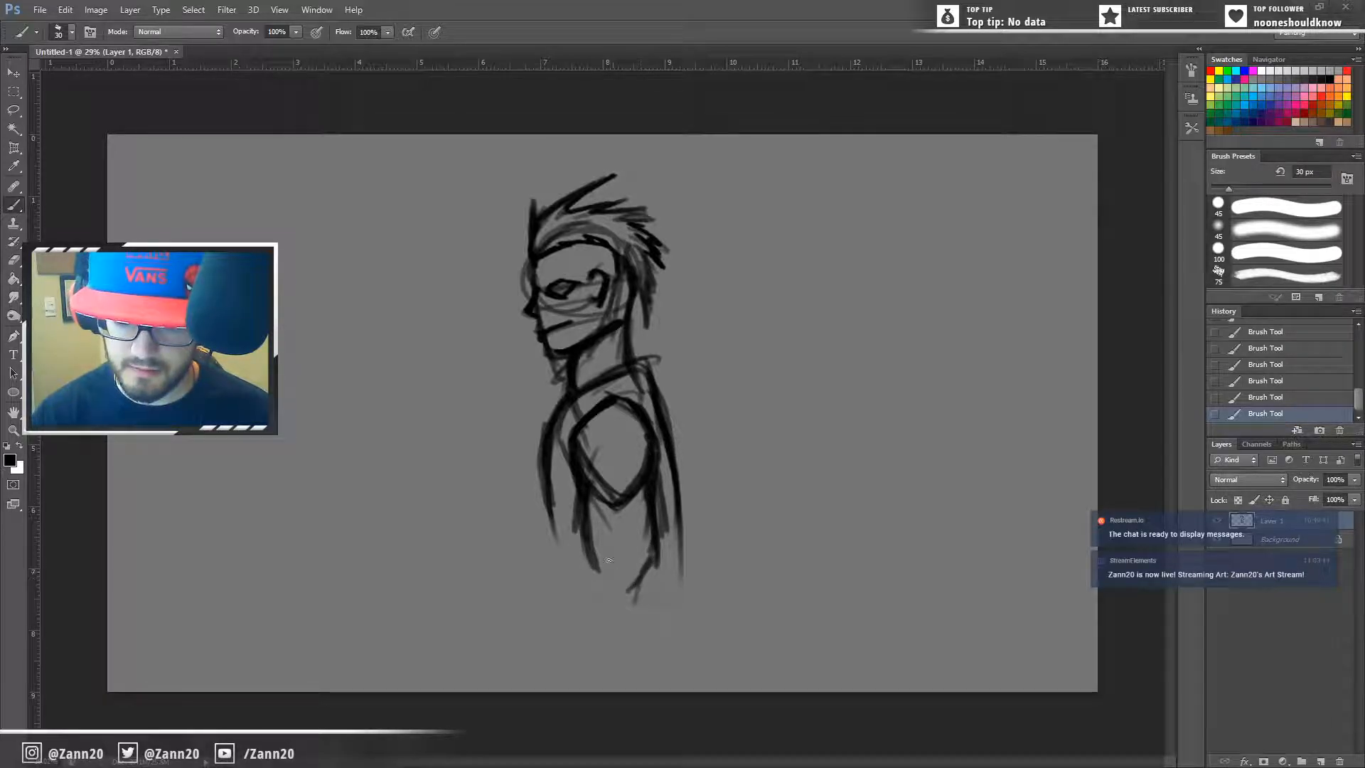
# Step: Erase the construction lines in the face, hair and shoulder, and redraw the hairline and neck base in dark strokes
pyautogui.moveTo(605, 485)
pyautogui.mouseDown()
pyautogui.moveTo(599, 450)
pyautogui.moveTo(618, 502)
pyautogui.mouseUp()
pyautogui.moveTo(601, 437)
pyautogui.mouseDown()
pyautogui.moveTo(609, 467)
pyautogui.moveTo(592, 450)
pyautogui.moveTo(596, 466)
pyautogui.moveTo(614, 437)
pyautogui.moveTo(590, 432)
pyautogui.moveTo(607, 447)
pyautogui.moveTo(624, 413)
pyautogui.moveTo(617, 509)
pyautogui.moveTo(611, 459)
pyautogui.mouseUp()
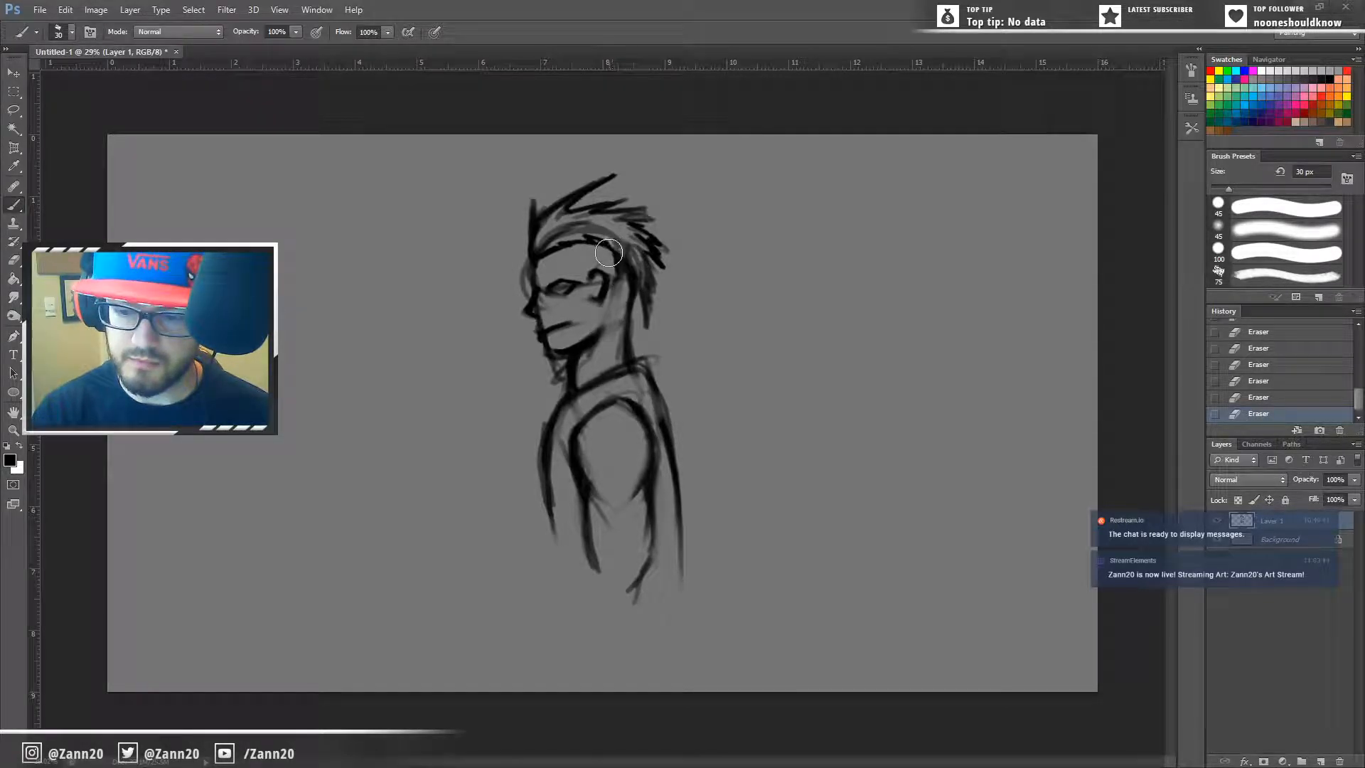
pyautogui.moveTo(607, 232)
pyautogui.mouseDown()
pyautogui.moveTo(558, 234)
pyautogui.moveTo(614, 230)
pyautogui.moveTo(646, 260)
pyautogui.moveTo(620, 219)
pyautogui.mouseUp()
pyautogui.moveTo(551, 251)
pyautogui.mouseDown()
pyautogui.moveTo(601, 242)
pyautogui.moveTo(620, 256)
pyautogui.mouseUp()
pyautogui.moveTo(570, 204)
pyautogui.mouseDown()
pyautogui.moveTo(649, 207)
pyautogui.moveTo(622, 215)
pyautogui.moveTo(646, 235)
pyautogui.mouseUp()
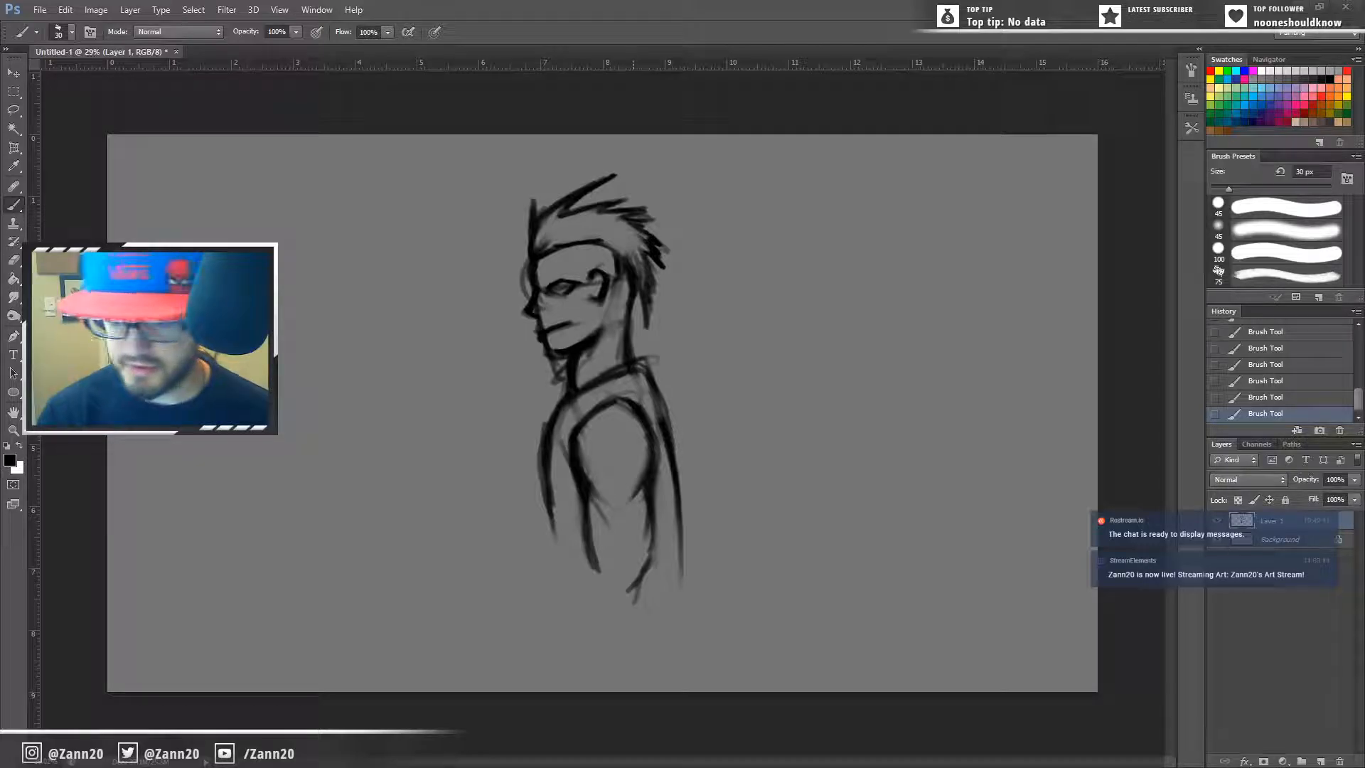
pyautogui.moveTo(609, 341)
pyautogui.mouseDown()
pyautogui.moveTo(614, 301)
pyautogui.moveTo(550, 309)
pyautogui.moveTo(513, 249)
pyautogui.moveTo(529, 298)
pyautogui.moveTo(521, 288)
pyautogui.mouseUp()
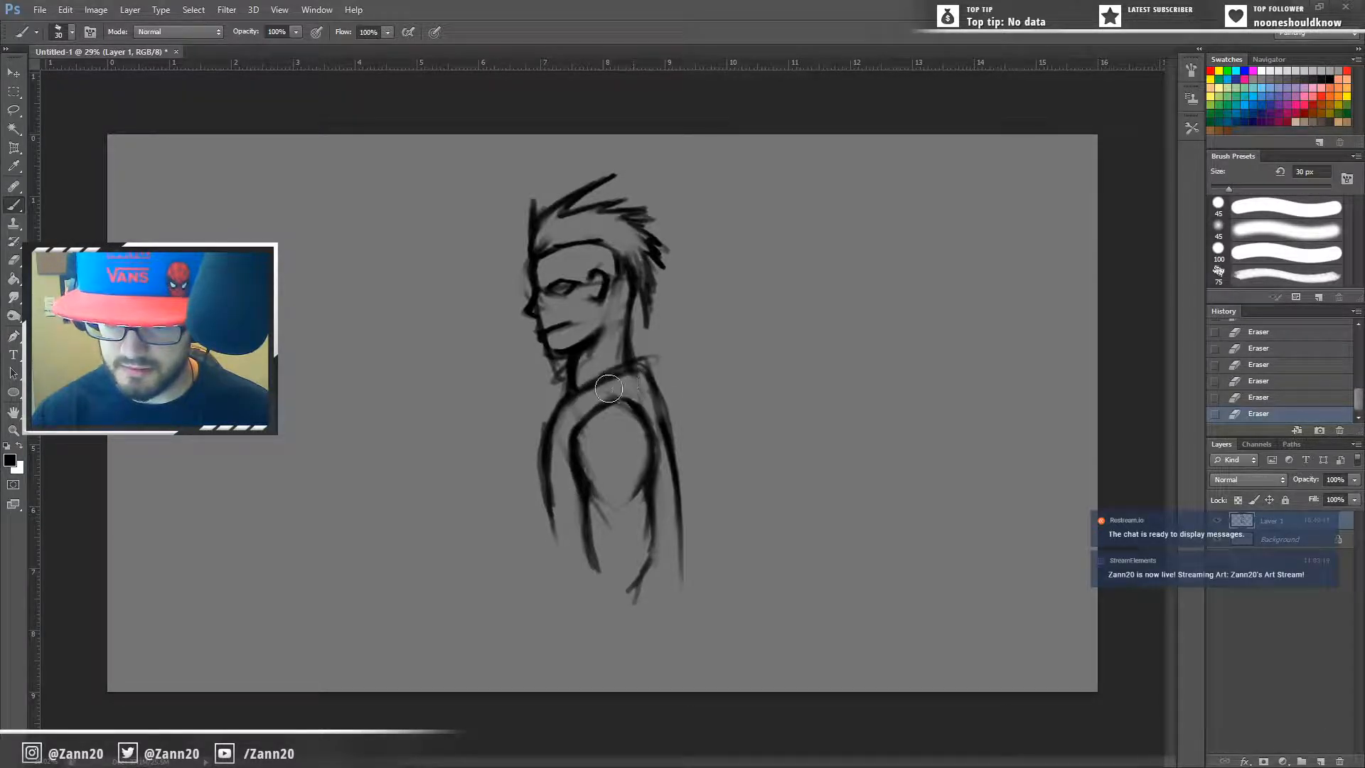
pyautogui.moveTo(644, 365)
pyautogui.mouseDown()
pyautogui.moveTo(679, 498)
pyautogui.moveTo(576, 398)
pyautogui.moveTo(565, 409)
pyautogui.mouseUp()
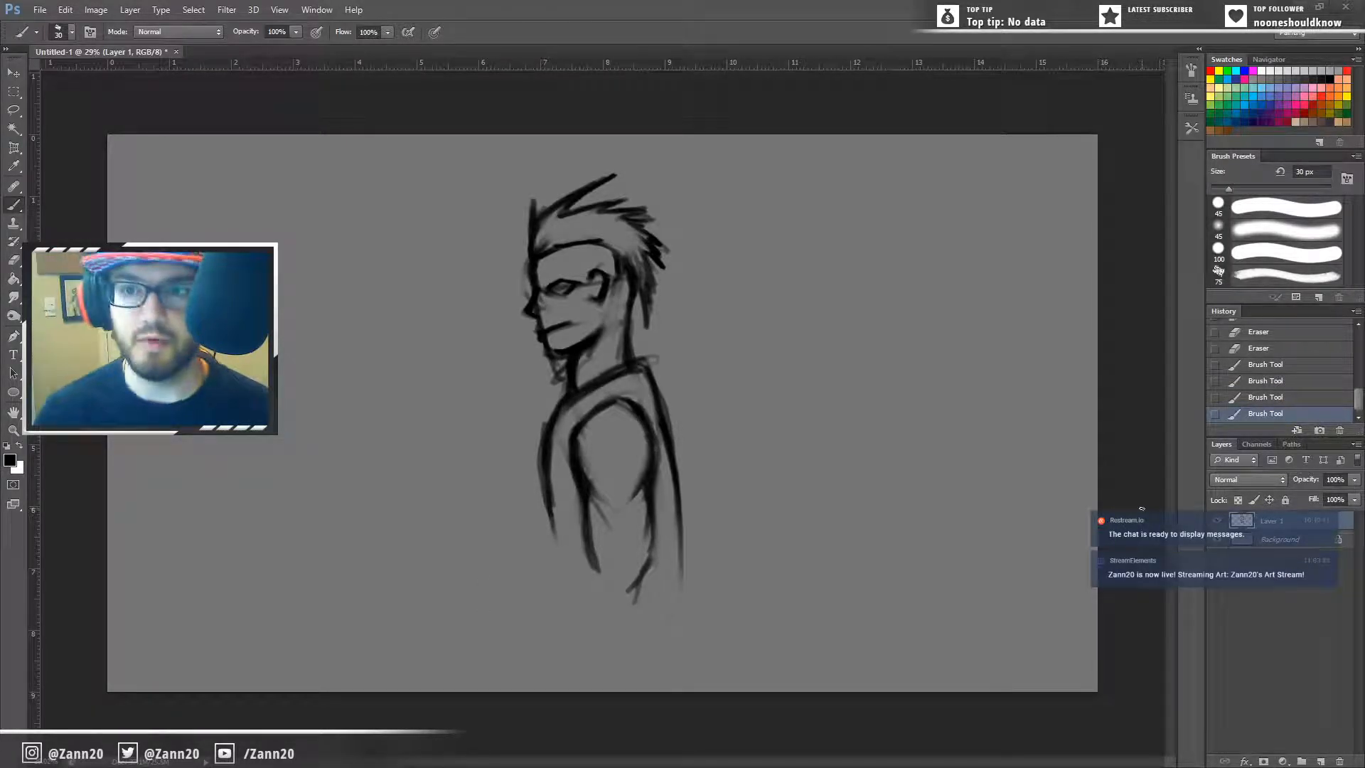
# Step: Fill the hair with thin strands running from the hairline back toward the spiky tips
pyautogui.moveTo(535, 234); pyautogui.dragTo(549, 217)
pyautogui.moveTo(539, 229); pyautogui.dragTo(550, 217)
pyautogui.moveTo(546, 228)
pyautogui.mouseDown()
pyautogui.moveTo(574, 206)
pyautogui.moveTo(608, 202)
pyautogui.moveTo(625, 219)
pyautogui.mouseUp()
pyautogui.moveTo(650, 223); pyautogui.dragTo(659, 208)
pyautogui.moveTo(545, 246); pyautogui.dragTo(640, 237)
pyautogui.moveTo(643, 283); pyautogui.dragTo(601, 239)
pyautogui.moveTo(578, 250)
pyautogui.mouseDown()
pyautogui.moveTo(636, 217)
pyautogui.moveTo(622, 224)
pyautogui.moveTo(626, 213)
pyautogui.mouseUp()
pyautogui.moveTo(554, 237); pyautogui.dragTo(613, 217)
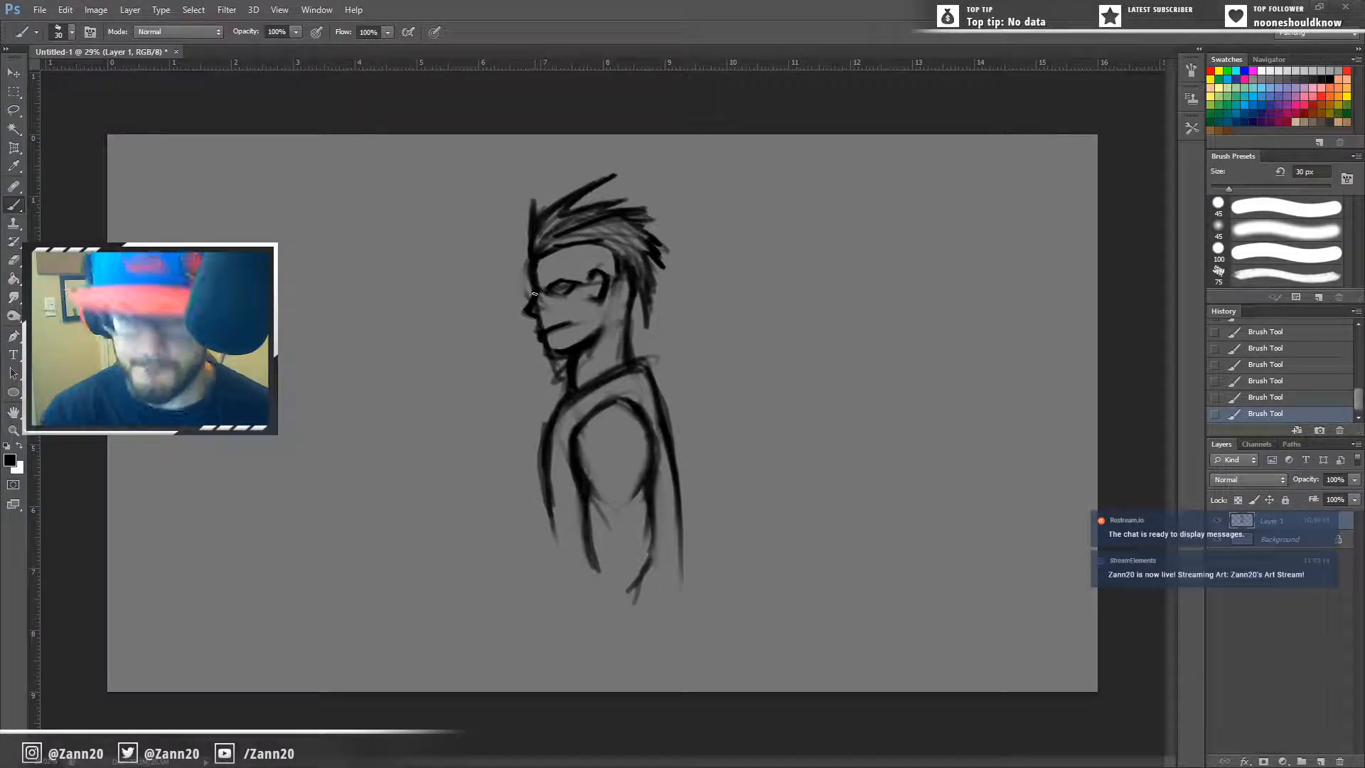
# Step: Undo the unwanted hair strokes and rework the hair into softer shading with the brush and Eraser
pyautogui.hotkey('ctrl', 'alt', 'z')
pyautogui.hotkey('ctrl', 'alt', 'z')
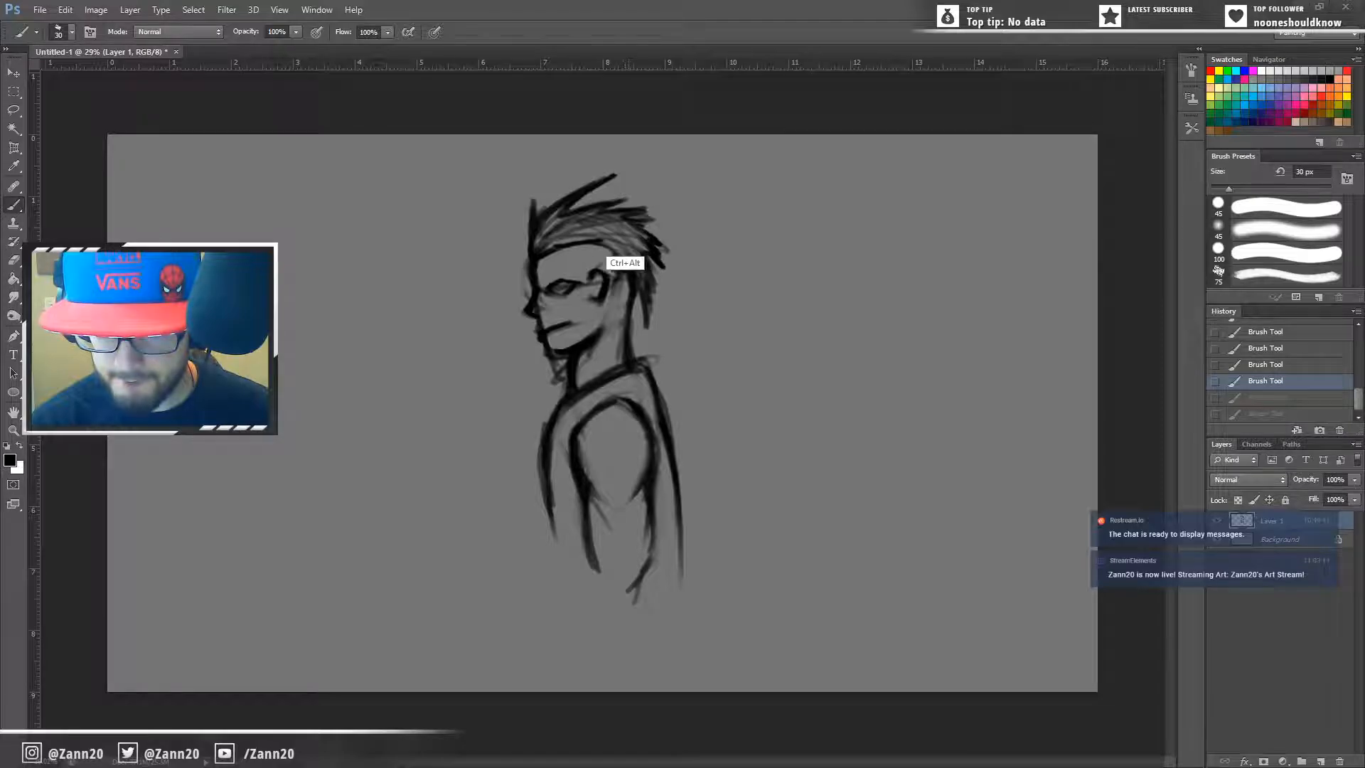
pyautogui.moveTo(570, 230)
pyautogui.mouseDown()
pyautogui.moveTo(650, 213)
pyautogui.moveTo(626, 227)
pyautogui.moveTo(659, 251)
pyautogui.moveTo(617, 233)
pyautogui.moveTo(621, 284)
pyautogui.moveTo(652, 255)
pyautogui.moveTo(642, 252)
pyautogui.moveTo(648, 326)
pyautogui.mouseUp()
pyautogui.hotkey('ctrl', 'alt', 'z')
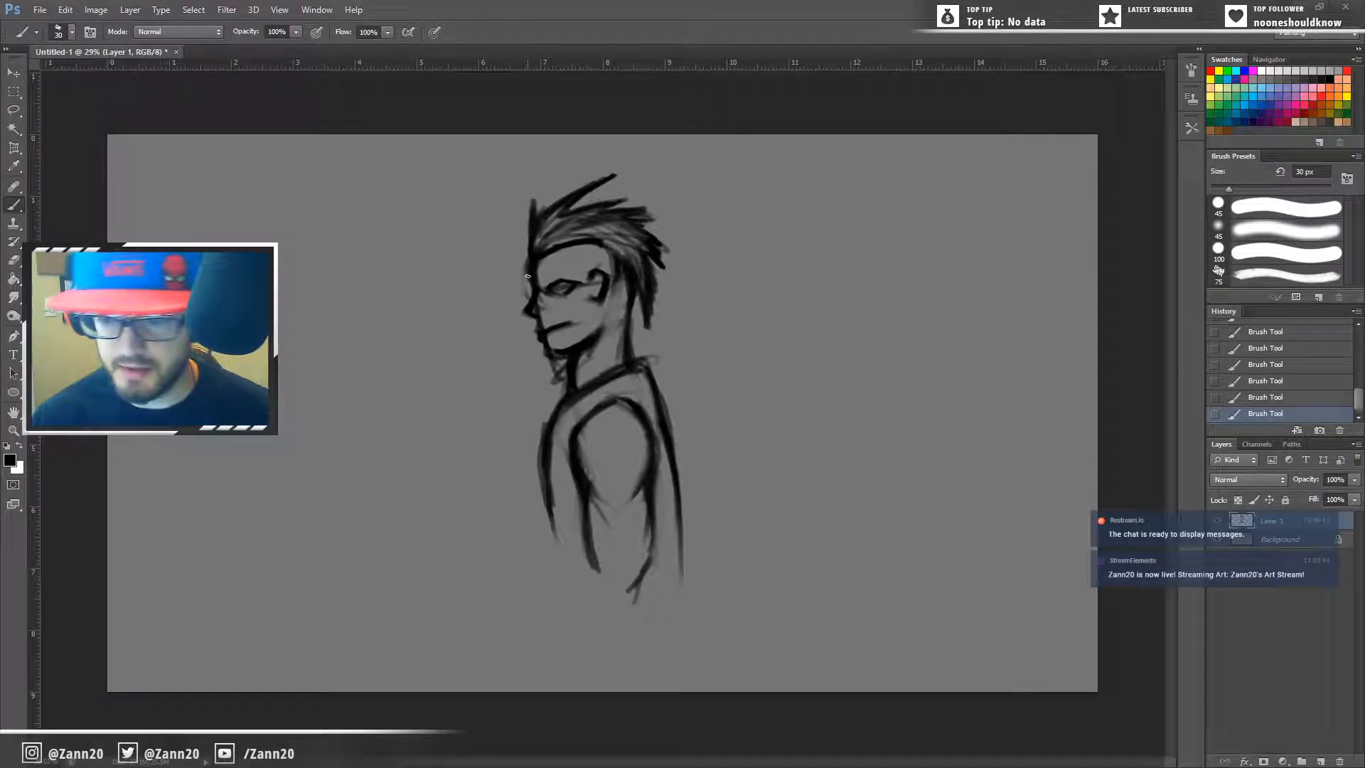
pyautogui.moveTo(574, 226)
pyautogui.mouseDown()
pyautogui.moveTo(649, 255)
pyautogui.moveTo(596, 219)
pyautogui.moveTo(647, 283)
pyautogui.moveTo(572, 221)
pyautogui.moveTo(537, 238)
pyautogui.moveTo(546, 211)
pyautogui.moveTo(542, 236)
pyautogui.moveTo(629, 231)
pyautogui.moveTo(589, 224)
pyautogui.mouseUp()
pyautogui.moveTo(647, 285)
pyautogui.mouseDown()
pyautogui.moveTo(635, 247)
pyautogui.moveTo(647, 362)
pyautogui.moveTo(639, 229)
pyautogui.moveTo(612, 219)
pyautogui.moveTo(648, 207)
pyautogui.moveTo(628, 236)
pyautogui.moveTo(615, 214)
pyautogui.moveTo(588, 219)
pyautogui.mouseUp()
pyautogui.hotkey('ctrl', 'alt', 'z')
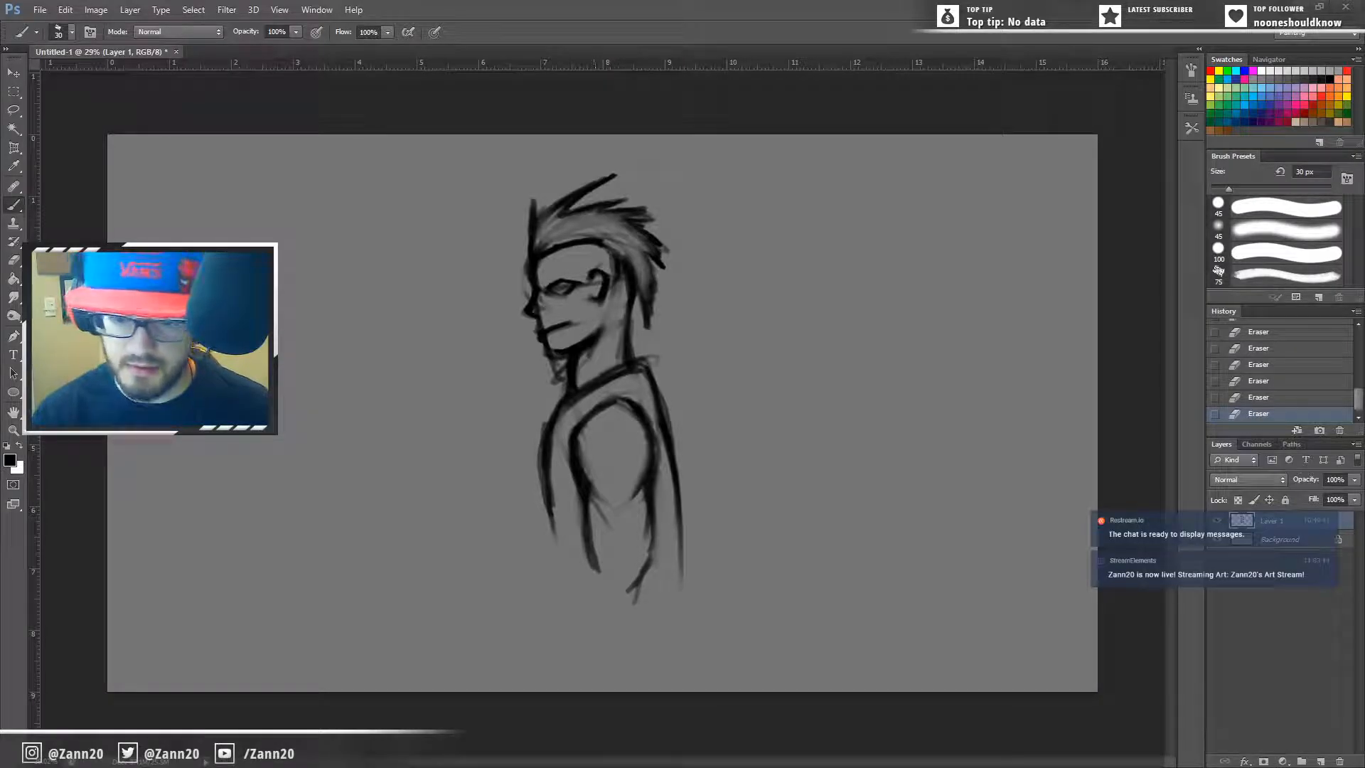
# Step: Undo a trial stroke on the ear and dot a dark pupil inside the eye
pyautogui.moveTo(599, 300); pyautogui.dragTo(604, 269)
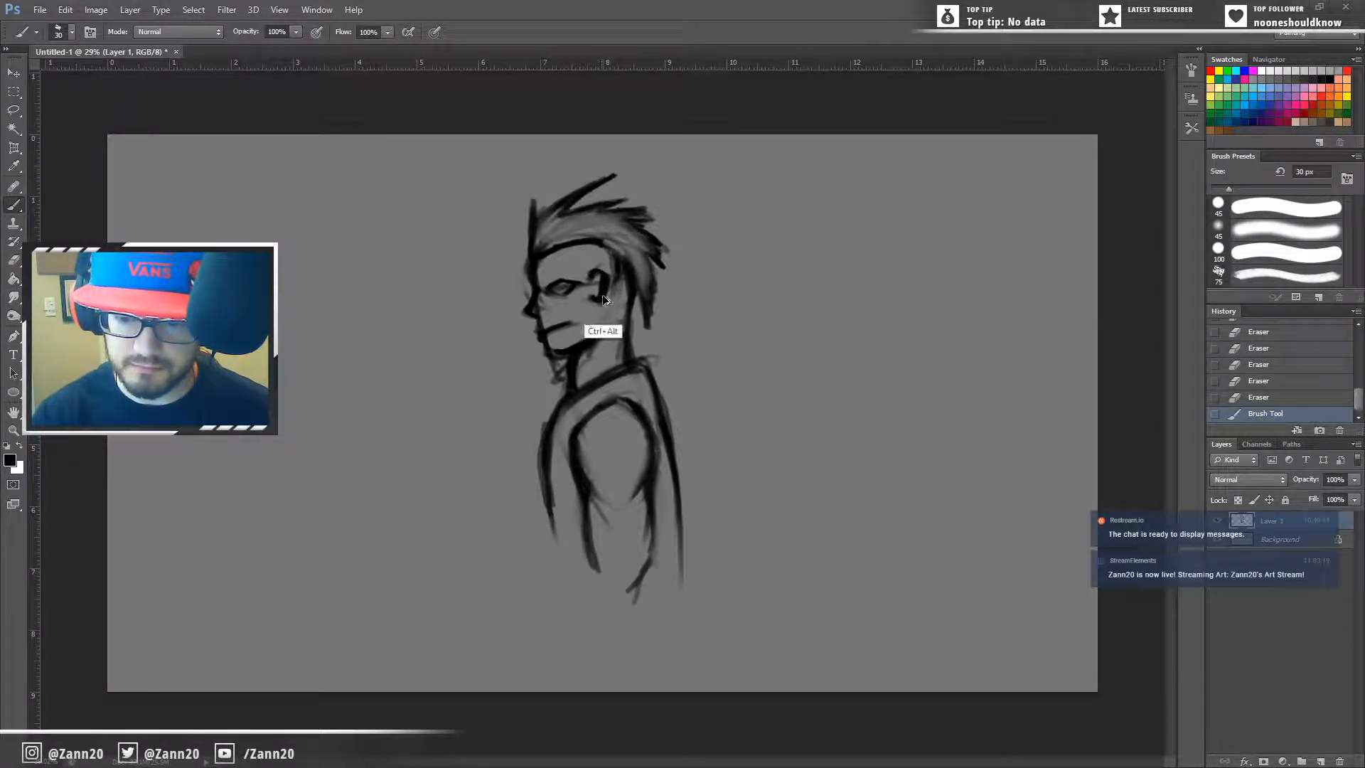
pyautogui.hotkey('ctrl', 'z')
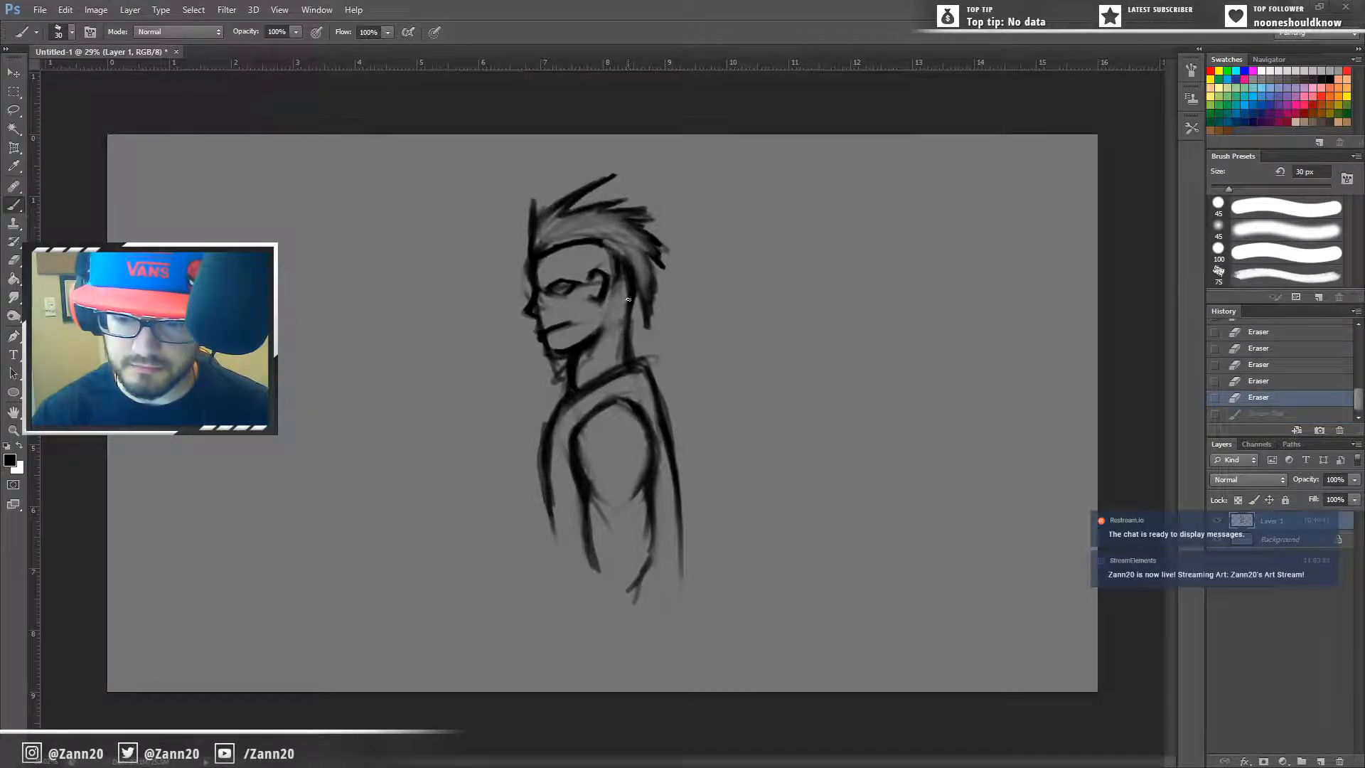
pyautogui.click(558, 287)
pyautogui.click(558, 287)
pyautogui.click(561, 288)
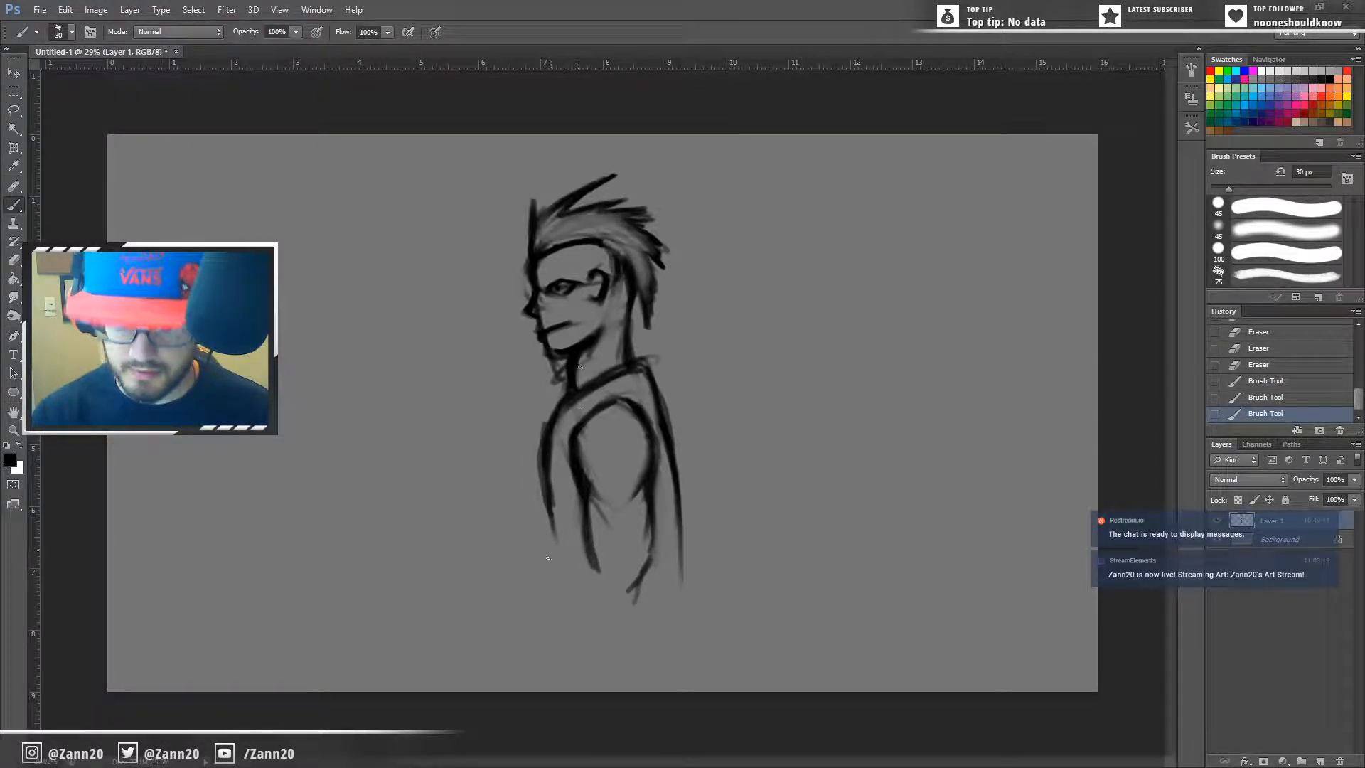
# Step: Shade the neck, jaw and area below the ear with an 80 px brush, undoing an overly dark ear stroke
pyautogui.moveTo(571, 366); pyautogui.dragTo(575, 390)
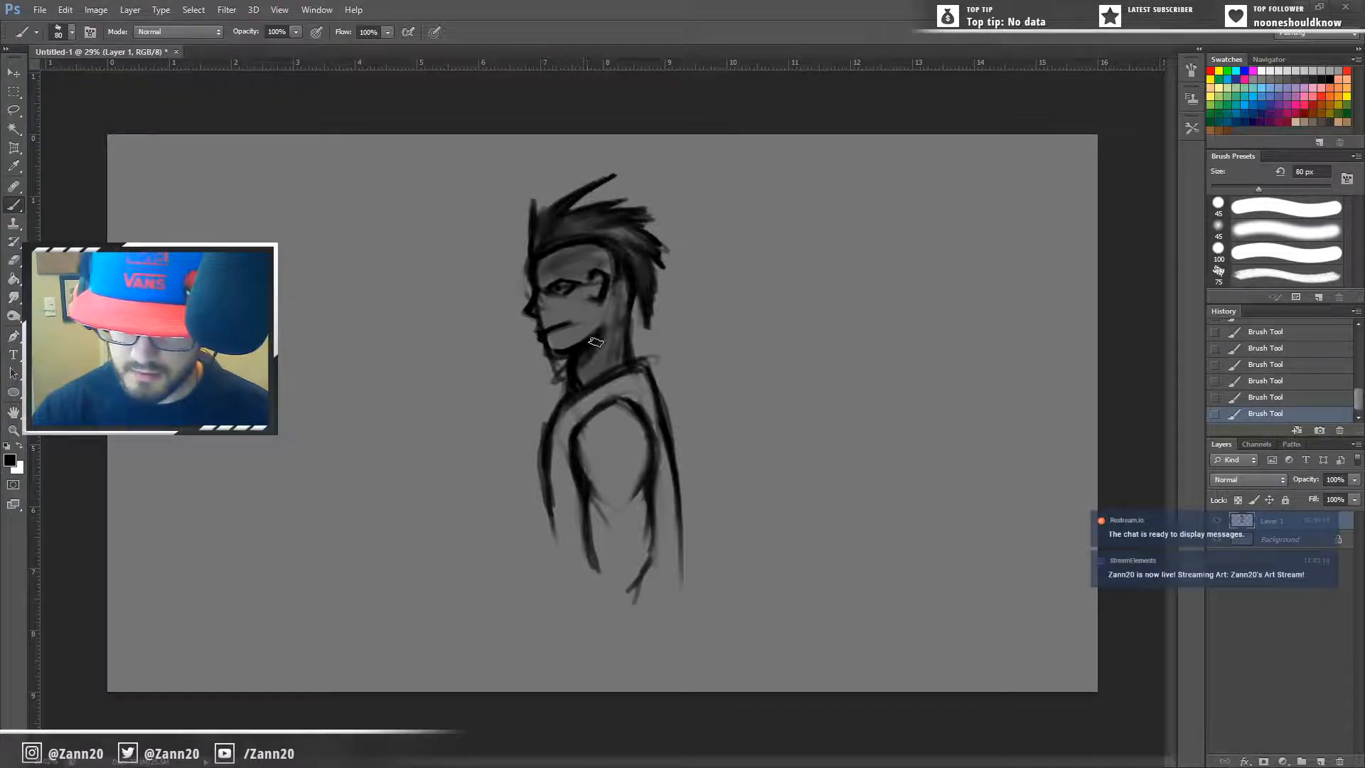
pyautogui.moveTo(597, 294)
pyautogui.mouseDown()
pyautogui.moveTo(605, 282)
pyautogui.moveTo(597, 313)
pyautogui.mouseUp()
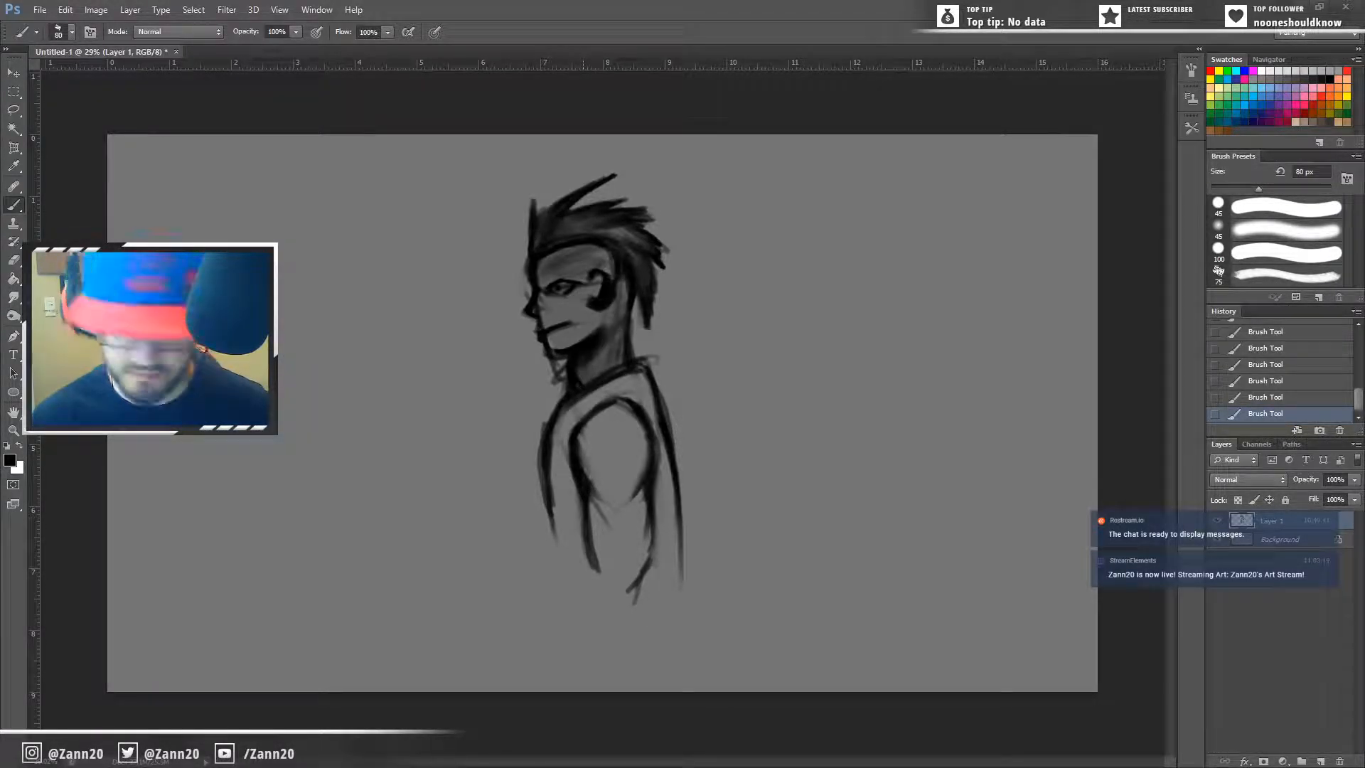
pyautogui.hotkey('ctrl', 'z')
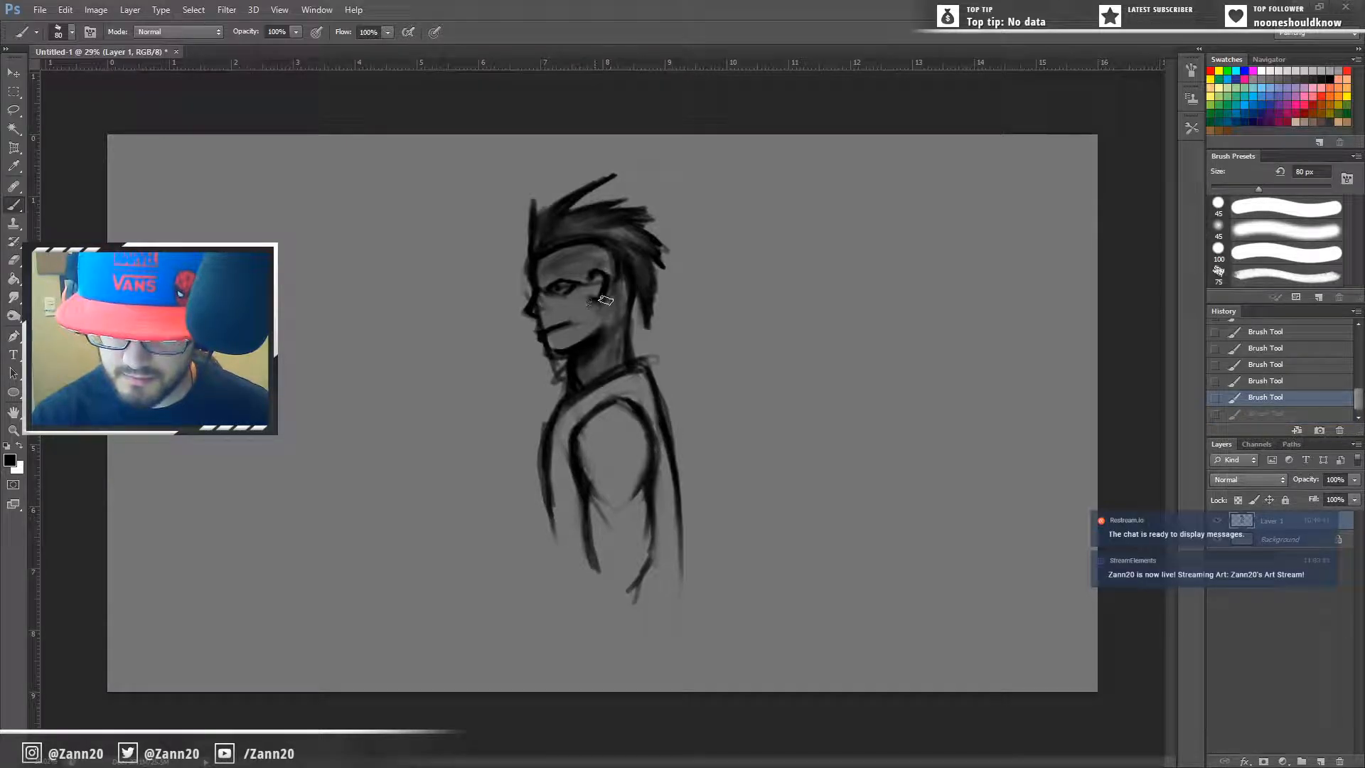
pyautogui.moveTo(599, 302); pyautogui.dragTo(606, 292)
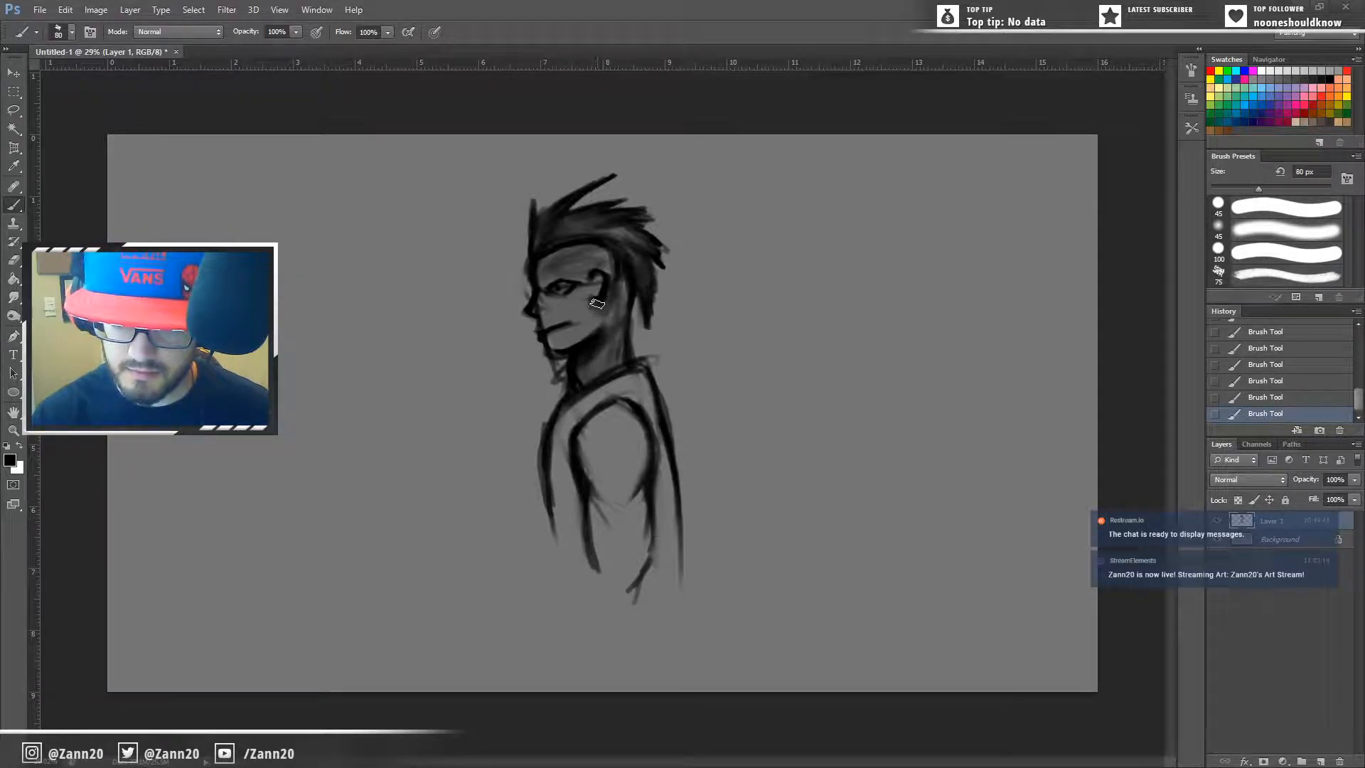
pyautogui.moveTo(570, 344)
pyautogui.mouseDown()
pyautogui.moveTo(598, 318)
pyautogui.moveTo(556, 349)
pyautogui.mouseUp()
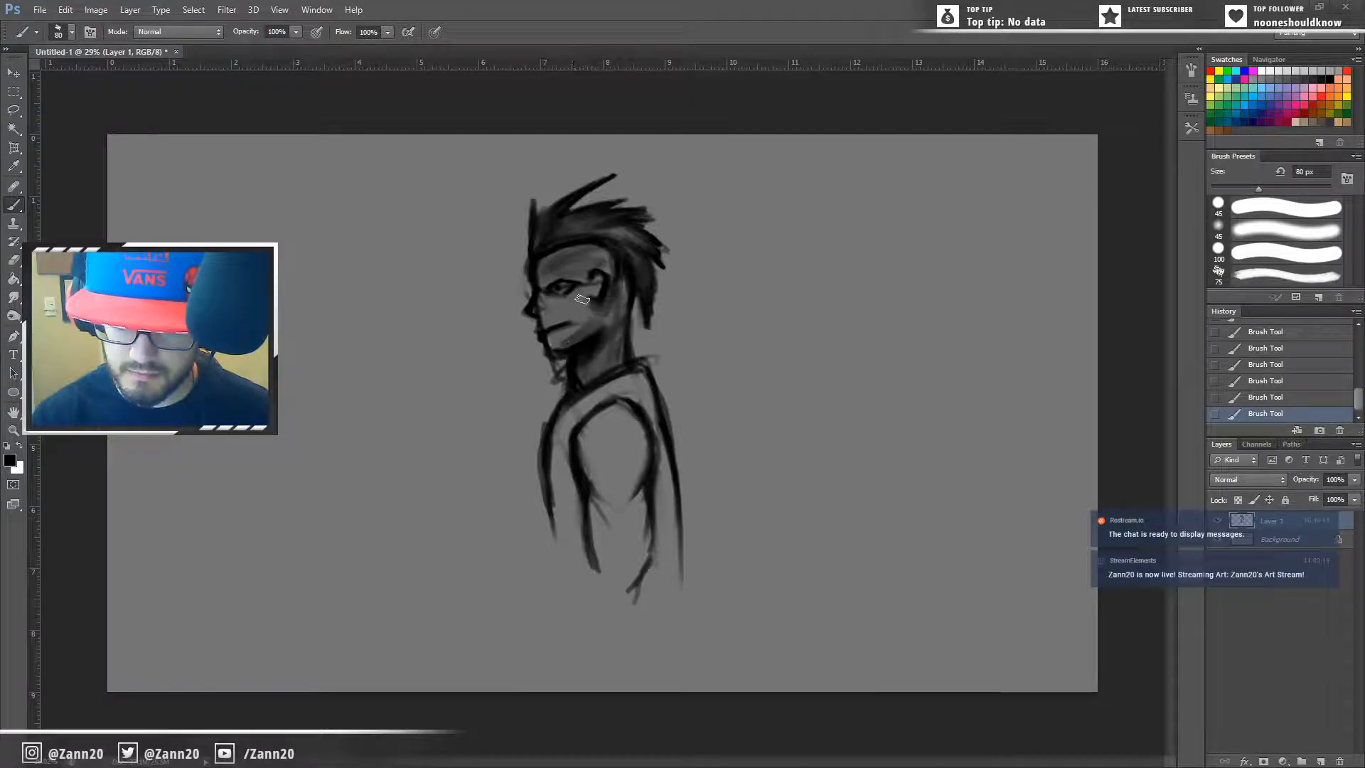
# Step: Undo the dark patches around the eye and shade the area beside it more lightly
pyautogui.hotkey('ctrl', 'alt', 'z')
pyautogui.hotkey('ctrl', 'alt', 'z')
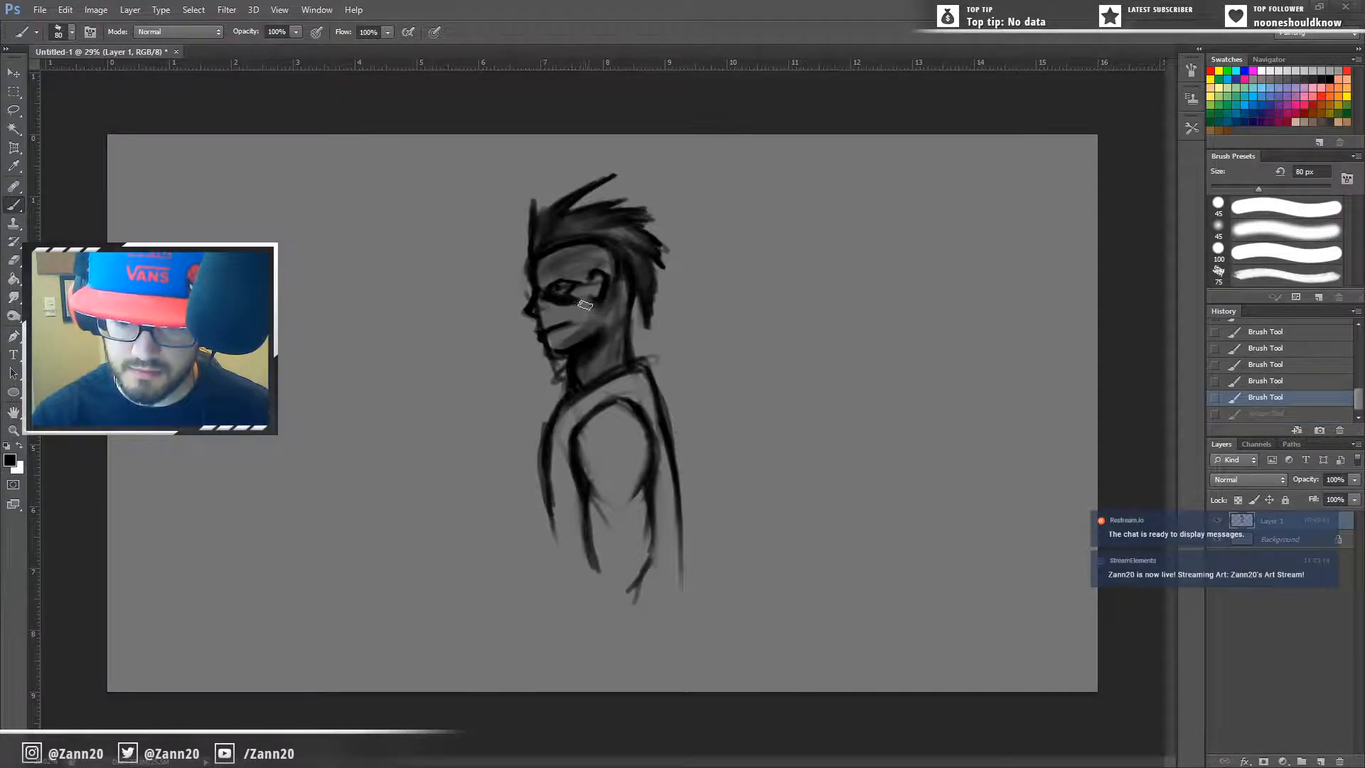
pyautogui.hotkey('ctrl', 'shift', 'z')
pyautogui.hotkey('ctrl', 'shift', 'z')
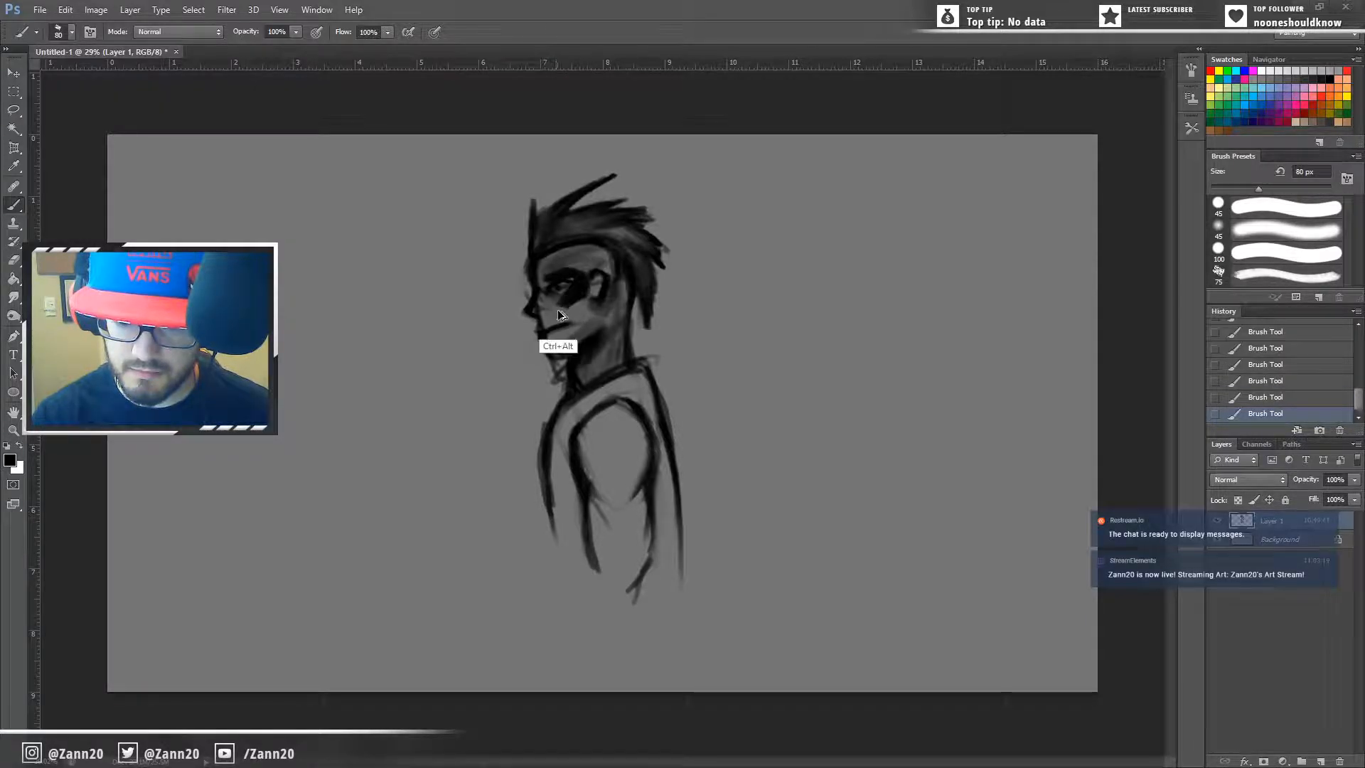
pyautogui.hotkey('ctrl', 'alt', 'z')
pyautogui.moveTo(580, 279); pyautogui.dragTo(573, 286)
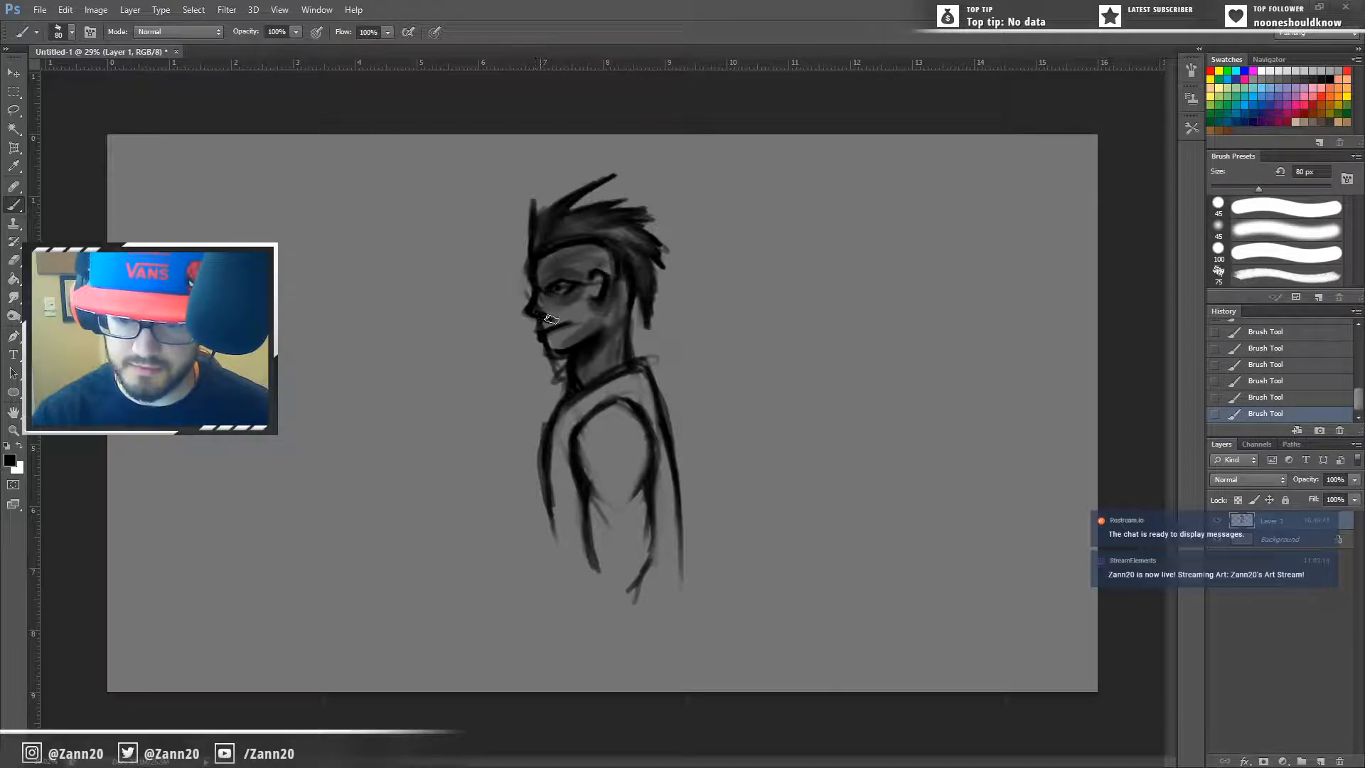
# Step: Undo the last face-shading strokes and shade from beside the nose down past the mouth to the chin
pyautogui.hotkey('ctrl', 'alt', 'z')
pyautogui.hotkey('ctrl', 'alt', 'z')
pyautogui.hotkey('ctrl', 'alt', 'z')
pyautogui.moveTo(550, 307); pyautogui.dragTo(552, 353)
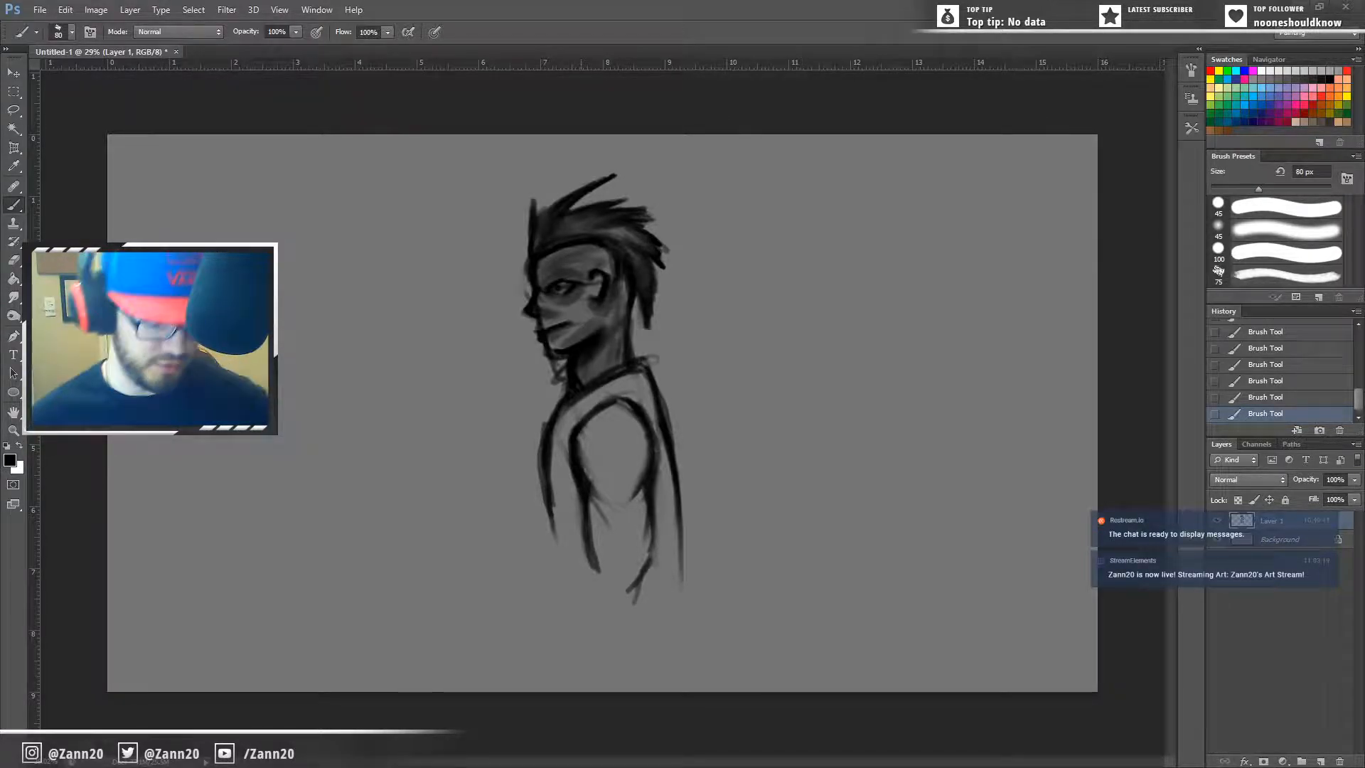
# Step: Sample the grey of the background and paint it lightly beside the nose, undoing unsatisfactory strokes
pyautogui.keyDown('alt'); pyautogui.click(719, 308); pyautogui.keyUp('alt')
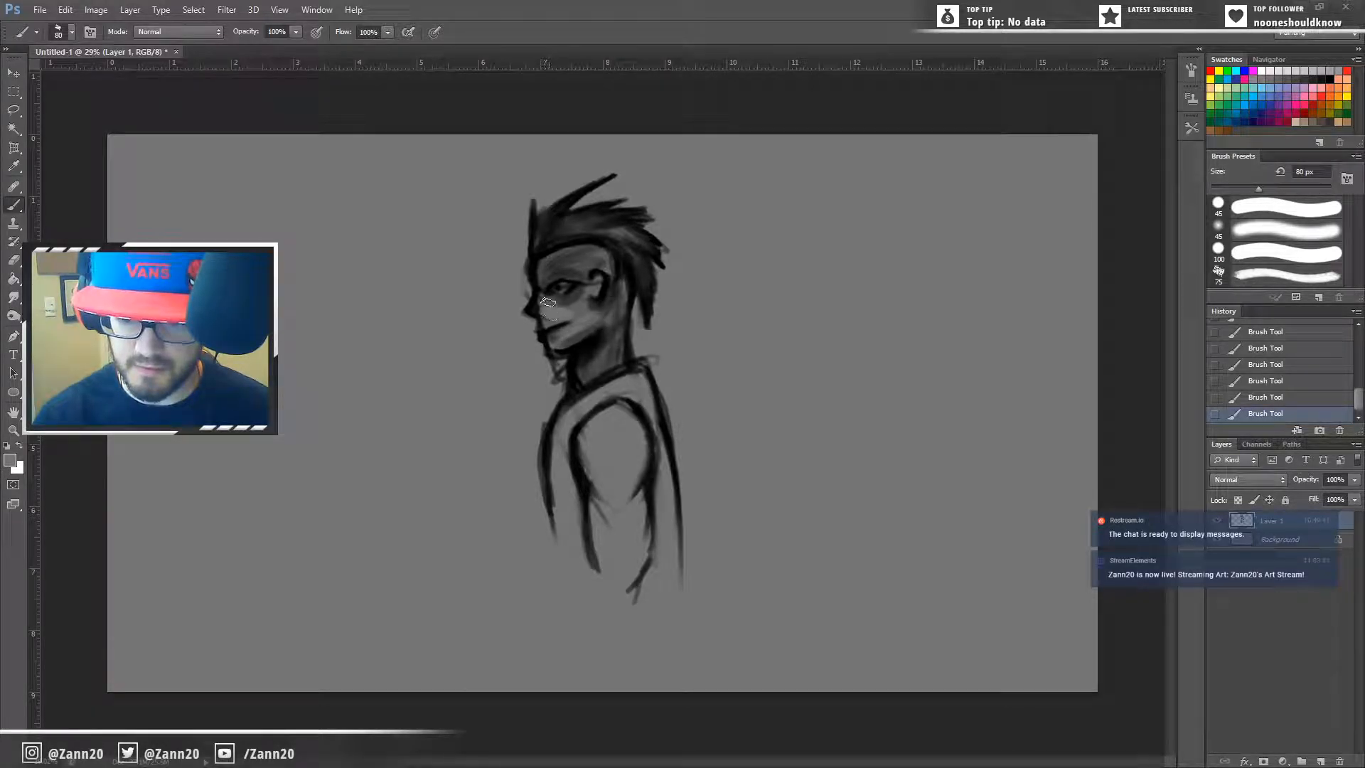
pyautogui.hotkey('ctrl', 'z')
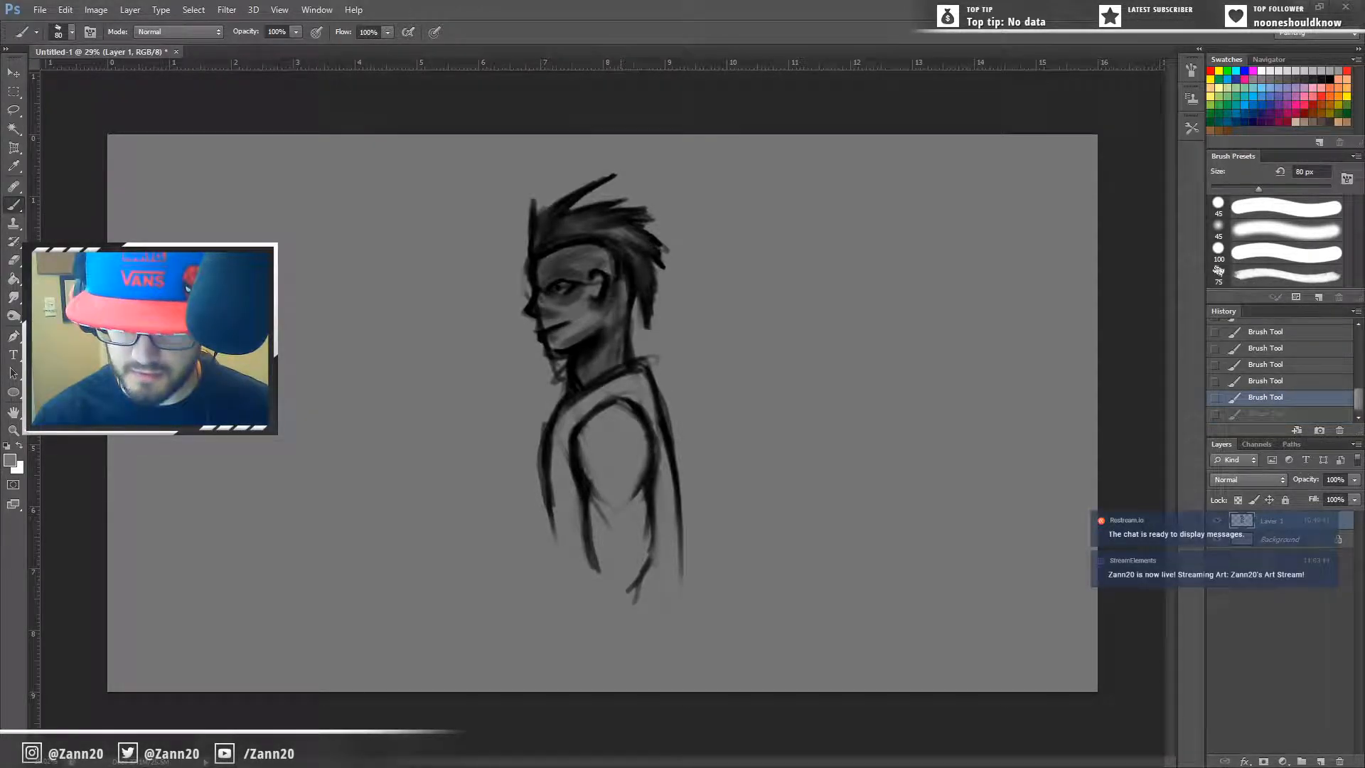
pyautogui.hotkey('ctrl', 'z')
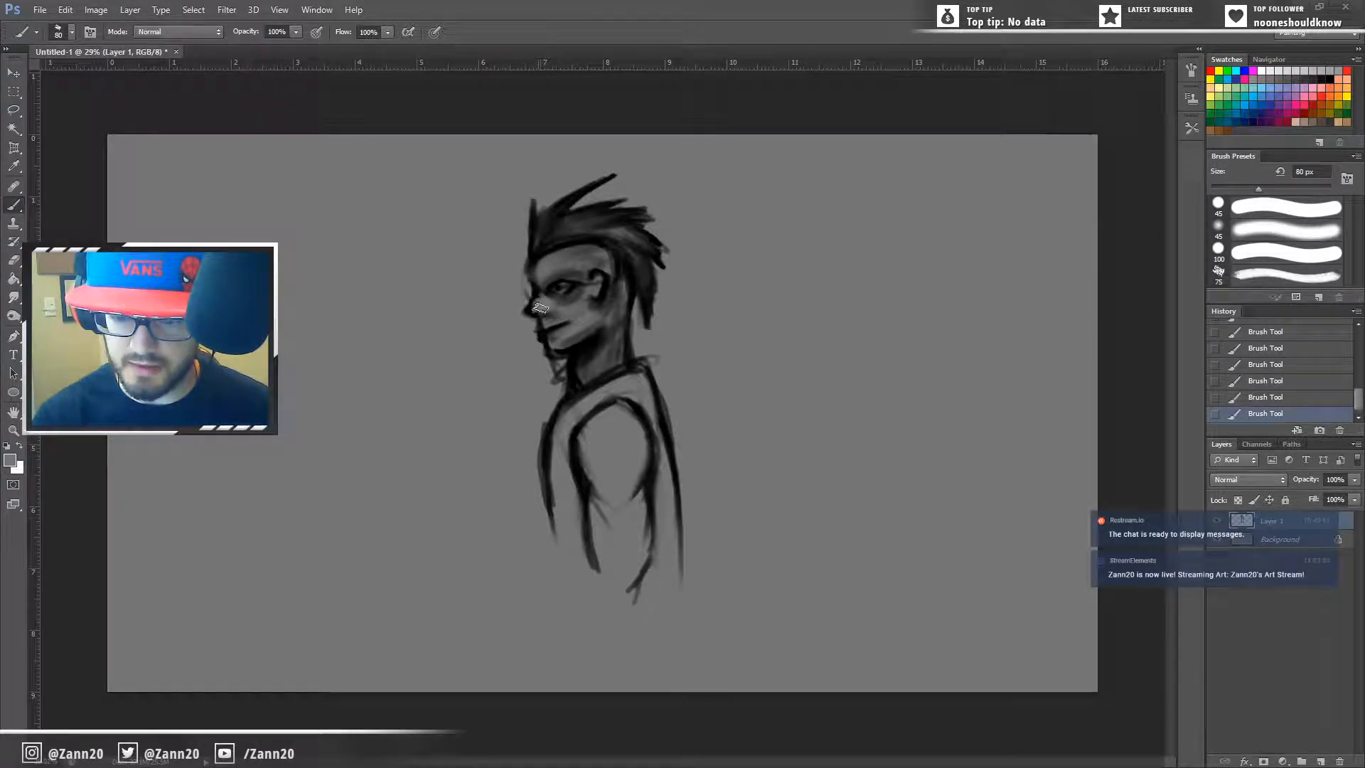
pyautogui.hotkey('ctrl', 'z')
pyautogui.moveTo(544, 292); pyautogui.dragTo(536, 307)
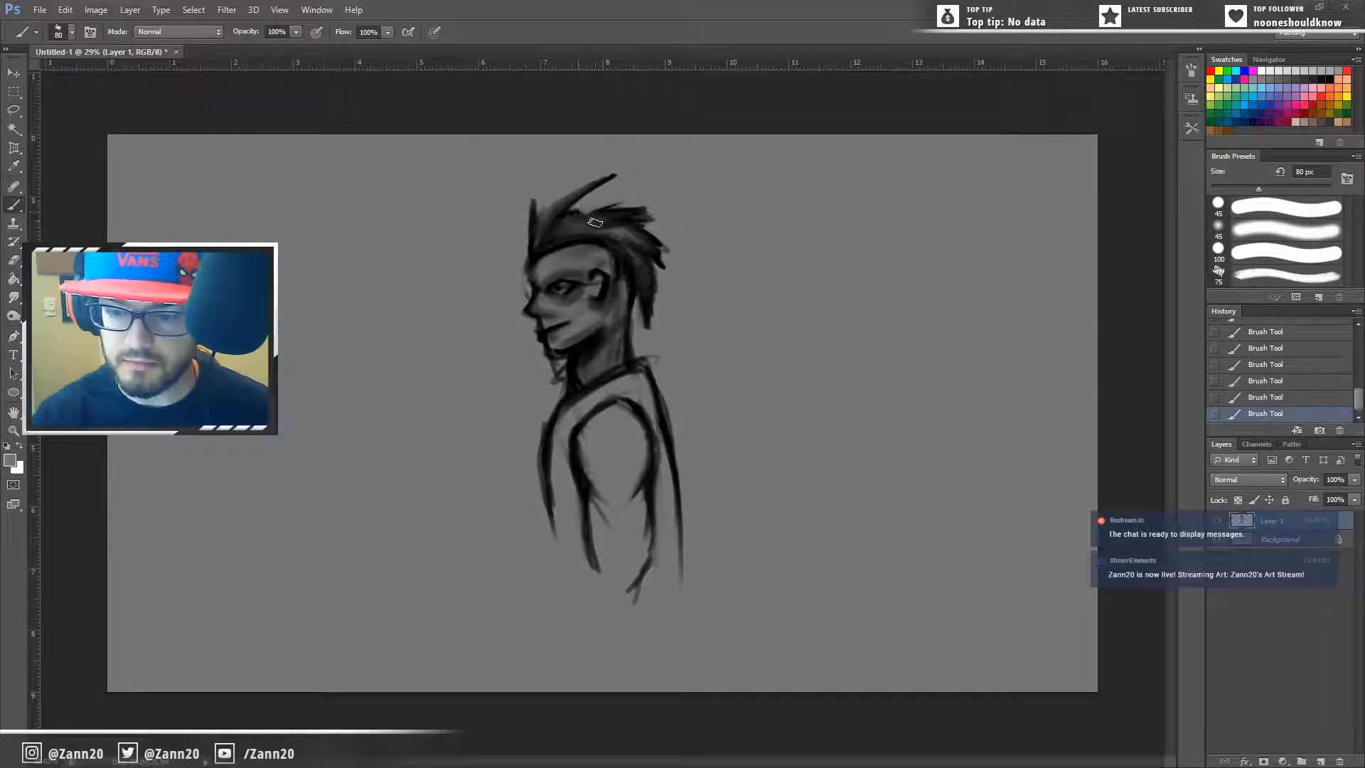
# Step: Work lighter grey strands into the dark hair, undoing the unwanted strokes
pyautogui.hotkey('ctrl', 'z')
pyautogui.hotkey('ctrl', 'z')
pyautogui.hotkey('ctrl', 'z')
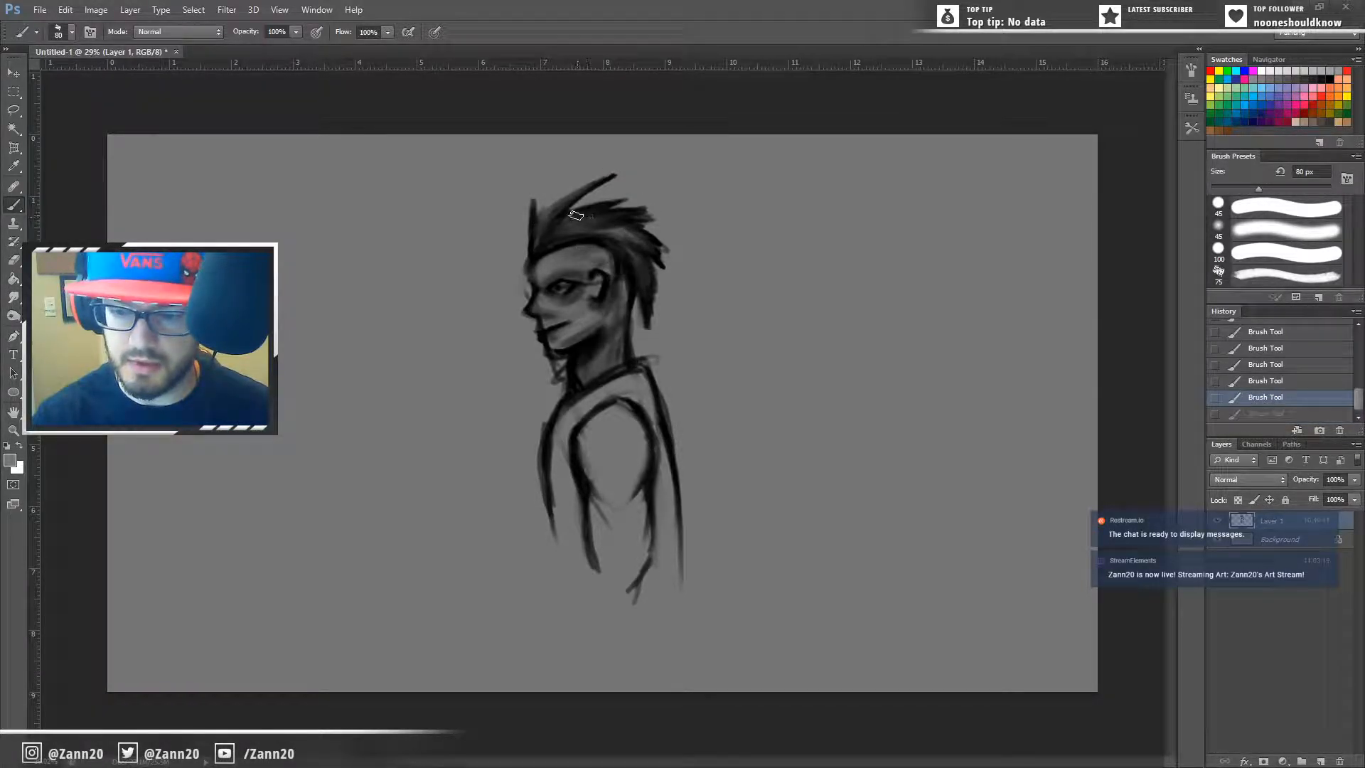
pyautogui.hotkey('ctrl', 'z')
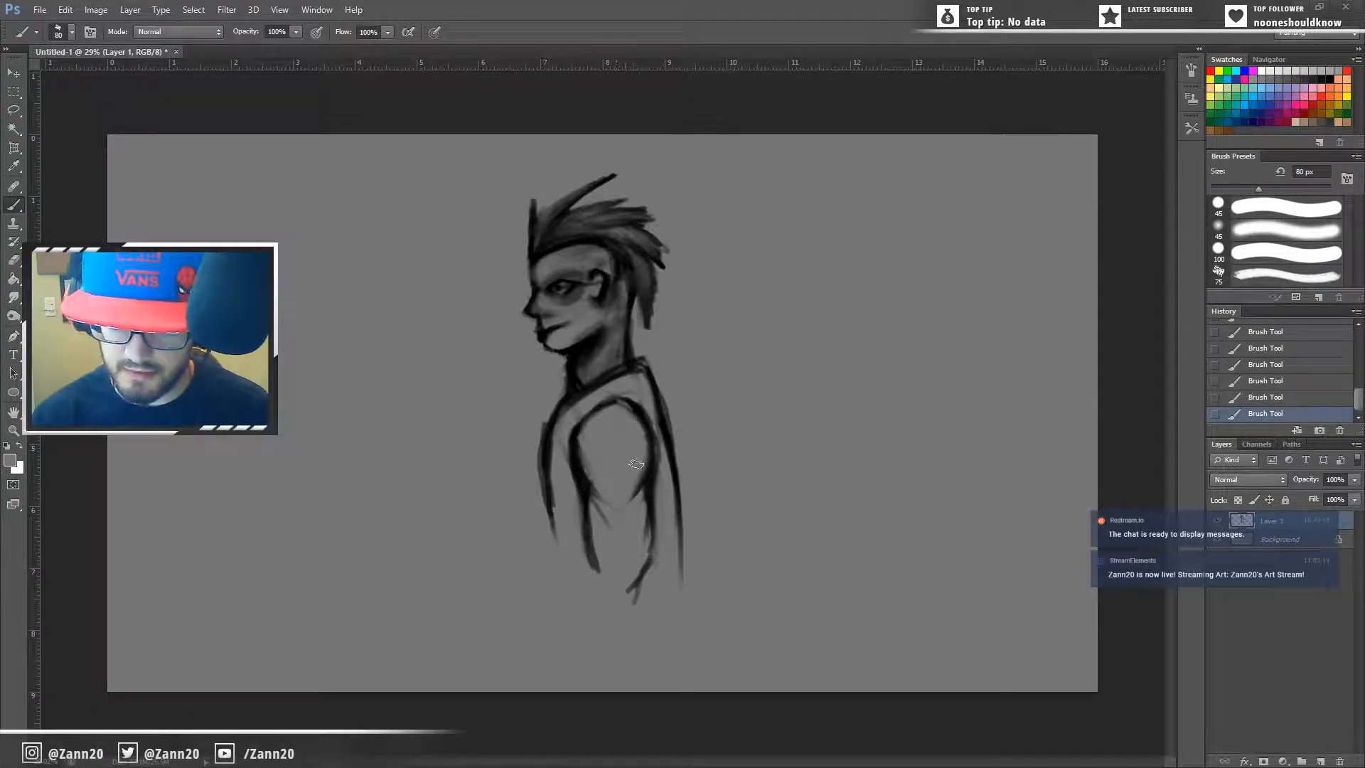
# Step: Paint grey over the stray sketch lines inside the shoulder and upper arm
pyautogui.moveTo(593, 449); pyautogui.dragTo(612, 503)
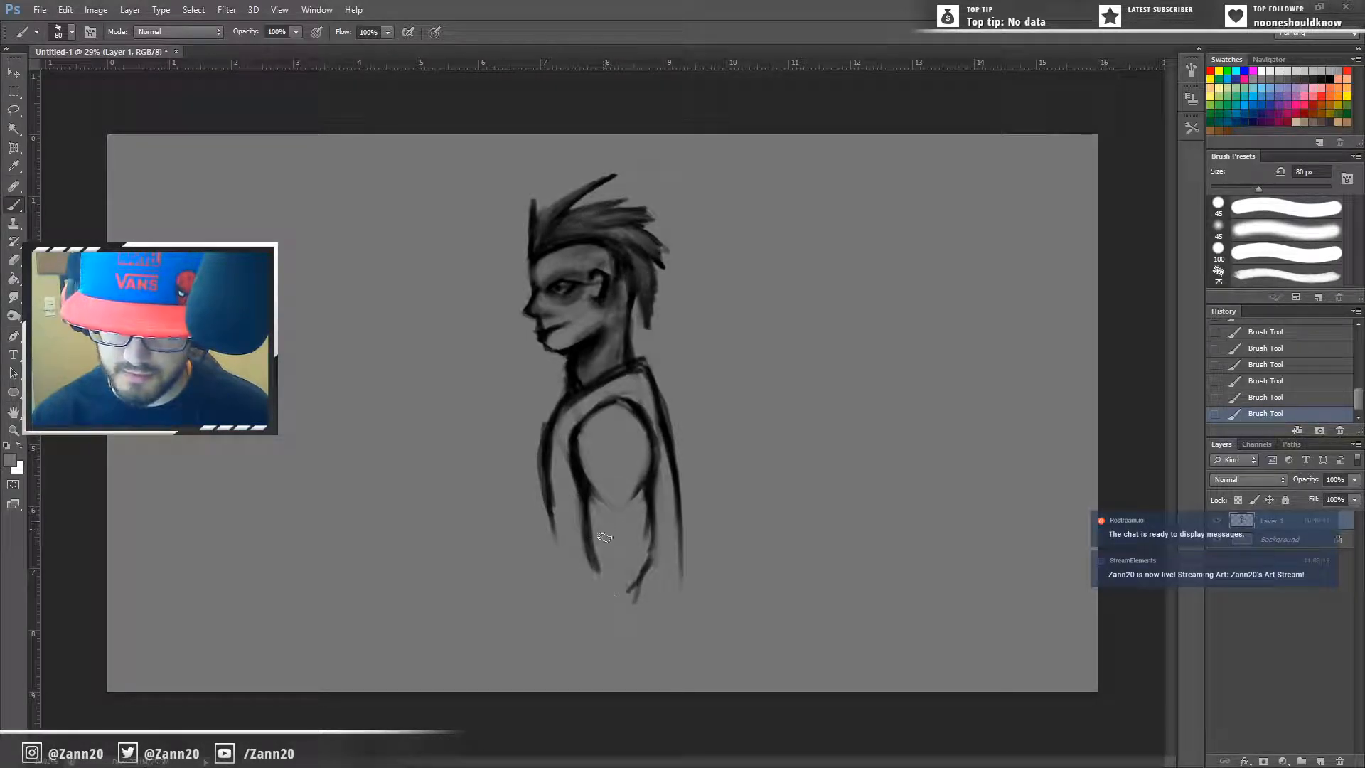
# Step: Paint grey over the stray lines of the lower arm and erase the dark lines around the eye and brow
pyautogui.moveTo(598, 519); pyautogui.dragTo(599, 561)
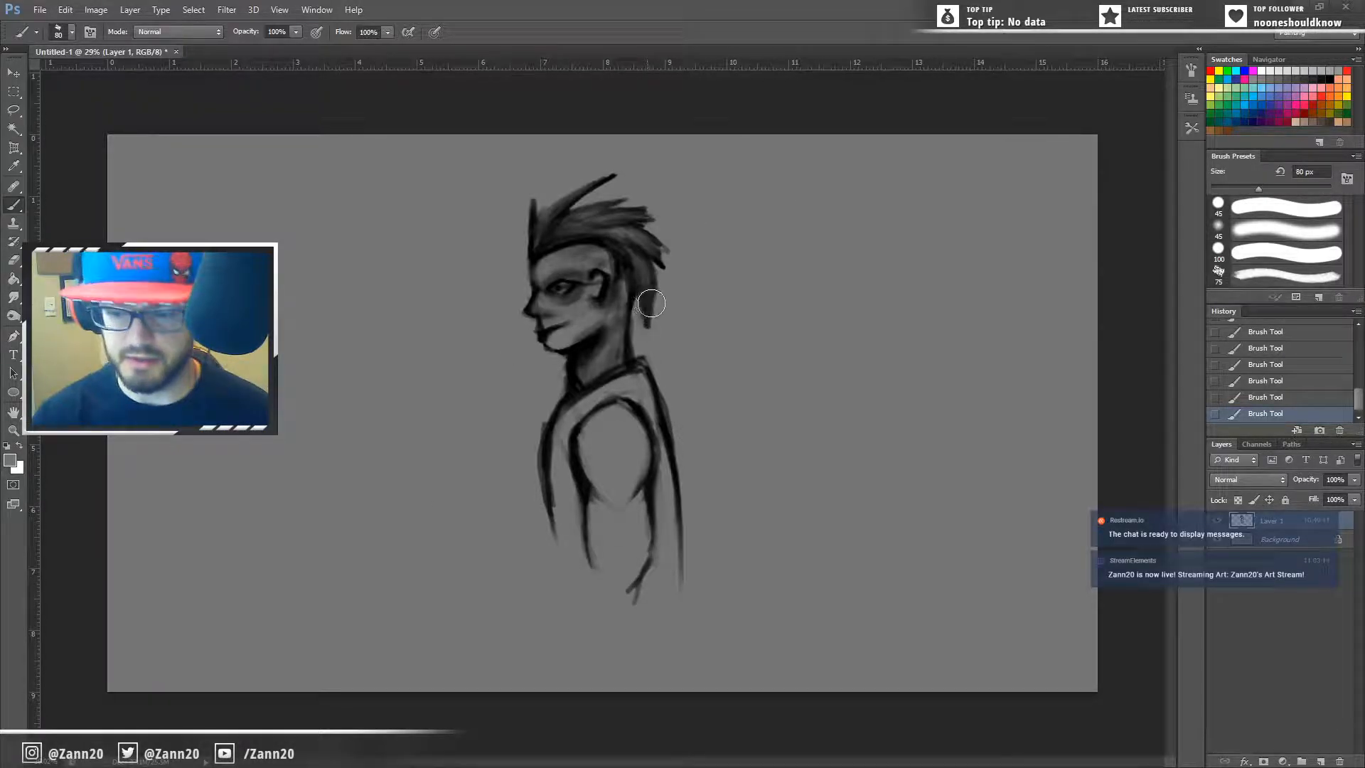
pyautogui.moveTo(553, 267)
pyautogui.mouseDown()
pyautogui.moveTo(587, 254)
pyautogui.moveTo(550, 270)
pyautogui.moveTo(584, 259)
pyautogui.moveTo(551, 270)
pyautogui.moveTo(582, 259)
pyautogui.moveTo(553, 269)
pyautogui.moveTo(591, 285)
pyautogui.moveTo(555, 343)
pyautogui.moveTo(558, 313)
pyautogui.mouseUp()
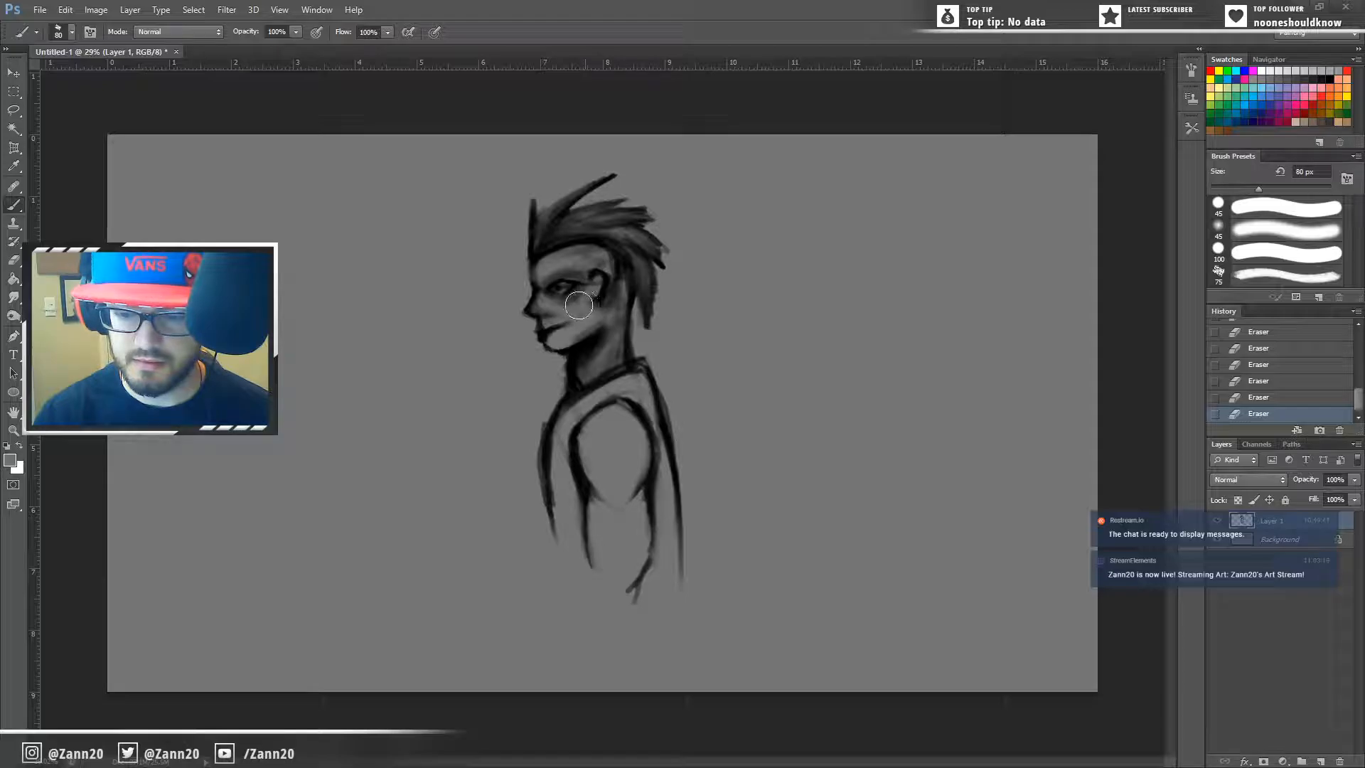
pyautogui.moveTo(567, 267)
pyautogui.mouseDown()
pyautogui.moveTo(546, 273)
pyautogui.moveTo(593, 258)
pyautogui.moveTo(525, 312)
pyautogui.moveTo(554, 294)
pyautogui.mouseUp()
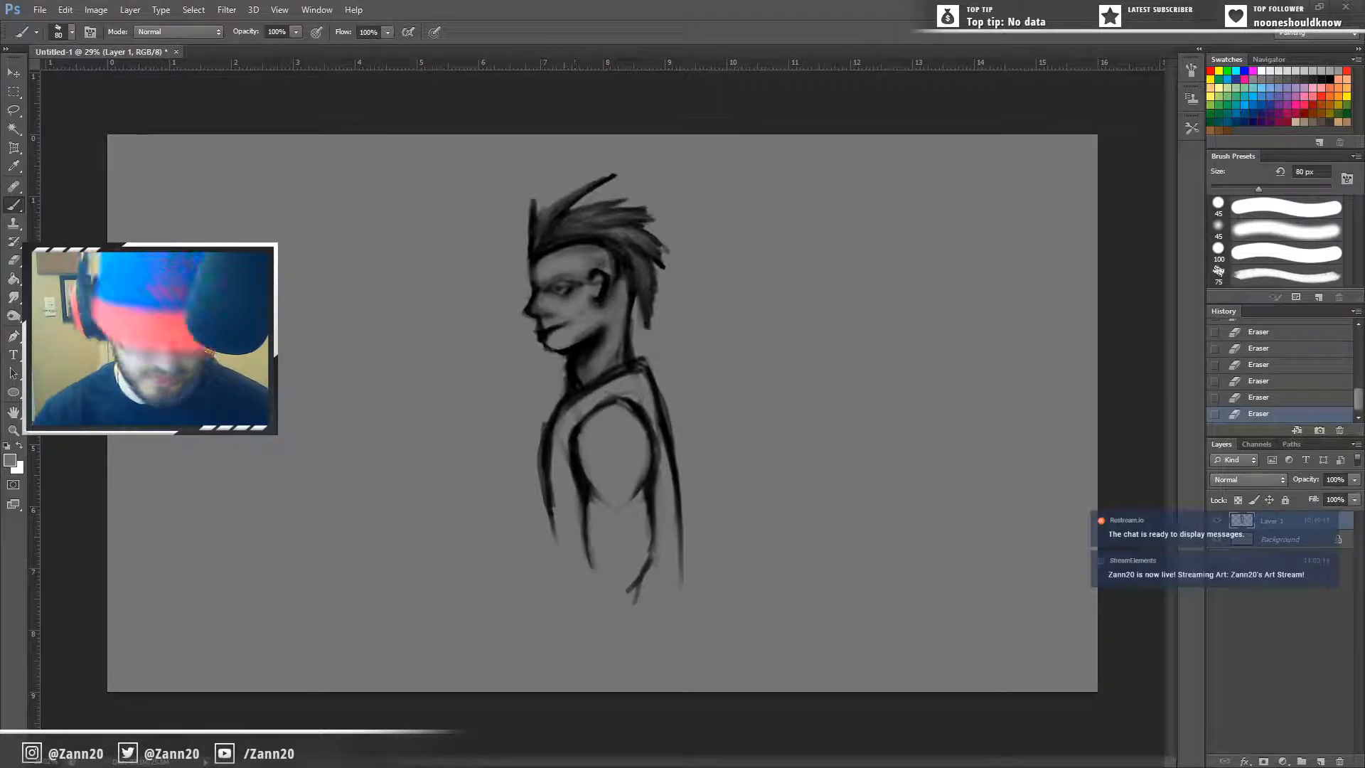
# Step: Sample black from the line art, try eye and eyebrow strokes with a 25 px brush, and undo the last ones
pyautogui.keyDown('alt'); pyautogui.click(573, 356); pyautogui.keyUp('alt')
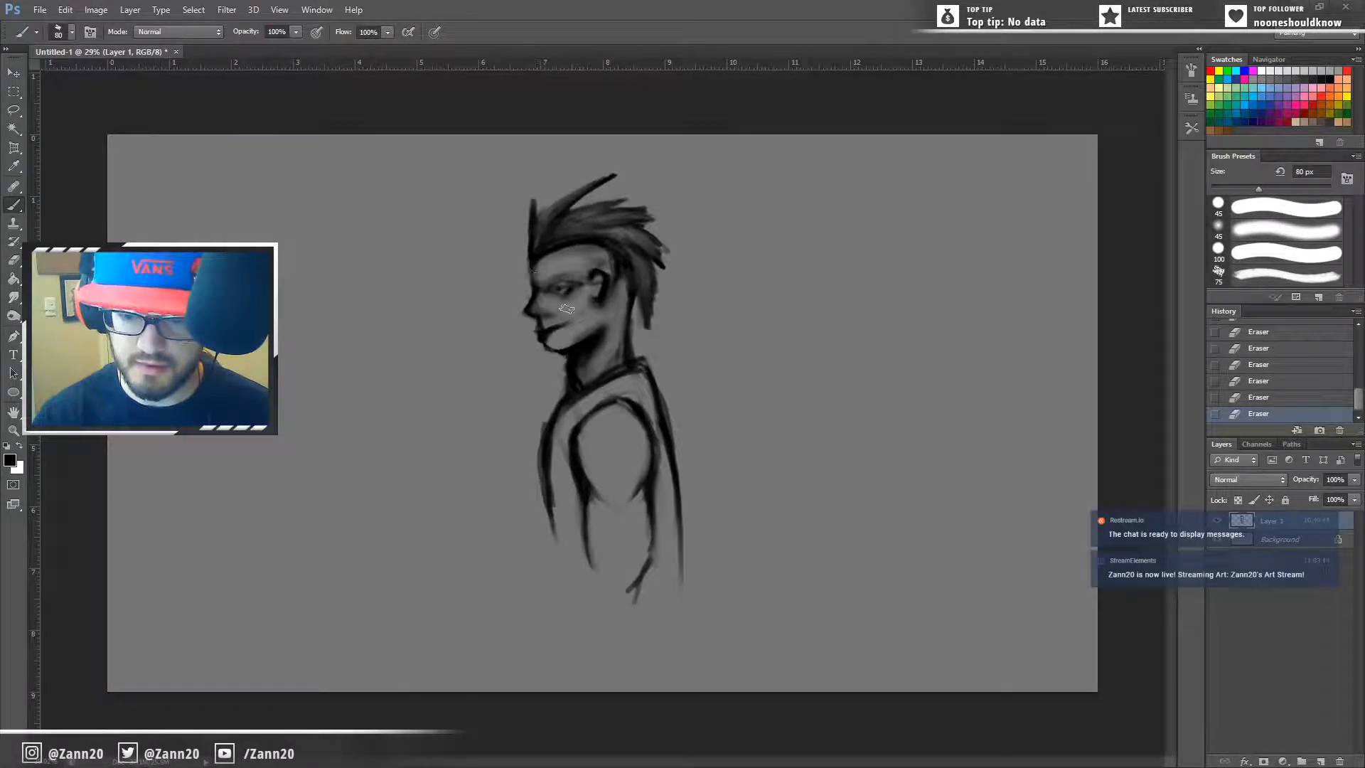
pyautogui.moveTo(566, 279)
pyautogui.mouseDown()
pyautogui.moveTo(546, 285)
pyautogui.moveTo(581, 293)
pyautogui.moveTo(572, 286)
pyautogui.mouseUp()
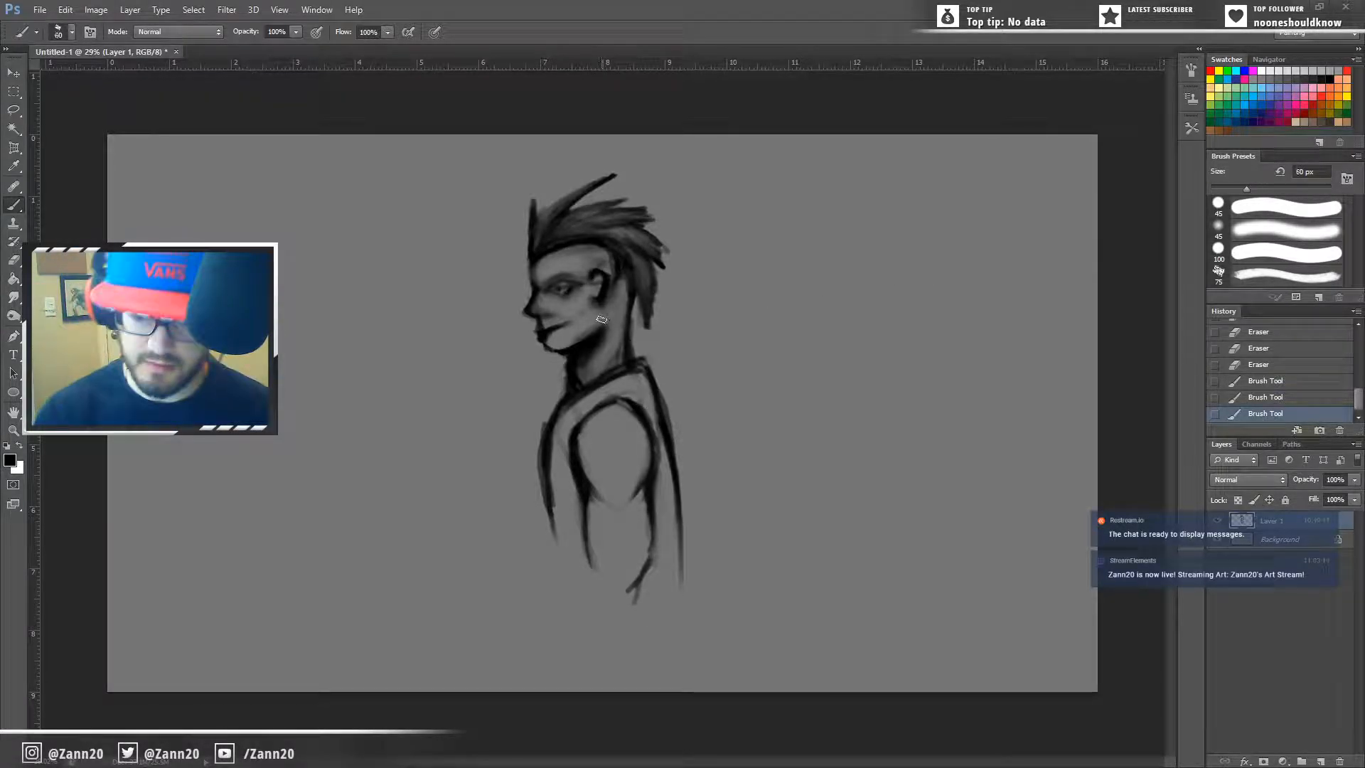
pyautogui.moveTo(549, 274); pyautogui.dragTo(565, 268)
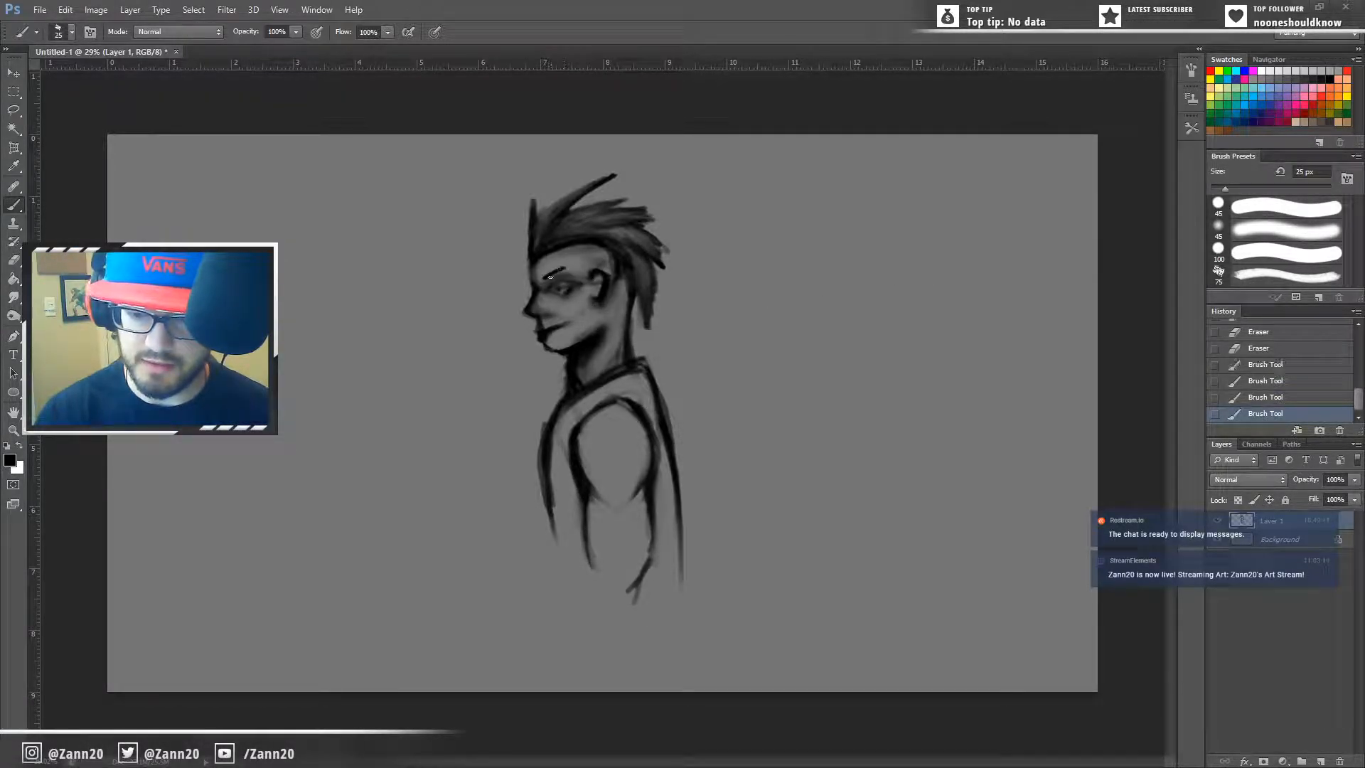
pyautogui.press('ctrl')
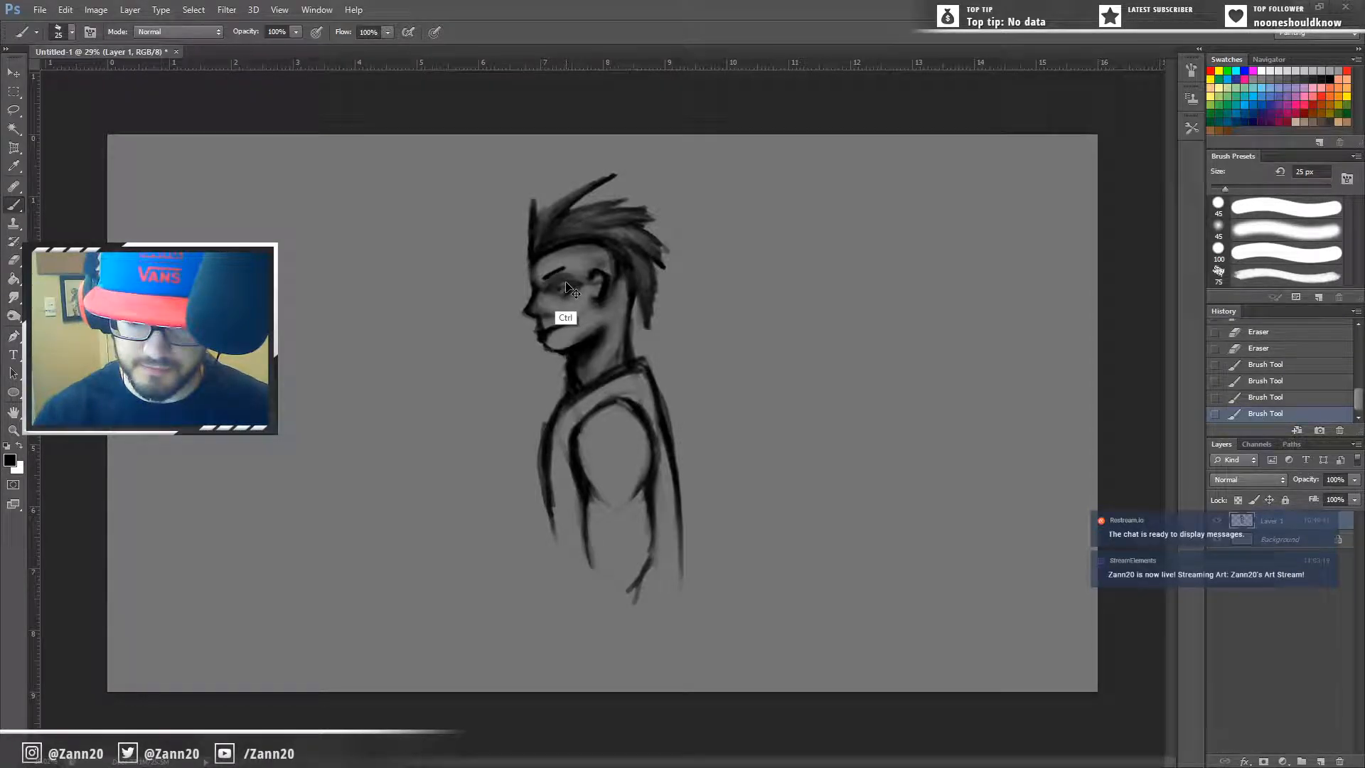
pyautogui.hotkey('ctrl', 'alt', 'z')
pyautogui.hotkey('ctrl', 'alt', 'z')
pyautogui.hotkey('ctrl', 'alt', 'z')
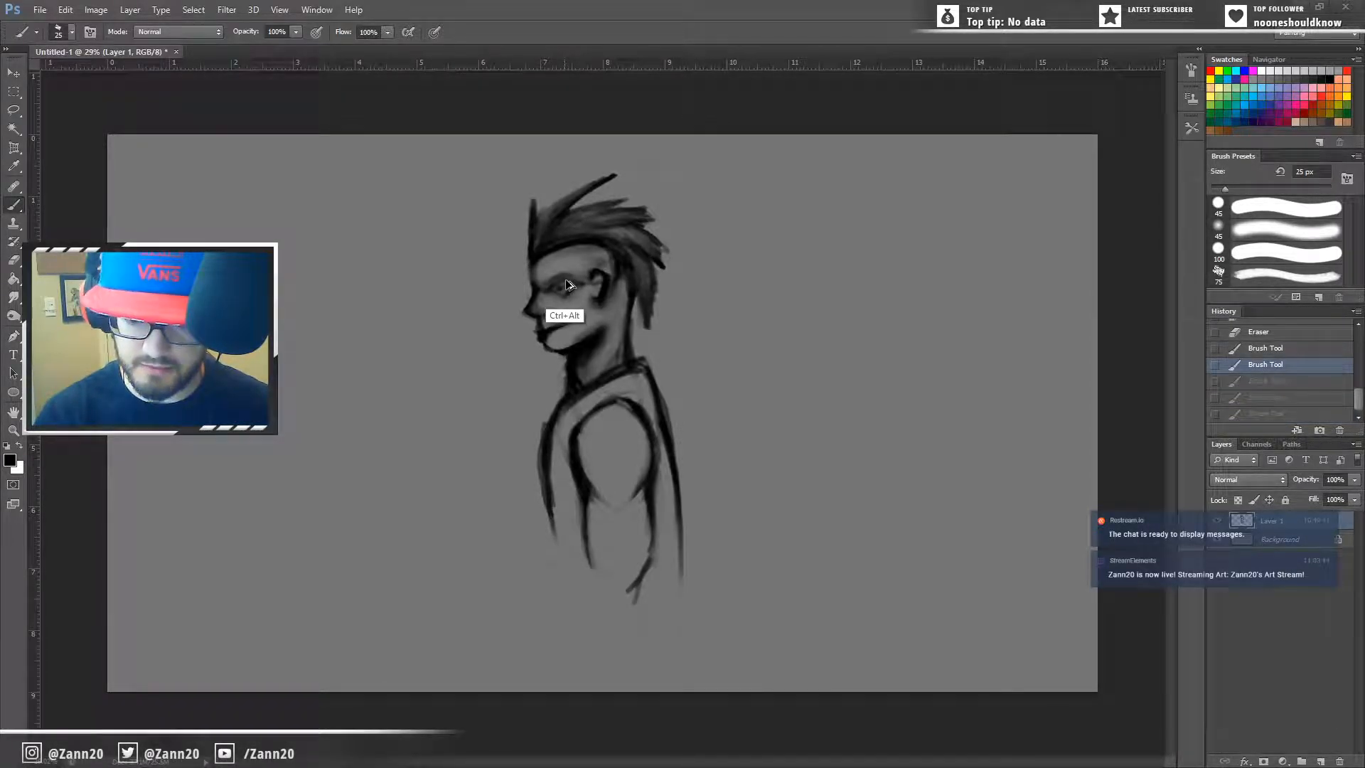
# Step: Darken the outline and pupil of the eye with fine black strokes, varying the brush size between 9 and 35 px
pyautogui.moveTo(560, 292)
pyautogui.mouseDown()
pyautogui.moveTo(573, 283)
pyautogui.moveTo(543, 287)
pyautogui.moveTo(575, 284)
pyautogui.mouseUp()
pyautogui.press('[')
pyautogui.press(']')
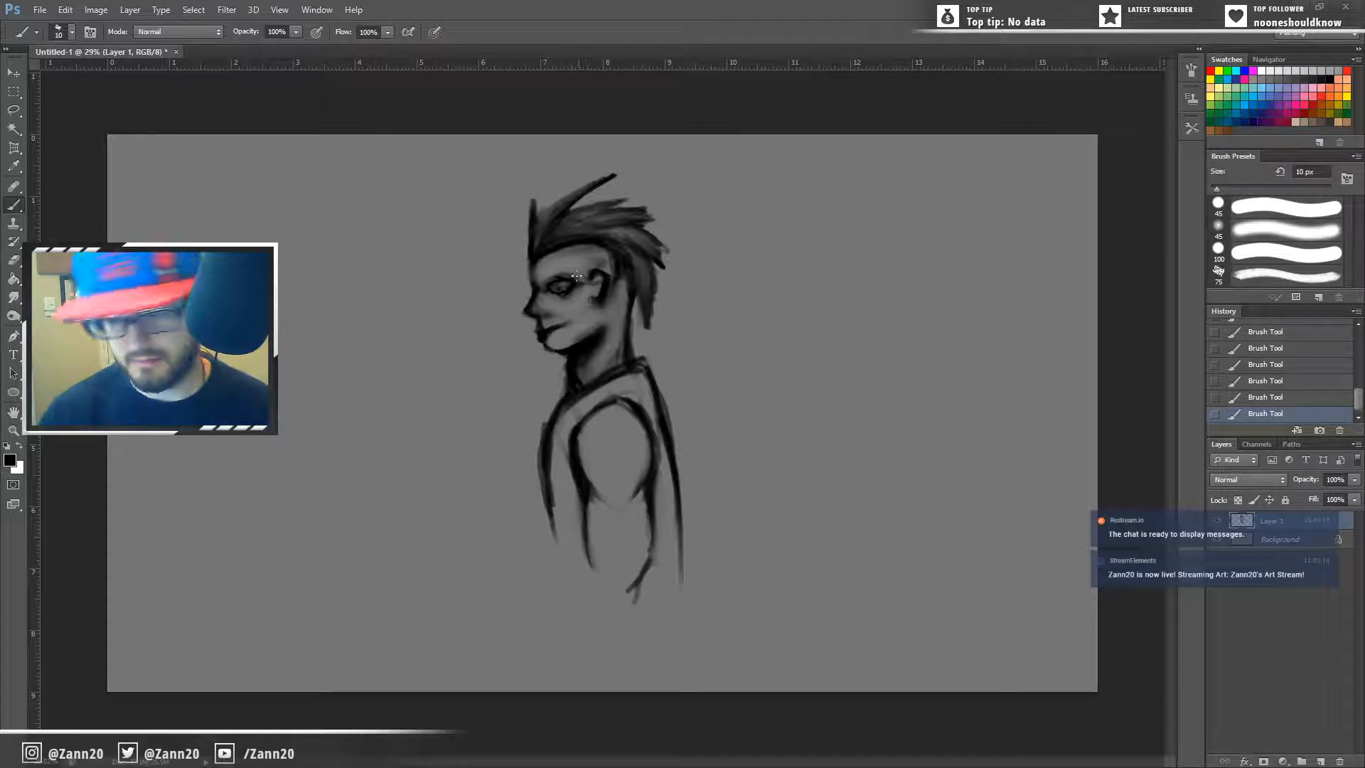
pyautogui.press('[')
pyautogui.press('[')
pyautogui.press('[')
pyautogui.press('[')
pyautogui.press('[')
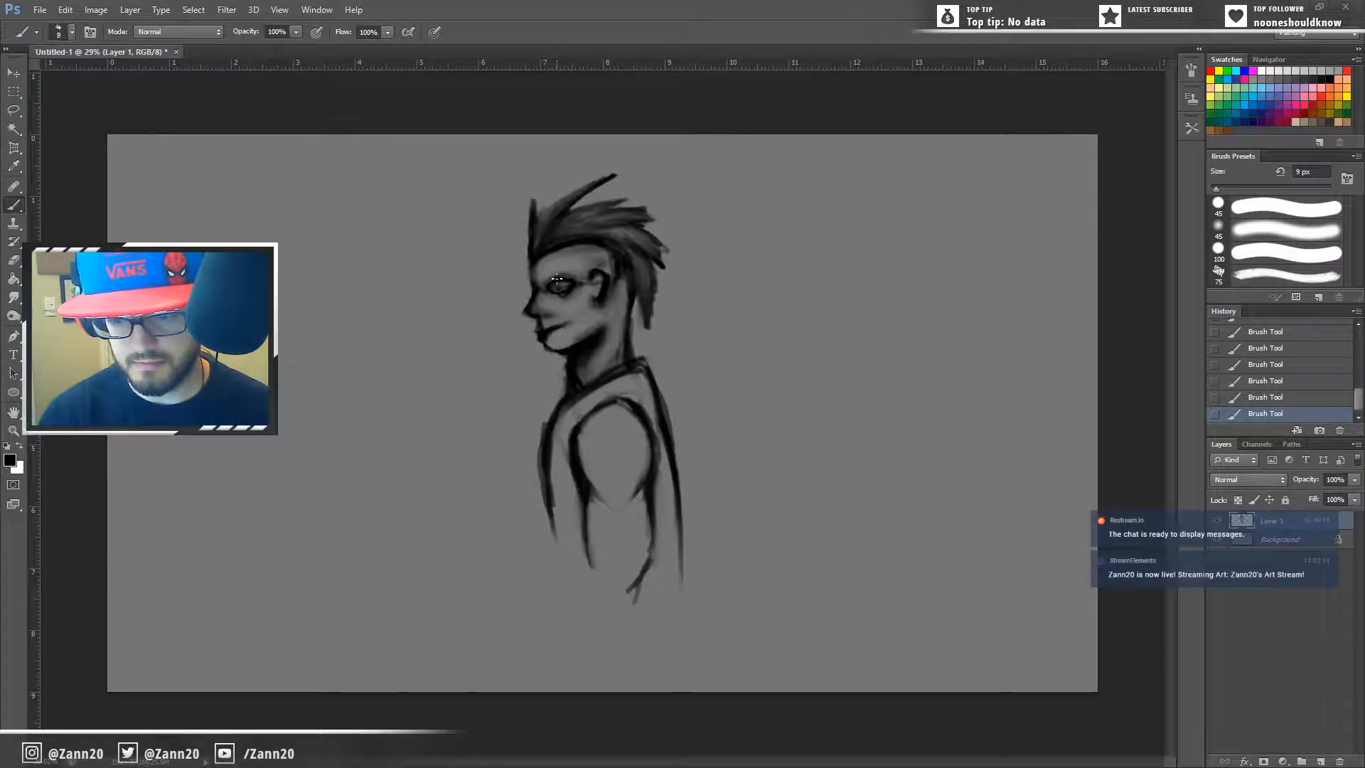
pyautogui.press(']')
pyautogui.press(']')
pyautogui.press(']')
pyautogui.press(']')
pyautogui.press(']')
pyautogui.press(']')
pyautogui.press(']')
pyautogui.press(']')
pyautogui.press(']')
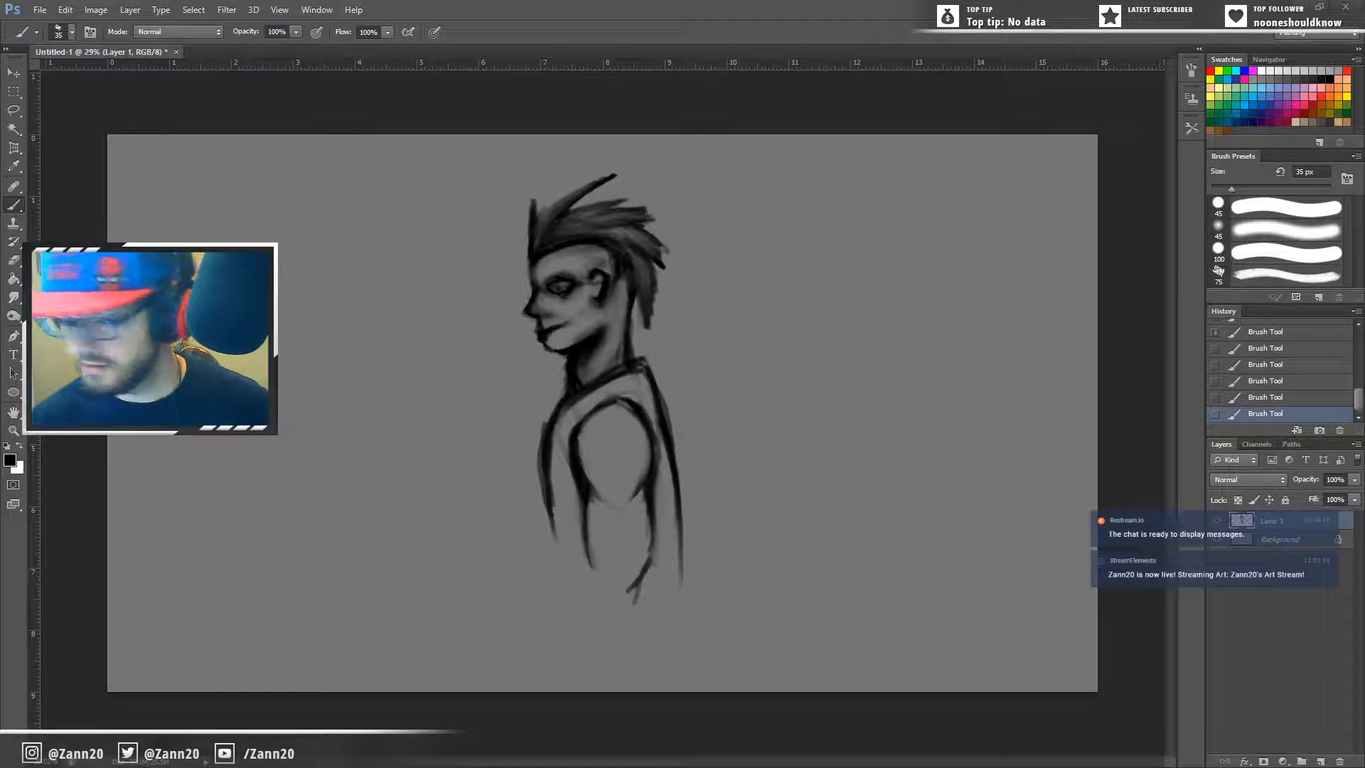
# Step: Revert the drawing to the earliest brush stroke recorded in the history
pyautogui.scroll(5, 1217, 342)
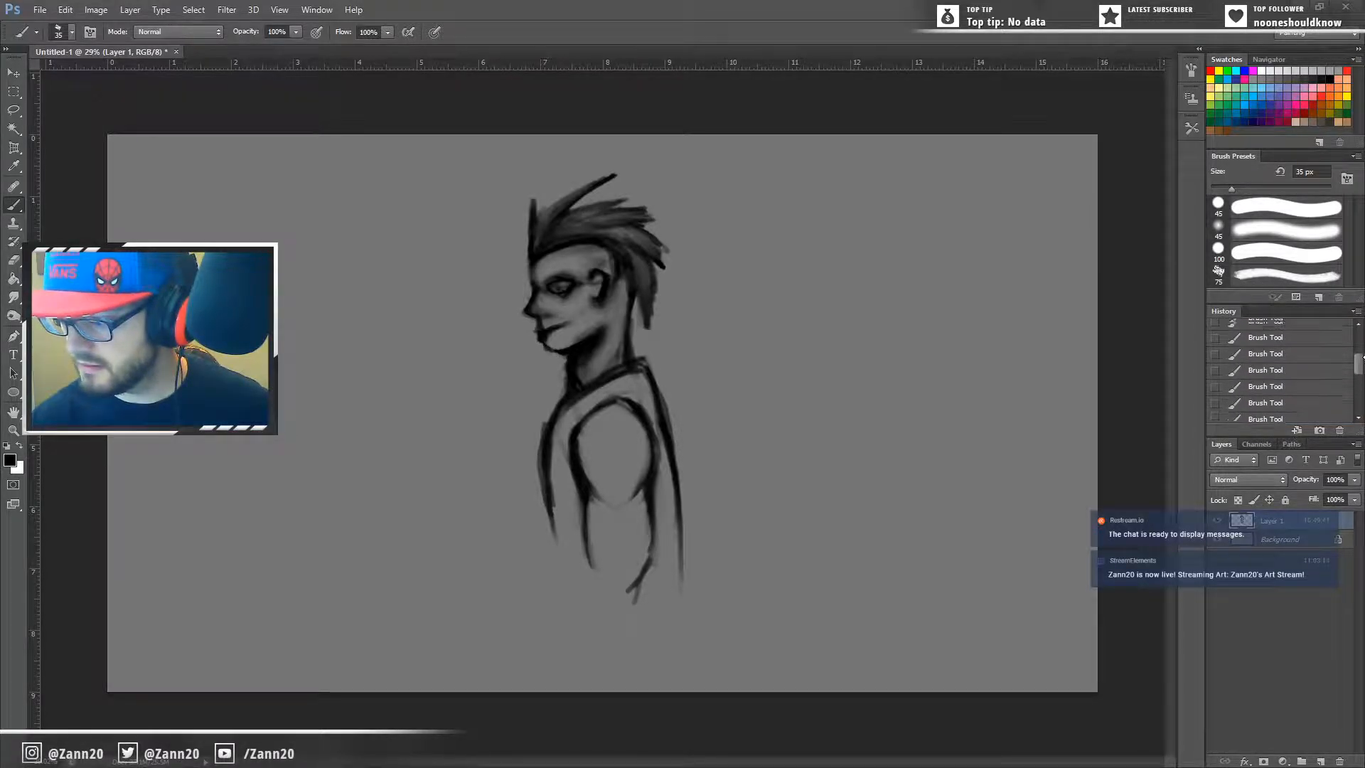
pyautogui.click(1216, 334)
pyautogui.moveTo(1357, 353); pyautogui.dragTo(1357, 335)
pyautogui.click(1216, 346)
pyautogui.click(1248, 348)
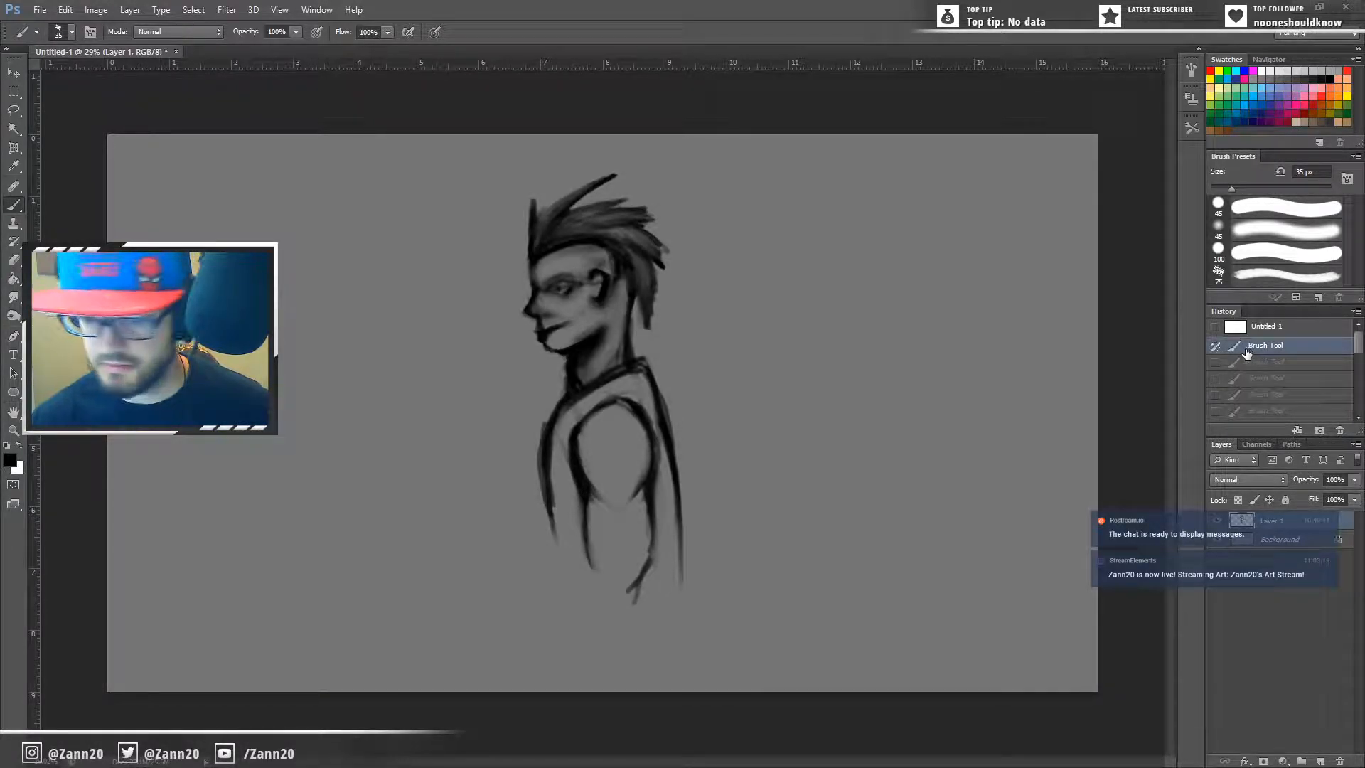
pyautogui.click(1253, 377)
pyautogui.click(1253, 361)
pyautogui.click(1251, 345)
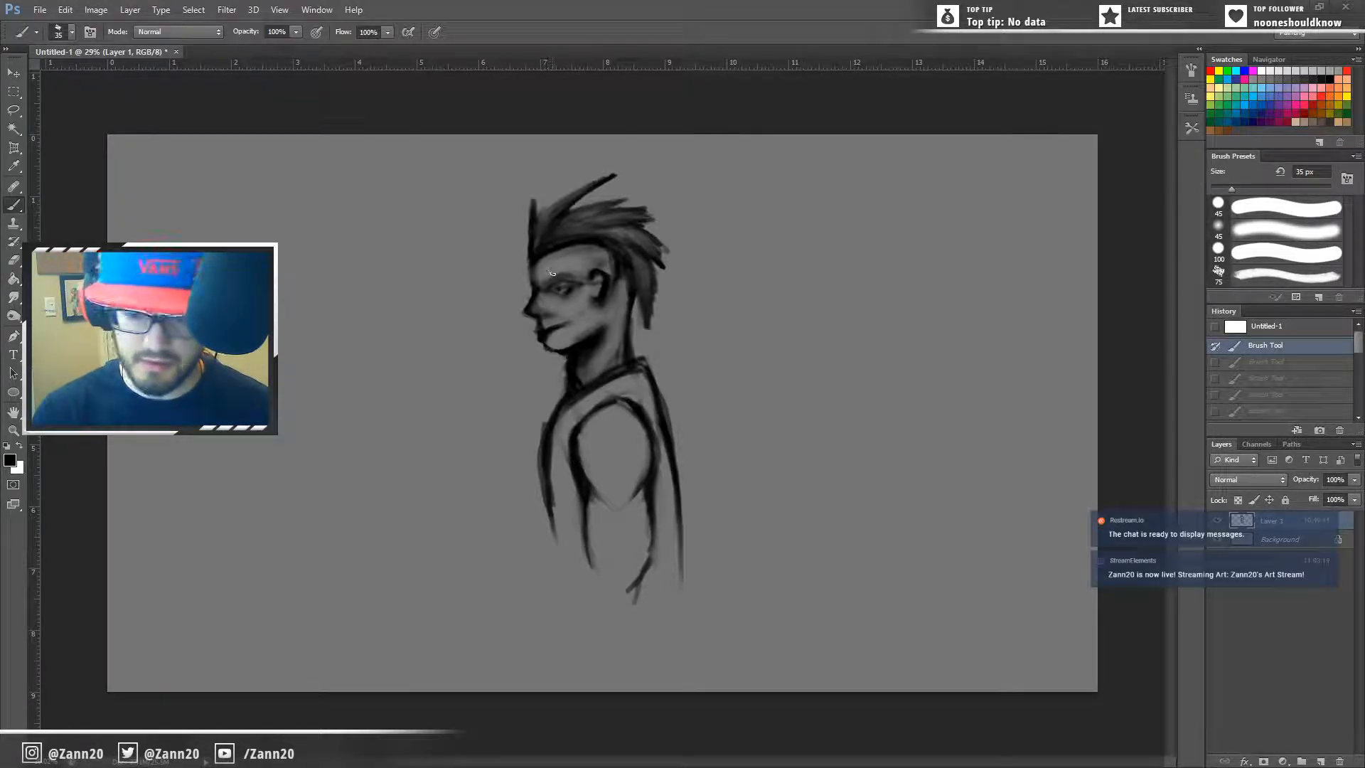
# Step: Redraw the eye in black with a 20 px brush and reinforce the chin outline
pyautogui.moveTo(563, 283); pyautogui.dragTo(565, 287)
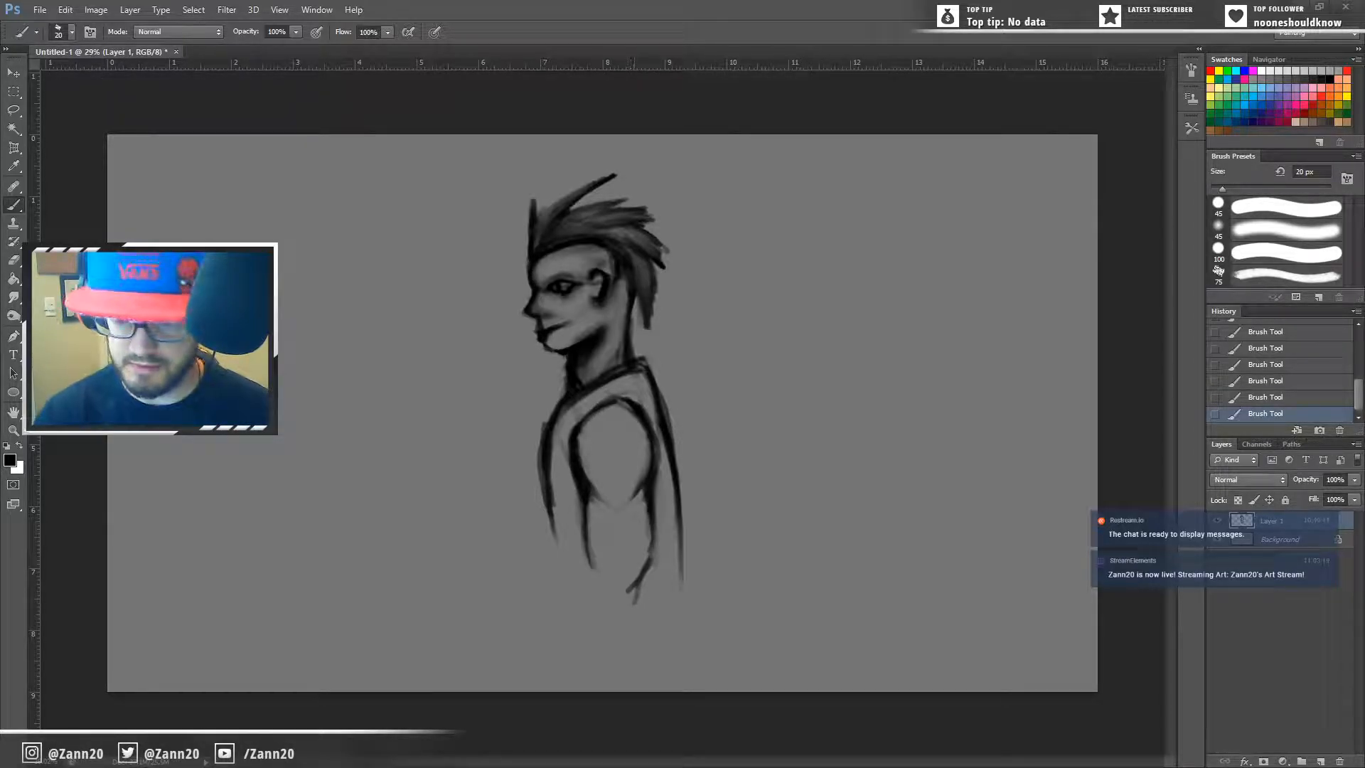
pyautogui.moveTo(545, 341)
pyautogui.mouseDown()
pyautogui.moveTo(580, 342)
pyautogui.moveTo(550, 352)
pyautogui.mouseUp()
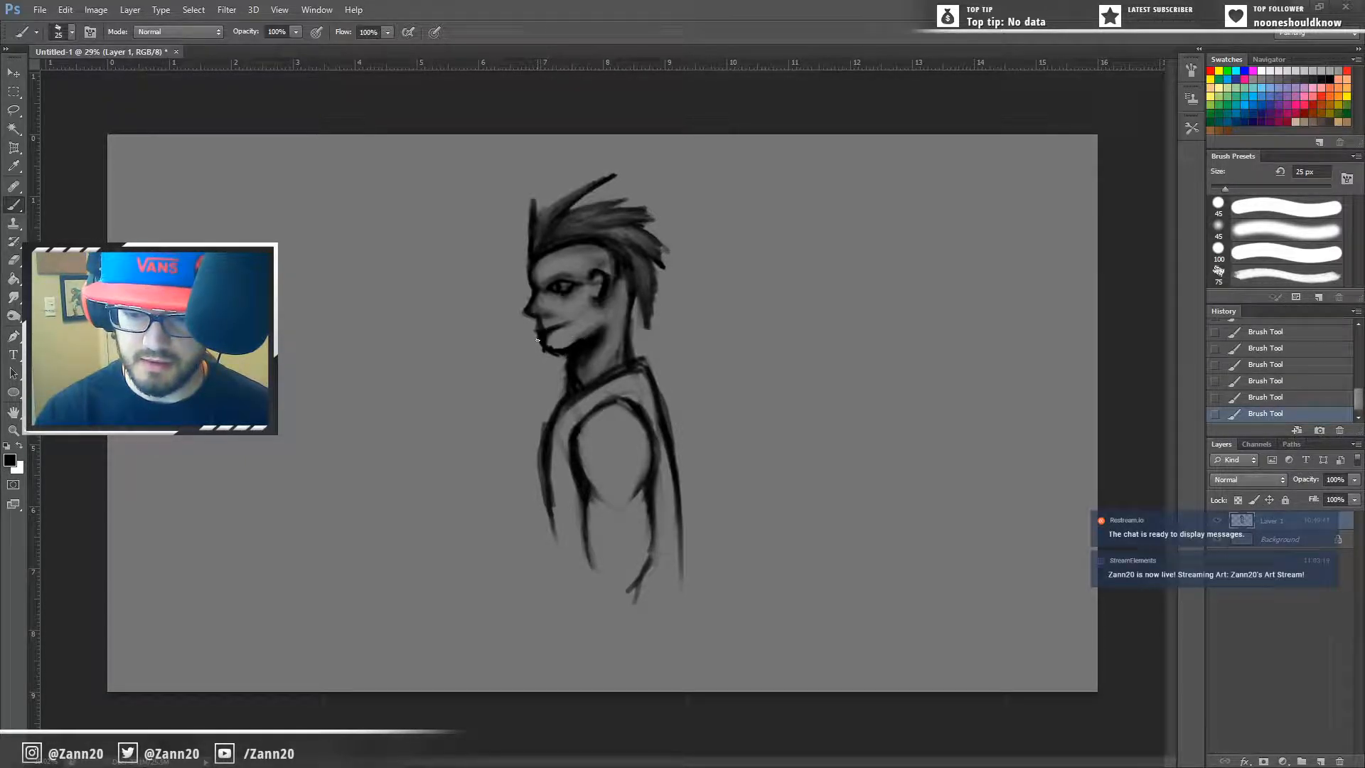
# Step: Erase the excess black along the outer edge of the lips and chin to clean up the profile
pyautogui.press('e')
pyautogui.moveTo(538, 335); pyautogui.dragTo(536, 347)
pyautogui.press('b')
pyautogui.press('[')
pyautogui.press('[')
pyautogui.press('[')
pyautogui.press('[')
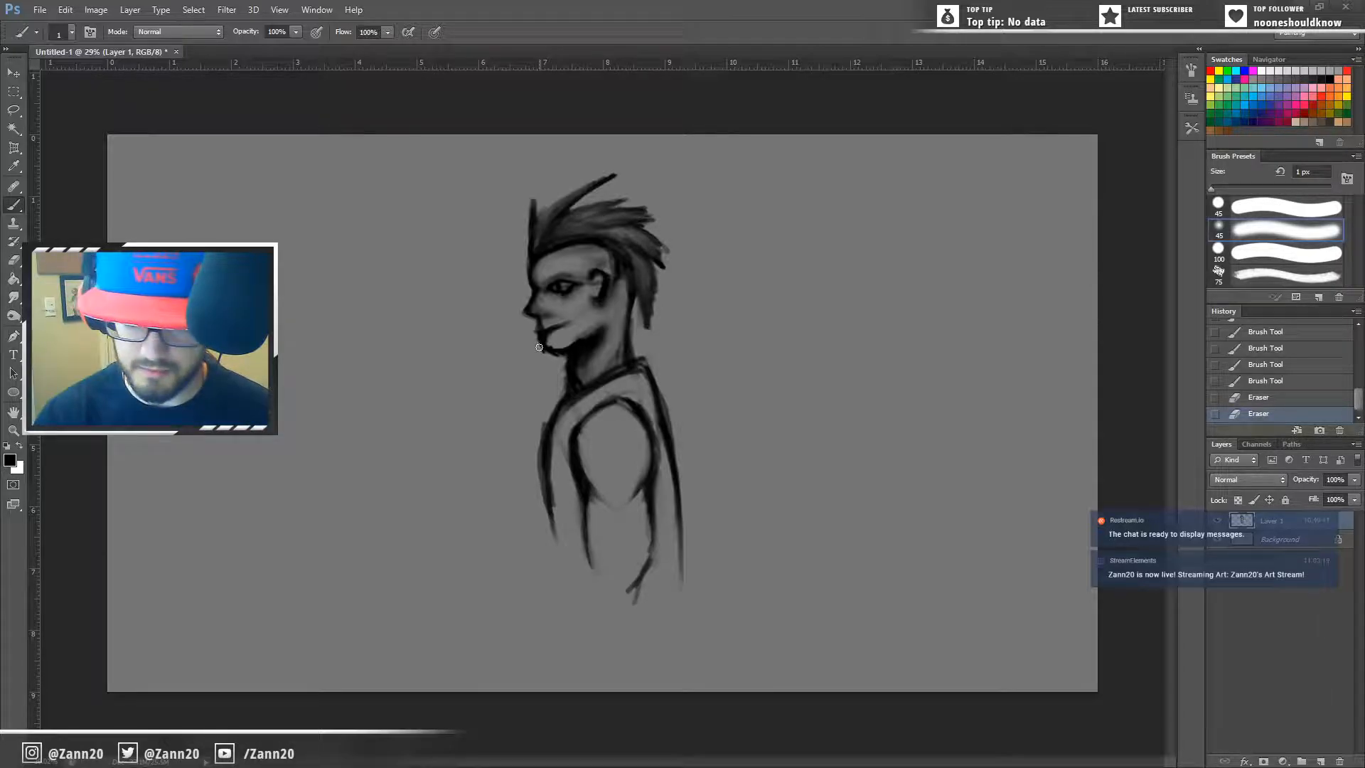
pyautogui.moveTo(537, 334)
pyautogui.mouseDown()
pyautogui.moveTo(533, 356)
pyautogui.moveTo(535, 337)
pyautogui.mouseUp()
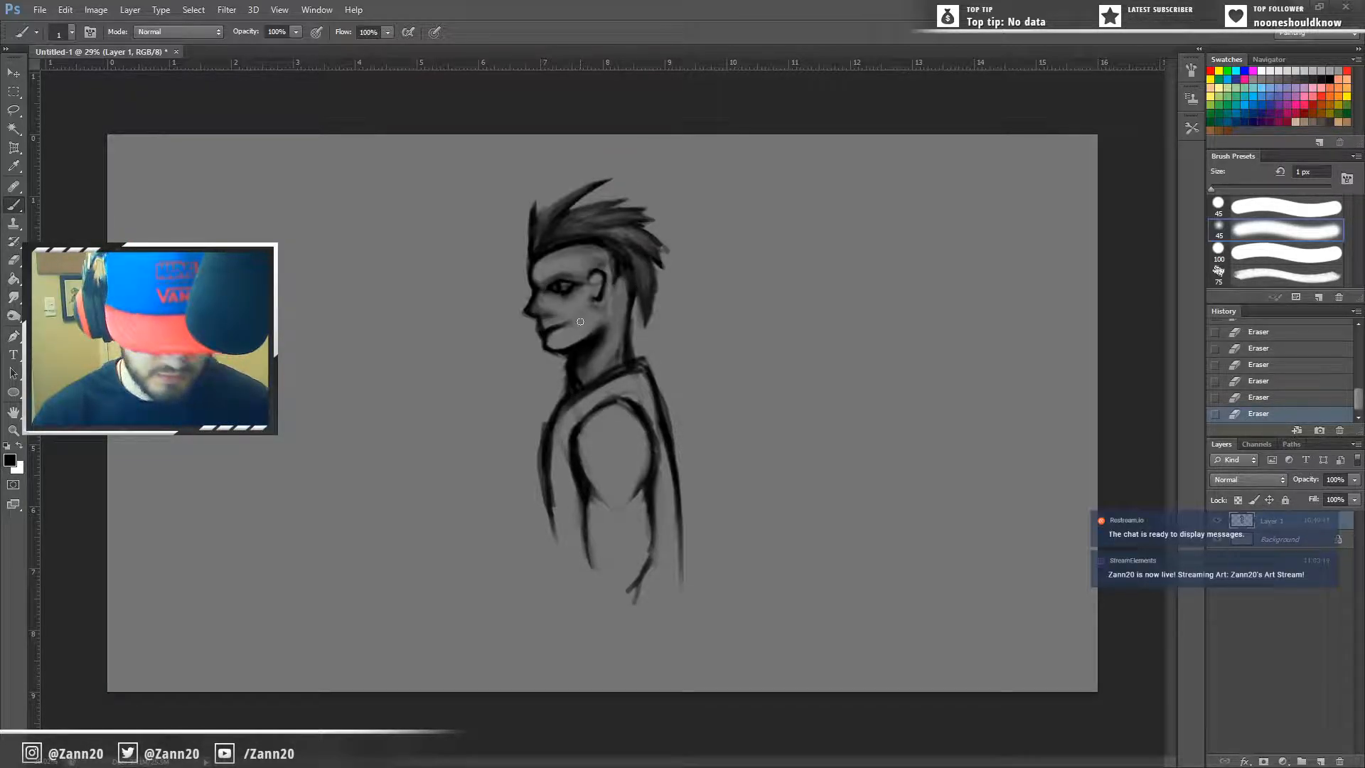
# Step: Paint the upper eyelid and eyebrow in black, enlarging the brush gradually from 3 px to 20 px
pyautogui.moveTo(558, 276); pyautogui.dragTo(555, 277)
pyautogui.press(']')
pyautogui.press(']')
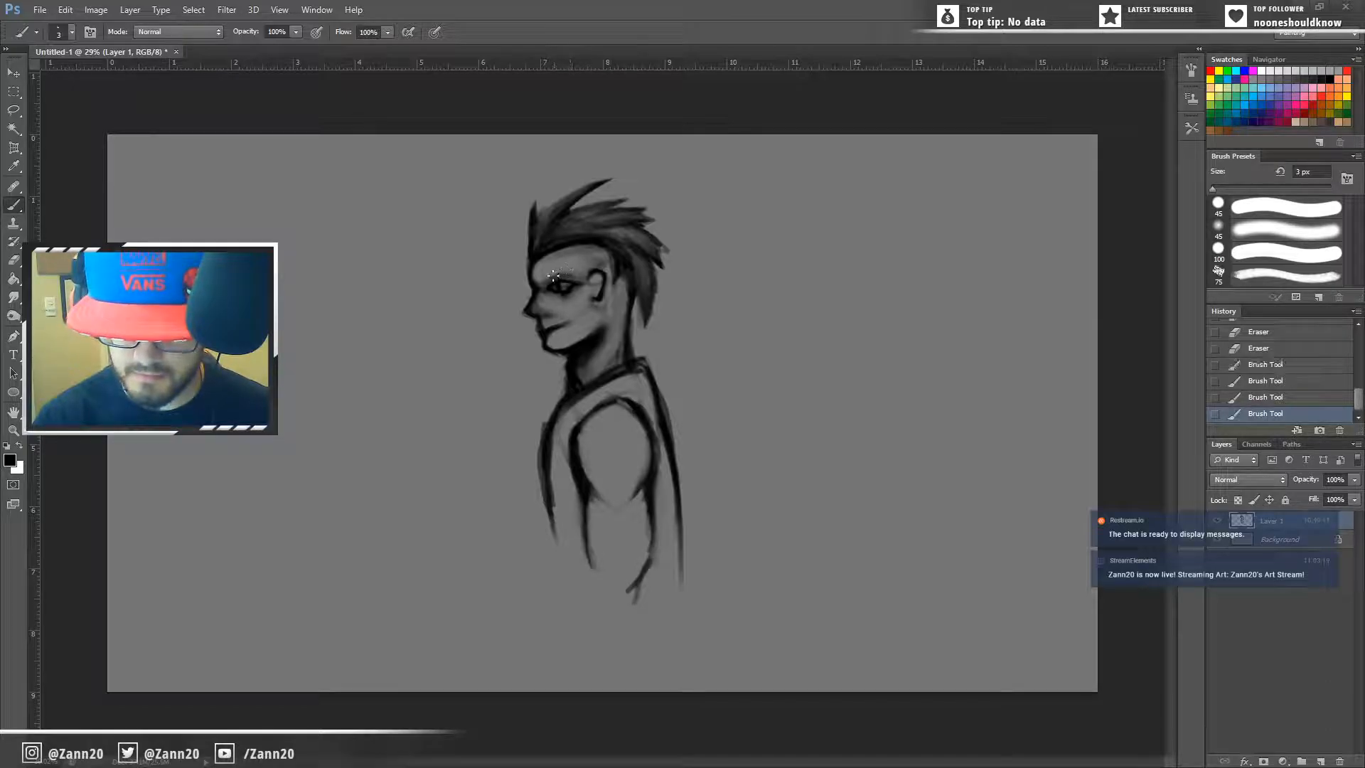
pyautogui.press(']')
pyautogui.press(']')
pyautogui.press(']')
pyautogui.moveTo(549, 278); pyautogui.dragTo(559, 279)
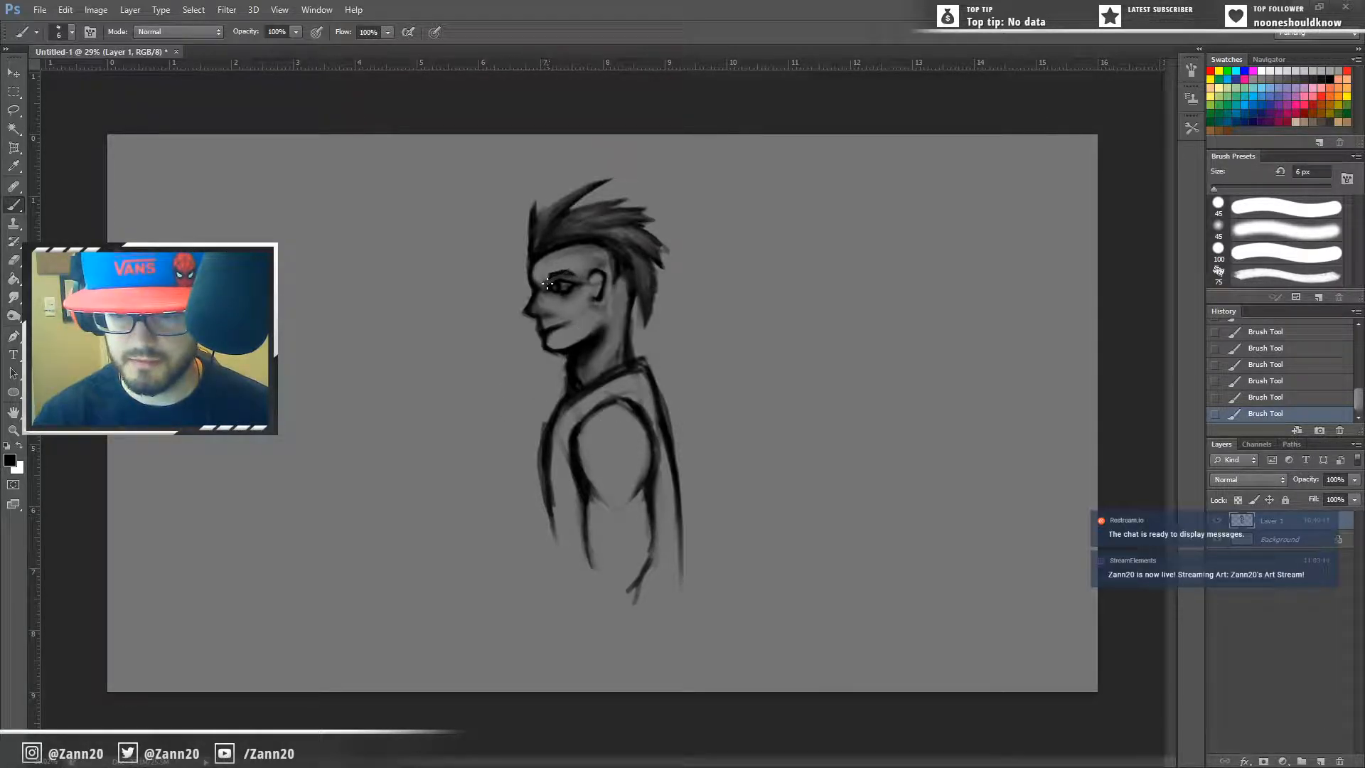
pyautogui.press(']')
pyautogui.press(']')
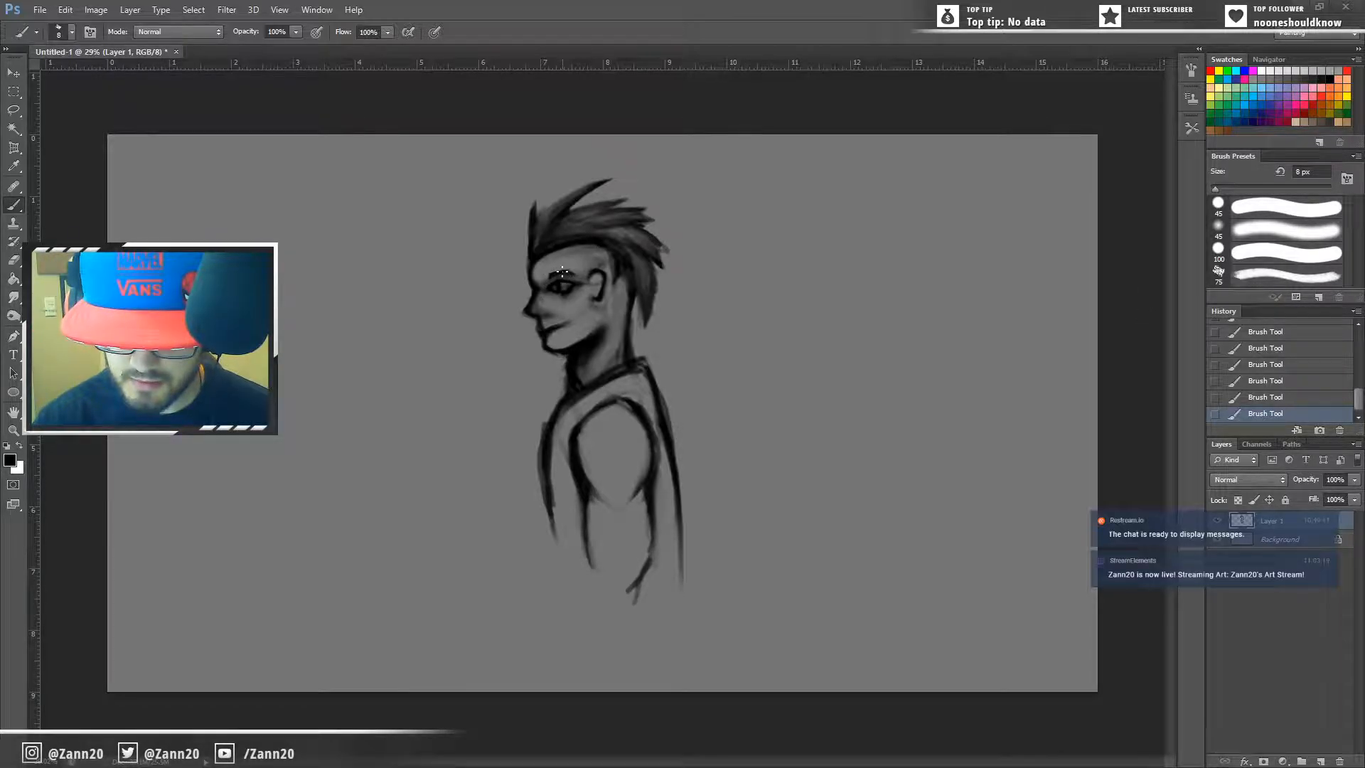
pyautogui.press(']')
pyautogui.press(']')
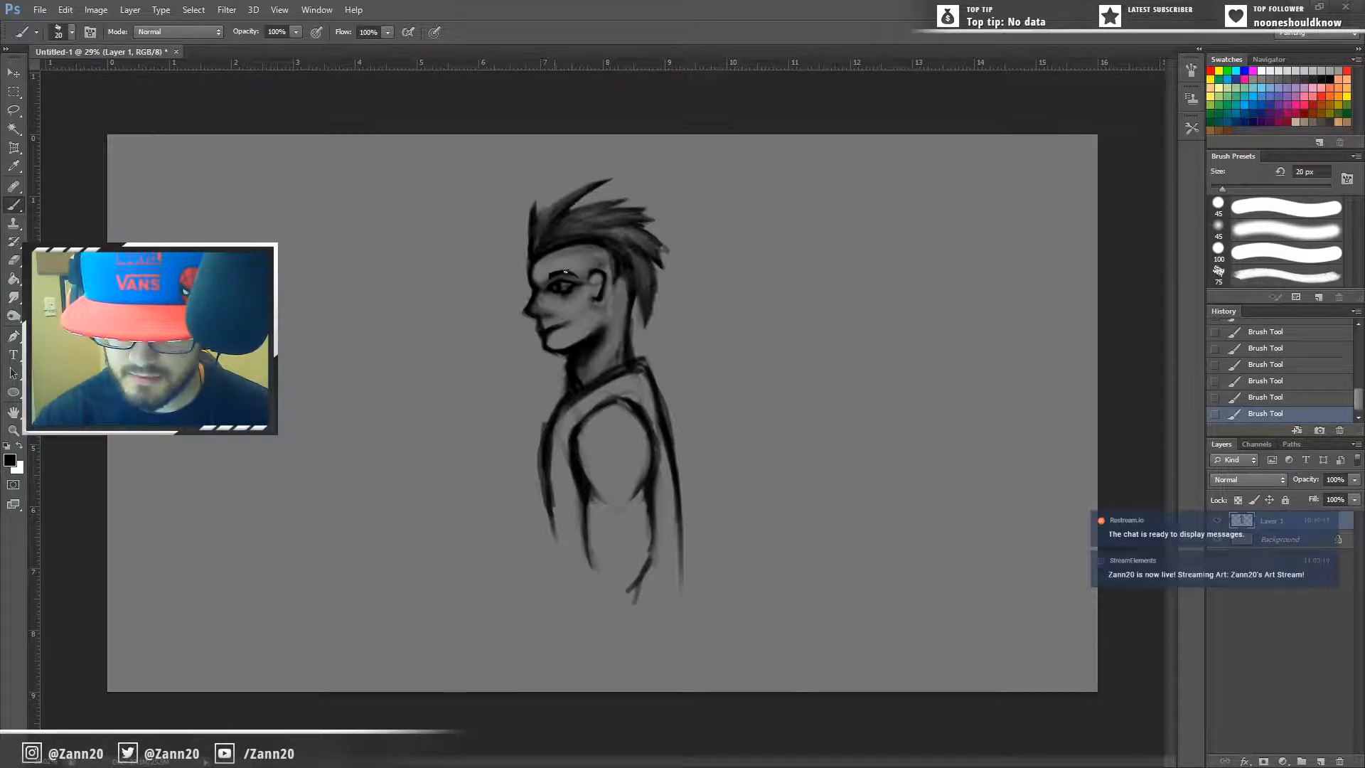
# Step: Extend the eyebrow toward the ear and trim it with the eraser, undoing and redoing erasures to compare
pyautogui.moveTo(575, 272); pyautogui.dragTo(581, 273)
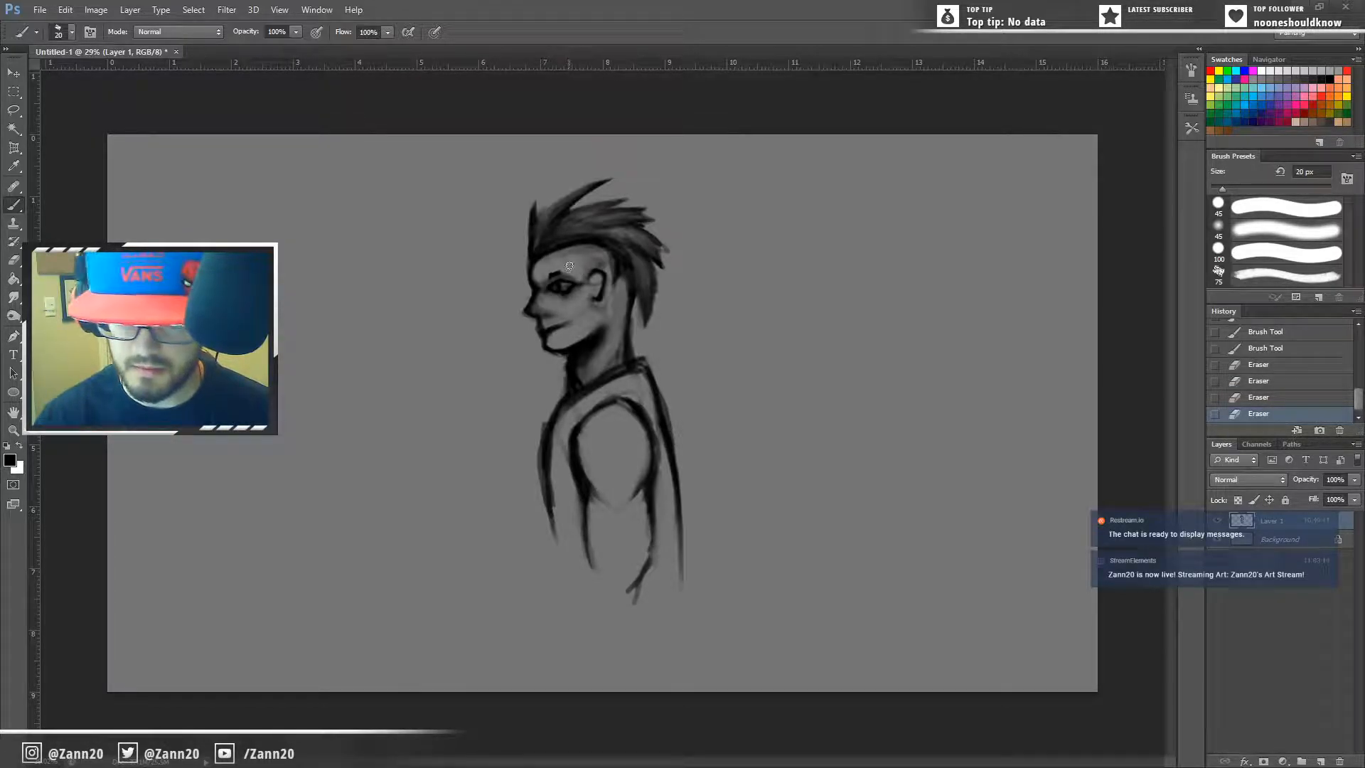
pyautogui.hotkey('ctrl', 'alt', 'z')
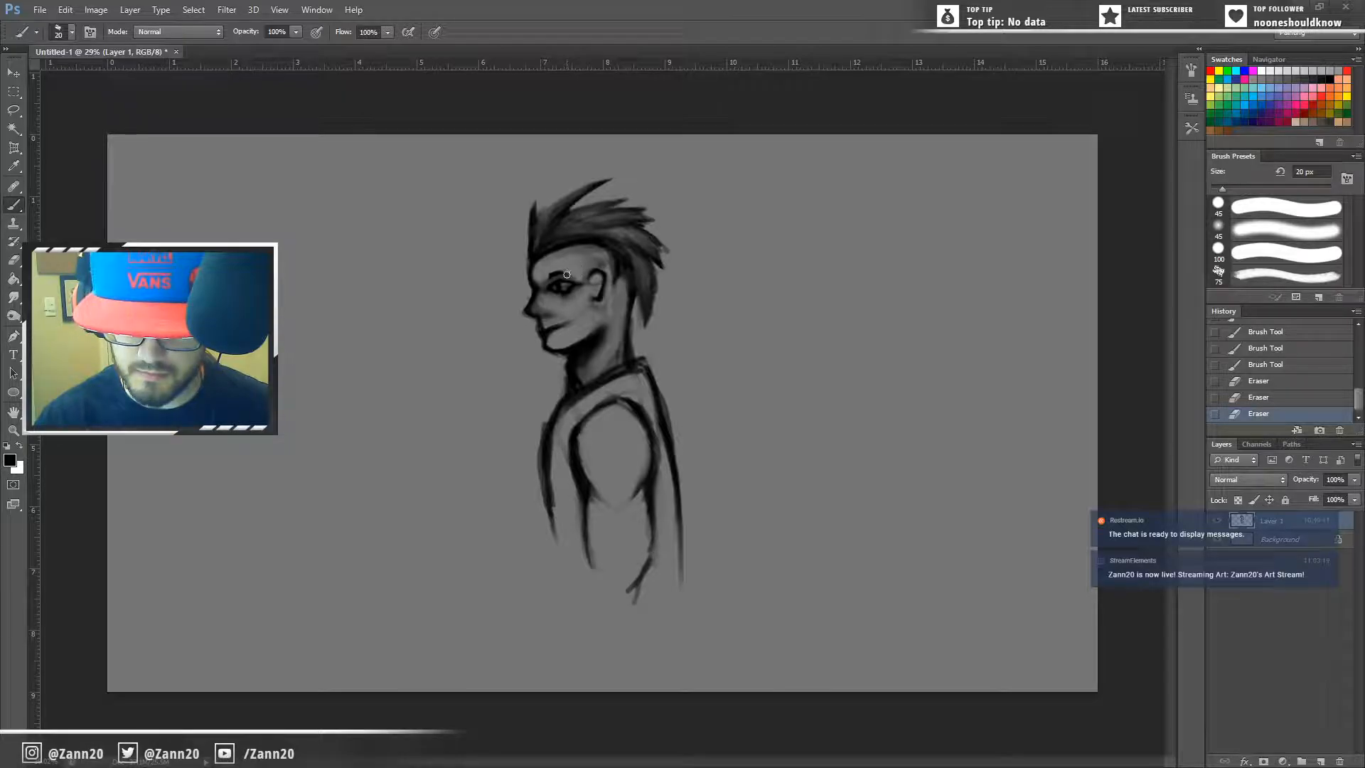
pyautogui.press('ctrl')
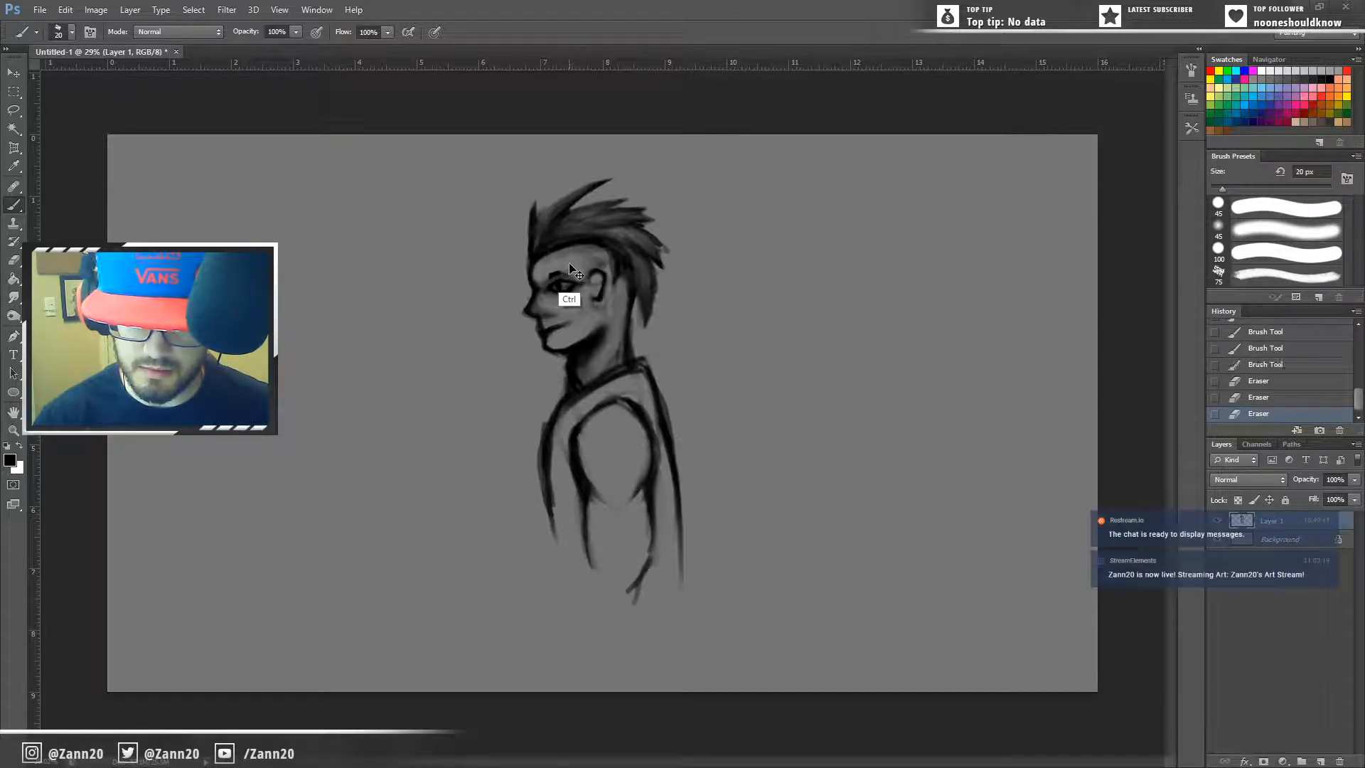
pyautogui.hotkey('ctrl', 'alt', 'z')
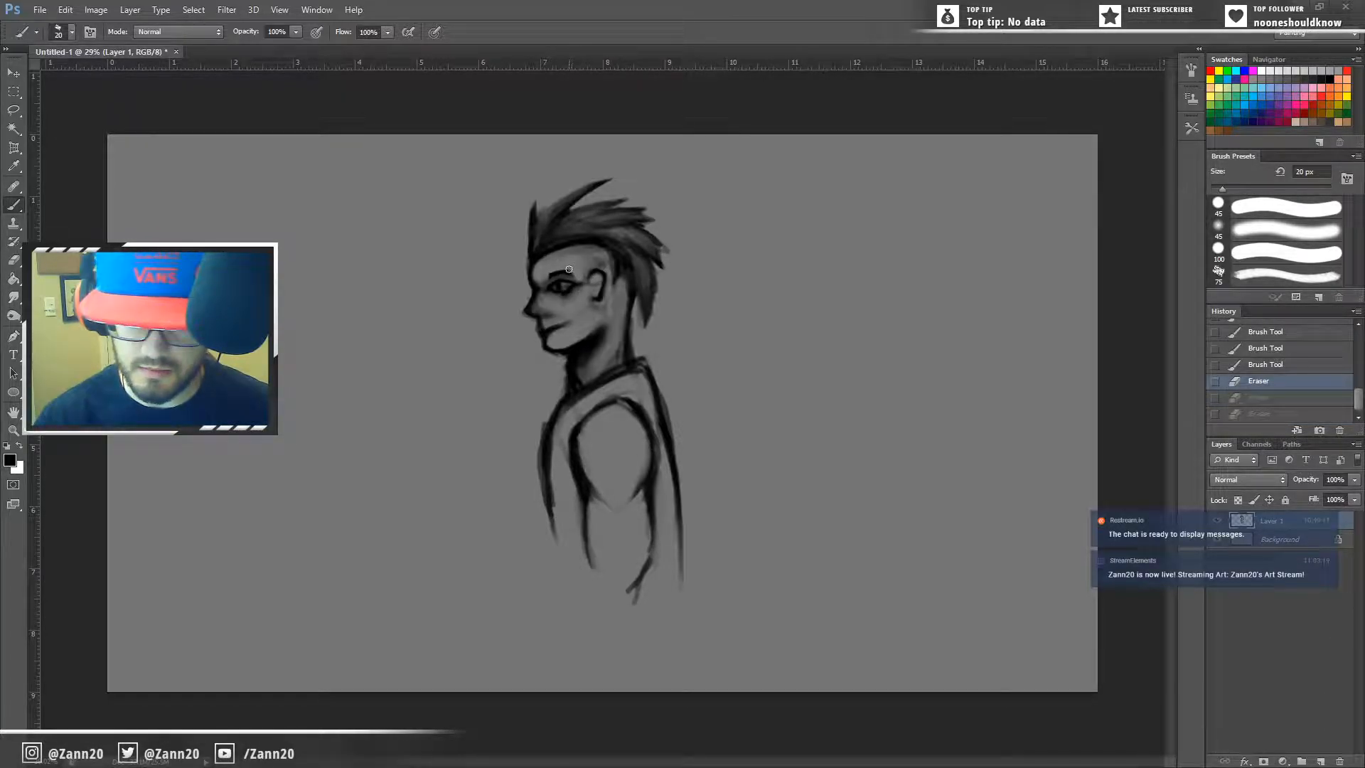
pyautogui.hotkey('ctrl', 'shift', 'z')
pyautogui.hotkey('ctrl', 'shift', 'z')
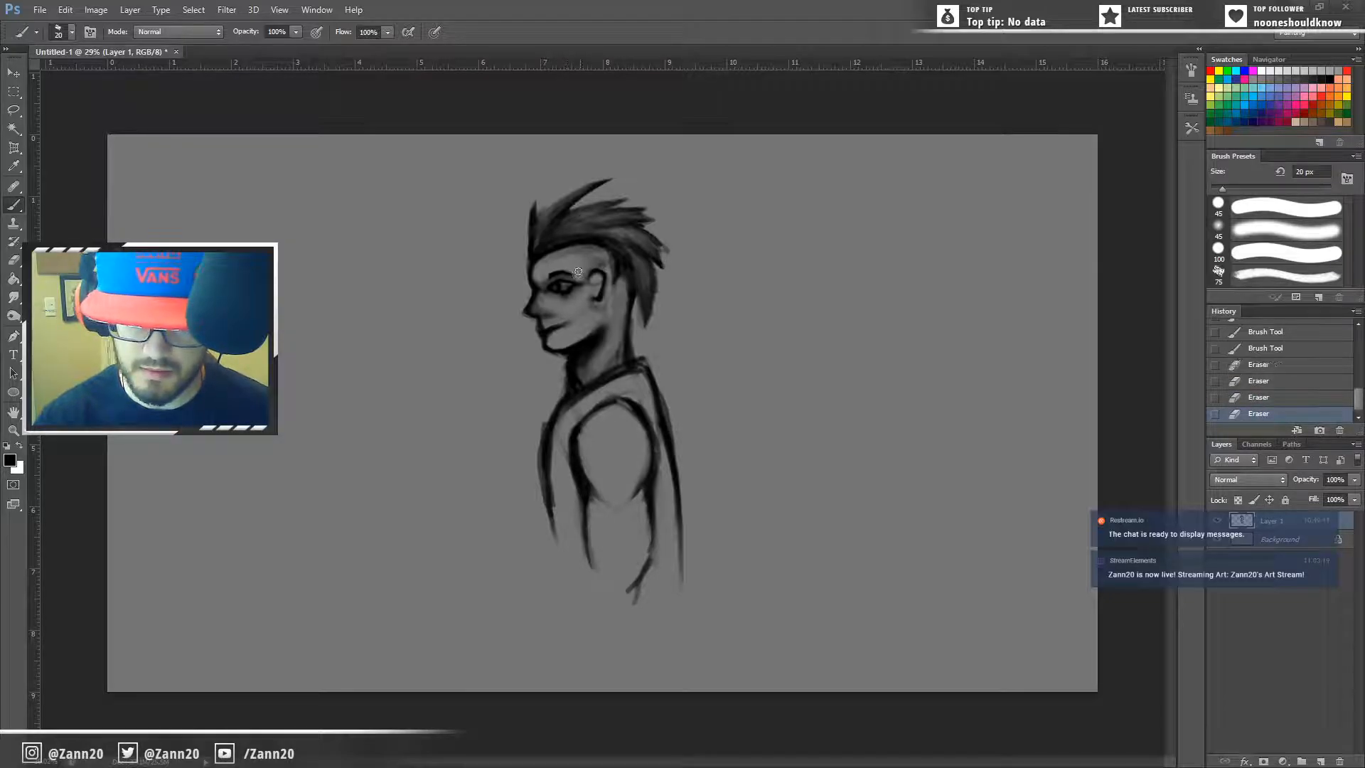
pyautogui.hotkey('ctrl', 'shift', 'z')
pyautogui.hotkey('ctrl', 'shift', 'z')
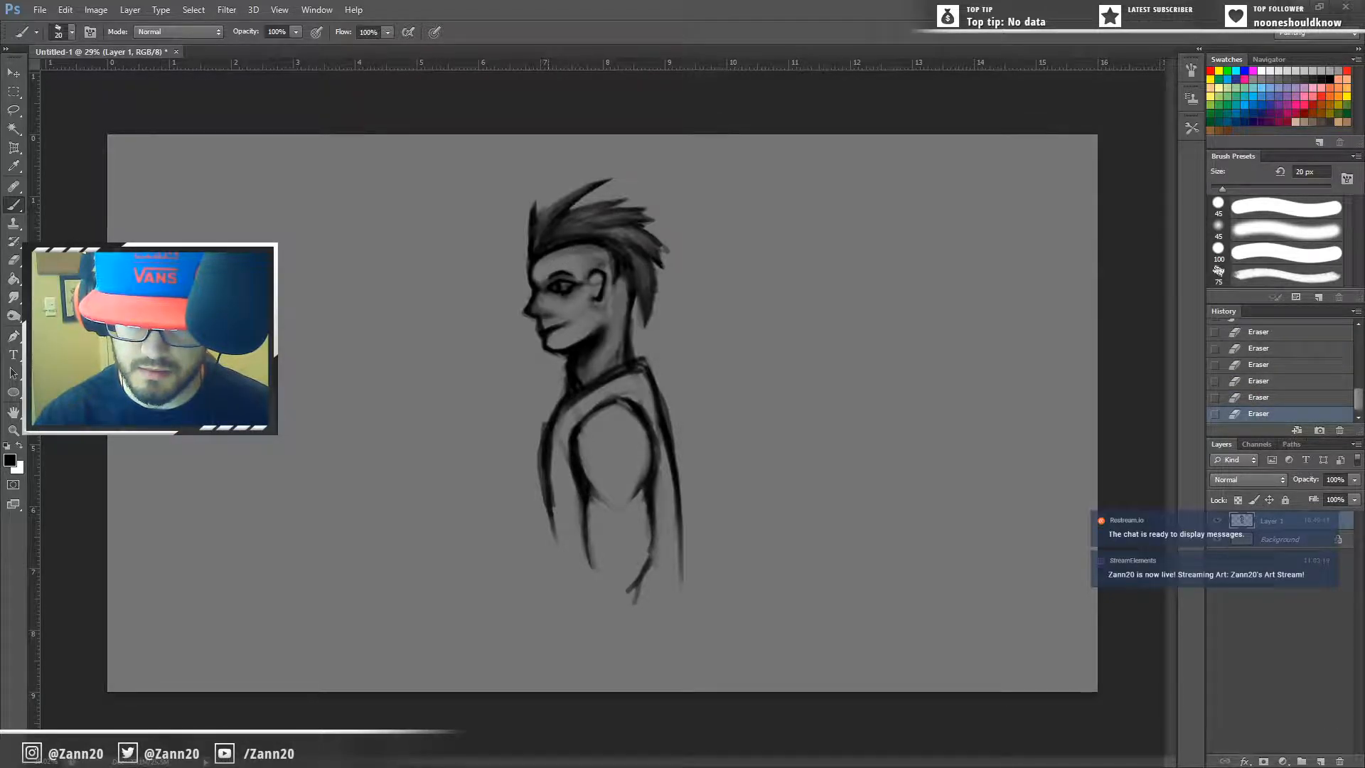
# Step: Thicken the front of the eyebrow in black and undo the last unwanted stroke
pyautogui.moveTo(544, 275); pyautogui.dragTo(555, 272)
pyautogui.moveTo(549, 274)
pyautogui.mouseDown()
pyautogui.moveTo(582, 265)
pyautogui.moveTo(557, 285)
pyautogui.moveTo(556, 269)
pyautogui.moveTo(581, 262)
pyautogui.moveTo(586, 285)
pyautogui.moveTo(543, 275)
pyautogui.mouseUp()
pyautogui.hotkey('ctrl', 'z')
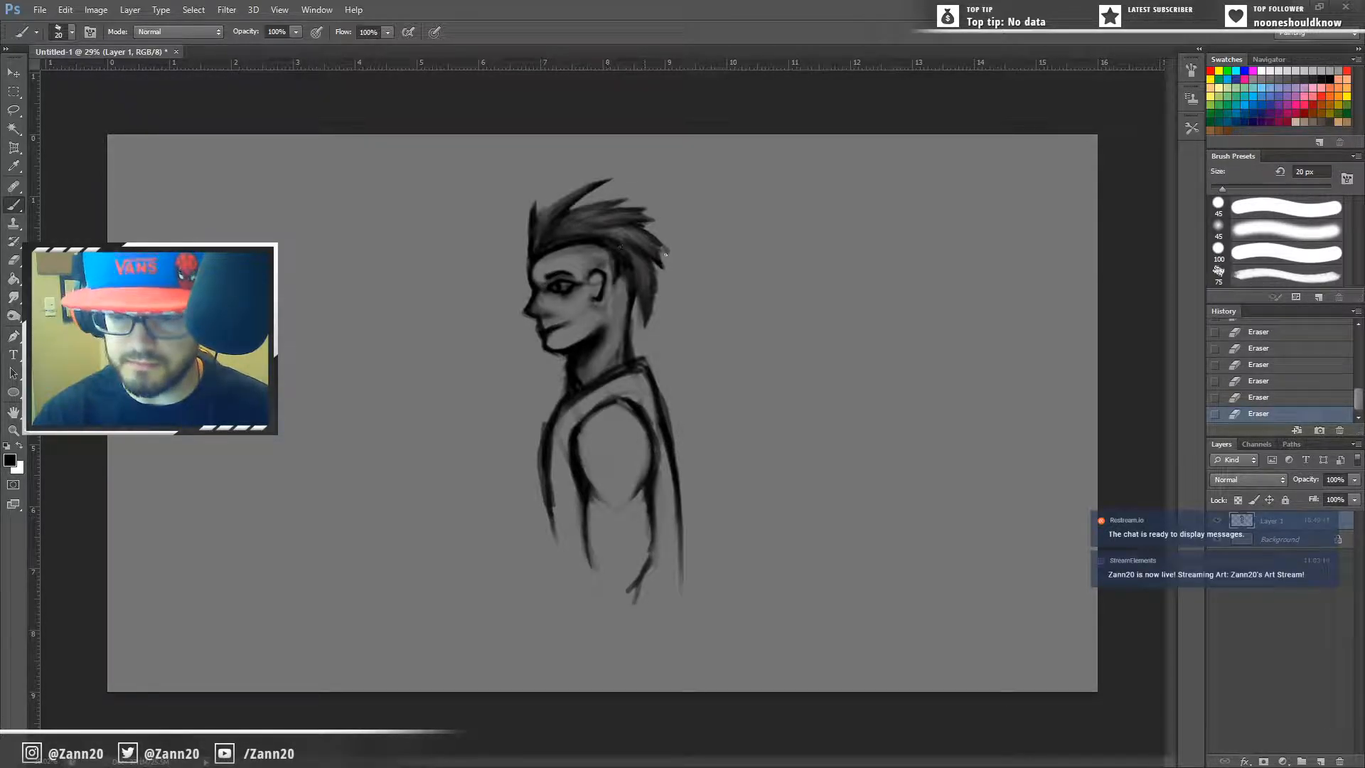
# Step: Outline and lengthen the hair spikes in black at 20 px, and erase the excess at the nape
pyautogui.moveTo(540, 213)
pyautogui.mouseDown()
pyautogui.moveTo(603, 171)
pyautogui.moveTo(541, 212)
pyautogui.moveTo(622, 177)
pyautogui.moveTo(548, 207)
pyautogui.moveTo(613, 176)
pyautogui.moveTo(555, 221)
pyautogui.mouseUp()
pyautogui.moveTo(609, 184); pyautogui.dragTo(634, 175)
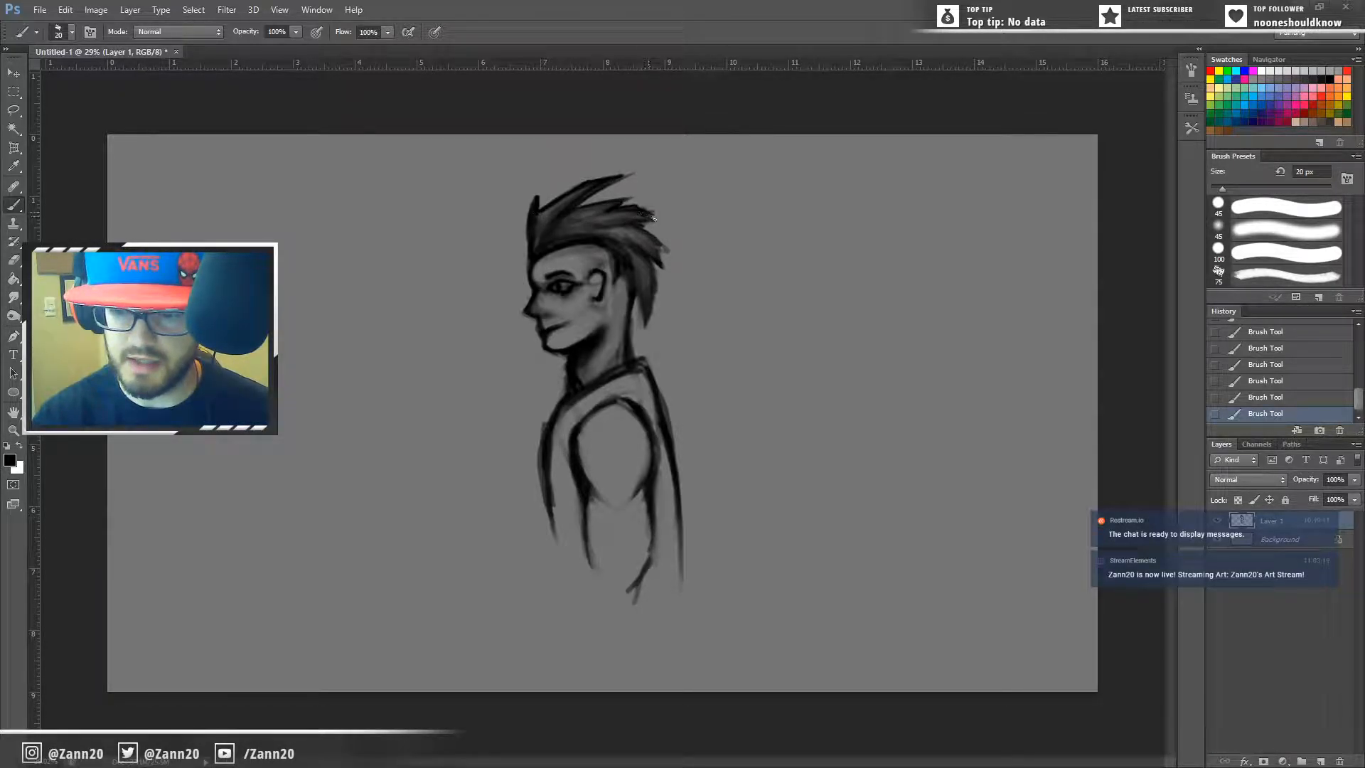
pyautogui.moveTo(652, 238)
pyautogui.mouseDown()
pyautogui.moveTo(643, 339)
pyautogui.moveTo(639, 289)
pyautogui.moveTo(638, 309)
pyautogui.moveTo(605, 255)
pyautogui.mouseUp()
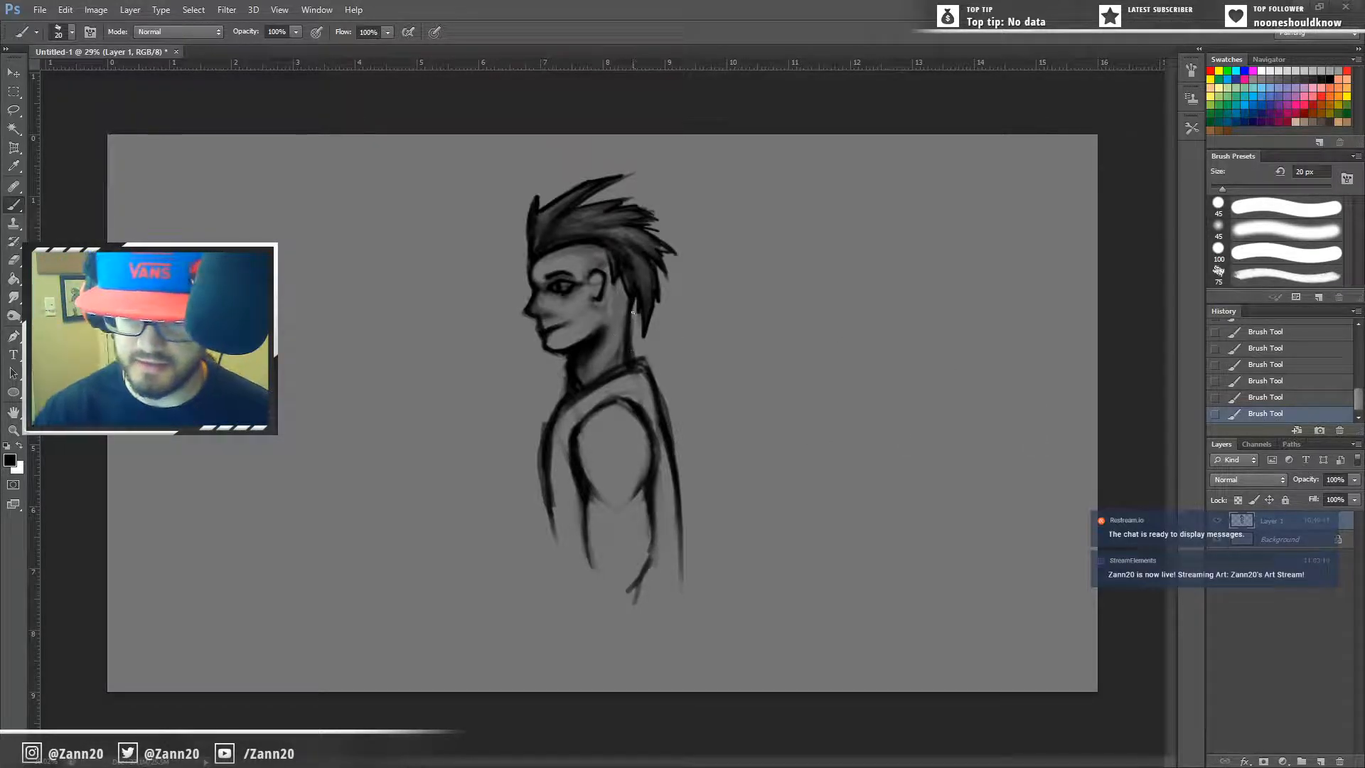
pyautogui.moveTo(637, 342); pyautogui.dragTo(640, 307)
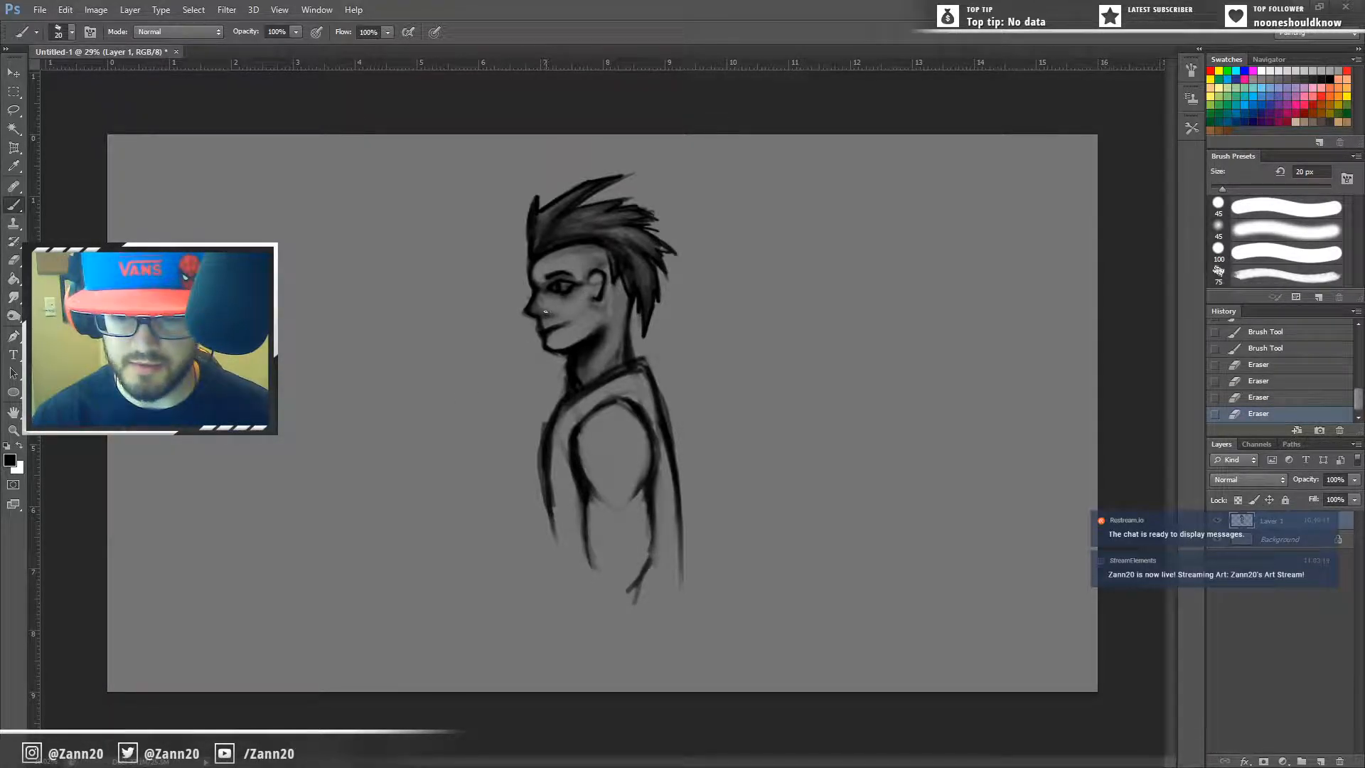
# Step: Add a dark nostril stroke, undo the first inner-ear strokes, and repaint the inside of the ear in black
pyautogui.moveTo(550, 314); pyautogui.dragTo(540, 327)
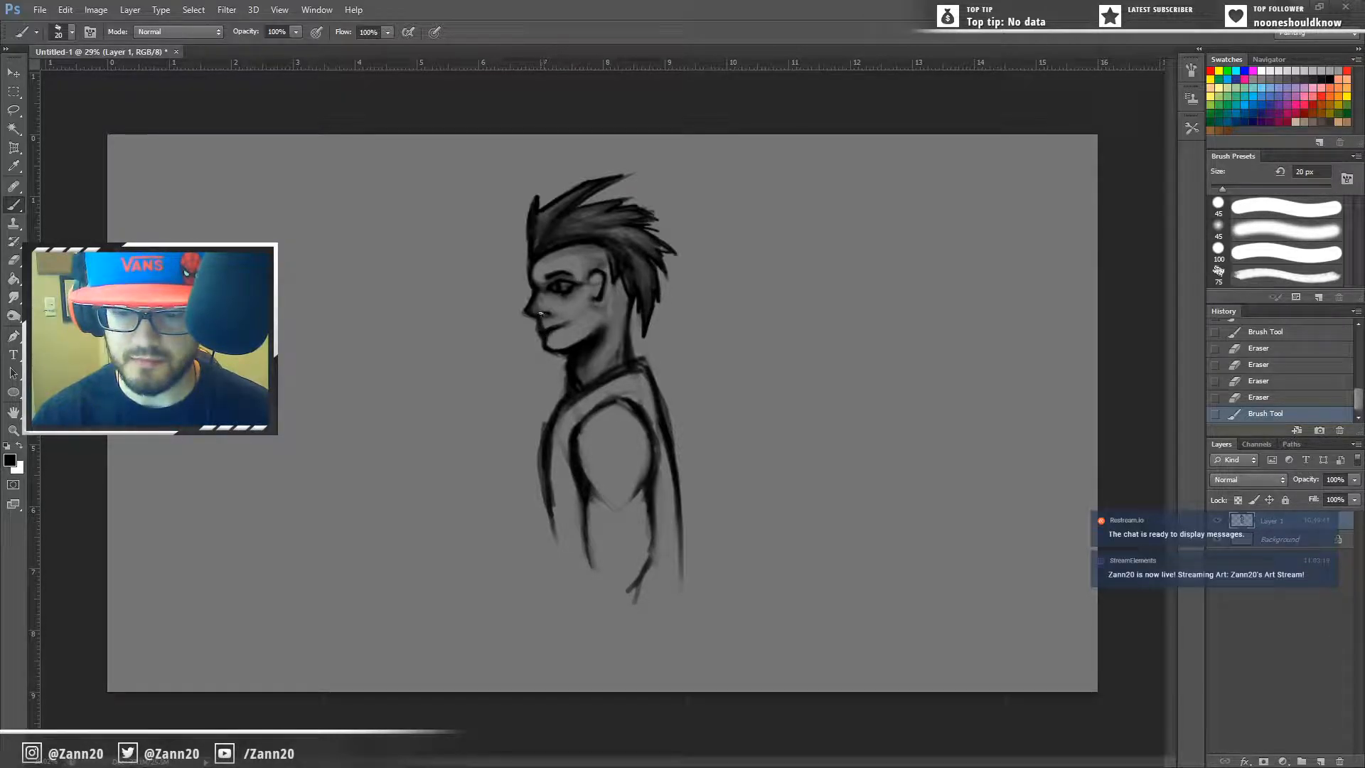
pyautogui.moveTo(594, 282); pyautogui.dragTo(596, 288)
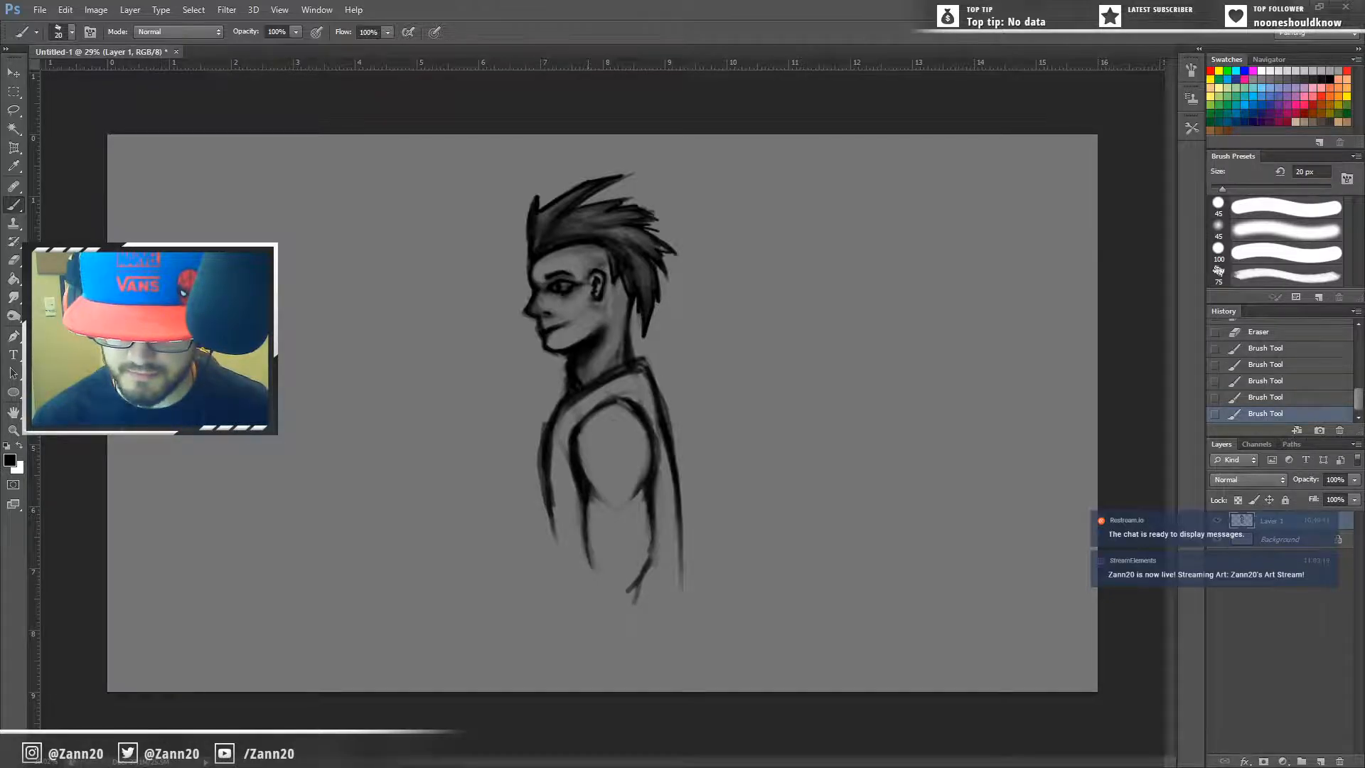
pyautogui.hotkey('ctrl', 'alt', 'z')
pyautogui.hotkey('ctrl', 'alt', 'z')
pyautogui.hotkey('ctrl', 'alt', 'z')
pyautogui.hotkey('ctrl', 'alt', 'z')
pyautogui.moveTo(595, 283); pyautogui.dragTo(595, 290)
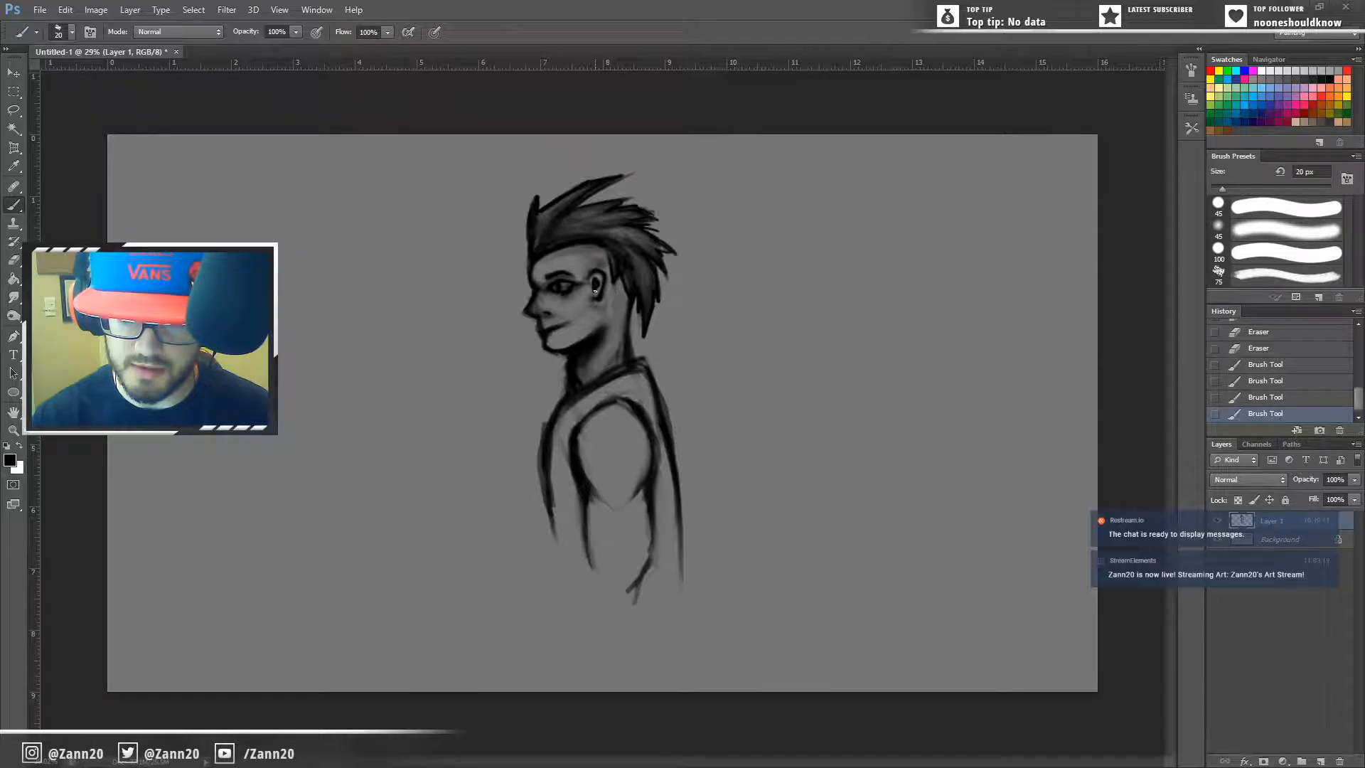
# Step: Undo the last three inner-ear strokes and redraw the inside of the ear with finer 10 px black strokes
pyautogui.hotkey('ctrl', 'alt', 'z')
pyautogui.hotkey('ctrl', 'alt', 'z')
pyautogui.hotkey('ctrl', 'alt', 'z')
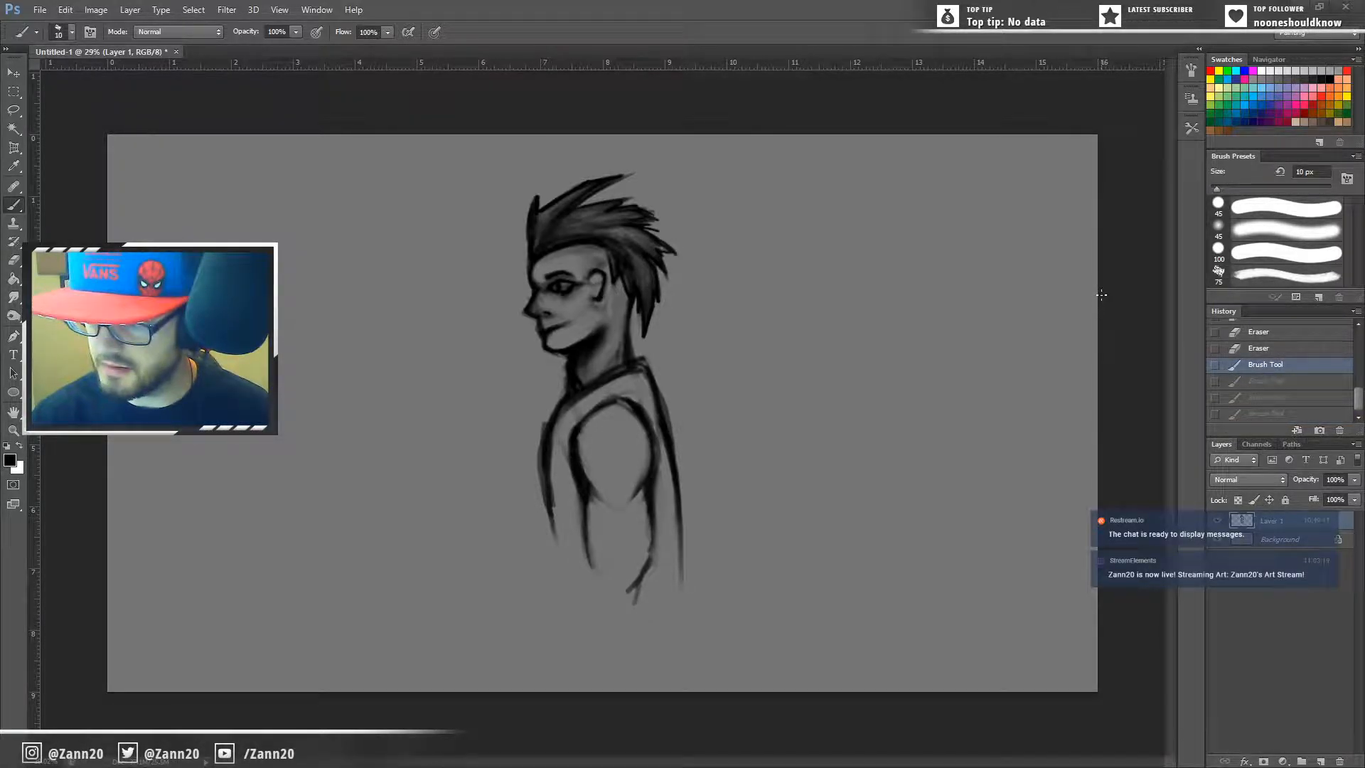
pyautogui.moveTo(594, 280); pyautogui.dragTo(597, 282)
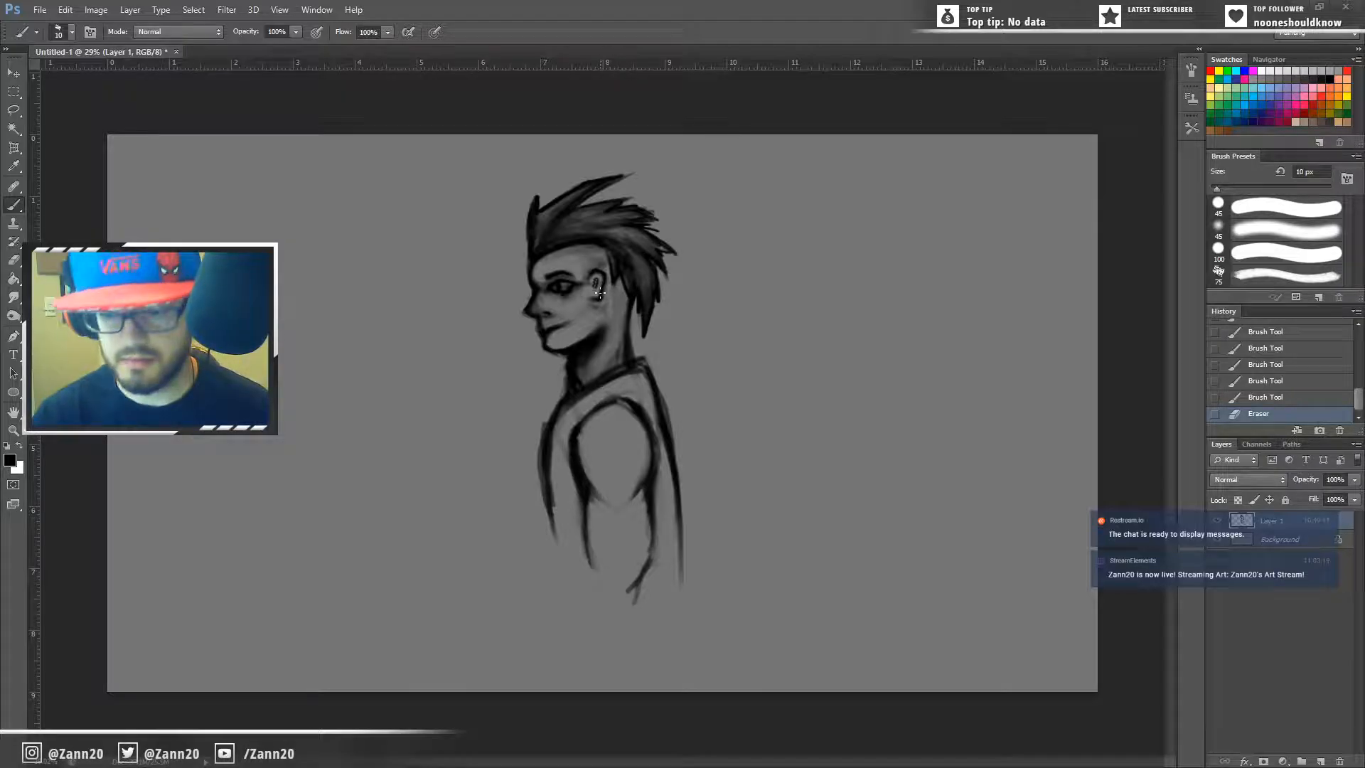
pyautogui.moveTo(597, 292); pyautogui.dragTo(595, 292)
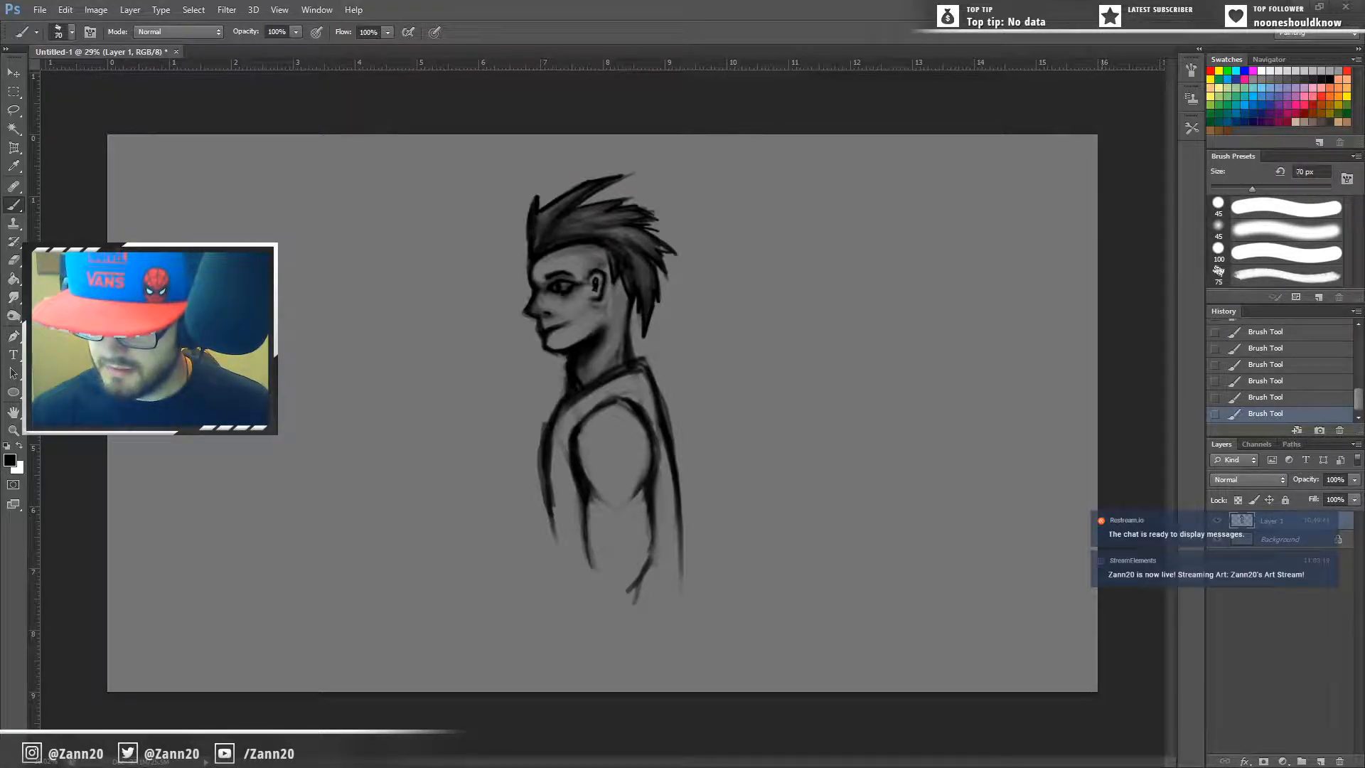
# Step: Try shading a beard along the jaw in black at 150 px, and undo the stroke
pyautogui.press(']')
pyautogui.press(']')
pyautogui.press(']')
pyautogui.press(']')
pyautogui.press(']')
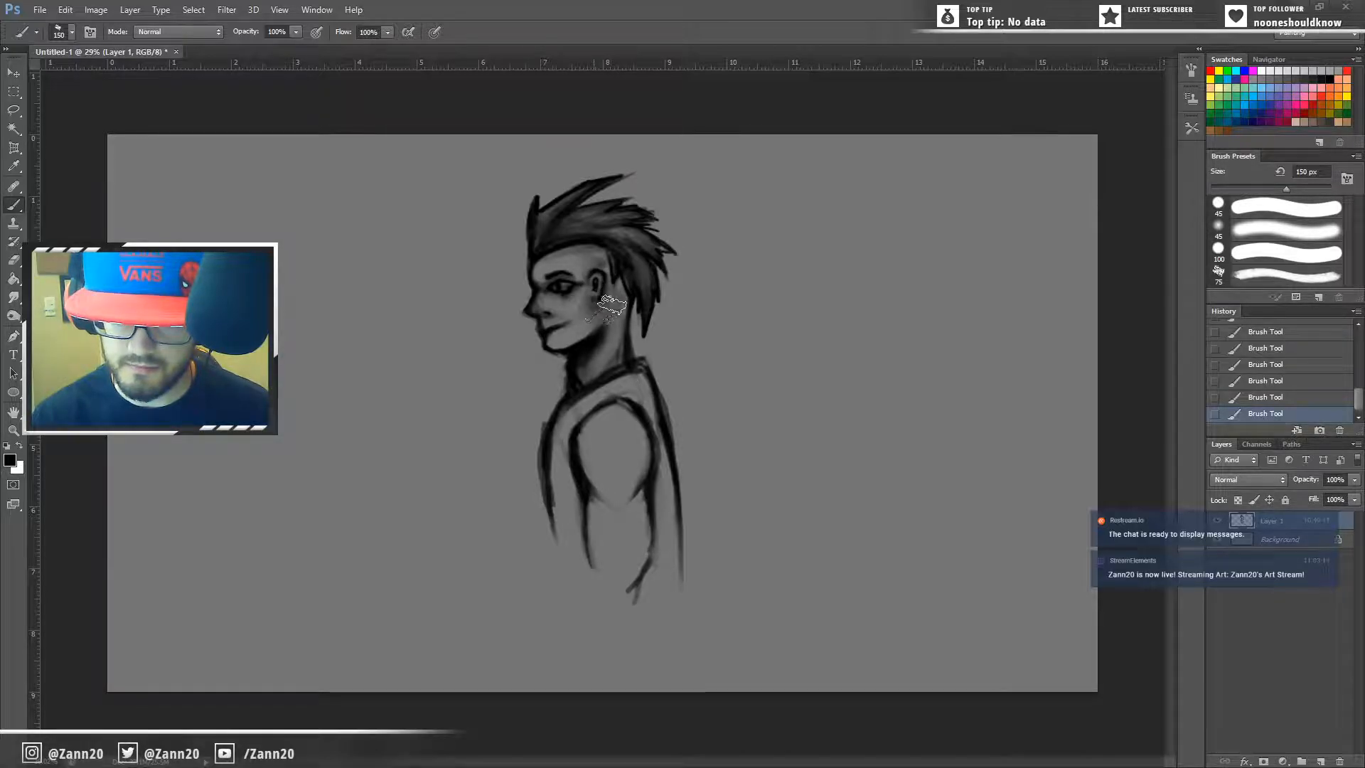
pyautogui.moveTo(562, 345)
pyautogui.mouseDown()
pyautogui.moveTo(597, 323)
pyautogui.moveTo(590, 334)
pyautogui.mouseUp()
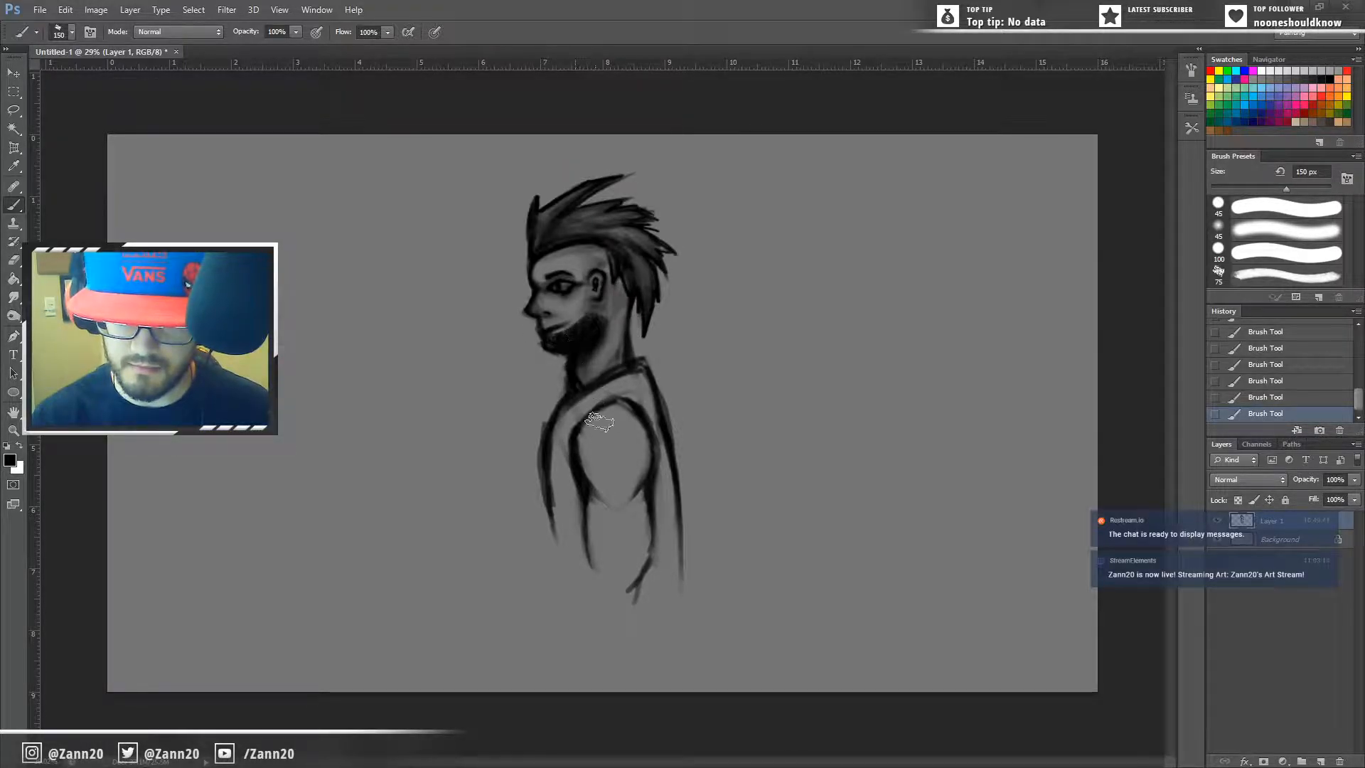
pyautogui.hotkey('ctrl', 'z')
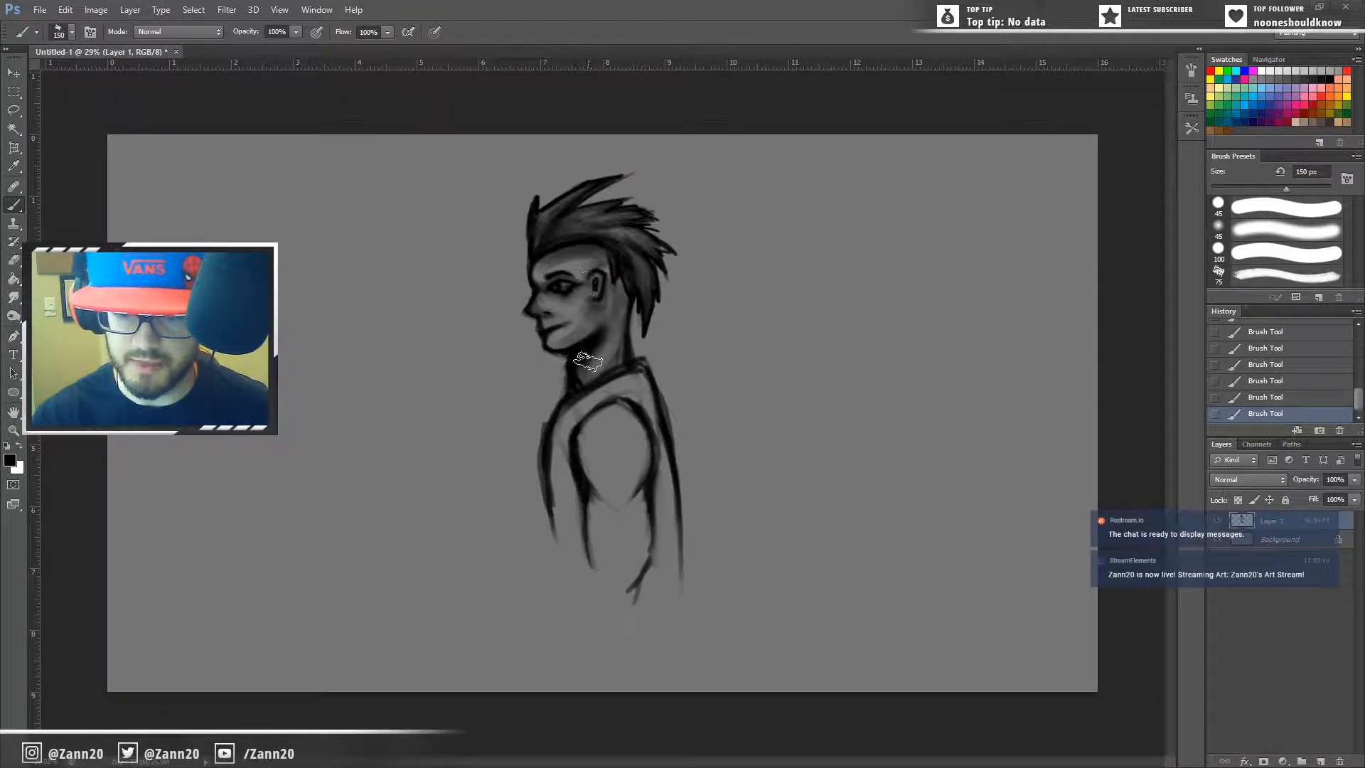
# Step: Try a 250 px shading stroke across the lower cheek, and undo it
pyautogui.press(']')
pyautogui.press(']')
pyautogui.press(']')
pyautogui.click(800, 352)
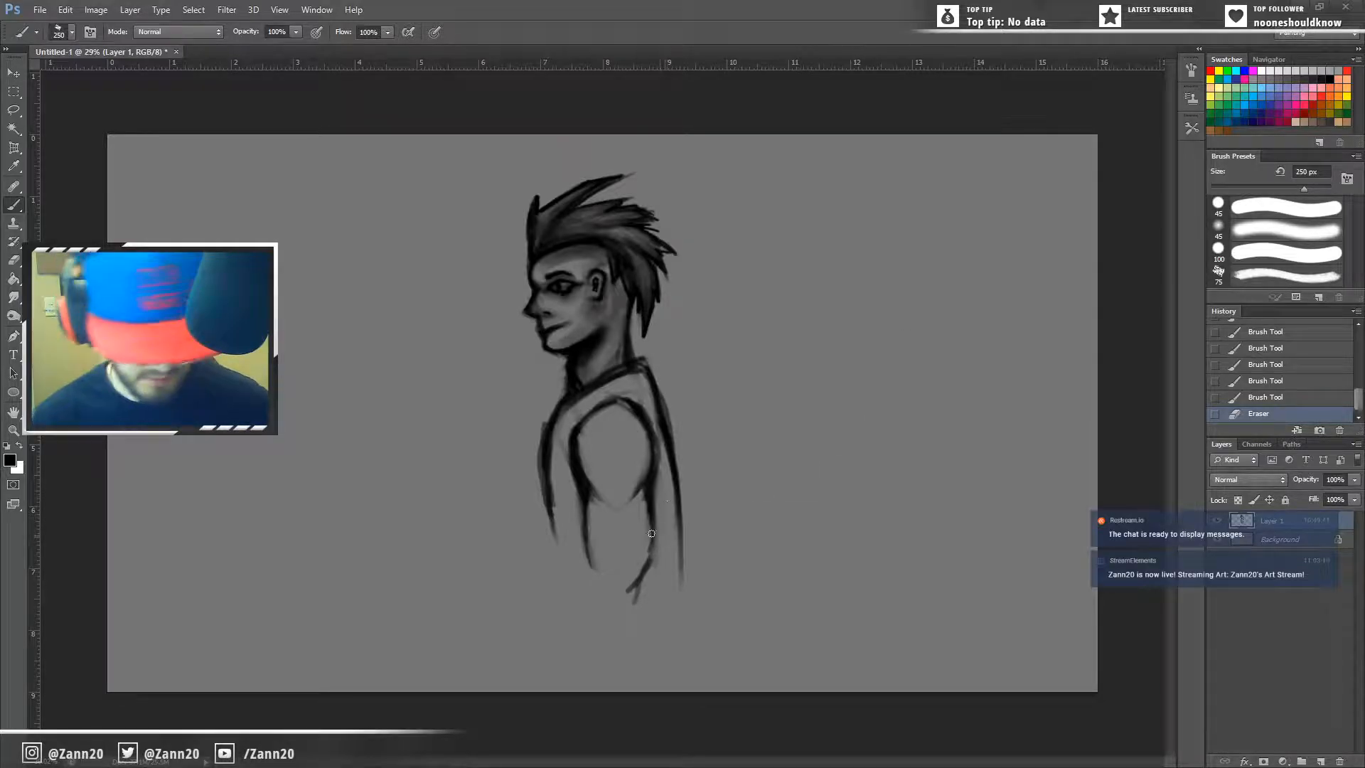
pyautogui.moveTo(569, 327)
pyautogui.mouseDown()
pyautogui.moveTo(583, 333)
pyautogui.moveTo(555, 337)
pyautogui.moveTo(588, 312)
pyautogui.moveTo(556, 335)
pyautogui.moveTo(596, 328)
pyautogui.moveTo(564, 334)
pyautogui.moveTo(581, 315)
pyautogui.moveTo(561, 337)
pyautogui.moveTo(588, 326)
pyautogui.mouseUp()
pyautogui.hotkey('ctrl', 'z')
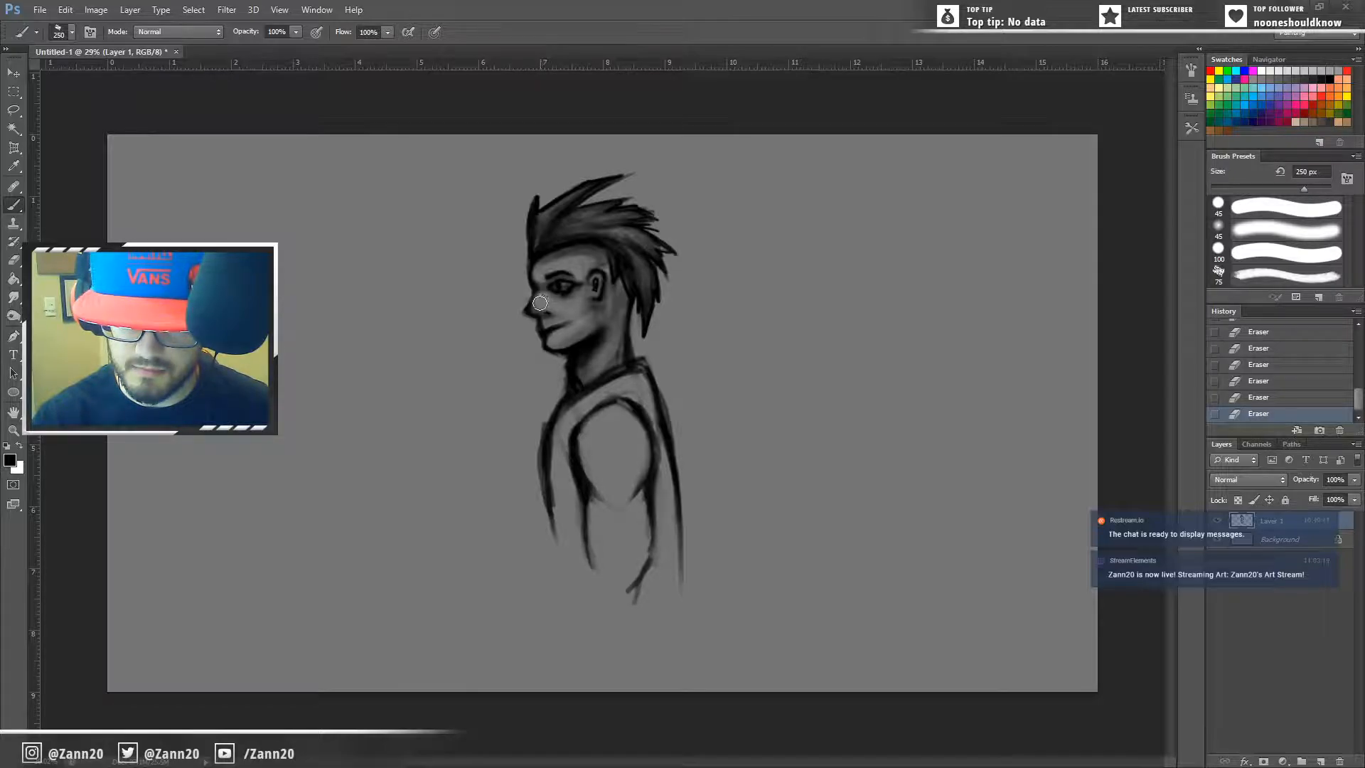
# Step: Undo the last two erasures on the face and redo them to compare
pyautogui.hotkey('ctrl', 'alt', 'z')
pyautogui.hotkey('ctrl', 'alt', 'z')
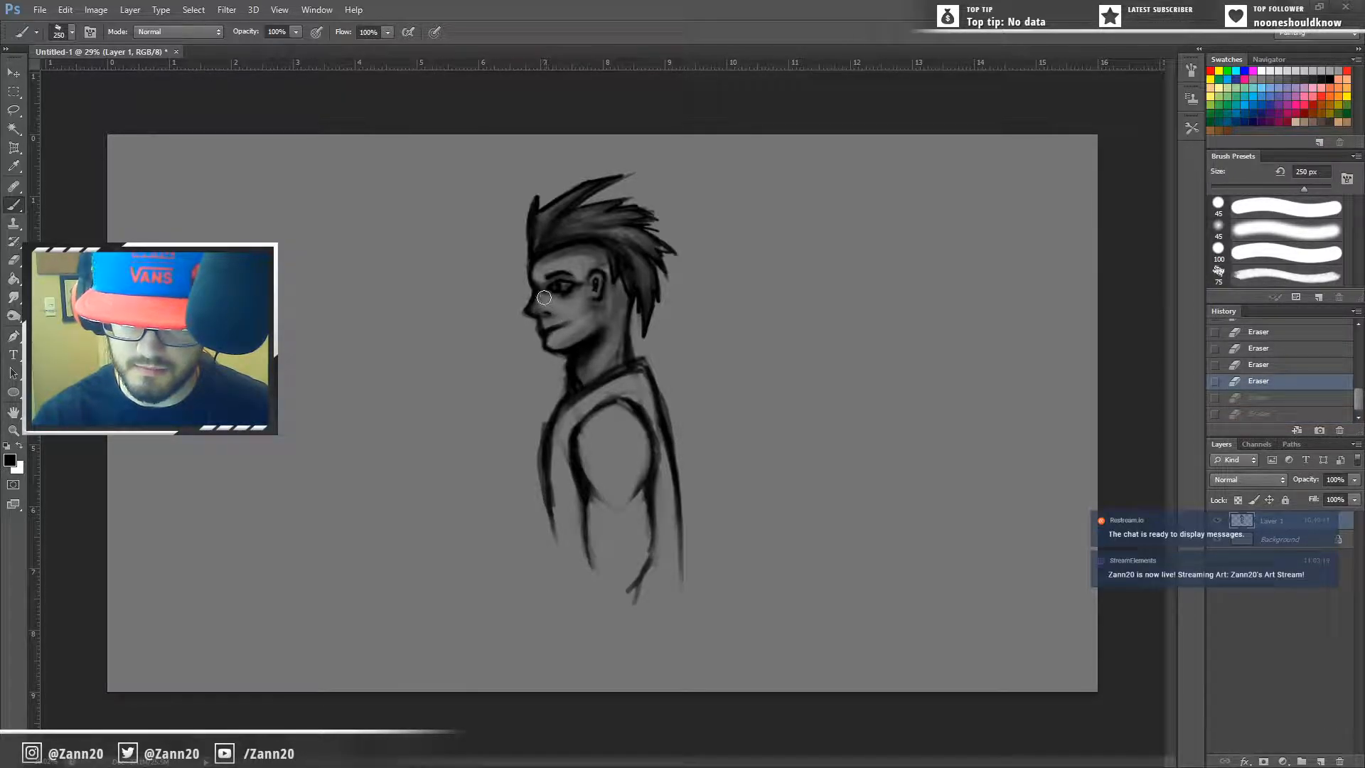
pyautogui.hotkey('ctrl', 'shift', 'z')
pyautogui.hotkey('ctrl', 'shift', 'z')
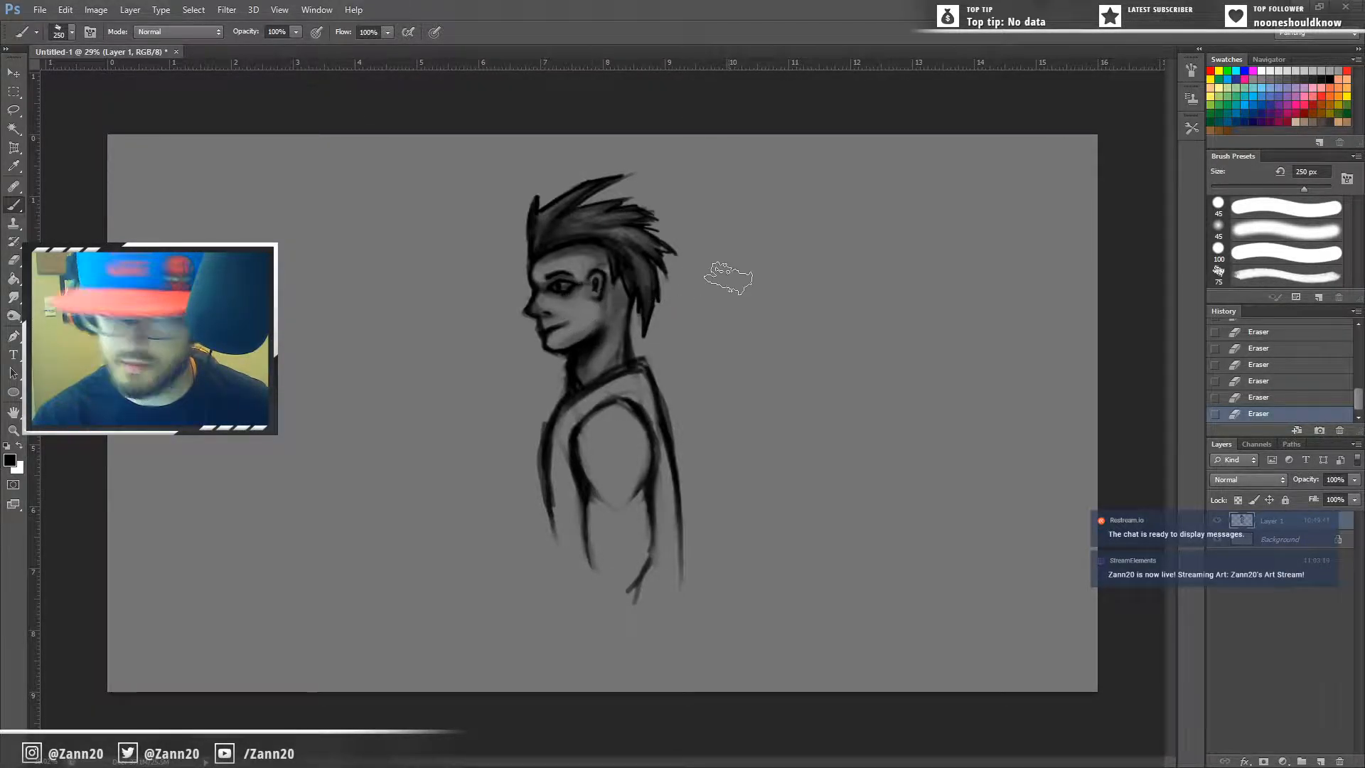
# Step: Reduce the brush to 90 px and shade the jaw just below the ear in black
pyautogui.press('[')
pyautogui.press('[')
pyautogui.press('[')
pyautogui.press('[')
pyautogui.press('[')
pyautogui.press('[')
pyautogui.press('[')
pyautogui.press('[')
pyautogui.press('[')
pyautogui.press('[')
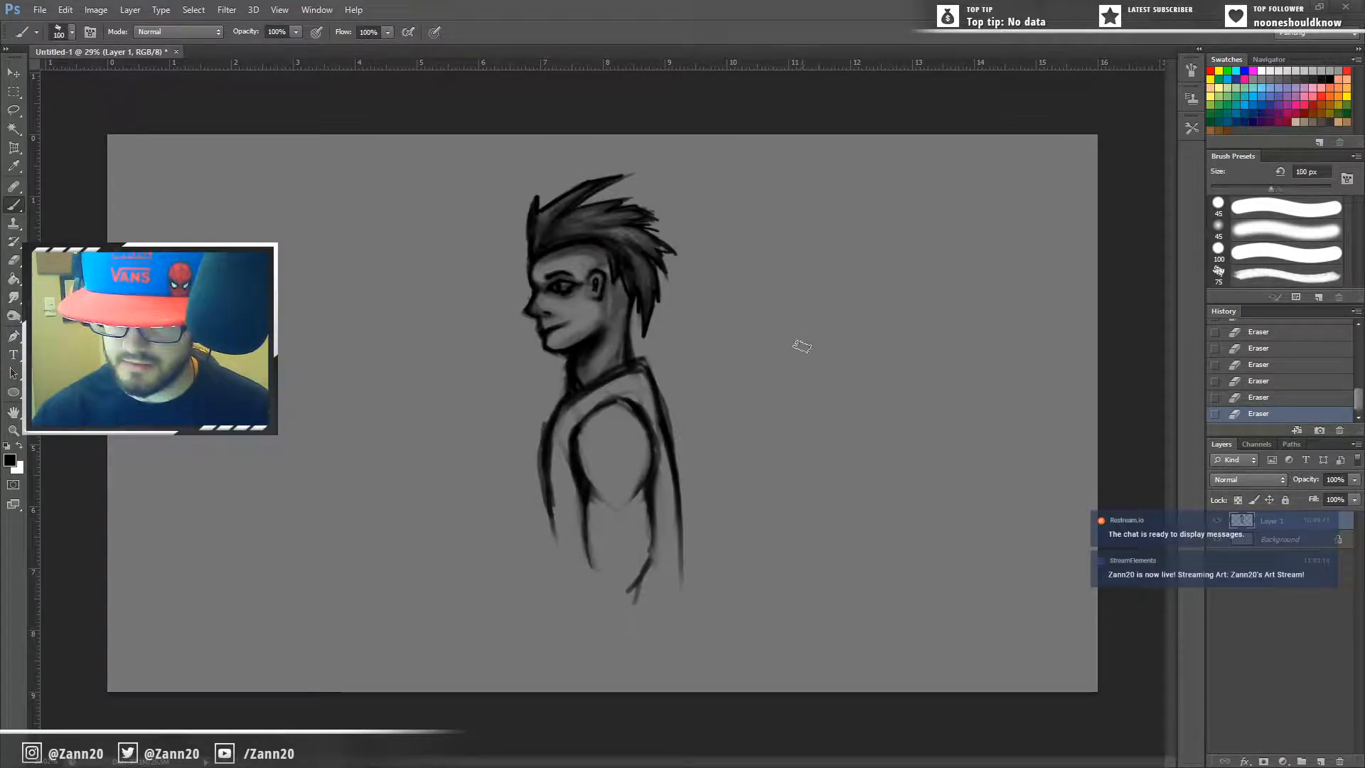
pyautogui.press('[')
pyautogui.press(']')
pyautogui.press(']')
pyautogui.press(']')
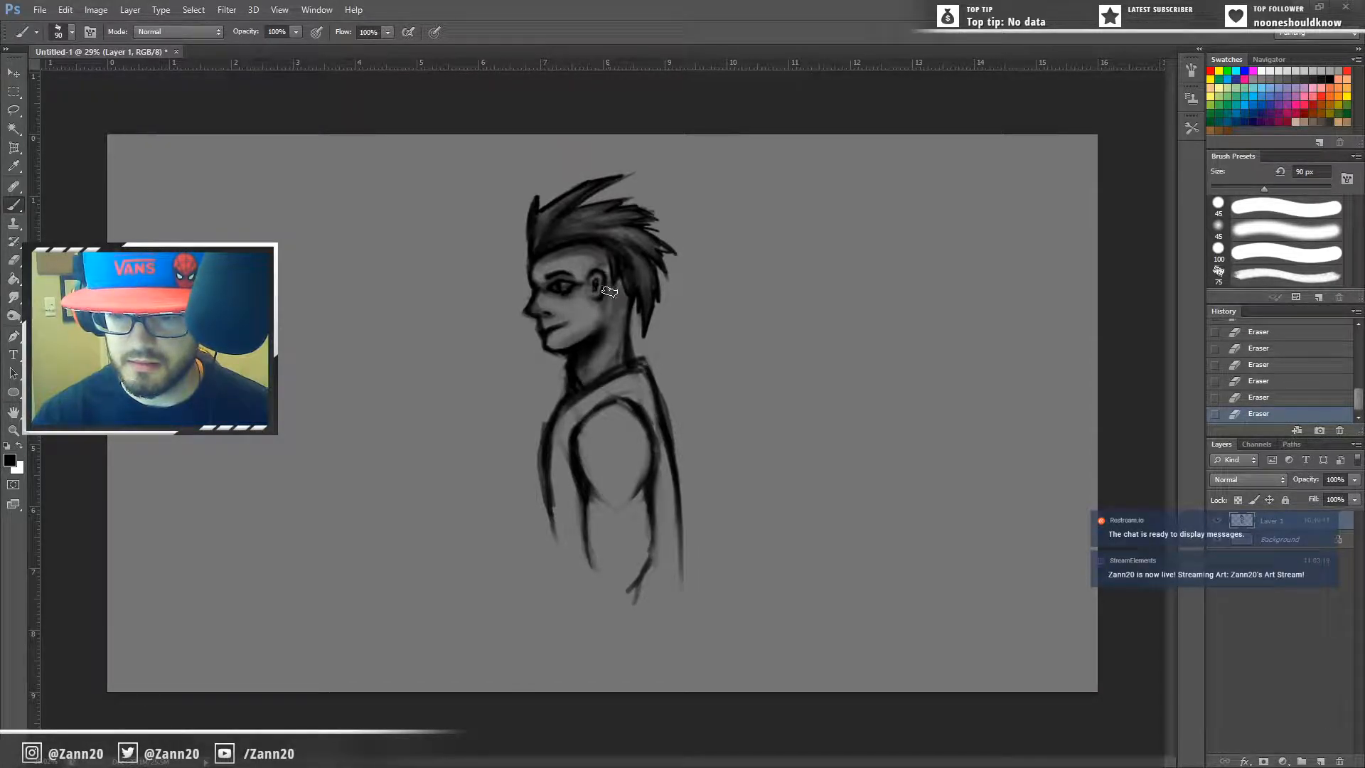
pyautogui.moveTo(602, 307)
pyautogui.mouseDown()
pyautogui.moveTo(607, 279)
pyautogui.moveTo(593, 305)
pyautogui.mouseUp()
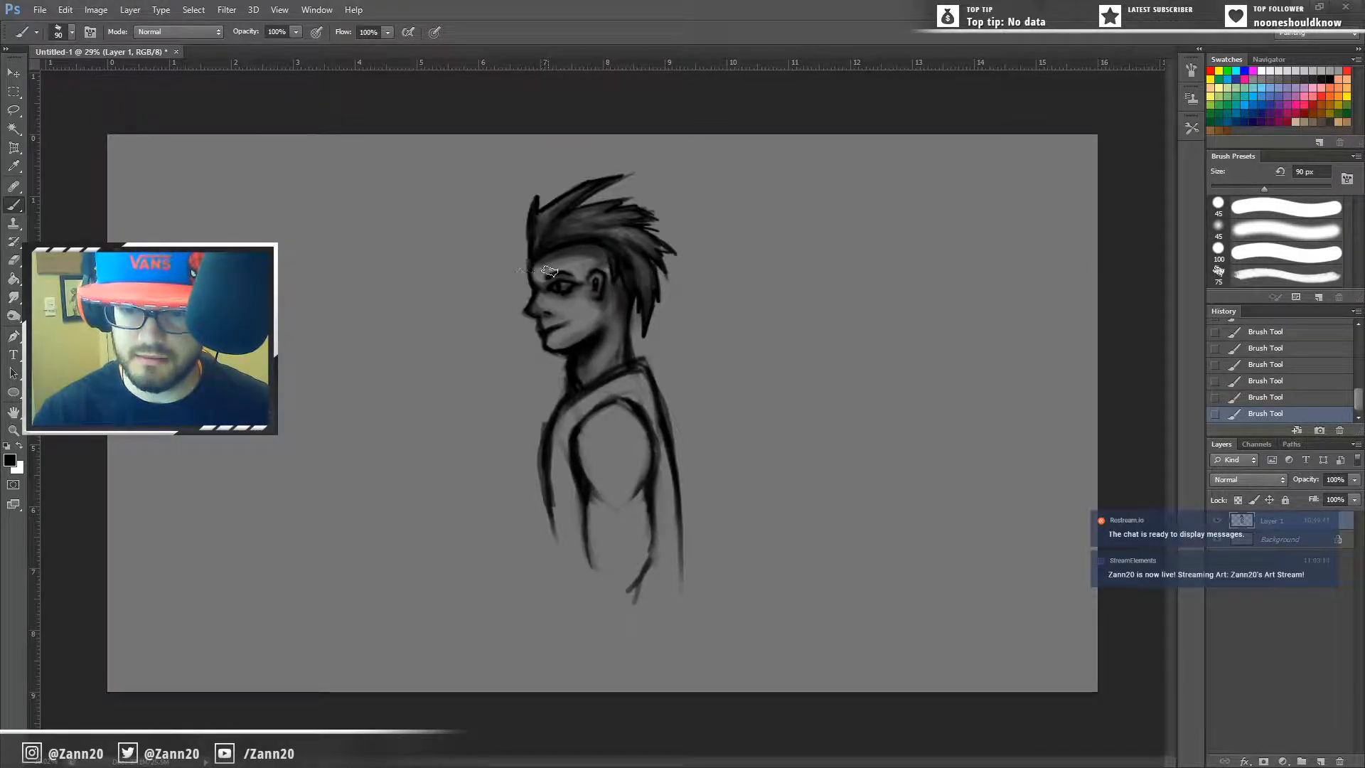
# Step: Sample the grey of the forehead as the brush colour
pyautogui.keyDown('alt'); pyautogui.click(572, 254); pyautogui.keyUp('alt')
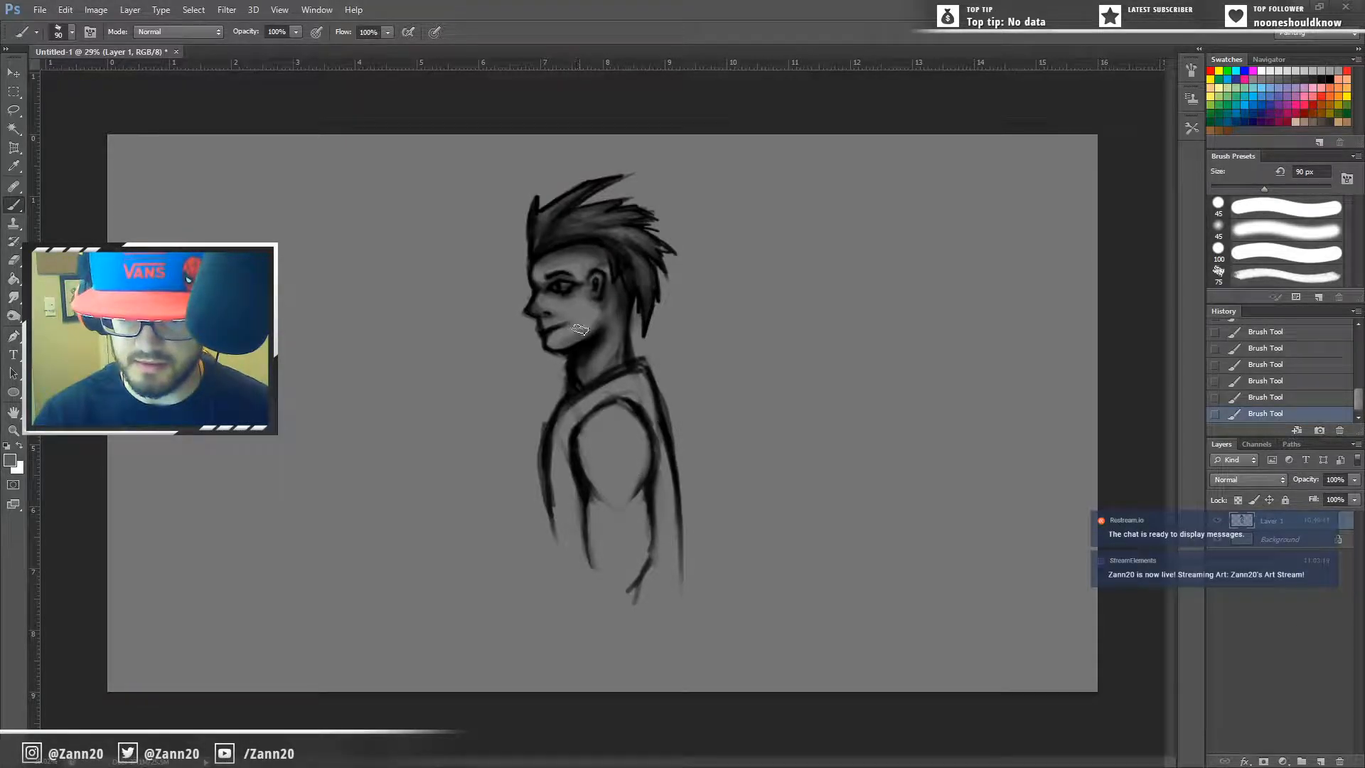
pyautogui.press('i')
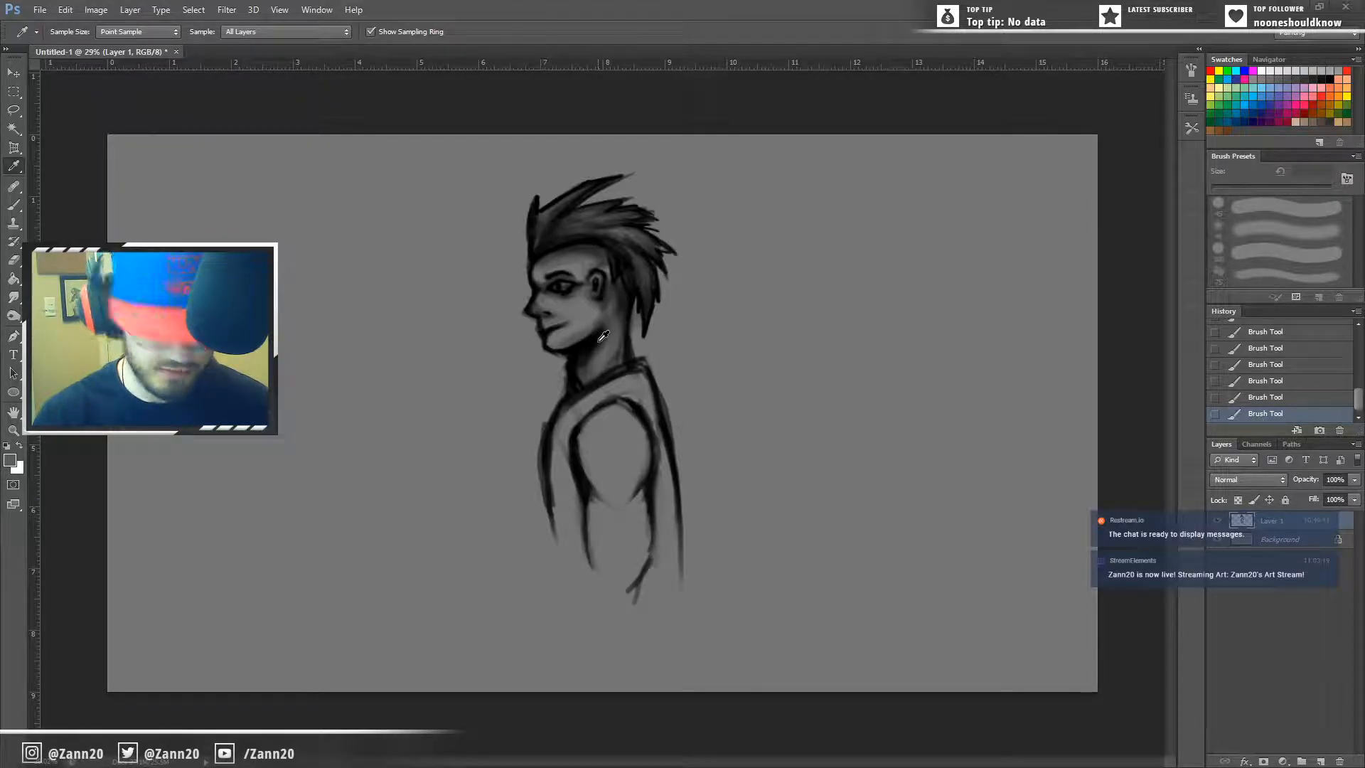
pyautogui.press('b')
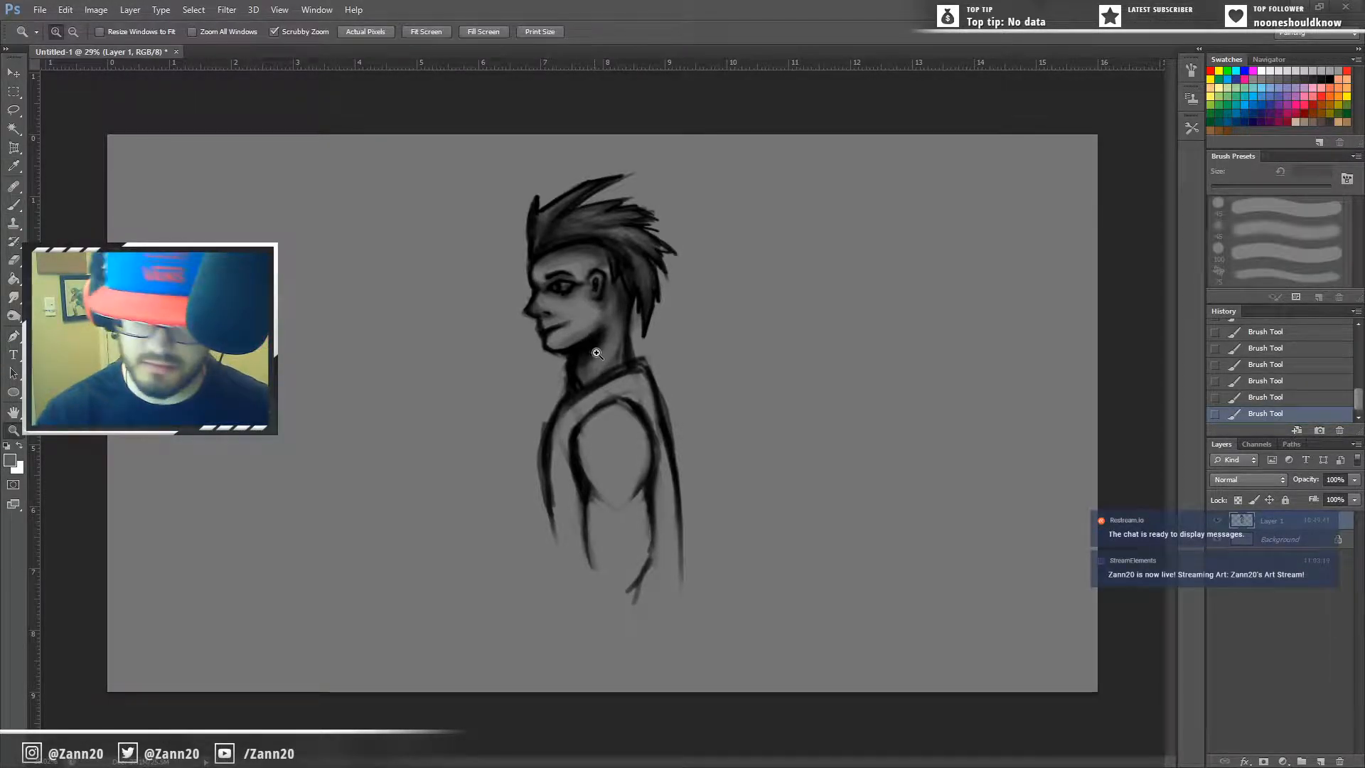
# Step: Trim the tip of the top hair spike and the edges of the rear spikes with the eraser
pyautogui.scroll(4, 594, 347)
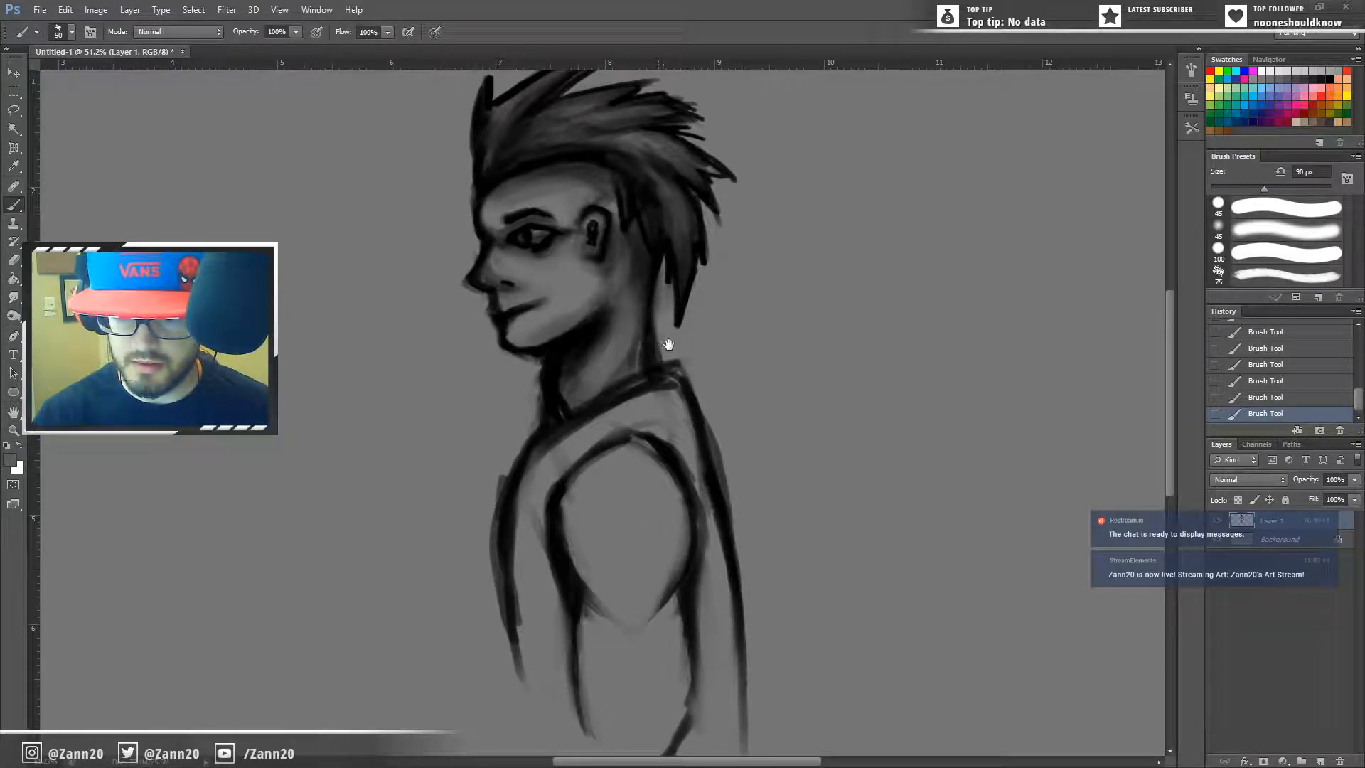
pyautogui.moveTo(680, 366); pyautogui.dragTo(639, 437)
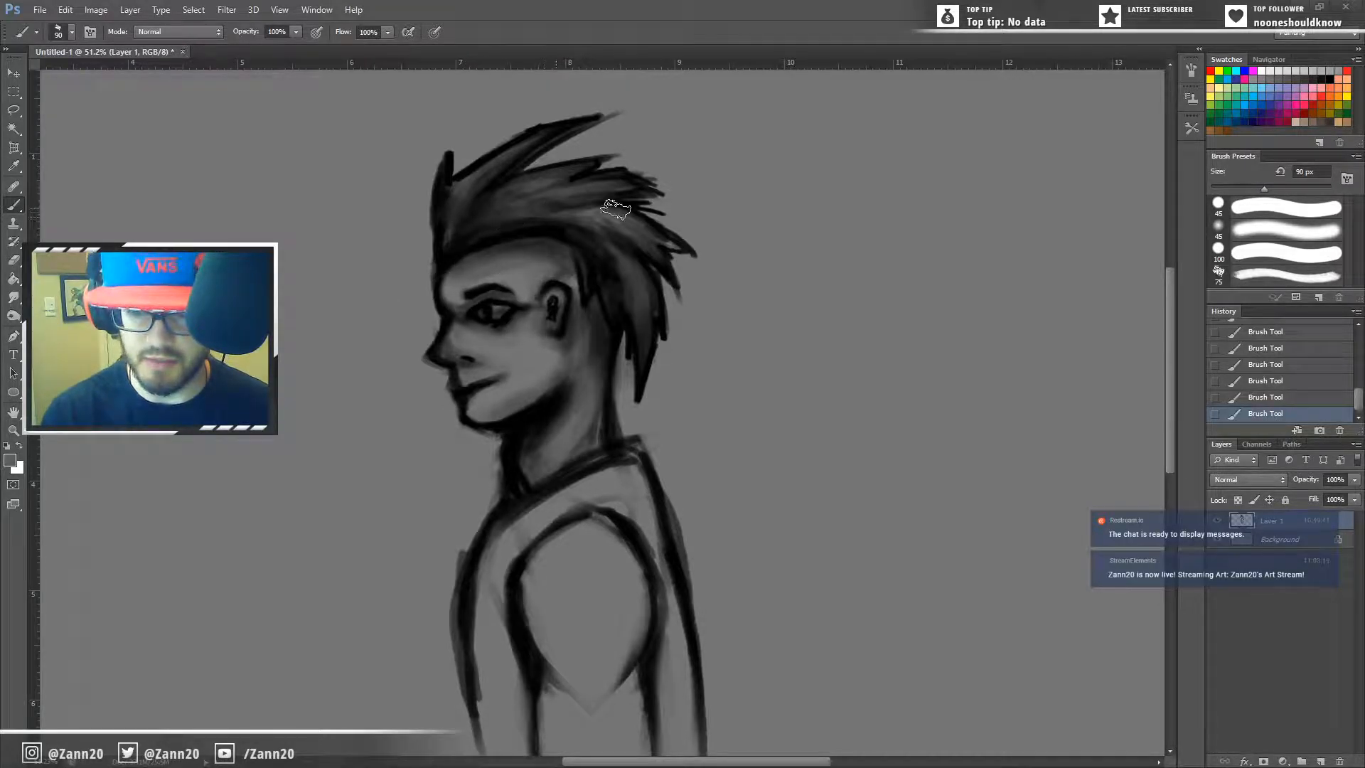
pyautogui.moveTo(610, 134); pyautogui.dragTo(636, 95)
pyautogui.moveTo(610, 124)
pyautogui.mouseDown()
pyautogui.moveTo(641, 96)
pyautogui.moveTo(603, 128)
pyautogui.moveTo(685, 96)
pyautogui.mouseUp()
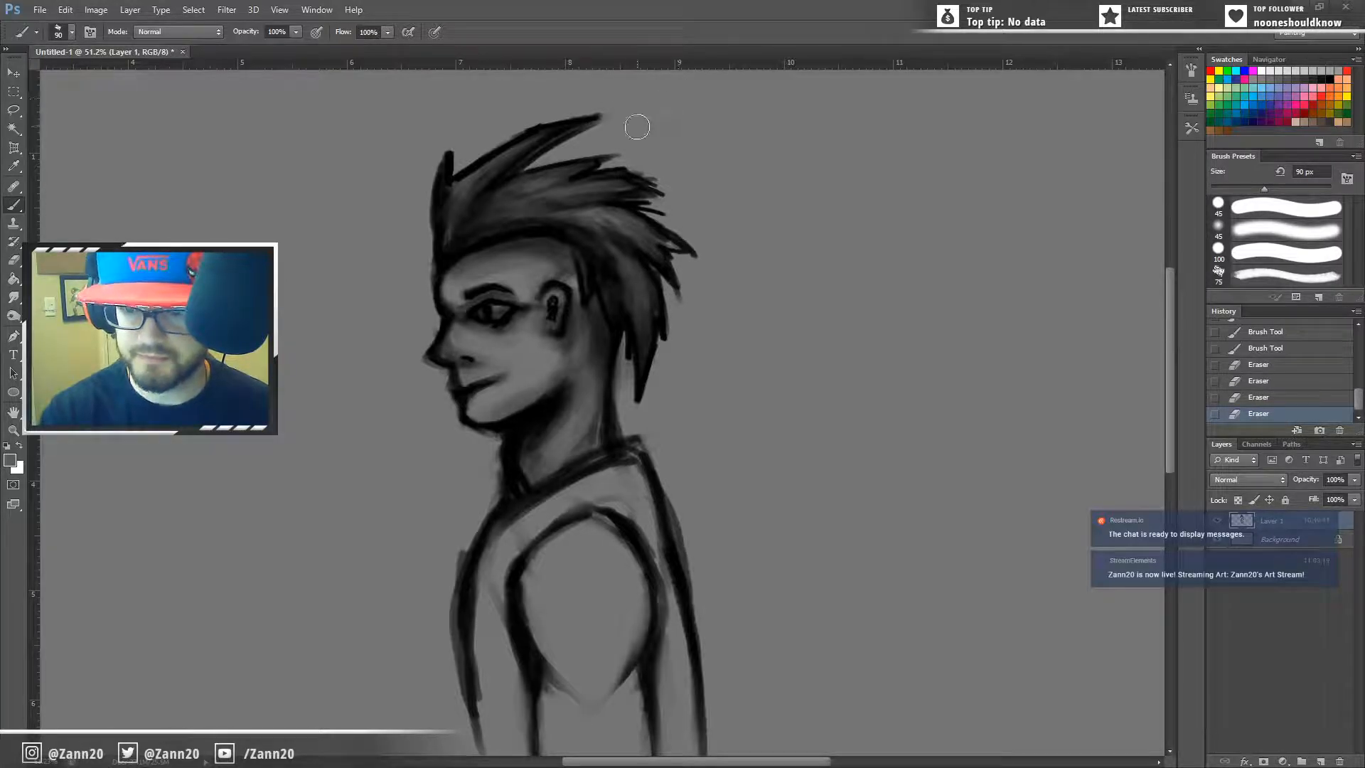
pyautogui.moveTo(651, 174); pyautogui.dragTo(719, 196)
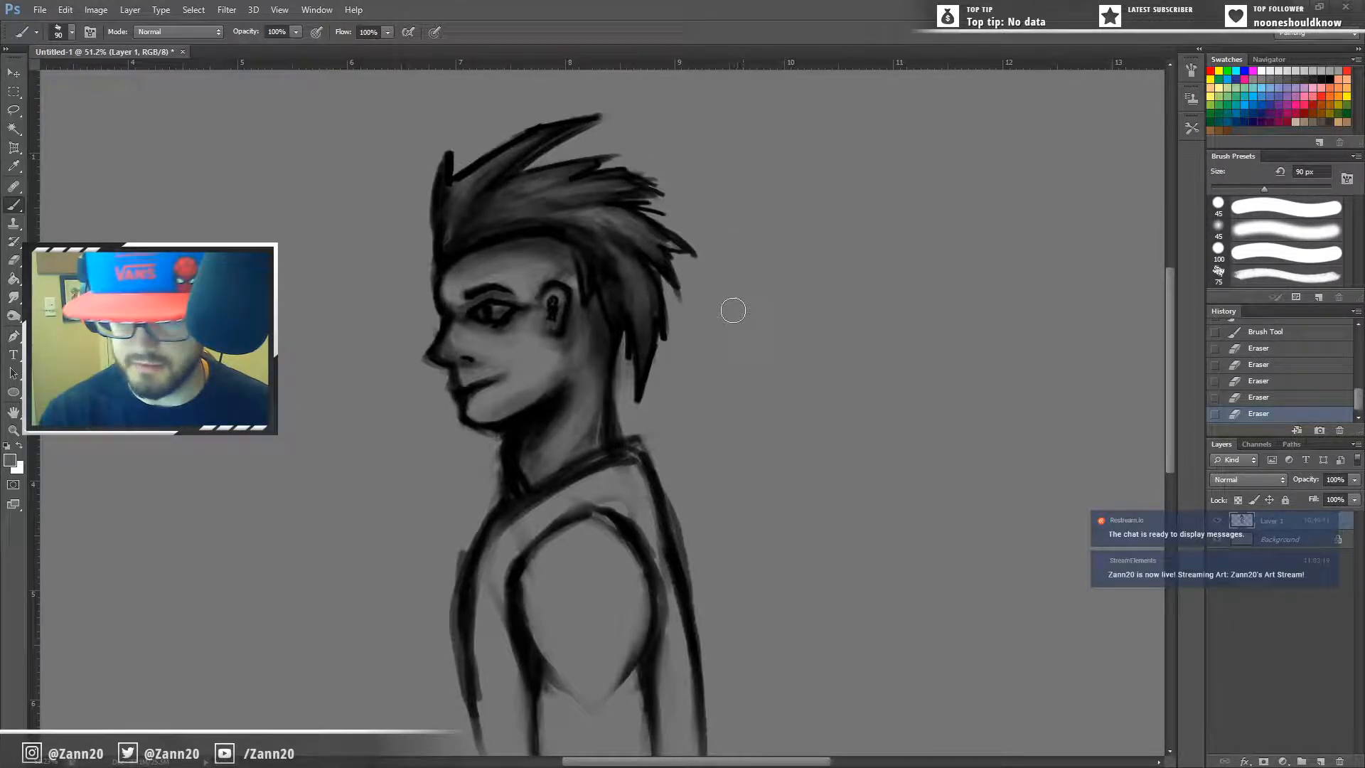
pyautogui.moveTo(697, 326); pyautogui.dragTo(689, 310)
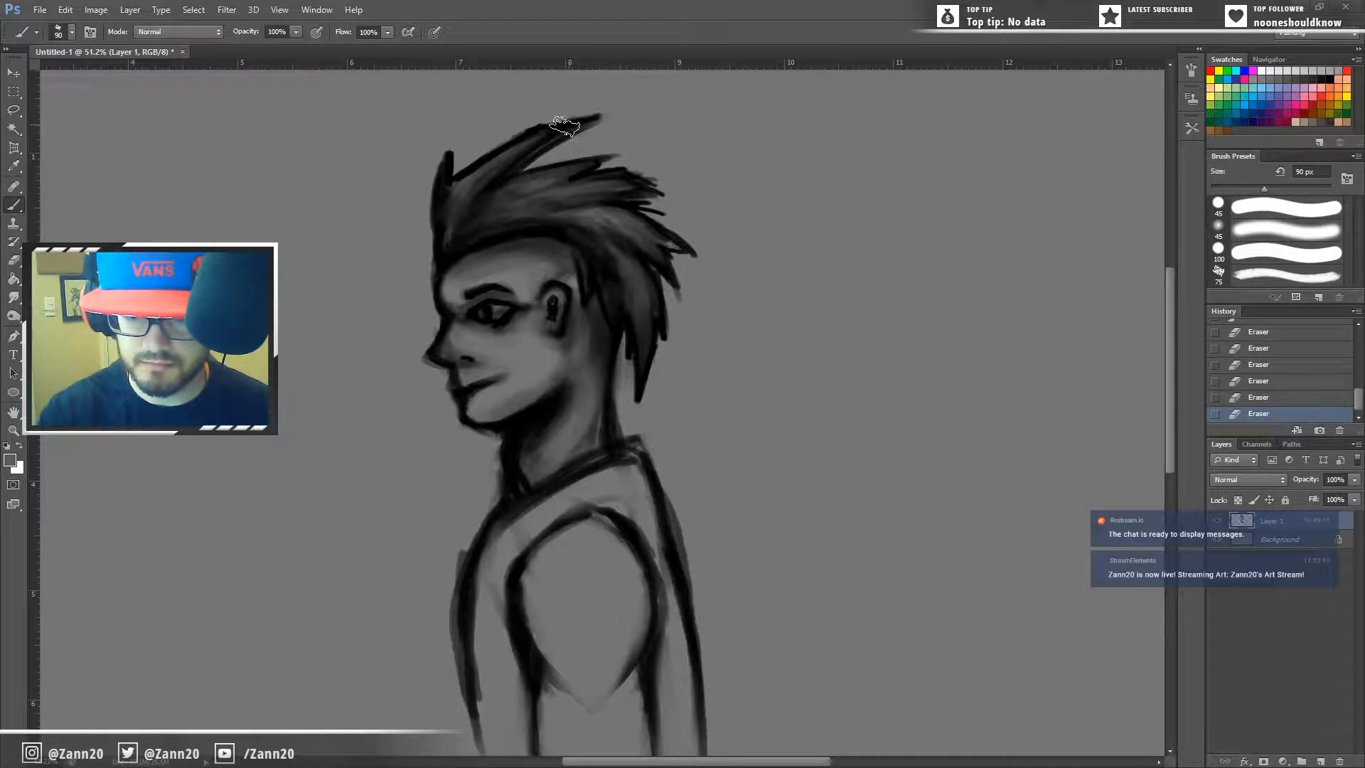
# Step: Undo the first grey hair stroke, and soften the black outlines of the top and front spikes with grey at 90 px
pyautogui.moveTo(590, 119); pyautogui.dragTo(472, 219)
pyautogui.hotkey('ctrl', 'z')
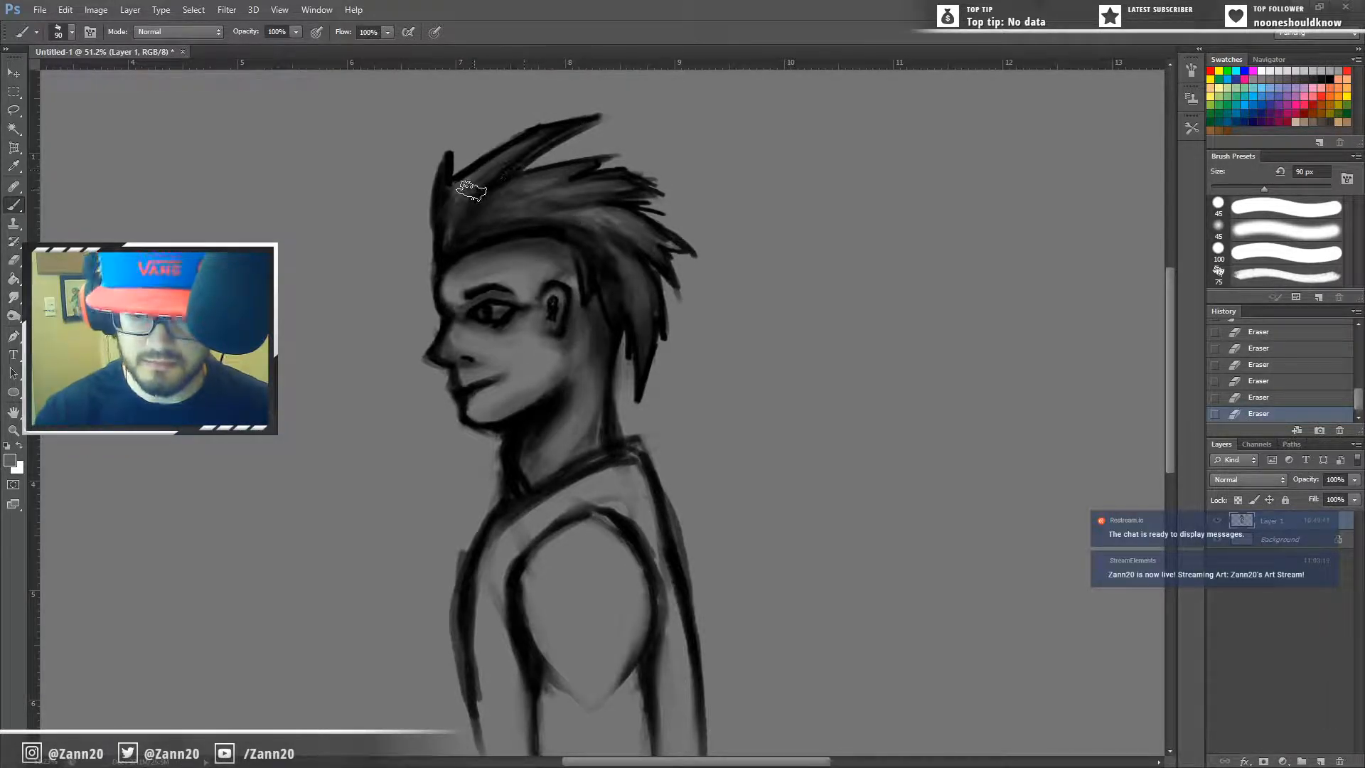
pyautogui.moveTo(543, 132)
pyautogui.mouseDown()
pyautogui.moveTo(497, 157)
pyautogui.moveTo(570, 134)
pyautogui.mouseUp()
pyautogui.moveTo(475, 171); pyautogui.dragTo(608, 120)
pyautogui.moveTo(448, 153)
pyautogui.mouseDown()
pyautogui.moveTo(454, 242)
pyautogui.moveTo(453, 195)
pyautogui.moveTo(435, 217)
pyautogui.mouseUp()
pyautogui.moveTo(440, 162); pyautogui.dragTo(430, 204)
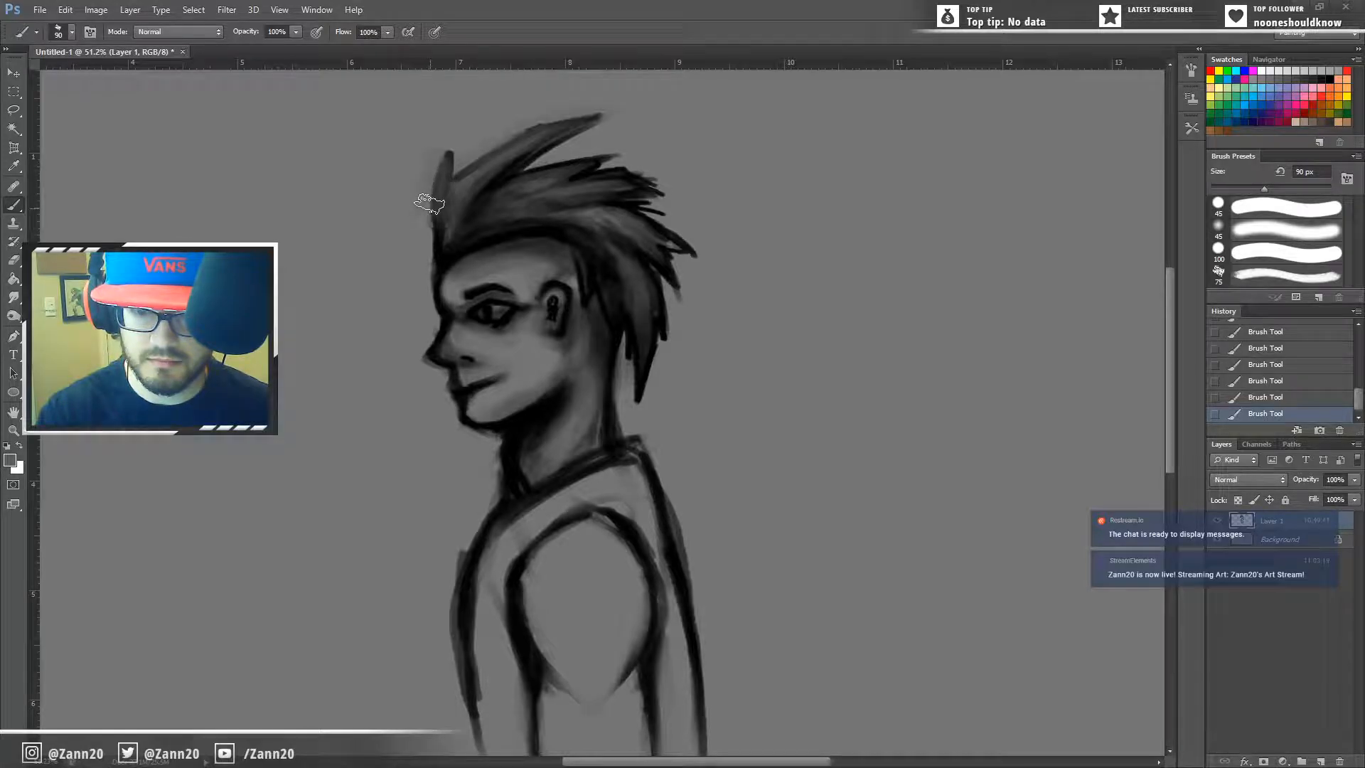
# Step: Sample the background grey and lighten the front hair spike's outer edge, undoing and repainting the stroke until it fits
pyautogui.keyDown('alt'); pyautogui.click(454, 143); pyautogui.keyUp('alt')
pyautogui.moveTo(445, 150); pyautogui.dragTo(433, 216)
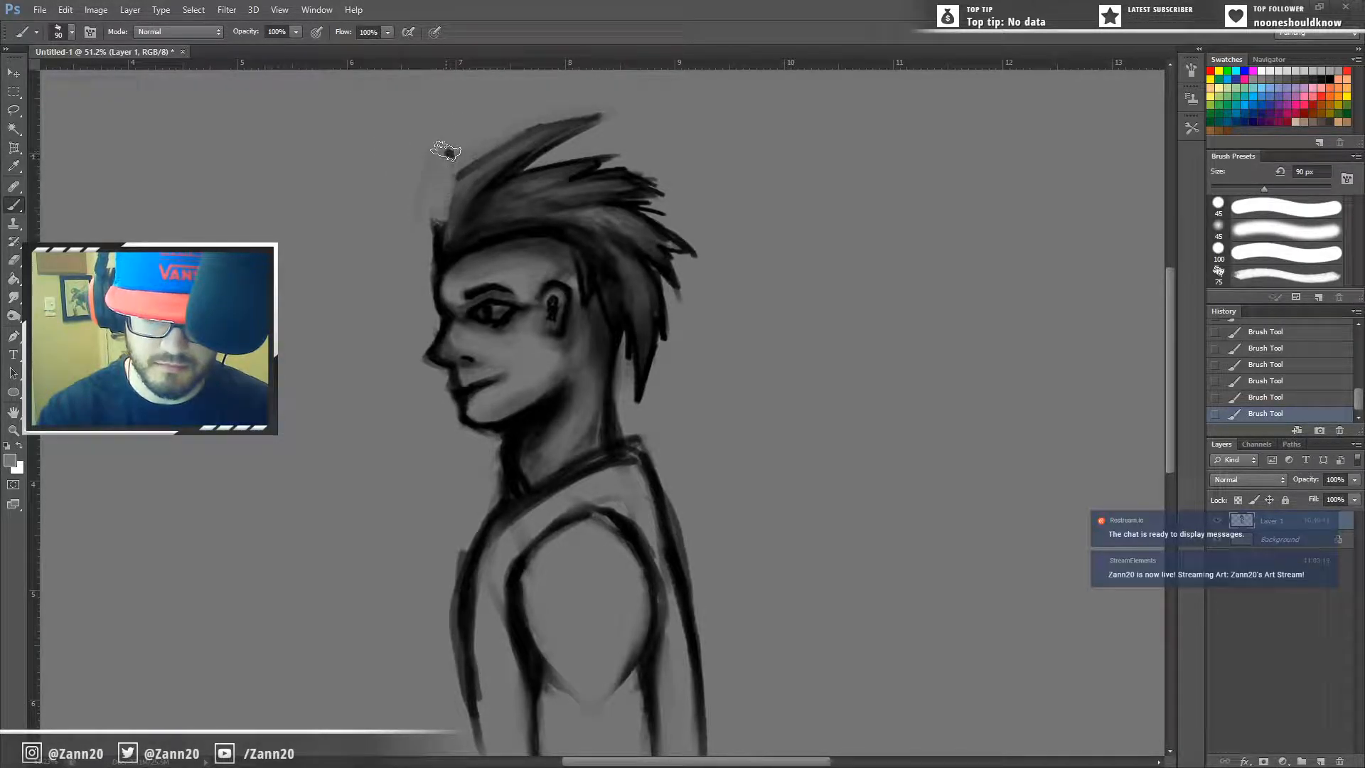
pyautogui.hotkey('ctrl', 'z')
pyautogui.moveTo(442, 159); pyautogui.dragTo(433, 216)
pyautogui.hotkey('ctrl', 'z')
pyautogui.moveTo(445, 162); pyautogui.dragTo(436, 220)
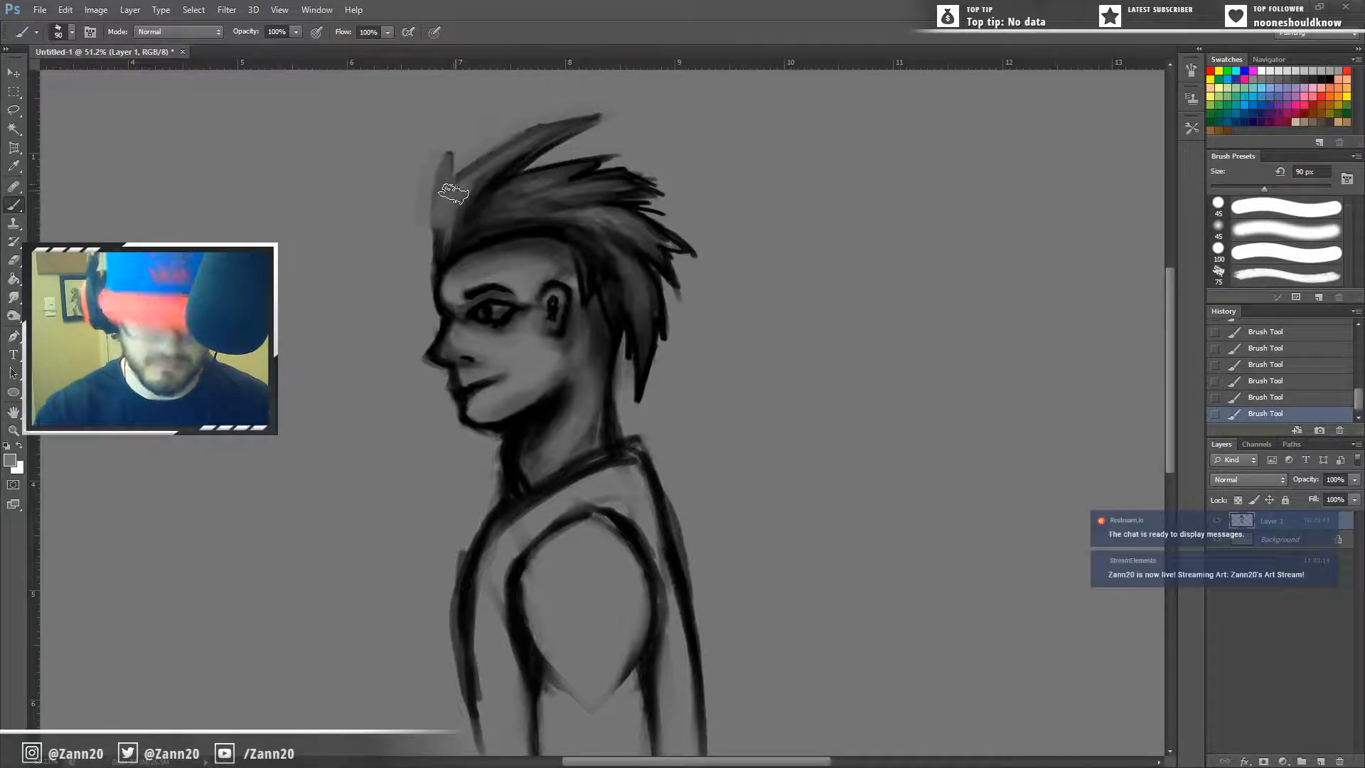
# Step: Sample black at 30 px, undo the stroke on the front spike, and extend the tip of the top hair spike
pyautogui.press('[')
pyautogui.press('[')
pyautogui.press('[')
pyautogui.press(']')
pyautogui.keyDown('alt'); pyautogui.click(470, 244); pyautogui.keyUp('alt')
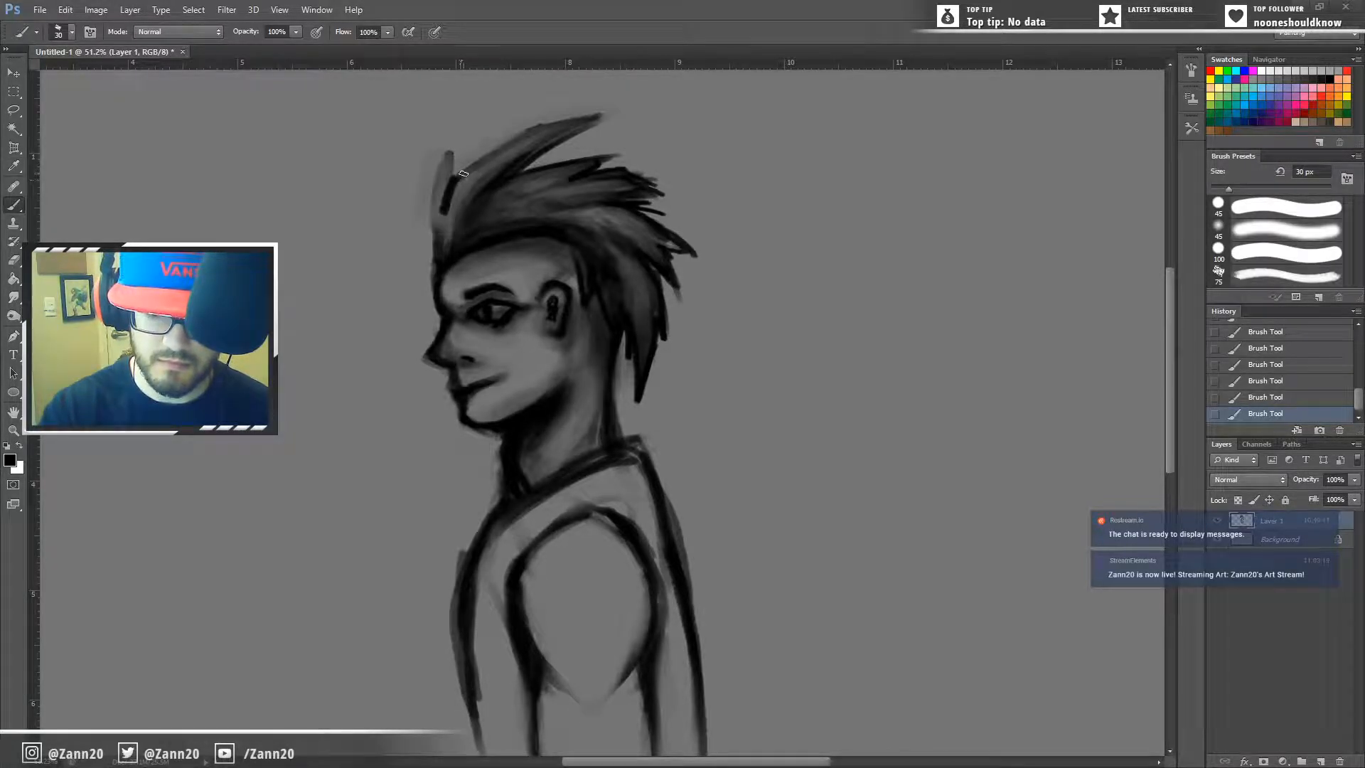
pyautogui.hotkey('ctrl', 'z')
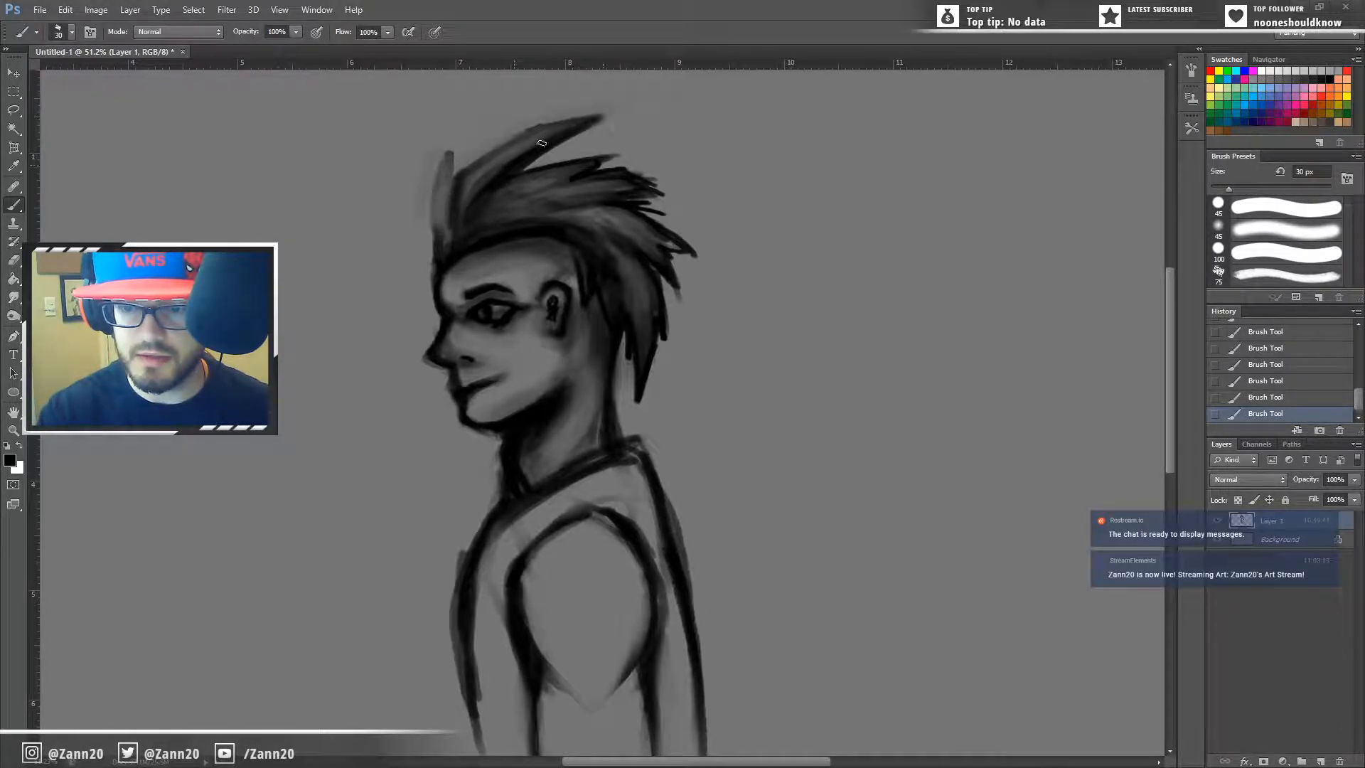
pyautogui.moveTo(556, 137); pyautogui.dragTo(633, 108)
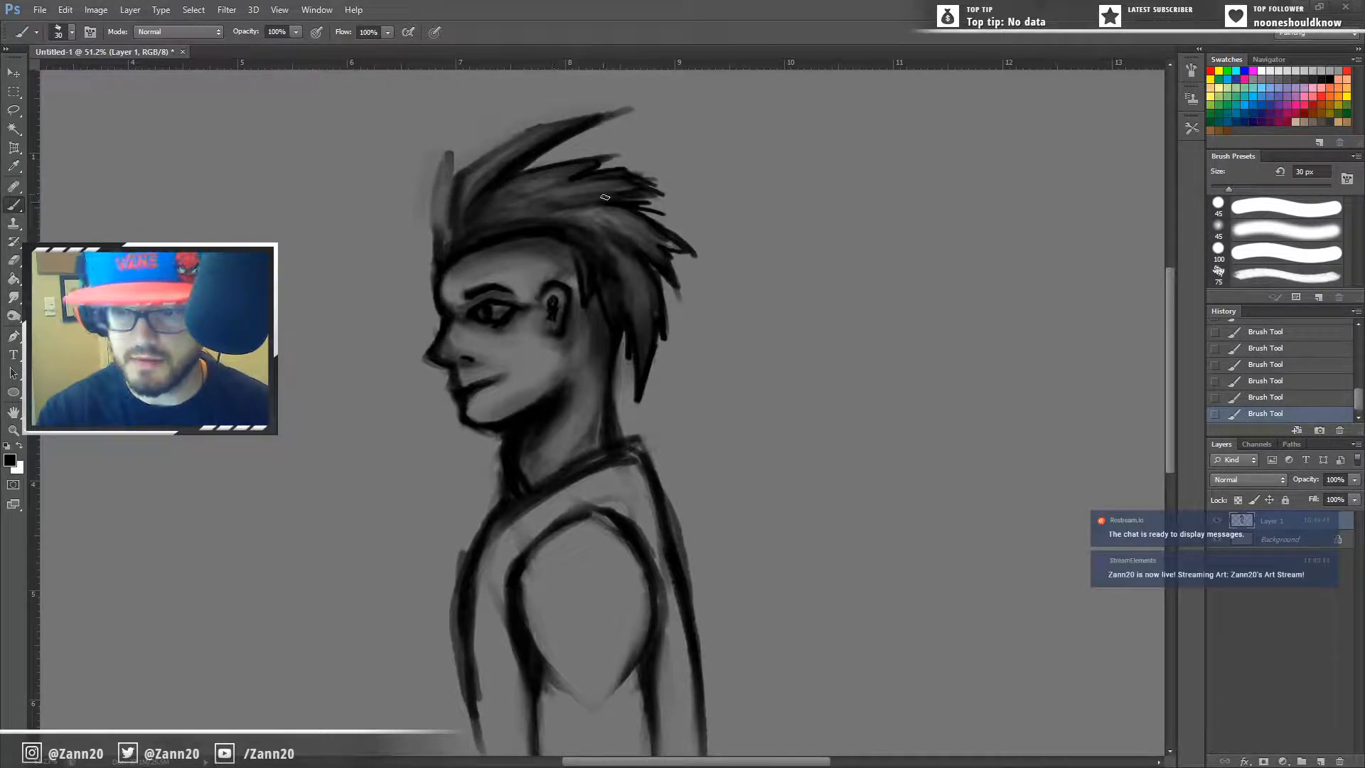
# Step: Darken the rear hair spikes and the strands behind the ear in black at 30 px, undoing unwanted strokes
pyautogui.moveTo(639, 194)
pyautogui.mouseDown()
pyautogui.moveTo(582, 197)
pyautogui.moveTo(644, 189)
pyautogui.mouseUp()
pyautogui.hotkey('ctrl', 'z')
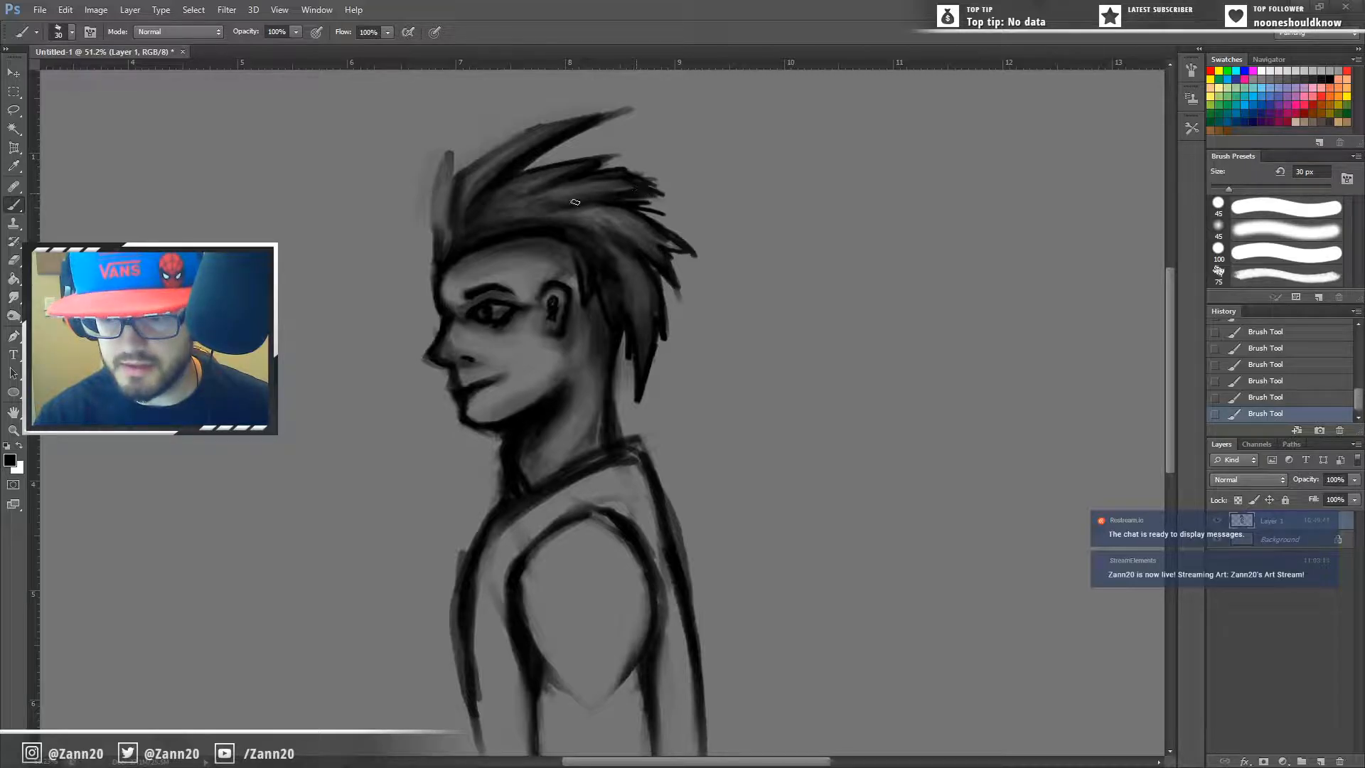
pyautogui.moveTo(639, 183)
pyautogui.mouseDown()
pyautogui.moveTo(525, 205)
pyautogui.moveTo(657, 186)
pyautogui.moveTo(562, 209)
pyautogui.mouseUp()
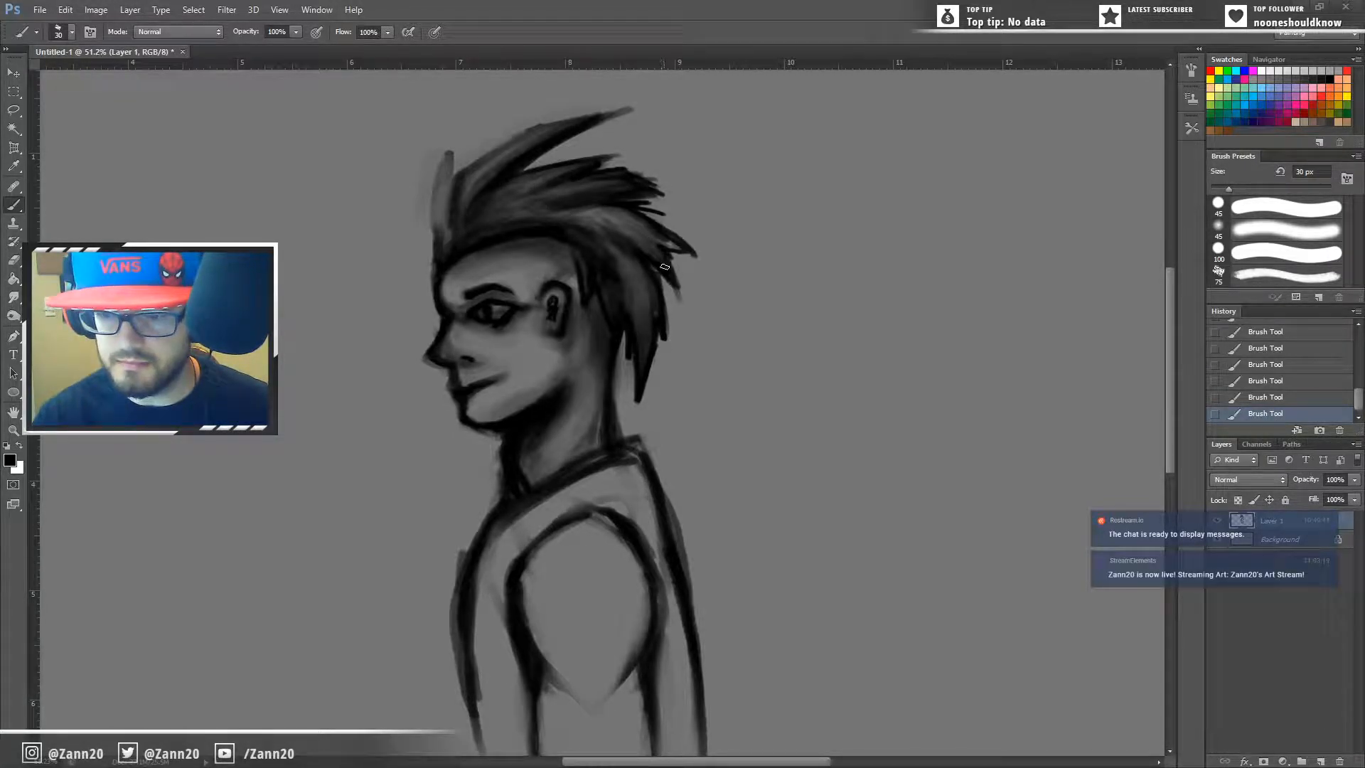
pyautogui.moveTo(635, 235); pyautogui.dragTo(664, 246)
pyautogui.press('ctrl')
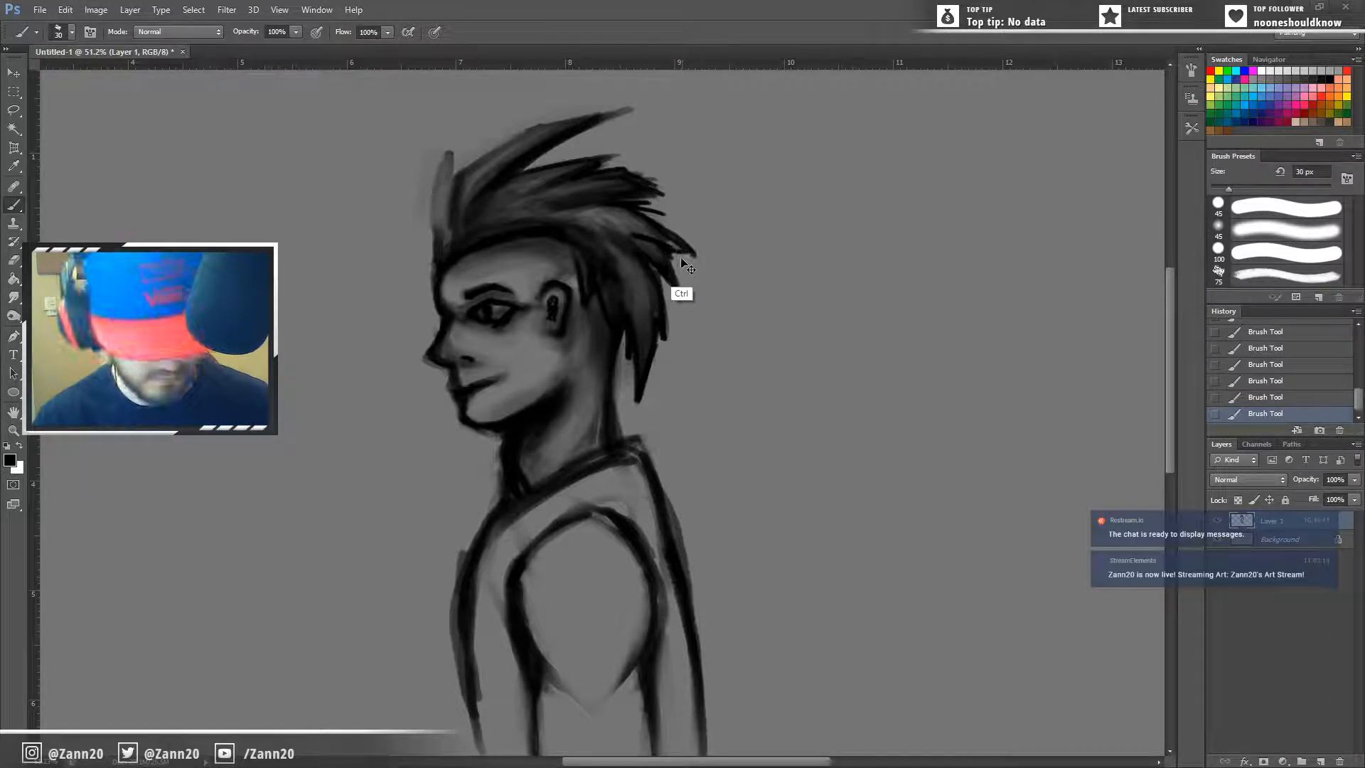
pyautogui.hotkey('ctrl', 'alt', 'z')
pyautogui.hotkey('ctrl', 'alt', 'z')
pyautogui.moveTo(677, 253)
pyautogui.mouseDown()
pyautogui.moveTo(619, 227)
pyautogui.moveTo(676, 250)
pyautogui.mouseUp()
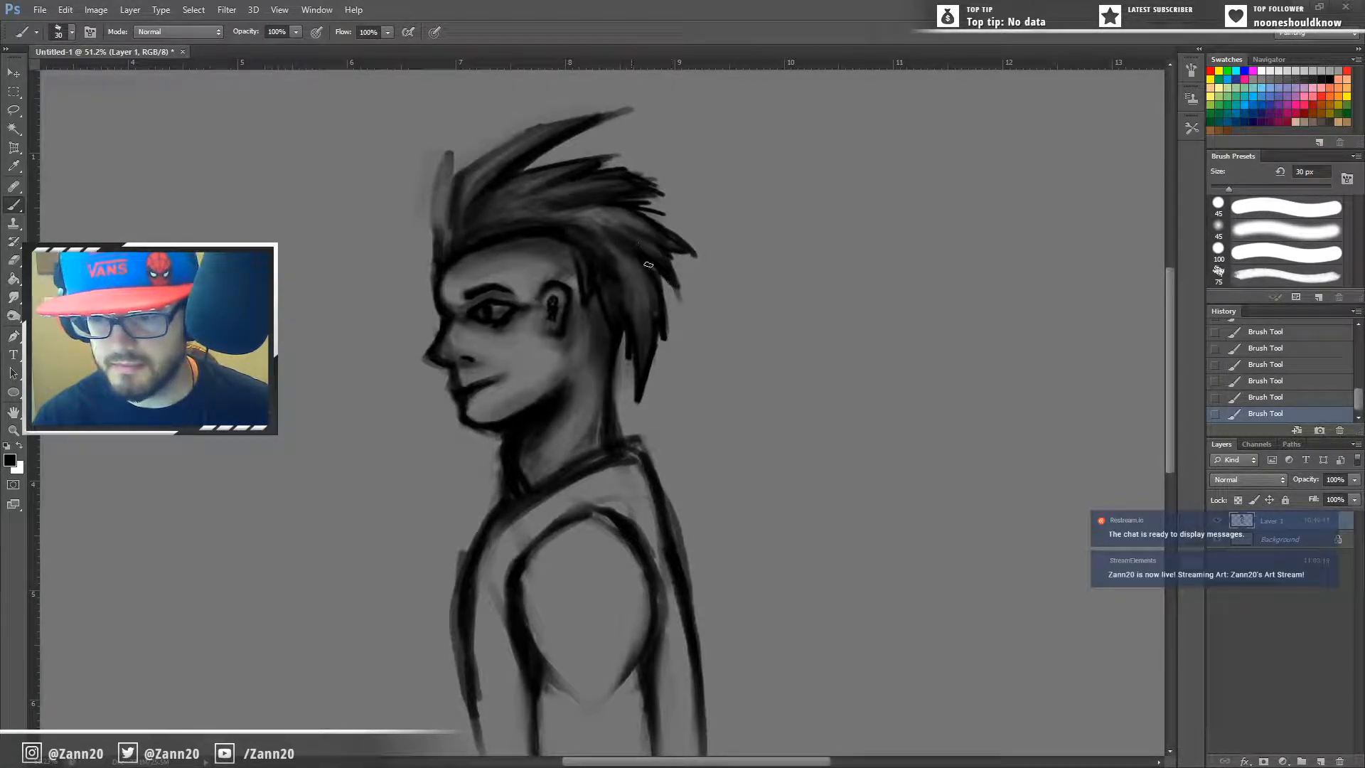
pyautogui.moveTo(623, 290); pyautogui.dragTo(635, 349)
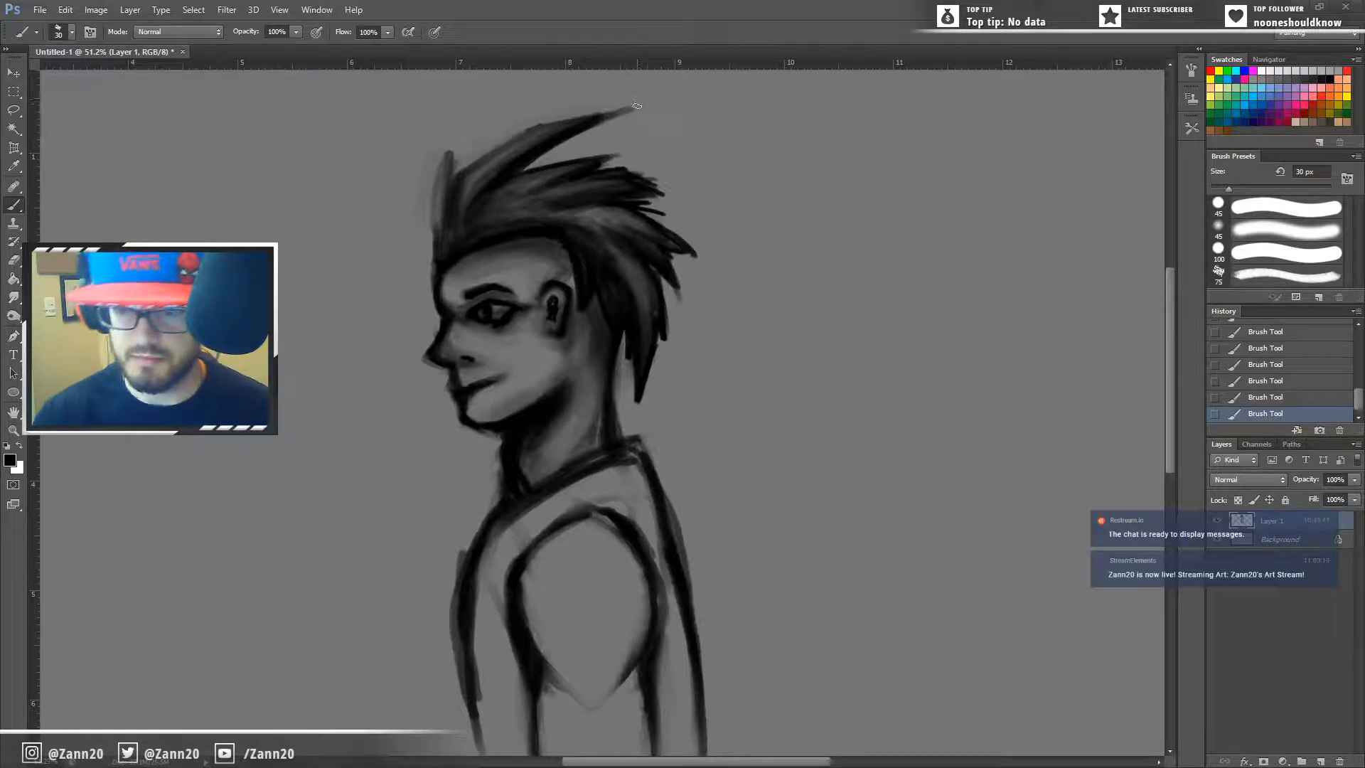
# Step: Shorten the top hair spike's tip with the eraser and clean up the grey along its upper edge
pyautogui.moveTo(628, 111); pyautogui.dragTo(652, 97)
pyautogui.moveTo(638, 107)
pyautogui.mouseDown()
pyautogui.moveTo(617, 129)
pyautogui.moveTo(668, 88)
pyautogui.moveTo(594, 140)
pyautogui.moveTo(703, 88)
pyautogui.mouseUp()
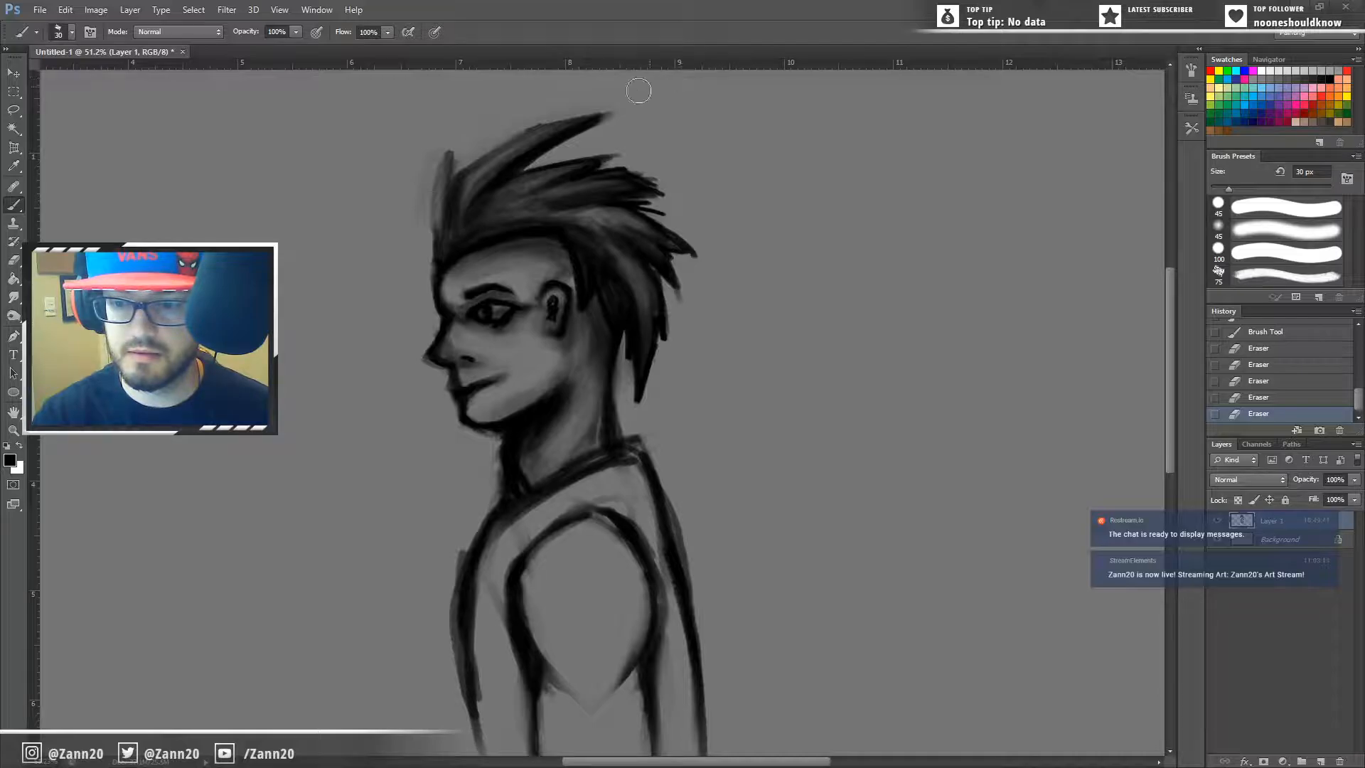
pyautogui.moveTo(573, 104)
pyautogui.mouseDown()
pyautogui.moveTo(495, 123)
pyautogui.moveTo(599, 98)
pyautogui.moveTo(473, 142)
pyautogui.mouseUp()
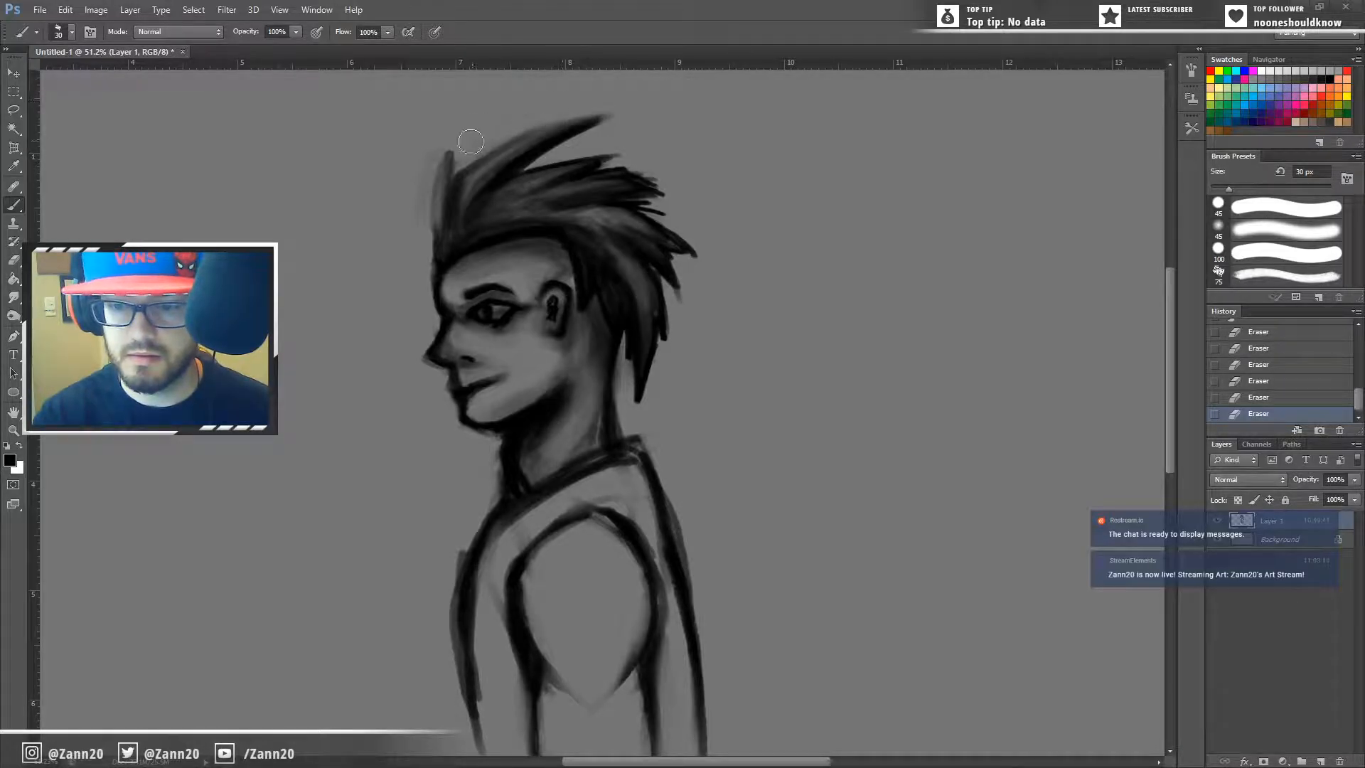
# Step: Extend the top hair spike's tip in black at 30 px and darken the strands below it, undoing an unwanted stroke
pyautogui.moveTo(585, 124); pyautogui.dragTo(616, 110)
pyautogui.moveTo(520, 139); pyautogui.dragTo(616, 114)
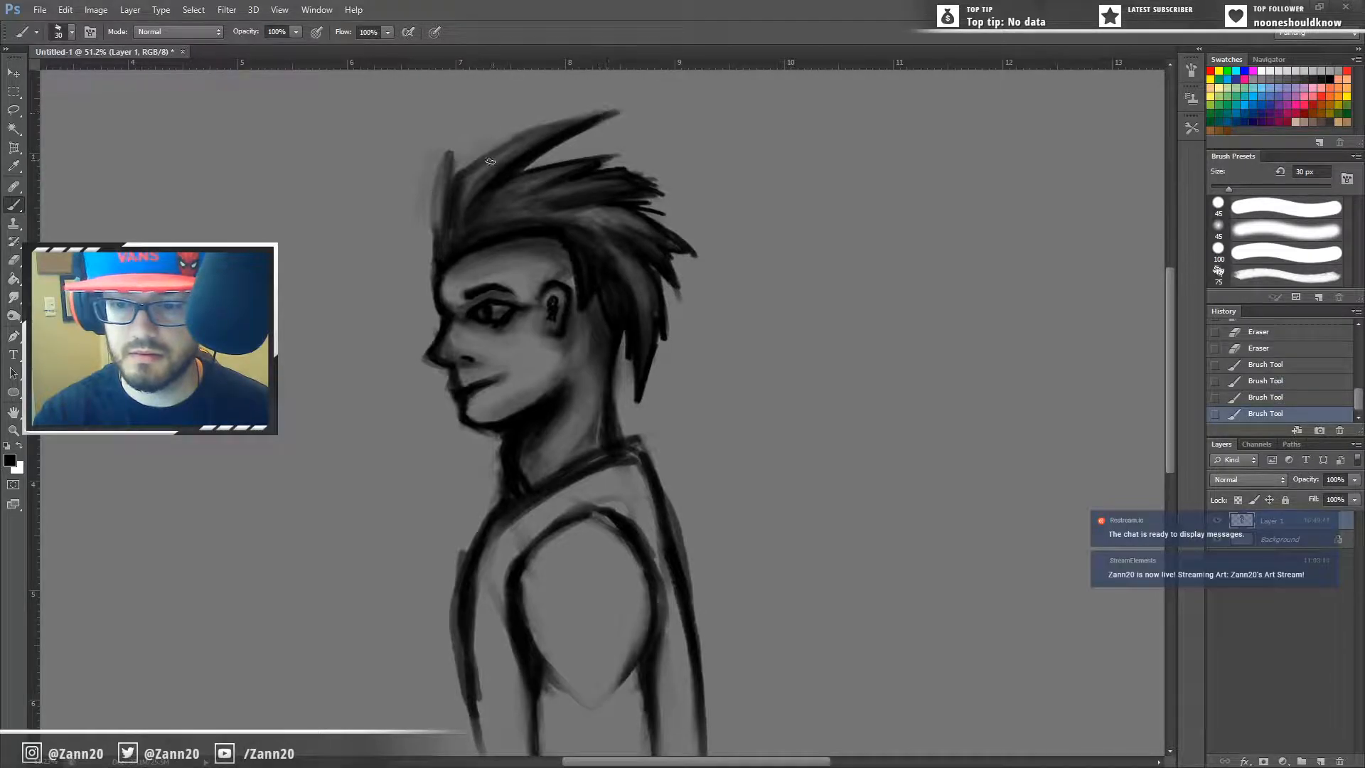
pyautogui.moveTo(477, 179); pyautogui.dragTo(525, 152)
pyautogui.moveTo(470, 211); pyautogui.dragTo(504, 175)
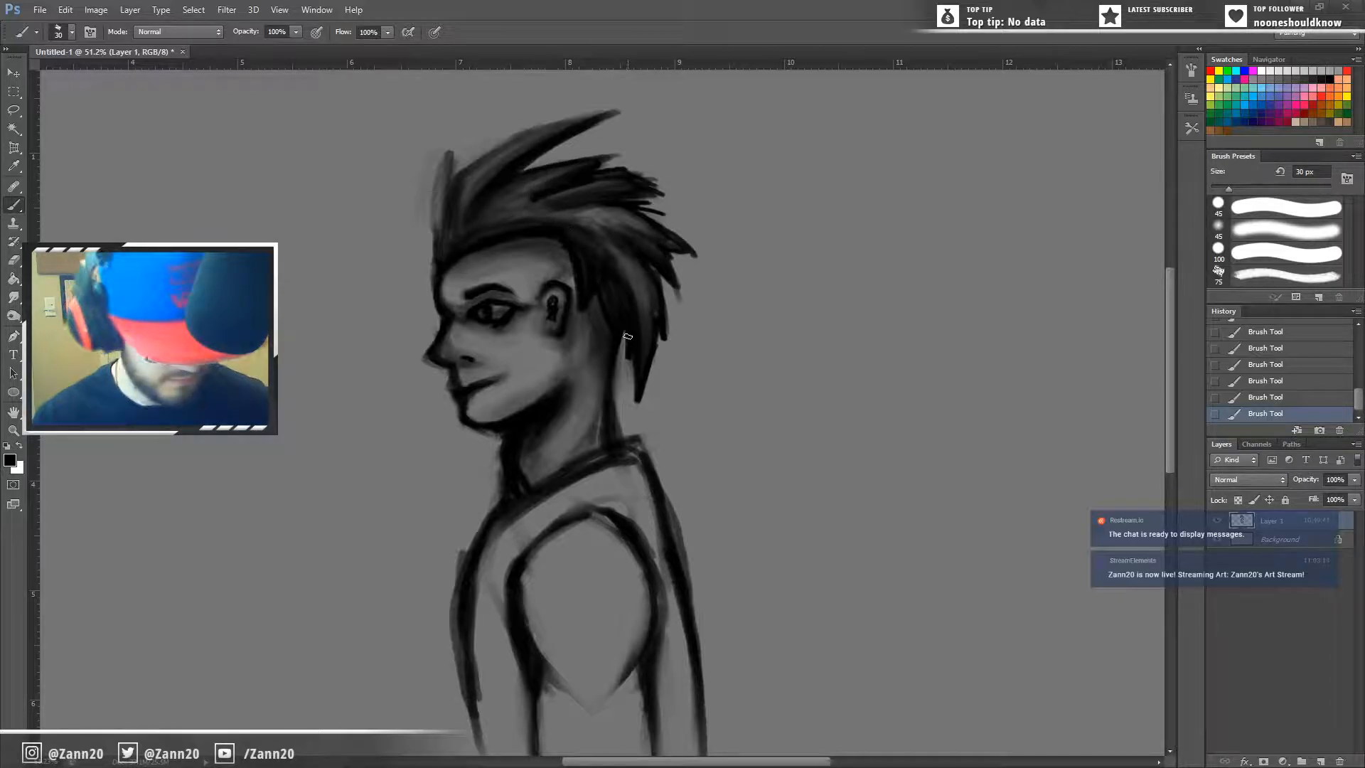
pyautogui.hotkey('ctrl', 'z')
pyautogui.moveTo(528, 202); pyautogui.dragTo(616, 174)
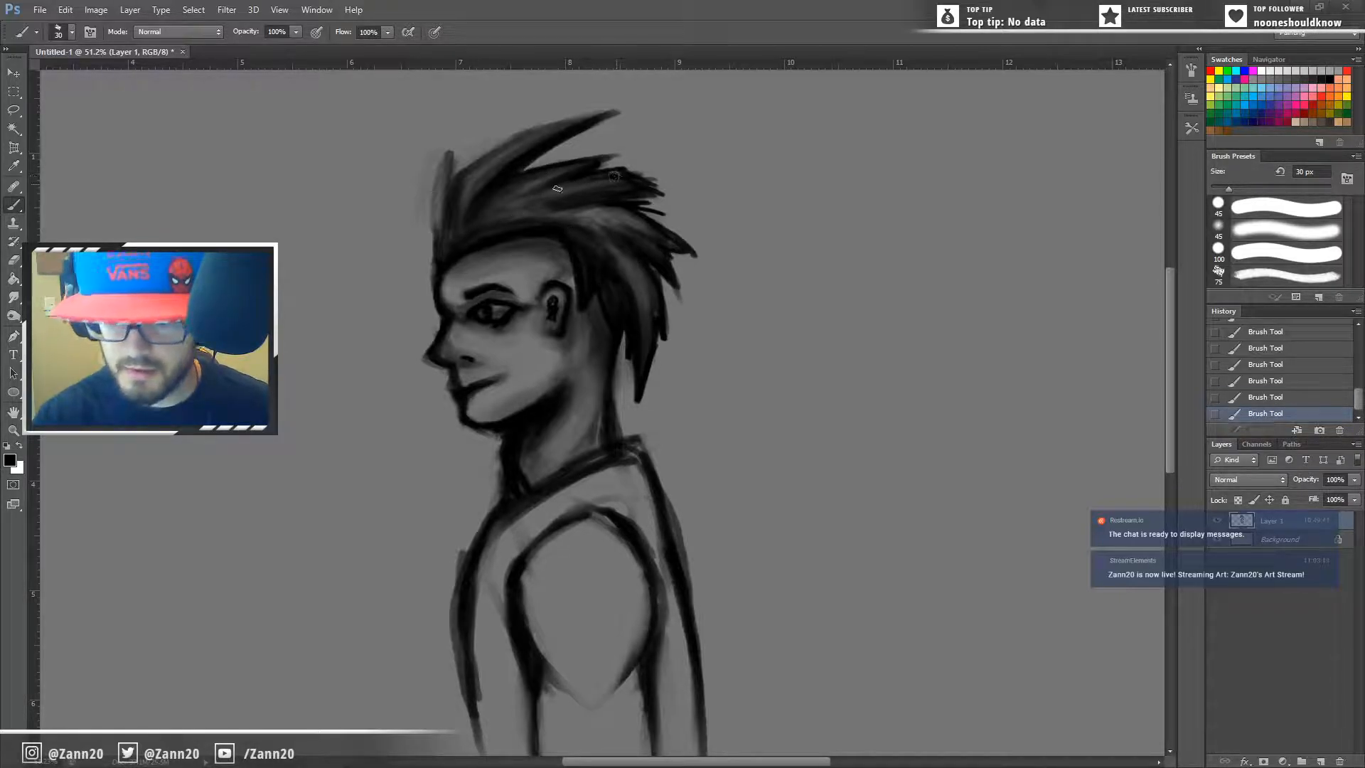
# Step: Sample the background grey and clean up the outer edge of the front hair spike
pyautogui.keyDown('alt'); pyautogui.click(716, 143); pyautogui.keyUp('alt')
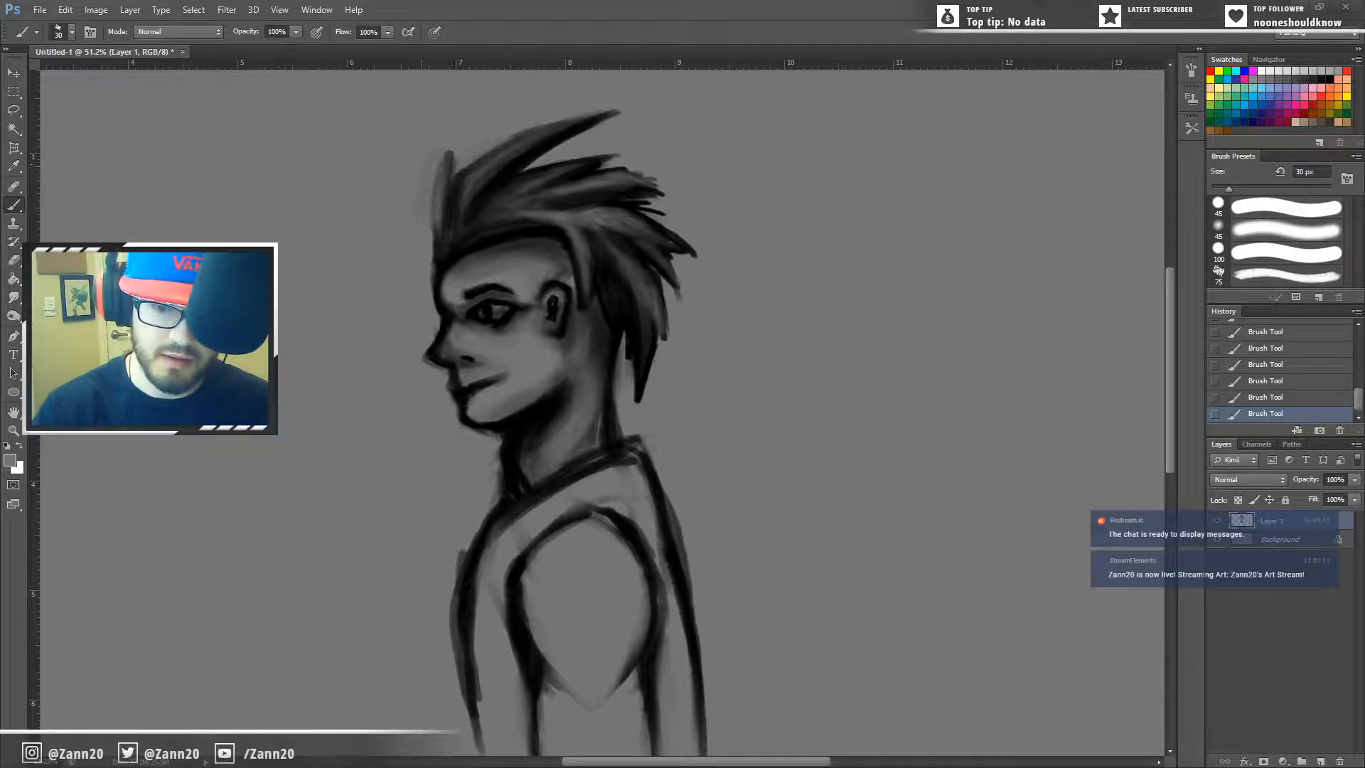
pyautogui.moveTo(401, 239); pyautogui.dragTo(427, 139)
pyautogui.moveTo(406, 230)
pyautogui.mouseDown()
pyautogui.moveTo(419, 161)
pyautogui.moveTo(432, 185)
pyautogui.moveTo(441, 128)
pyautogui.mouseUp()
pyautogui.moveTo(395, 269)
pyautogui.mouseDown()
pyautogui.moveTo(431, 141)
pyautogui.moveTo(527, 107)
pyautogui.mouseUp()
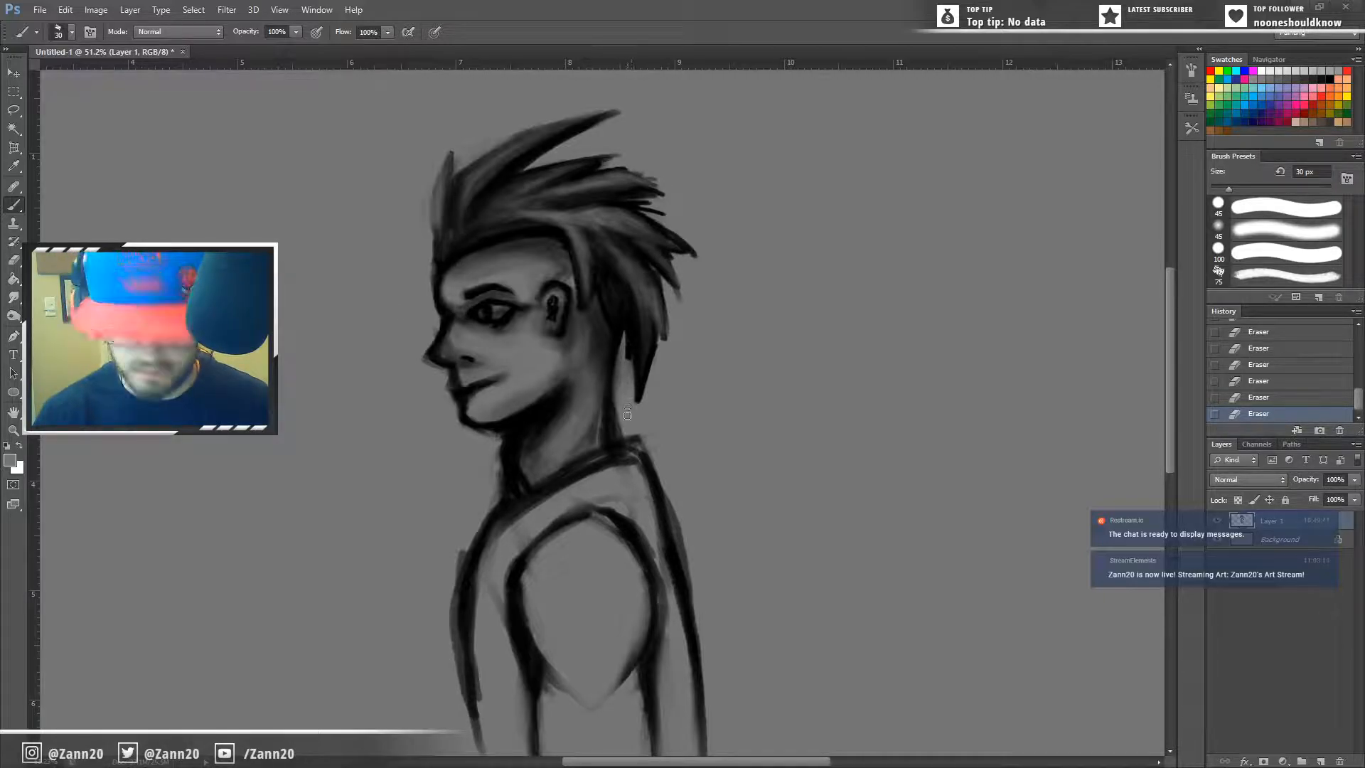
# Step: Try trimming the back corner of the collar with the eraser, and undo the stroke
pyautogui.press('z')
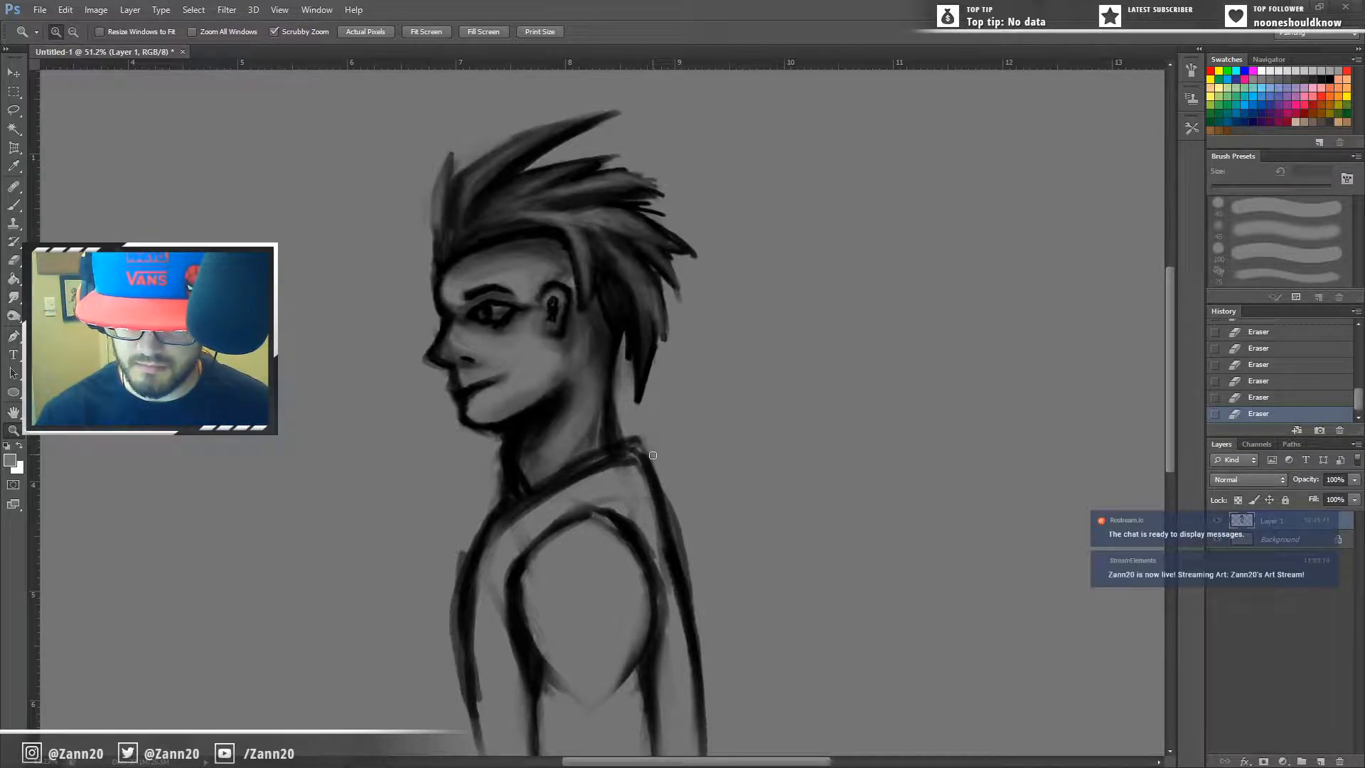
pyautogui.moveTo(682, 457)
pyautogui.mouseDown()
pyautogui.moveTo(738, 384)
pyautogui.moveTo(707, 430)
pyautogui.moveTo(693, 416)
pyautogui.mouseUp()
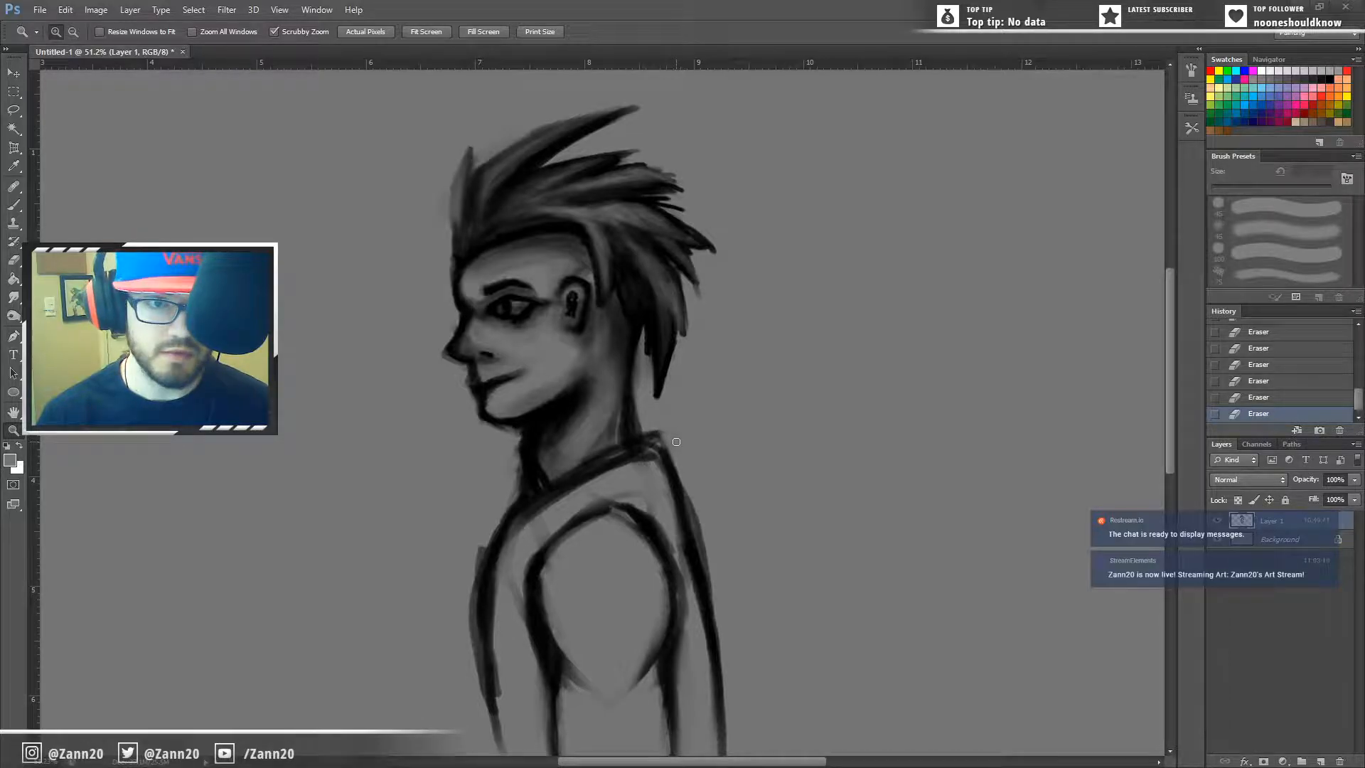
pyautogui.moveTo(651, 435)
pyautogui.mouseDown()
pyautogui.moveTo(625, 470)
pyautogui.moveTo(665, 435)
pyautogui.mouseUp()
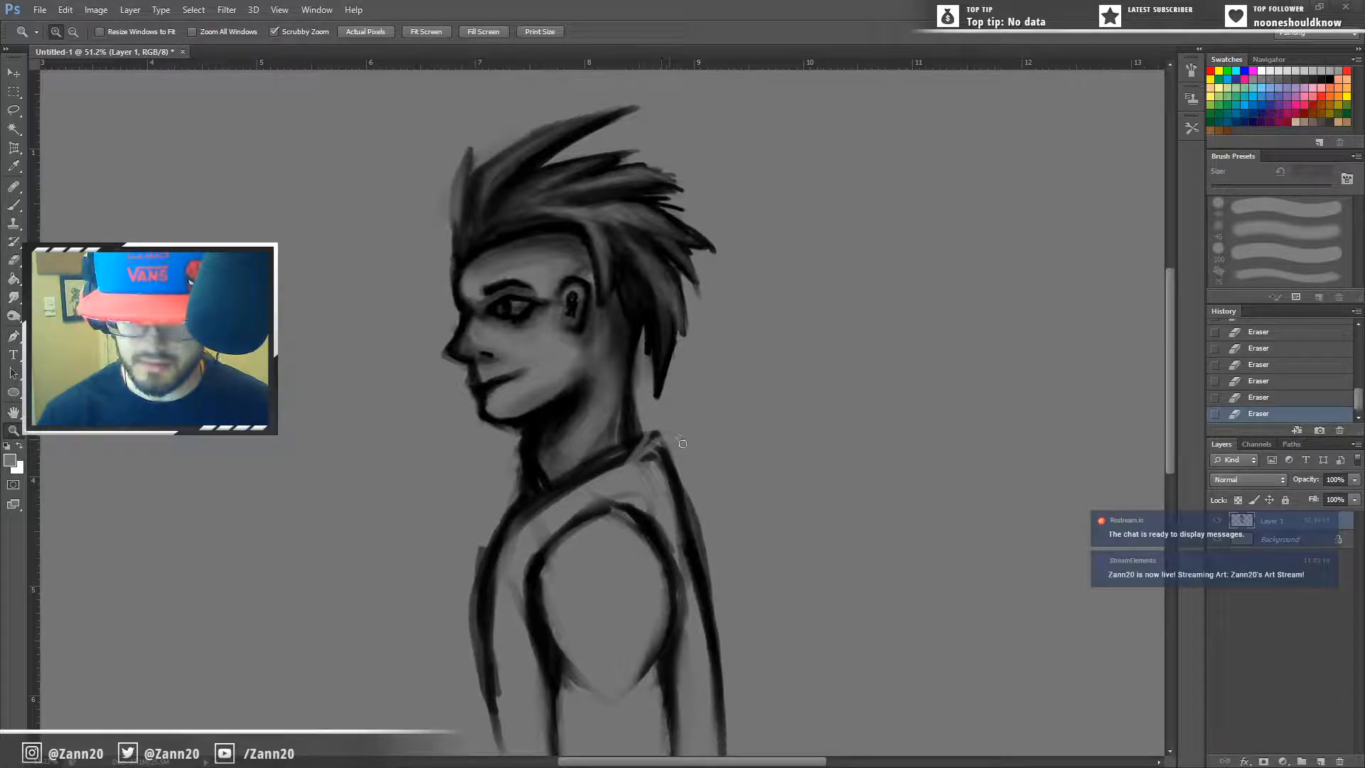
pyautogui.hotkey('ctrl', 'z')
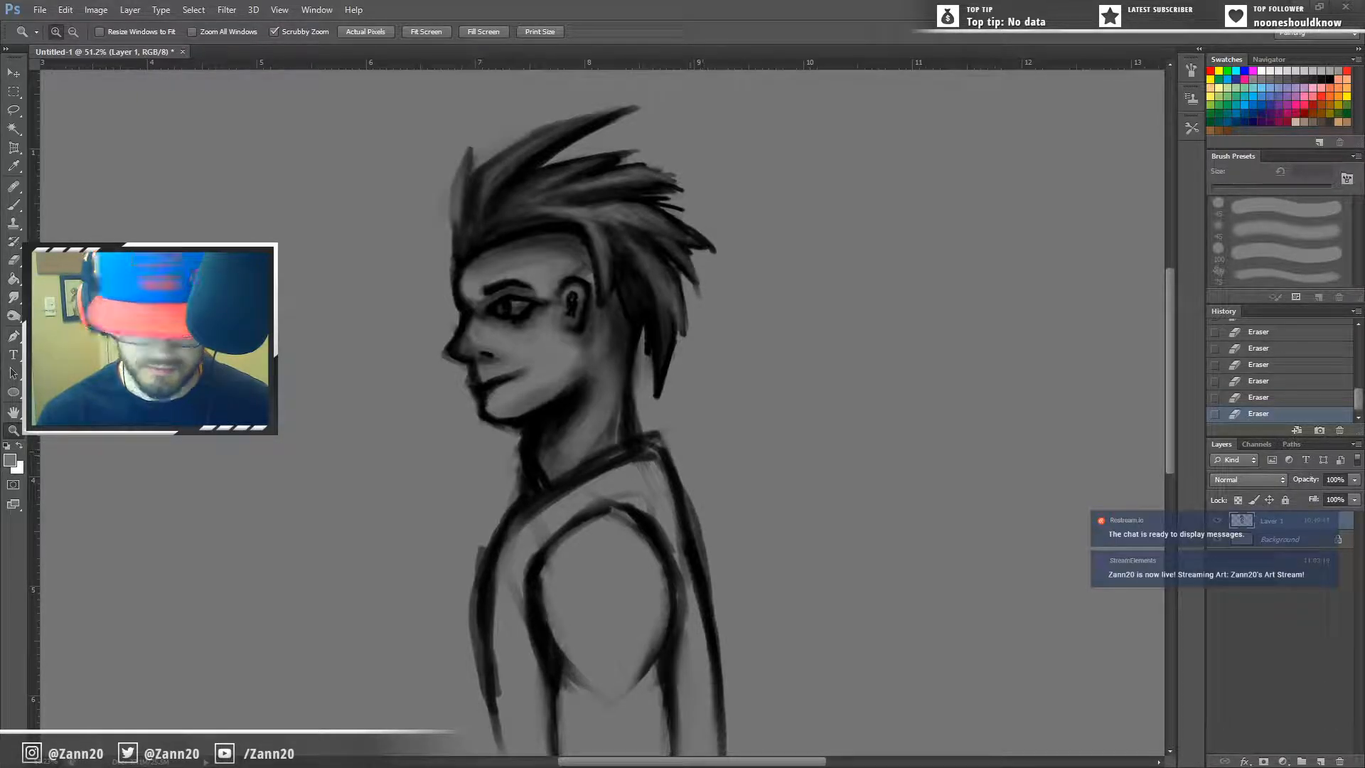
# Step: Trim the stray tips of the rear hair spikes against the background
pyautogui.press('b')
pyautogui.press('z')
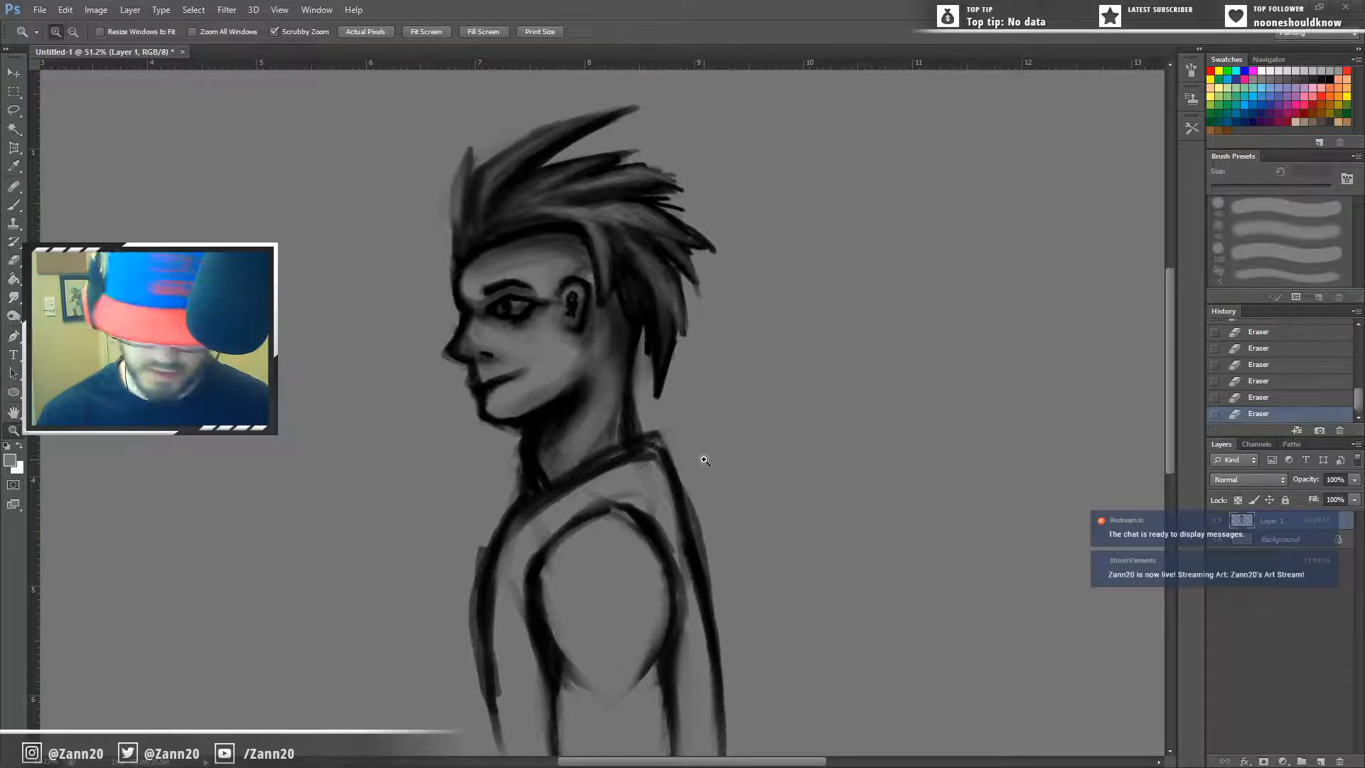
pyautogui.moveTo(709, 467)
pyautogui.mouseDown()
pyautogui.moveTo(679, 512)
pyautogui.moveTo(692, 500)
pyautogui.moveTo(679, 408)
pyautogui.mouseUp()
pyautogui.press('b')
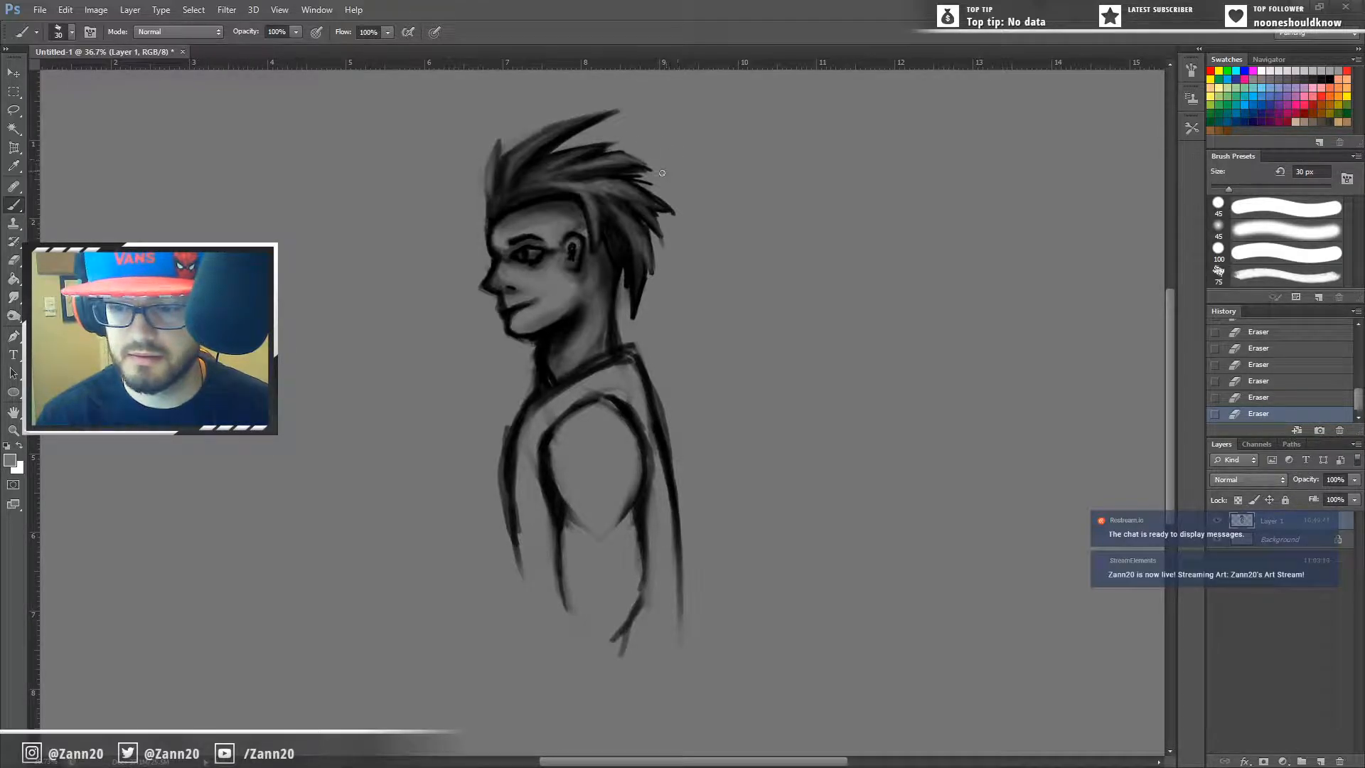
pyautogui.moveTo(654, 180)
pyautogui.mouseDown()
pyautogui.moveTo(634, 178)
pyautogui.moveTo(674, 170)
pyautogui.mouseUp()
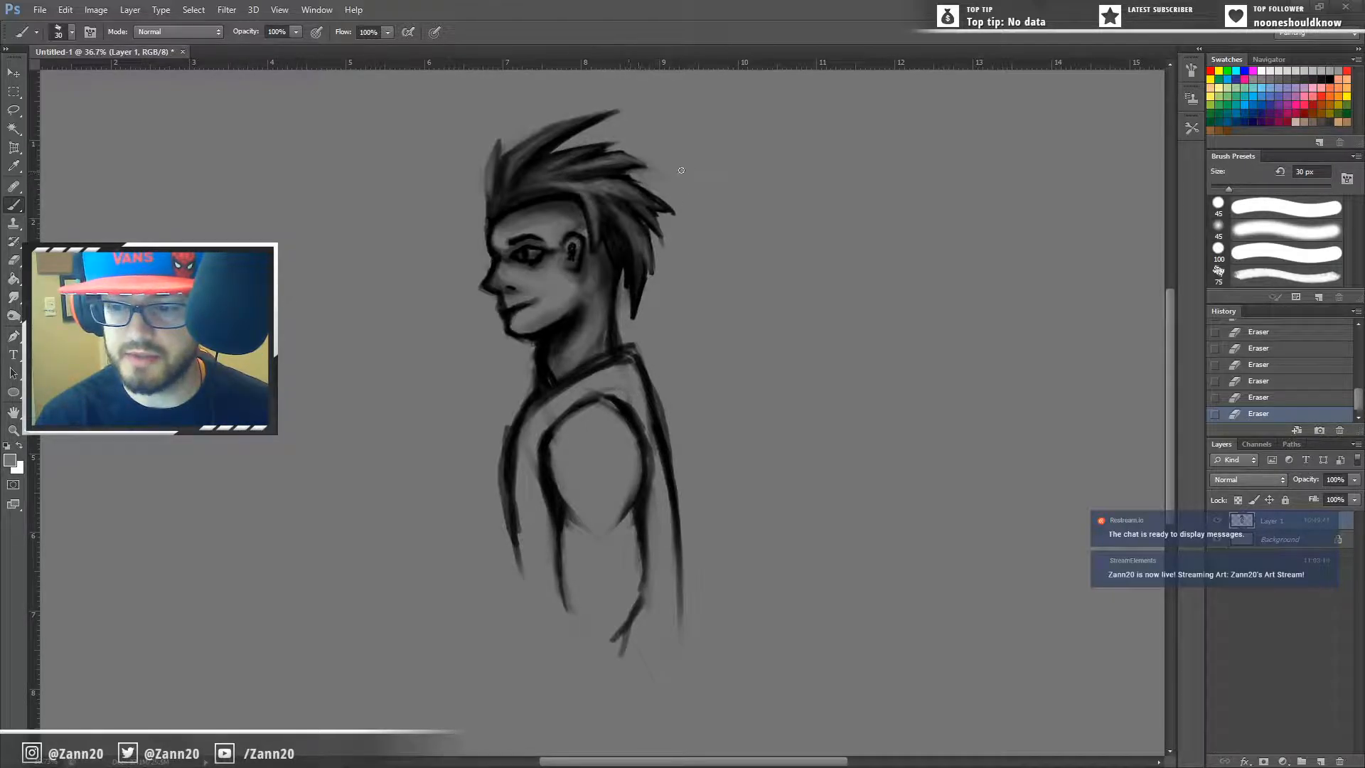
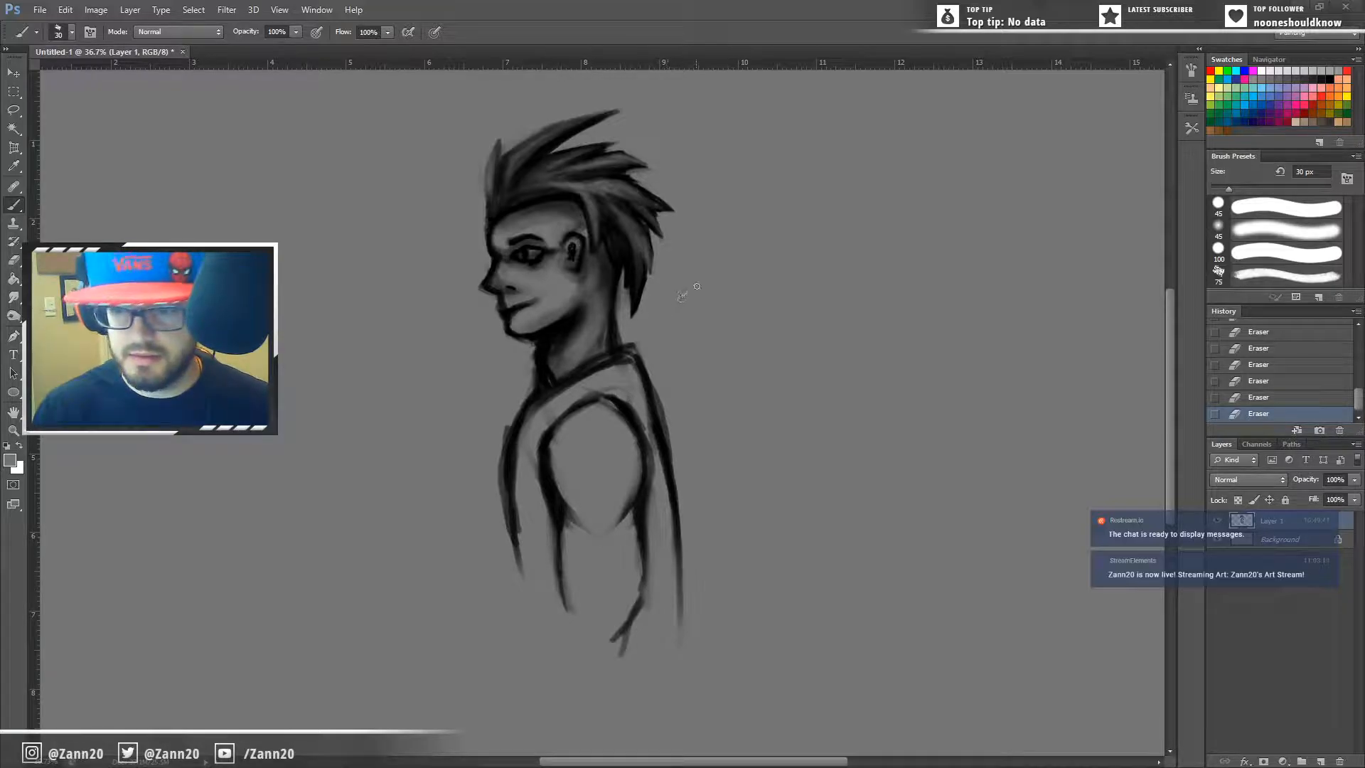
# Step: Touch up the armhole's upper edge in grey, and start filling the vest's shoulder with sampled black at 30 px
pyautogui.press('z')
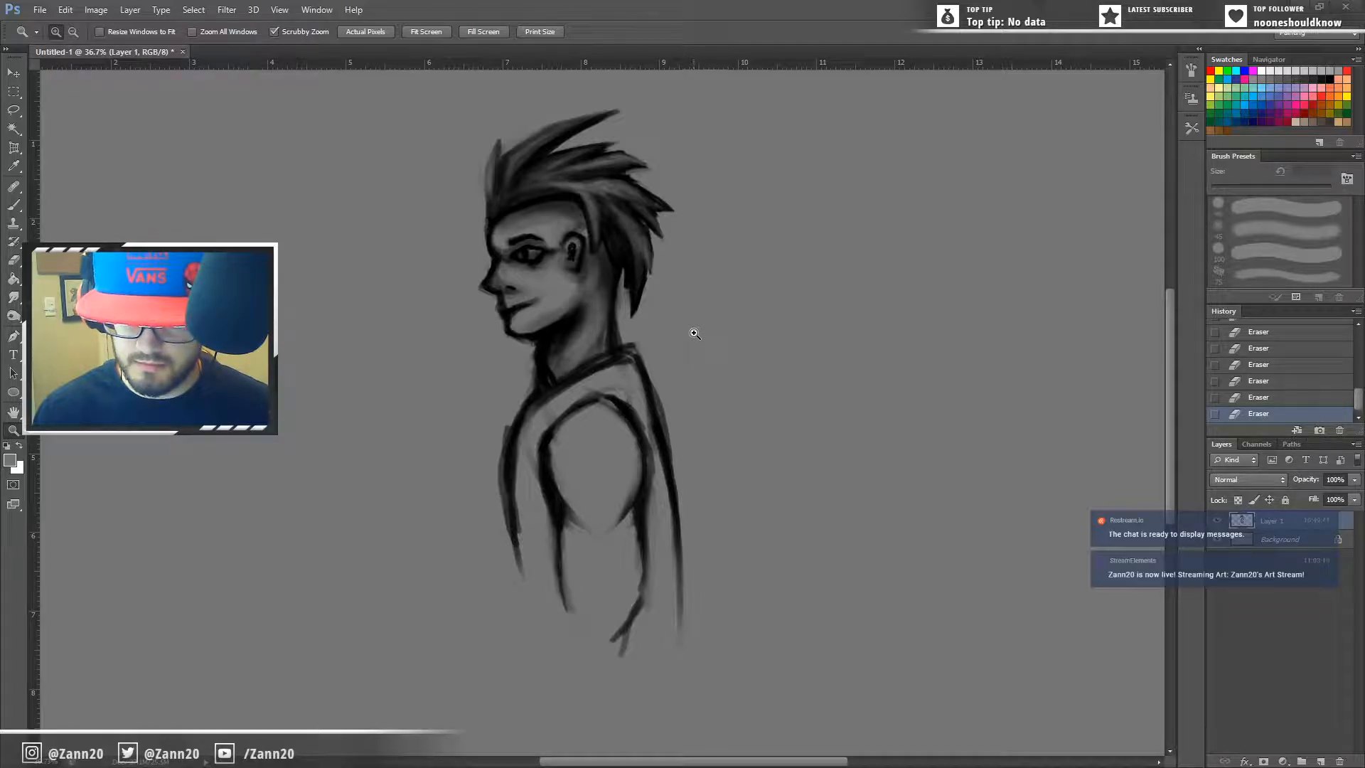
pyautogui.moveTo(684, 347); pyautogui.dragTo(655, 365)
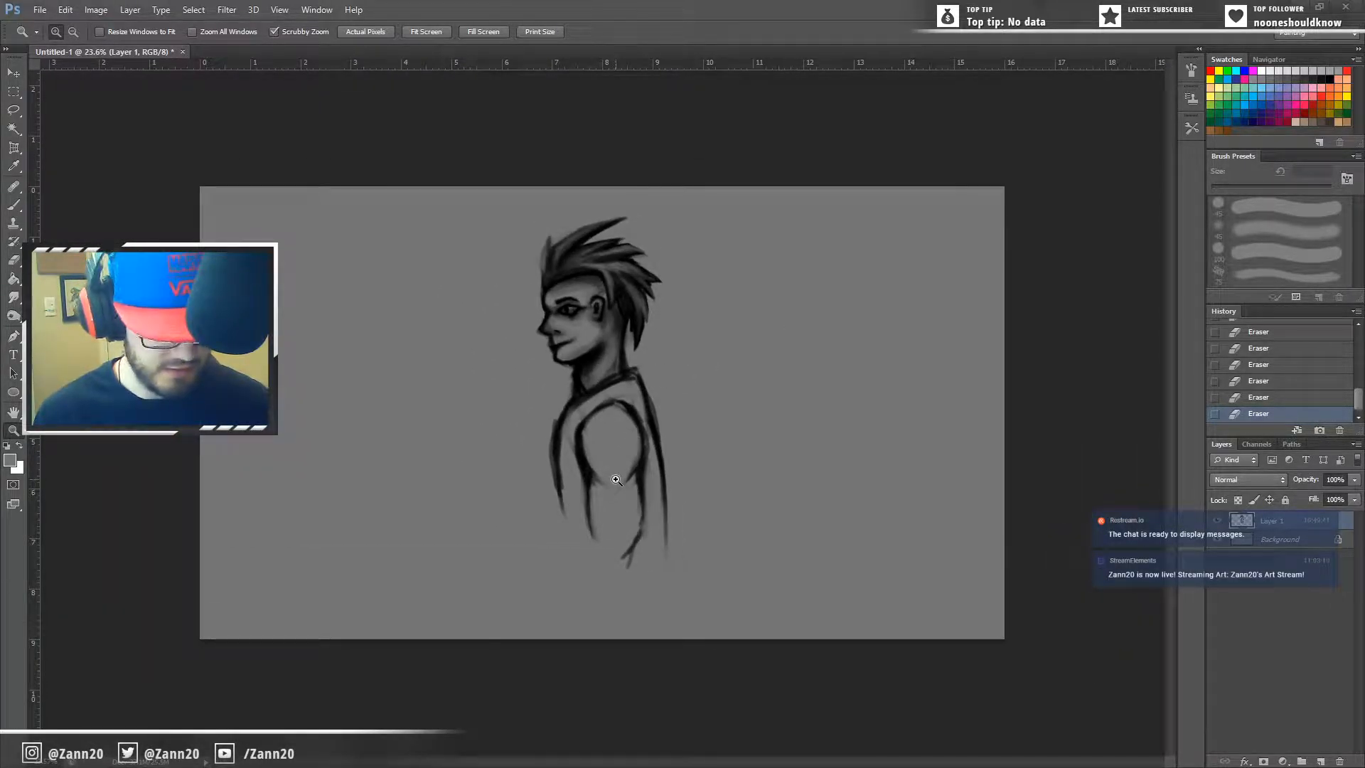
pyautogui.press('b')
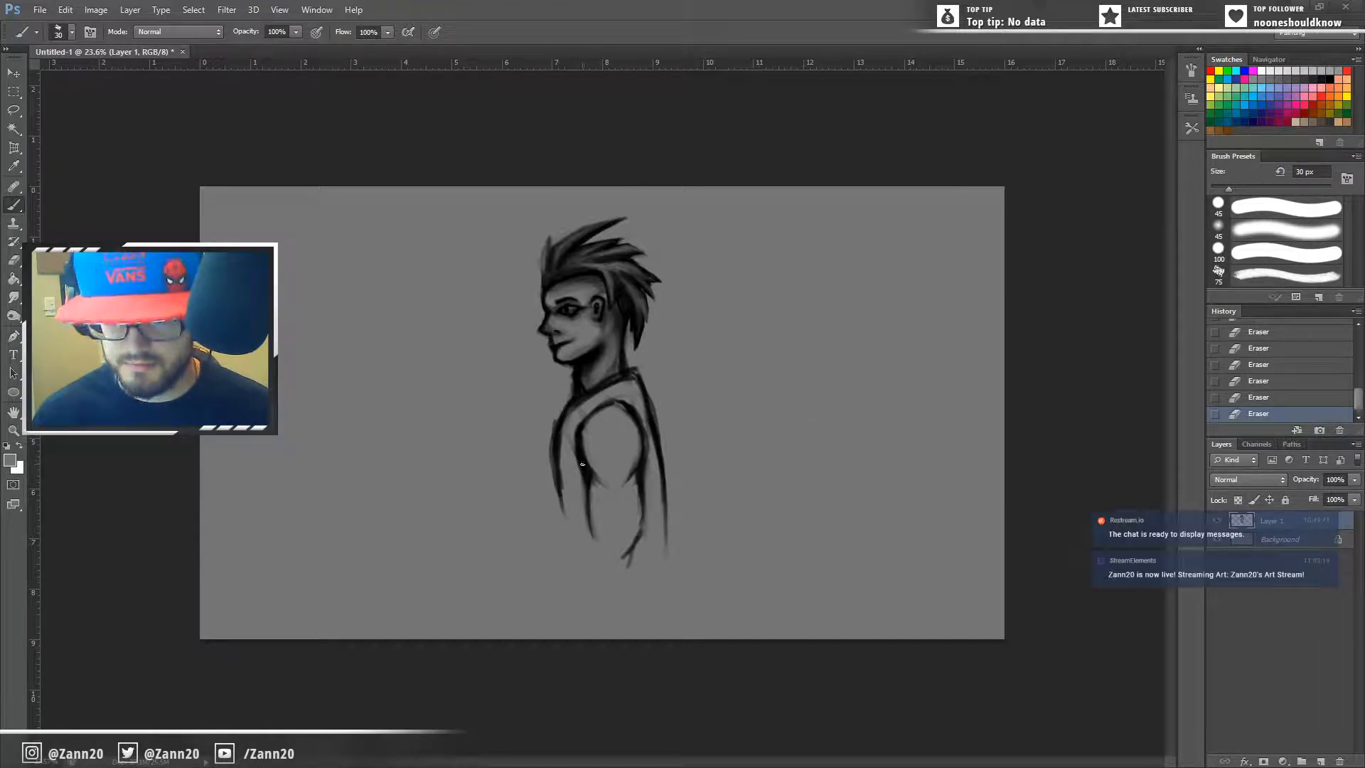
pyautogui.moveTo(598, 409); pyautogui.dragTo(583, 419)
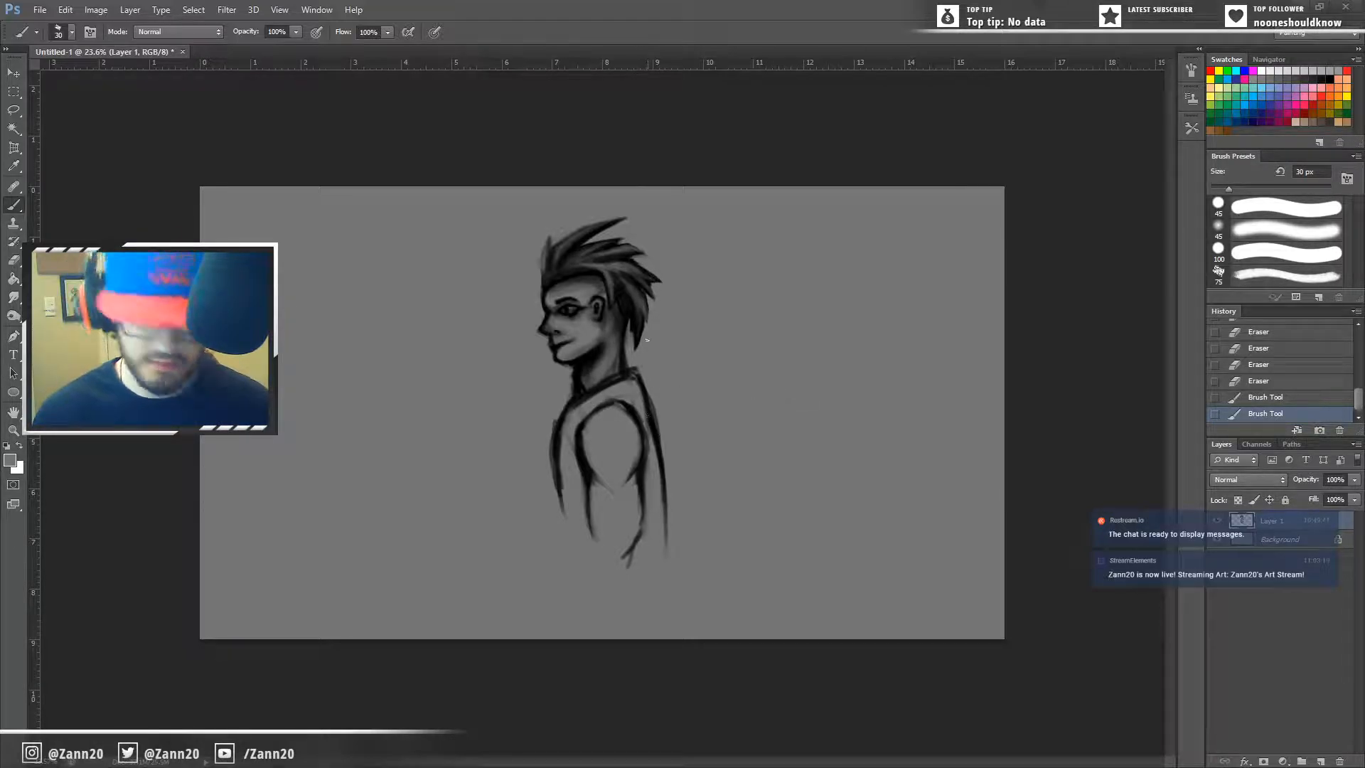
pyautogui.keyDown('alt'); pyautogui.click(559, 274); pyautogui.keyUp('alt')
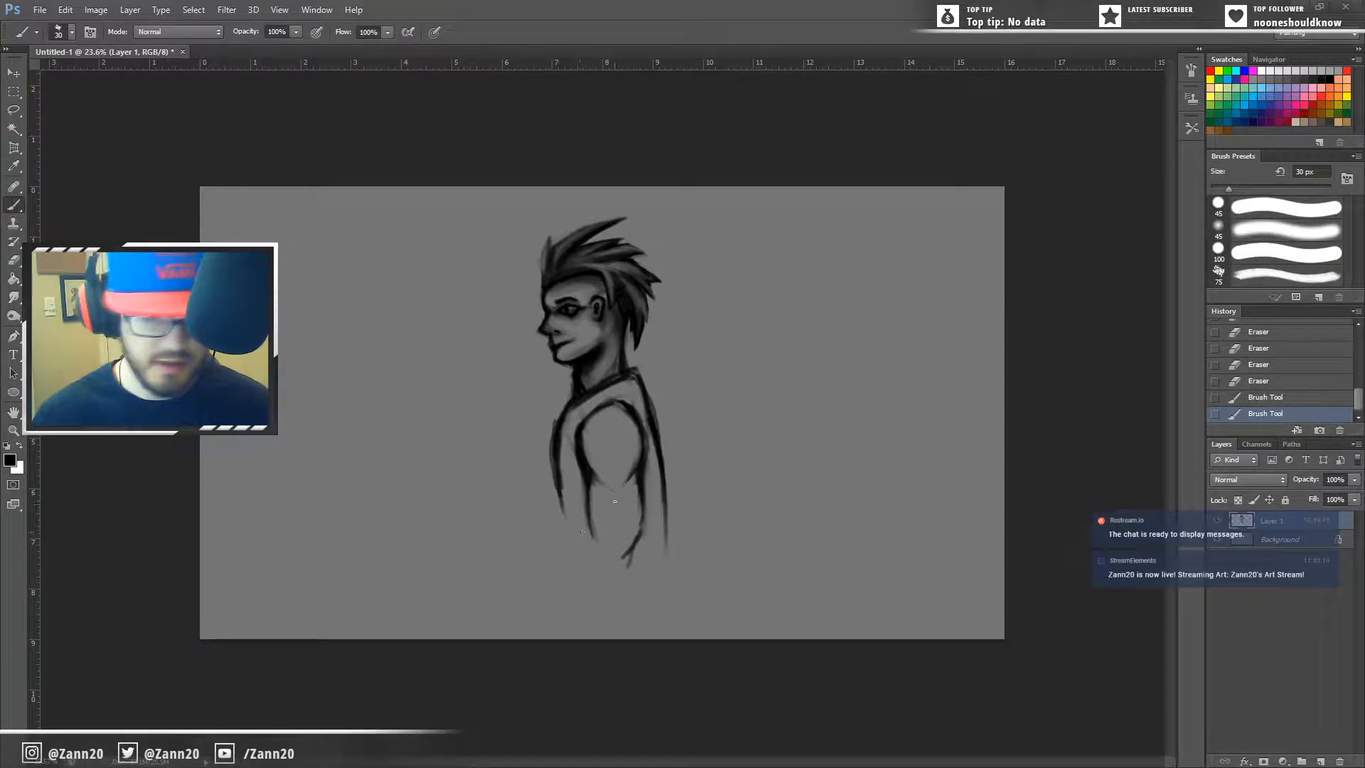
pyautogui.moveTo(605, 390)
pyautogui.mouseDown()
pyautogui.moveTo(572, 425)
pyautogui.moveTo(566, 431)
pyautogui.mouseUp()
pyautogui.moveTo(590, 402); pyautogui.dragTo(571, 439)
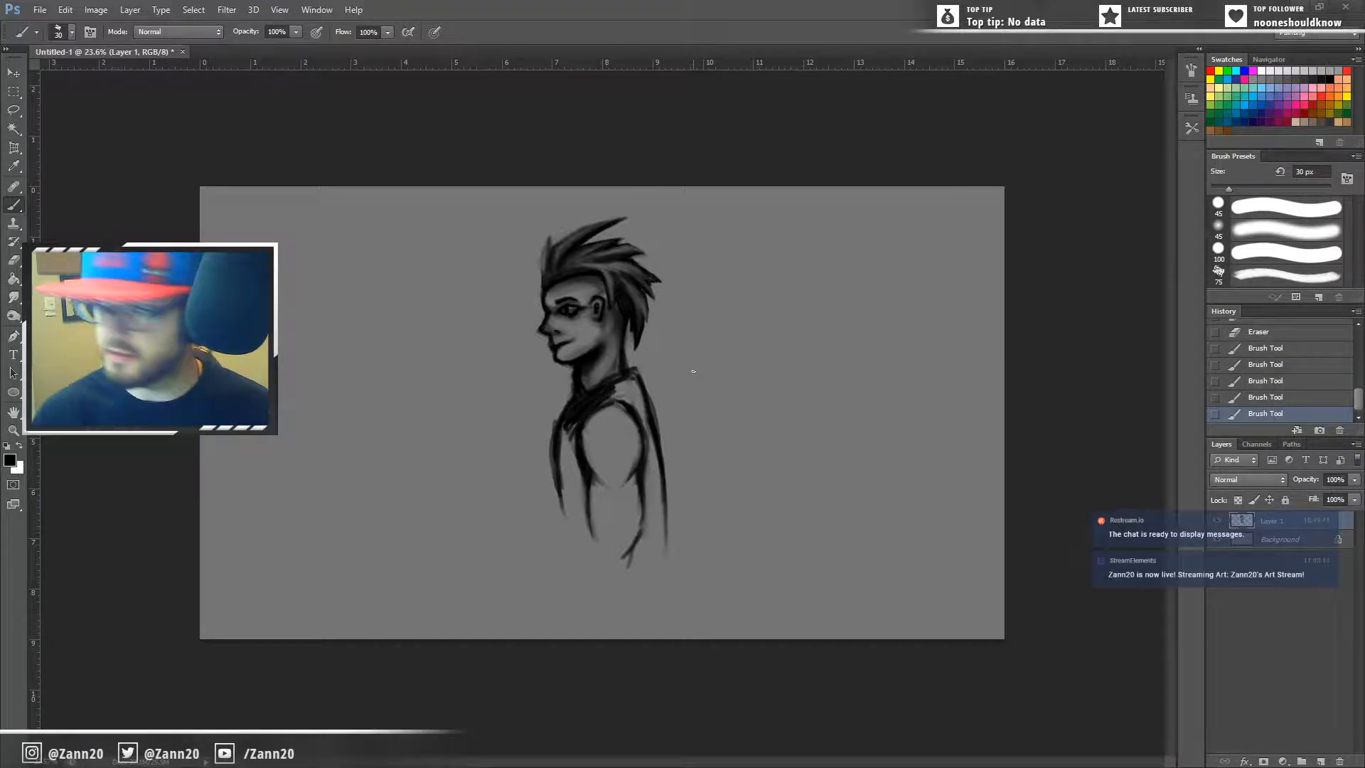
# Step: Set the brush to 90 px and fill the vest's shoulder, front and back panels in black
pyautogui.press(']')
pyautogui.press(']')
pyautogui.press(']')
pyautogui.press(']')
pyautogui.press(']')
pyautogui.press(']')
pyautogui.press(']')
pyautogui.press(']')
pyautogui.press(']')
pyautogui.press(']')
pyautogui.press(']')
pyautogui.press(']')
pyautogui.press('[')
pyautogui.press('[')
pyautogui.press('[')
pyautogui.press('[')
pyautogui.press('[')
pyautogui.press('[')
pyautogui.press('[')
pyautogui.press('[')
pyautogui.press('[')
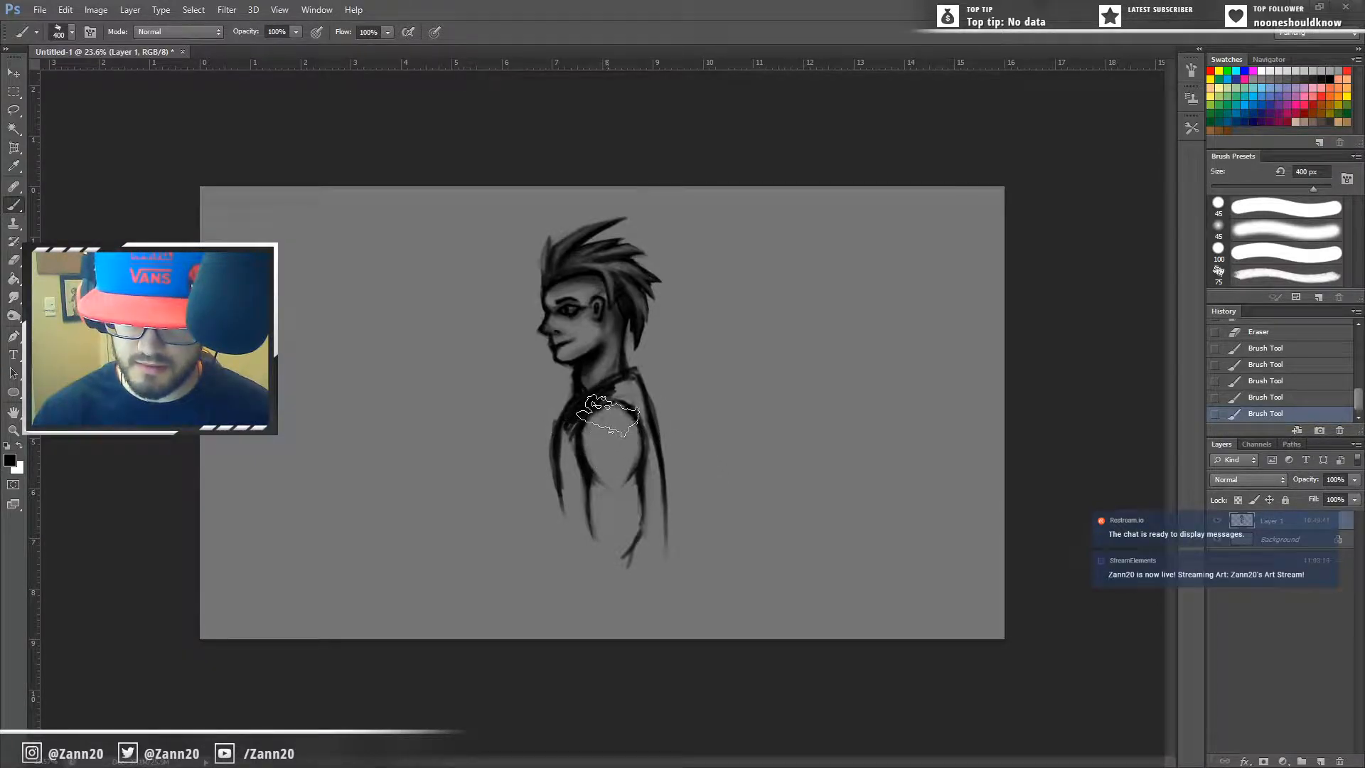
pyautogui.moveTo(616, 395)
pyautogui.mouseDown()
pyautogui.moveTo(568, 435)
pyautogui.moveTo(582, 408)
pyautogui.moveTo(580, 518)
pyautogui.mouseUp()
pyautogui.moveTo(568, 444); pyautogui.dragTo(579, 535)
pyautogui.moveTo(568, 434); pyautogui.dragTo(570, 540)
pyautogui.moveTo(625, 388)
pyautogui.mouseDown()
pyautogui.moveTo(647, 433)
pyautogui.moveTo(614, 394)
pyautogui.moveTo(628, 393)
pyautogui.moveTo(652, 465)
pyautogui.moveTo(643, 408)
pyautogui.moveTo(658, 524)
pyautogui.moveTo(659, 486)
pyautogui.moveTo(646, 588)
pyautogui.moveTo(654, 510)
pyautogui.moveTo(627, 569)
pyautogui.mouseUp()
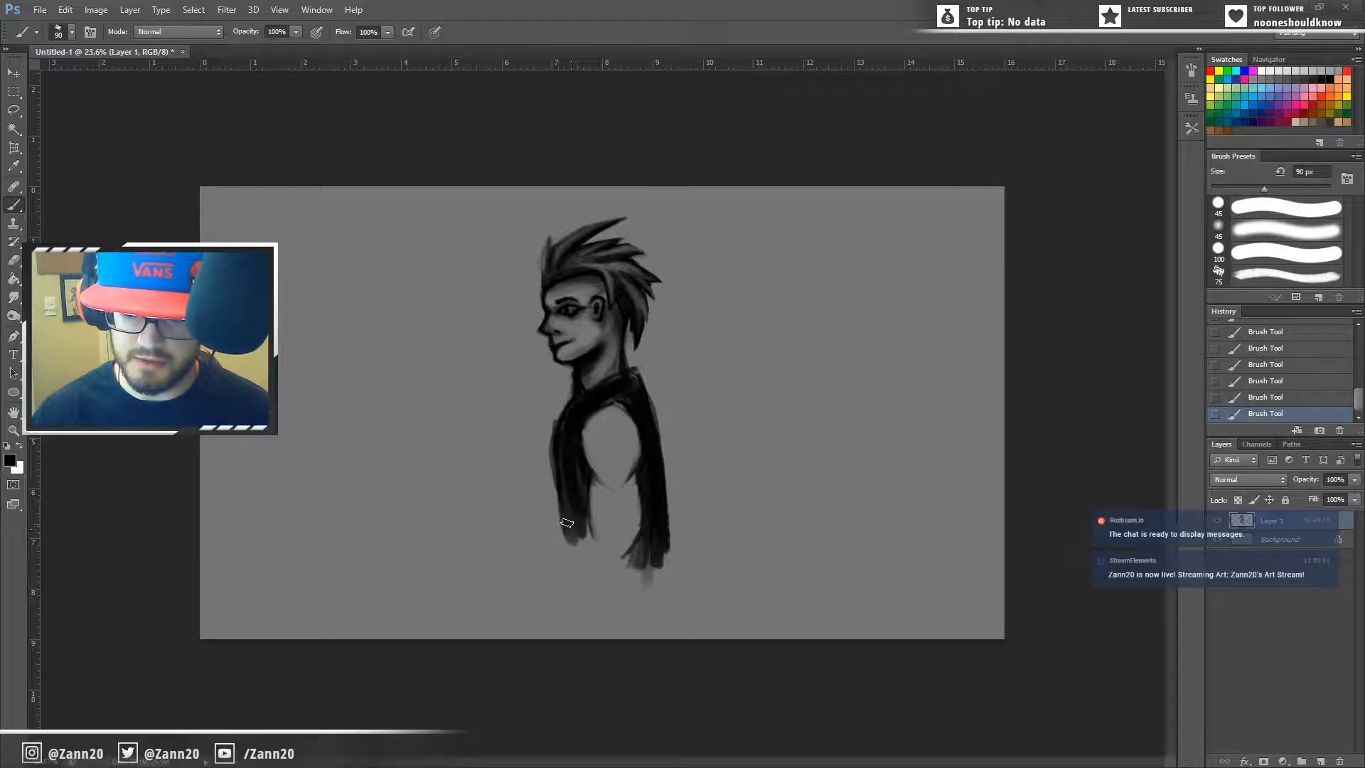
# Step: Extend the black fill to the vest's lower front edge and reduce the brush to 80 px
pyautogui.moveTo(578, 508); pyautogui.dragTo(583, 553)
pyautogui.moveTo(580, 483)
pyautogui.mouseDown()
pyautogui.moveTo(582, 547)
pyautogui.moveTo(567, 540)
pyautogui.mouseUp()
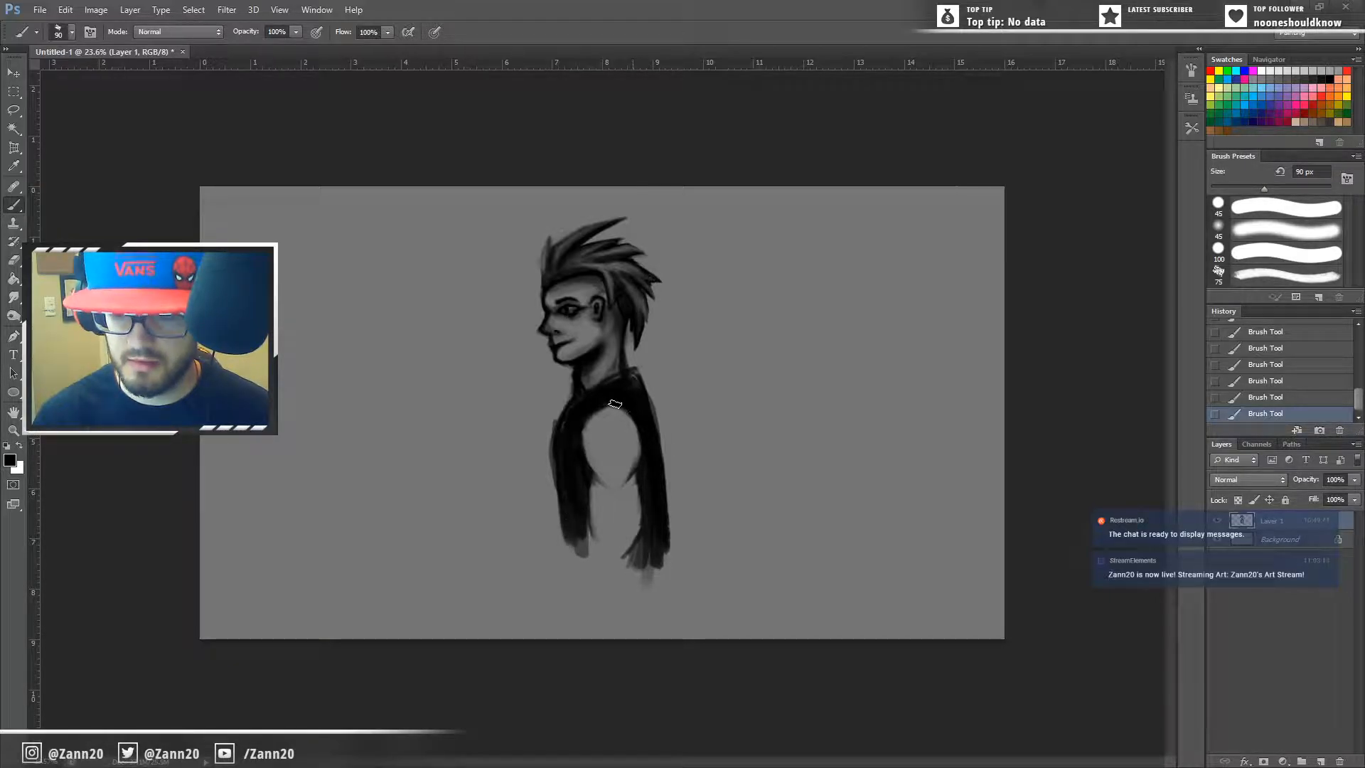
pyautogui.press('[')
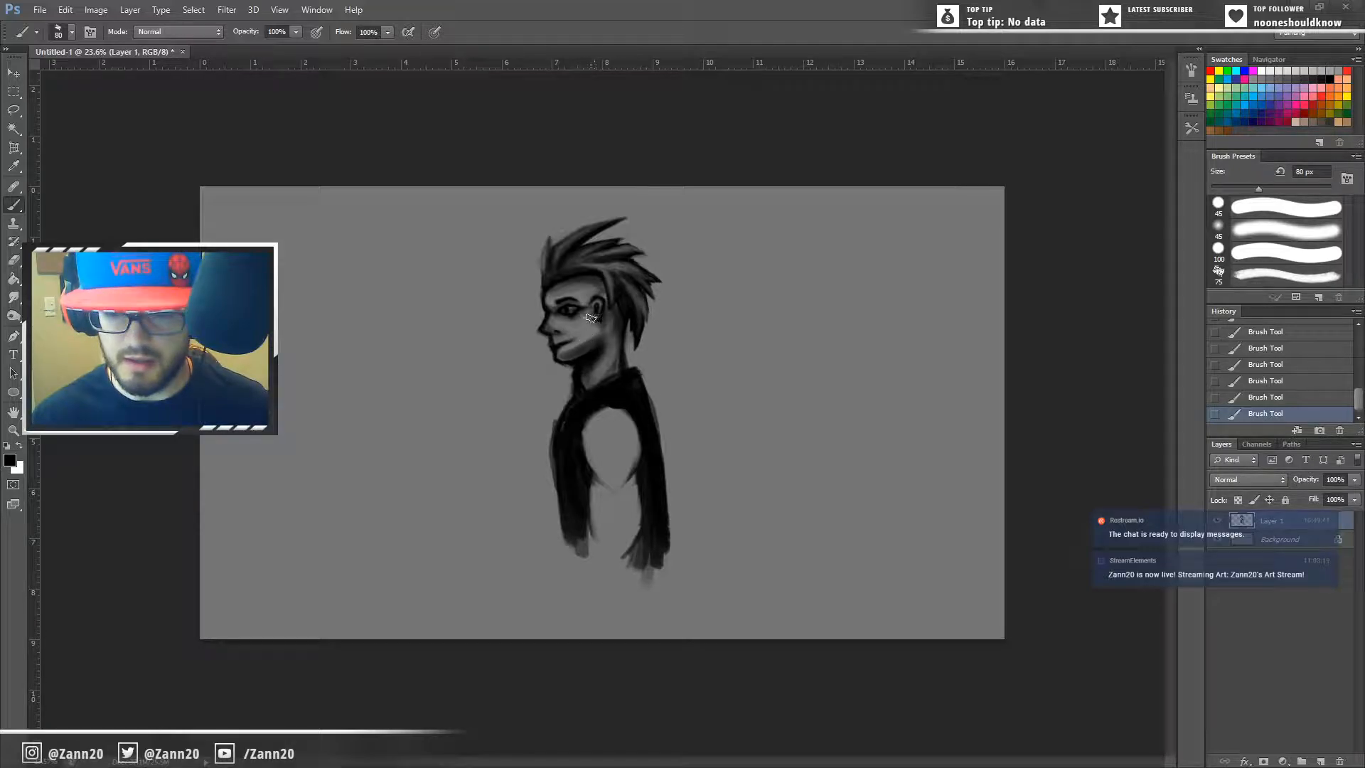
# Step: Try black 80 px strokes across the cheek, undoing each attempt
pyautogui.press('ctrl')
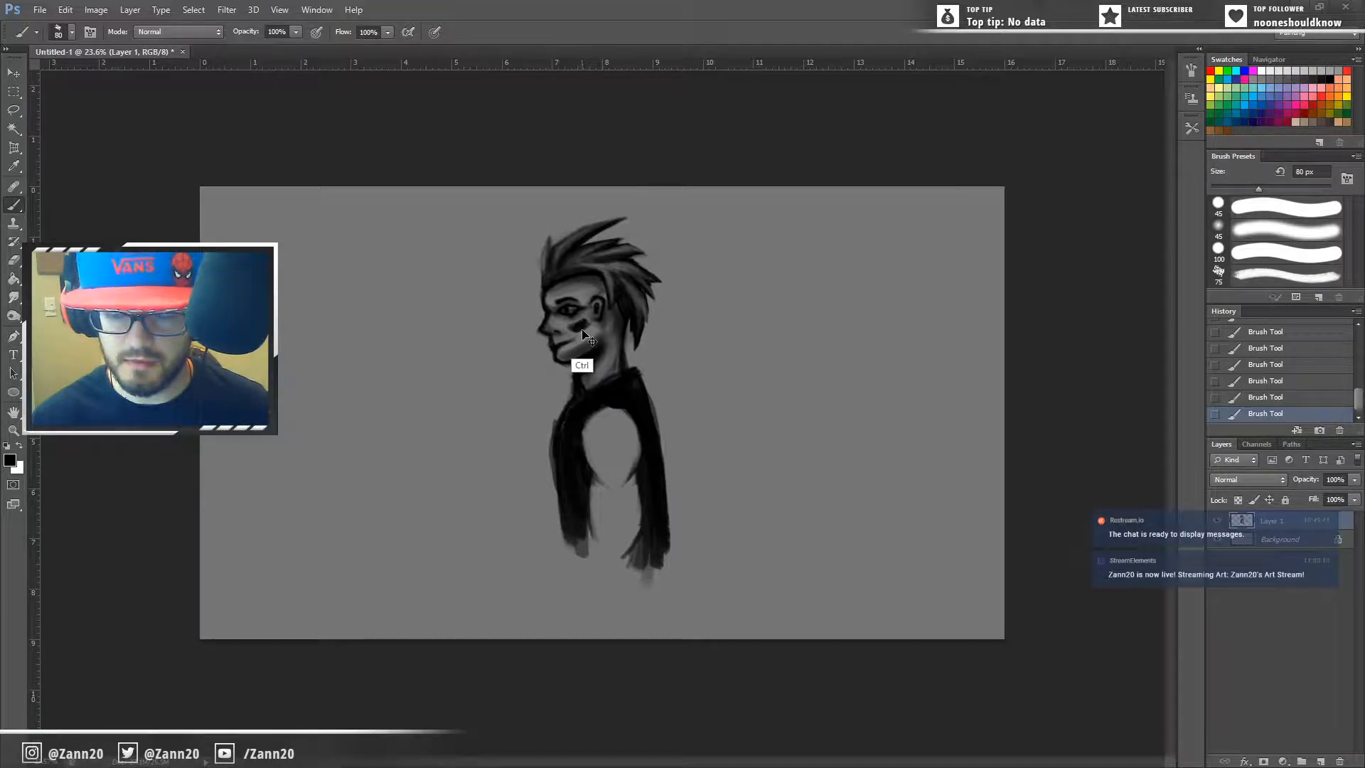
pyautogui.hotkey('ctrl', 'alt', 'z')
pyautogui.hotkey('ctrl', 'alt', 'z')
pyautogui.moveTo(590, 322)
pyautogui.mouseDown()
pyautogui.moveTo(568, 330)
pyautogui.moveTo(594, 323)
pyautogui.mouseUp()
pyautogui.hotkey('ctrl', 'alt', 'z')
pyautogui.hotkey('ctrl', 'alt', 'z')
pyautogui.hotkey('ctrl', 'alt', 'z')
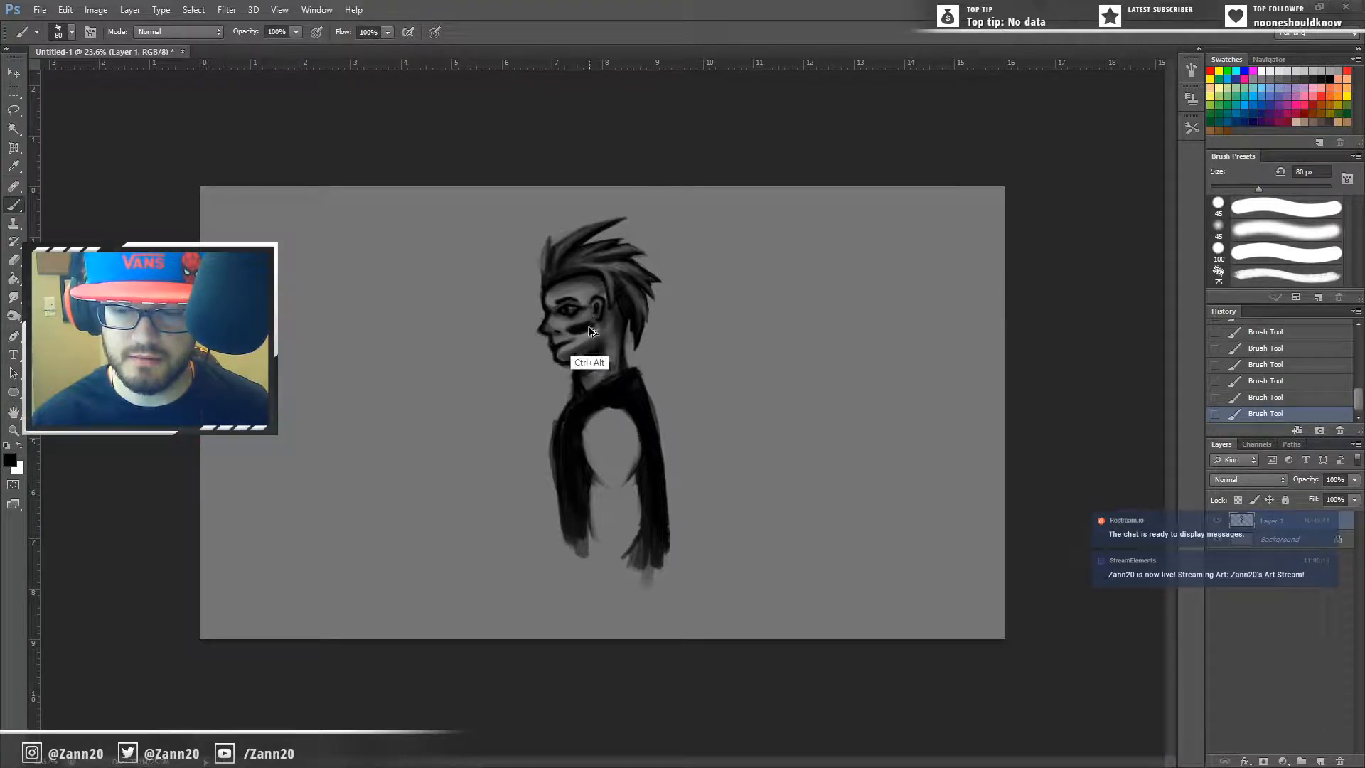
pyautogui.hotkey('ctrl', 'alt', 'z')
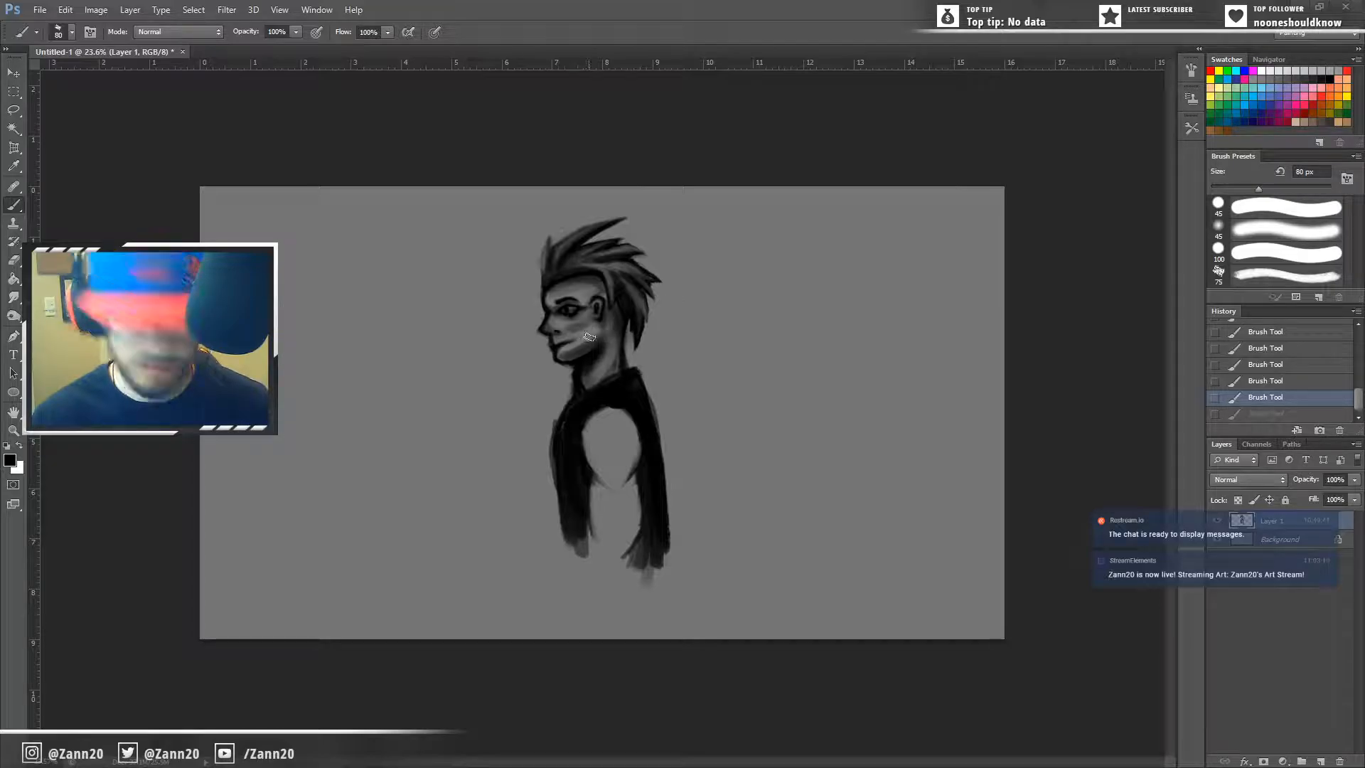
# Step: Sample greys from the face and blend the shading across the cheek and jaw at 80 px
pyautogui.press('z')
pyautogui.click(581, 335)
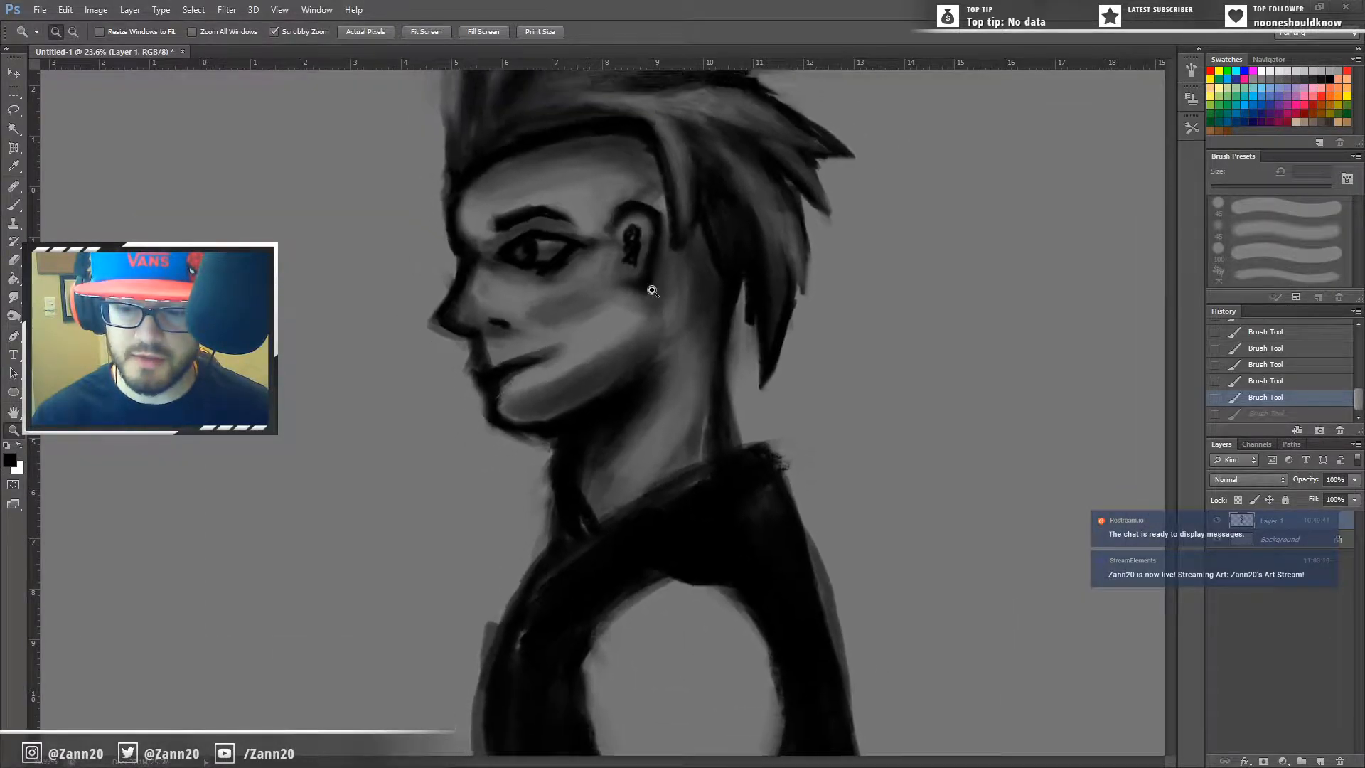
pyautogui.press('b')
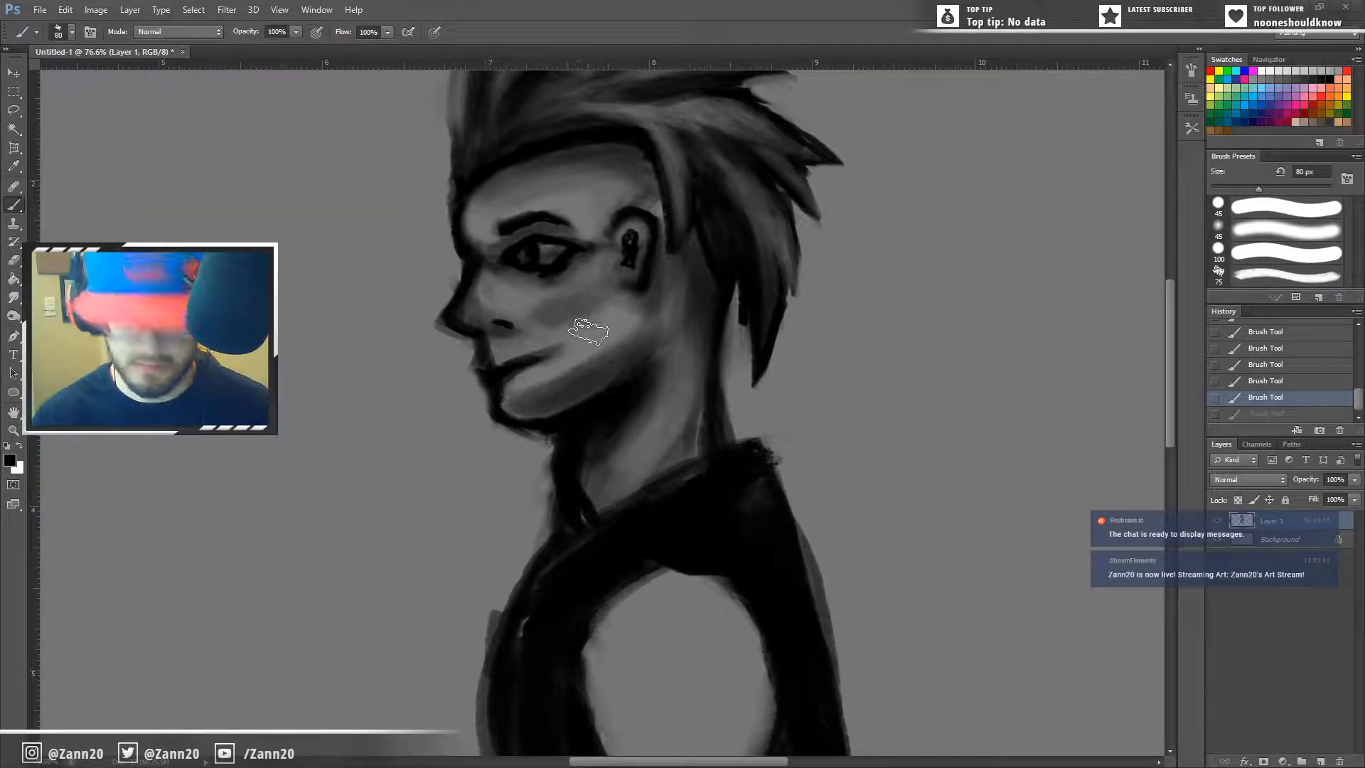
pyautogui.keyDown('alt'); pyautogui.click(599, 318); pyautogui.keyUp('alt')
pyautogui.moveTo(542, 388)
pyautogui.mouseDown()
pyautogui.moveTo(621, 337)
pyautogui.moveTo(525, 386)
pyautogui.moveTo(645, 307)
pyautogui.moveTo(603, 306)
pyautogui.mouseUp()
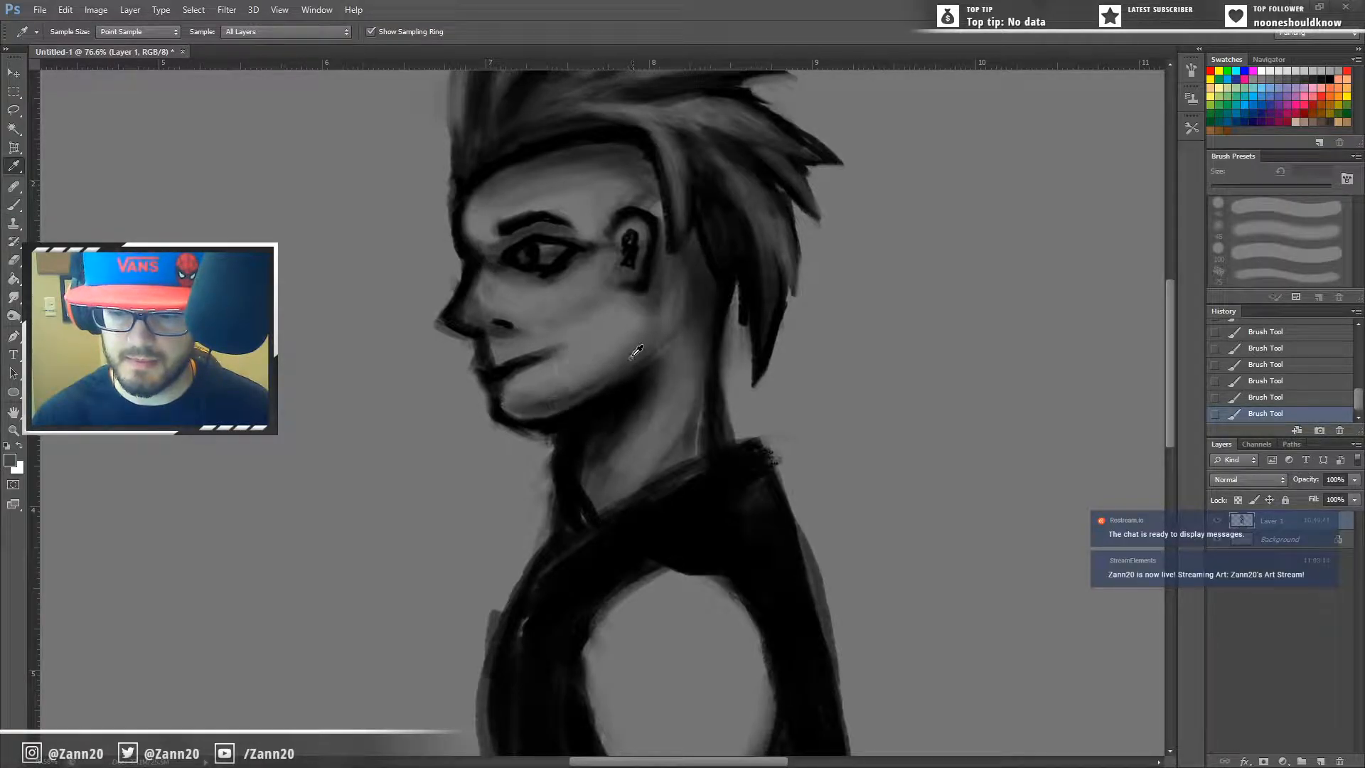
pyautogui.keyDown('alt'); pyautogui.click(608, 332); pyautogui.keyUp('alt')
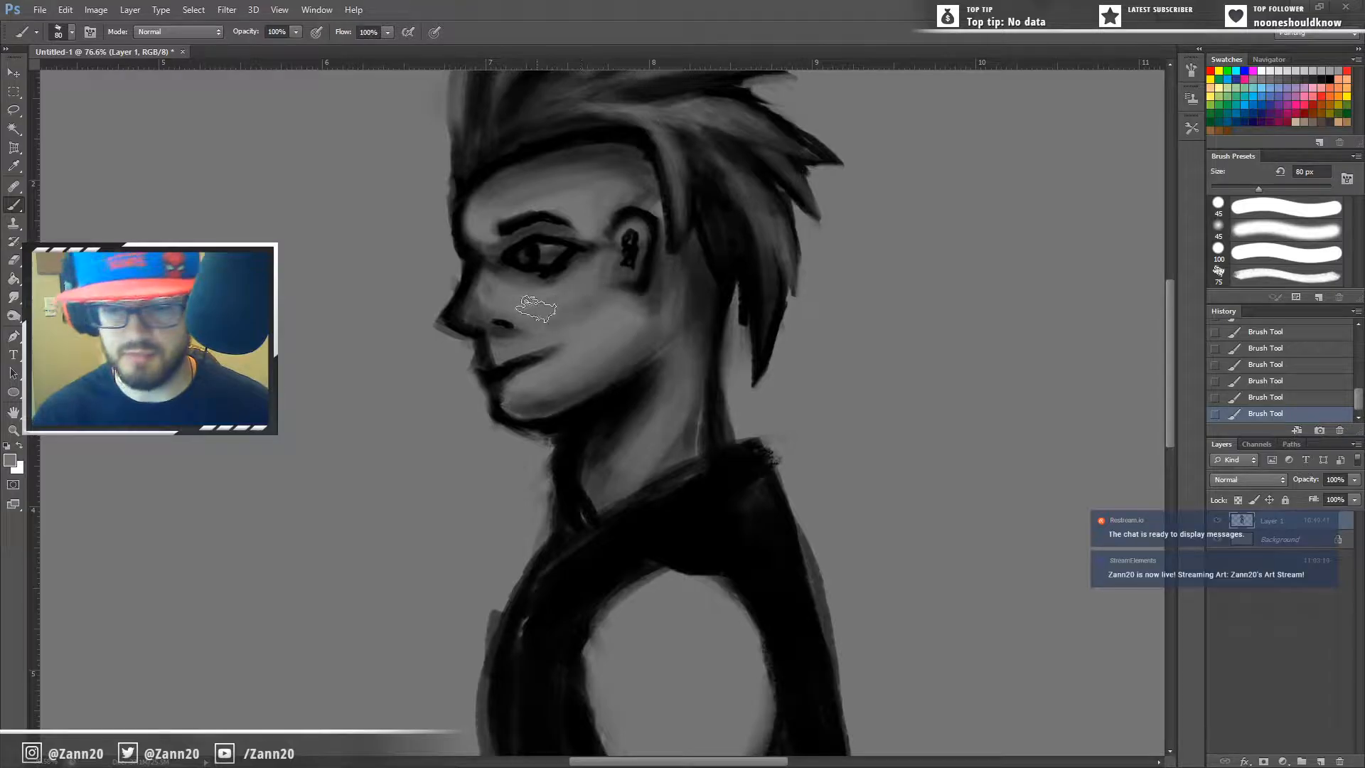
pyautogui.press('i')
pyautogui.press('b')
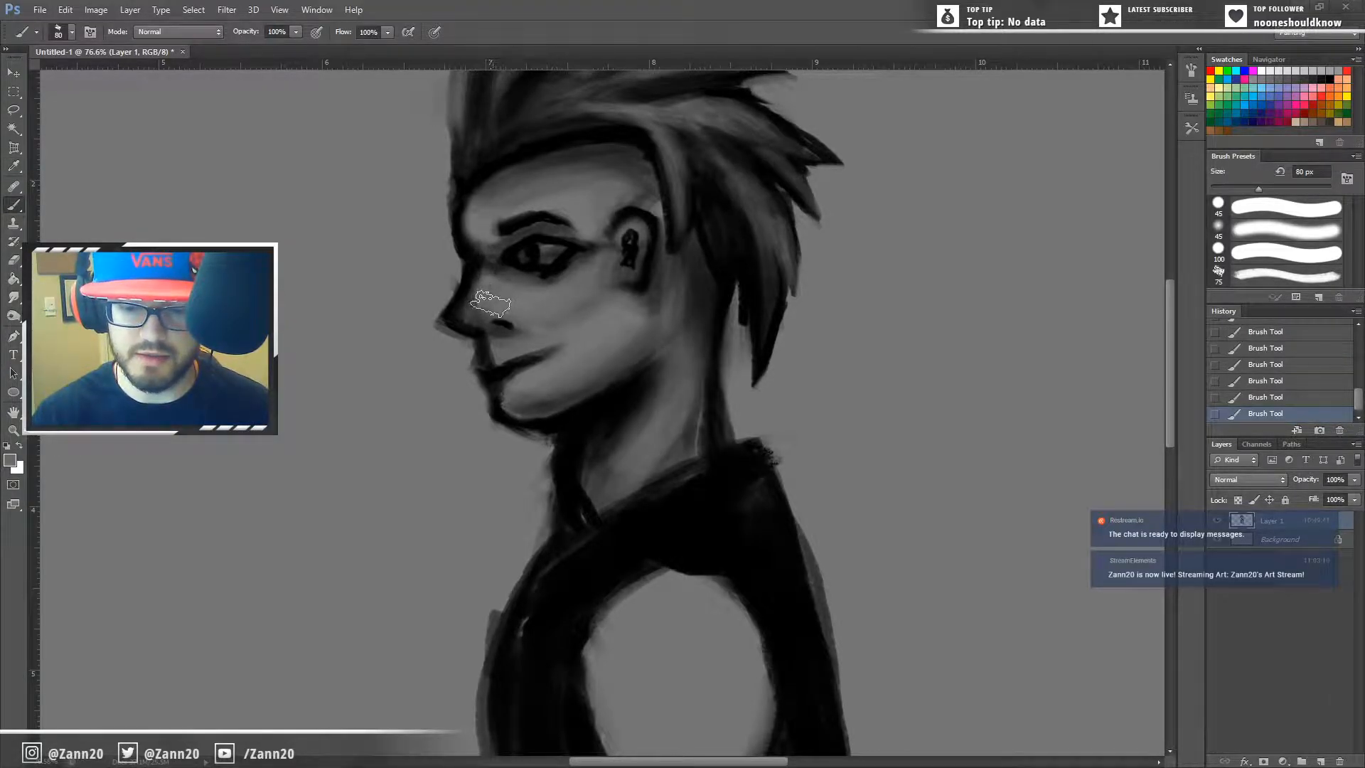
pyautogui.press('alt')
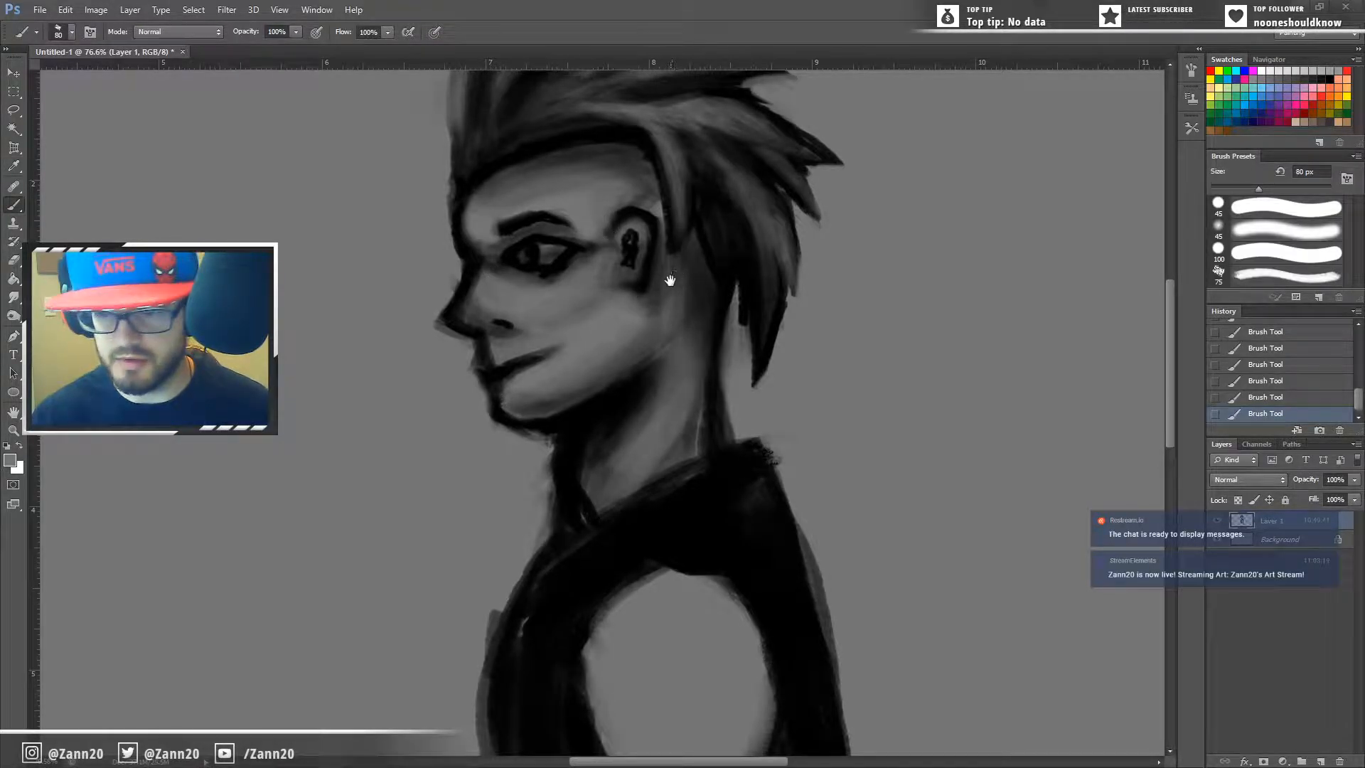
# Step: Lighten the vest's collar band and upper chest with grey strokes at 80 px
pyautogui.press('z')
pyautogui.moveTo(649, 339)
pyautogui.mouseDown()
pyautogui.moveTo(550, 538)
pyautogui.moveTo(601, 509)
pyautogui.moveTo(588, 512)
pyautogui.moveTo(583, 489)
pyautogui.mouseUp()
pyautogui.press('b')
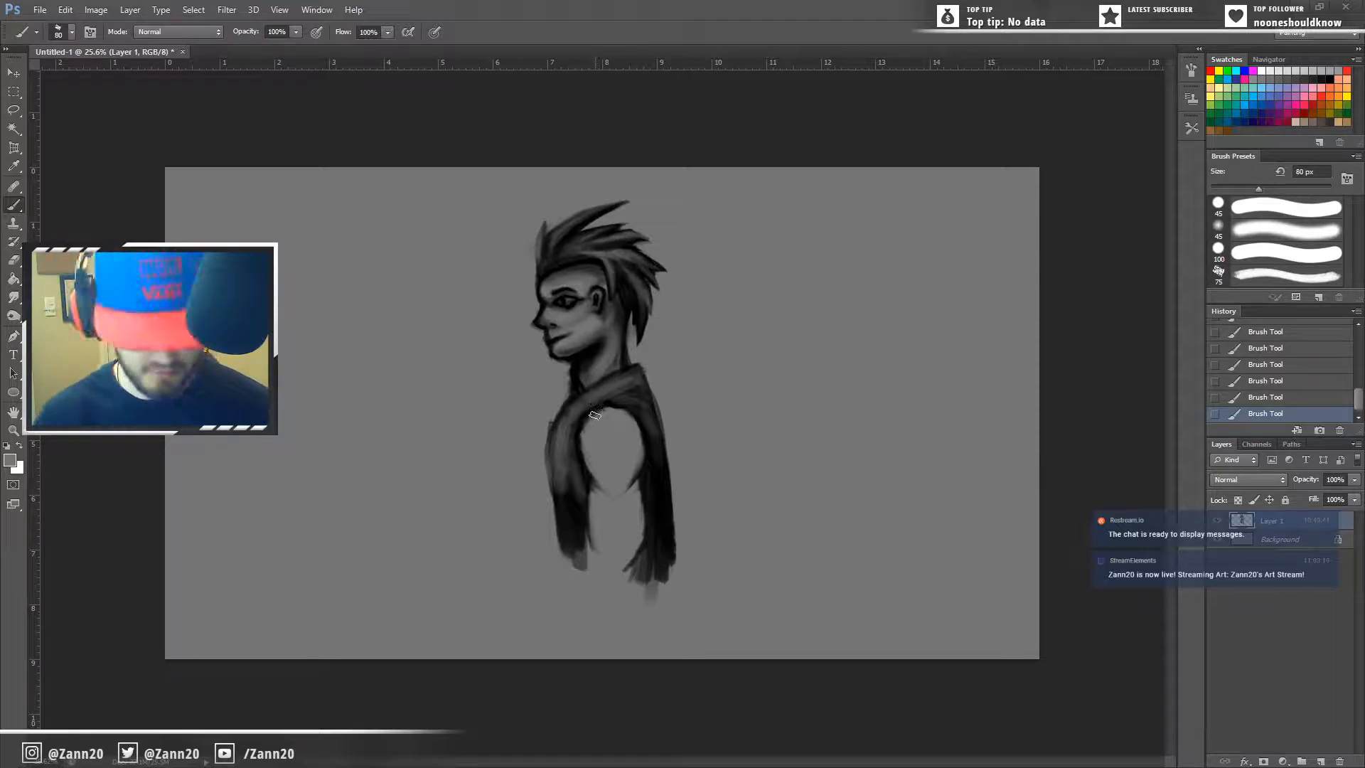
# Step: Sample black from the hair and paint a dark-to-light swatch of diagonal strokes on the empty canvas beside the character
pyautogui.press('i')
pyautogui.click(553, 266)
pyautogui.press('b')
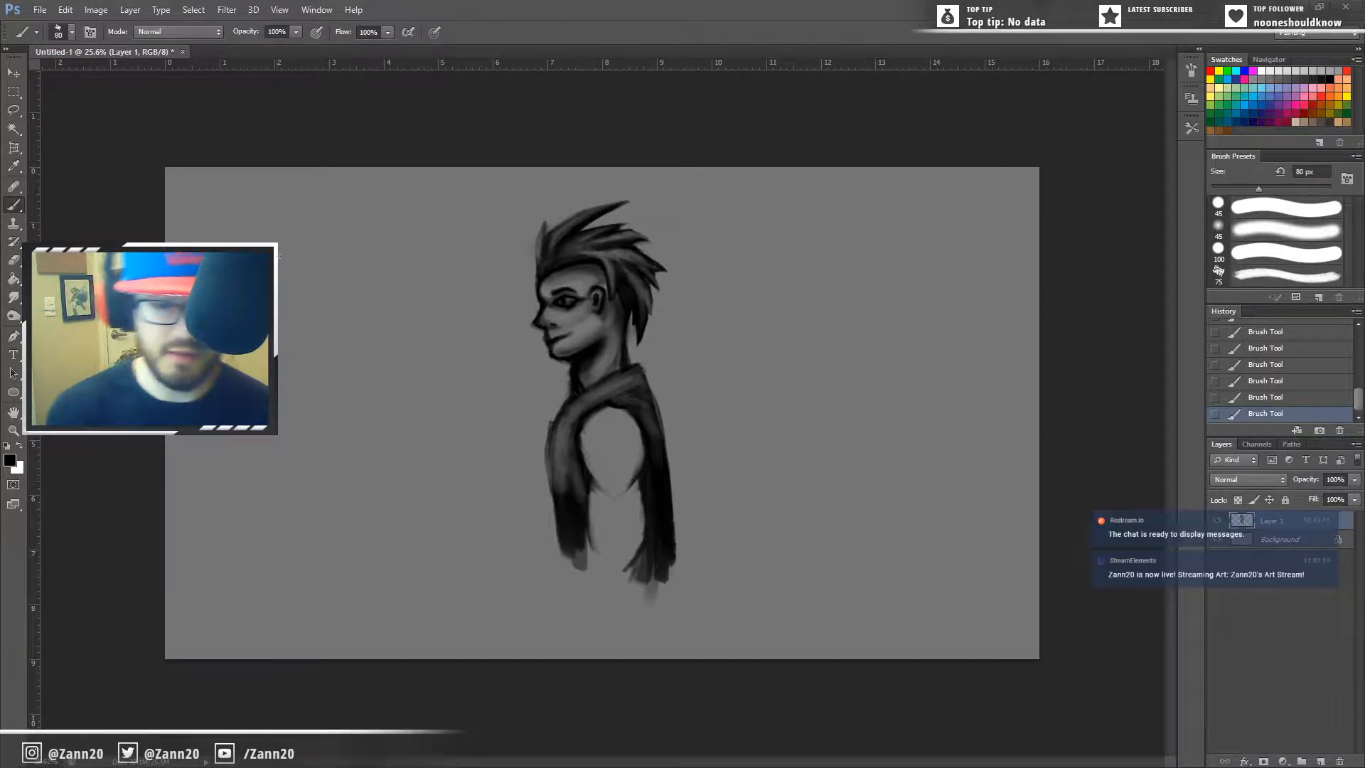
pyautogui.moveTo(351, 208)
pyautogui.mouseDown()
pyautogui.moveTo(281, 246)
pyautogui.moveTo(363, 205)
pyautogui.moveTo(284, 253)
pyautogui.moveTo(365, 212)
pyautogui.moveTo(280, 263)
pyautogui.moveTo(288, 283)
pyautogui.moveTo(384, 260)
pyautogui.moveTo(306, 313)
pyautogui.moveTo(384, 292)
pyautogui.moveTo(383, 276)
pyautogui.moveTo(306, 307)
pyautogui.moveTo(329, 283)
pyautogui.moveTo(279, 277)
pyautogui.moveTo(366, 226)
pyautogui.moveTo(279, 281)
pyautogui.mouseUp()
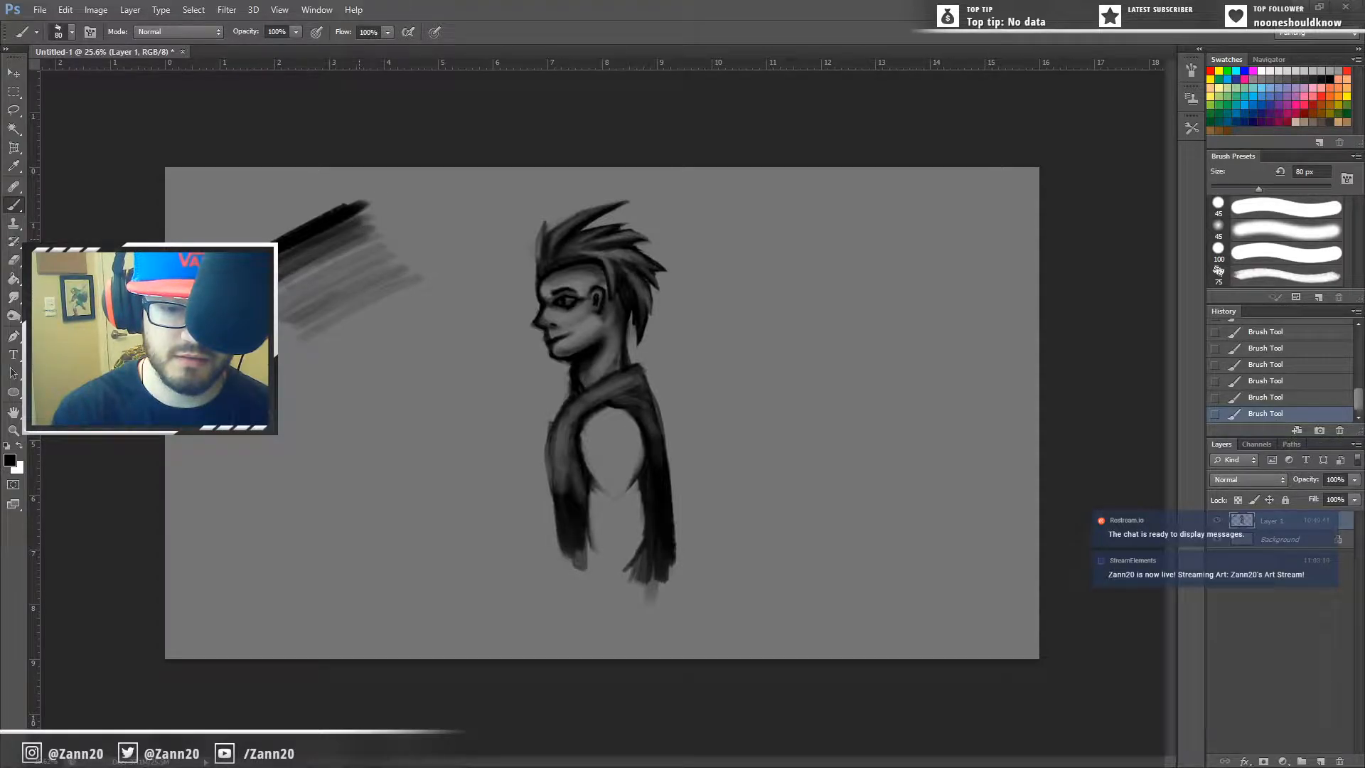
# Step: Blend the dark-to-light swatch beside the character into a smoother gradient with 80 px strokes, sampling greys from it
pyautogui.moveTo(303, 235)
pyautogui.mouseDown()
pyautogui.moveTo(283, 256)
pyautogui.moveTo(344, 224)
pyautogui.moveTo(306, 263)
pyautogui.moveTo(366, 233)
pyautogui.moveTo(310, 252)
pyautogui.moveTo(355, 246)
pyautogui.moveTo(280, 301)
pyautogui.mouseUp()
pyautogui.moveTo(331, 263)
pyautogui.mouseDown()
pyautogui.moveTo(378, 240)
pyautogui.moveTo(281, 293)
pyautogui.moveTo(310, 270)
pyautogui.moveTo(374, 241)
pyautogui.moveTo(280, 306)
pyautogui.moveTo(399, 261)
pyautogui.moveTo(383, 250)
pyautogui.moveTo(282, 309)
pyautogui.moveTo(382, 247)
pyautogui.moveTo(305, 308)
pyautogui.moveTo(370, 272)
pyautogui.moveTo(392, 244)
pyautogui.mouseUp()
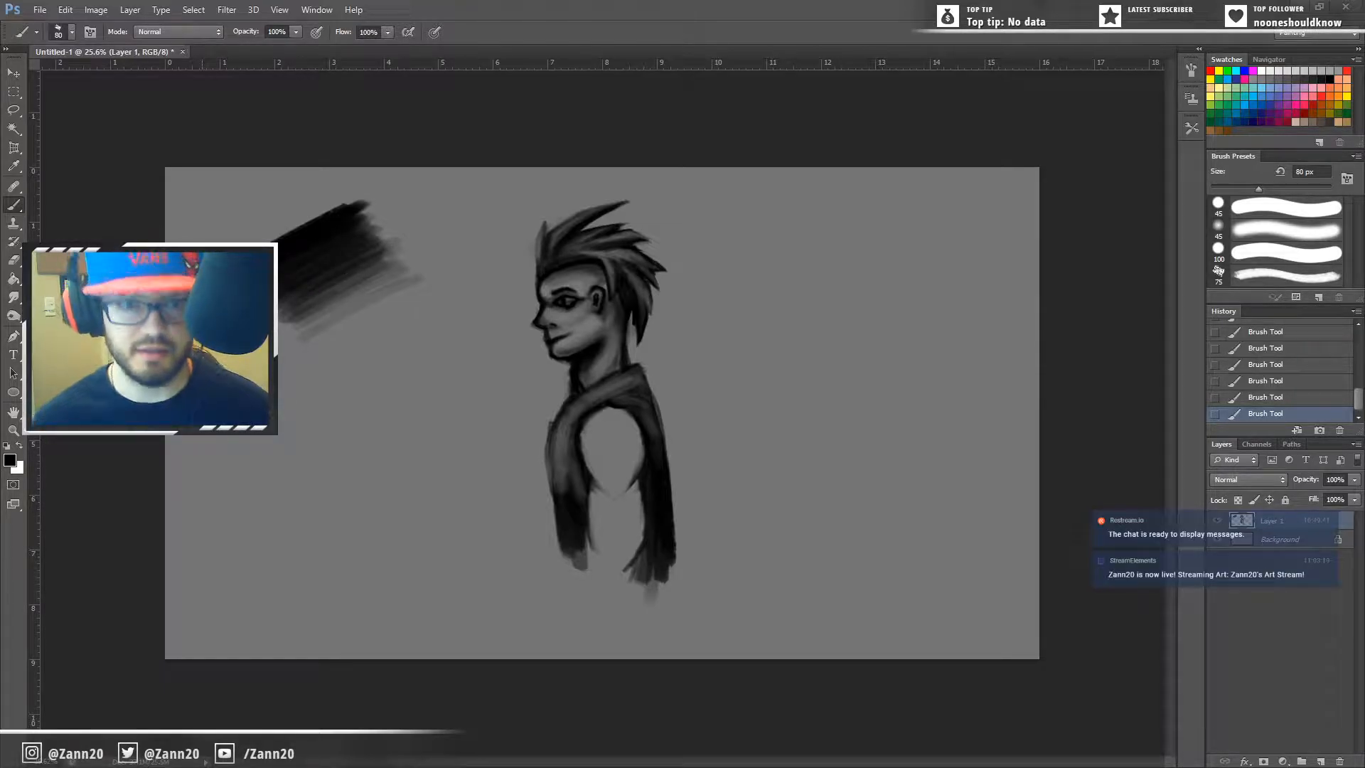
pyautogui.moveTo(419, 280)
pyautogui.mouseDown()
pyautogui.moveTo(299, 342)
pyautogui.moveTo(416, 293)
pyautogui.moveTo(394, 313)
pyautogui.moveTo(456, 308)
pyautogui.mouseUp()
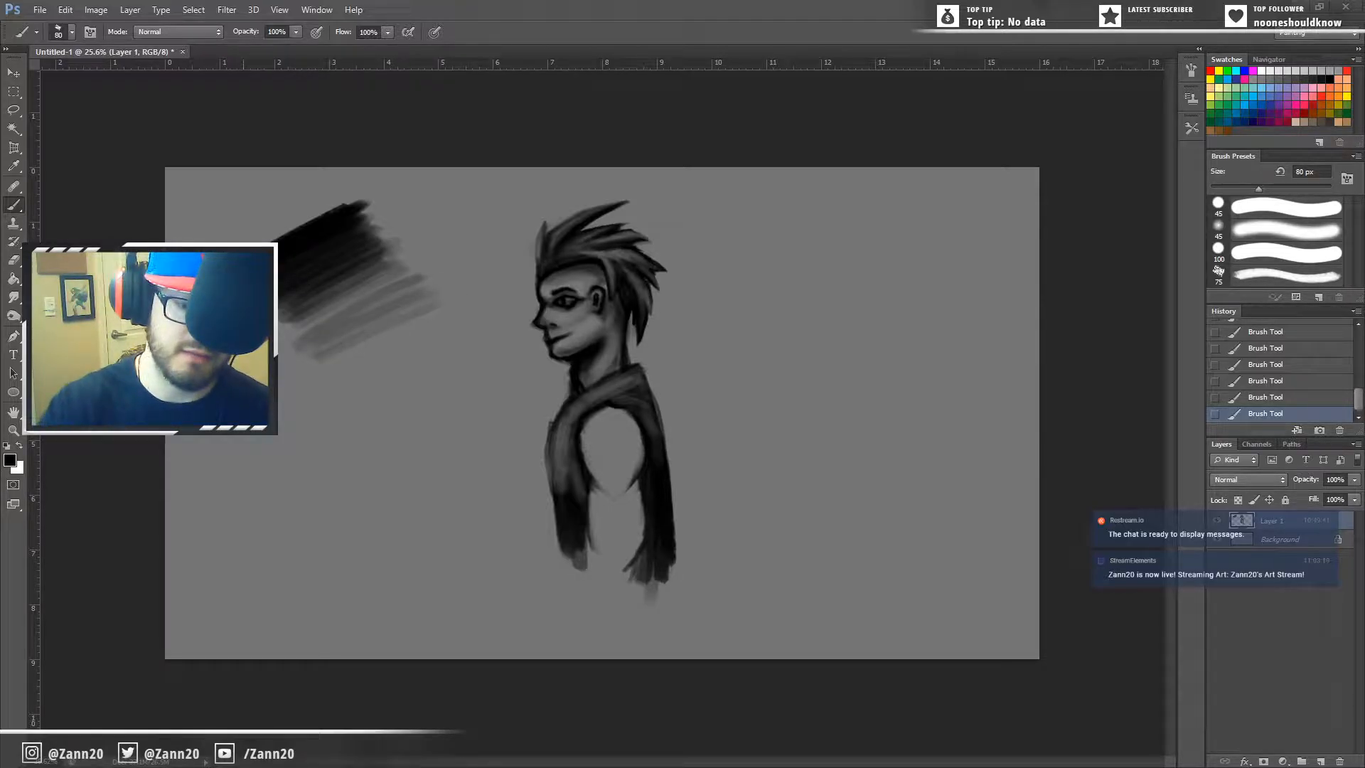
pyautogui.keyDown('alt'); pyautogui.click(435, 297); pyautogui.keyUp('alt')
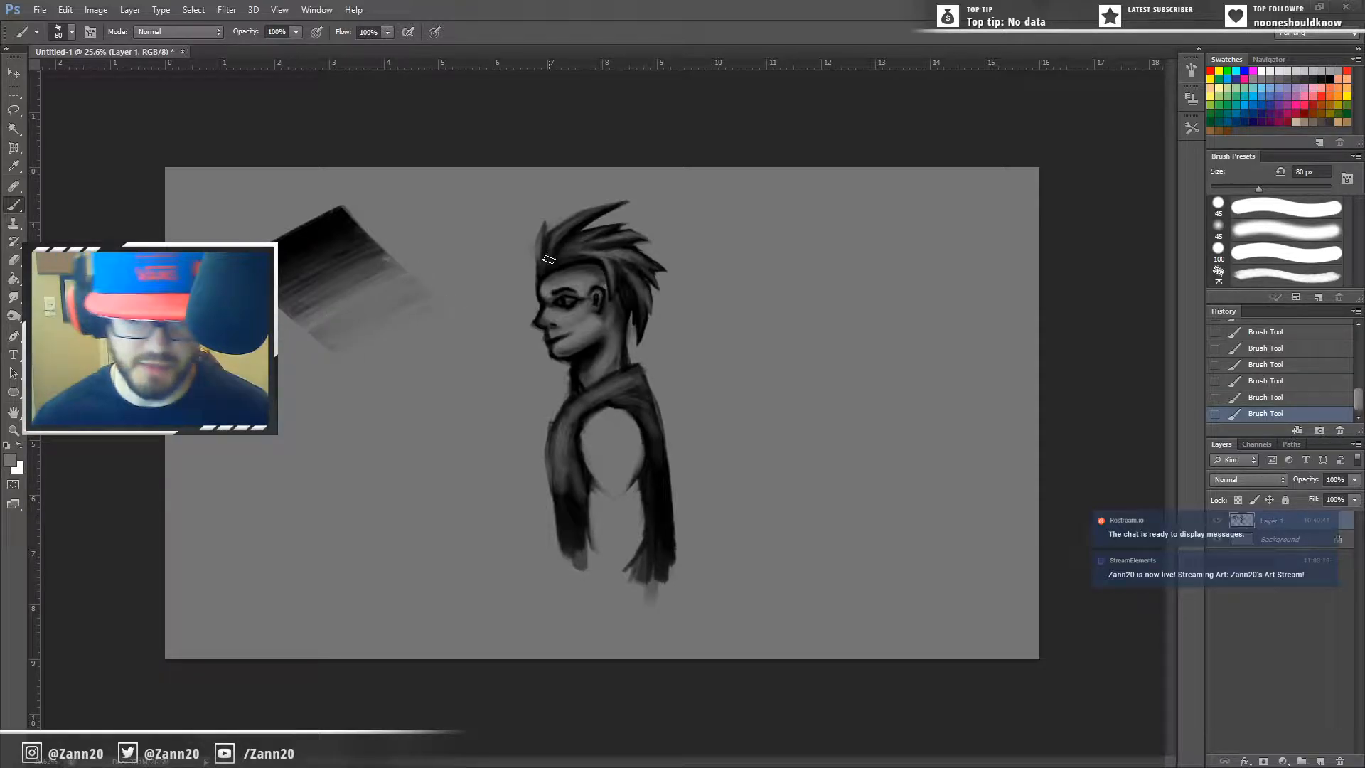
pyautogui.press('i')
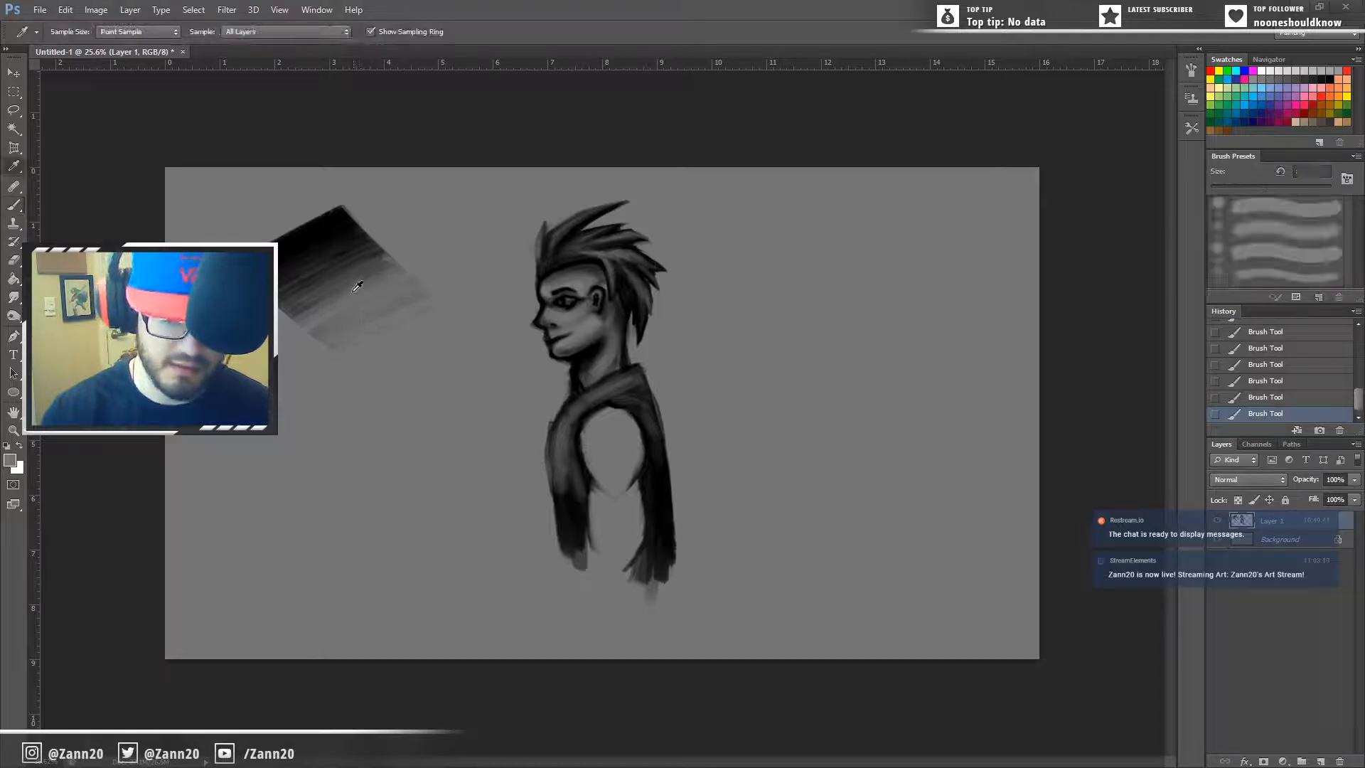
pyautogui.press('b')
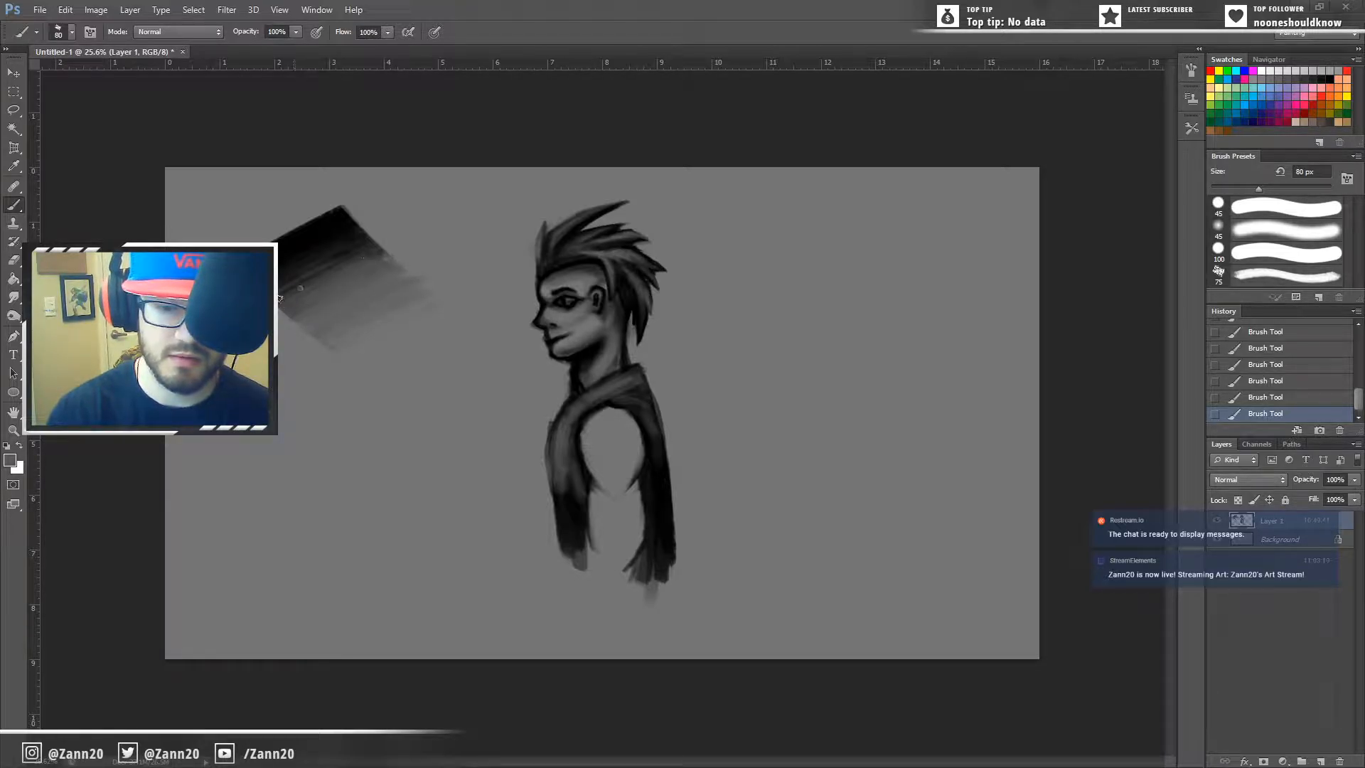
pyautogui.keyDown('alt'); pyautogui.click(359, 251); pyautogui.keyUp('alt')
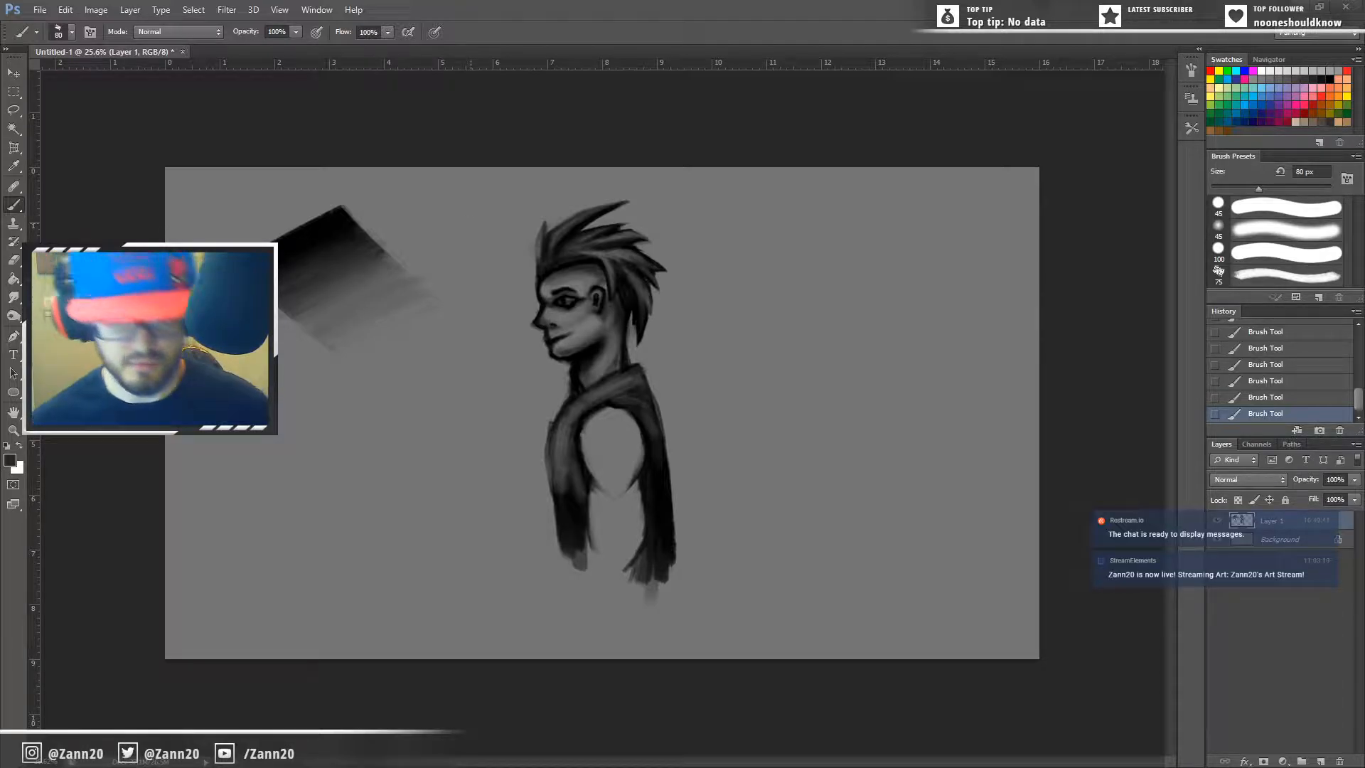
# Step: Sample black from the swatch and lightly shade the upper arm and the area below it at 80 px
pyautogui.press('i')
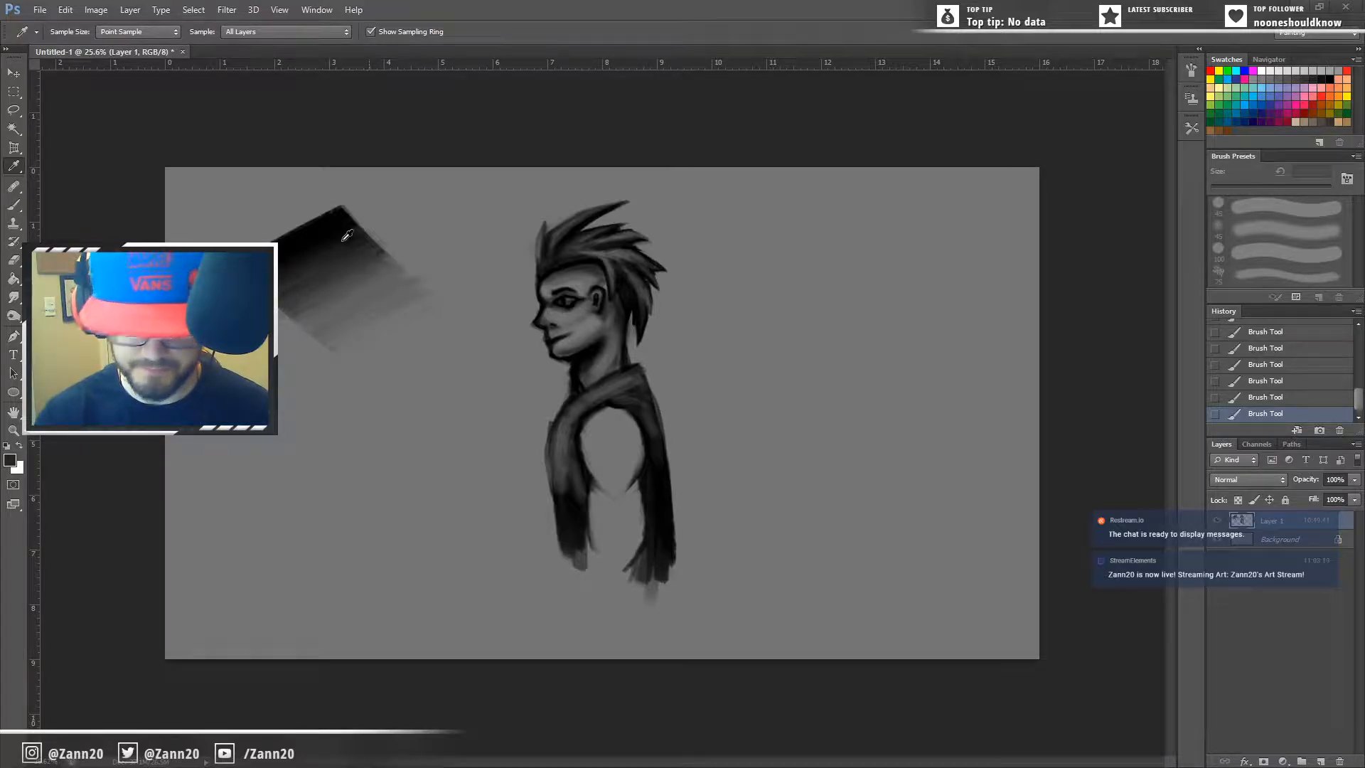
pyautogui.click(313, 222)
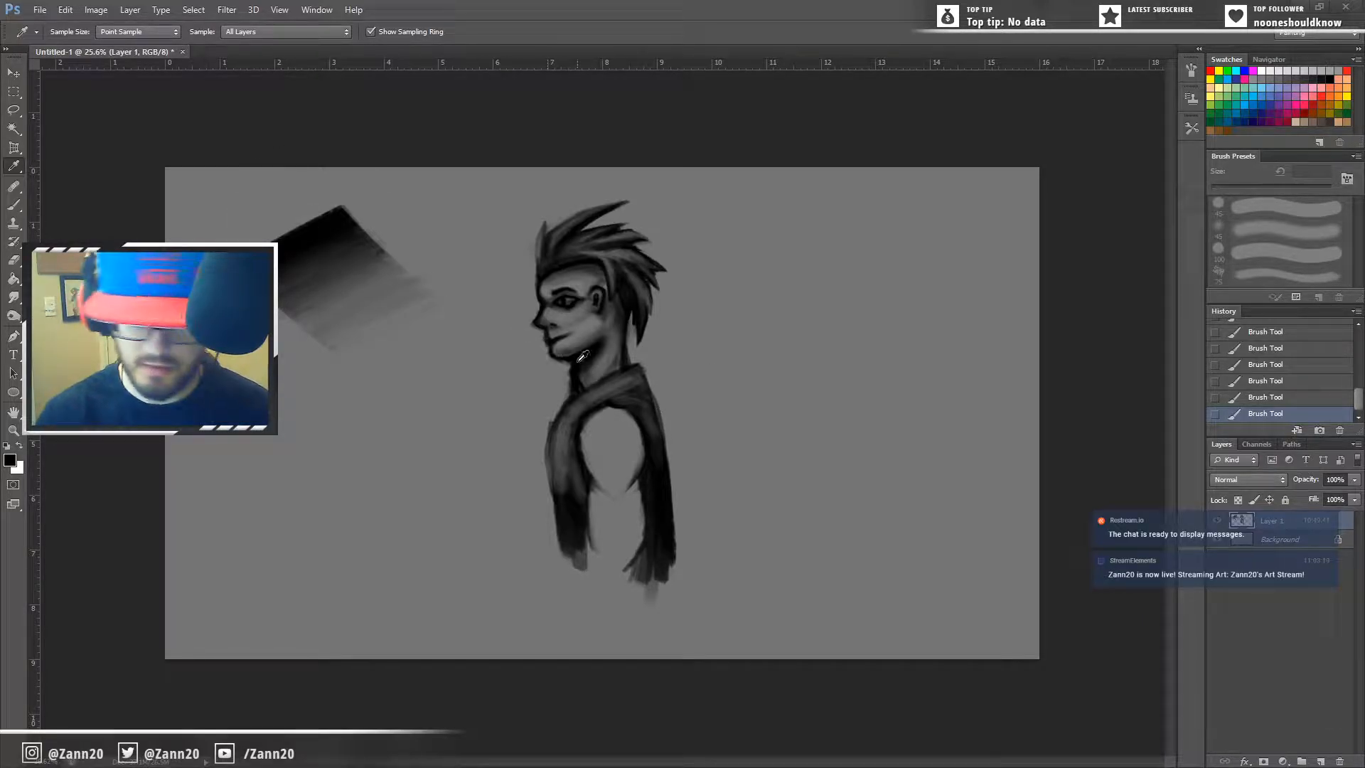
pyautogui.press('b')
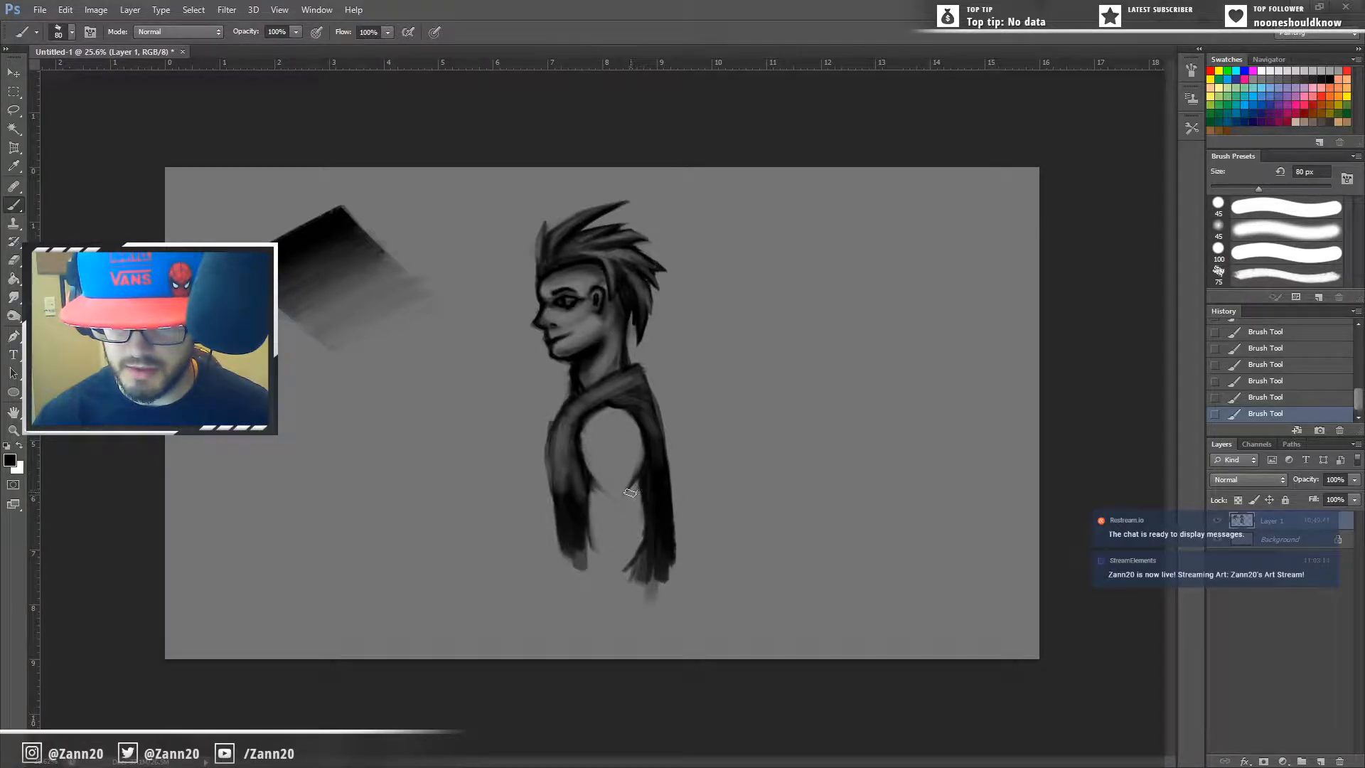
pyautogui.moveTo(630, 493)
pyautogui.mouseDown()
pyautogui.moveTo(603, 497)
pyautogui.moveTo(632, 495)
pyautogui.moveTo(633, 519)
pyautogui.moveTo(636, 497)
pyautogui.moveTo(637, 542)
pyautogui.moveTo(636, 506)
pyautogui.moveTo(619, 563)
pyautogui.moveTo(634, 489)
pyautogui.moveTo(618, 569)
pyautogui.moveTo(638, 494)
pyautogui.moveTo(617, 543)
pyautogui.mouseUp()
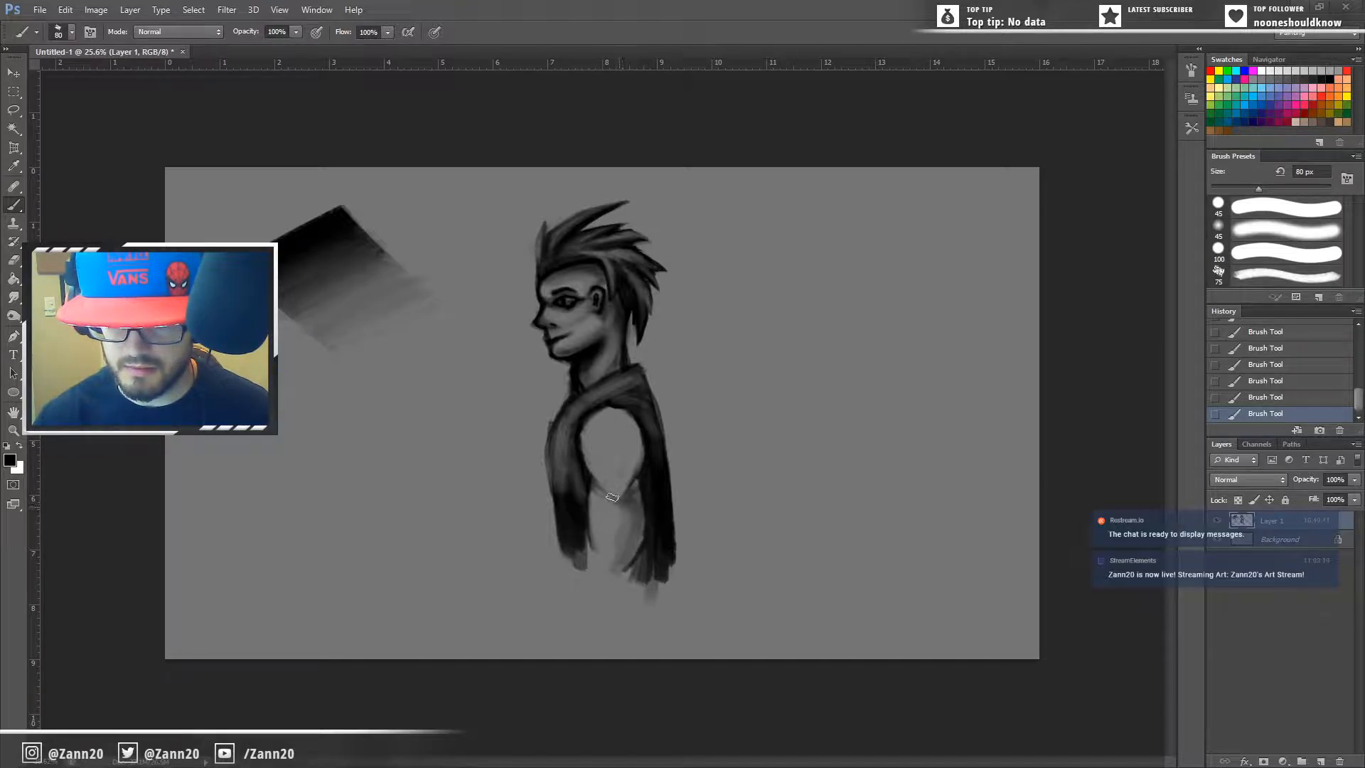
pyautogui.moveTo(633, 421)
pyautogui.mouseDown()
pyautogui.moveTo(612, 488)
pyautogui.moveTo(634, 460)
pyautogui.moveTo(628, 475)
pyautogui.moveTo(606, 483)
pyautogui.moveTo(635, 450)
pyautogui.moveTo(616, 489)
pyautogui.mouseUp()
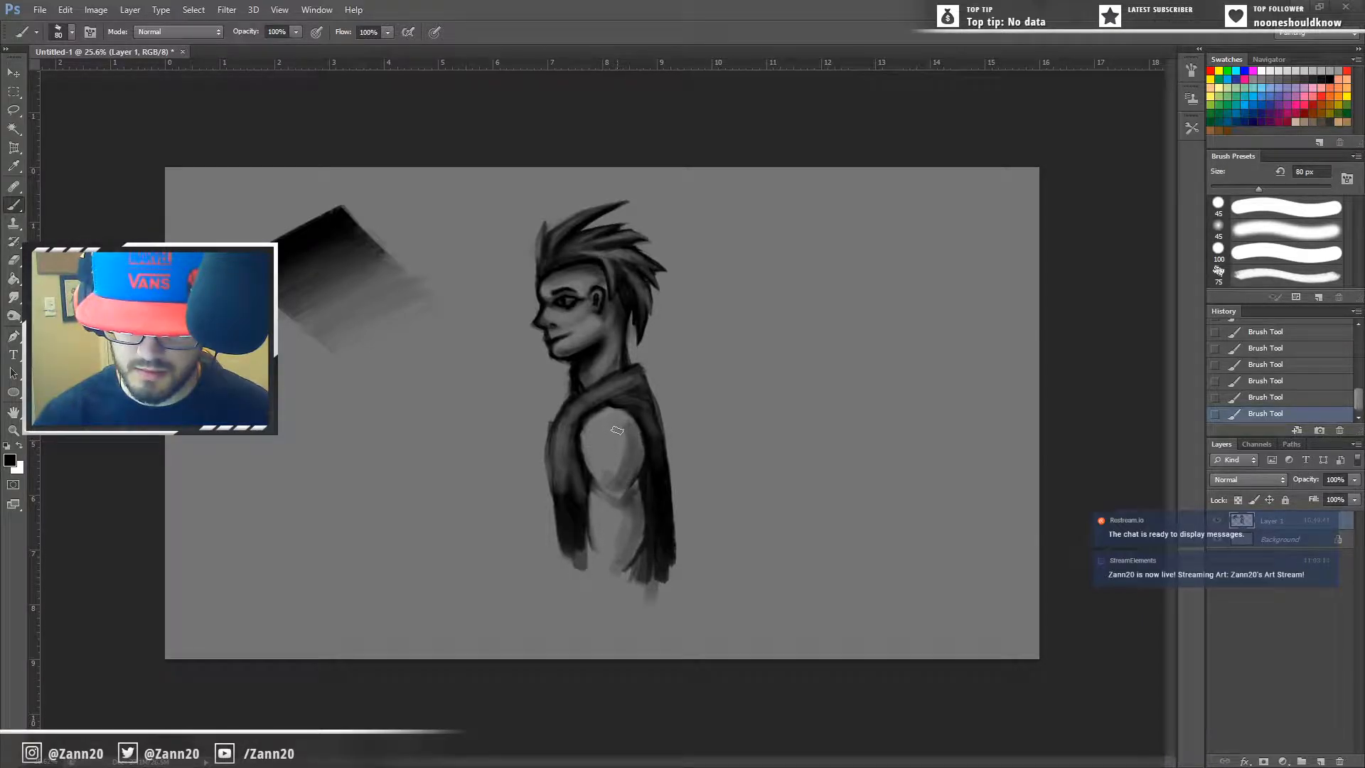
# Step: Set the brush size to 100 px
pyautogui.press('i')
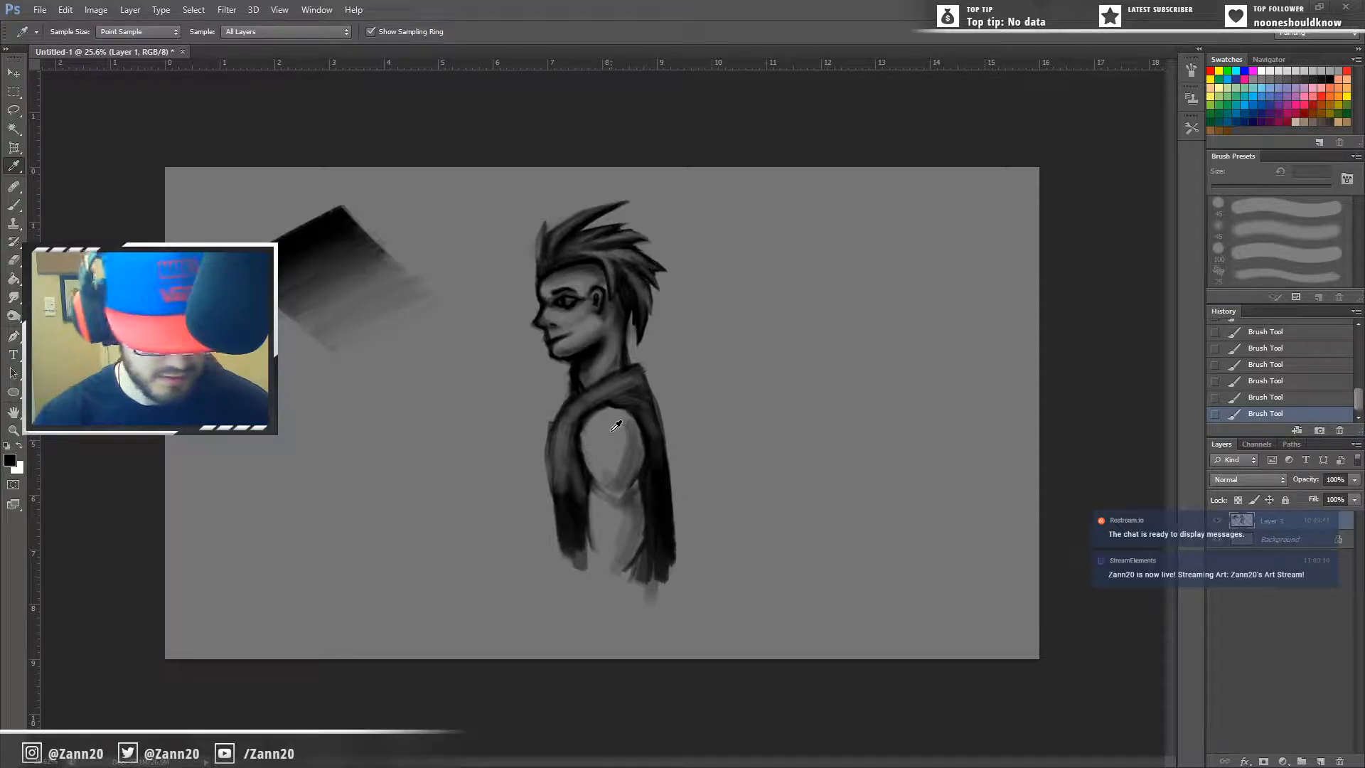
pyautogui.press('b')
pyautogui.press(']')
pyautogui.press(']')
pyautogui.press(']')
pyautogui.press(']')
pyautogui.press(']')
pyautogui.press('[')
pyautogui.press('[')
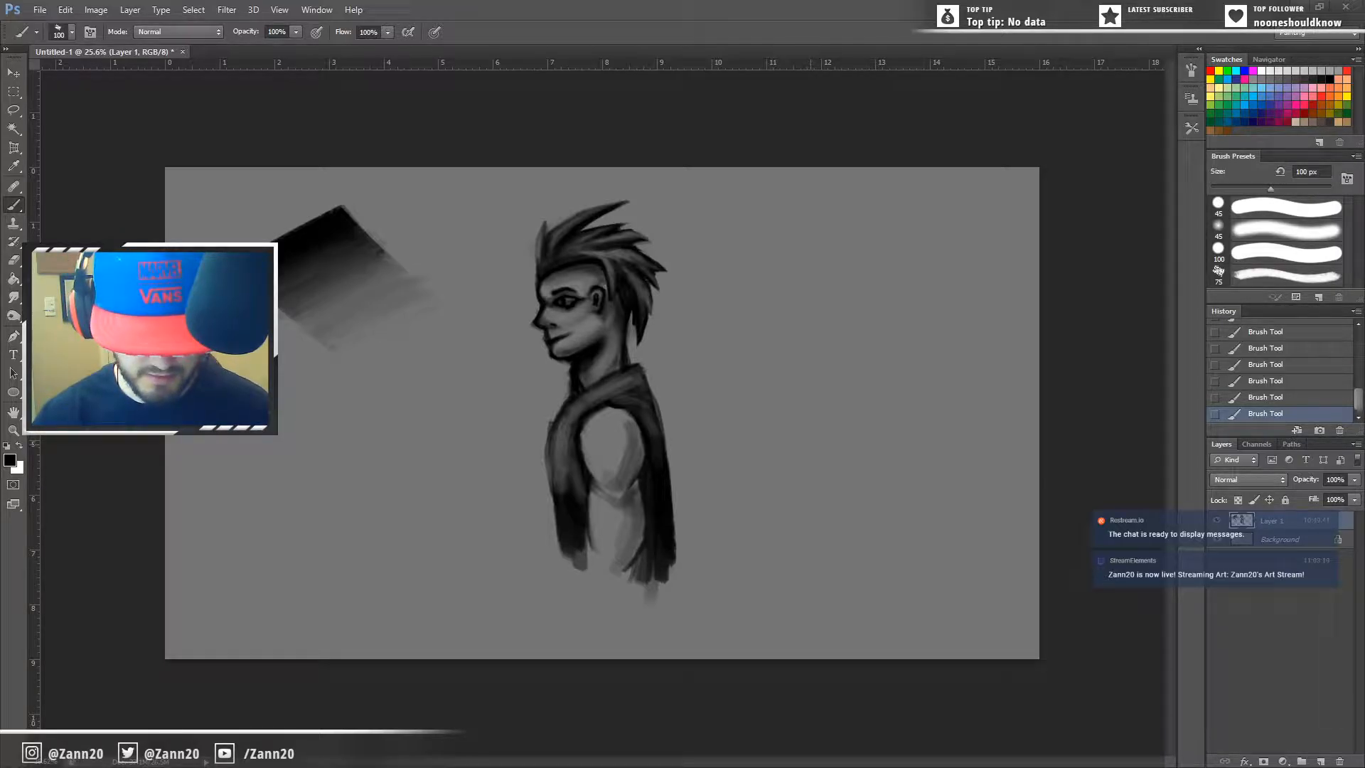
# Step: Soften the grey shading on the upper arm and the area below it with the Eraser
pyautogui.press('o')
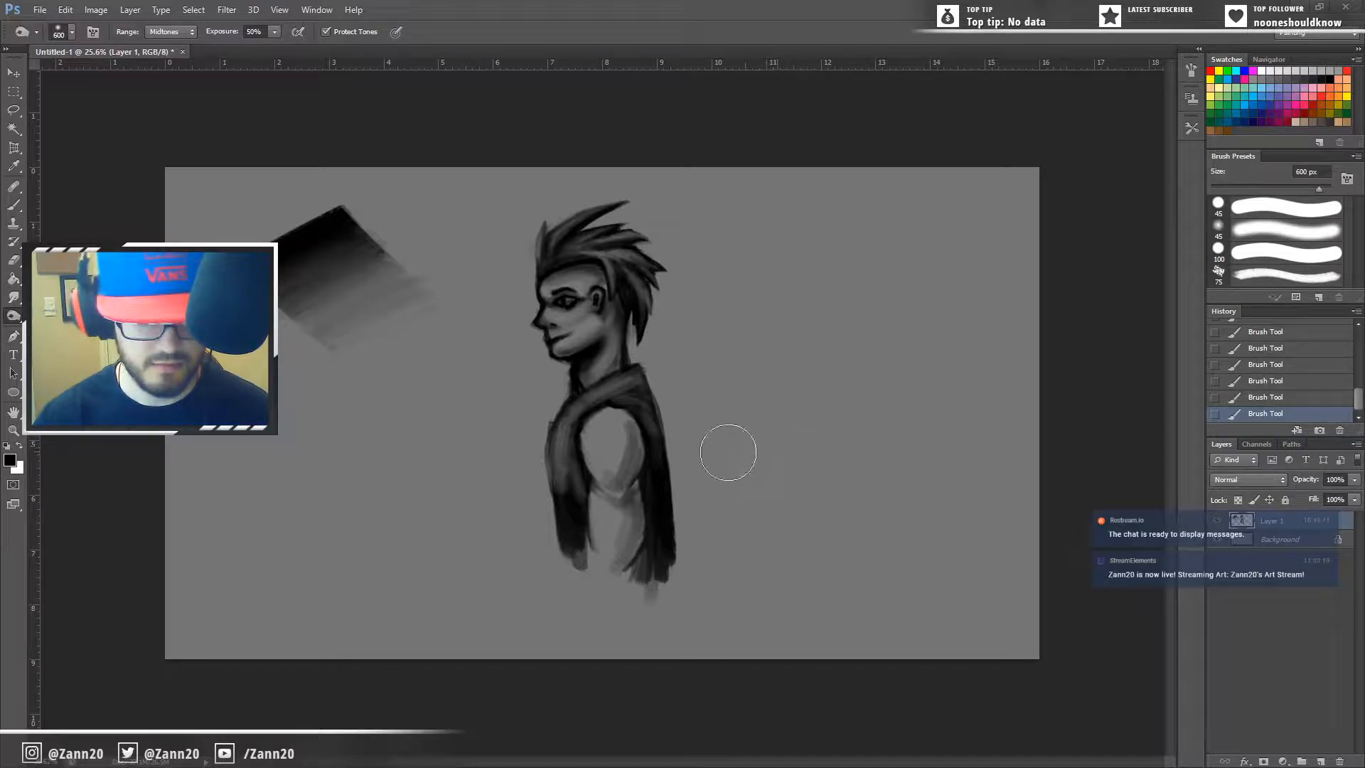
pyautogui.moveTo(615, 427); pyautogui.dragTo(619, 462)
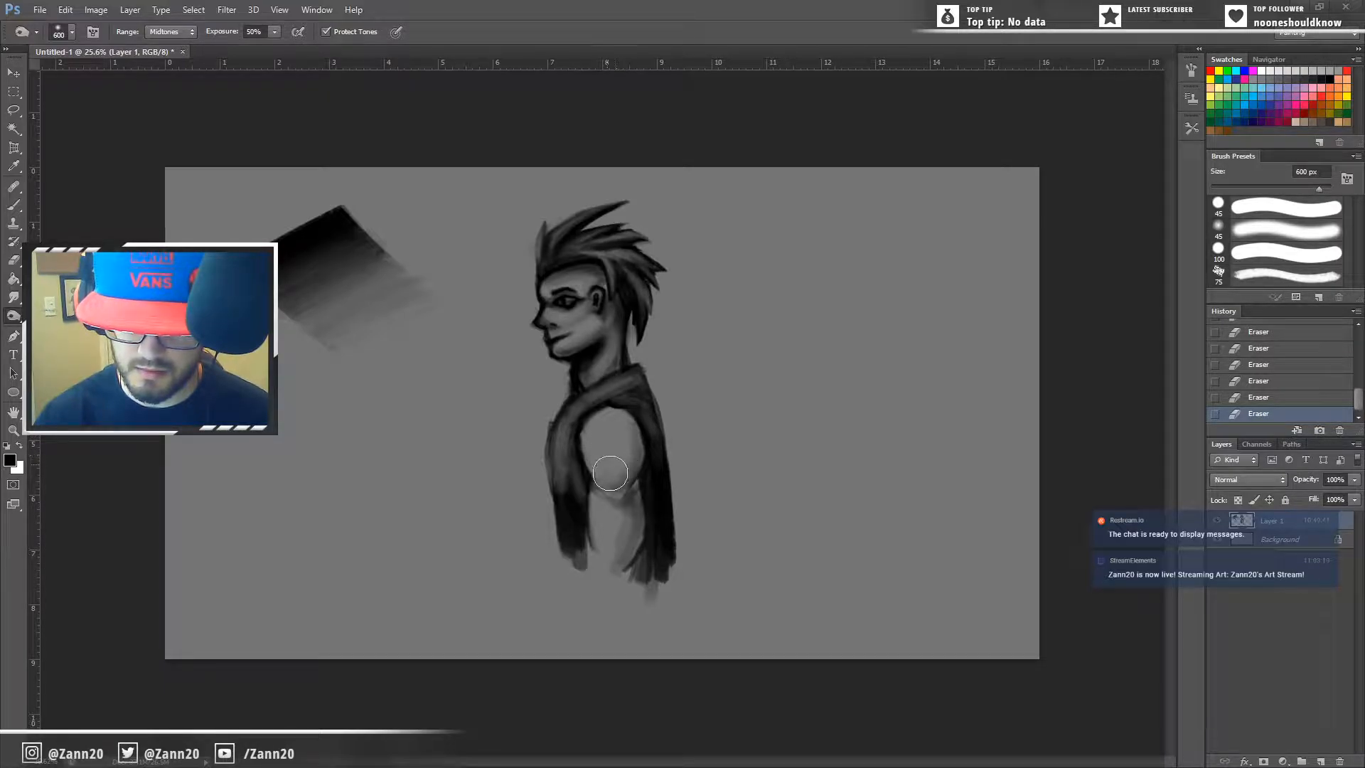
pyautogui.moveTo(616, 543)
pyautogui.mouseDown()
pyautogui.moveTo(617, 503)
pyautogui.moveTo(599, 494)
pyautogui.moveTo(620, 519)
pyautogui.moveTo(604, 542)
pyautogui.moveTo(622, 516)
pyautogui.moveTo(594, 508)
pyautogui.moveTo(621, 513)
pyautogui.moveTo(598, 502)
pyautogui.moveTo(627, 499)
pyautogui.moveTo(616, 518)
pyautogui.moveTo(601, 502)
pyautogui.moveTo(598, 574)
pyautogui.mouseUp()
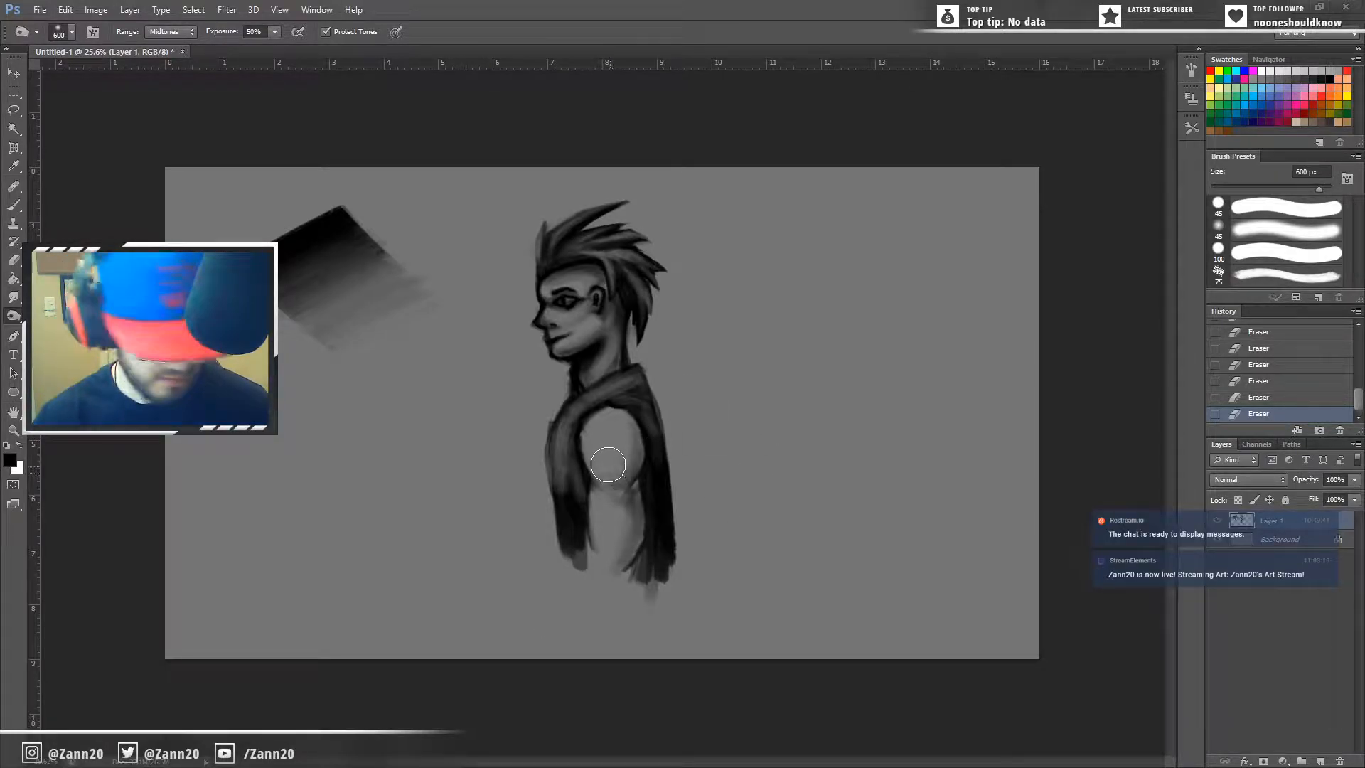
# Step: Set the brush to 30 px, sample a light grey and paint highlights in the eye and around the ear
pyautogui.press('z')
pyautogui.moveTo(610, 435); pyautogui.dragTo(664, 414)
pyautogui.moveTo(689, 493); pyautogui.dragTo(734, 509)
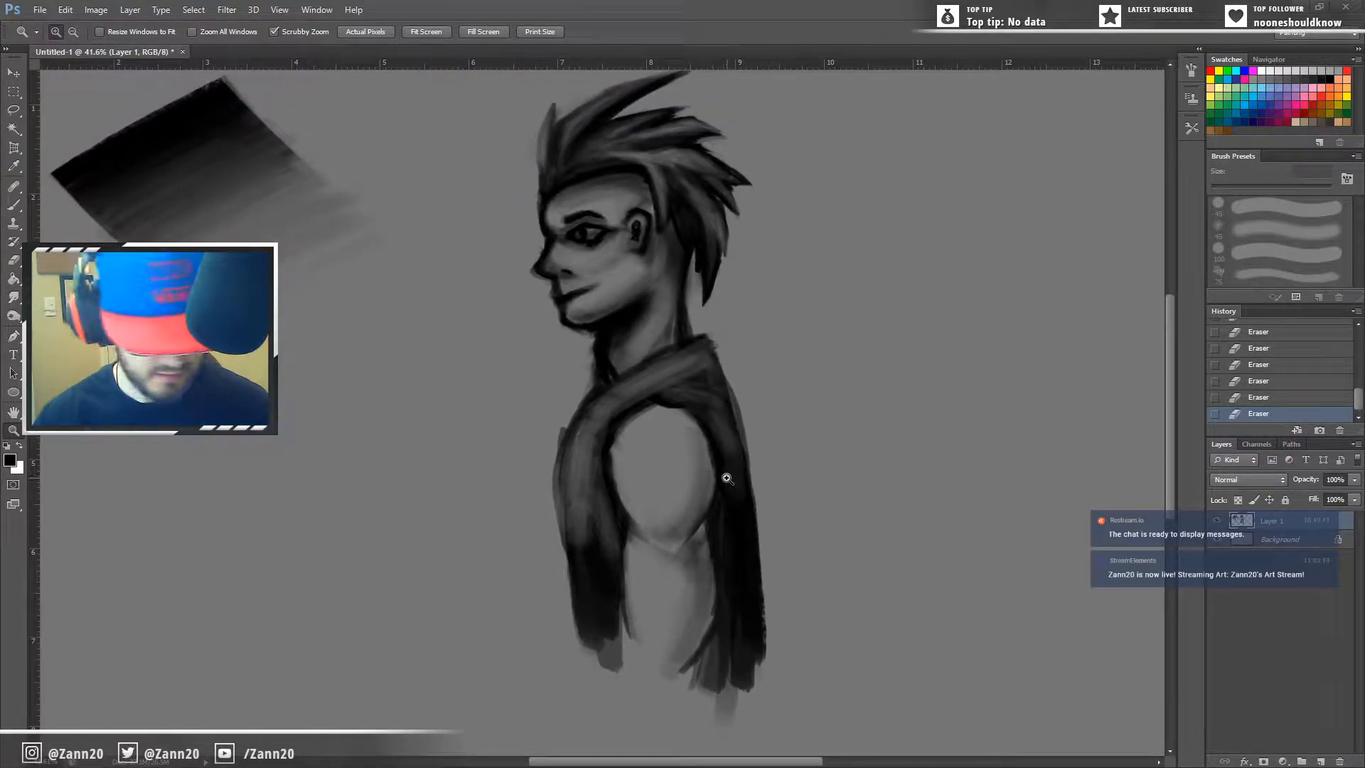
pyautogui.press('b')
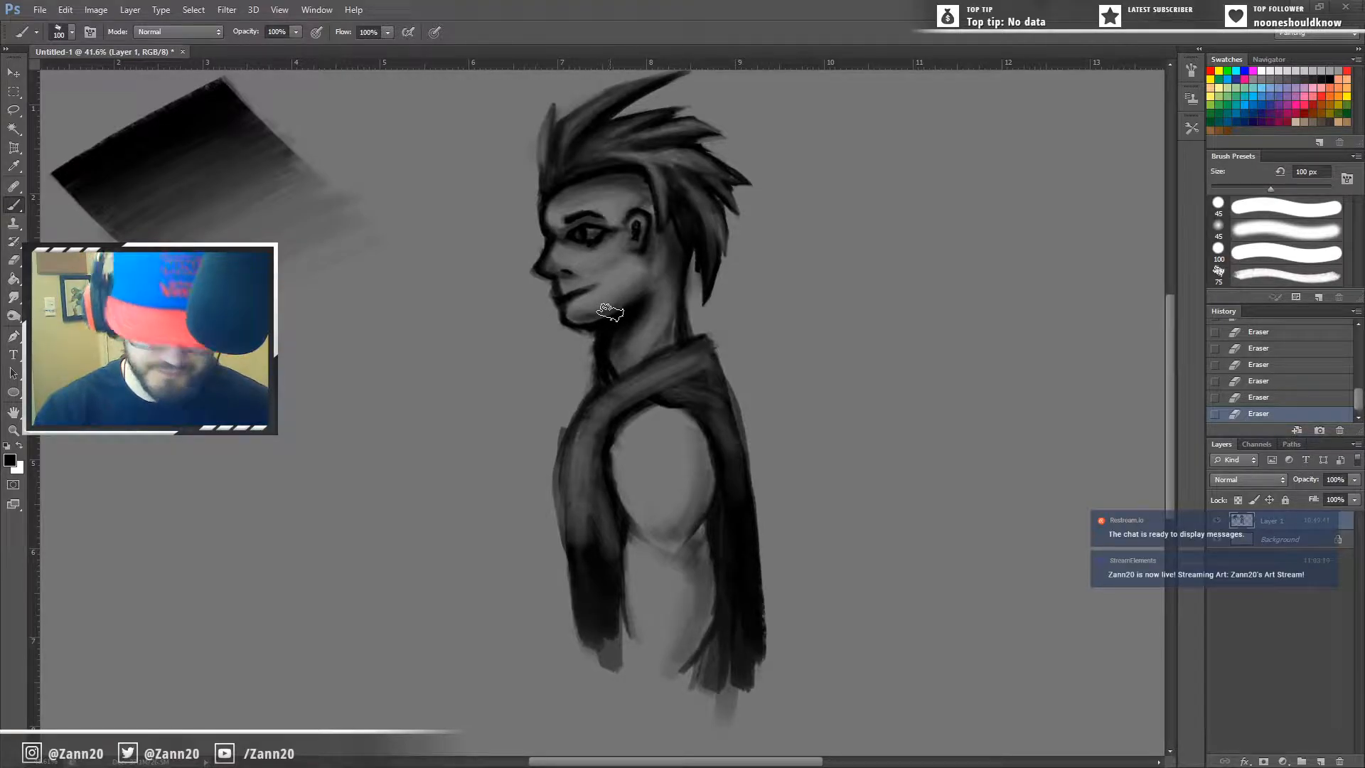
pyautogui.press('[')
pyautogui.press('[')
pyautogui.press('[')
pyautogui.press('[')
pyautogui.press('[')
pyautogui.press('[')
pyautogui.press('[')
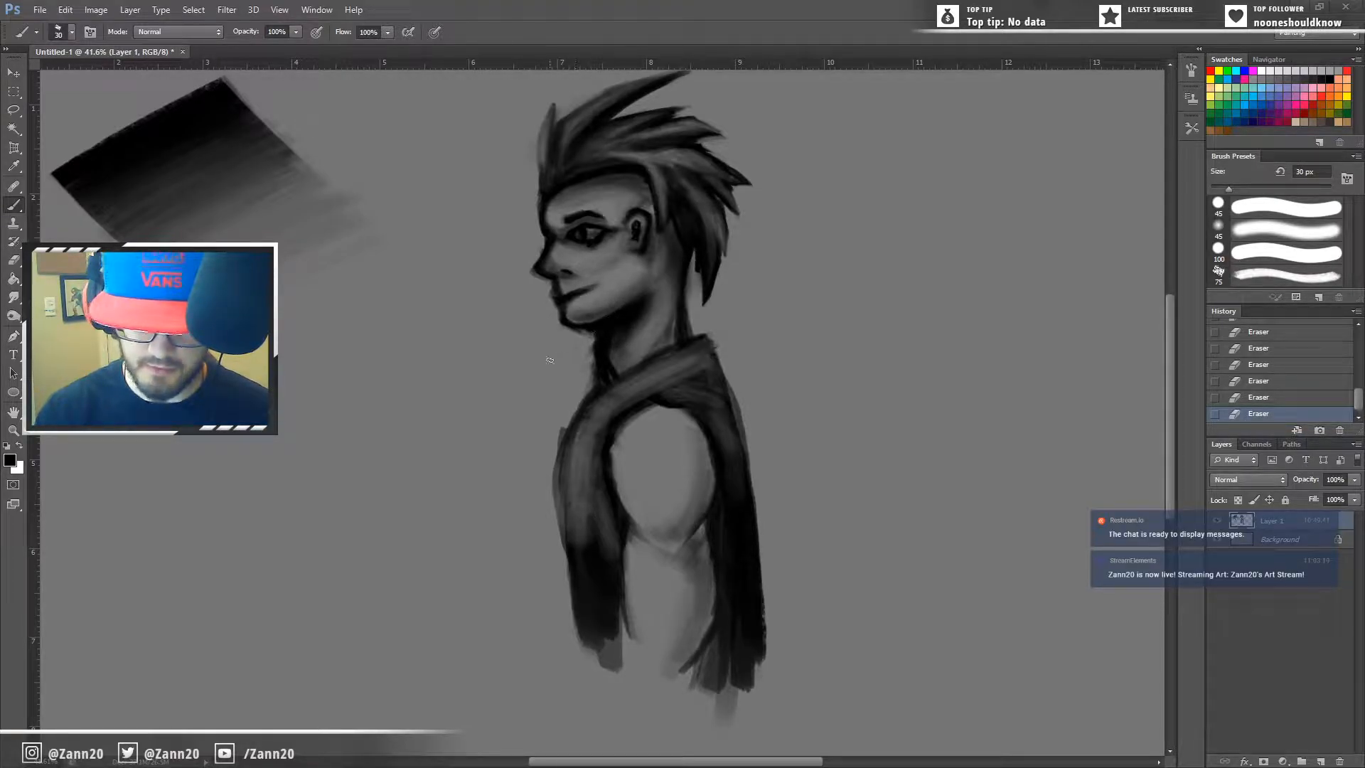
pyautogui.press('i')
pyautogui.press('b')
pyautogui.moveTo(589, 232); pyautogui.dragTo(591, 234)
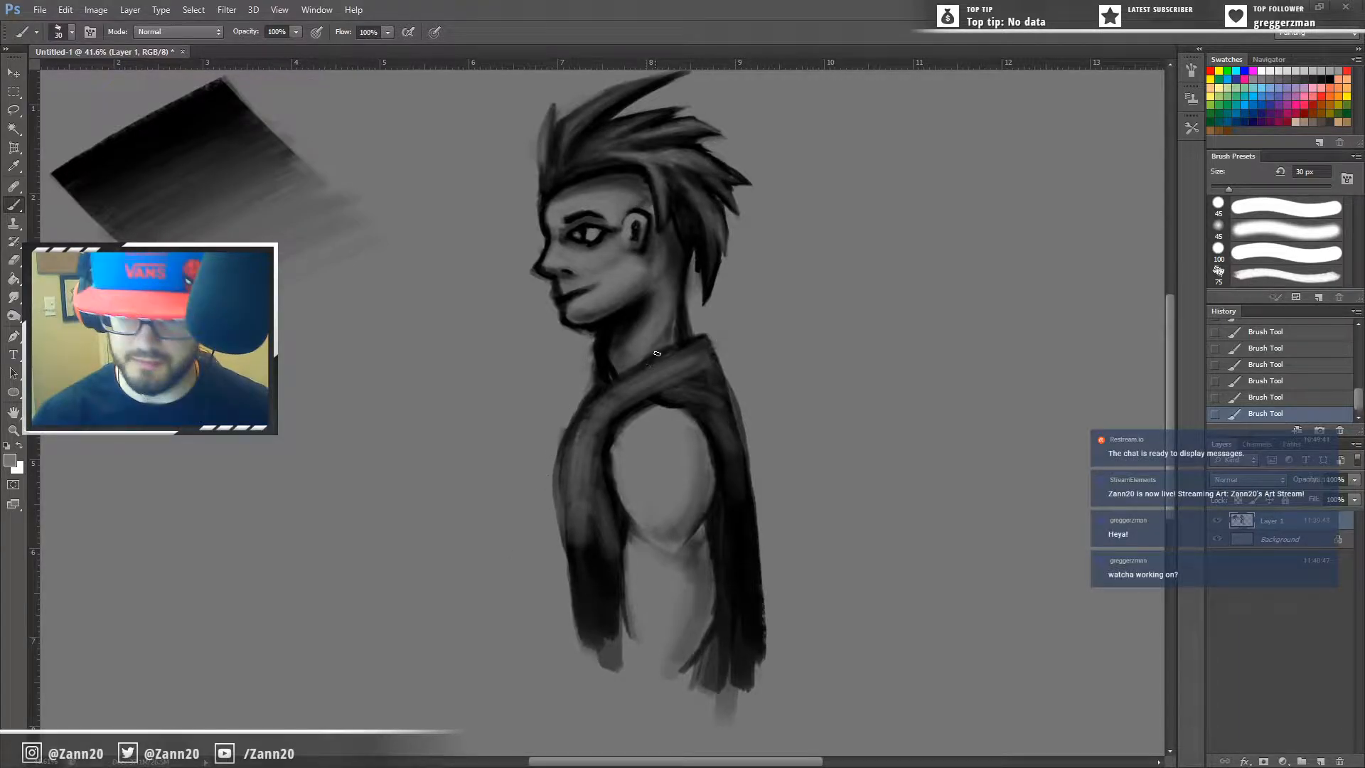
# Step: Sample black from the dark end of the gradient swatch
pyautogui.press('z')
pyautogui.moveTo(614, 381); pyautogui.dragTo(586, 439)
pyautogui.press('b')
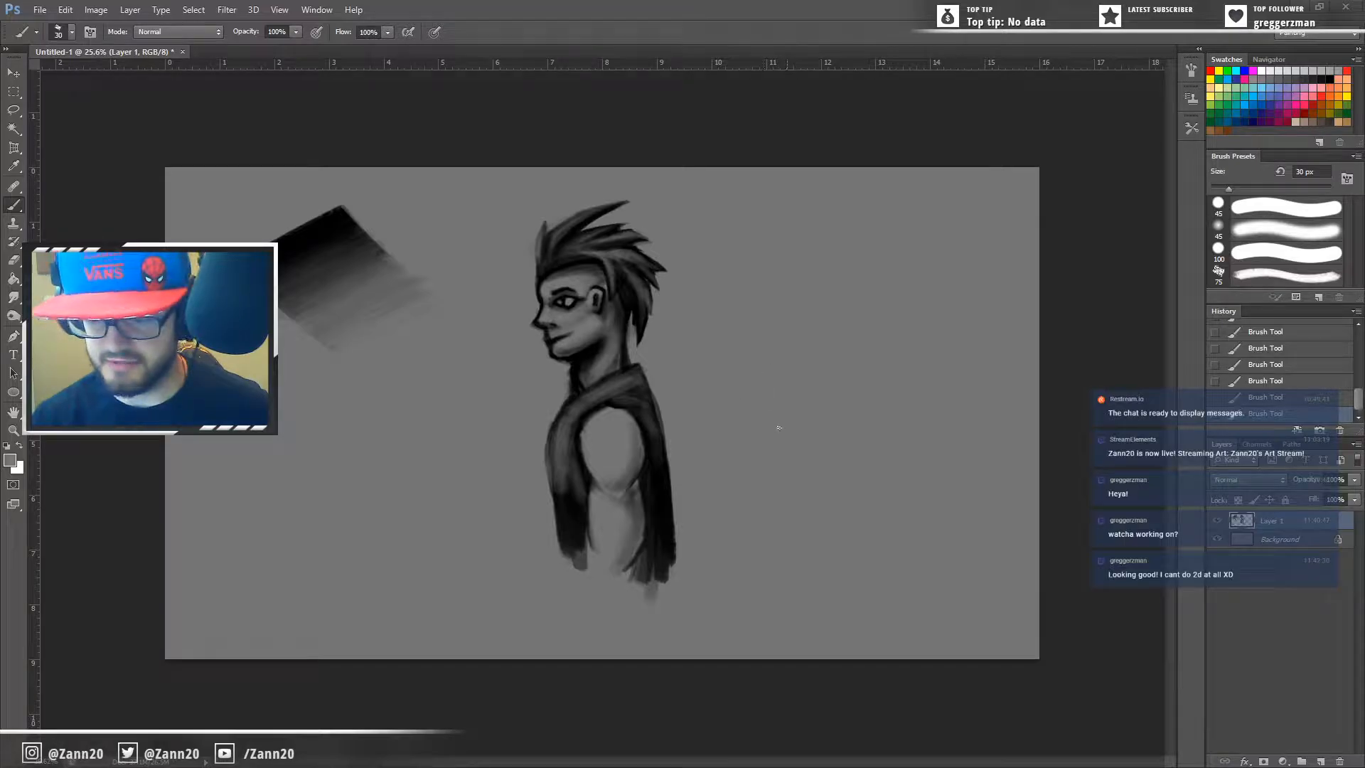
pyautogui.keyDown('alt'); pyautogui.click(293, 239); pyautogui.keyUp('alt')
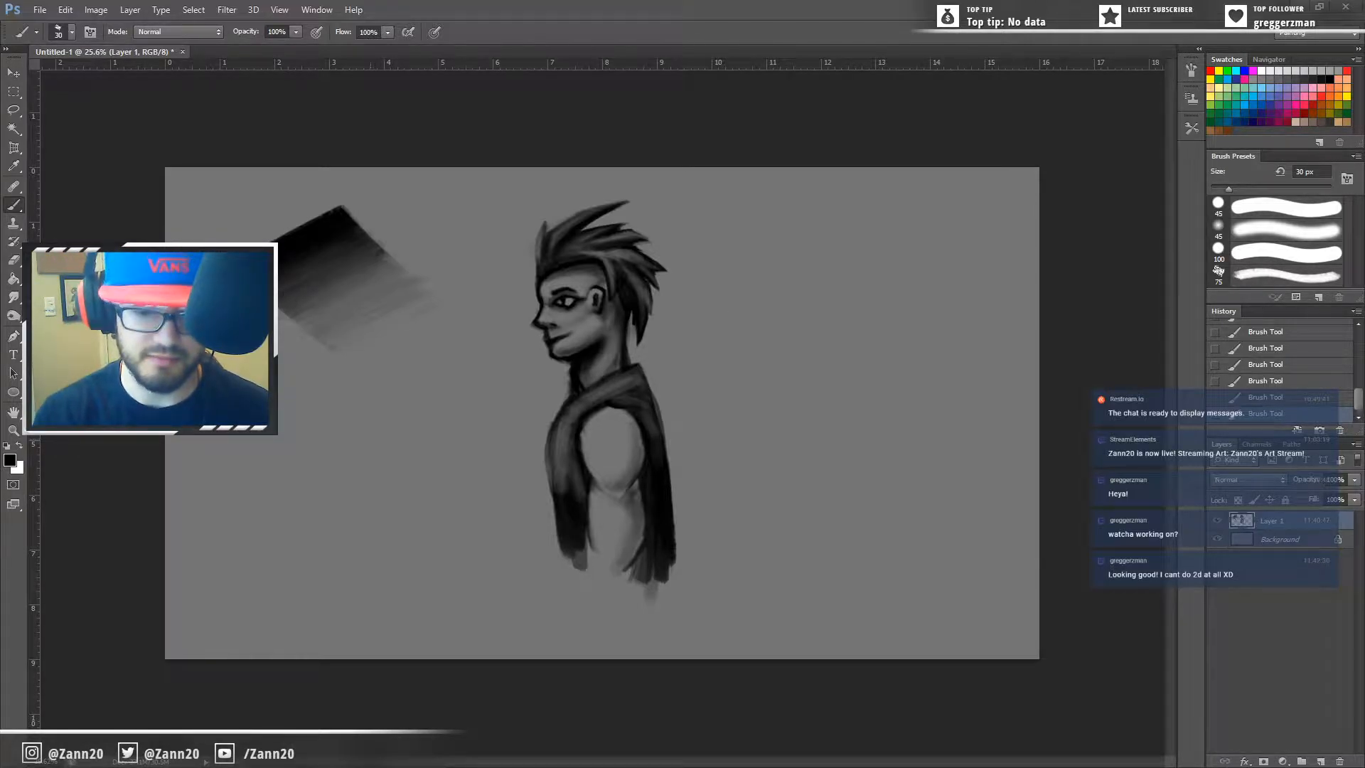
# Step: Try black 30 px test strokes on the empty canvas on both sides of the character, removing each attempt
pyautogui.moveTo(352, 398)
pyautogui.mouseDown()
pyautogui.moveTo(432, 356)
pyautogui.moveTo(340, 408)
pyautogui.moveTo(450, 350)
pyautogui.moveTo(374, 395)
pyautogui.moveTo(423, 373)
pyautogui.moveTo(397, 395)
pyautogui.moveTo(424, 368)
pyautogui.moveTo(395, 384)
pyautogui.moveTo(412, 383)
pyautogui.moveTo(395, 402)
pyautogui.moveTo(406, 392)
pyautogui.moveTo(409, 407)
pyautogui.mouseUp()
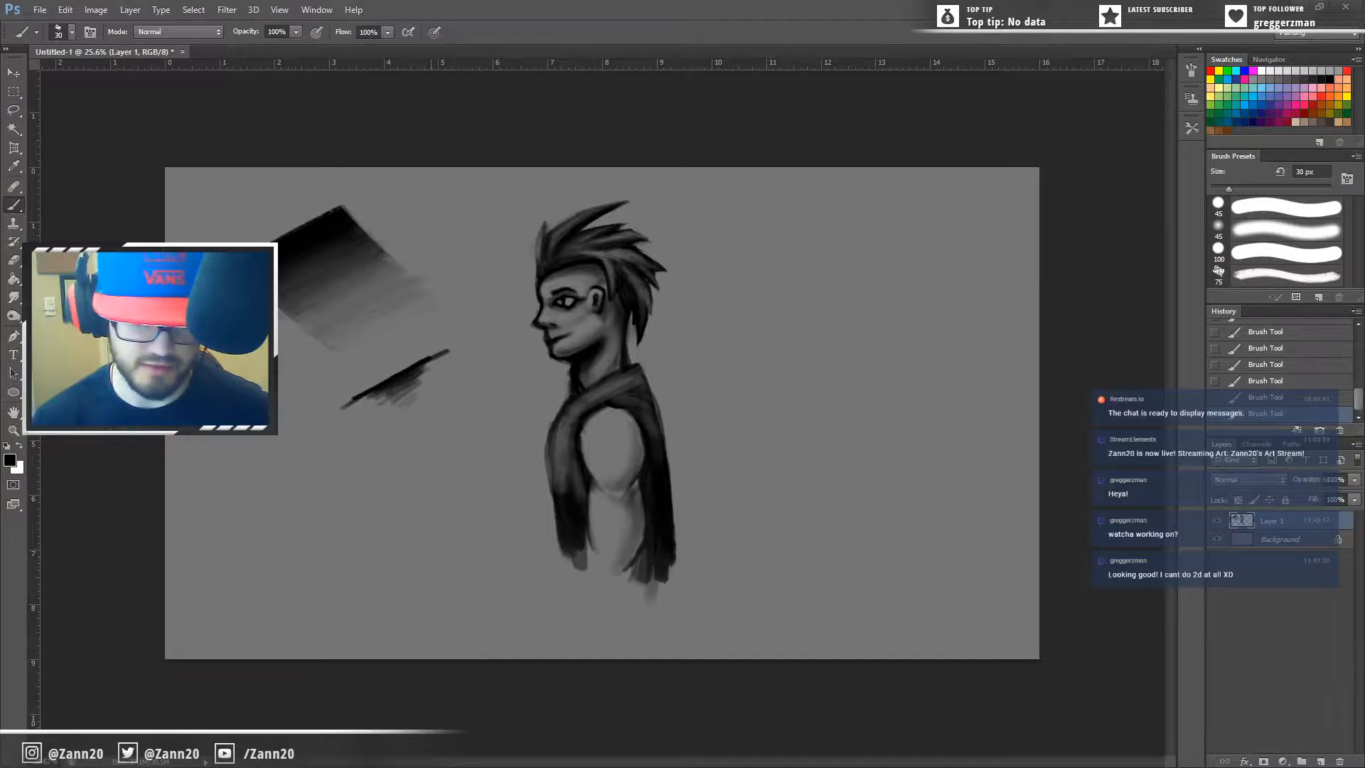
pyautogui.moveTo(454, 361)
pyautogui.mouseDown()
pyautogui.moveTo(326, 419)
pyautogui.moveTo(345, 460)
pyautogui.mouseUp()
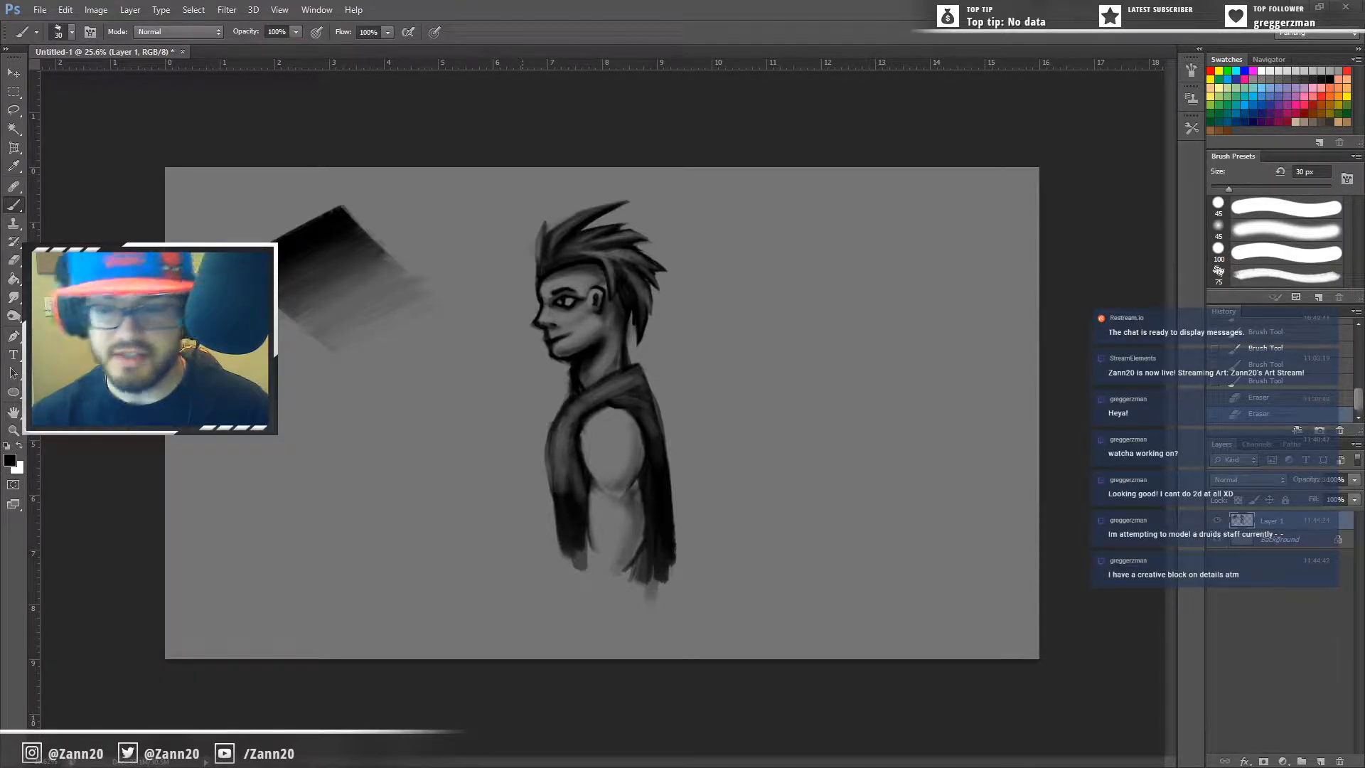
pyautogui.moveTo(746, 224)
pyautogui.mouseDown()
pyautogui.moveTo(725, 245)
pyautogui.moveTo(757, 226)
pyautogui.moveTo(845, 287)
pyautogui.mouseUp()
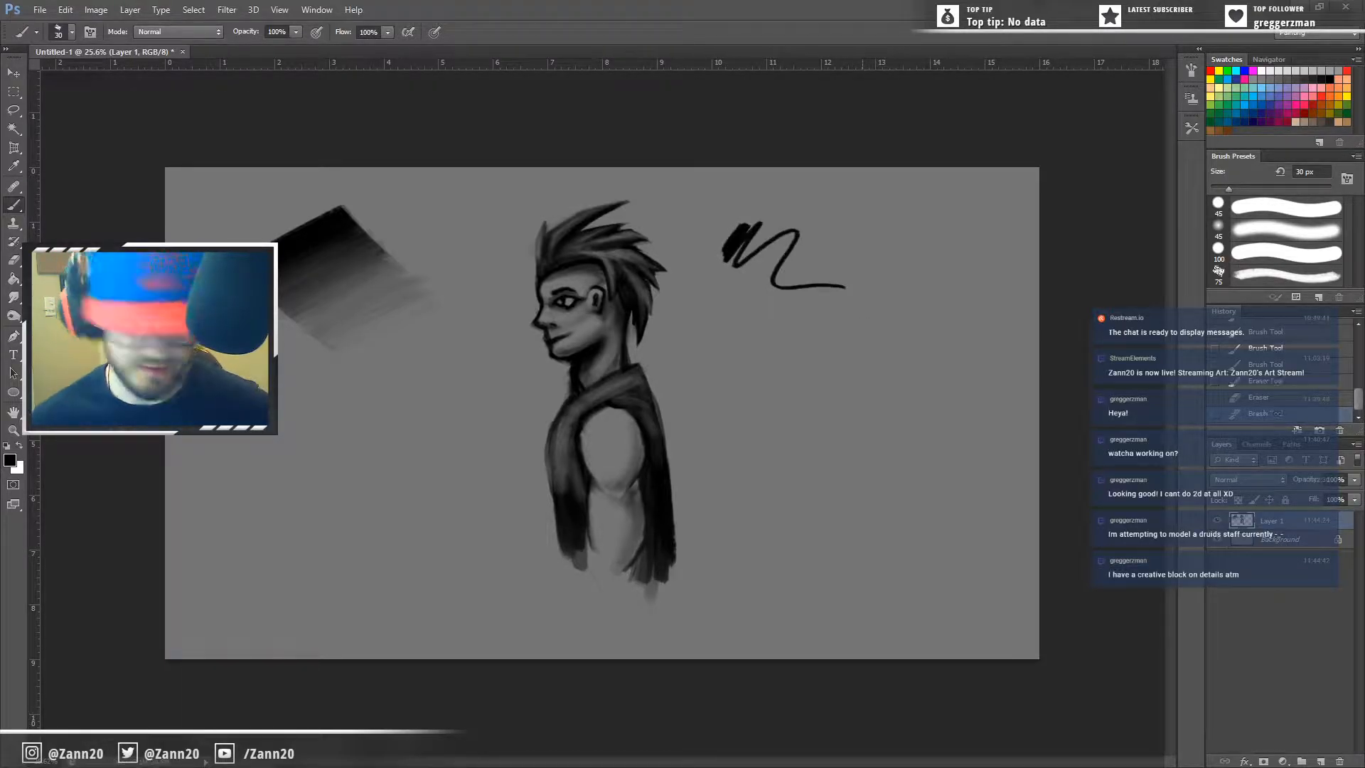
pyautogui.hotkey('ctrl', 'z')
# Step: Sketch a tall twisted druid's staff in front of the empty area behind the character, using black 30 px strokes from pointed head to narrow tip
pyautogui.moveTo(818, 236)
pyautogui.mouseDown()
pyautogui.moveTo(795, 271)
pyautogui.moveTo(803, 391)
pyautogui.moveTo(830, 462)
pyautogui.mouseUp()
pyautogui.moveTo(832, 327)
pyautogui.mouseDown()
pyautogui.moveTo(799, 556)
pyautogui.moveTo(823, 395)
pyautogui.mouseUp()
pyautogui.moveTo(825, 388); pyautogui.dragTo(766, 632)
pyautogui.moveTo(821, 473)
pyautogui.mouseDown()
pyautogui.moveTo(755, 648)
pyautogui.moveTo(822, 342)
pyautogui.mouseUp()
pyautogui.moveTo(824, 402)
pyautogui.mouseDown()
pyautogui.moveTo(828, 321)
pyautogui.moveTo(811, 338)
pyautogui.moveTo(825, 311)
pyautogui.moveTo(817, 401)
pyautogui.mouseUp()
pyautogui.moveTo(840, 342); pyautogui.dragTo(816, 405)
pyautogui.moveTo(817, 309)
pyautogui.mouseDown()
pyautogui.moveTo(802, 364)
pyautogui.moveTo(796, 331)
pyautogui.mouseUp()
pyautogui.moveTo(811, 255)
pyautogui.mouseDown()
pyautogui.moveTo(781, 313)
pyautogui.moveTo(853, 213)
pyautogui.moveTo(891, 198)
pyautogui.moveTo(807, 235)
pyautogui.mouseUp()
pyautogui.moveTo(897, 184)
pyautogui.mouseDown()
pyautogui.moveTo(849, 281)
pyautogui.moveTo(840, 270)
pyautogui.mouseUp()
pyautogui.moveTo(884, 213)
pyautogui.mouseDown()
pyautogui.moveTo(825, 281)
pyautogui.moveTo(853, 342)
pyautogui.moveTo(837, 416)
pyautogui.moveTo(813, 429)
pyautogui.mouseUp()
pyautogui.moveTo(864, 327)
pyautogui.mouseDown()
pyautogui.moveTo(829, 285)
pyautogui.moveTo(855, 321)
pyautogui.moveTo(829, 278)
pyautogui.moveTo(875, 250)
pyautogui.moveTo(893, 178)
pyautogui.mouseUp()
pyautogui.moveTo(839, 229)
pyautogui.mouseDown()
pyautogui.moveTo(884, 194)
pyautogui.moveTo(799, 235)
pyautogui.moveTo(841, 216)
pyautogui.moveTo(787, 270)
pyautogui.moveTo(813, 357)
pyautogui.moveTo(821, 325)
pyautogui.moveTo(800, 315)
pyautogui.moveTo(832, 386)
pyautogui.mouseUp()
pyautogui.moveTo(817, 327)
pyautogui.mouseDown()
pyautogui.moveTo(828, 392)
pyautogui.moveTo(802, 430)
pyautogui.moveTo(819, 462)
pyautogui.moveTo(810, 516)
pyautogui.moveTo(752, 630)
pyautogui.mouseUp()
pyautogui.moveTo(841, 412)
pyautogui.mouseDown()
pyautogui.moveTo(832, 497)
pyautogui.moveTo(768, 582)
pyautogui.moveTo(741, 647)
pyautogui.moveTo(838, 509)
pyautogui.mouseUp()
pyautogui.moveTo(766, 605)
pyautogui.mouseDown()
pyautogui.moveTo(754, 631)
pyautogui.moveTo(844, 407)
pyautogui.moveTo(836, 485)
pyautogui.mouseUp()
pyautogui.moveTo(831, 407); pyautogui.dragTo(819, 455)
pyautogui.moveTo(817, 384); pyautogui.dragTo(812, 403)
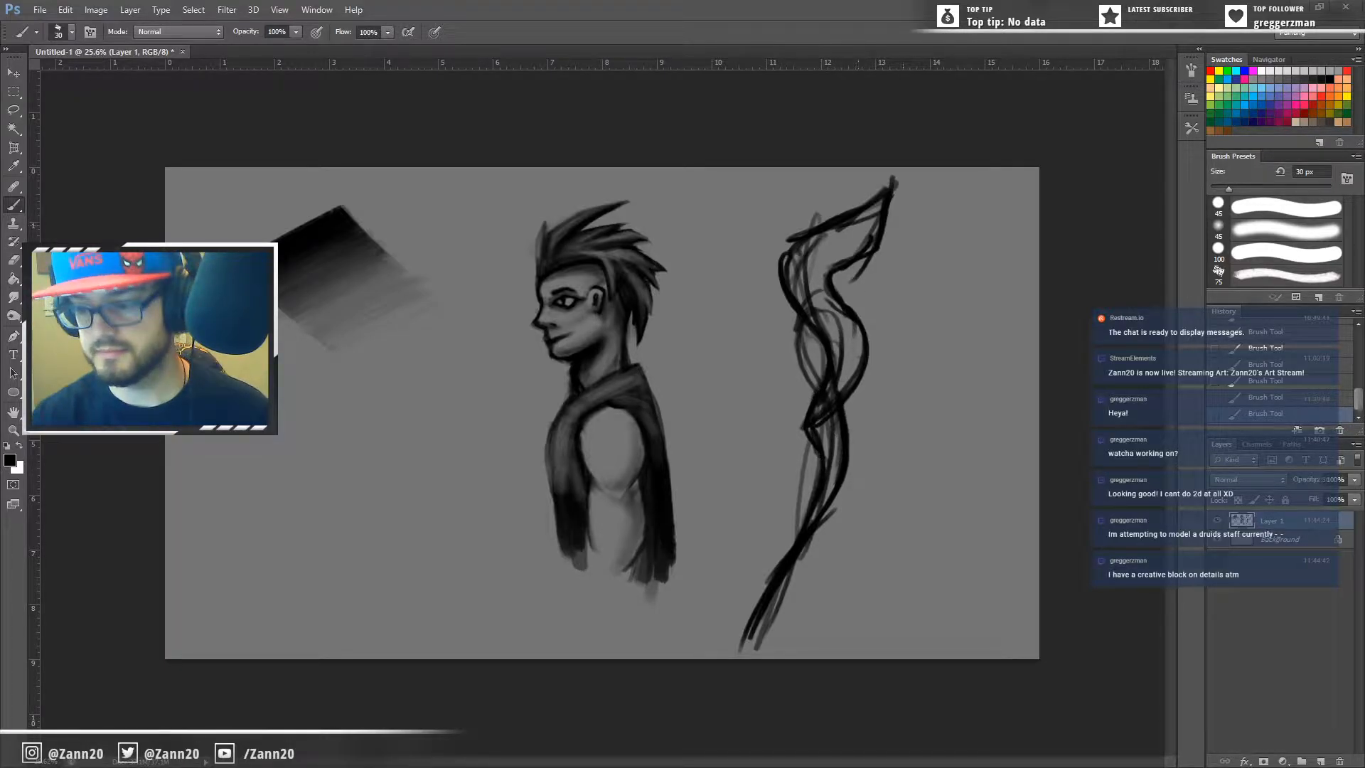
# Step: Add a sweeping hooked branch and spiral curls to the staff's head
pyautogui.moveTo(835, 245)
pyautogui.mouseDown()
pyautogui.moveTo(986, 253)
pyautogui.moveTo(987, 272)
pyautogui.moveTo(867, 290)
pyautogui.mouseUp()
pyautogui.moveTo(961, 289)
pyautogui.mouseDown()
pyautogui.moveTo(980, 270)
pyautogui.moveTo(946, 284)
pyautogui.moveTo(882, 249)
pyautogui.moveTo(903, 292)
pyautogui.moveTo(852, 263)
pyautogui.mouseUp()
pyautogui.moveTo(930, 241)
pyautogui.mouseDown()
pyautogui.moveTo(887, 228)
pyautogui.moveTo(920, 194)
pyautogui.moveTo(918, 248)
pyautogui.mouseUp()
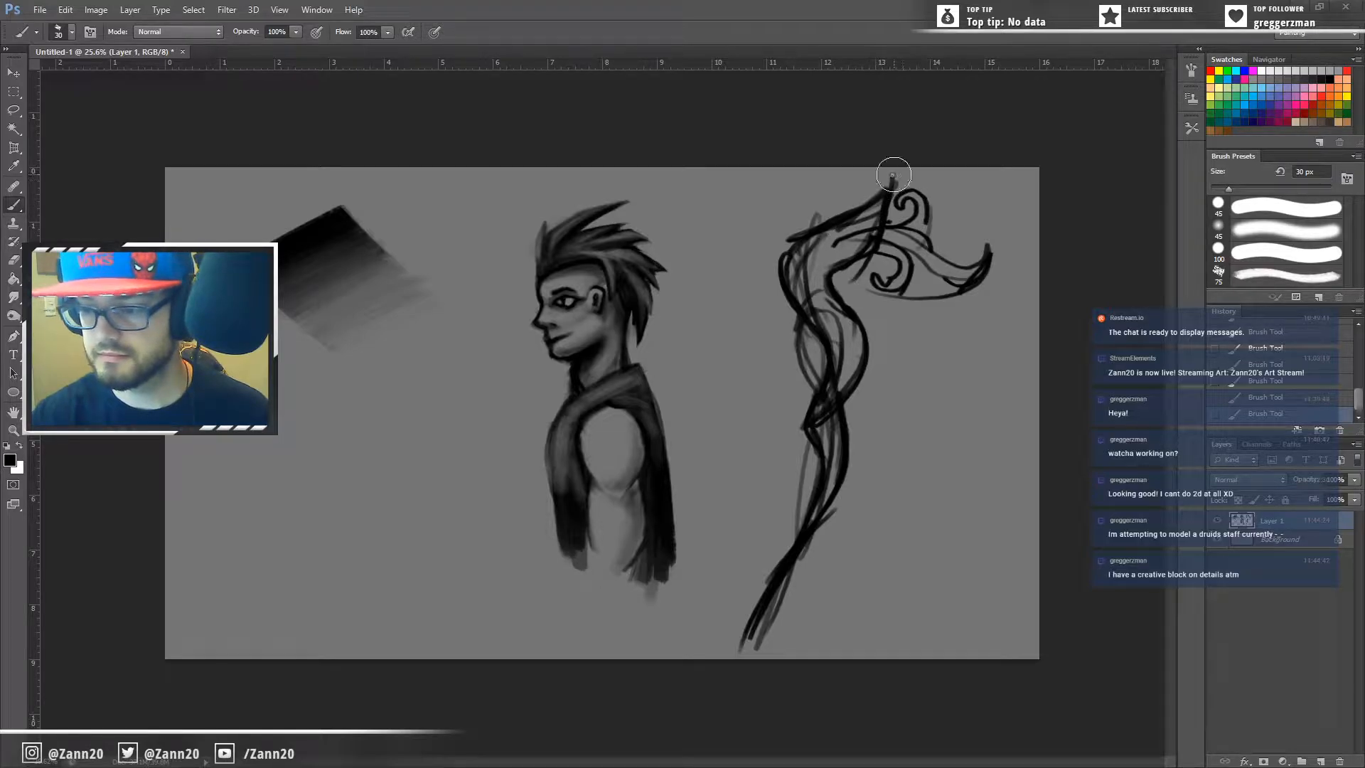
# Step: Erase the pointed top, the outer edge of the bend and stray lines along the staff's shaft
pyautogui.moveTo(854, 203); pyautogui.dragTo(883, 182)
pyautogui.moveTo(846, 208)
pyautogui.mouseDown()
pyautogui.moveTo(886, 185)
pyautogui.moveTo(773, 247)
pyautogui.moveTo(798, 296)
pyautogui.mouseUp()
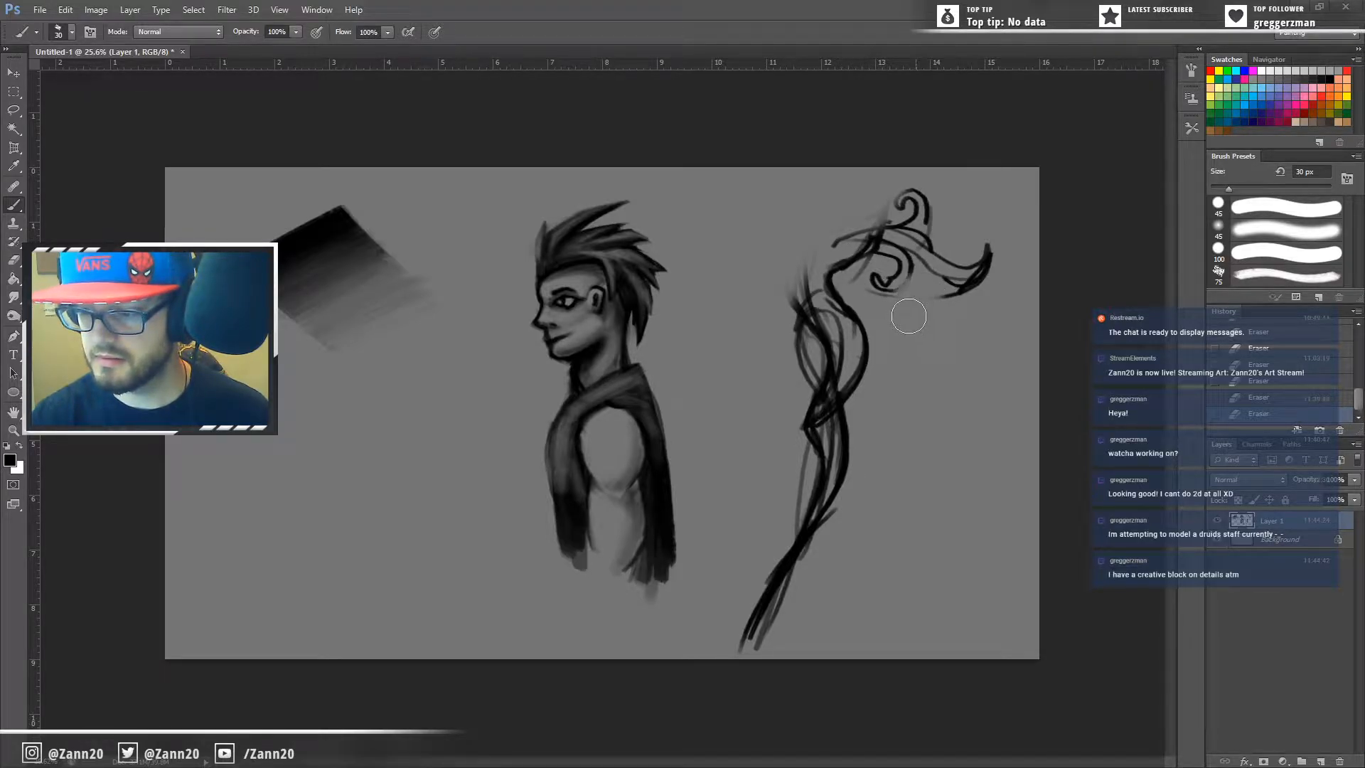
pyautogui.moveTo(789, 278); pyautogui.dragTo(809, 384)
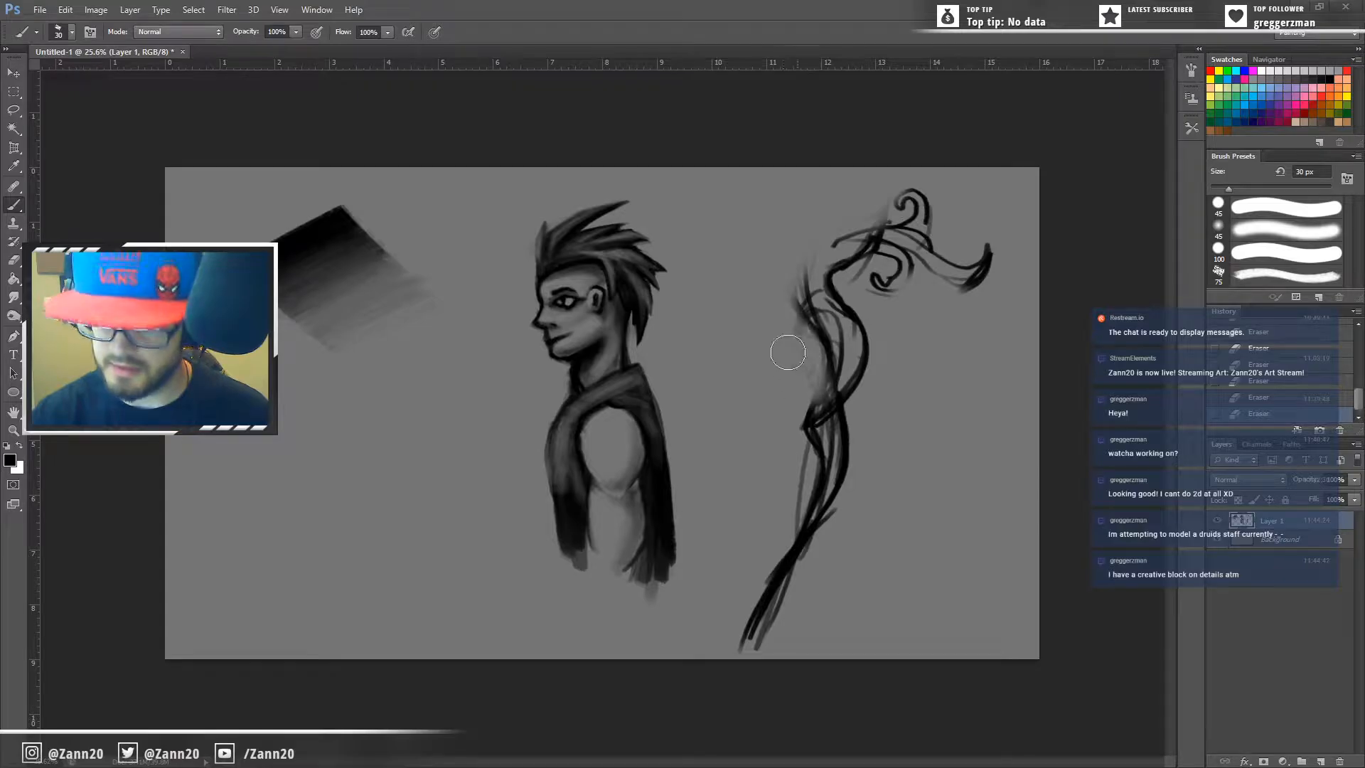
pyautogui.moveTo(806, 452); pyautogui.dragTo(791, 516)
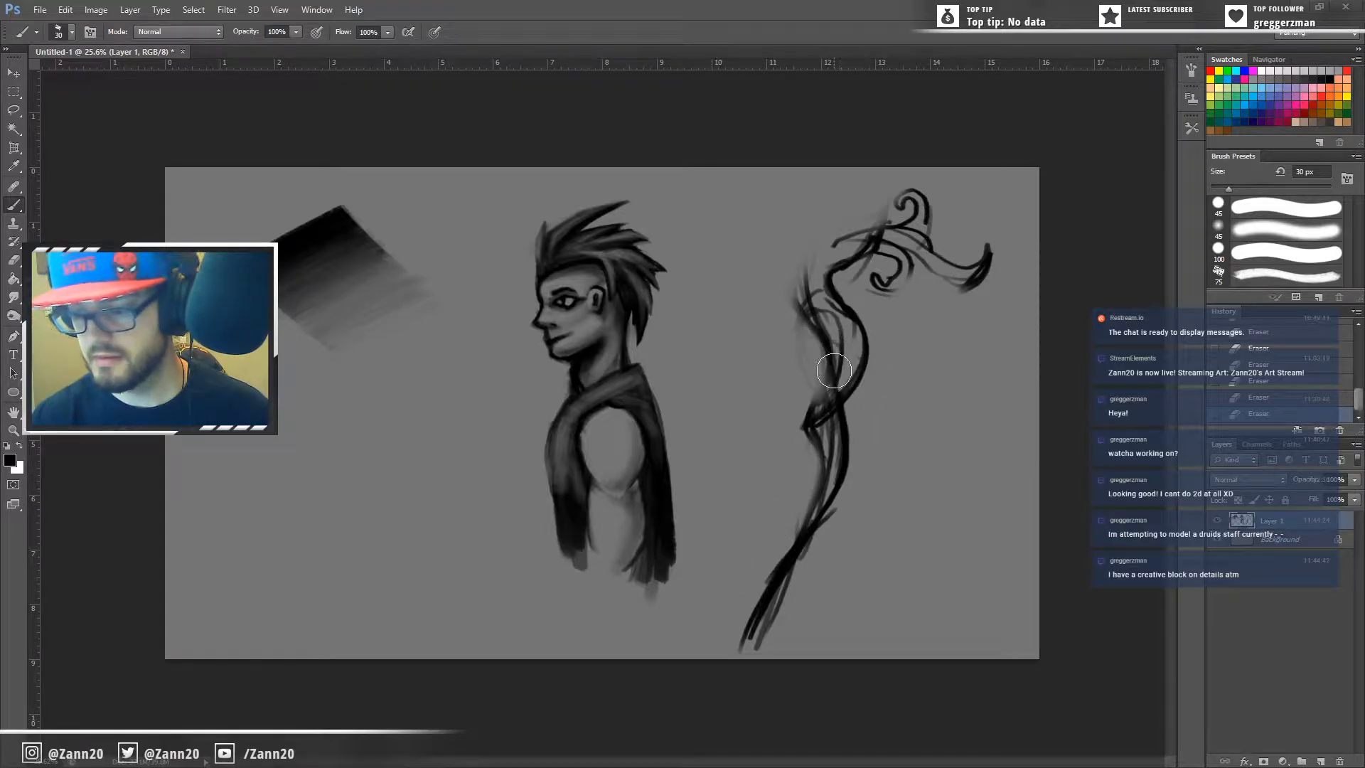
# Step: Redraw the staff's rounded outer bend and shaft contours in black, and trim the lower tip with the Eraser
pyautogui.moveTo(864, 357)
pyautogui.mouseDown()
pyautogui.moveTo(821, 415)
pyautogui.moveTo(856, 365)
pyautogui.moveTo(857, 379)
pyautogui.moveTo(832, 253)
pyautogui.moveTo(847, 290)
pyautogui.moveTo(833, 294)
pyautogui.moveTo(844, 237)
pyautogui.moveTo(878, 219)
pyautogui.moveTo(796, 261)
pyautogui.moveTo(811, 333)
pyautogui.mouseUp()
pyautogui.moveTo(795, 269)
pyautogui.mouseDown()
pyautogui.moveTo(837, 353)
pyautogui.moveTo(832, 367)
pyautogui.moveTo(826, 343)
pyautogui.moveTo(799, 422)
pyautogui.moveTo(811, 403)
pyautogui.moveTo(815, 442)
pyautogui.moveTo(841, 411)
pyautogui.moveTo(811, 519)
pyautogui.mouseUp()
pyautogui.moveTo(818, 473); pyautogui.dragTo(757, 618)
pyautogui.moveTo(785, 574); pyautogui.dragTo(753, 652)
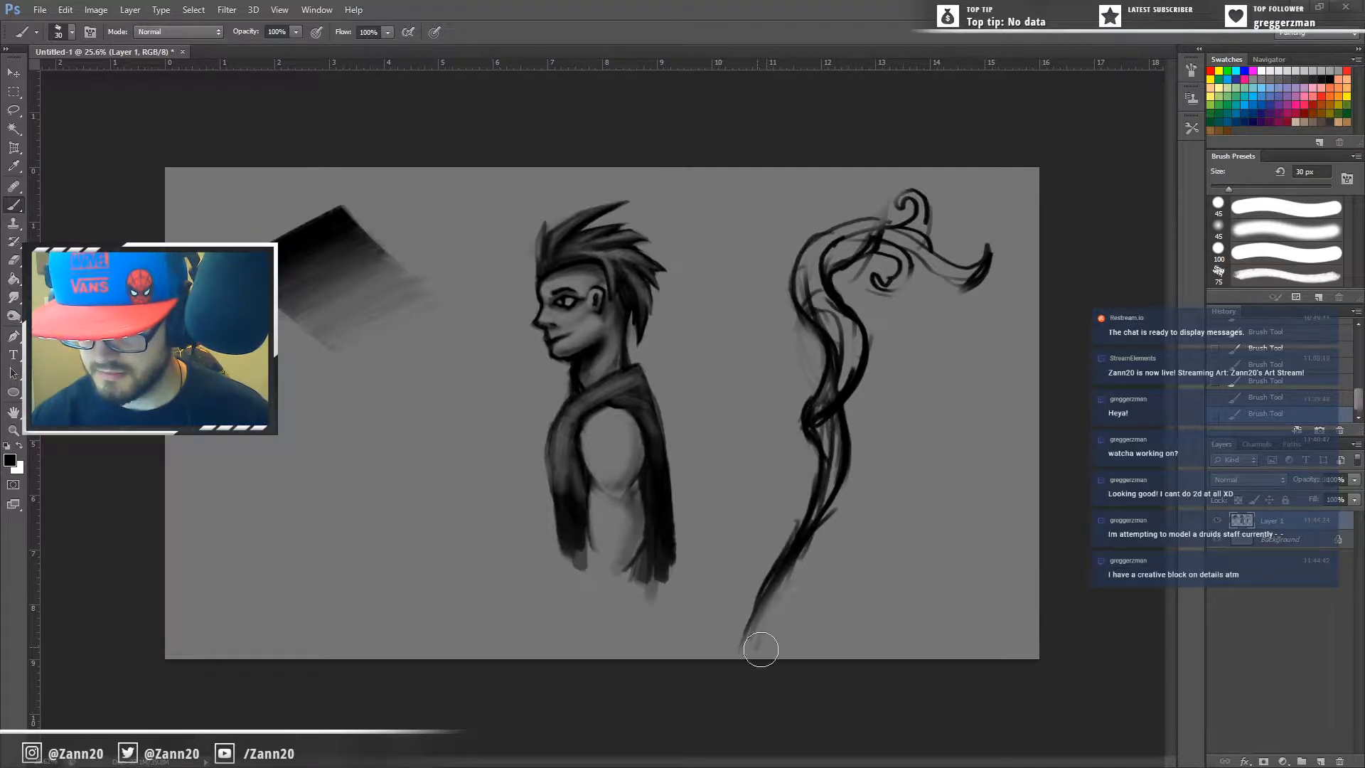
pyautogui.moveTo(801, 579); pyautogui.dragTo(822, 527)
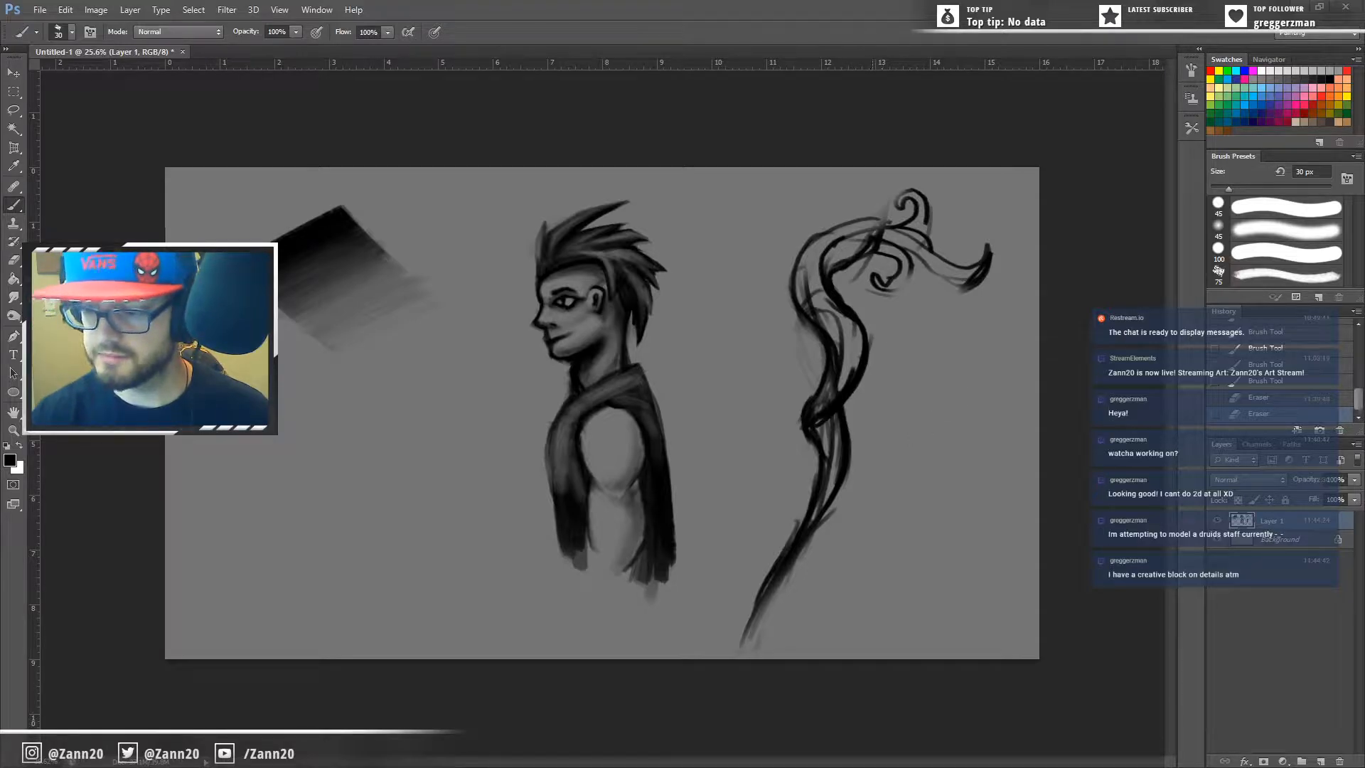
# Step: Clean the overlapping lines inside the staff, thicken its inner curl and branch, and erase the outermost hook
pyautogui.moveTo(879, 254)
pyautogui.mouseDown()
pyautogui.moveTo(834, 261)
pyautogui.moveTo(907, 276)
pyautogui.moveTo(869, 270)
pyautogui.moveTo(873, 287)
pyautogui.moveTo(902, 284)
pyautogui.moveTo(910, 261)
pyautogui.moveTo(929, 266)
pyautogui.moveTo(903, 247)
pyautogui.moveTo(921, 278)
pyautogui.moveTo(910, 255)
pyautogui.moveTo(967, 247)
pyautogui.moveTo(940, 259)
pyautogui.moveTo(926, 211)
pyautogui.moveTo(917, 234)
pyautogui.moveTo(915, 213)
pyautogui.moveTo(890, 229)
pyautogui.moveTo(835, 226)
pyautogui.moveTo(892, 222)
pyautogui.moveTo(816, 263)
pyautogui.moveTo(863, 232)
pyautogui.moveTo(839, 243)
pyautogui.moveTo(816, 302)
pyautogui.moveTo(834, 312)
pyautogui.moveTo(837, 373)
pyautogui.moveTo(831, 313)
pyautogui.mouseUp()
pyautogui.moveTo(833, 441); pyautogui.dragTo(823, 503)
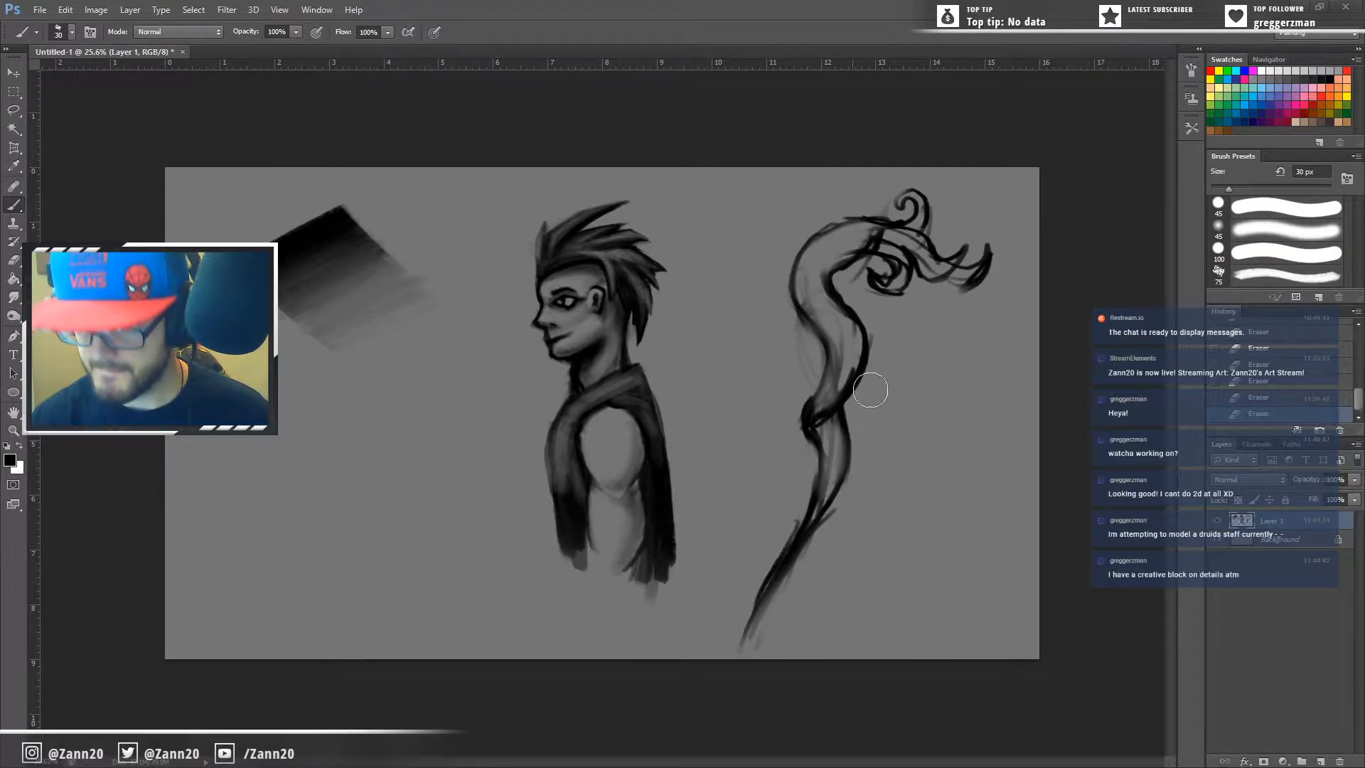
pyautogui.moveTo(888, 226)
pyautogui.mouseDown()
pyautogui.moveTo(853, 239)
pyautogui.moveTo(913, 289)
pyautogui.moveTo(910, 273)
pyautogui.moveTo(886, 296)
pyautogui.moveTo(869, 272)
pyautogui.moveTo(906, 290)
pyautogui.moveTo(868, 276)
pyautogui.moveTo(892, 263)
pyautogui.moveTo(965, 270)
pyautogui.moveTo(916, 257)
pyautogui.moveTo(943, 276)
pyautogui.moveTo(964, 247)
pyautogui.moveTo(926, 262)
pyautogui.mouseUp()
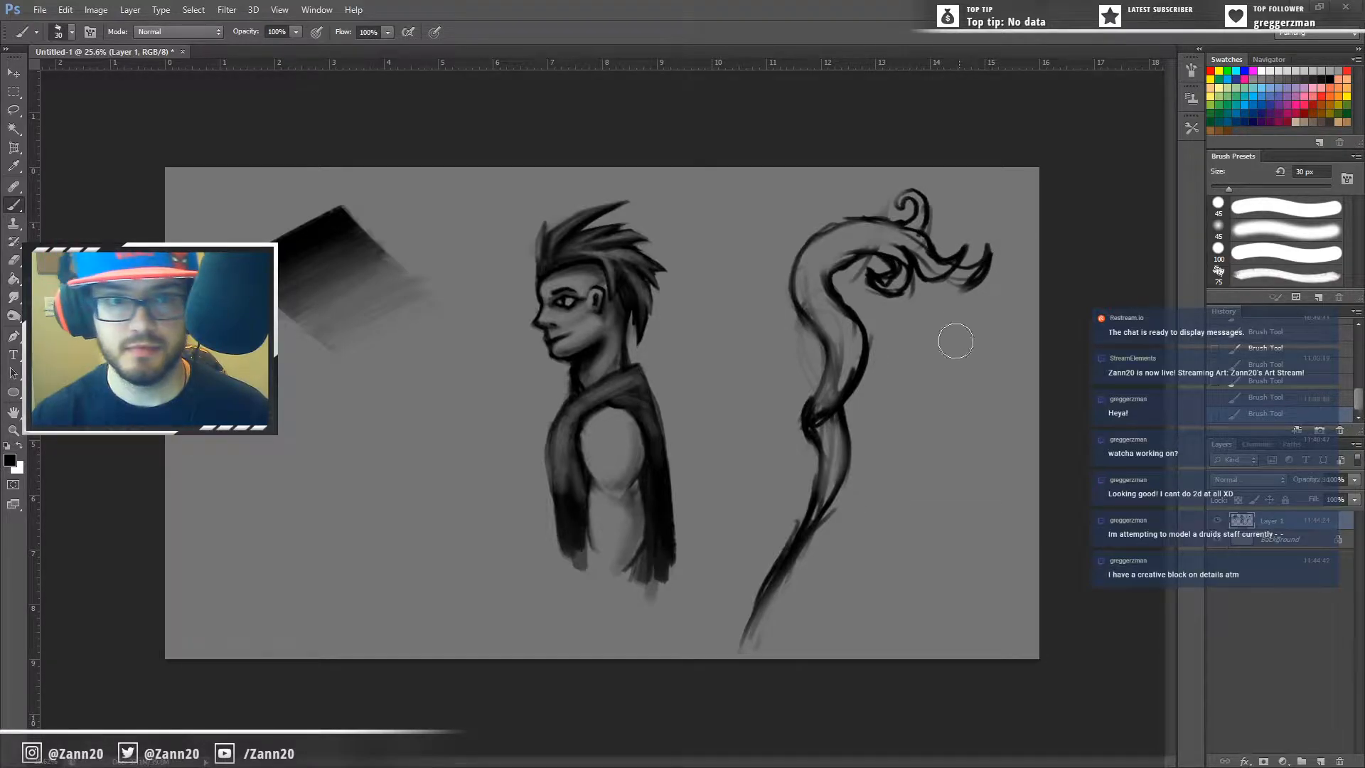
pyautogui.moveTo(997, 233); pyautogui.dragTo(986, 274)
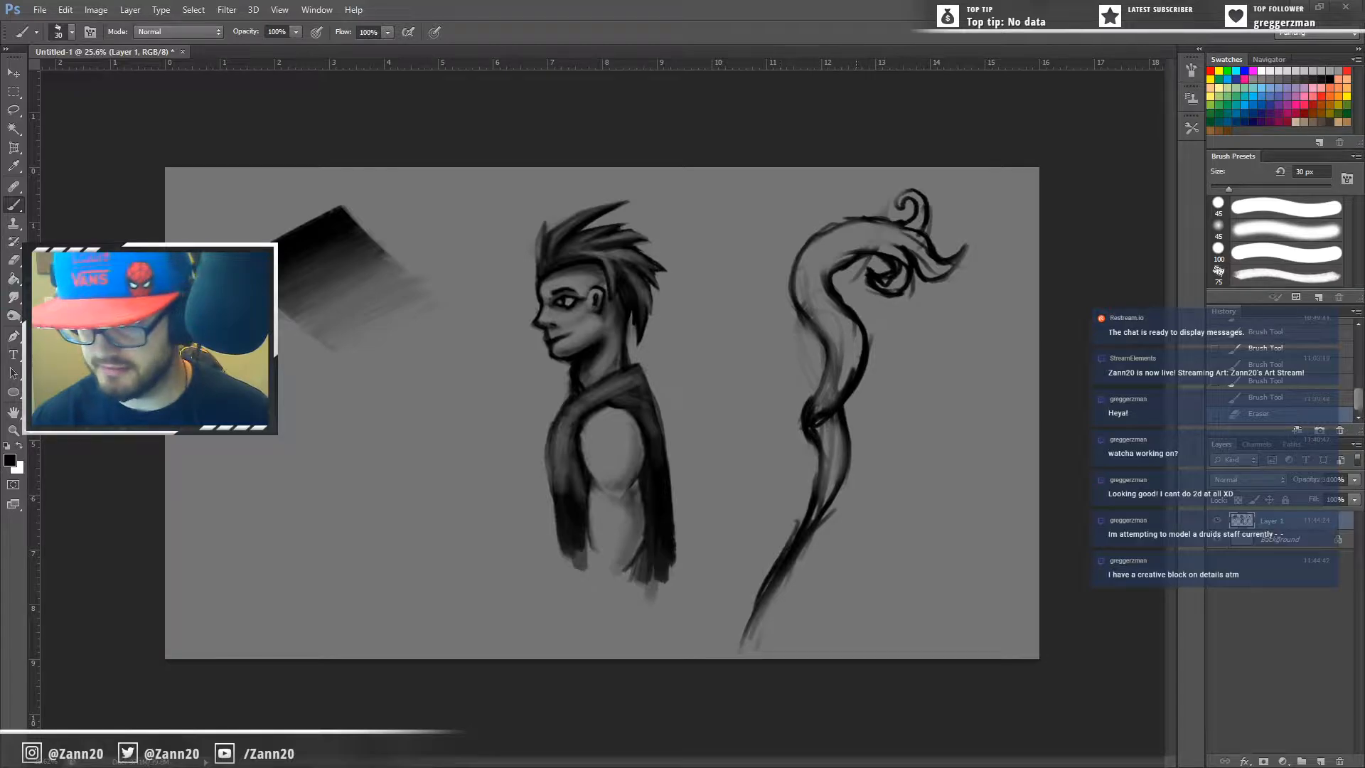
# Step: Paint a dark orb and drip inside the staff's curl, and redraw the hooked branch as an angular, snout-like head
pyautogui.moveTo(839, 281)
pyautogui.mouseDown()
pyautogui.moveTo(859, 298)
pyautogui.moveTo(876, 292)
pyautogui.moveTo(868, 264)
pyautogui.moveTo(851, 272)
pyautogui.moveTo(856, 287)
pyautogui.moveTo(884, 281)
pyautogui.moveTo(870, 312)
pyautogui.moveTo(885, 319)
pyautogui.moveTo(885, 292)
pyautogui.moveTo(888, 340)
pyautogui.moveTo(873, 303)
pyautogui.moveTo(903, 311)
pyautogui.mouseUp()
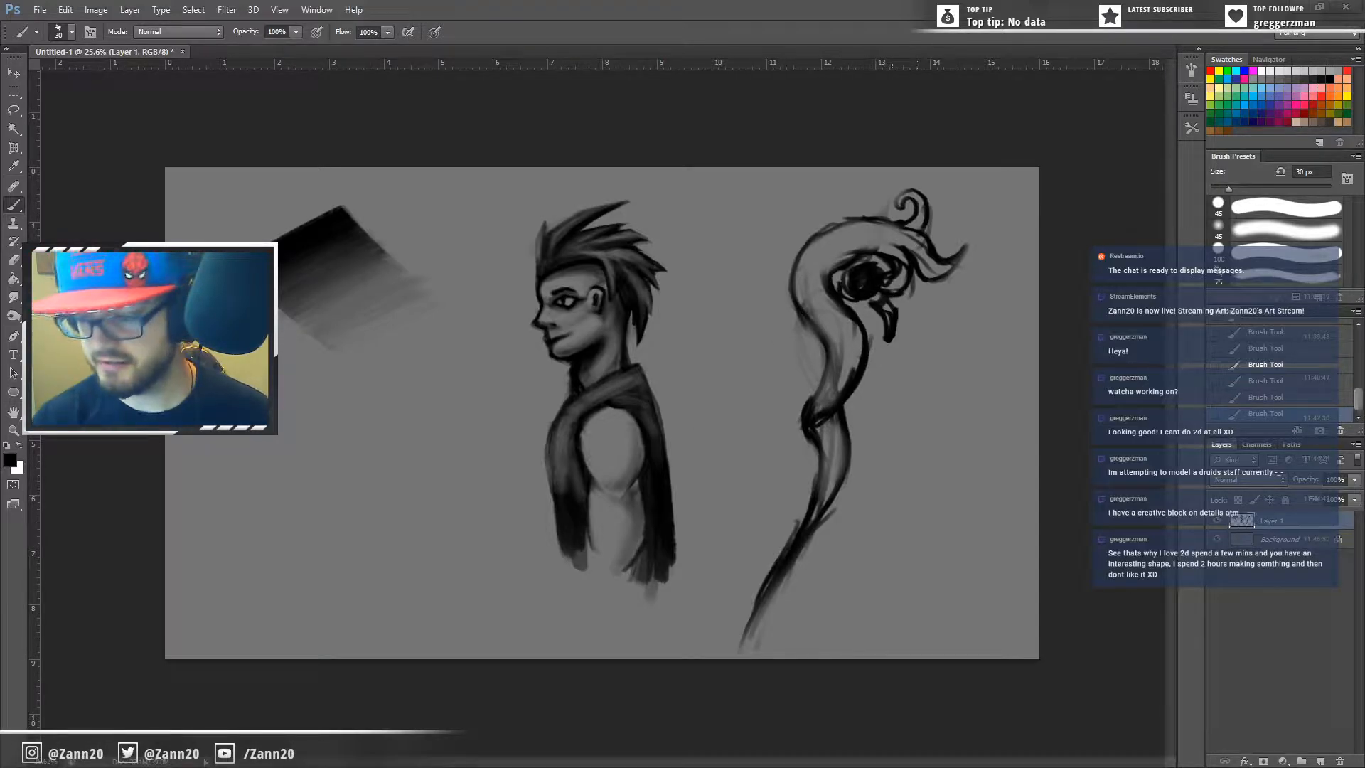
pyautogui.moveTo(888, 325); pyautogui.dragTo(890, 328)
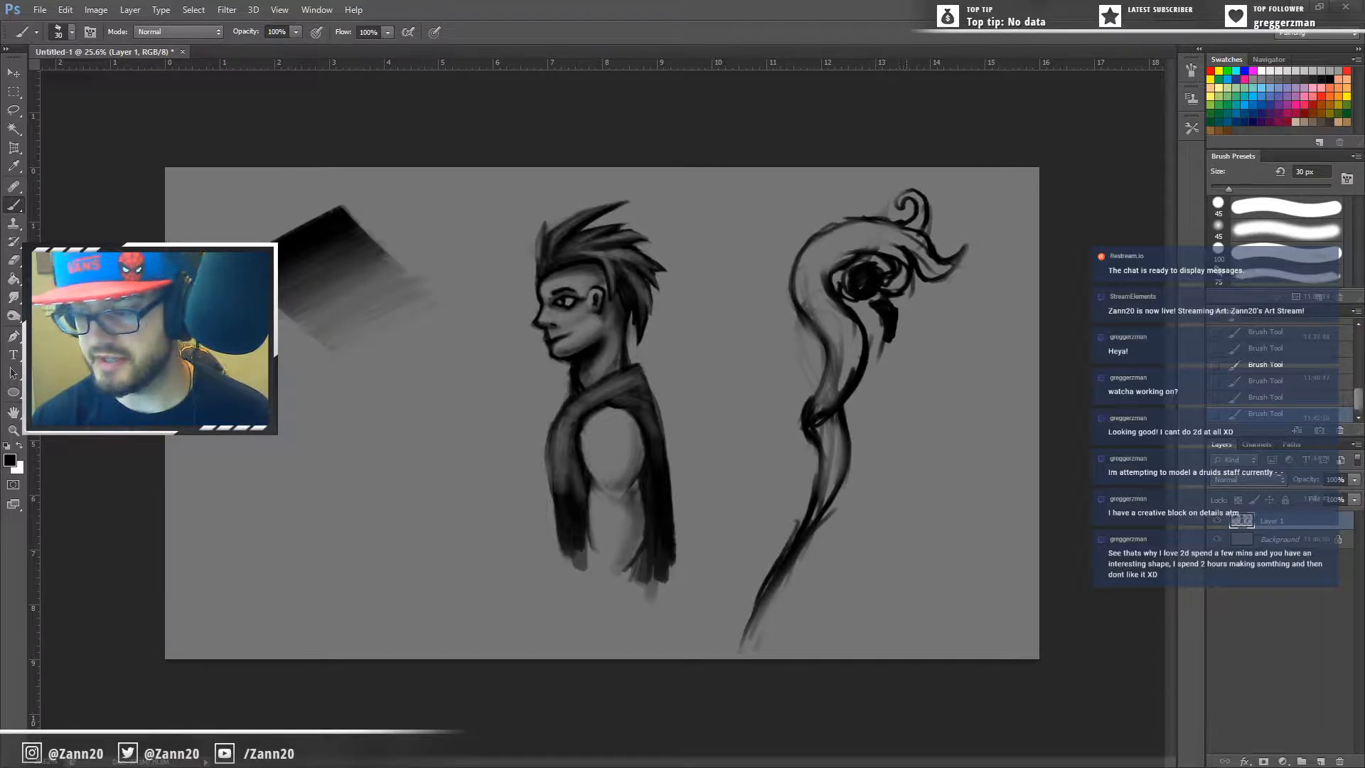
pyautogui.moveTo(923, 236)
pyautogui.mouseDown()
pyautogui.moveTo(911, 283)
pyautogui.moveTo(925, 243)
pyautogui.moveTo(919, 269)
pyautogui.moveTo(947, 237)
pyautogui.moveTo(924, 221)
pyautogui.moveTo(954, 228)
pyautogui.moveTo(925, 220)
pyautogui.moveTo(960, 237)
pyautogui.moveTo(951, 227)
pyautogui.moveTo(938, 246)
pyautogui.moveTo(978, 246)
pyautogui.moveTo(935, 181)
pyautogui.moveTo(947, 182)
pyautogui.moveTo(924, 194)
pyautogui.moveTo(945, 159)
pyautogui.mouseUp()
pyautogui.moveTo(924, 213)
pyautogui.mouseDown()
pyautogui.moveTo(914, 235)
pyautogui.moveTo(937, 210)
pyautogui.moveTo(946, 227)
pyautogui.moveTo(909, 275)
pyautogui.moveTo(932, 254)
pyautogui.moveTo(919, 270)
pyautogui.moveTo(915, 202)
pyautogui.moveTo(902, 204)
pyautogui.moveTo(920, 214)
pyautogui.moveTo(910, 238)
pyautogui.moveTo(882, 219)
pyautogui.moveTo(807, 241)
pyautogui.mouseUp()
pyautogui.moveTo(903, 290)
pyautogui.mouseDown()
pyautogui.moveTo(901, 262)
pyautogui.moveTo(903, 284)
pyautogui.moveTo(896, 264)
pyautogui.moveTo(876, 273)
pyautogui.moveTo(888, 291)
pyautogui.moveTo(836, 283)
pyautogui.moveTo(874, 282)
pyautogui.moveTo(853, 298)
pyautogui.moveTo(857, 282)
pyautogui.moveTo(896, 273)
pyautogui.moveTo(863, 292)
pyautogui.mouseUp()
# Step: Clean up the angular snout with sampled grey and black, and carve a grey highlight into the dark eye-like orb
pyautogui.keyDown('alt'); pyautogui.click(953, 308); pyautogui.keyUp('alt')
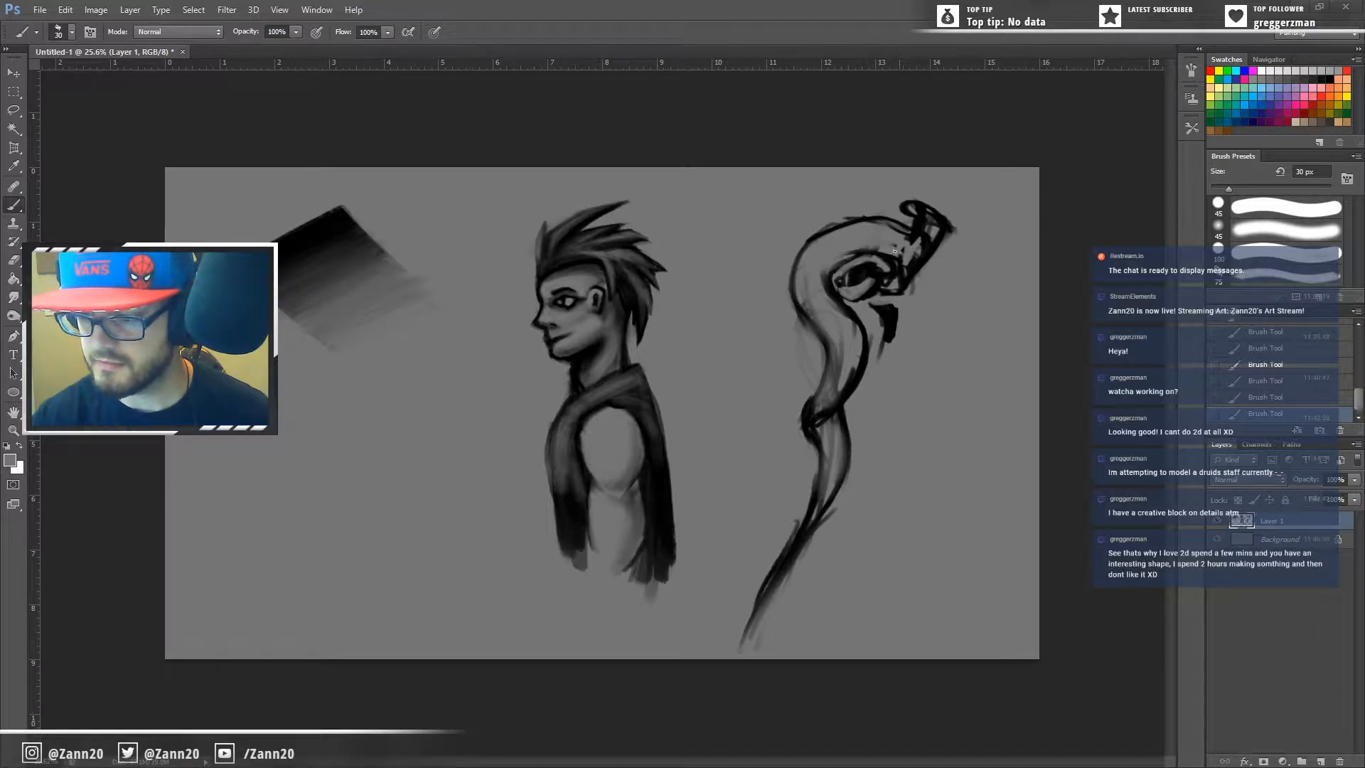
pyautogui.moveTo(919, 236)
pyautogui.mouseDown()
pyautogui.moveTo(913, 262)
pyautogui.moveTo(930, 221)
pyautogui.moveTo(916, 212)
pyautogui.moveTo(931, 218)
pyautogui.moveTo(913, 206)
pyautogui.mouseUp()
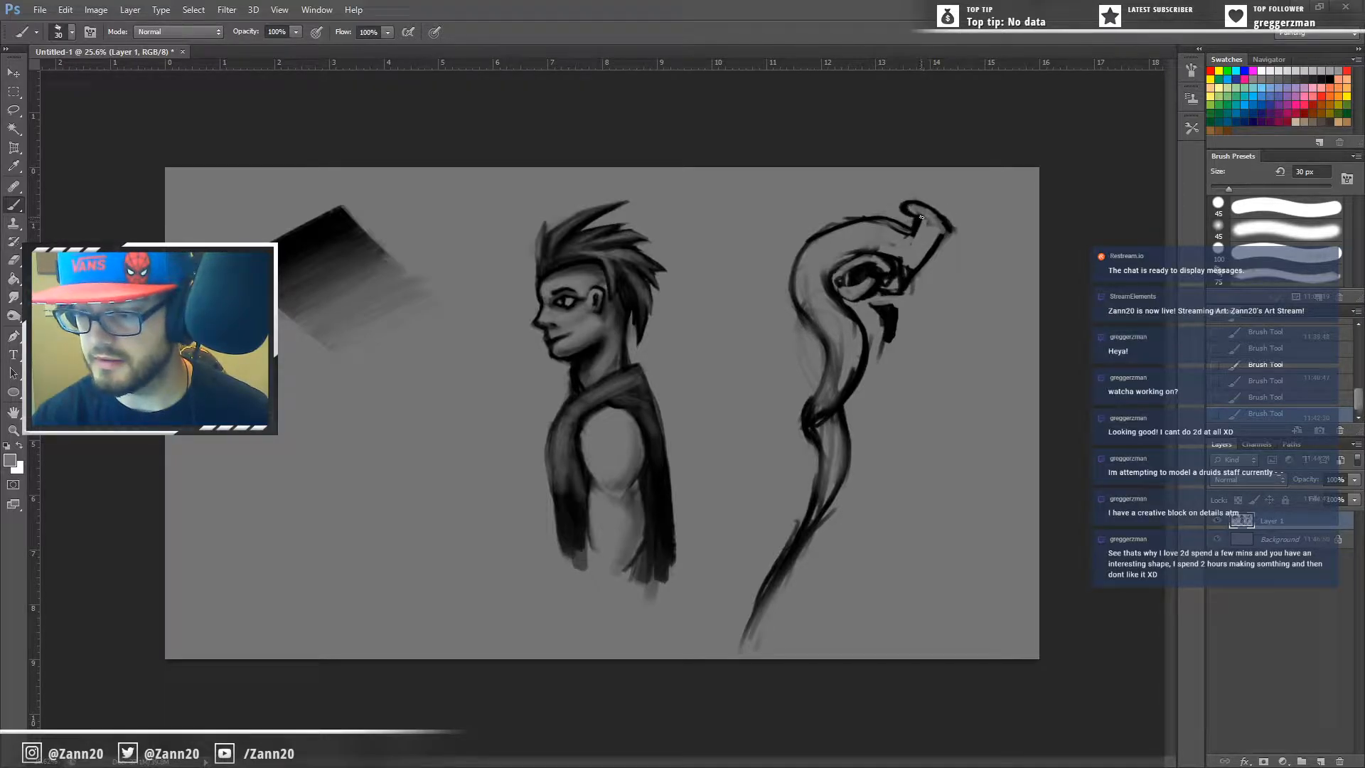
pyautogui.keyDown('alt'); pyautogui.click(916, 213); pyautogui.keyUp('alt')
pyautogui.moveTo(931, 218)
pyautogui.mouseDown()
pyautogui.moveTo(903, 211)
pyautogui.moveTo(928, 202)
pyautogui.moveTo(949, 231)
pyautogui.moveTo(907, 199)
pyautogui.moveTo(956, 243)
pyautogui.moveTo(946, 225)
pyautogui.moveTo(910, 273)
pyautogui.mouseUp()
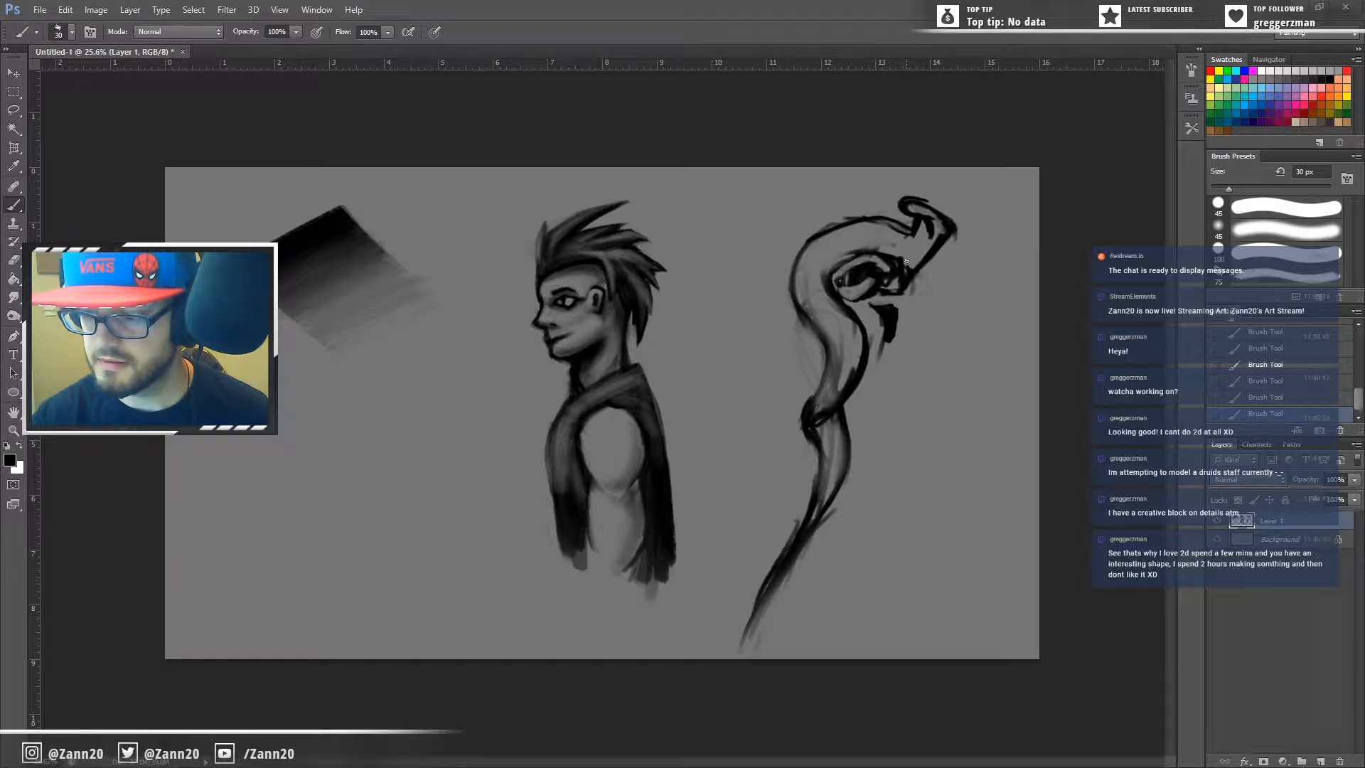
pyautogui.keyDown('alt'); pyautogui.click(908, 272); pyautogui.keyUp('alt')
pyautogui.moveTo(908, 272); pyautogui.dragTo(910, 261)
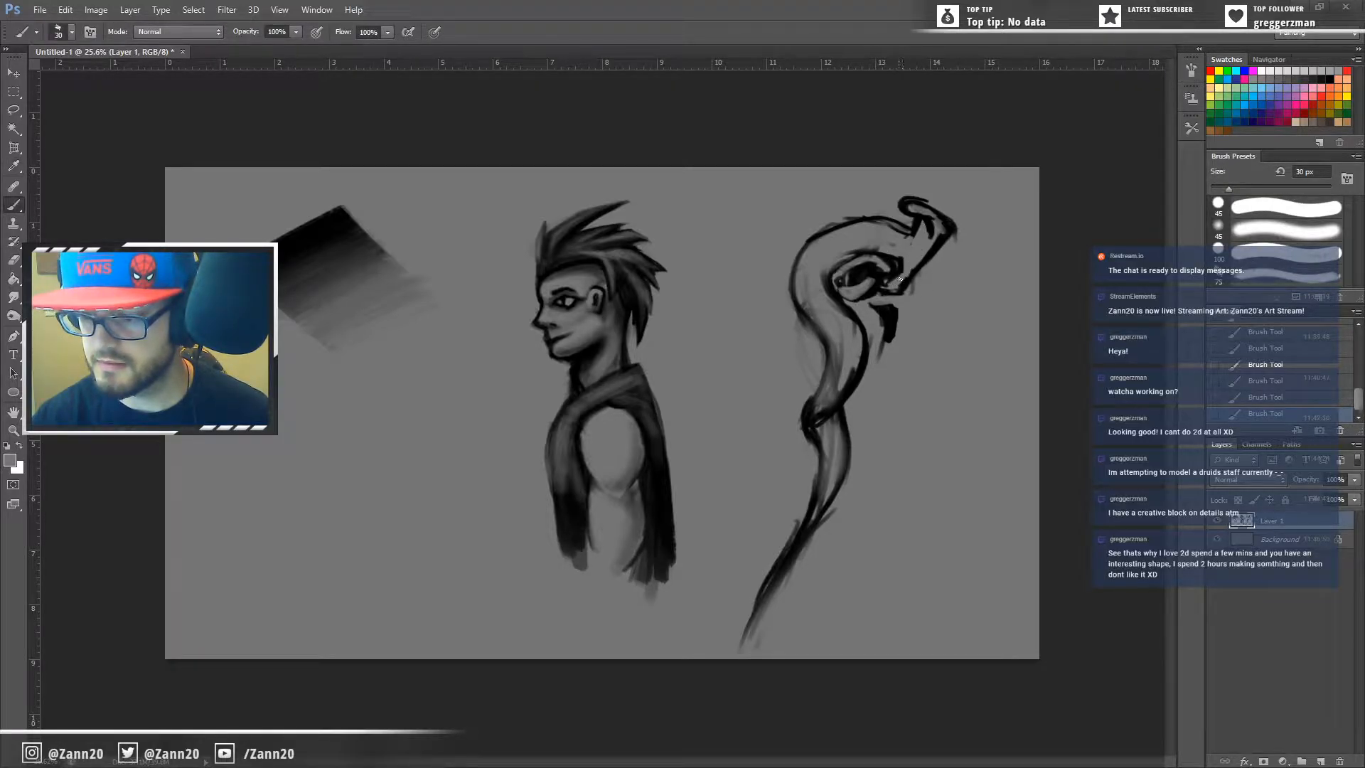
pyautogui.moveTo(901, 273)
pyautogui.mouseDown()
pyautogui.moveTo(904, 254)
pyautogui.moveTo(886, 283)
pyautogui.mouseUp()
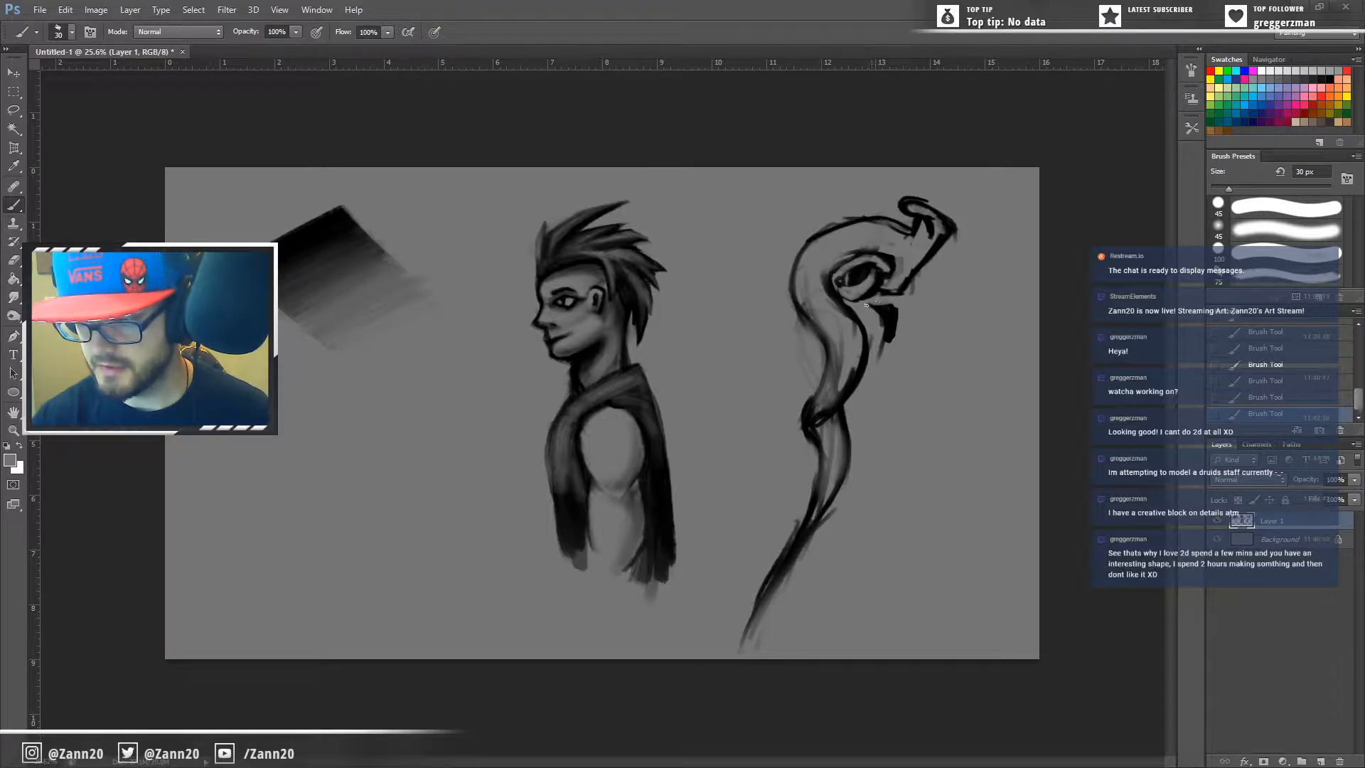
# Step: Taper the piece hanging below the staff's head into a wedge and add a small black jaw fragment beside it
pyautogui.moveTo(874, 316); pyautogui.dragTo(876, 343)
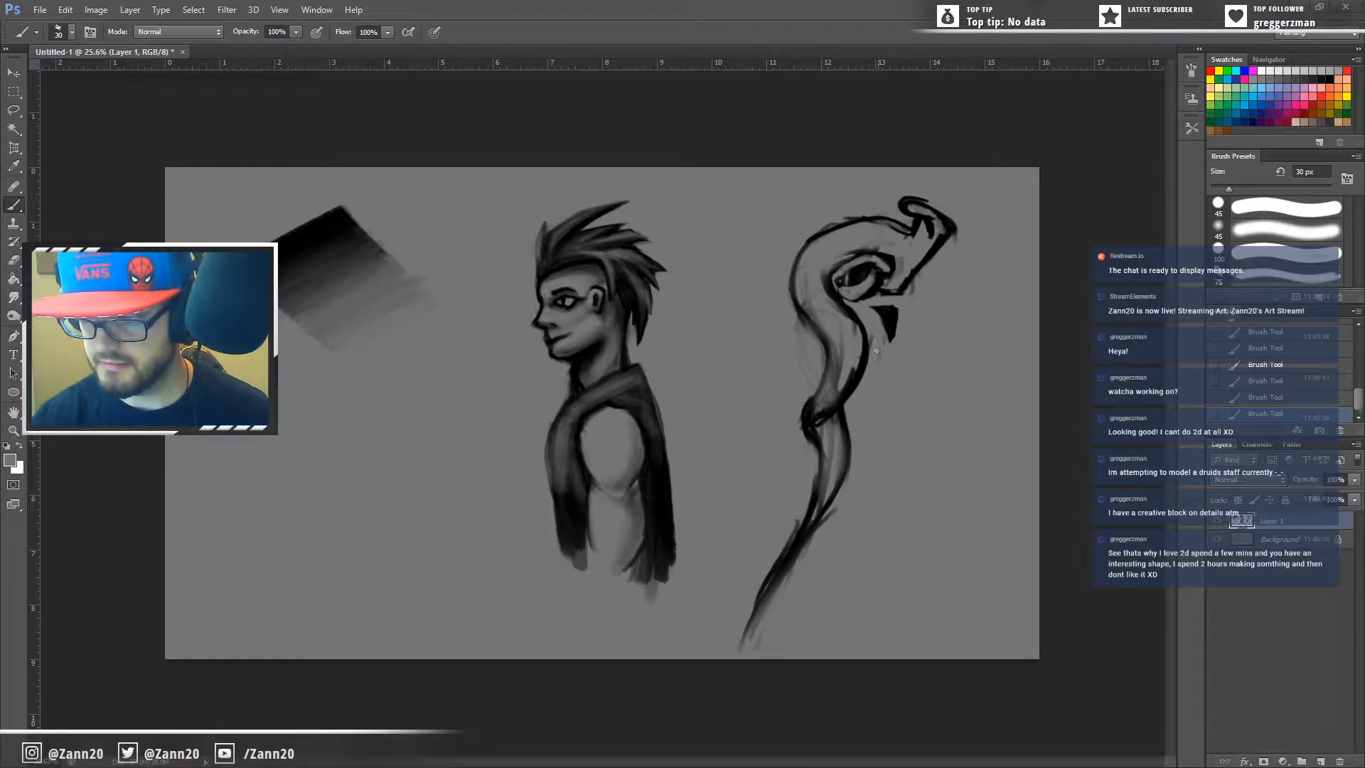
pyautogui.press('i')
pyautogui.click(904, 307)
pyautogui.press('b')
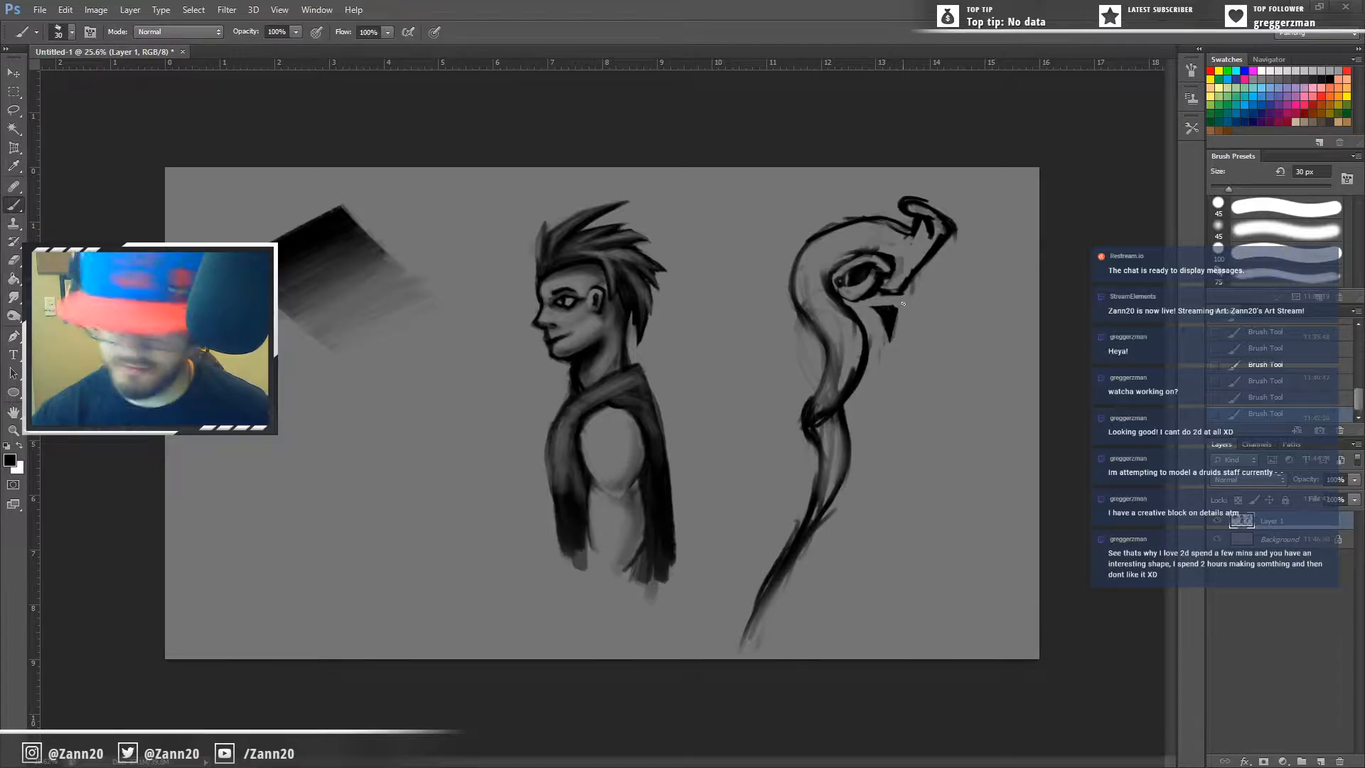
pyautogui.moveTo(903, 304)
pyautogui.mouseDown()
pyautogui.moveTo(910, 317)
pyautogui.moveTo(909, 299)
pyautogui.moveTo(928, 313)
pyautogui.moveTo(913, 315)
pyautogui.moveTo(926, 310)
pyautogui.mouseUp()
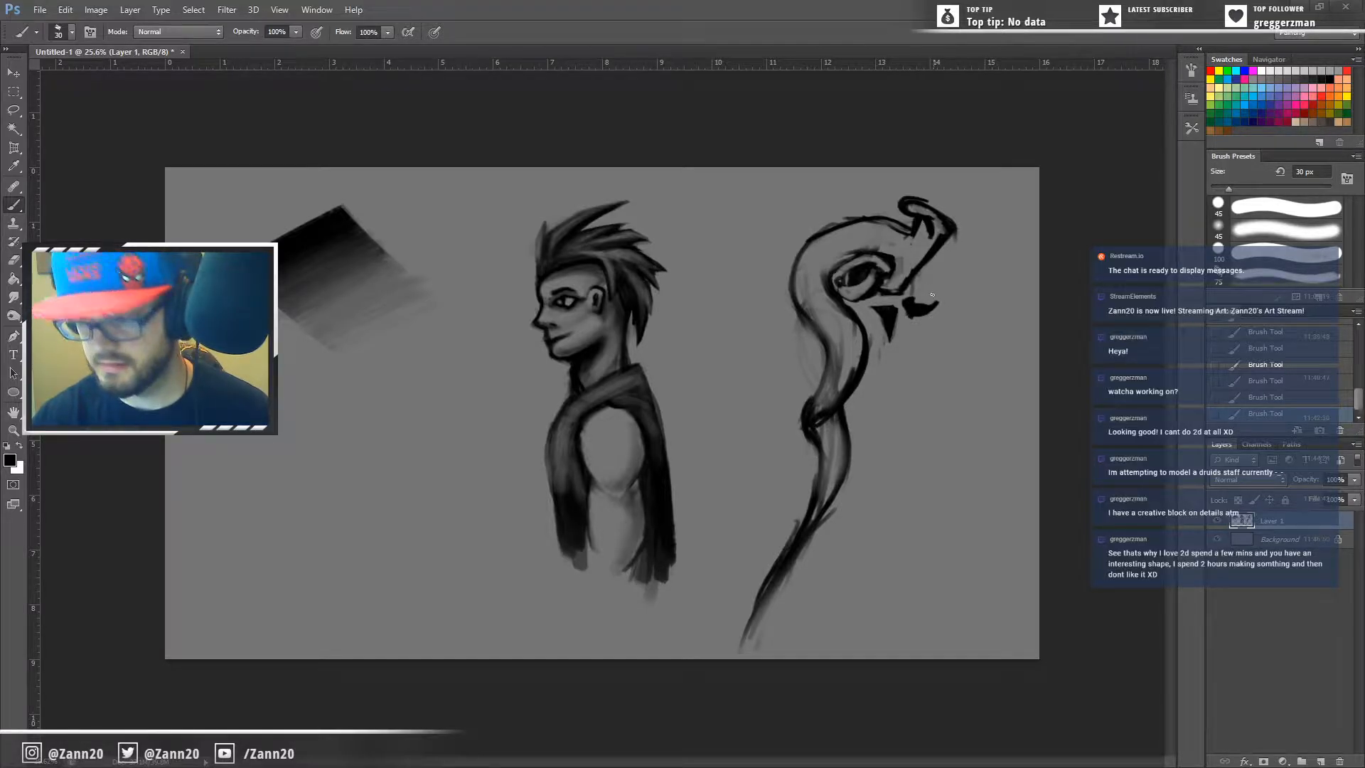
pyautogui.press('i')
pyautogui.click(928, 301)
pyautogui.press('b')
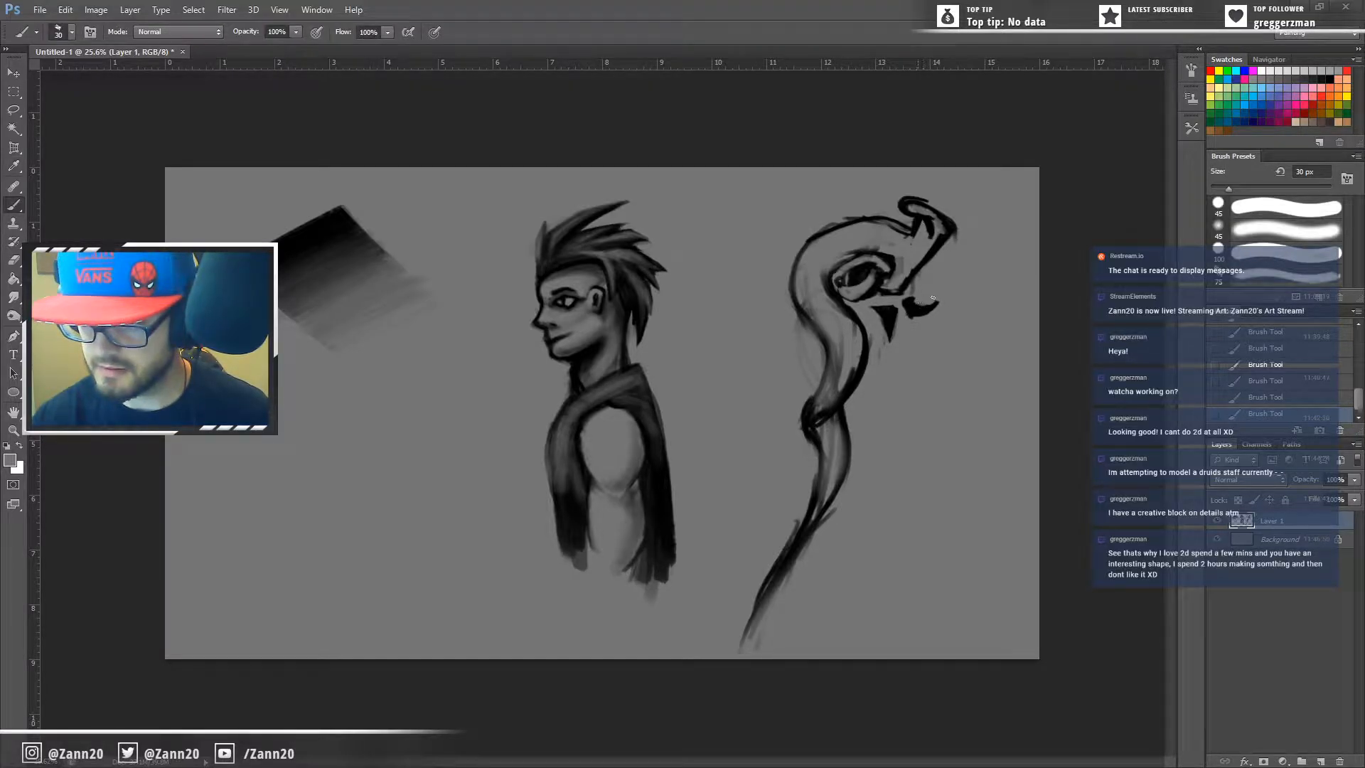
# Step: Carve the hanging wedge into small pointed fangs with the sampled background grey
pyautogui.keyDown('alt'); pyautogui.click(888, 316); pyautogui.keyUp('alt')
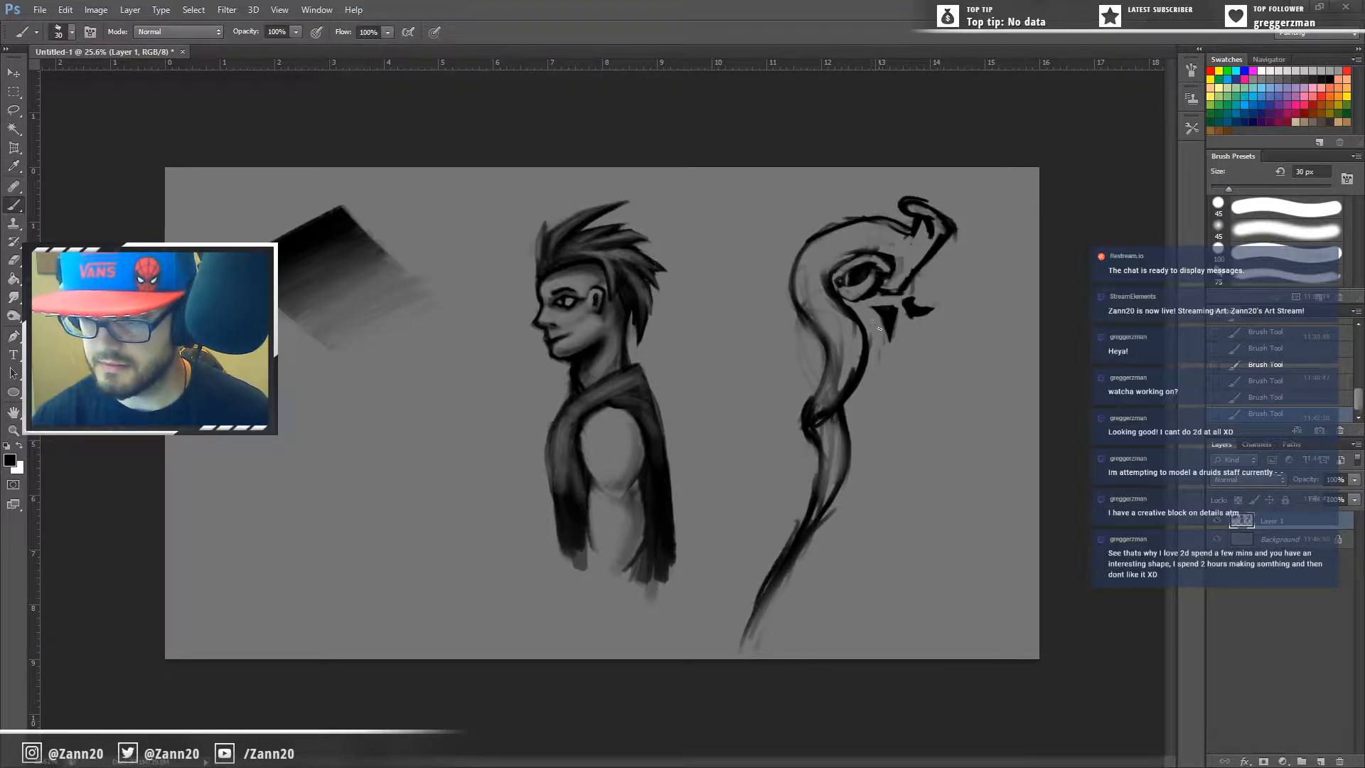
pyautogui.press('i')
pyautogui.click(889, 302)
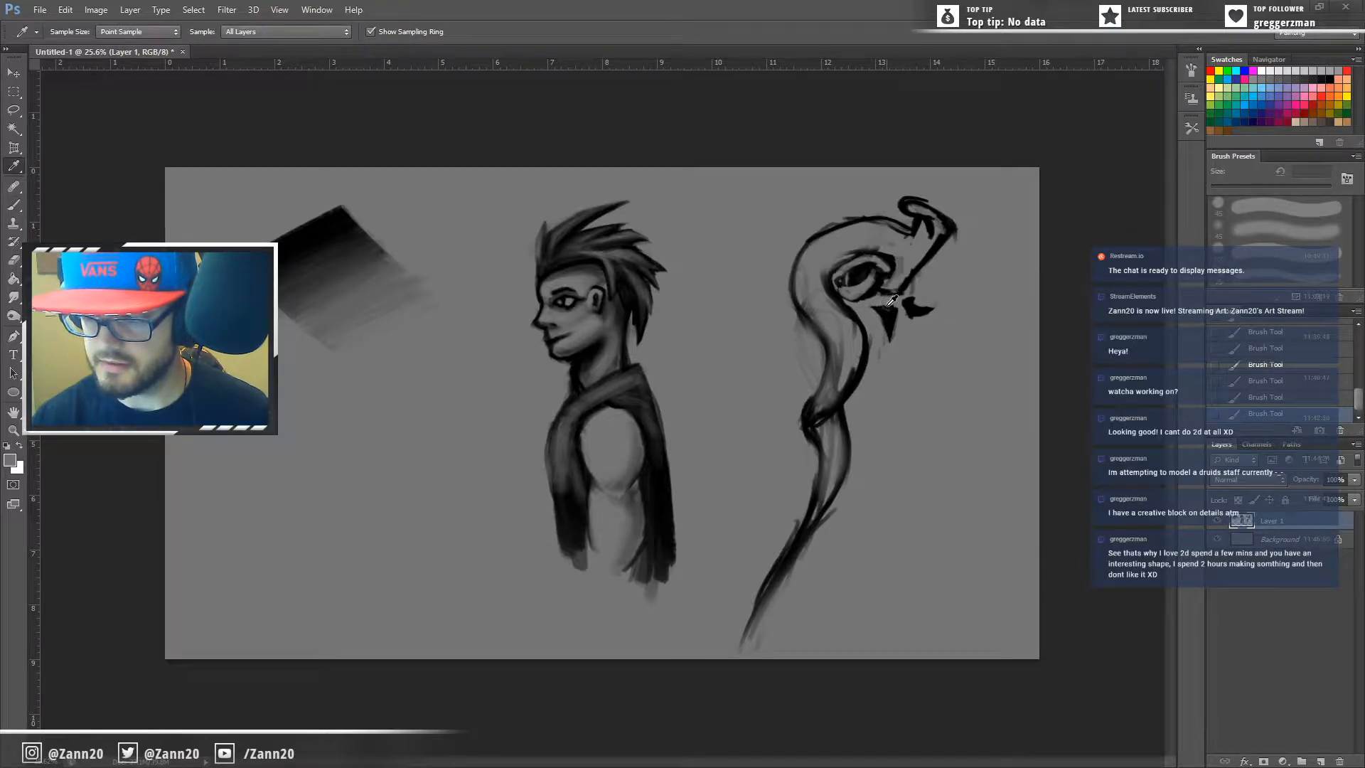
pyautogui.press('b')
pyautogui.moveTo(887, 303)
pyautogui.mouseDown()
pyautogui.moveTo(889, 340)
pyautogui.moveTo(886, 313)
pyautogui.moveTo(879, 334)
pyautogui.moveTo(897, 325)
pyautogui.mouseUp()
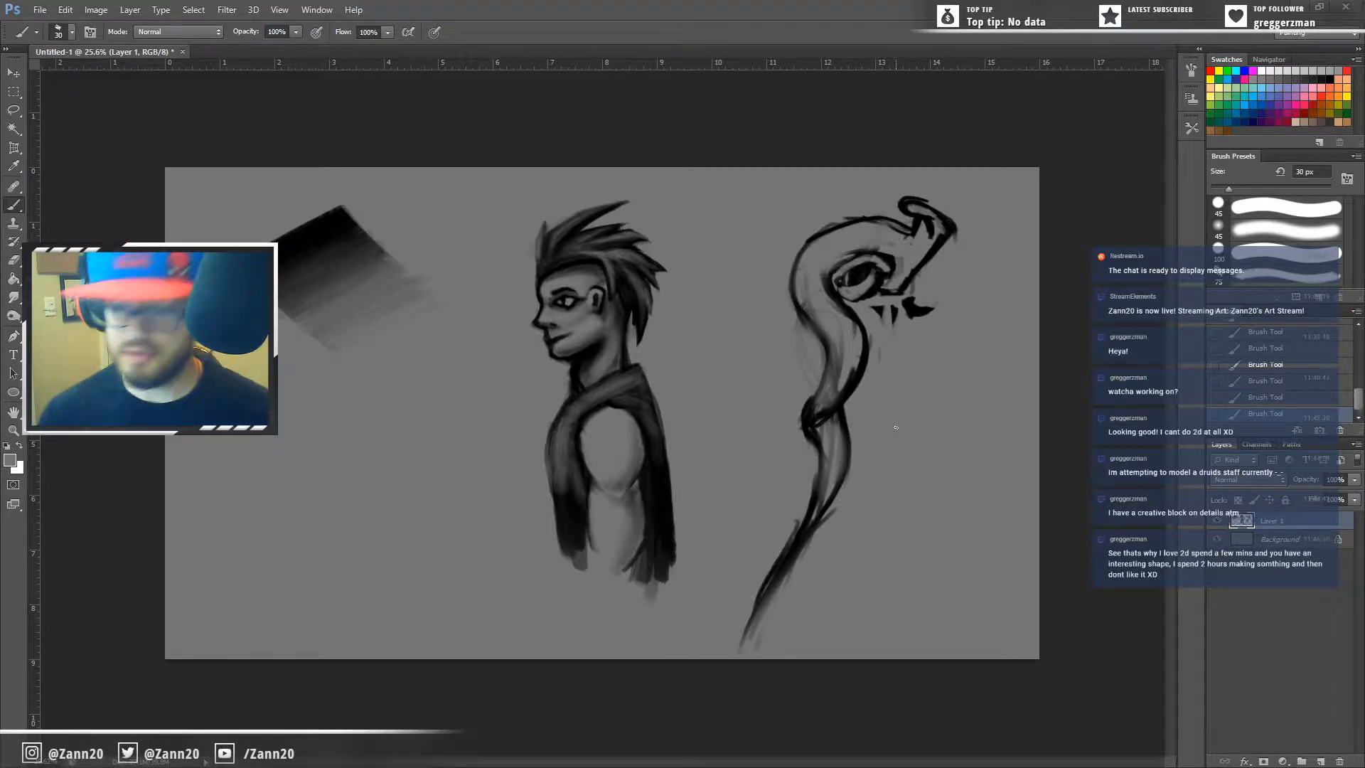
# Step: Paint grey over the dark shading inside the staff's neck and shaft, and undo the extra stroke below the head
pyautogui.moveTo(835, 345)
pyautogui.mouseDown()
pyautogui.moveTo(819, 411)
pyautogui.moveTo(828, 484)
pyautogui.moveTo(794, 559)
pyautogui.mouseUp()
pyautogui.moveTo(803, 533); pyautogui.dragTo(778, 576)
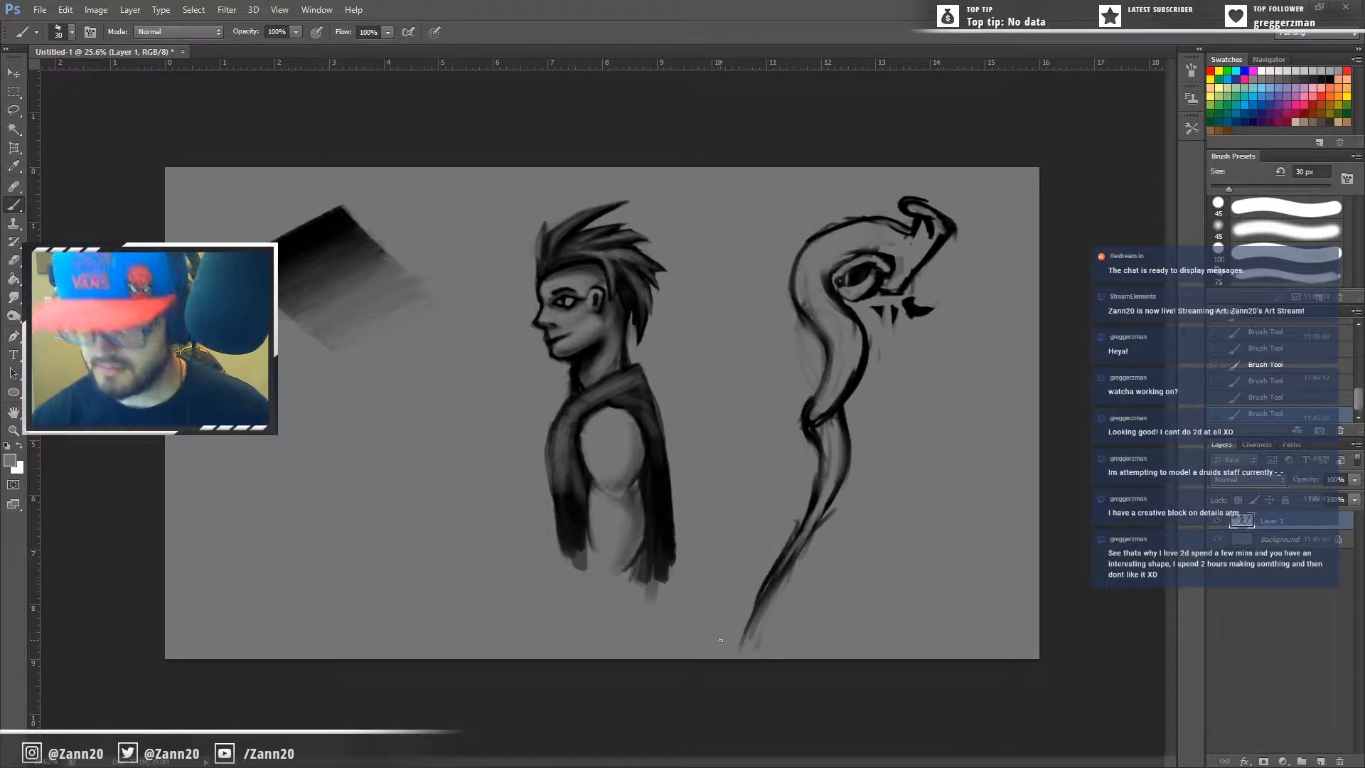
pyautogui.moveTo(837, 304); pyautogui.dragTo(856, 313)
pyautogui.hotkey('ctrl', 'z')
# Step: Redraw the staff's neck and shaft outlines in black, adding horizontal ribs across the neck
pyautogui.keyDown('alt'); pyautogui.click(859, 278); pyautogui.keyUp('alt')
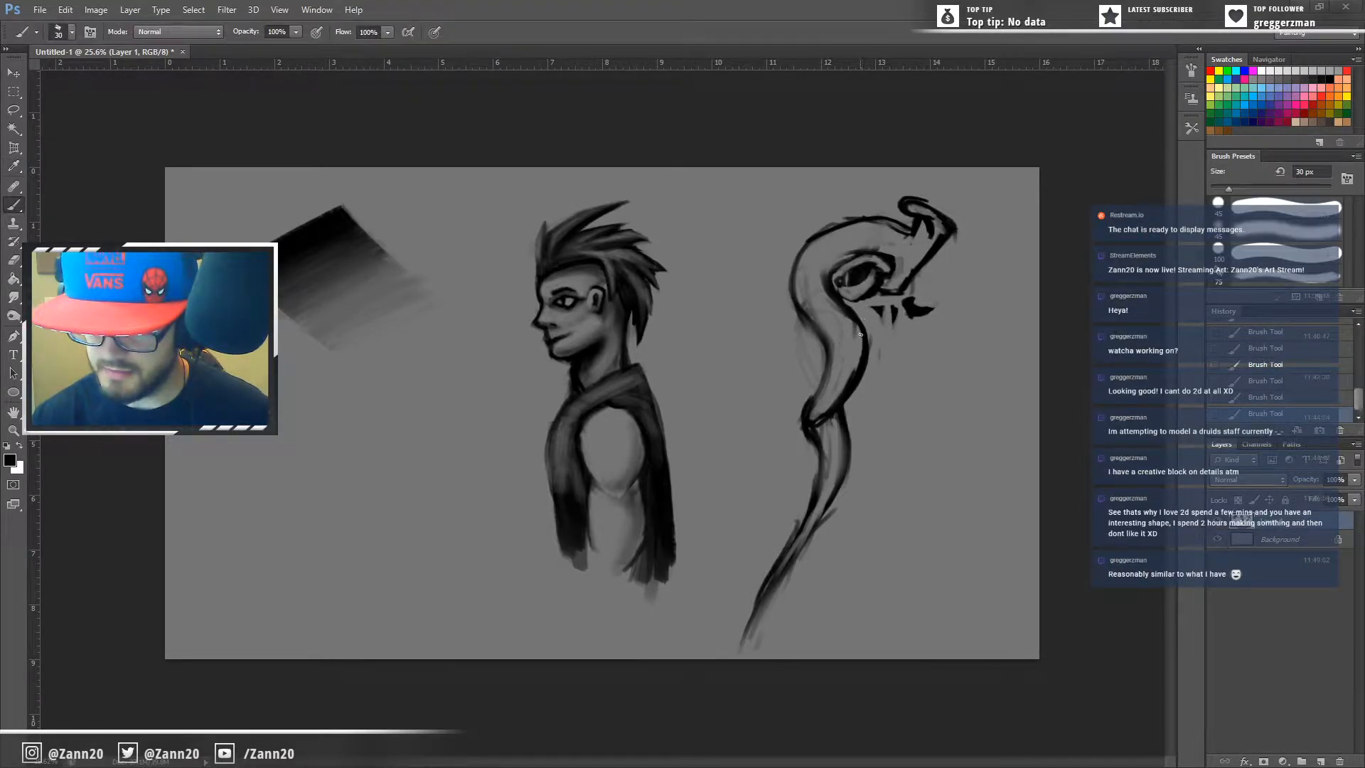
pyautogui.moveTo(865, 322); pyautogui.dragTo(852, 376)
pyautogui.moveTo(824, 331)
pyautogui.mouseDown()
pyautogui.moveTo(815, 400)
pyautogui.moveTo(831, 353)
pyautogui.moveTo(817, 384)
pyautogui.moveTo(832, 399)
pyautogui.moveTo(854, 394)
pyautogui.moveTo(842, 358)
pyautogui.moveTo(870, 345)
pyautogui.moveTo(846, 324)
pyautogui.mouseUp()
pyautogui.moveTo(811, 401)
pyautogui.mouseDown()
pyautogui.moveTo(803, 419)
pyautogui.moveTo(846, 475)
pyautogui.moveTo(800, 586)
pyautogui.moveTo(815, 450)
pyautogui.moveTo(780, 580)
pyautogui.moveTo(733, 638)
pyautogui.moveTo(815, 530)
pyautogui.moveTo(836, 481)
pyautogui.moveTo(828, 444)
pyautogui.moveTo(797, 557)
pyautogui.mouseUp()
# Step: Trim stray lines along the shaft and its notched joint in grey, and sharpen the black outline where neck meets head
pyautogui.keyDown('alt'); pyautogui.click(914, 411); pyautogui.keyUp('alt')
pyautogui.moveTo(815, 494)
pyautogui.mouseDown()
pyautogui.moveTo(759, 606)
pyautogui.moveTo(828, 508)
pyautogui.mouseUp()
pyautogui.moveTo(809, 460); pyautogui.dragTo(782, 544)
pyautogui.moveTo(800, 491); pyautogui.dragTo(775, 542)
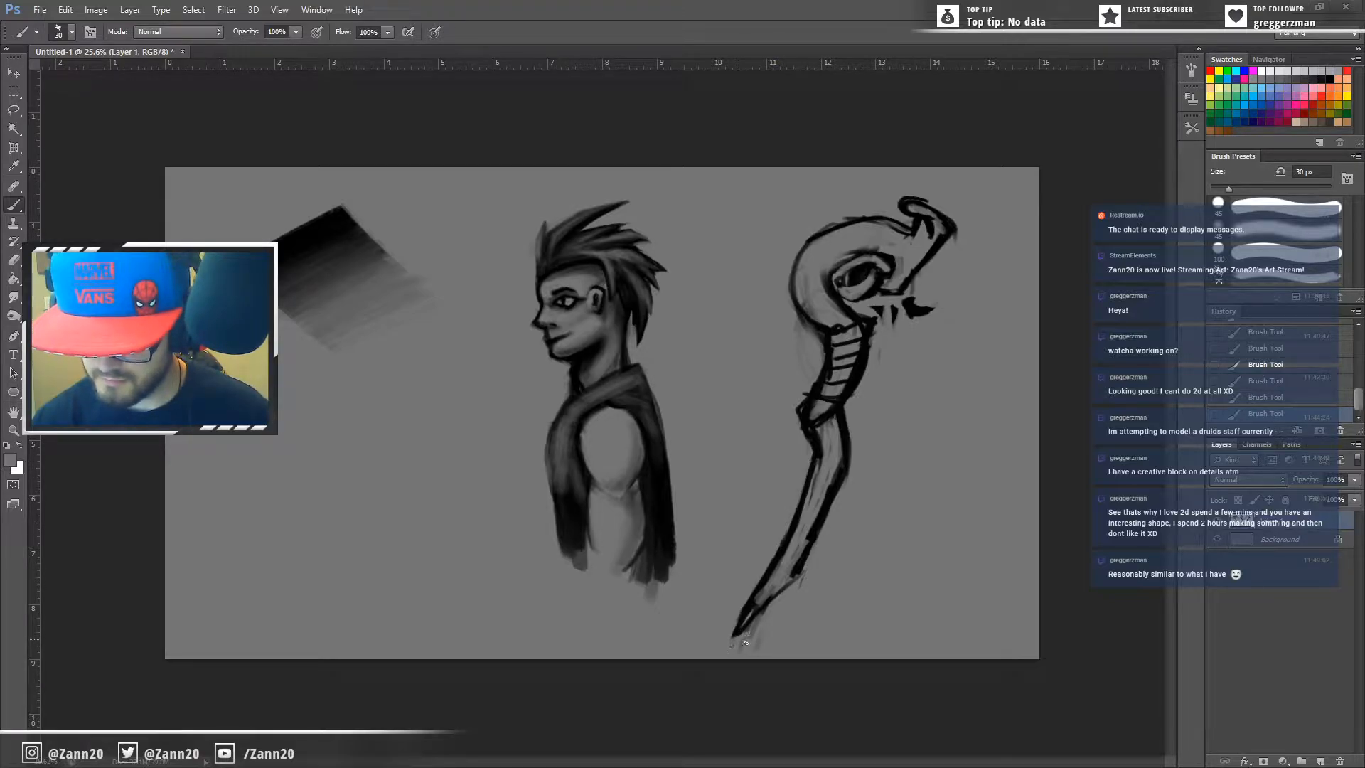
pyautogui.moveTo(825, 414)
pyautogui.mouseDown()
pyautogui.moveTo(812, 435)
pyautogui.moveTo(820, 402)
pyautogui.mouseUp()
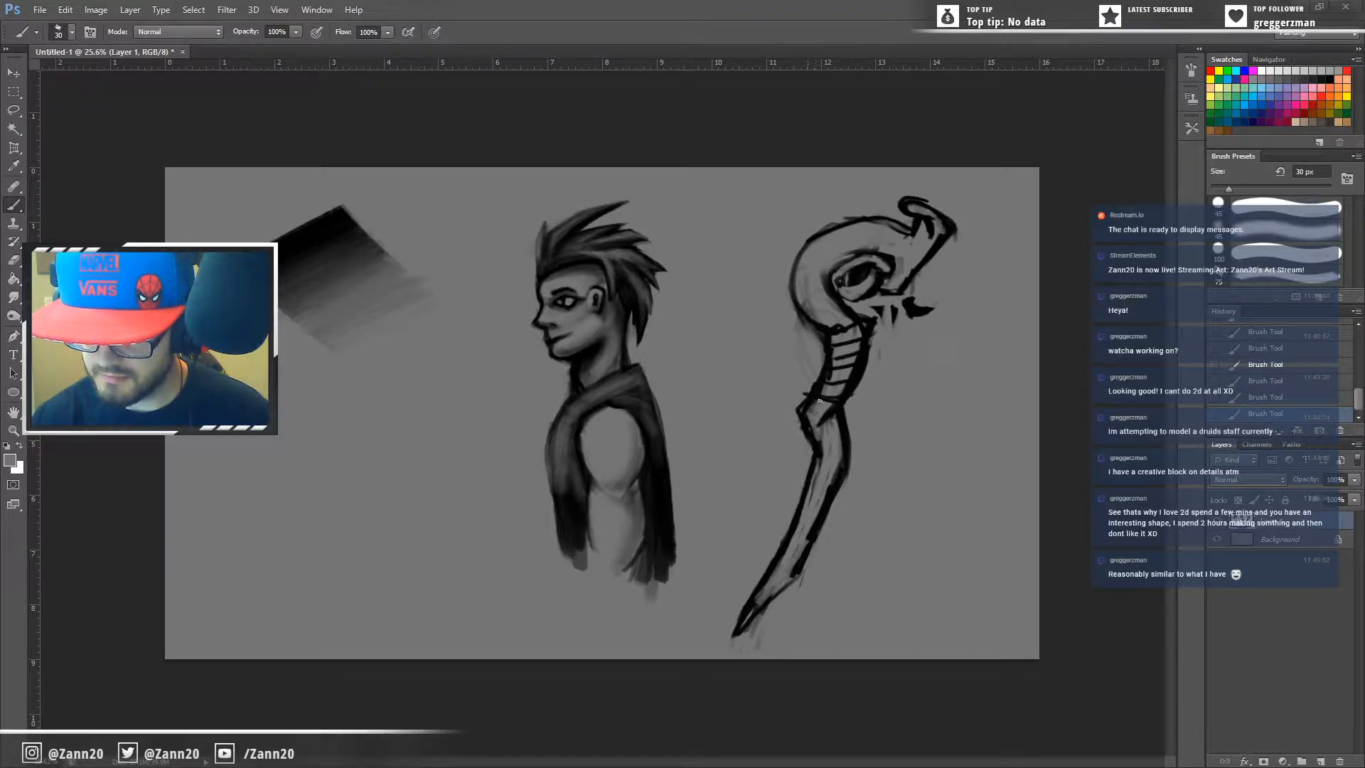
pyautogui.moveTo(871, 320)
pyautogui.mouseDown()
pyautogui.moveTo(839, 326)
pyautogui.moveTo(872, 329)
pyautogui.moveTo(869, 315)
pyautogui.mouseUp()
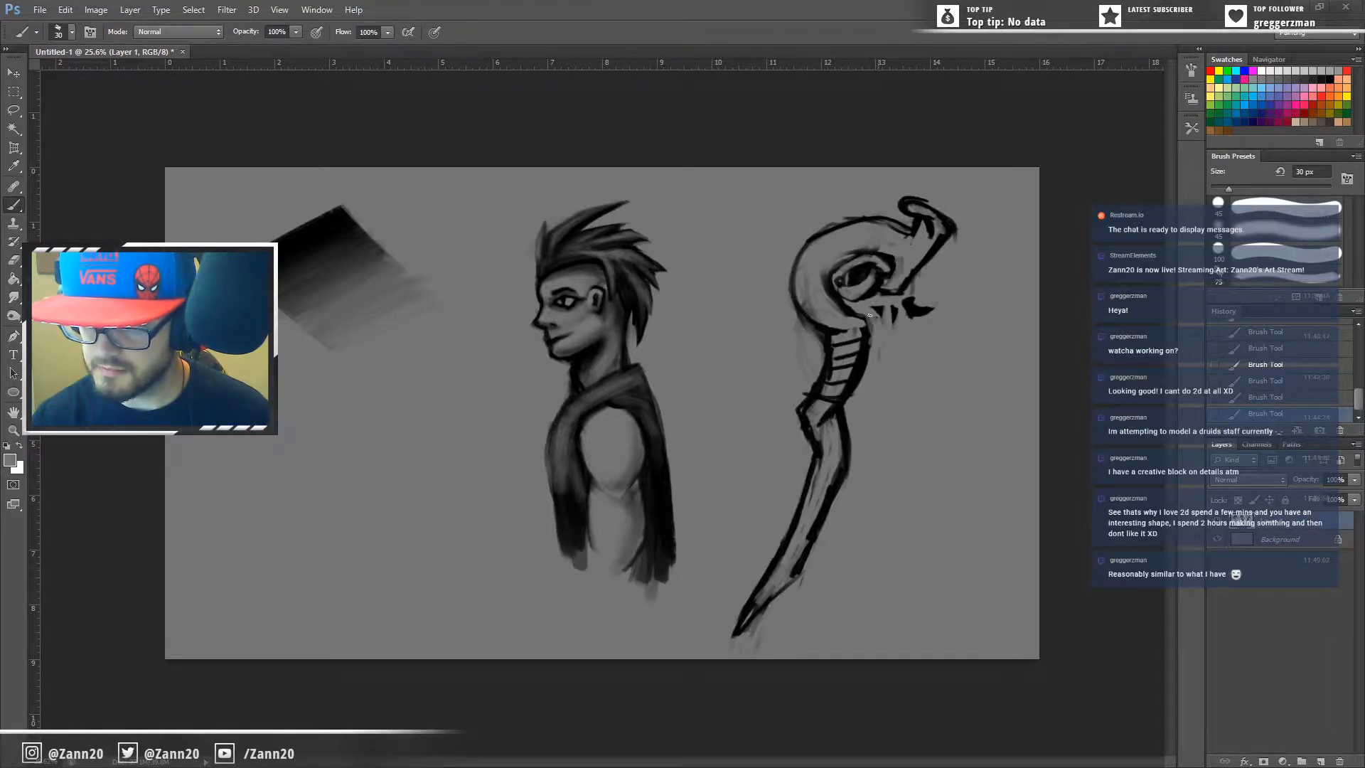
pyautogui.keyDown('alt'); pyautogui.click(861, 352); pyautogui.keyUp('alt')
pyautogui.moveTo(871, 319); pyautogui.dragTo(867, 346)
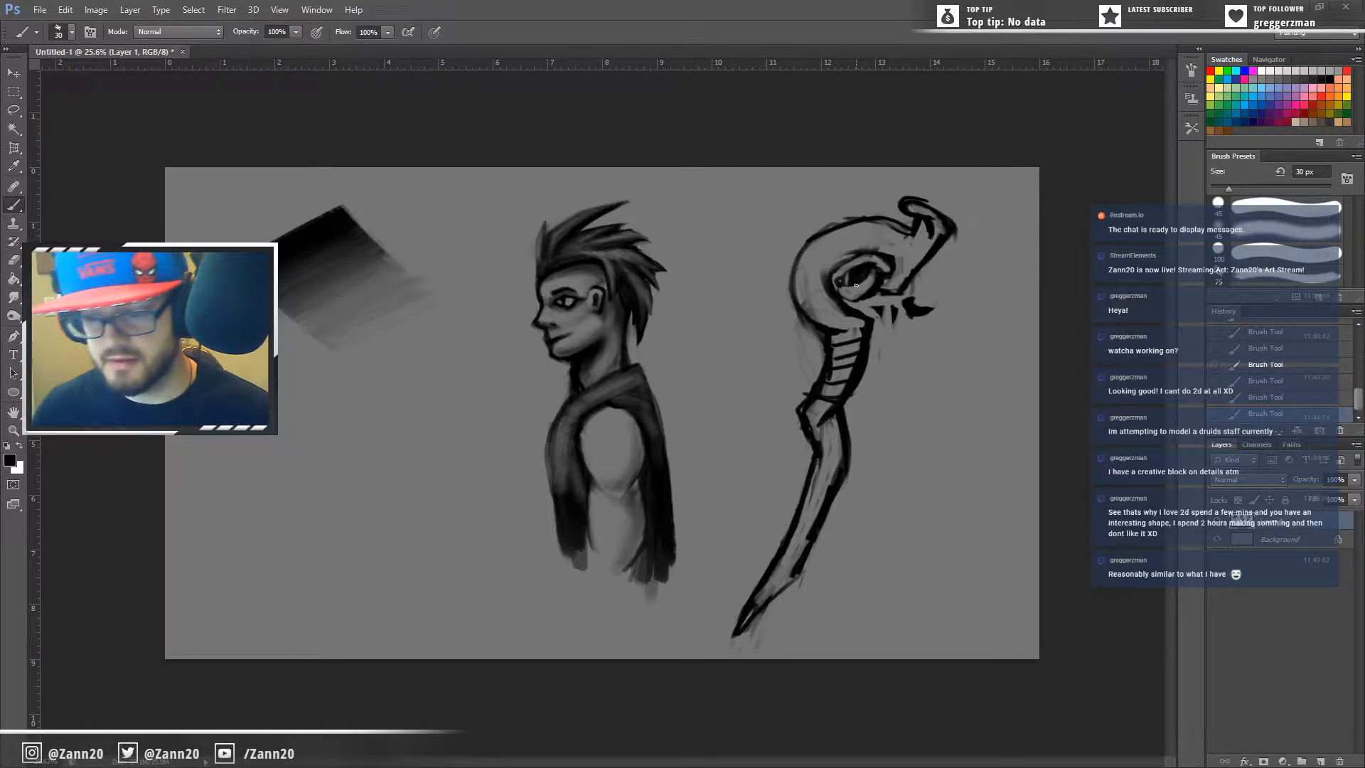
# Step: Hatch black shading lines across the staff's curved head and down the lower shaft
pyautogui.moveTo(897, 425)
pyautogui.mouseDown()
pyautogui.moveTo(937, 416)
pyautogui.moveTo(912, 446)
pyautogui.moveTo(985, 435)
pyautogui.mouseUp()
pyautogui.hotkey('ctrl', 'z')
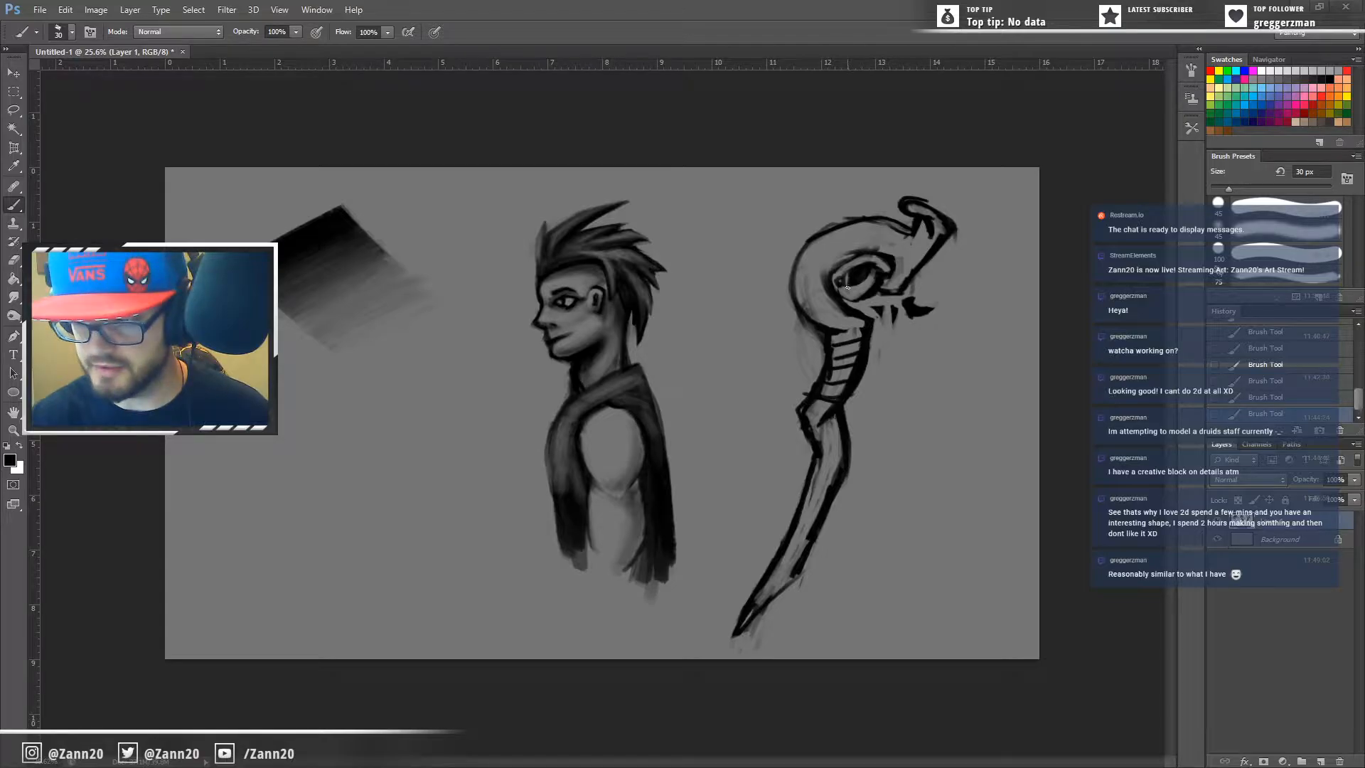
pyautogui.moveTo(851, 295)
pyautogui.mouseDown()
pyautogui.moveTo(900, 281)
pyautogui.moveTo(889, 278)
pyautogui.moveTo(925, 254)
pyautogui.moveTo(935, 219)
pyautogui.moveTo(895, 248)
pyautogui.moveTo(845, 242)
pyautogui.moveTo(806, 308)
pyautogui.moveTo(844, 334)
pyautogui.mouseUp()
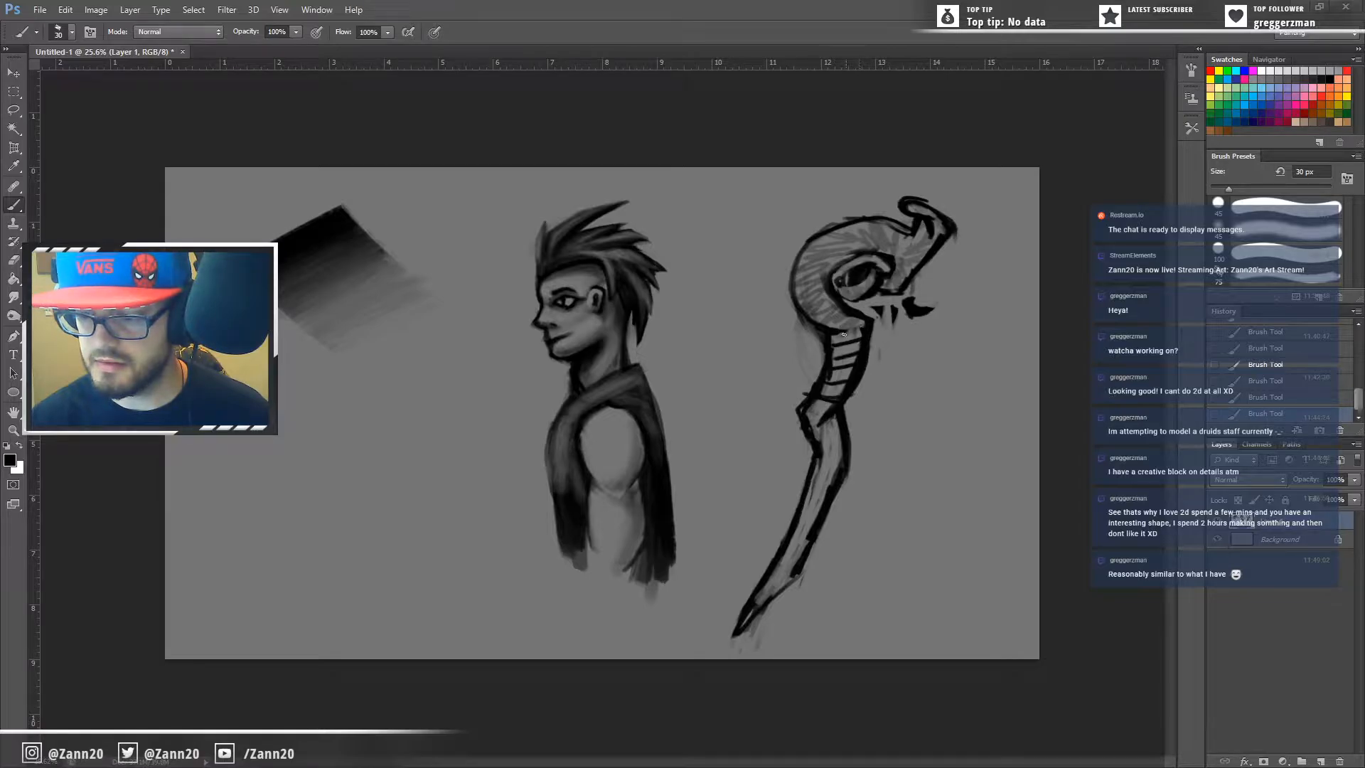
pyautogui.moveTo(824, 403)
pyautogui.mouseDown()
pyautogui.moveTo(818, 443)
pyautogui.moveTo(840, 459)
pyautogui.moveTo(799, 495)
pyautogui.moveTo(821, 508)
pyautogui.moveTo(782, 560)
pyautogui.moveTo(798, 565)
pyautogui.moveTo(745, 624)
pyautogui.mouseUp()
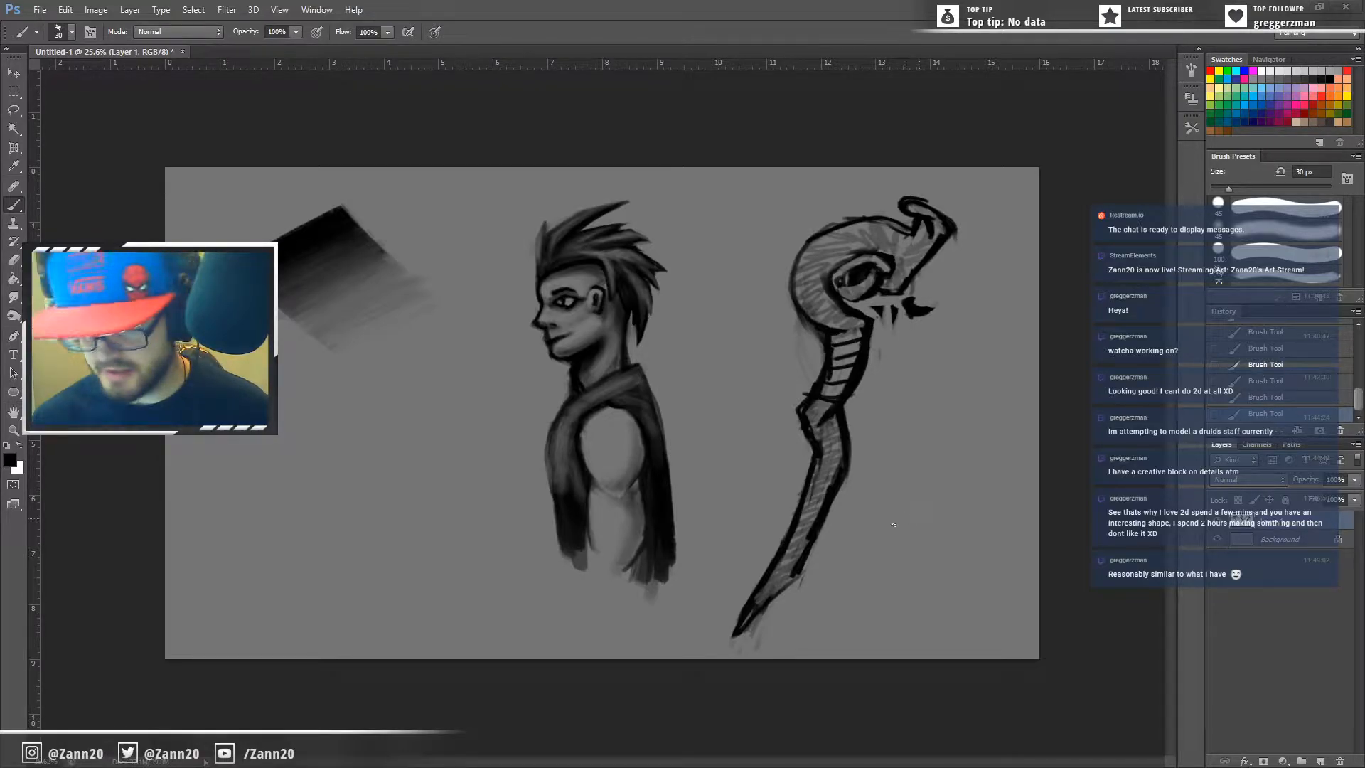
pyautogui.moveTo(841, 568)
pyautogui.mouseDown()
pyautogui.moveTo(883, 559)
pyautogui.moveTo(852, 587)
pyautogui.moveTo(953, 562)
pyautogui.moveTo(916, 556)
pyautogui.mouseUp()
pyautogui.moveTo(921, 537)
pyautogui.mouseDown()
pyautogui.moveTo(957, 554)
pyautogui.moveTo(950, 516)
pyautogui.moveTo(970, 542)
pyautogui.moveTo(985, 544)
pyautogui.moveTo(981, 515)
pyautogui.moveTo(1002, 533)
pyautogui.moveTo(902, 540)
pyautogui.moveTo(956, 527)
pyautogui.mouseUp()
pyautogui.click(970, 542)
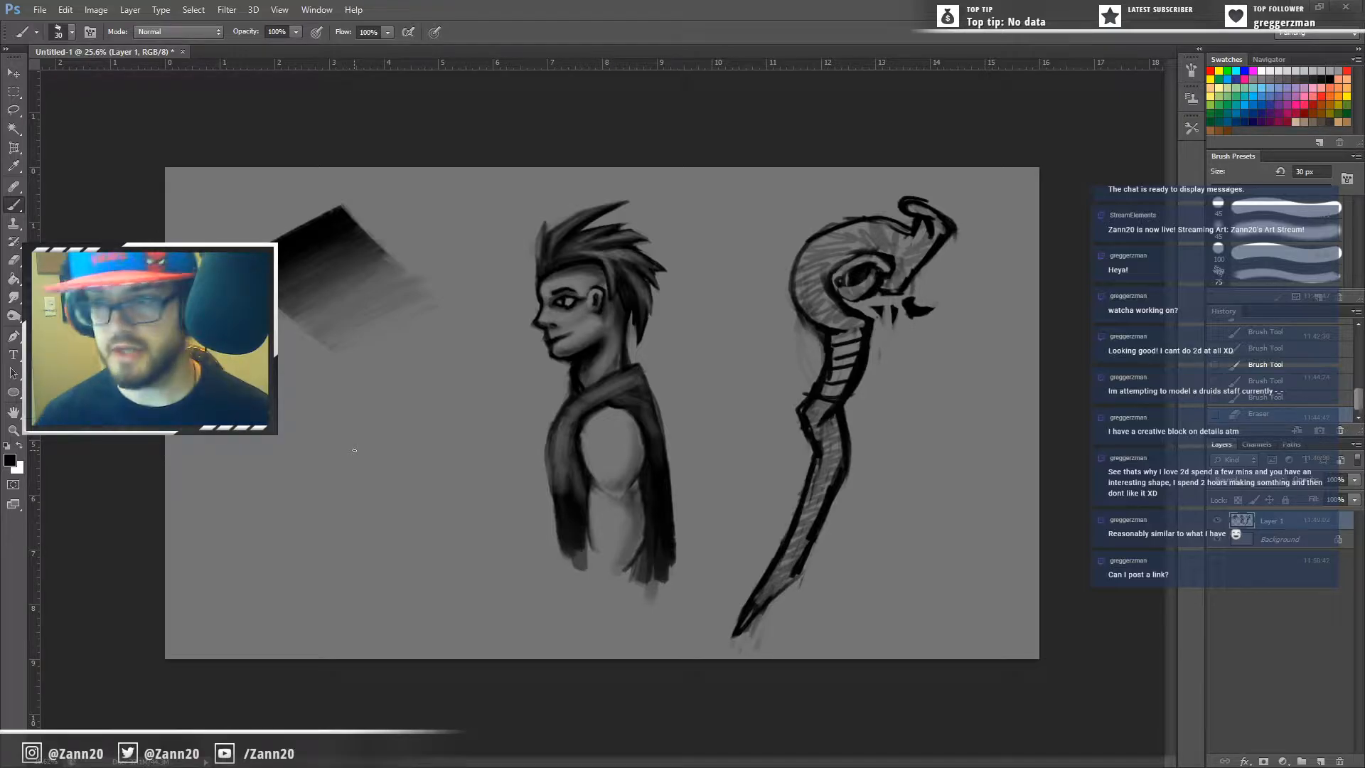
# Step: Handwrite "ZANN20" in black in the empty area below the gradient swatch
pyautogui.moveTo(217, 520)
pyautogui.mouseDown()
pyautogui.moveTo(310, 521)
pyautogui.moveTo(348, 471)
pyautogui.moveTo(381, 506)
pyautogui.moveTo(382, 469)
pyautogui.moveTo(397, 498)
pyautogui.moveTo(472, 482)
pyautogui.moveTo(464, 444)
pyautogui.moveTo(442, 493)
pyautogui.mouseUp()
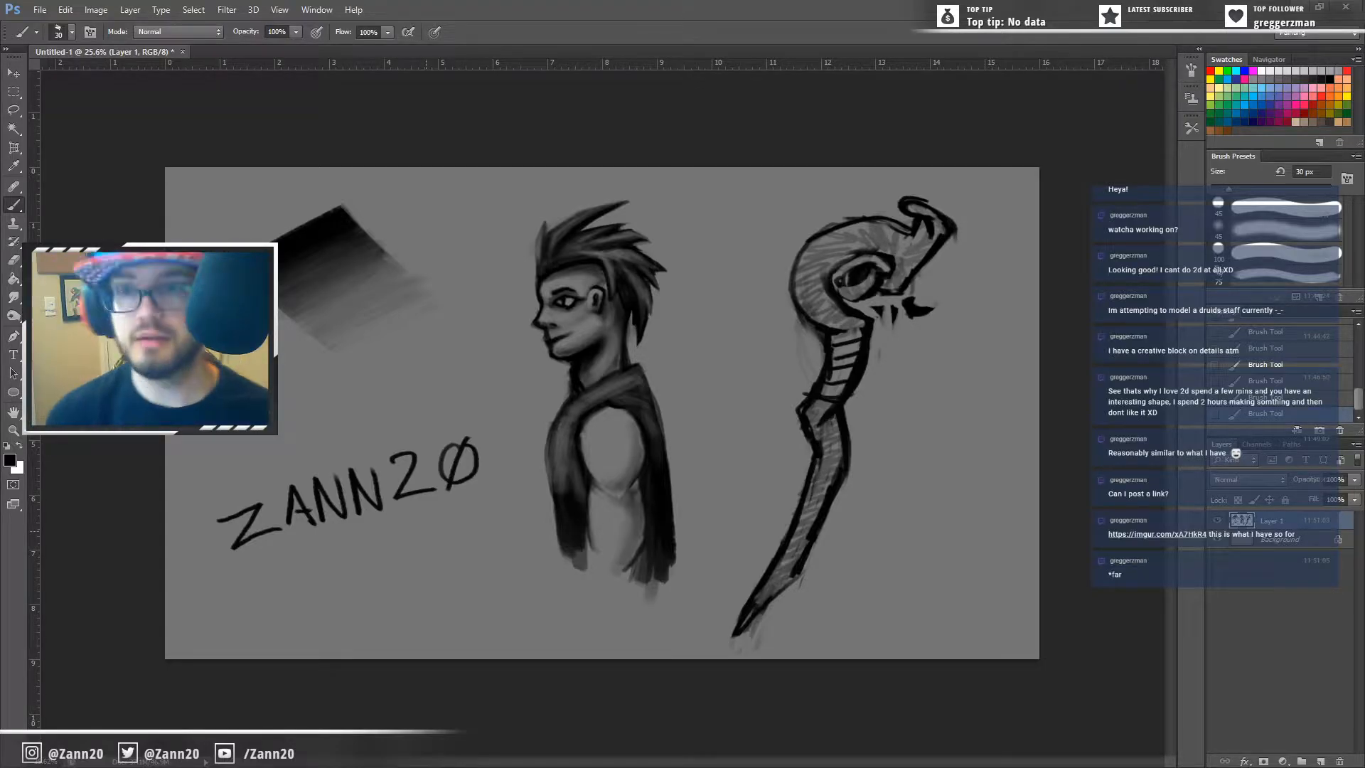
pyautogui.rightClick(427, 530)
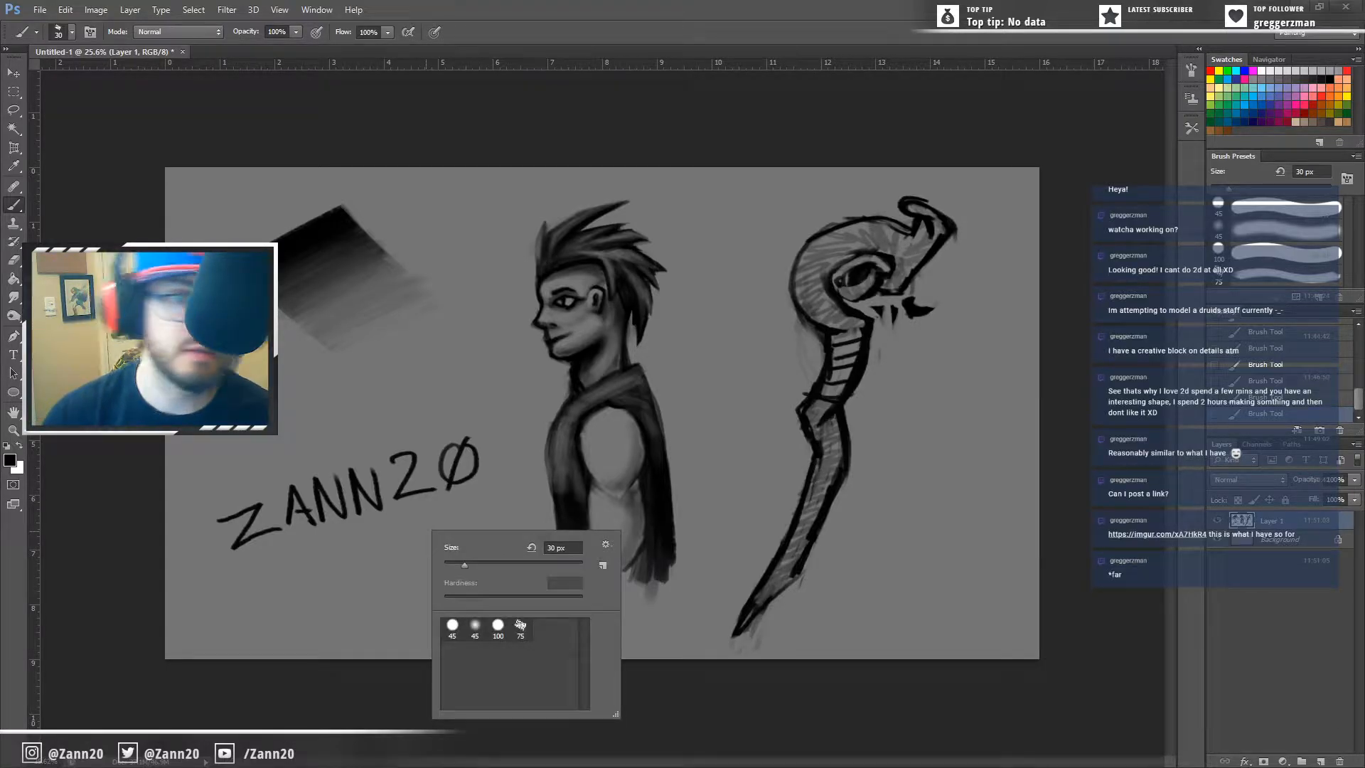
pyautogui.press('Escape')
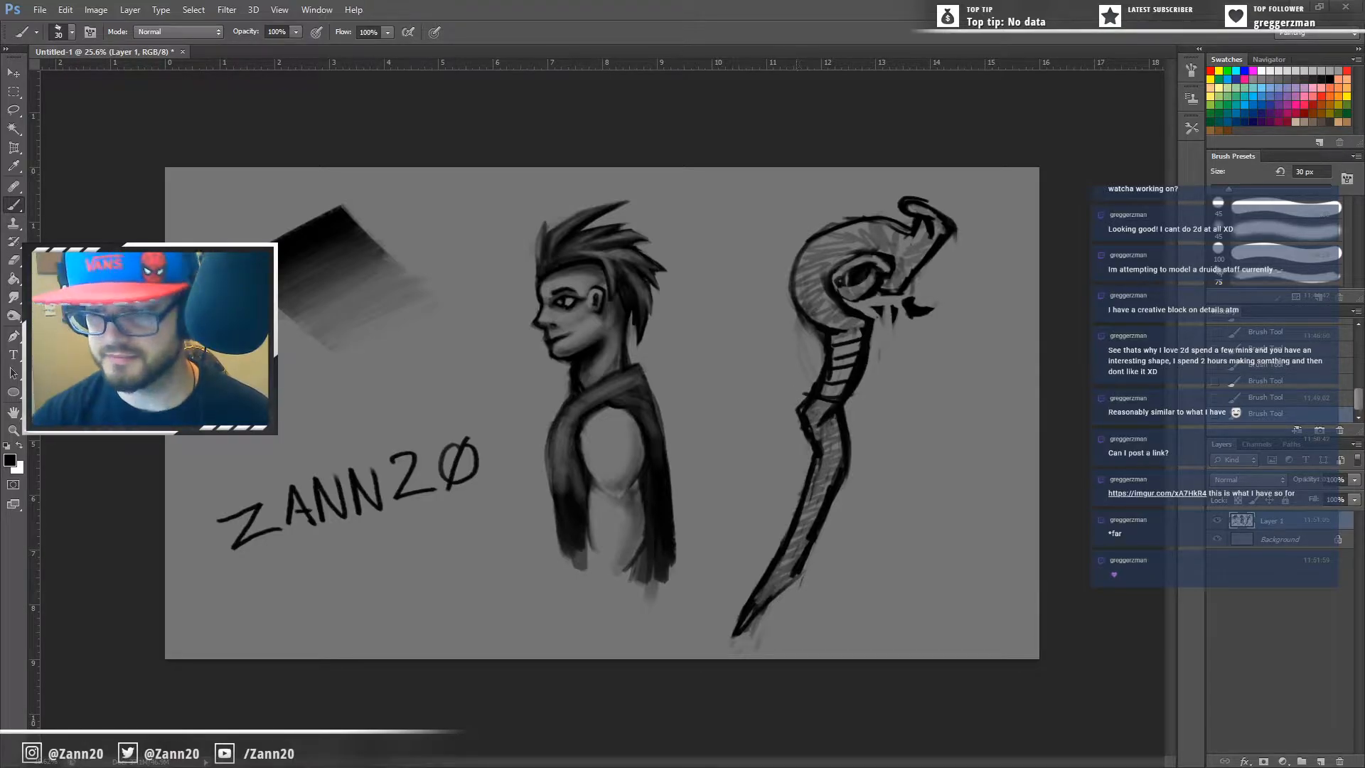
# Step: Draw a long, narrow feather hanging from the back of the staff's head and darken it with repeated strokes
pyautogui.moveTo(797, 256)
pyautogui.mouseDown()
pyautogui.moveTo(772, 299)
pyautogui.moveTo(775, 333)
pyautogui.mouseUp()
pyautogui.moveTo(781, 283); pyautogui.dragTo(788, 370)
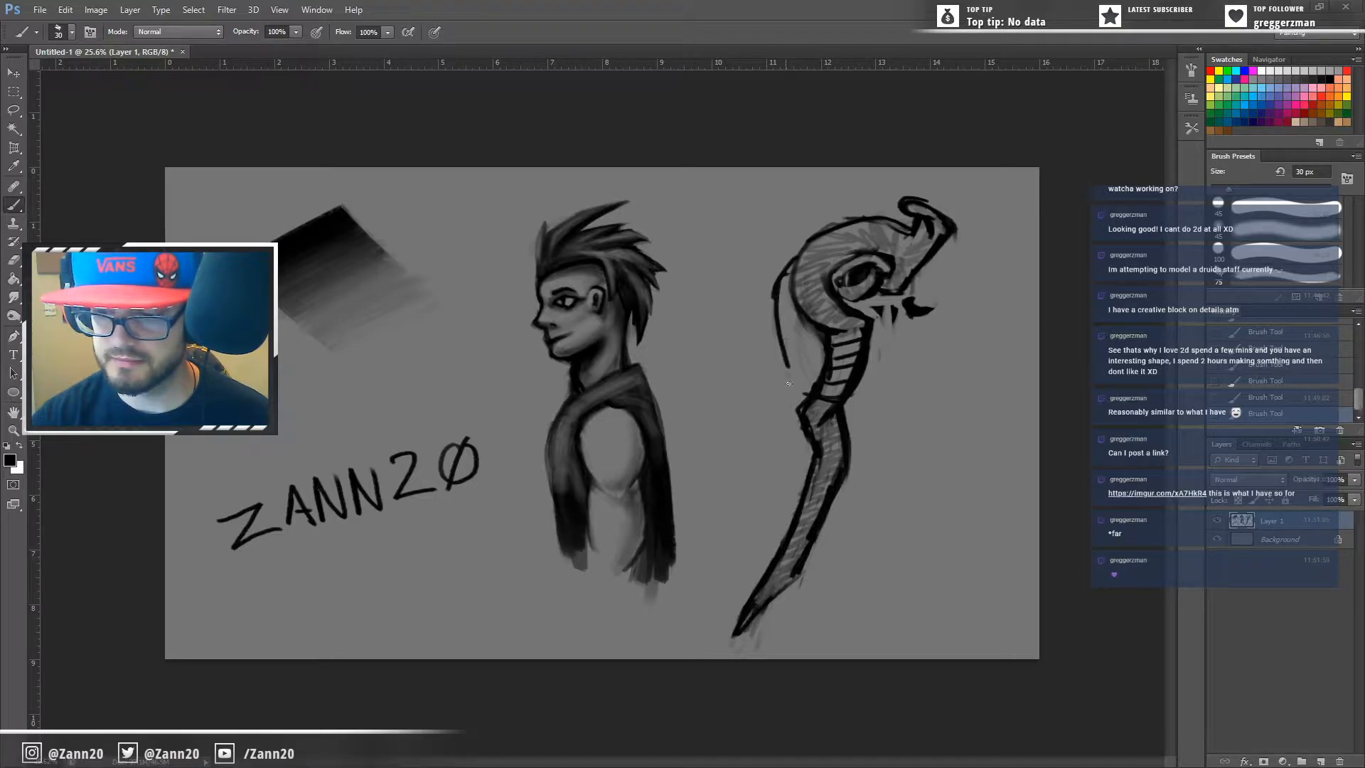
pyautogui.moveTo(792, 297)
pyautogui.mouseDown()
pyautogui.moveTo(788, 362)
pyautogui.moveTo(780, 334)
pyautogui.mouseUp()
pyautogui.moveTo(789, 272)
pyautogui.mouseDown()
pyautogui.moveTo(771, 378)
pyautogui.moveTo(786, 301)
pyautogui.moveTo(790, 373)
pyautogui.mouseUp()
pyautogui.moveTo(783, 297); pyautogui.dragTo(779, 357)
# Step: Add a second dark feather behind the first and tie both to the staff's head with a beaded cord
pyautogui.moveTo(796, 261)
pyautogui.mouseDown()
pyautogui.moveTo(832, 271)
pyautogui.moveTo(812, 221)
pyautogui.moveTo(827, 250)
pyautogui.moveTo(807, 251)
pyautogui.moveTo(817, 233)
pyautogui.moveTo(841, 263)
pyautogui.moveTo(825, 241)
pyautogui.moveTo(820, 266)
pyautogui.moveTo(835, 275)
pyautogui.moveTo(788, 297)
pyautogui.moveTo(781, 277)
pyautogui.moveTo(747, 363)
pyautogui.mouseUp()
pyautogui.moveTo(775, 292); pyautogui.dragTo(752, 359)
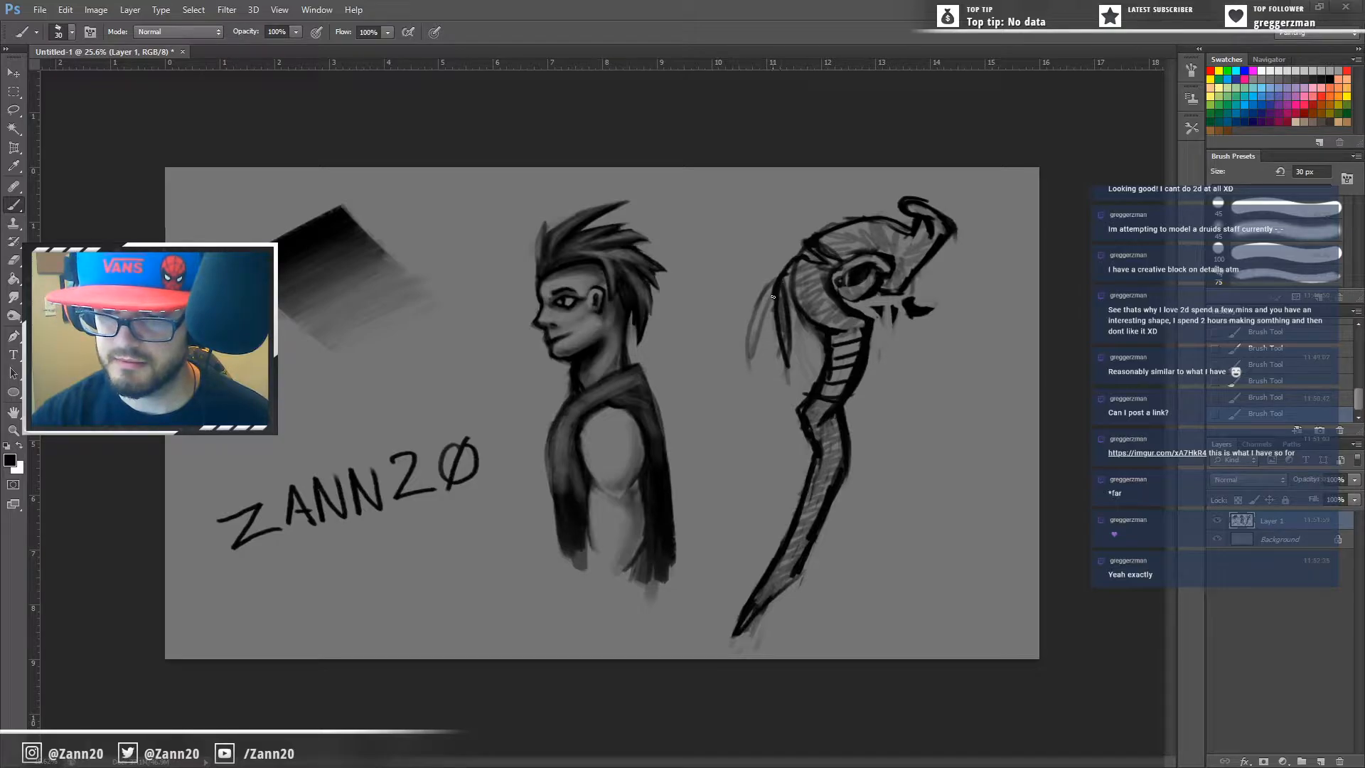
pyautogui.moveTo(773, 283)
pyautogui.mouseDown()
pyautogui.moveTo(751, 366)
pyautogui.moveTo(751, 351)
pyautogui.mouseUp()
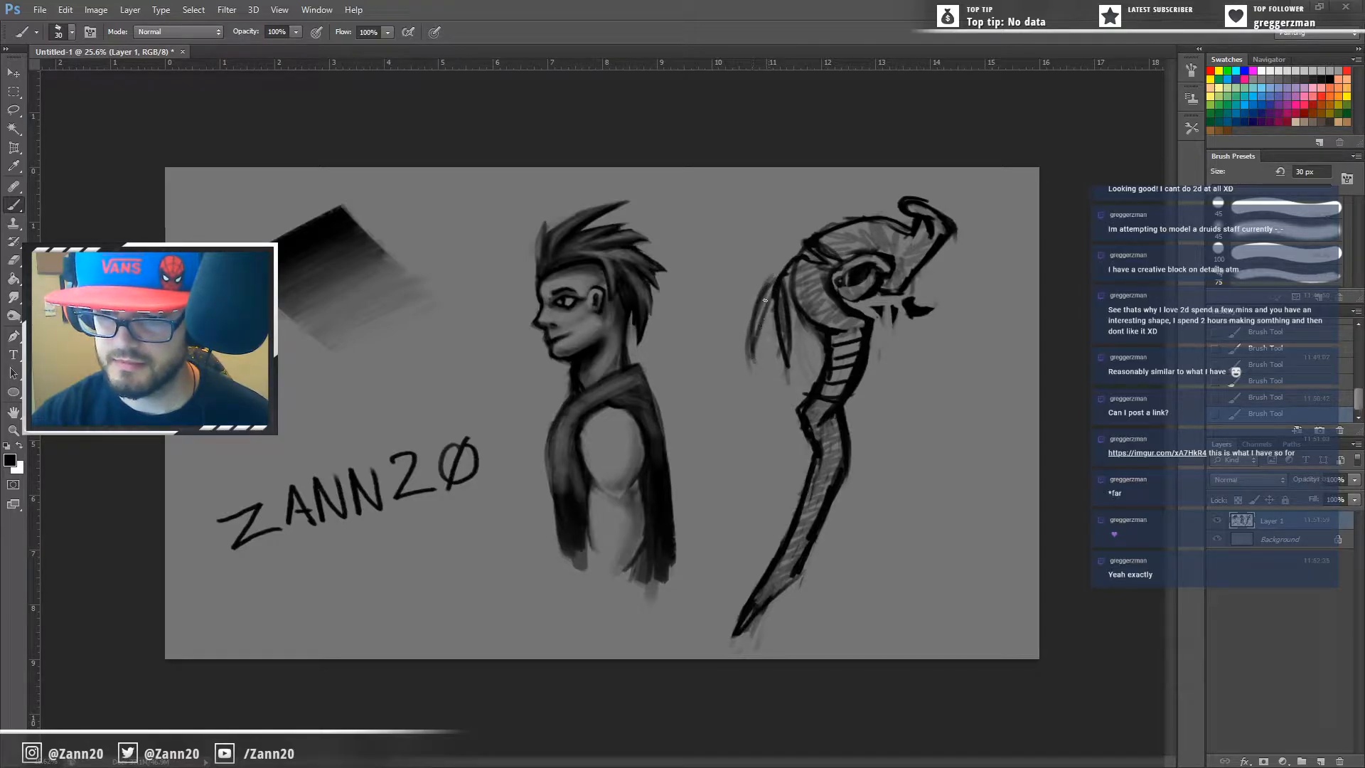
pyautogui.moveTo(766, 297); pyautogui.dragTo(754, 334)
pyautogui.moveTo(773, 281)
pyautogui.mouseDown()
pyautogui.moveTo(753, 300)
pyautogui.moveTo(751, 363)
pyautogui.moveTo(780, 274)
pyautogui.moveTo(768, 290)
pyautogui.moveTo(817, 299)
pyautogui.moveTo(801, 344)
pyautogui.moveTo(809, 253)
pyautogui.moveTo(782, 291)
pyautogui.moveTo(783, 259)
pyautogui.mouseUp()
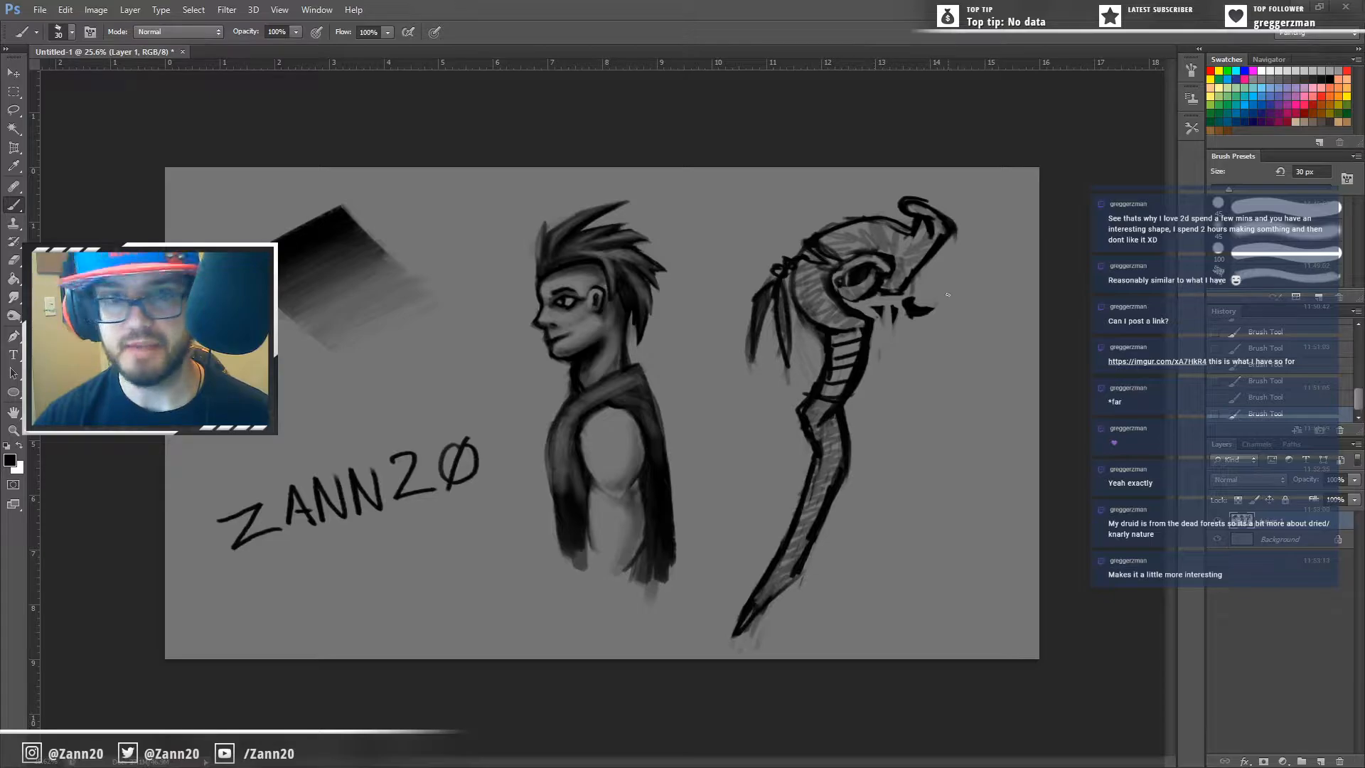
# Step: Add thorn-like spikes to the top of the staff's head, and draw knots and short notches over its surface
pyautogui.moveTo(823, 204); pyautogui.dragTo(849, 234)
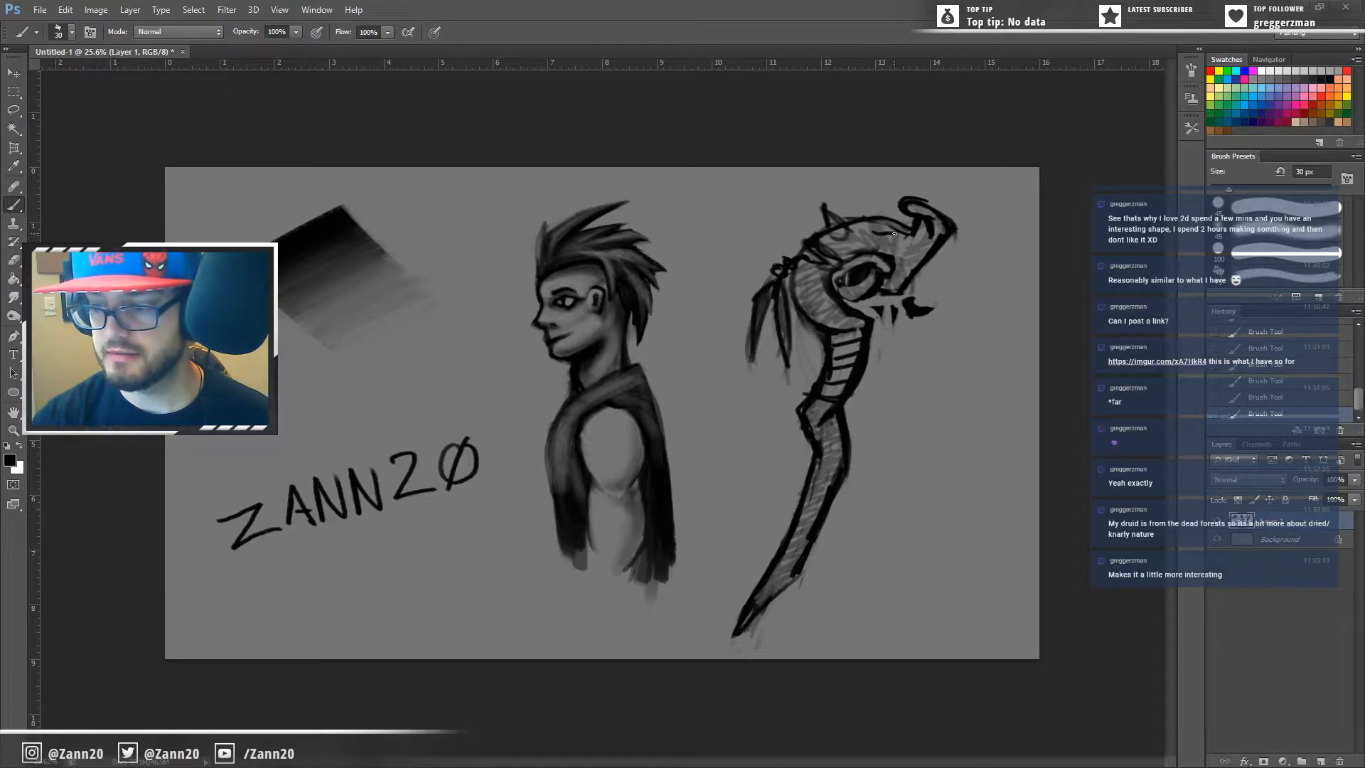
pyautogui.moveTo(886, 202); pyautogui.dragTo(900, 226)
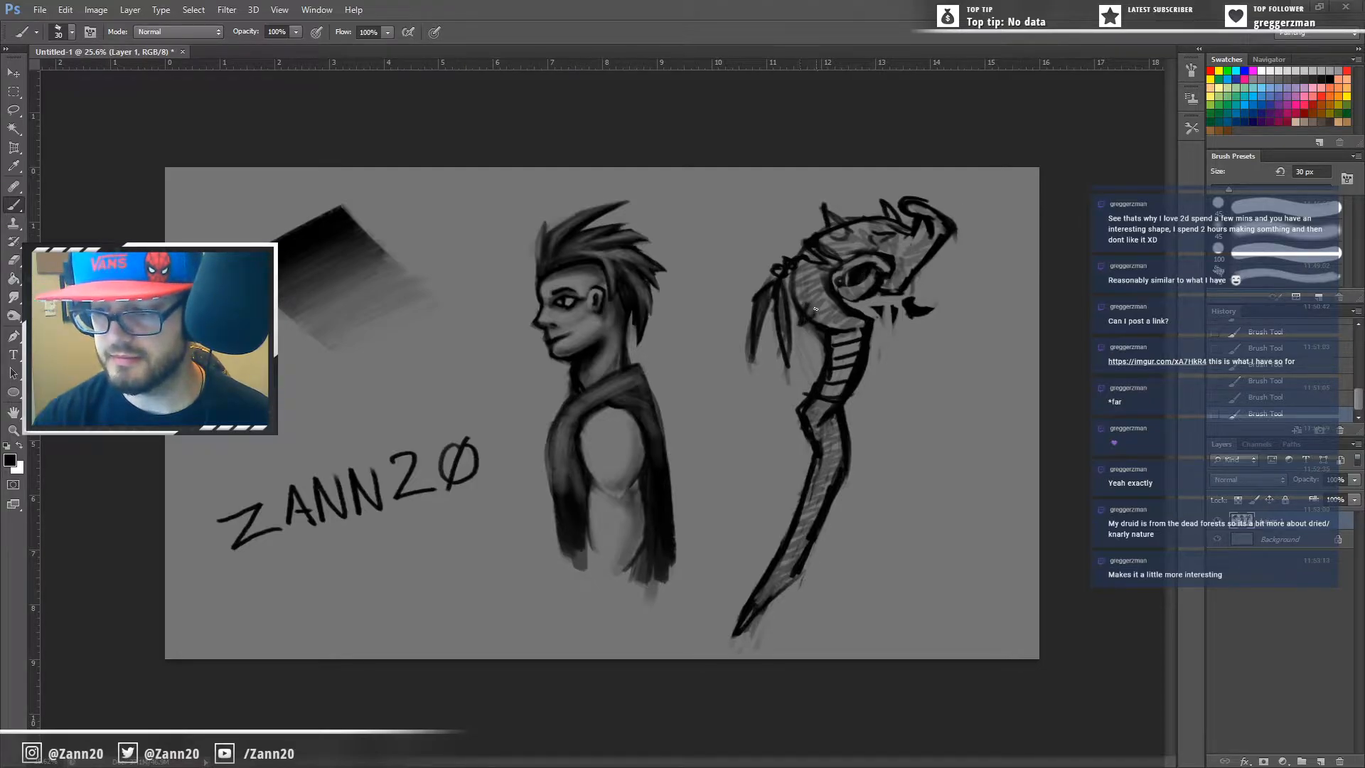
pyautogui.moveTo(809, 282); pyautogui.dragTo(811, 277)
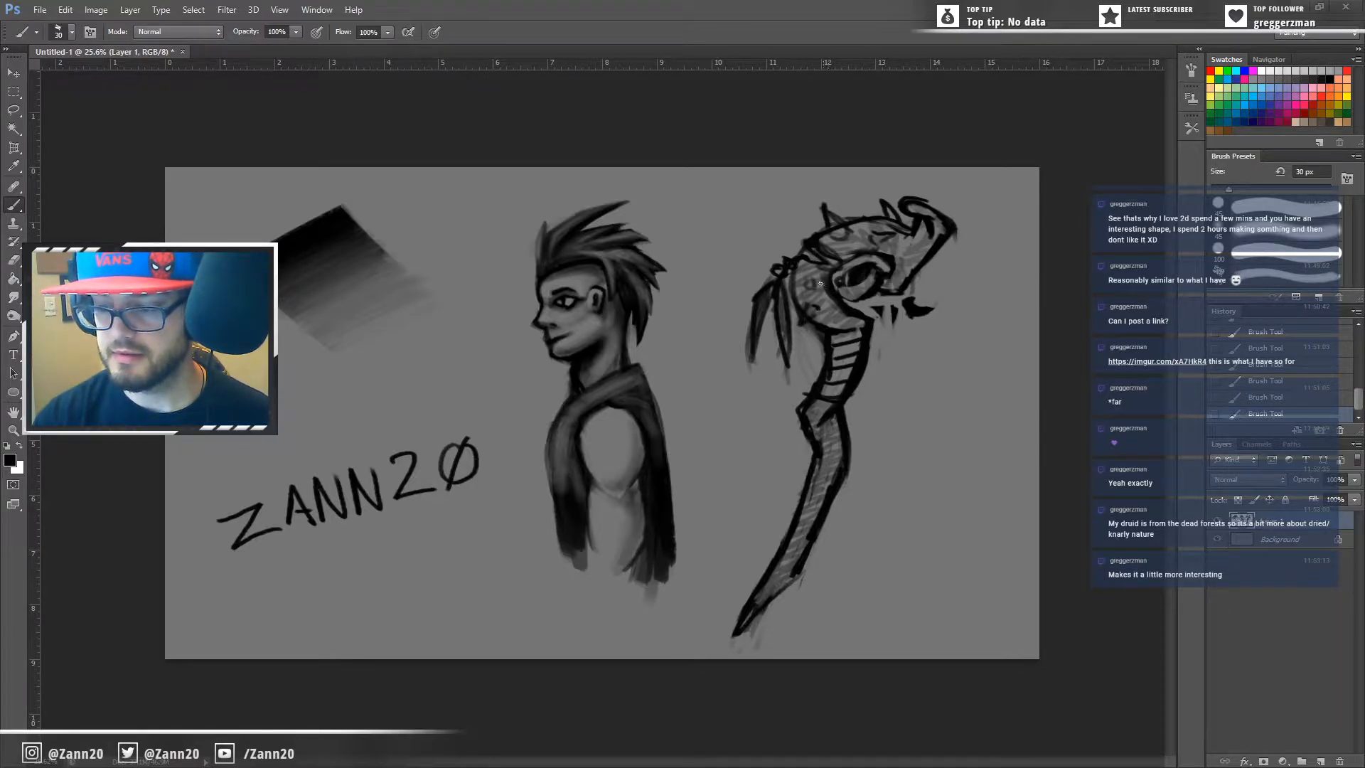
pyautogui.moveTo(926, 264)
pyautogui.mouseDown()
pyautogui.moveTo(940, 271)
pyautogui.moveTo(918, 254)
pyautogui.moveTo(911, 277)
pyautogui.moveTo(923, 283)
pyautogui.mouseUp()
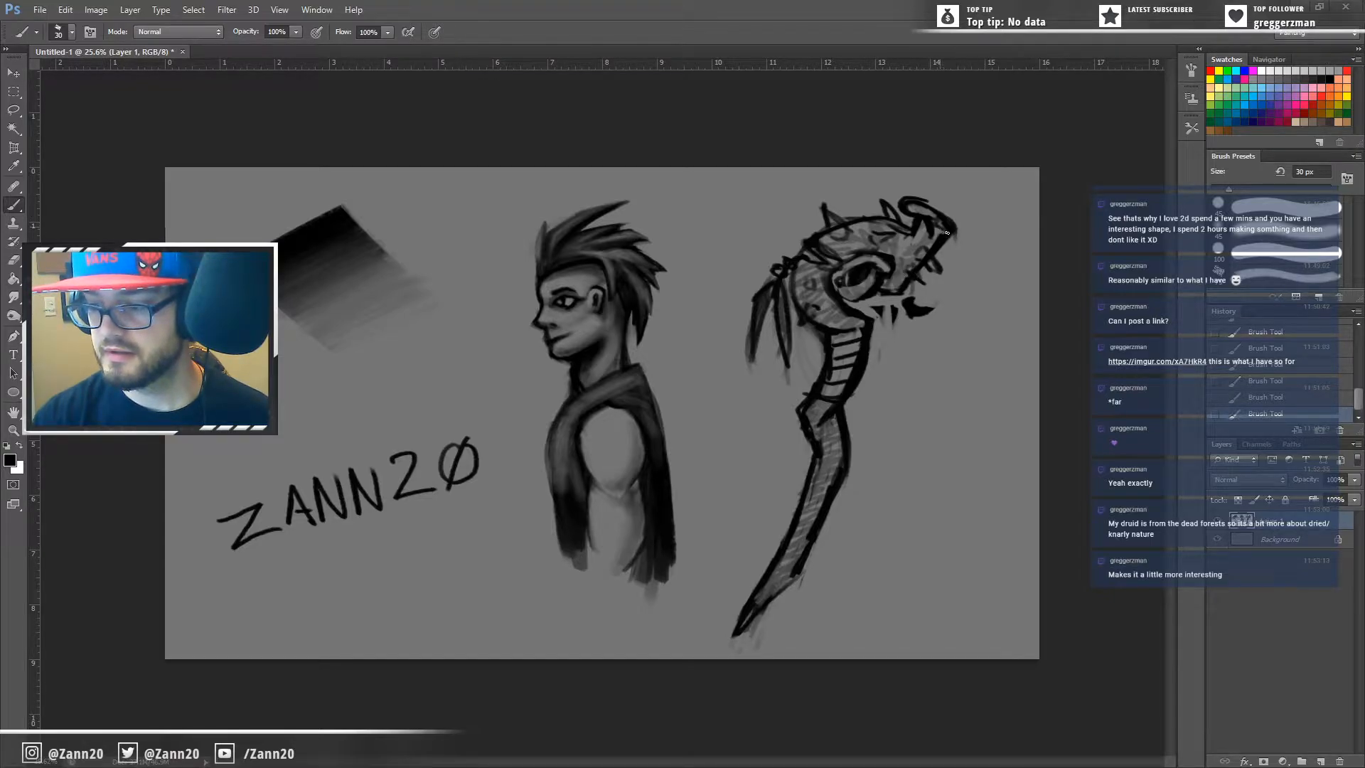
# Step: Draw a pointed horn at the front of the staff's head and add black detail strokes to its rear curve and crown
pyautogui.moveTo(950, 212)
pyautogui.mouseDown()
pyautogui.moveTo(972, 213)
pyautogui.moveTo(954, 233)
pyautogui.mouseUp()
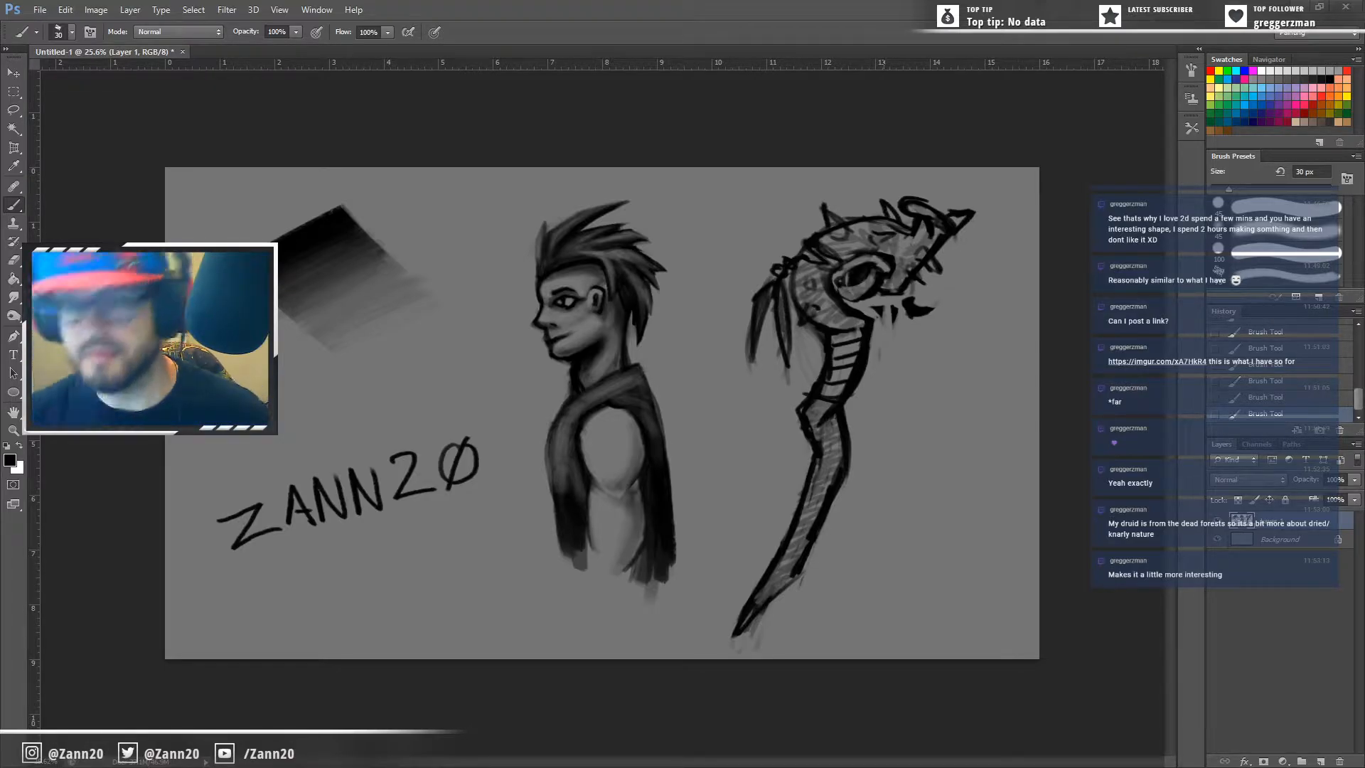
pyautogui.moveTo(784, 303); pyautogui.dragTo(789, 327)
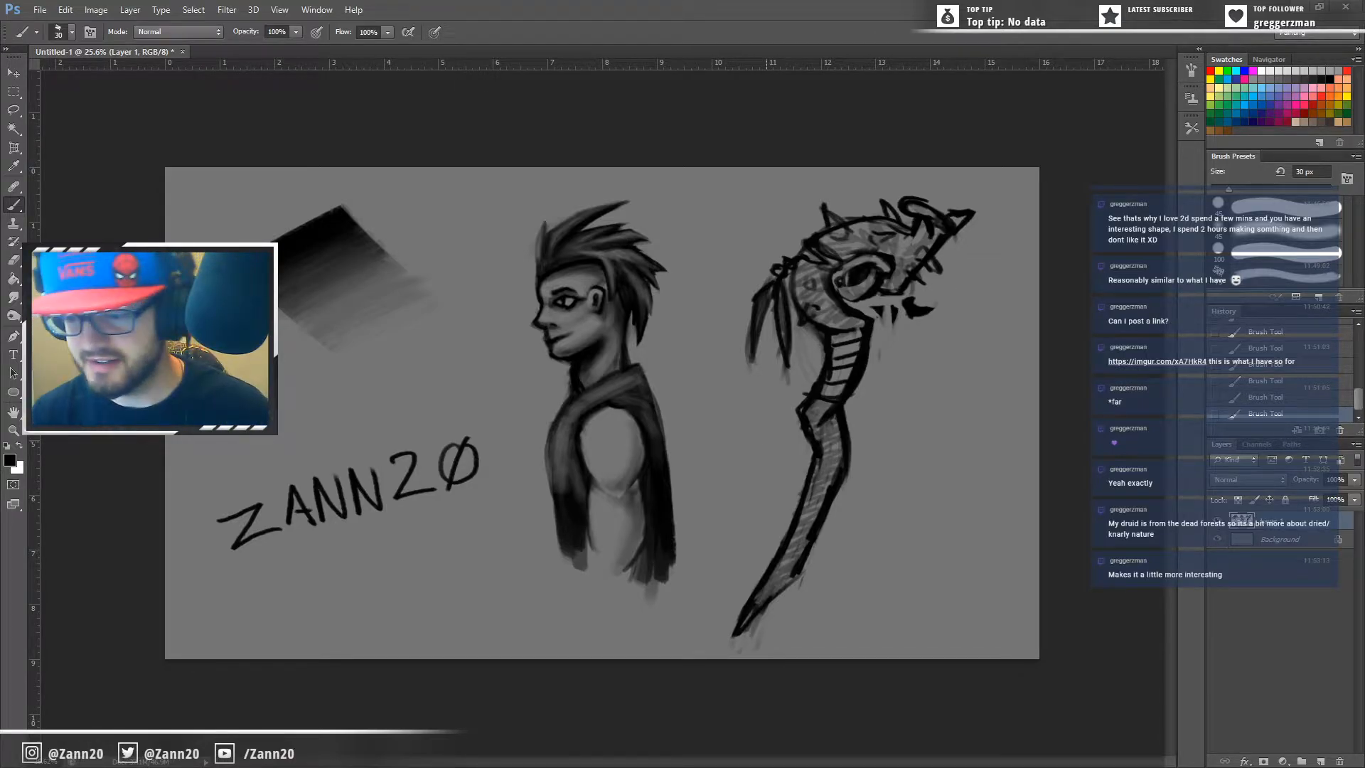
pyautogui.moveTo(791, 282); pyautogui.dragTo(798, 313)
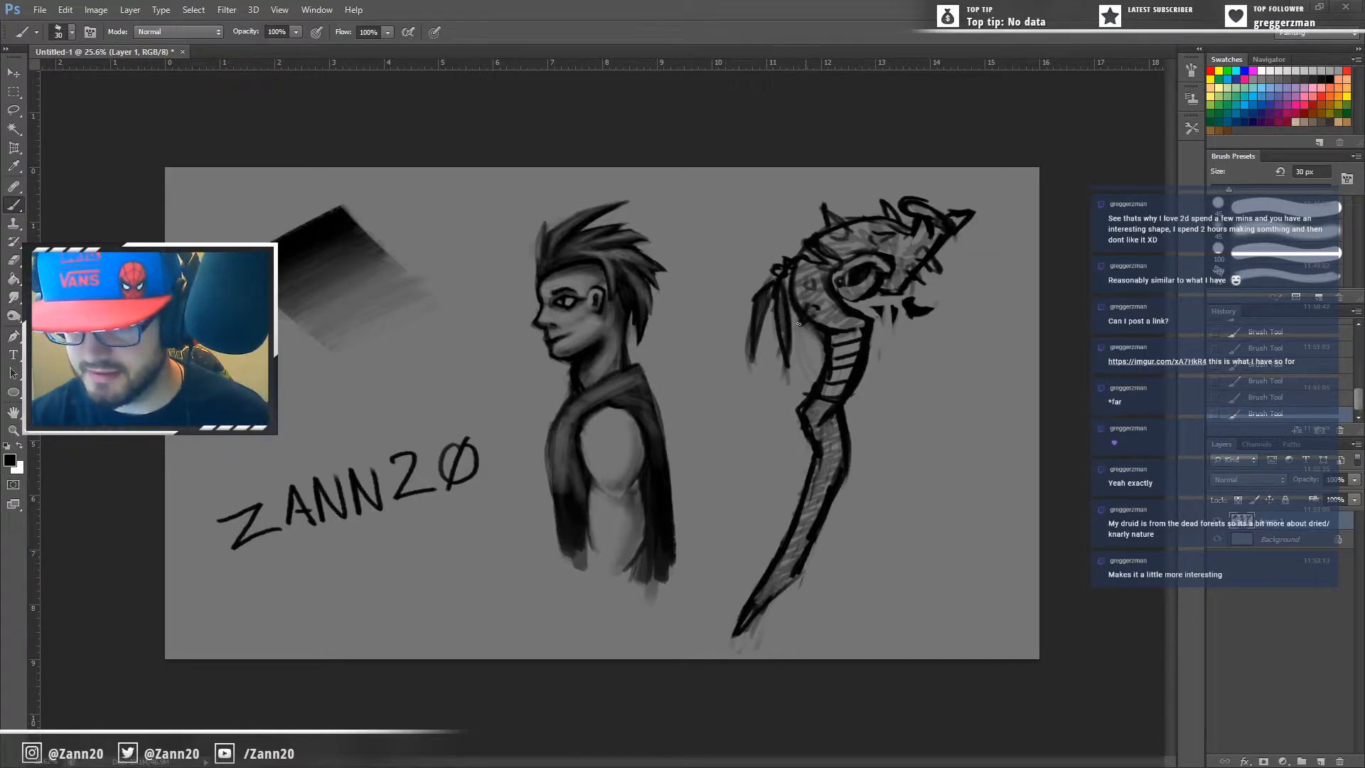
pyautogui.moveTo(816, 295); pyautogui.dragTo(806, 280)
pyautogui.moveTo(825, 223); pyautogui.dragTo(850, 228)
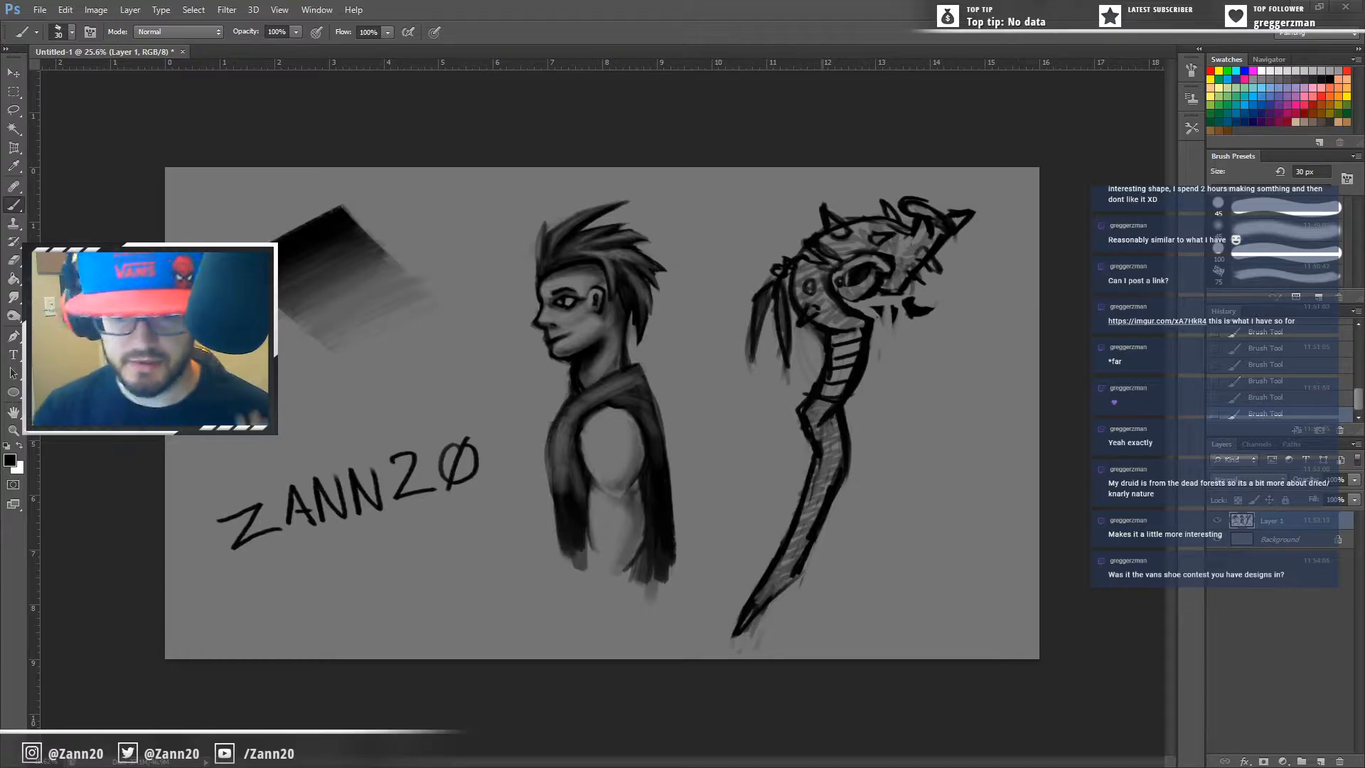
# Step: Underline the handwritten "ZANN20" with one long black stroke
pyautogui.moveTo(229, 568); pyautogui.dragTo(497, 491)
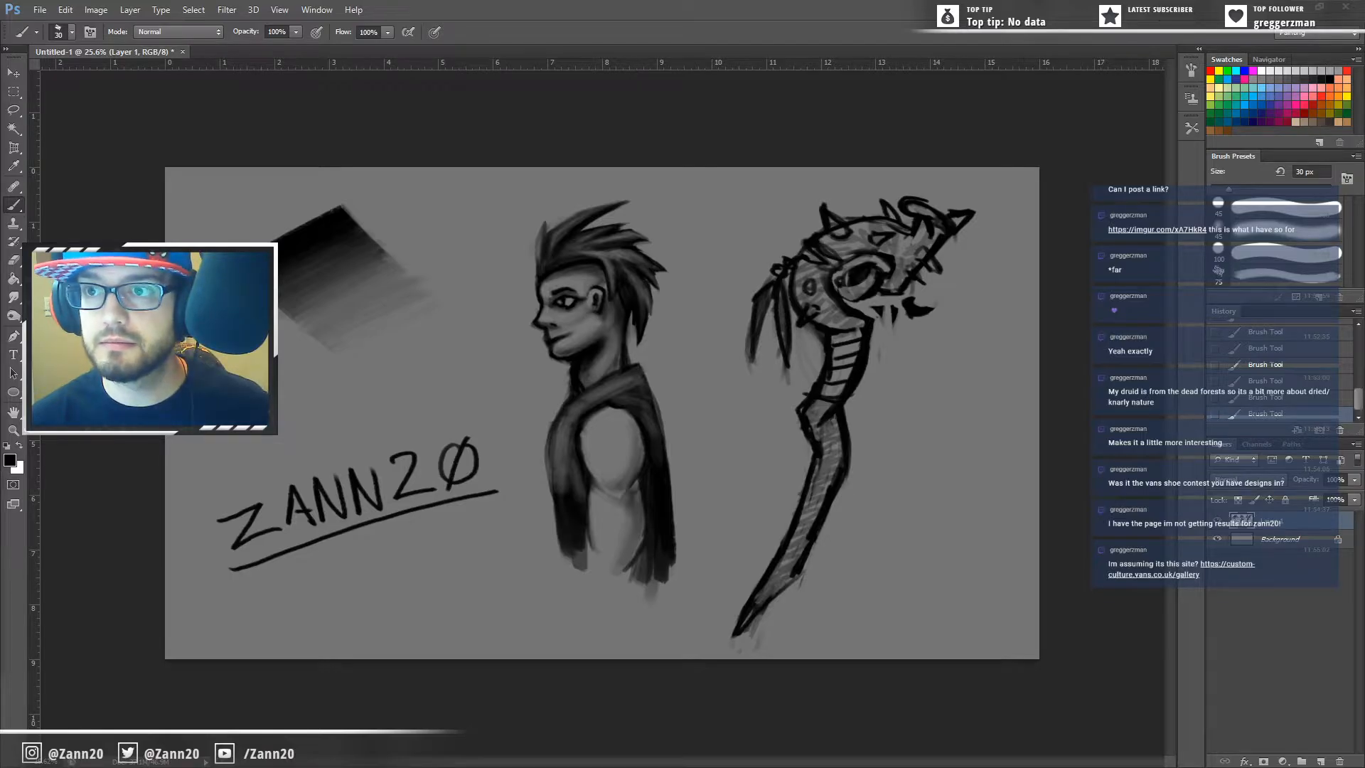
# Step: Switch to the browser, check the zann20 submissions and the .com address of the Vans Custom Culture gallery, and close the window
pyautogui.moveTo(0, 85); pyautogui.dragTo(462, 72)
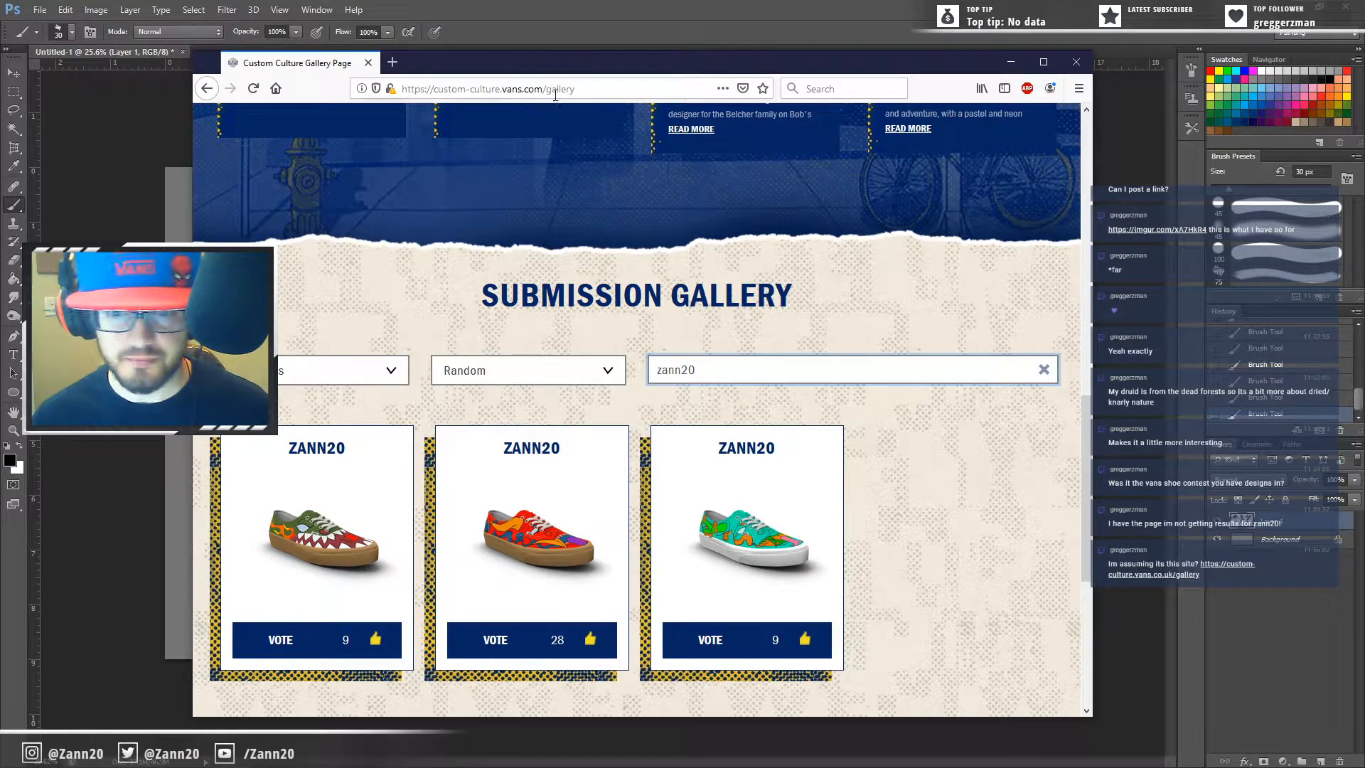
pyautogui.click(527, 90)
pyautogui.click(527, 89)
pyautogui.doubleClick(535, 89)
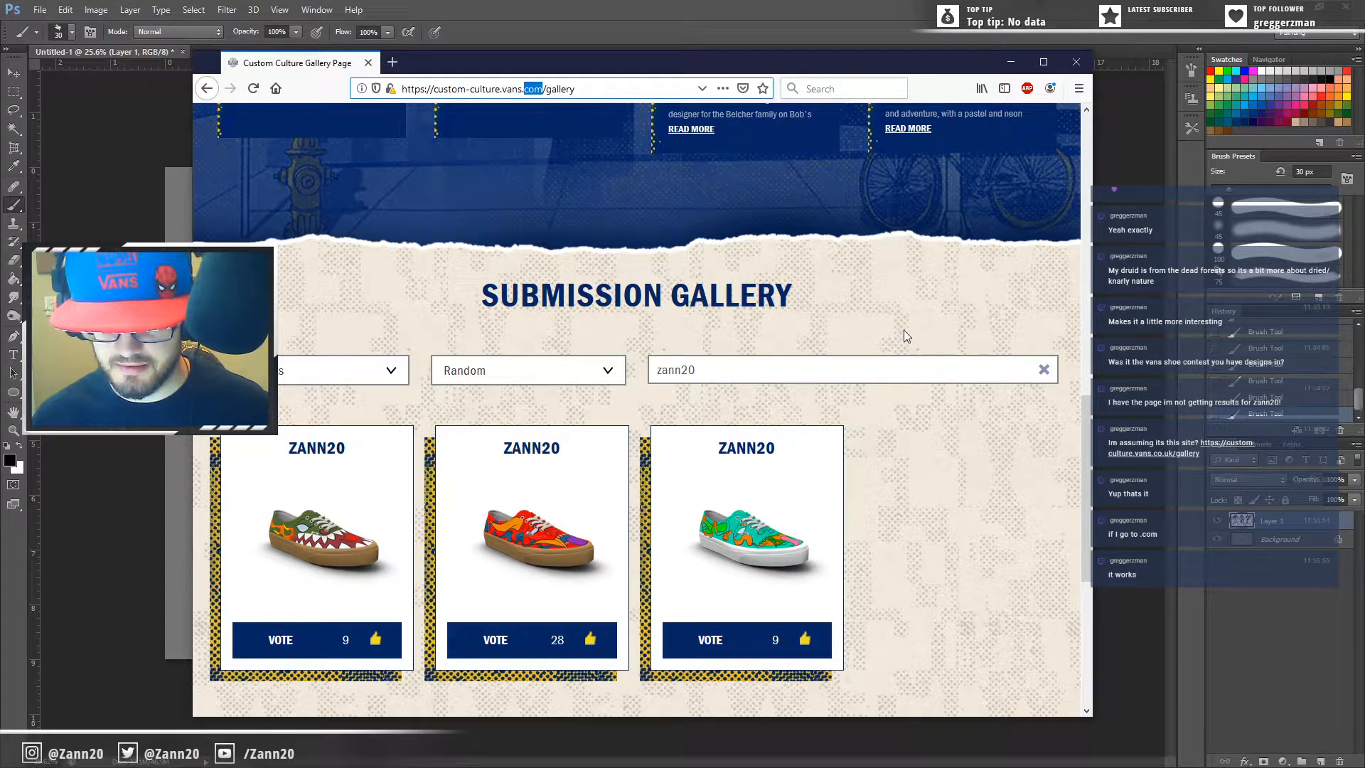
pyautogui.click(1077, 63)
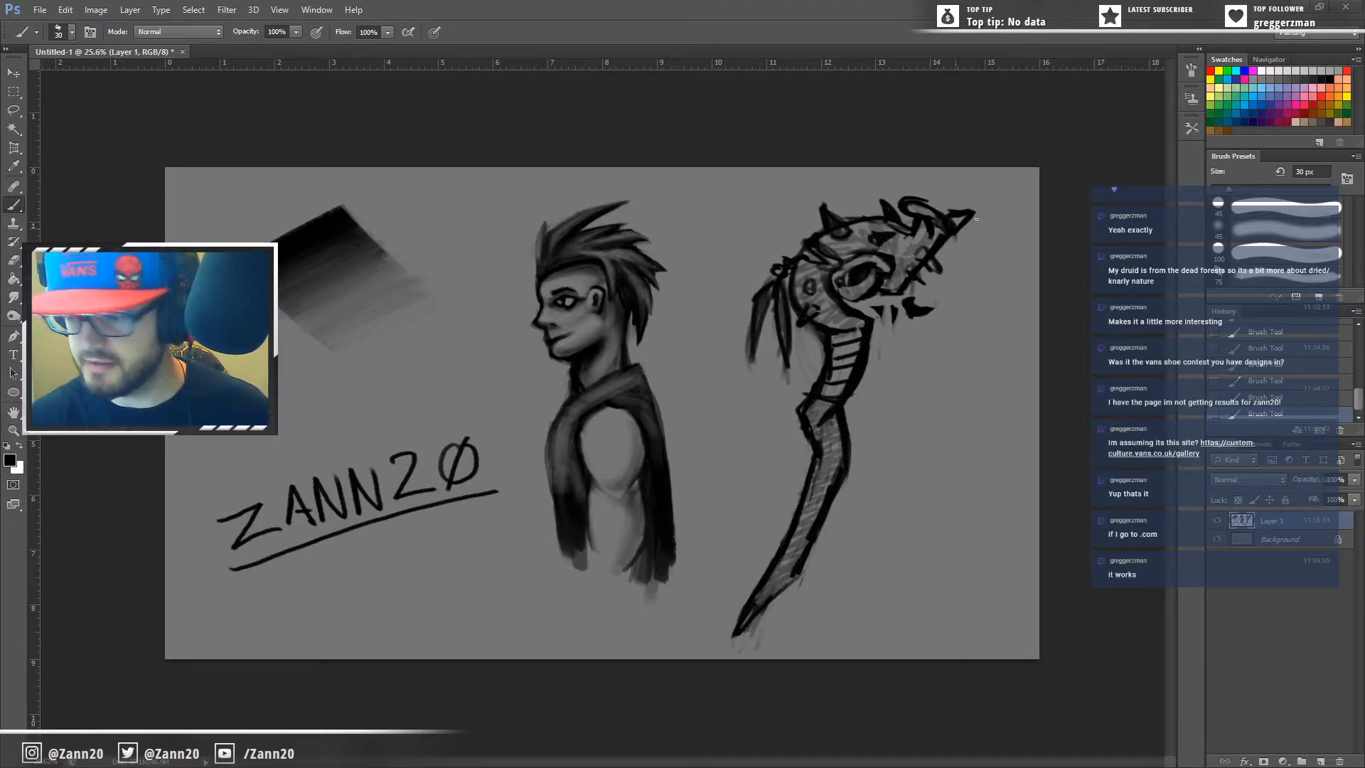
# Step: Sample a mid grey from the staff's head and paint it into the horn and thorns to break up the black
pyautogui.press('ctrl')
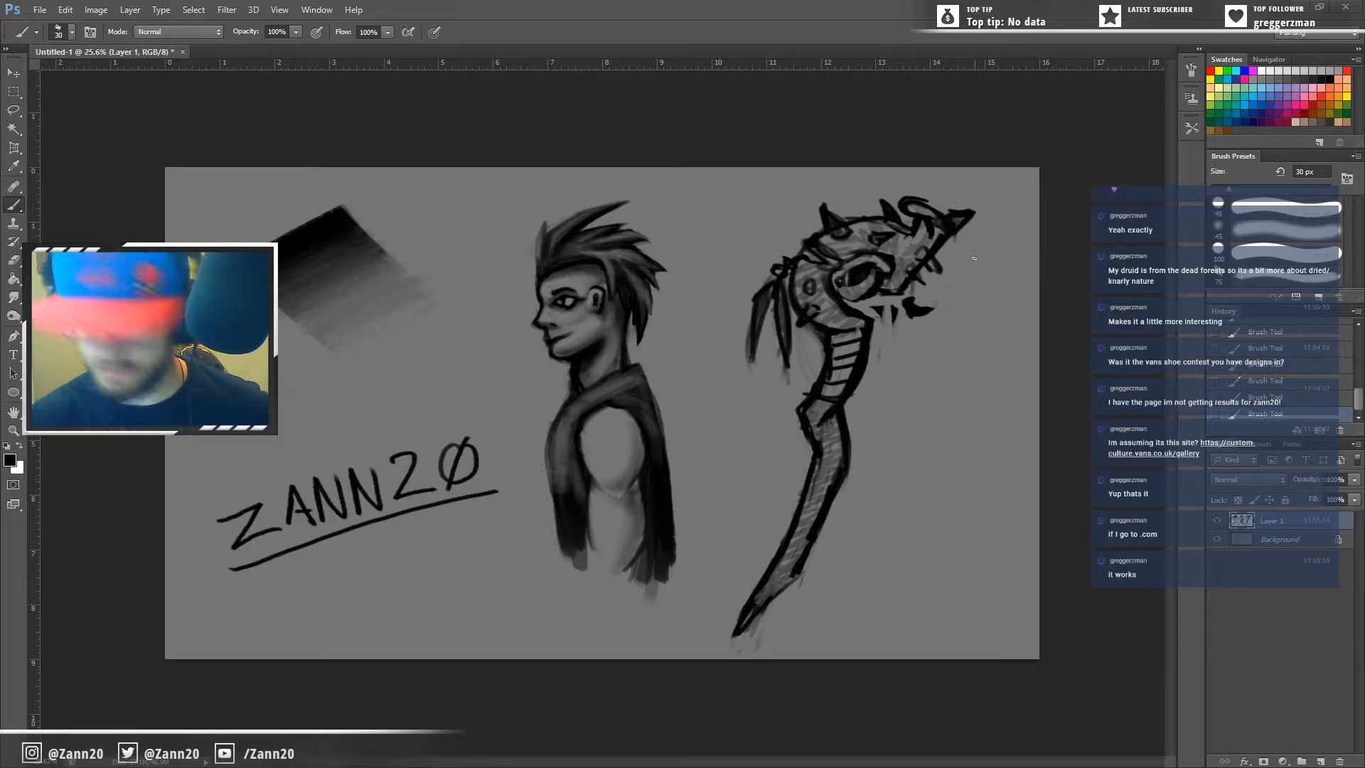
pyautogui.keyDown('alt'); pyautogui.click(955, 221); pyautogui.keyUp('alt')
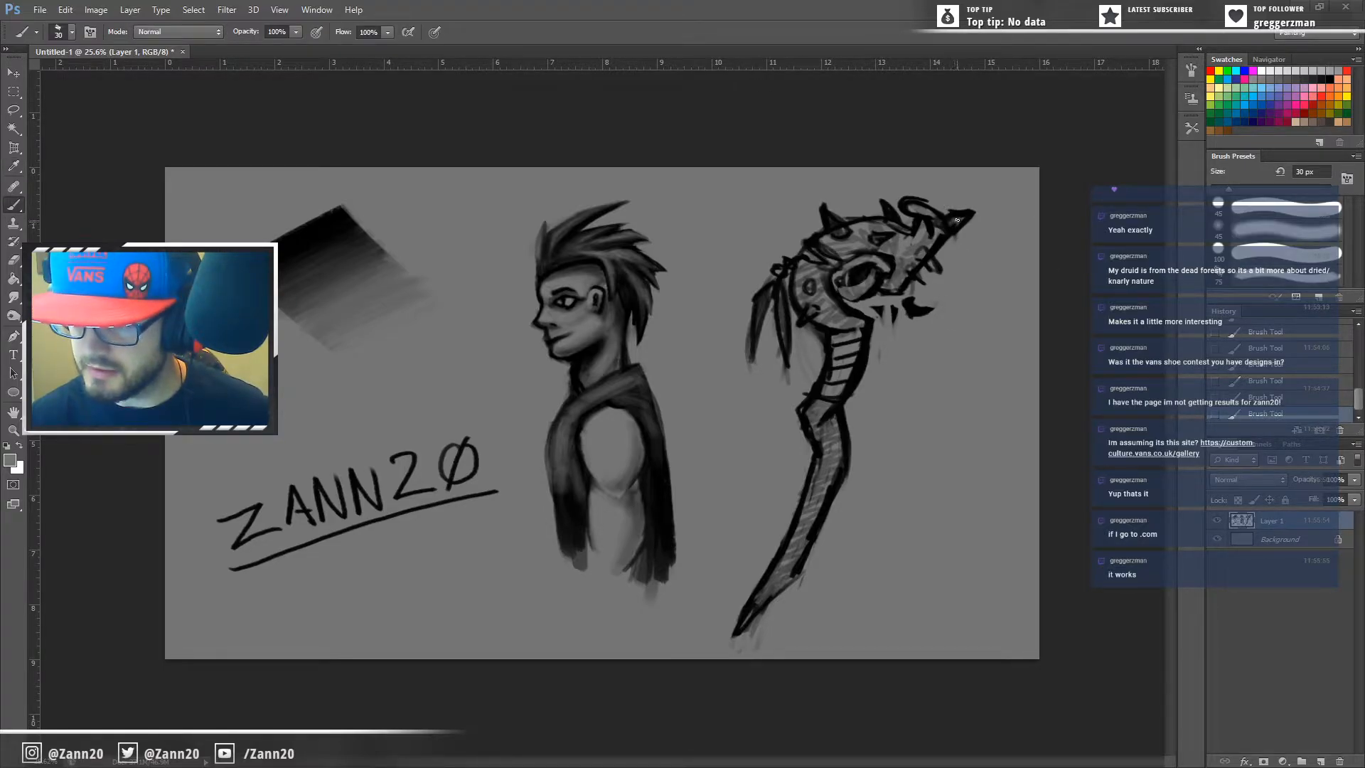
pyautogui.moveTo(954, 220); pyautogui.dragTo(953, 223)
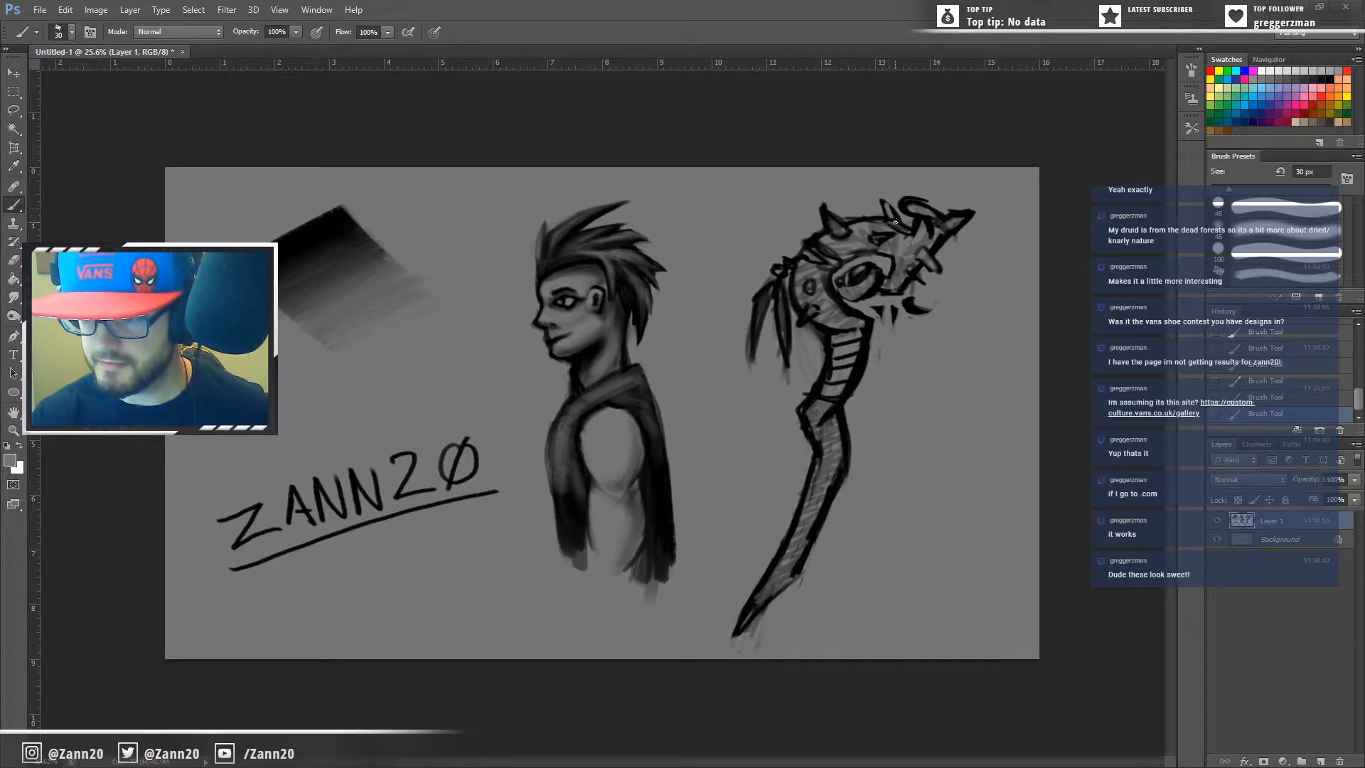
pyautogui.hotkey('ctrl', 'alt', 'z')
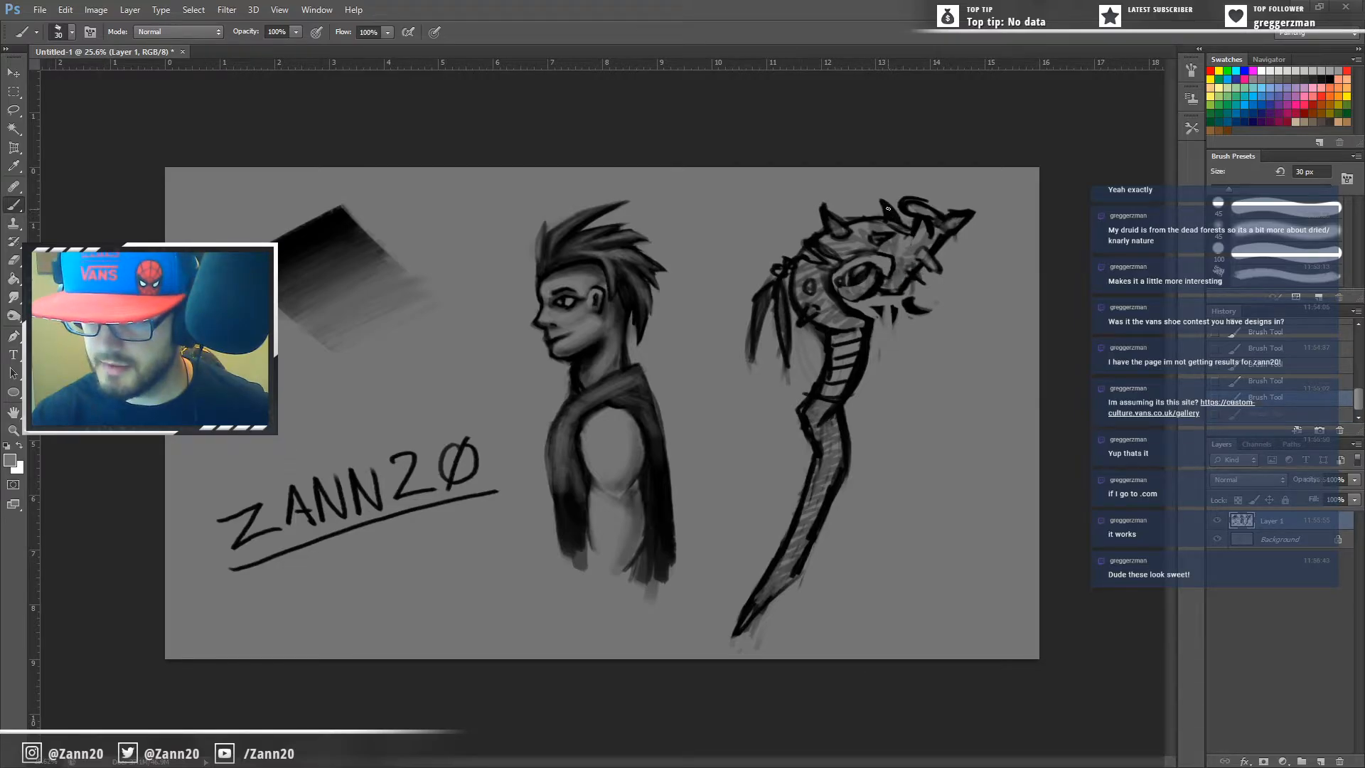
pyautogui.moveTo(893, 220); pyautogui.dragTo(894, 222)
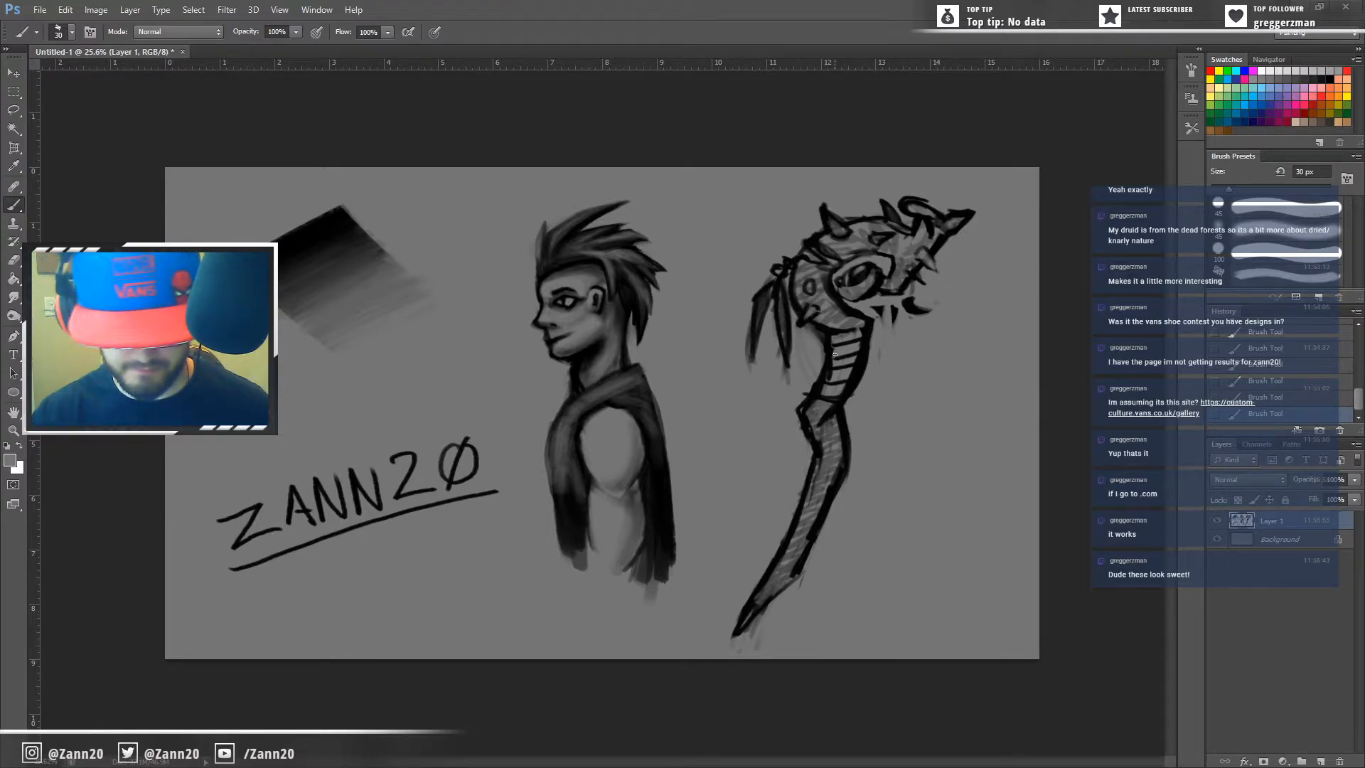
# Step: Sample black from the feathers and darken the bands across the staff's ribbed neck
pyautogui.keyDown('alt'); pyautogui.click(779, 288); pyautogui.keyUp('alt')
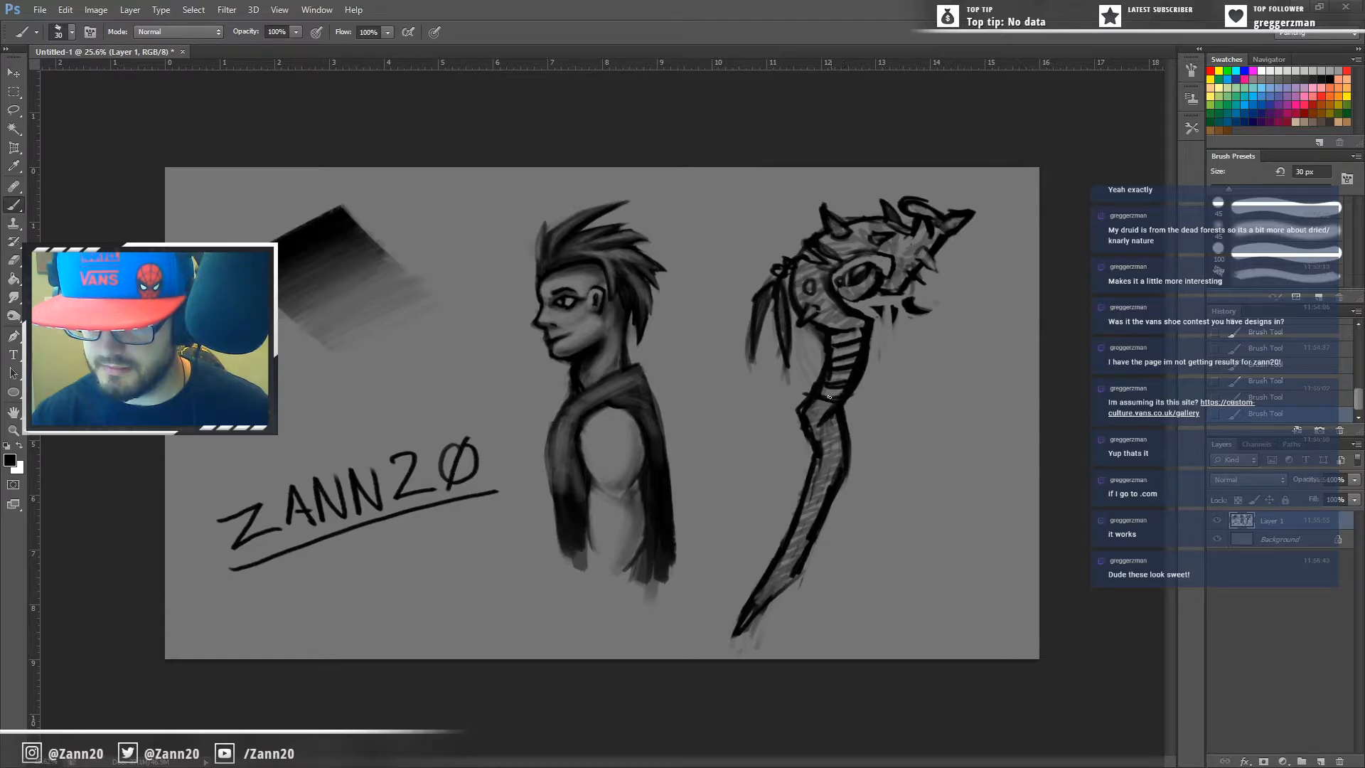
pyautogui.press('ctrl')
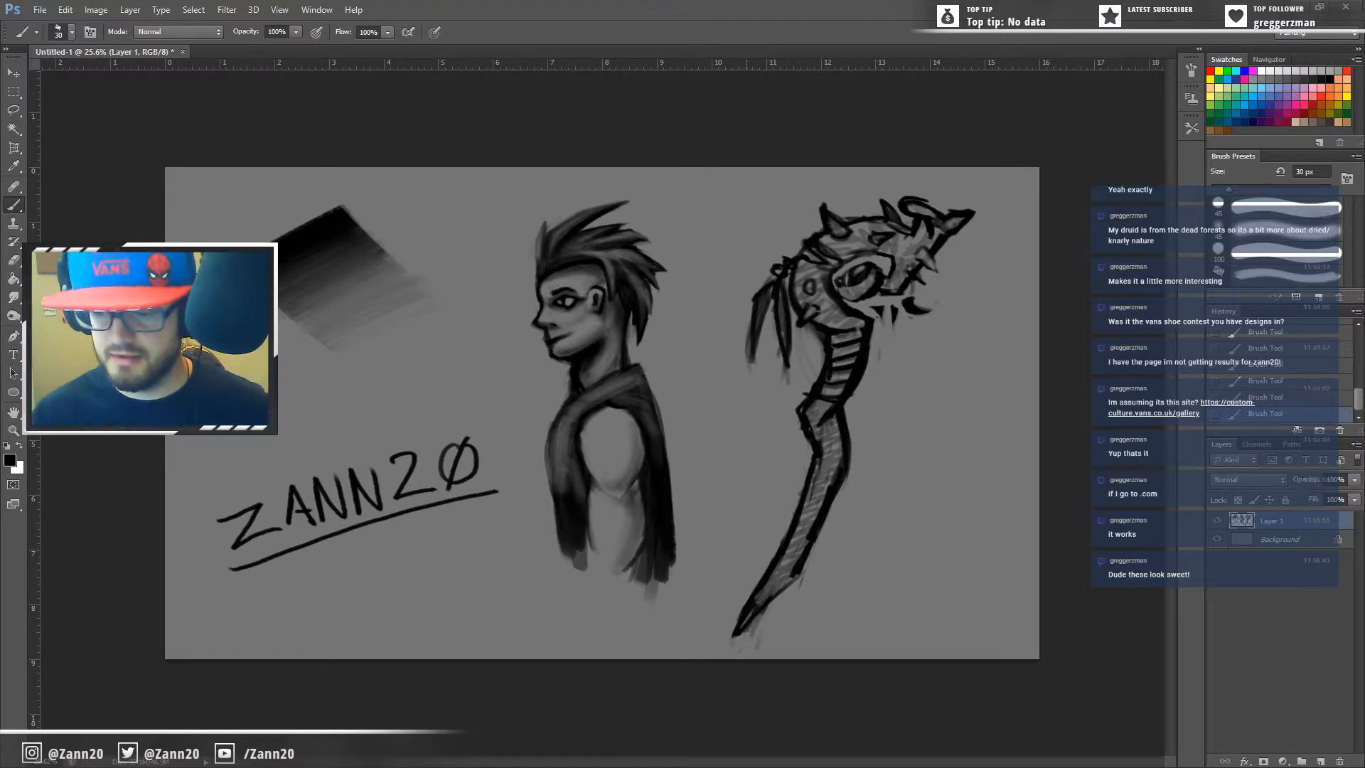
# Step: Erase the stray marks around the hanging feathers, redraw the feather tips in black, and clean the area below the jaw
pyautogui.moveTo(735, 333); pyautogui.dragTo(743, 413)
pyautogui.moveTo(731, 337); pyautogui.dragTo(751, 436)
pyautogui.moveTo(731, 311); pyautogui.dragTo(759, 438)
pyautogui.moveTo(760, 363); pyautogui.dragTo(778, 390)
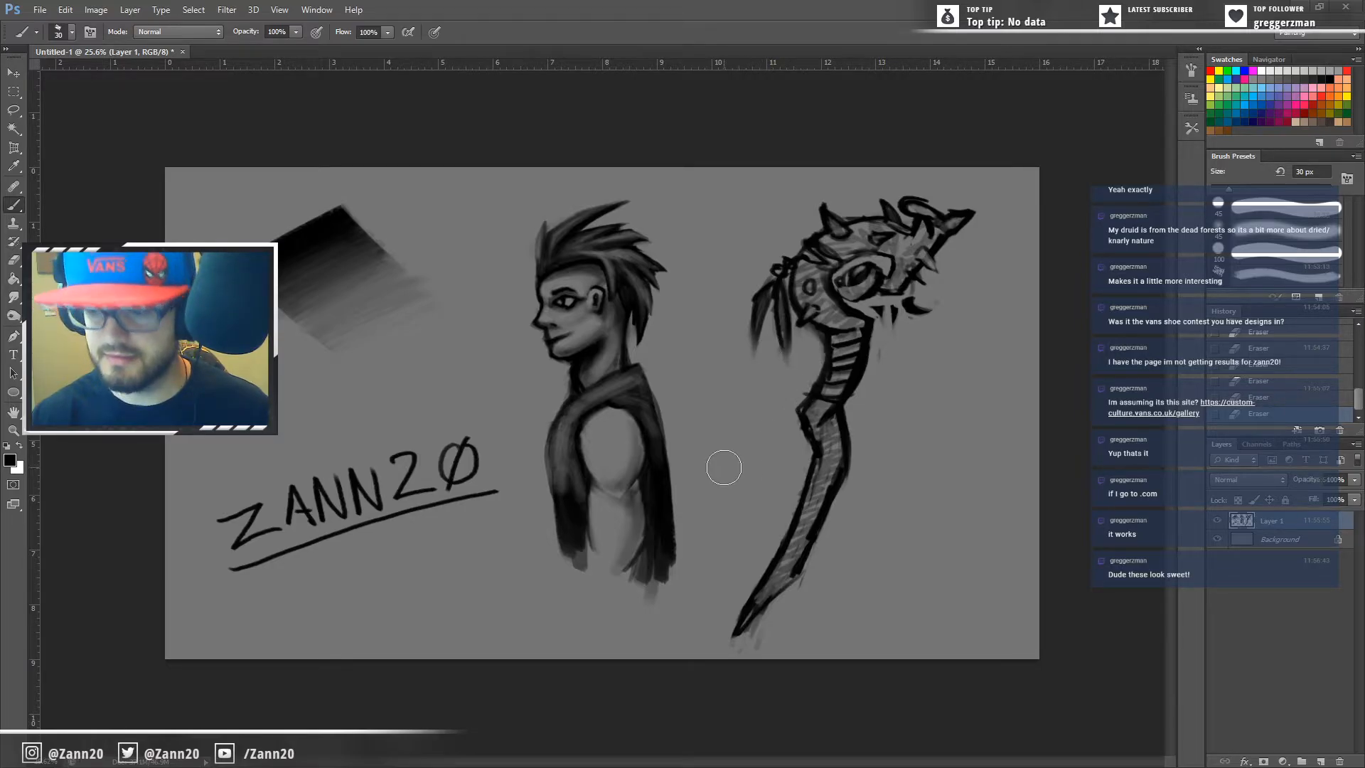
pyautogui.moveTo(779, 336)
pyautogui.mouseDown()
pyautogui.moveTo(789, 368)
pyautogui.moveTo(757, 365)
pyautogui.moveTo(761, 340)
pyautogui.mouseUp()
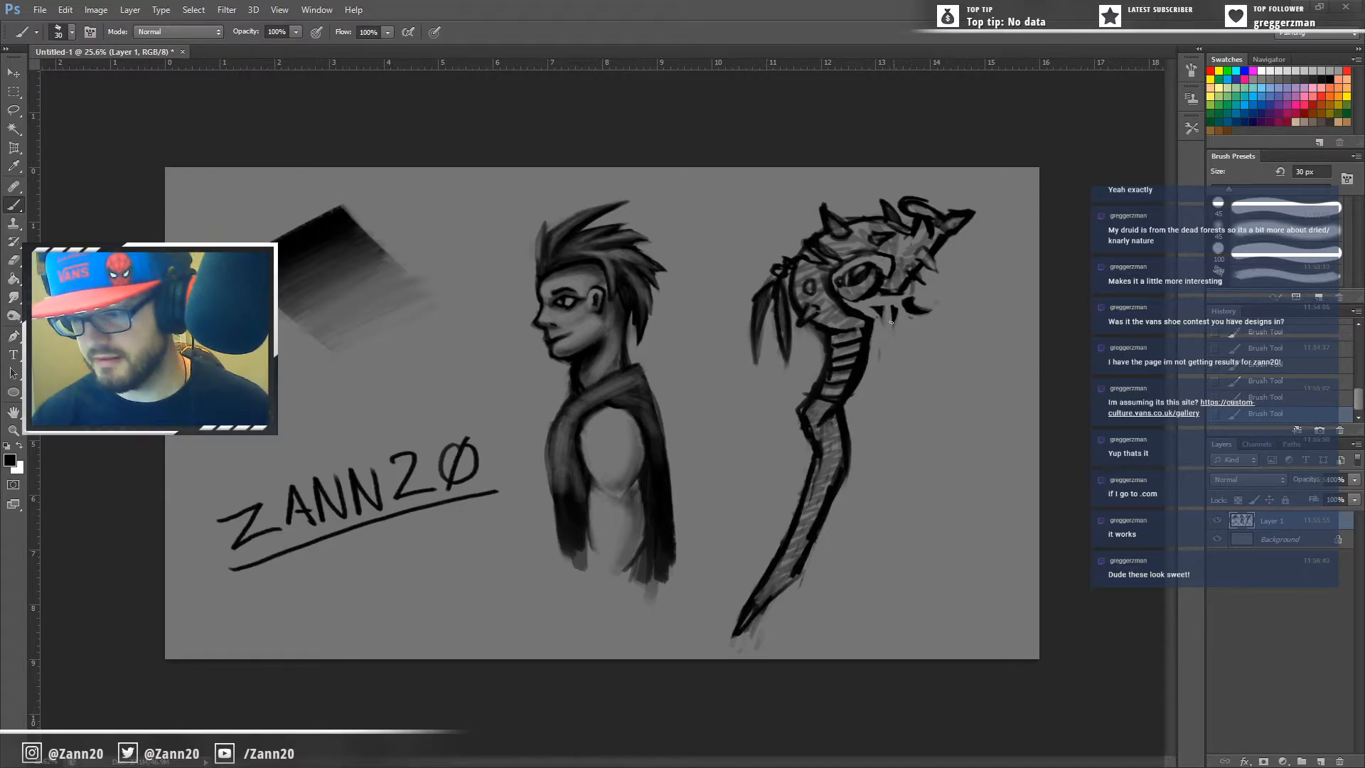
pyautogui.moveTo(945, 352); pyautogui.dragTo(952, 303)
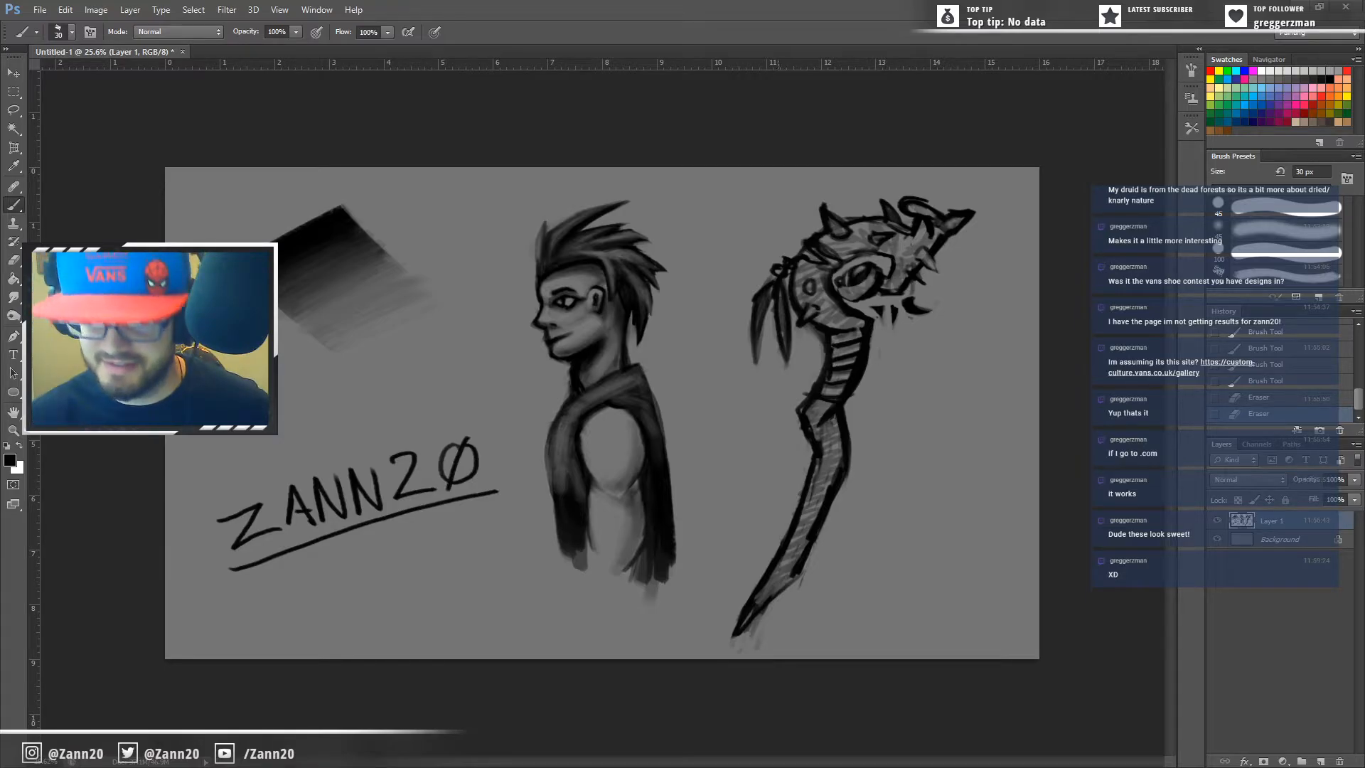
# Step: Sample a light grey and dab highlights onto the beads of the cord holding the feathers
pyautogui.keyDown('alt'); pyautogui.click(777, 270); pyautogui.keyUp('alt')
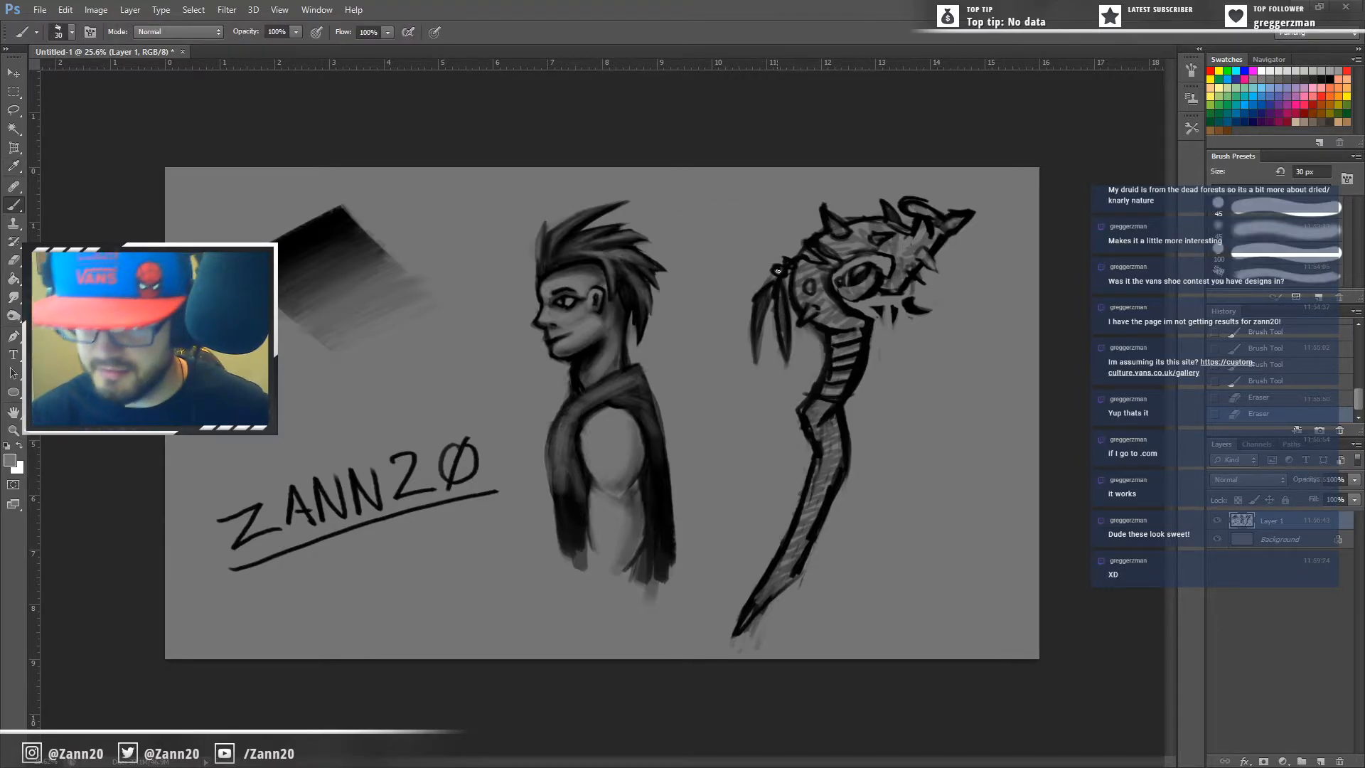
pyautogui.click(778, 271)
pyautogui.click(788, 262)
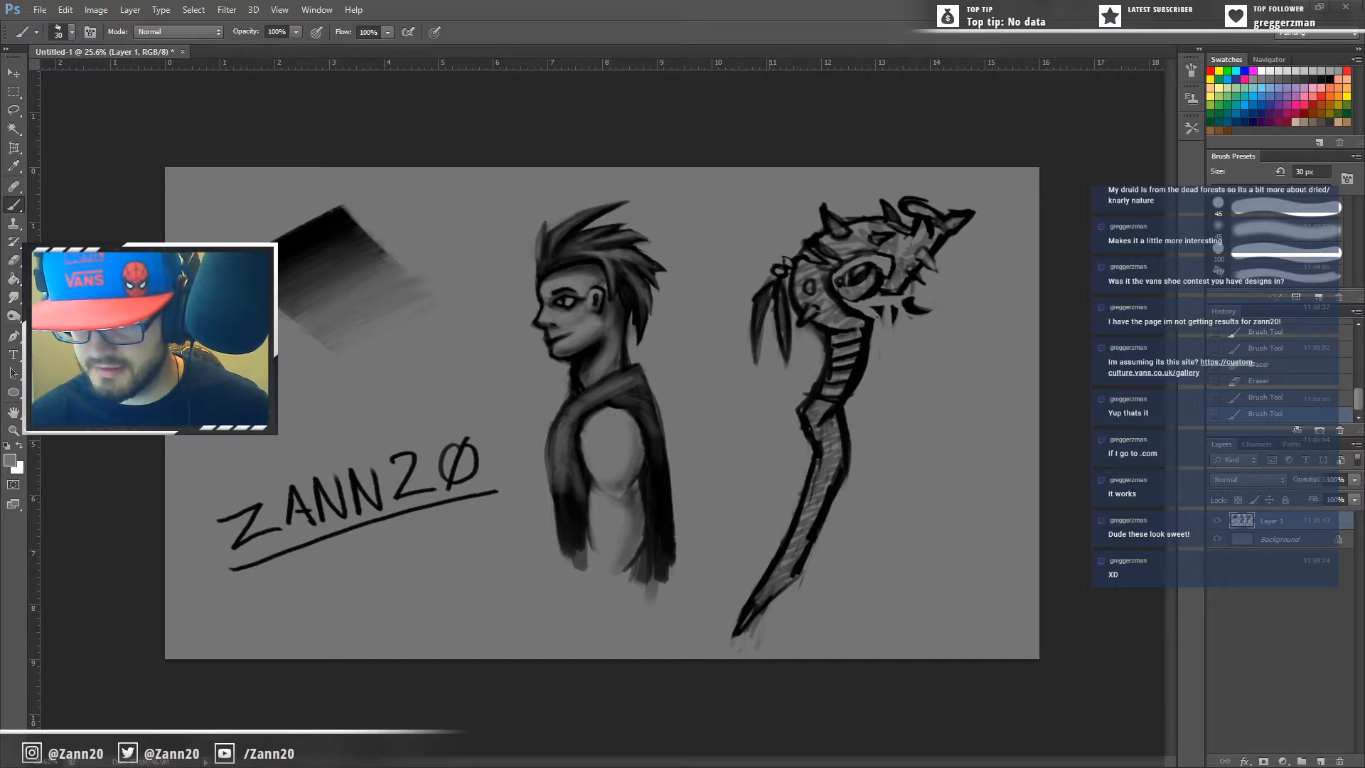
# Step: Sample black from the lower jaw and reinforce the dark line around the creature's eye
pyautogui.press('i')
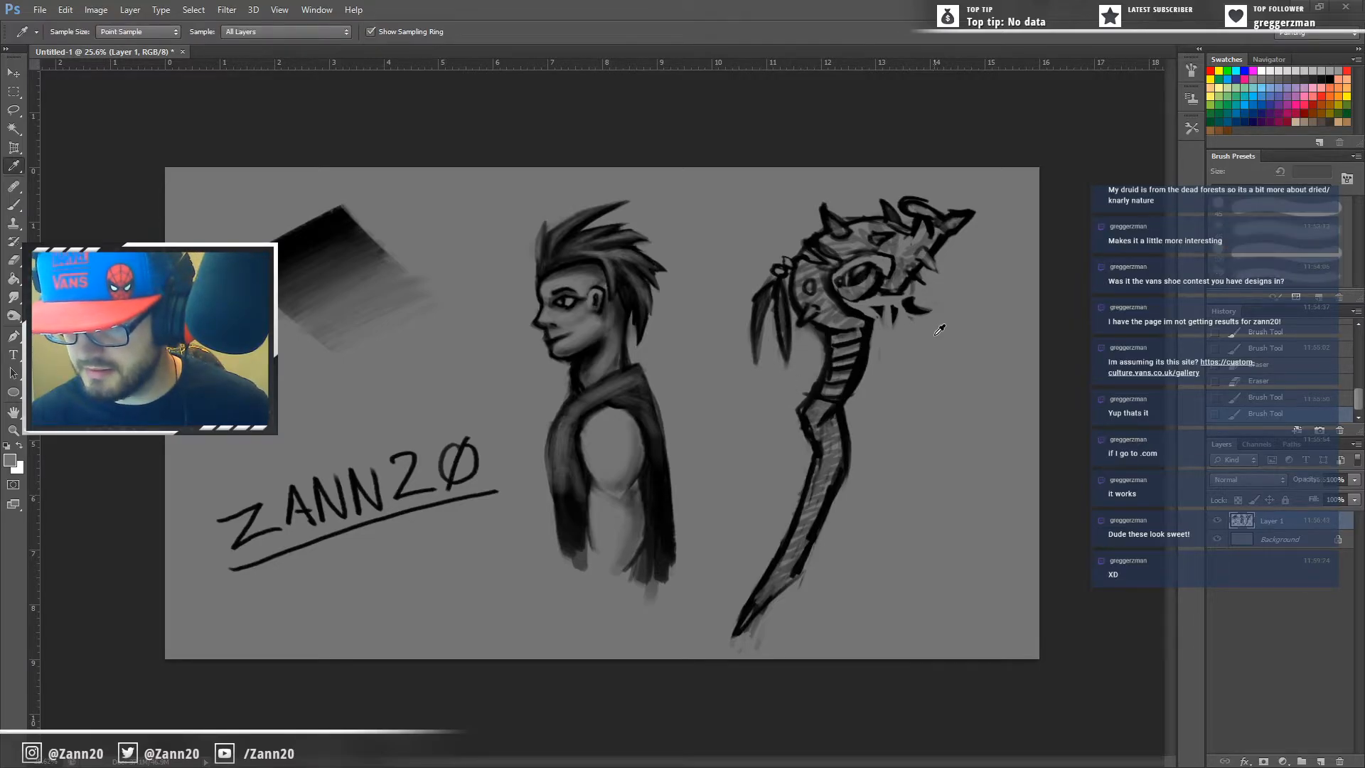
pyautogui.click(911, 310)
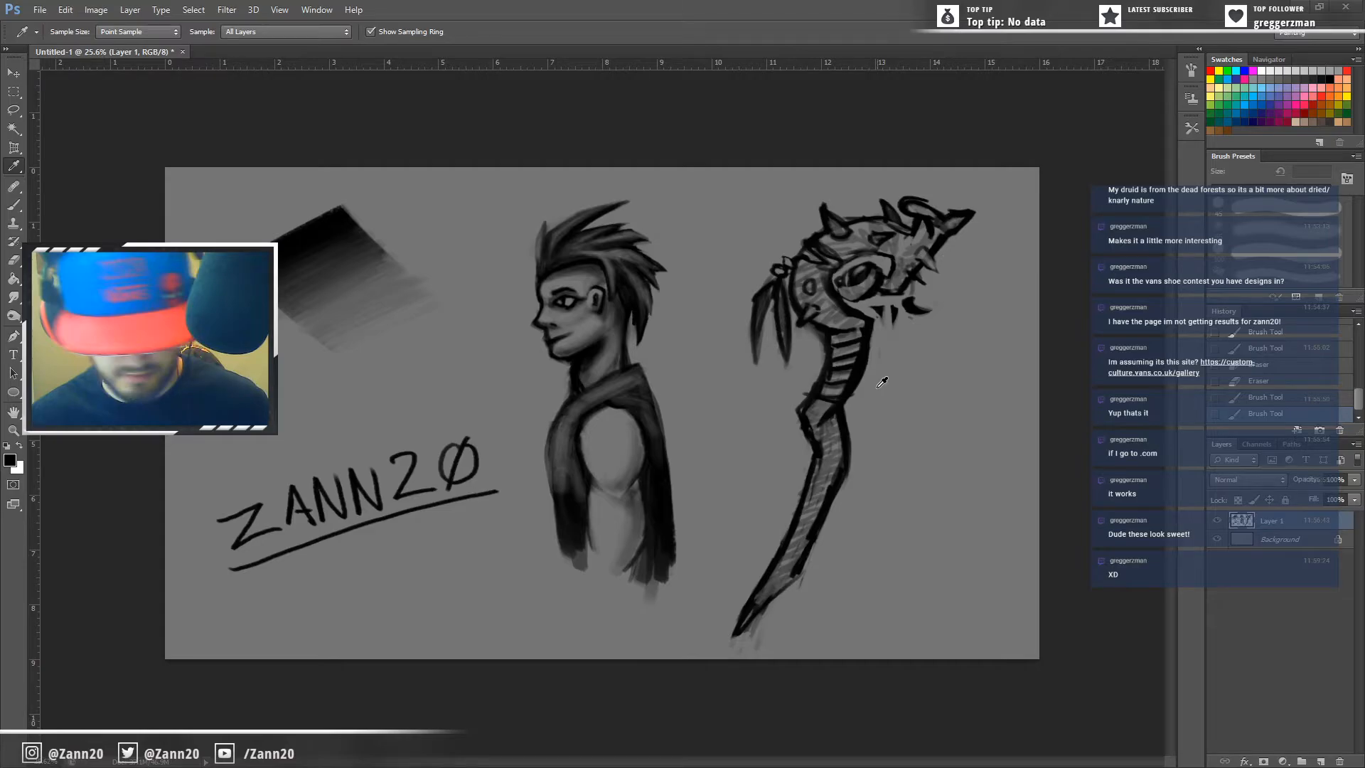
pyautogui.press('b')
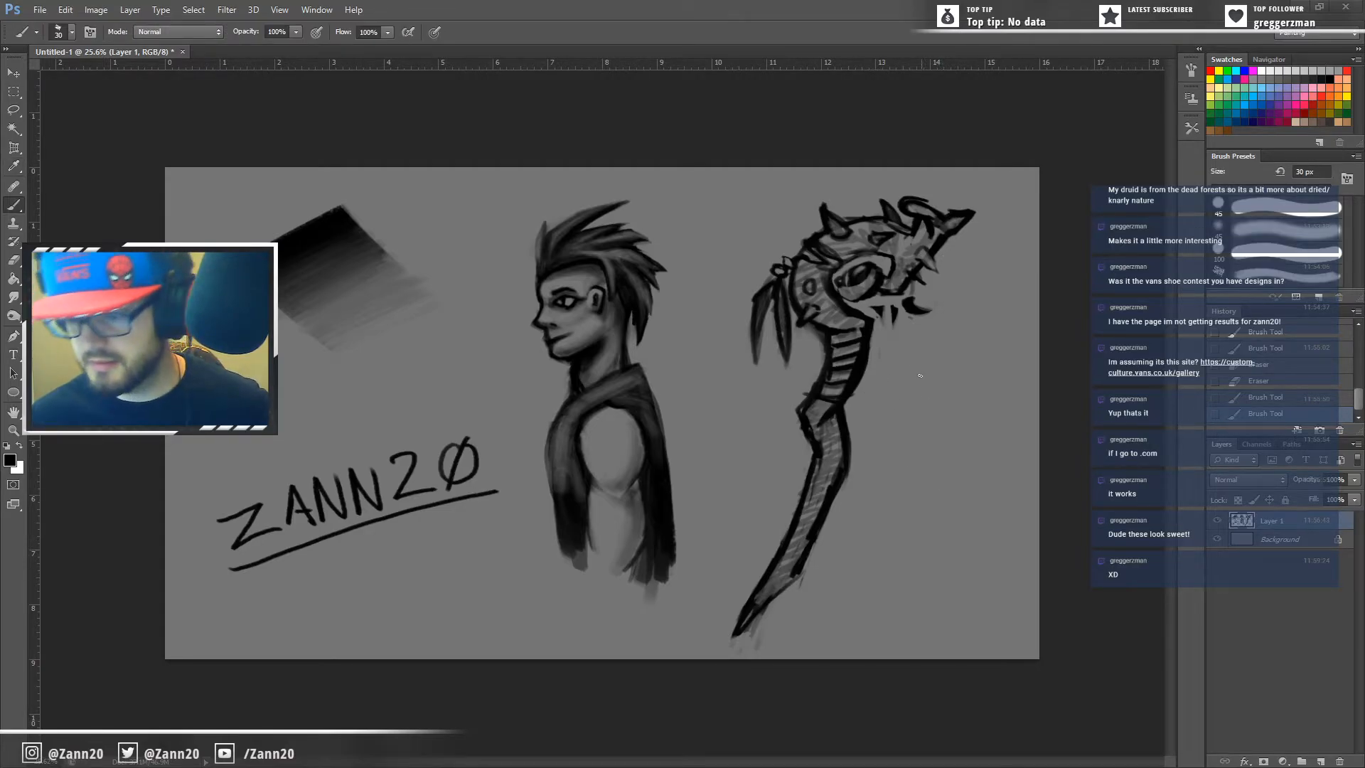
pyautogui.moveTo(877, 252); pyautogui.dragTo(841, 271)
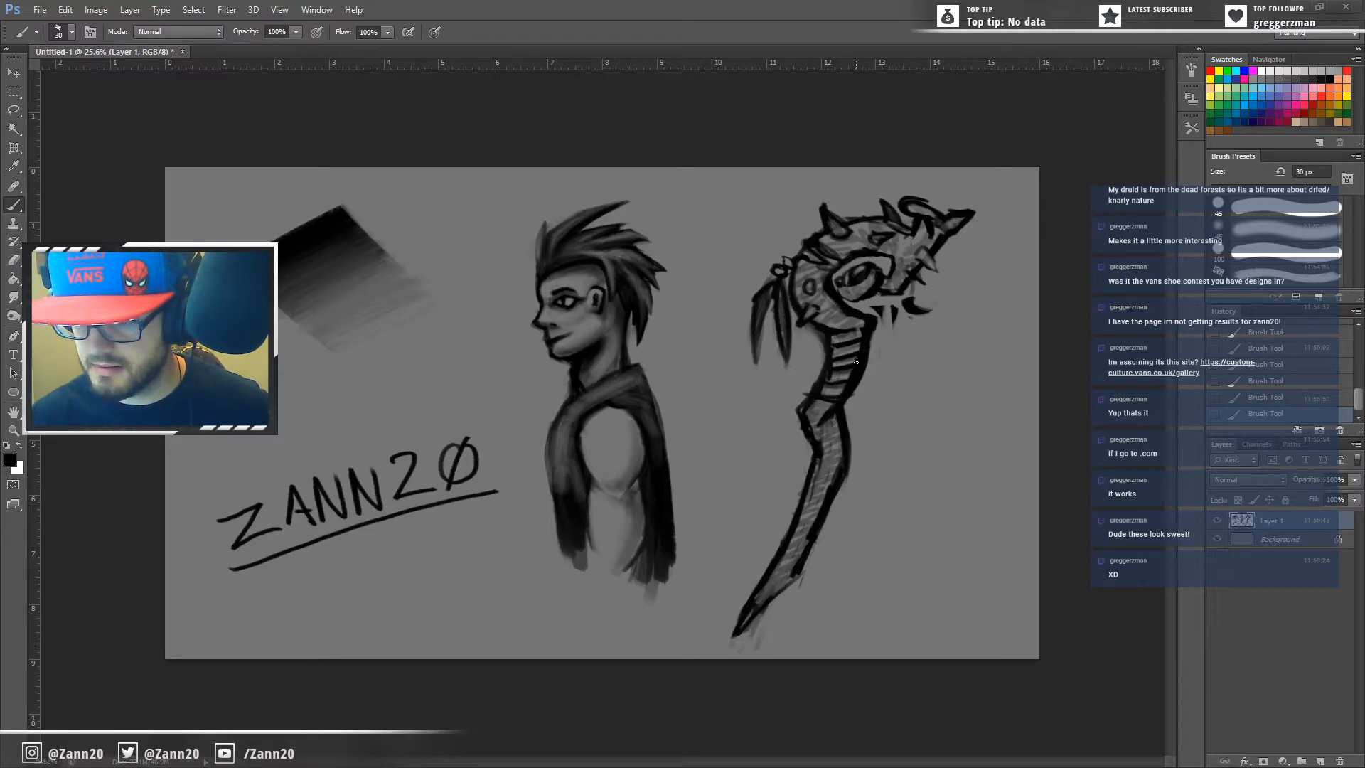
# Step: Sample the background grey and carve notches into the front outline of the ribbed neck, comparing the last strokes through undo and redo
pyautogui.keyDown('alt'); pyautogui.click(907, 354); pyautogui.keyUp('alt')
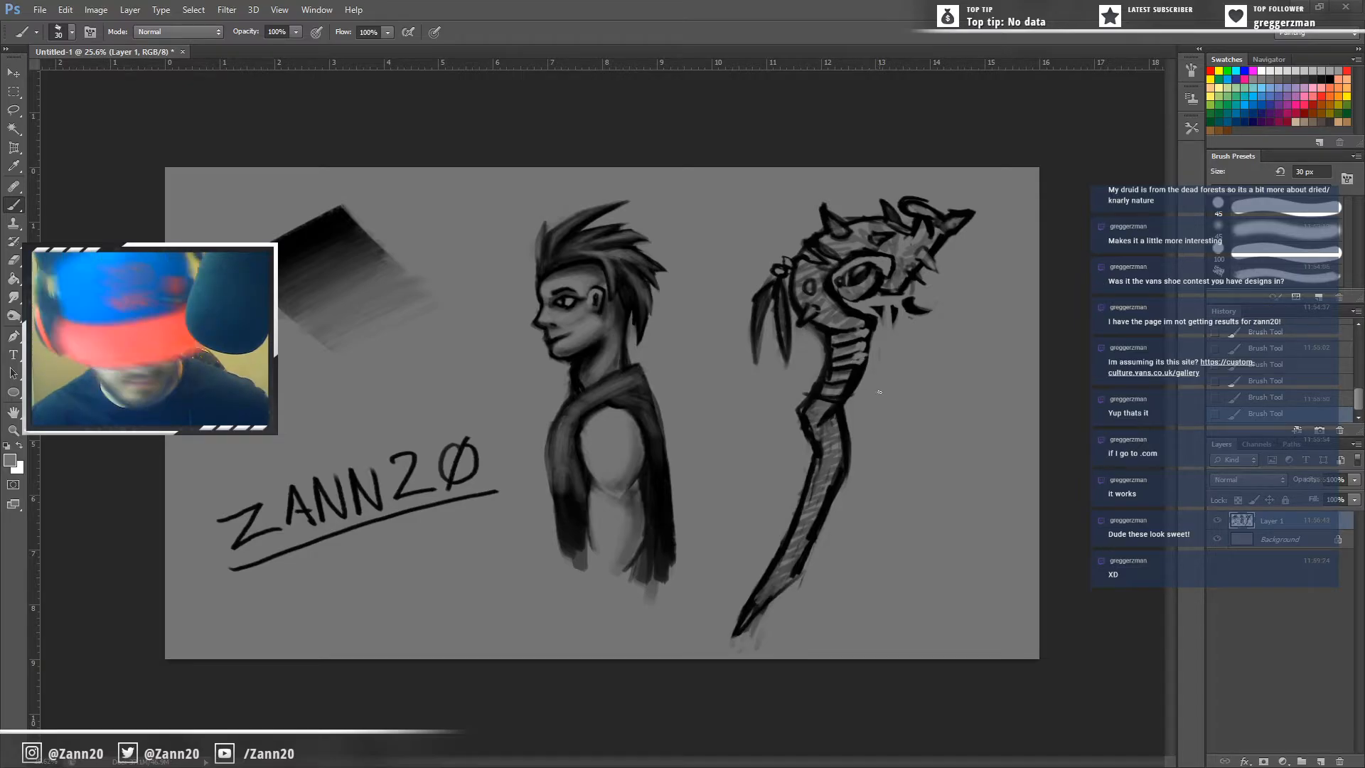
pyautogui.hotkey('ctrl', 'alt', 'z')
pyautogui.hotkey('ctrl', 'alt', 'z')
pyautogui.hotkey('ctrl', 'shift', 'z')
pyautogui.hotkey('ctrl', 'shift', 'z')
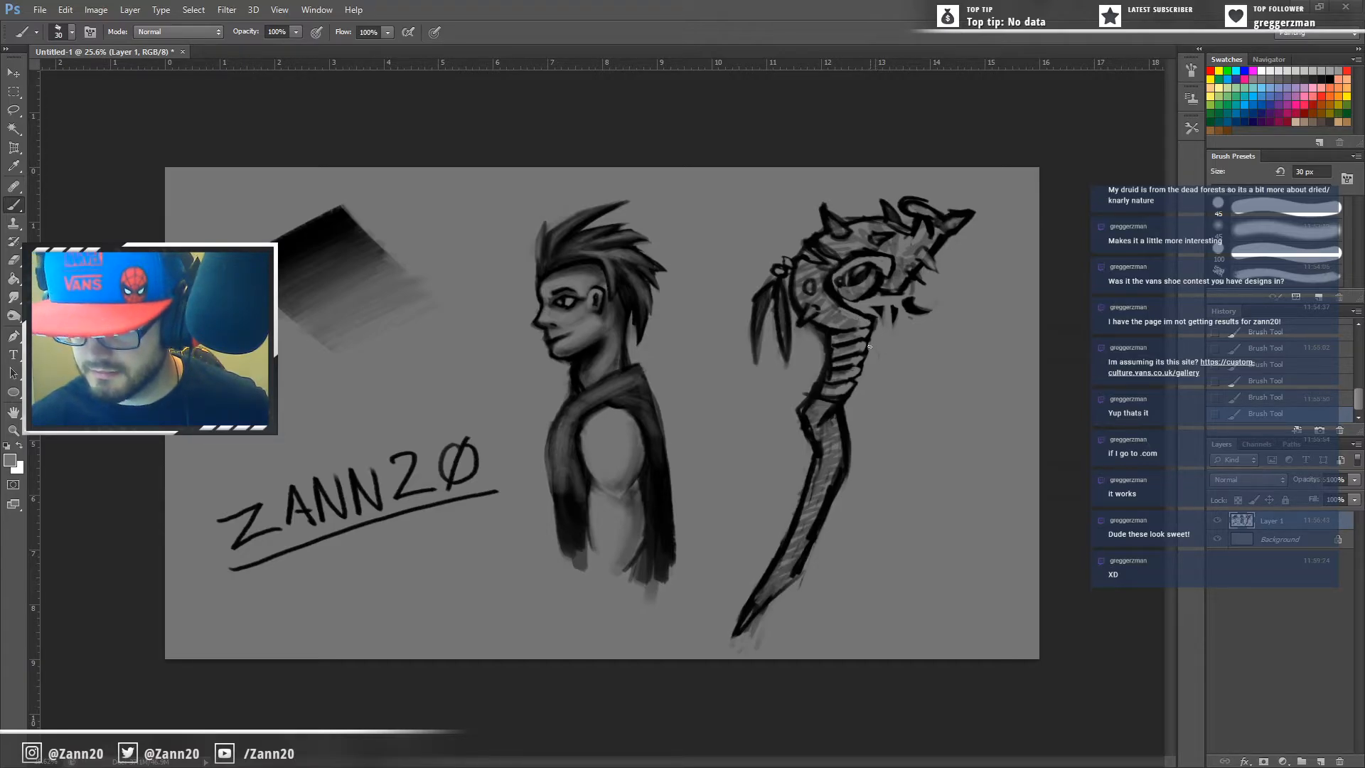
# Step: Sample black from the neck and redraw the ridges between its ribs down to the shaft joint
pyautogui.keyDown('alt'); pyautogui.click(843, 354); pyautogui.keyUp('alt')
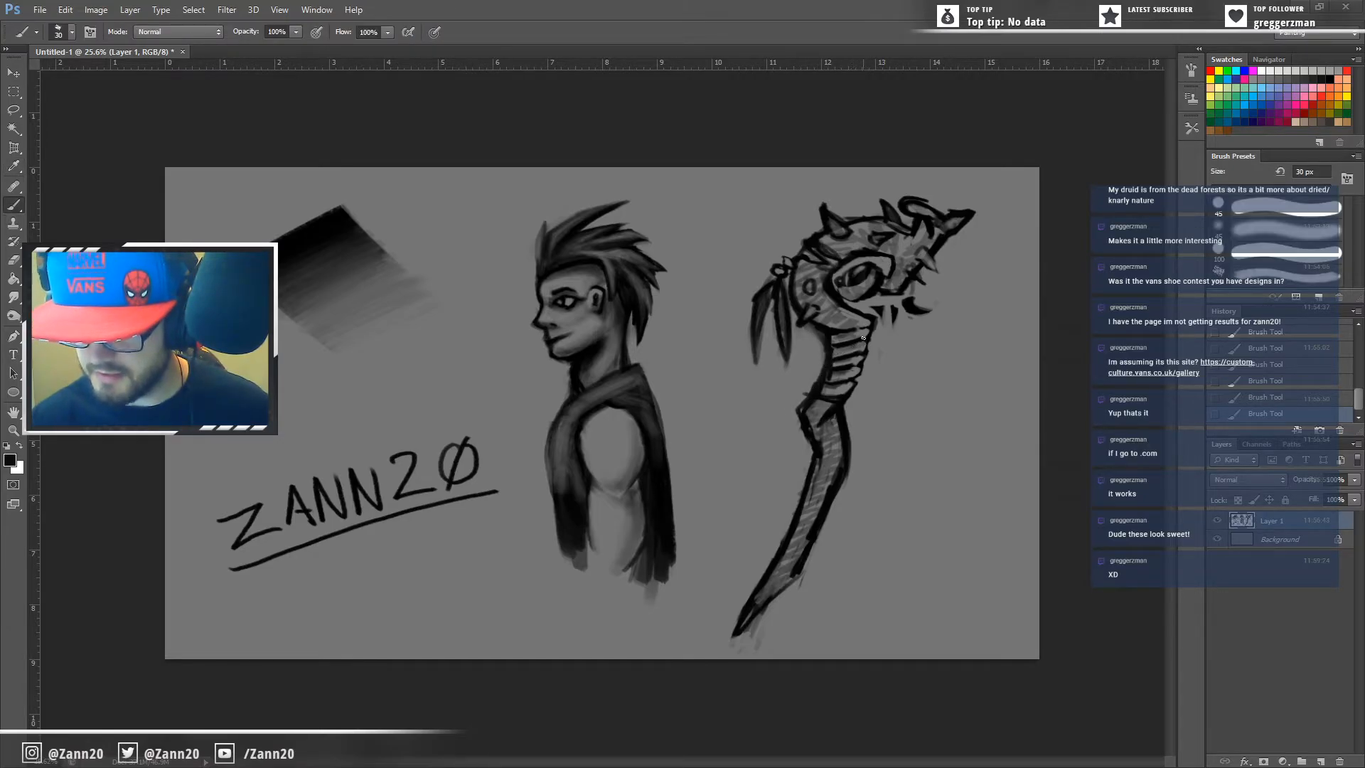
pyautogui.moveTo(853, 336); pyautogui.dragTo(855, 338)
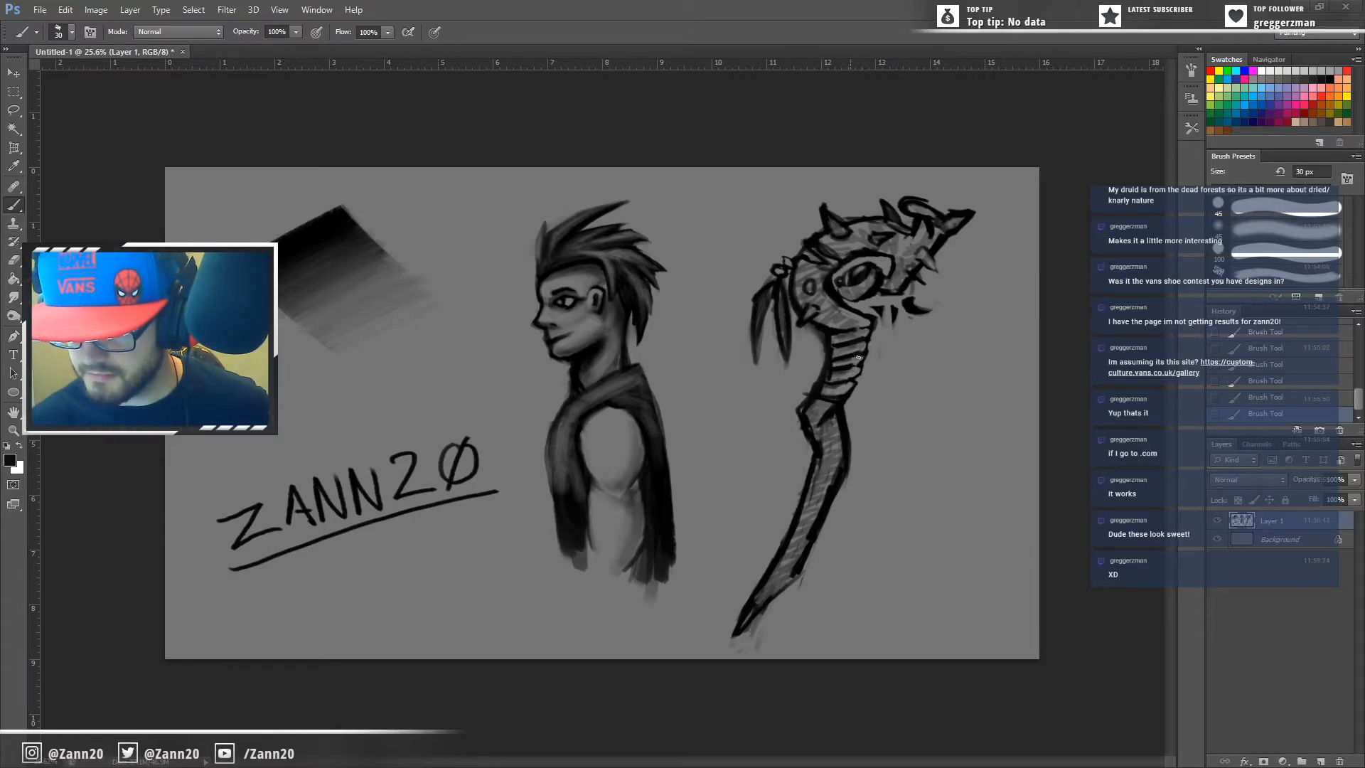
pyautogui.moveTo(846, 384); pyautogui.dragTo(825, 391)
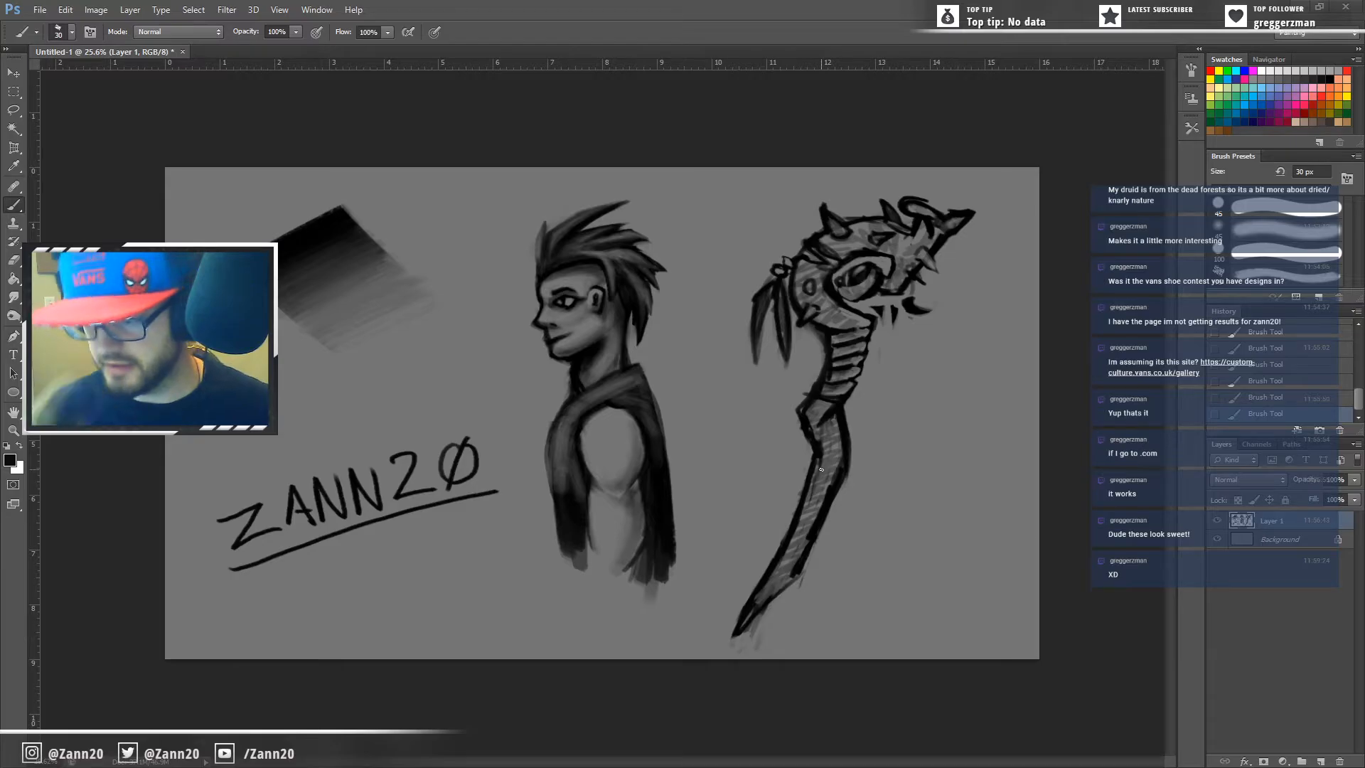
pyautogui.press('ctrl')
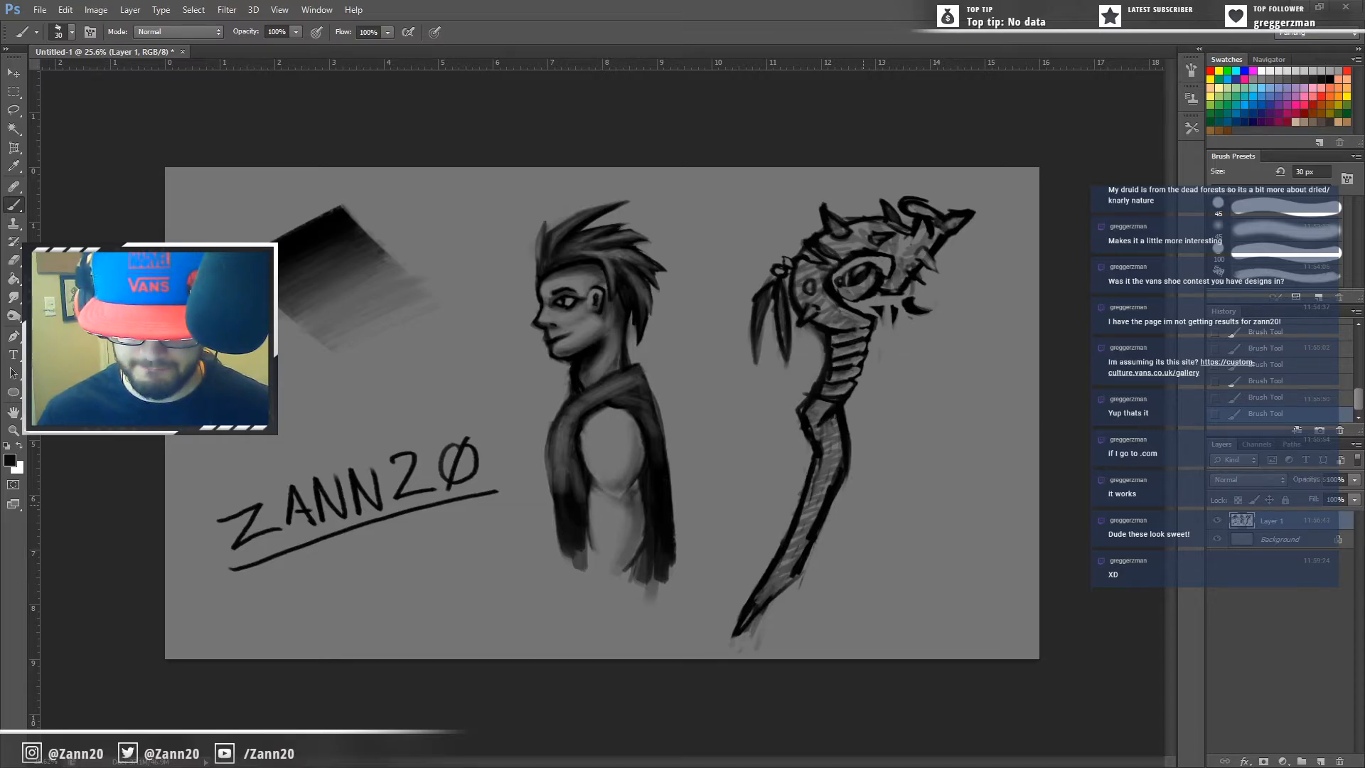
# Step: Switch to white and highlight the creature's brow, lower jaw and teeth, undoing the extra white stroke inside the eye
pyautogui.press('x')
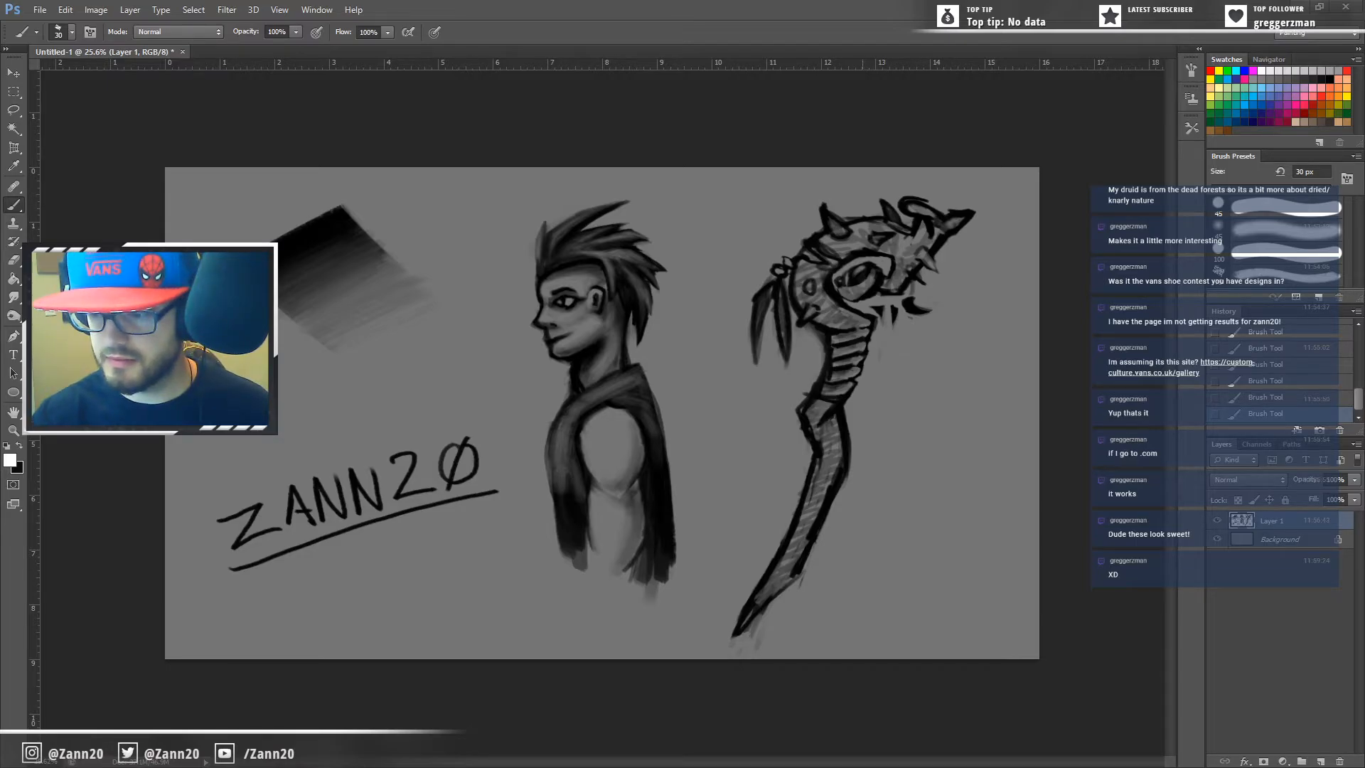
pyautogui.moveTo(865, 260)
pyautogui.mouseDown()
pyautogui.moveTo(886, 265)
pyautogui.moveTo(838, 275)
pyautogui.moveTo(857, 304)
pyautogui.moveTo(902, 300)
pyautogui.mouseUp()
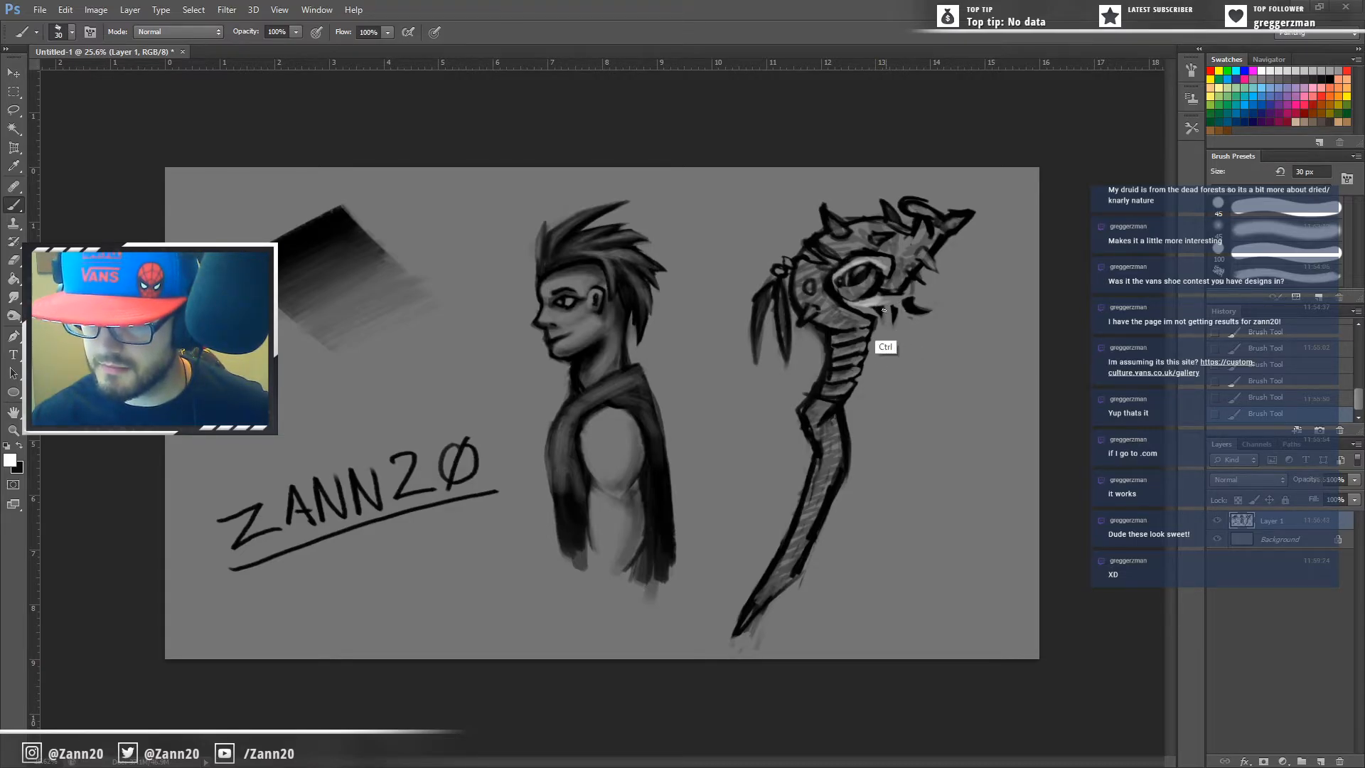
pyautogui.moveTo(884, 306)
pyautogui.mouseDown()
pyautogui.moveTo(886, 322)
pyautogui.moveTo(873, 313)
pyautogui.moveTo(891, 327)
pyautogui.moveTo(935, 311)
pyautogui.moveTo(918, 299)
pyautogui.moveTo(939, 306)
pyautogui.mouseUp()
pyautogui.hotkey('ctrl', 'z')
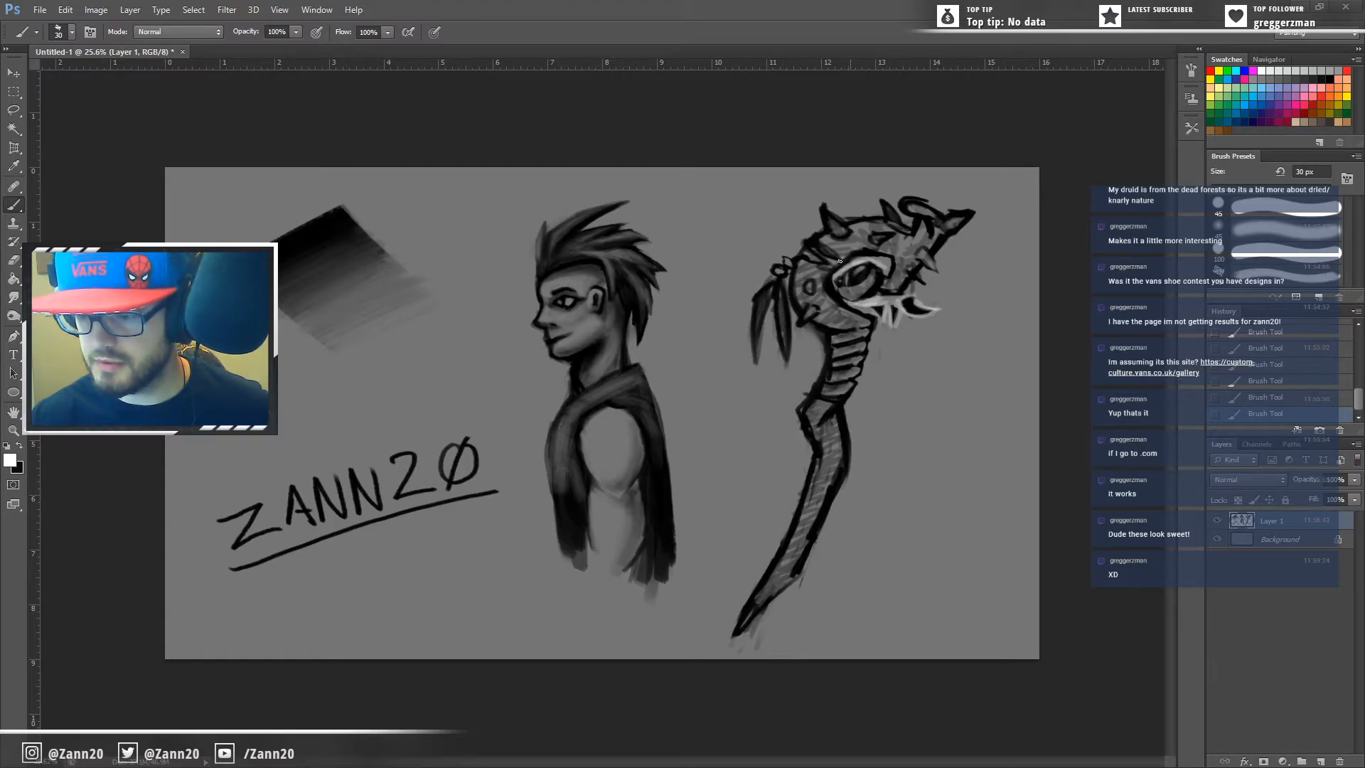
pyautogui.moveTo(849, 246); pyautogui.dragTo(894, 253)
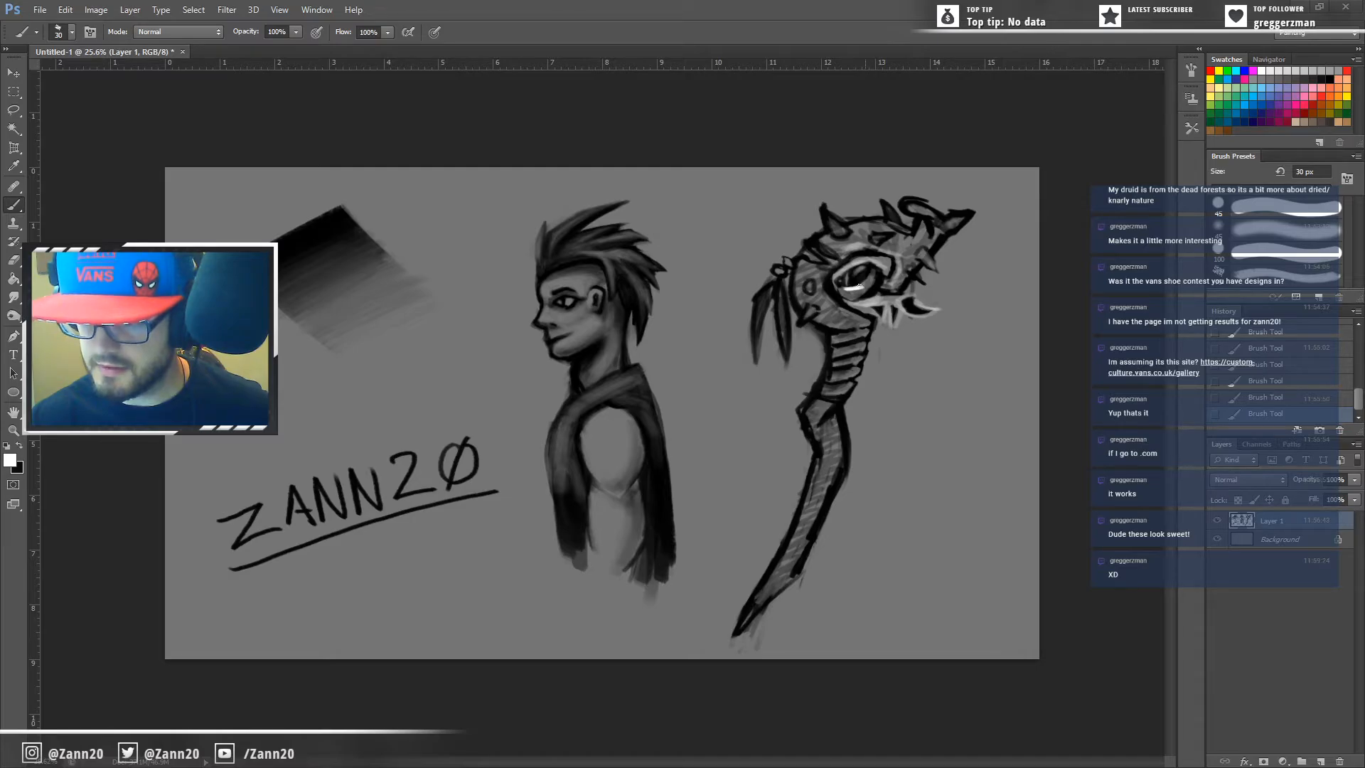
pyautogui.hotkey('ctrl', 'alt', 'z')
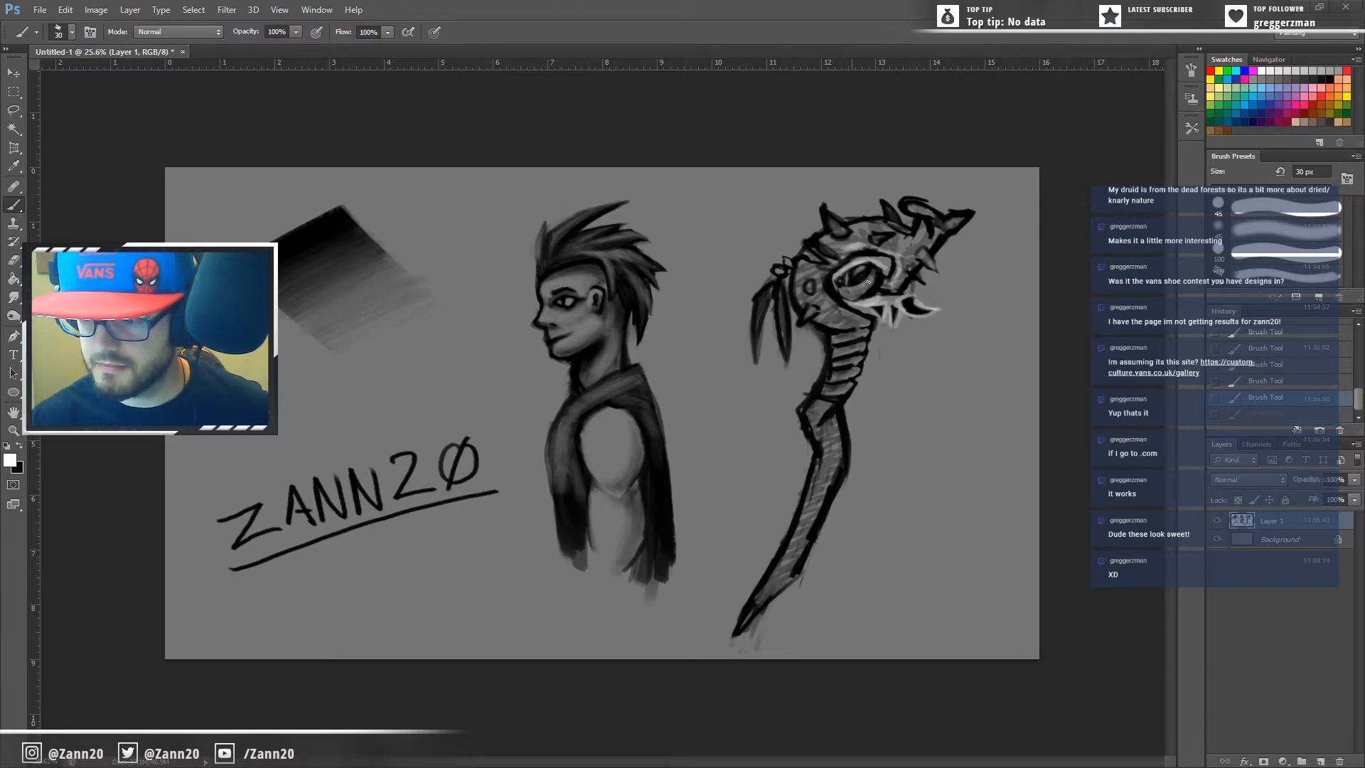
# Step: Add a white highlight along the curved rim below and behind the creature's eye, comparing the stroke through undo and redo
pyautogui.hotkey('ctrl', 'z')
pyautogui.hotkey('ctrl', 'z')
pyautogui.hotkey('ctrl', 'z')
pyautogui.moveTo(842, 290)
pyautogui.mouseDown()
pyautogui.moveTo(874, 274)
pyautogui.moveTo(822, 282)
pyautogui.moveTo(829, 303)
pyautogui.moveTo(823, 276)
pyautogui.moveTo(838, 311)
pyautogui.moveTo(821, 274)
pyautogui.moveTo(844, 304)
pyautogui.moveTo(828, 300)
pyautogui.moveTo(859, 316)
pyautogui.moveTo(821, 279)
pyautogui.mouseUp()
pyautogui.hotkey('ctrl', 'alt', 'z')
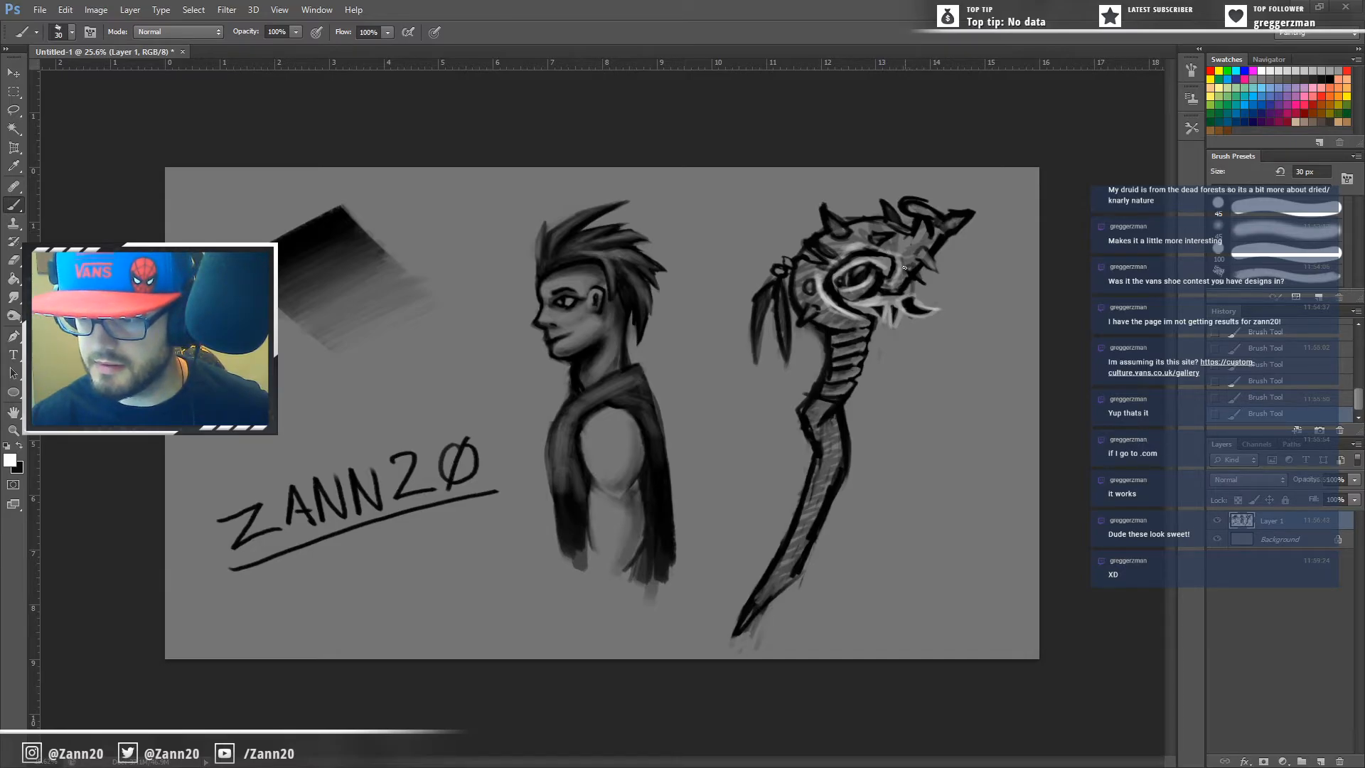
pyautogui.hotkey('ctrl', 'z')
pyautogui.hotkey('ctrl', 'z')
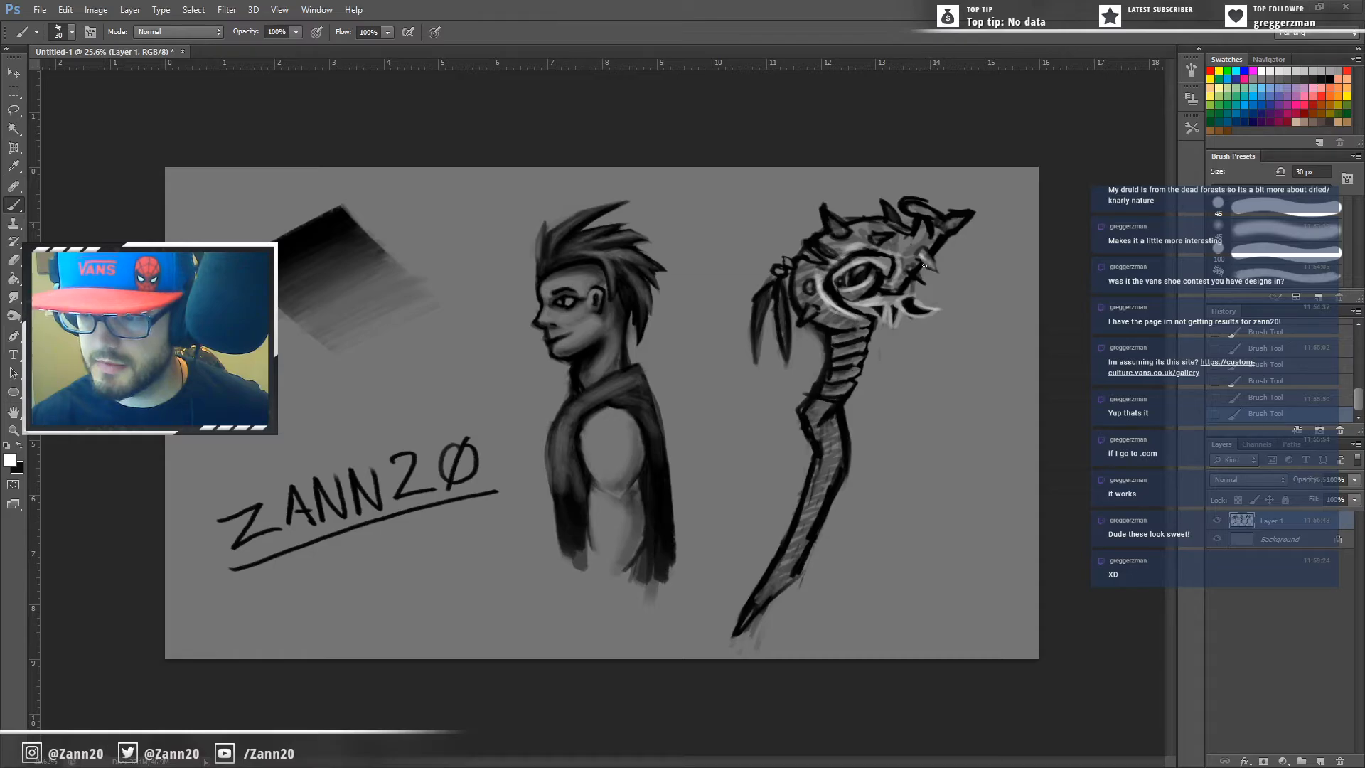
# Step: Paint a short bright white highlight on the brow above the creature's eye, reworking the stroke through undo
pyautogui.moveTo(873, 238); pyautogui.dragTo(882, 240)
pyautogui.hotkey('ctrl', 'z')
pyautogui.hotkey('ctrl', 'z')
pyautogui.hotkey('ctrl', 'alt', 'z')
pyautogui.hotkey('ctrl', 'alt', 'z')
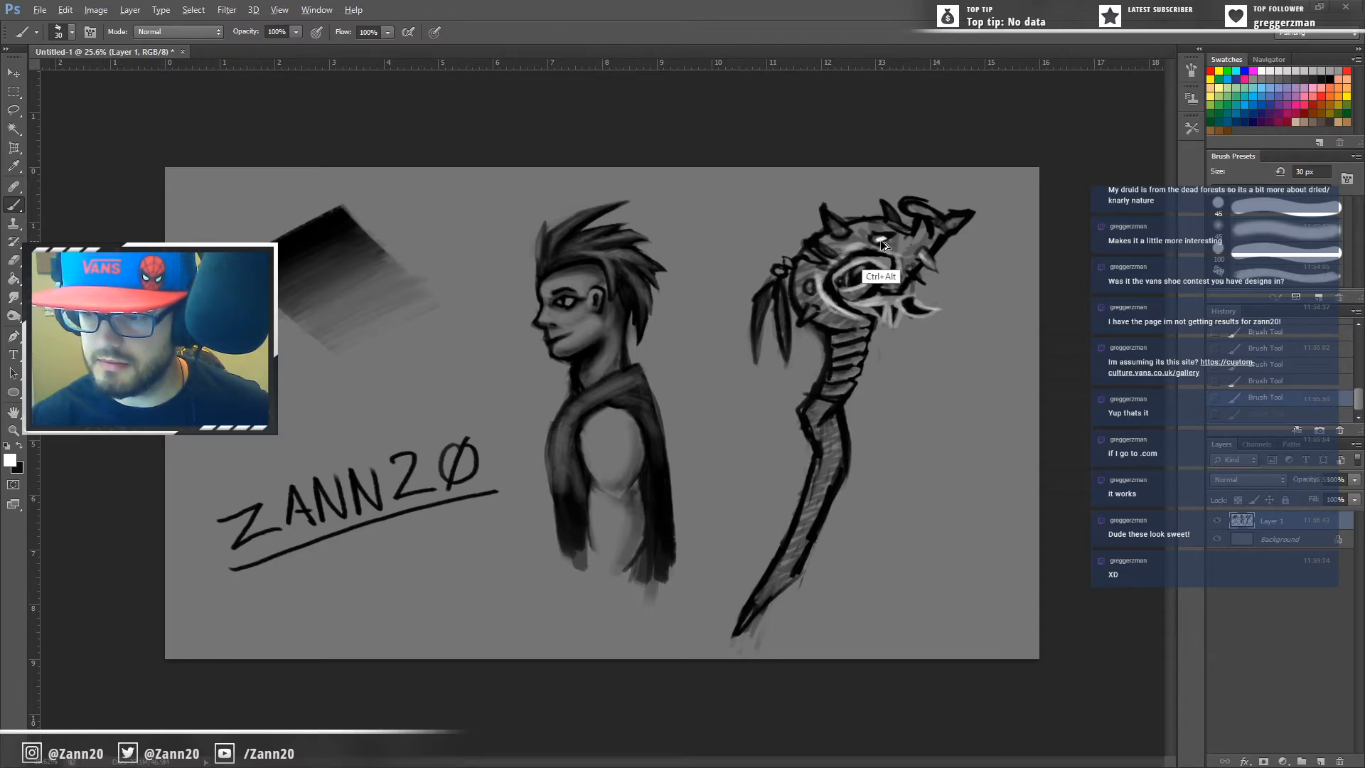
pyautogui.moveTo(874, 242); pyautogui.dragTo(893, 238)
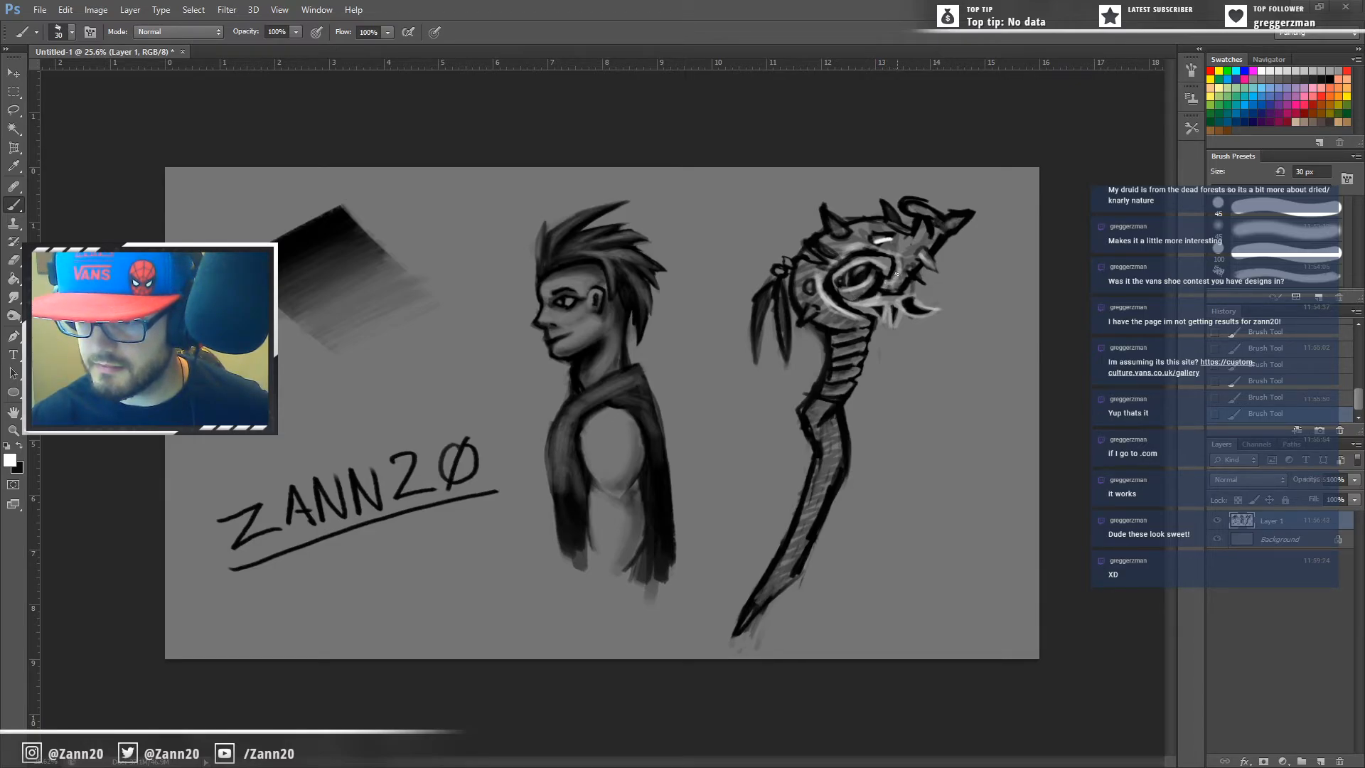
# Step: Try a small white highlight at the lower back of the creature's head, comparing the recent strokes through undo and redo
pyautogui.hotkey('ctrl', 'z')
pyautogui.hotkey('ctrl', 'z')
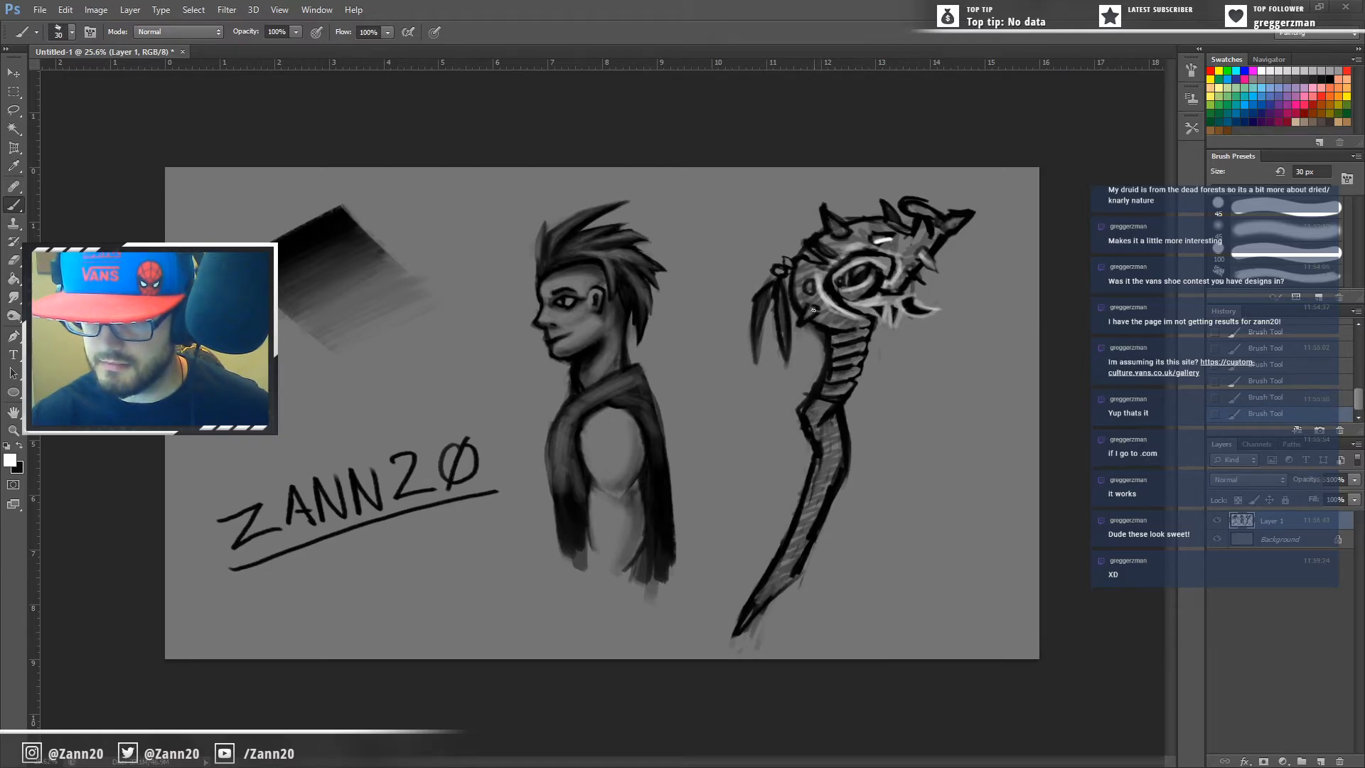
pyautogui.hotkey('ctrl', 'alt', 'z')
pyautogui.hotkey('ctrl', 'alt', 'z')
pyautogui.moveTo(813, 315); pyautogui.dragTo(808, 316)
pyautogui.hotkey('ctrl', 'z')
pyautogui.hotkey('ctrl', 'alt', 'z')
pyautogui.hotkey('ctrl', 'shift', 'z')
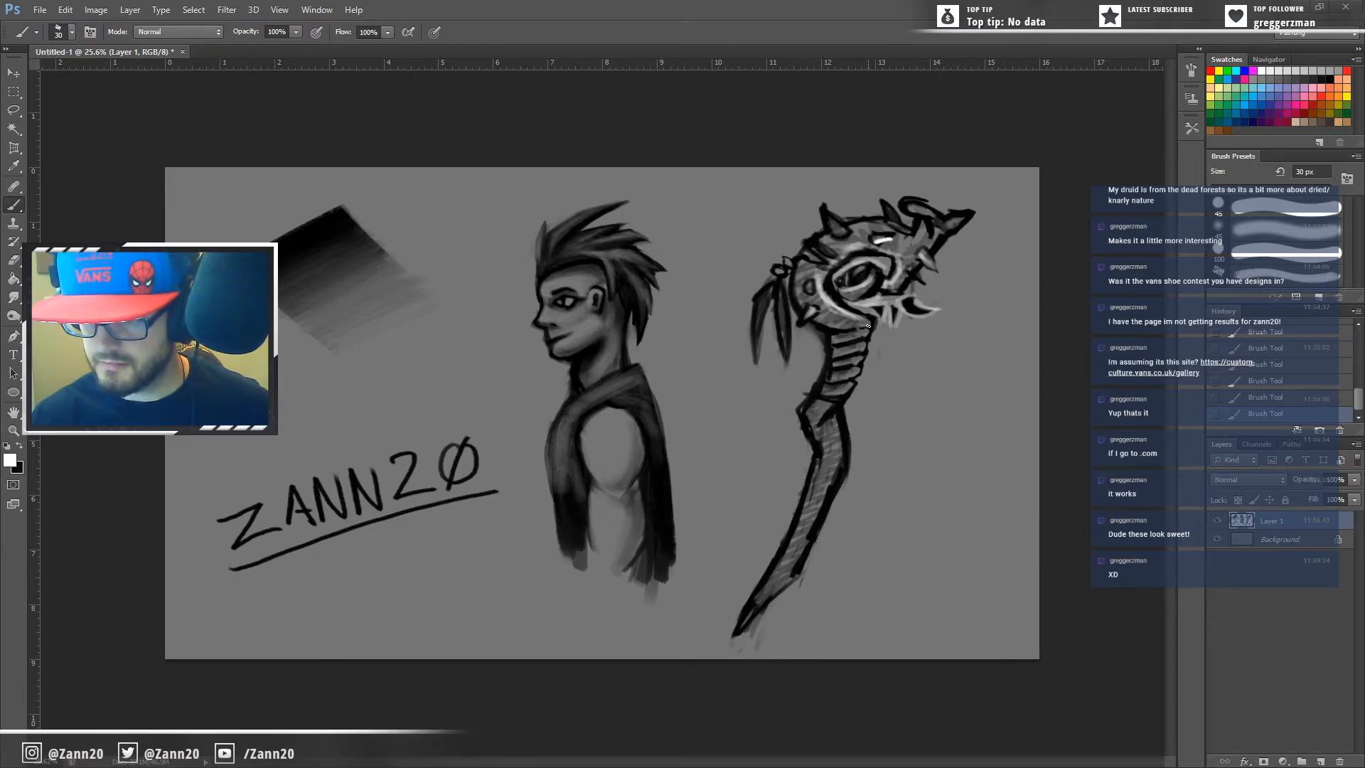
pyautogui.hotkey('ctrl', 'z')
pyautogui.hotkey('ctrl', 'z')
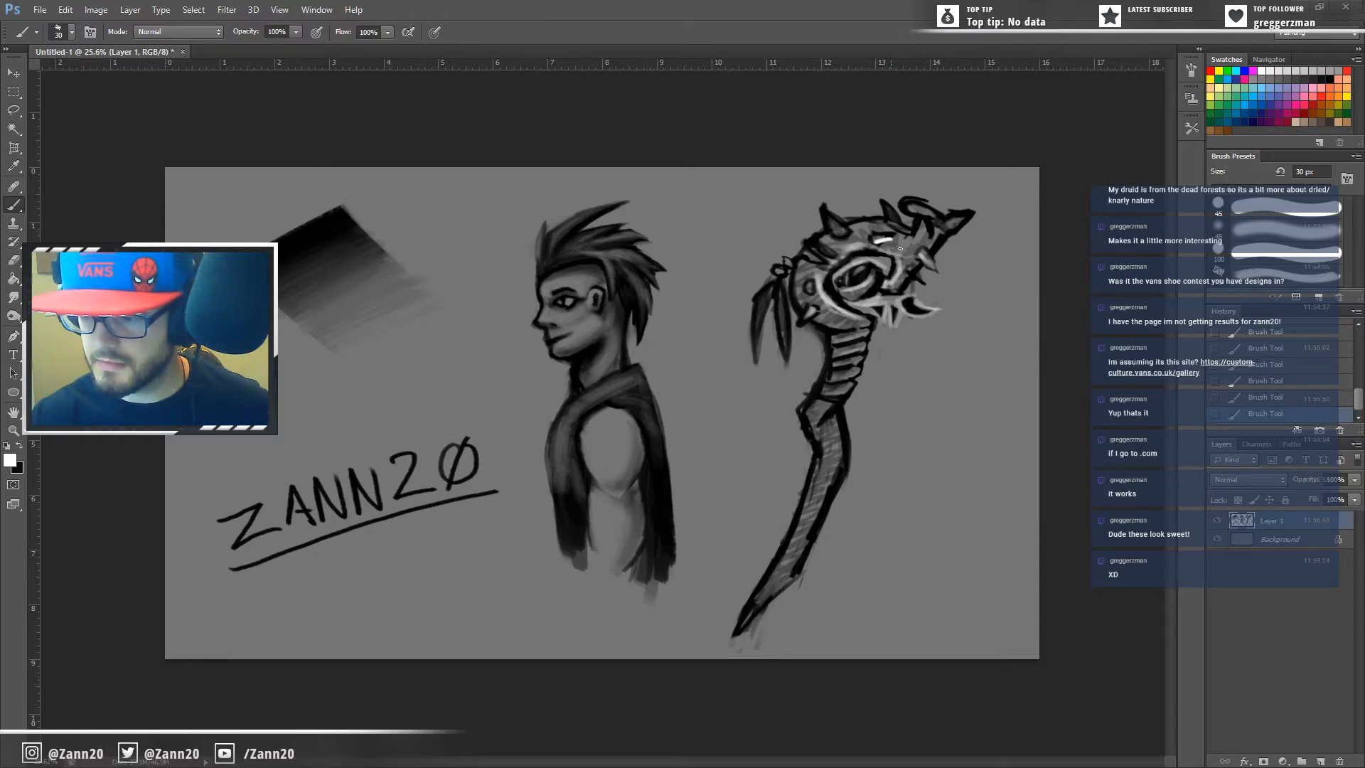
# Step: Add white highlights in front of the creature's eye and down the upper shaft, undoing the extra stroke beneath the eye
pyautogui.moveTo(902, 252); pyautogui.dragTo(898, 281)
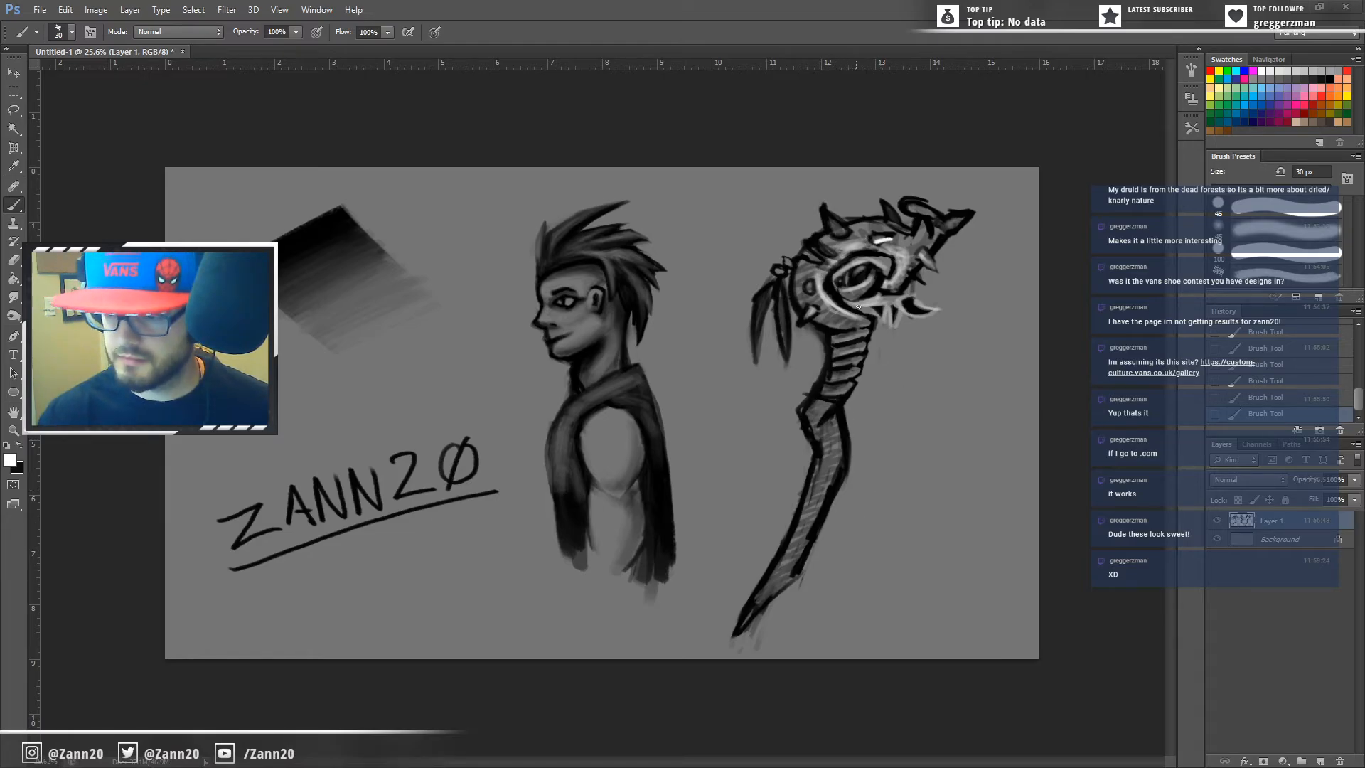
pyautogui.moveTo(873, 273); pyautogui.dragTo(865, 297)
pyautogui.hotkey('ctrl', 'z')
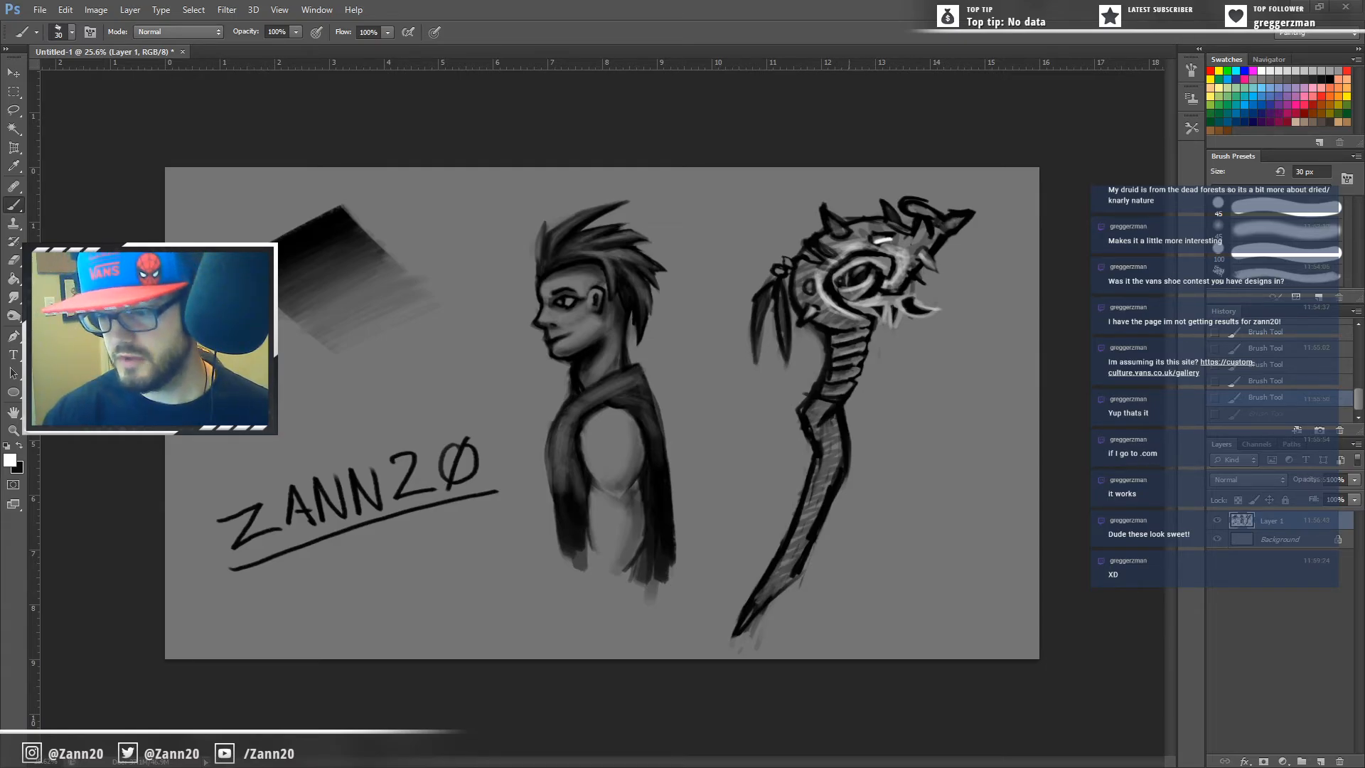
pyautogui.moveTo(835, 419)
pyautogui.mouseDown()
pyautogui.moveTo(841, 462)
pyautogui.moveTo(829, 420)
pyautogui.moveTo(820, 539)
pyautogui.moveTo(846, 416)
pyautogui.moveTo(839, 442)
pyautogui.moveTo(829, 429)
pyautogui.moveTo(824, 516)
pyautogui.mouseUp()
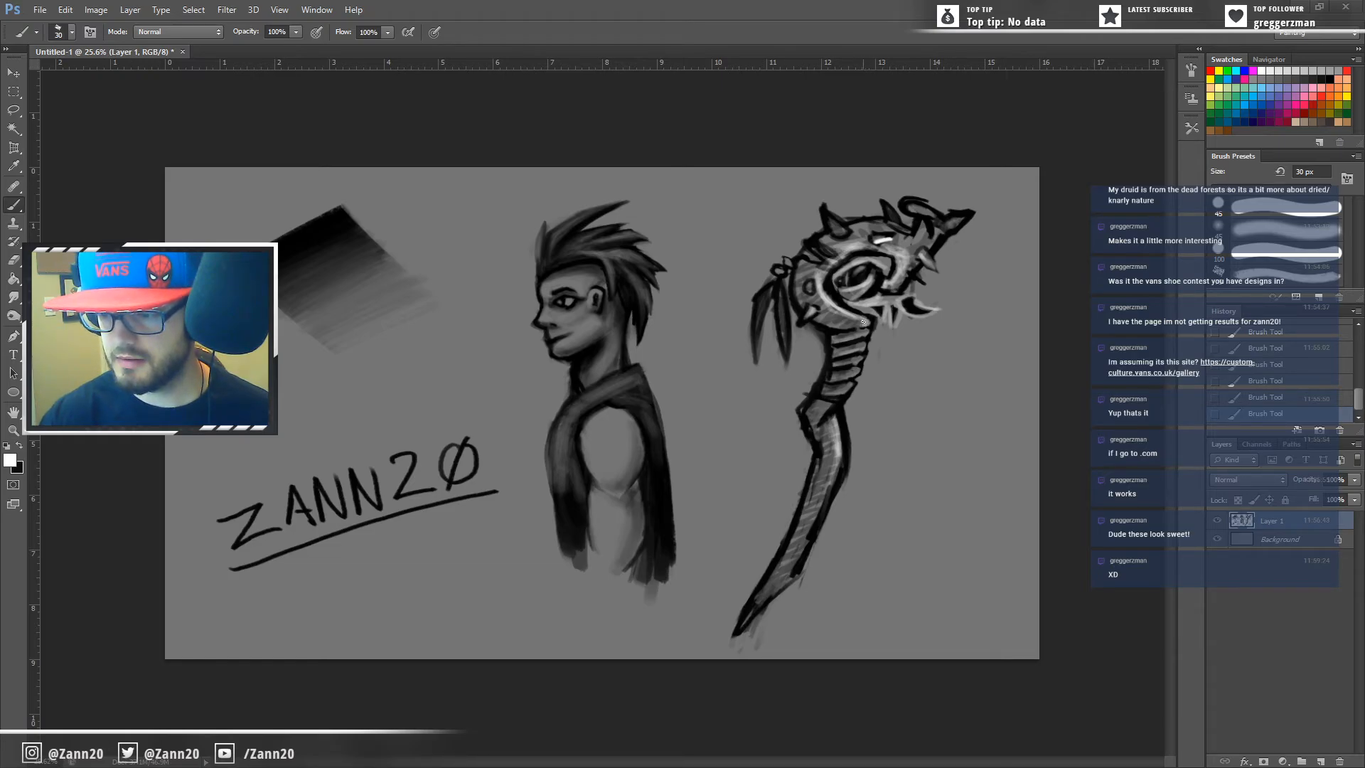
pyautogui.moveTo(862, 321); pyautogui.dragTo(860, 318)
pyautogui.hotkey('ctrl', 'alt', 'z')
pyautogui.hotkey('ctrl', 'alt', 'z')
pyautogui.hotkey('ctrl', 'alt', 'z')
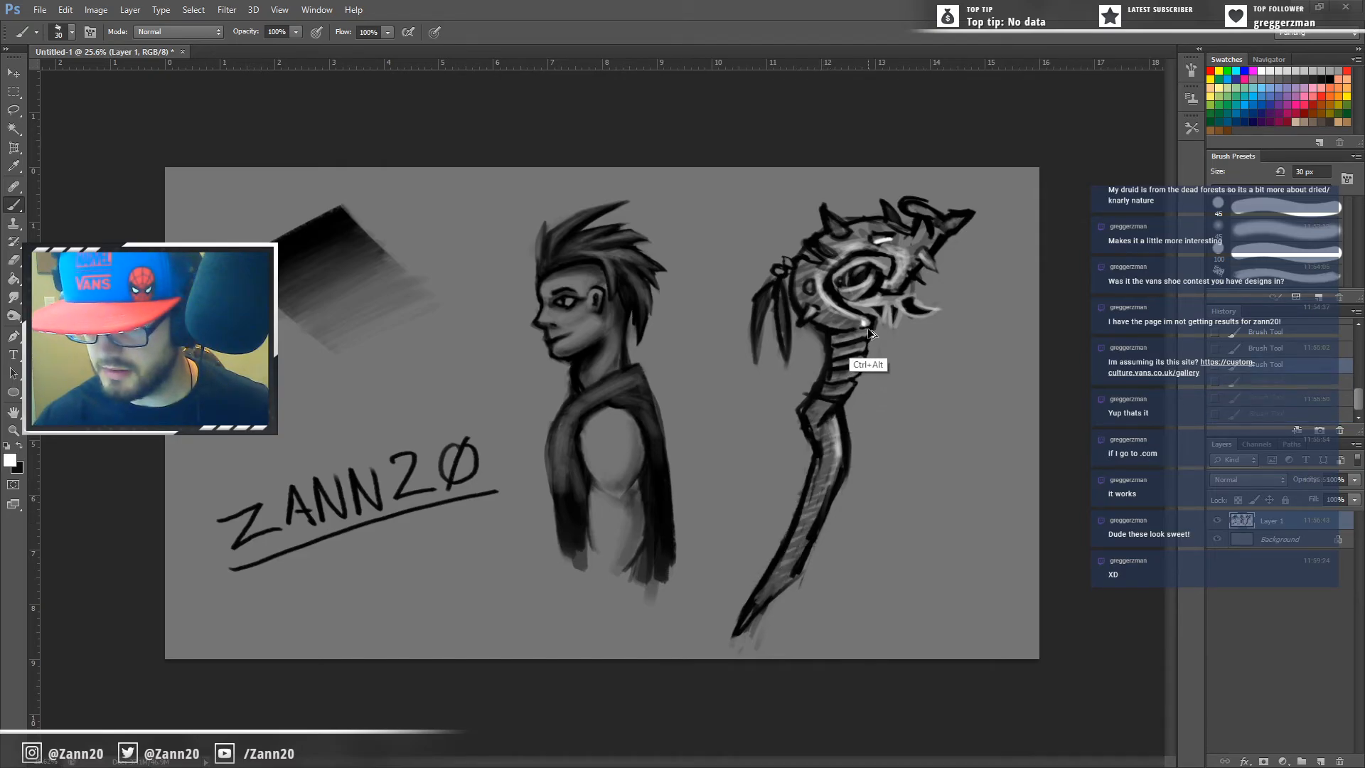
pyautogui.hotkey('ctrl', 'alt', 'z')
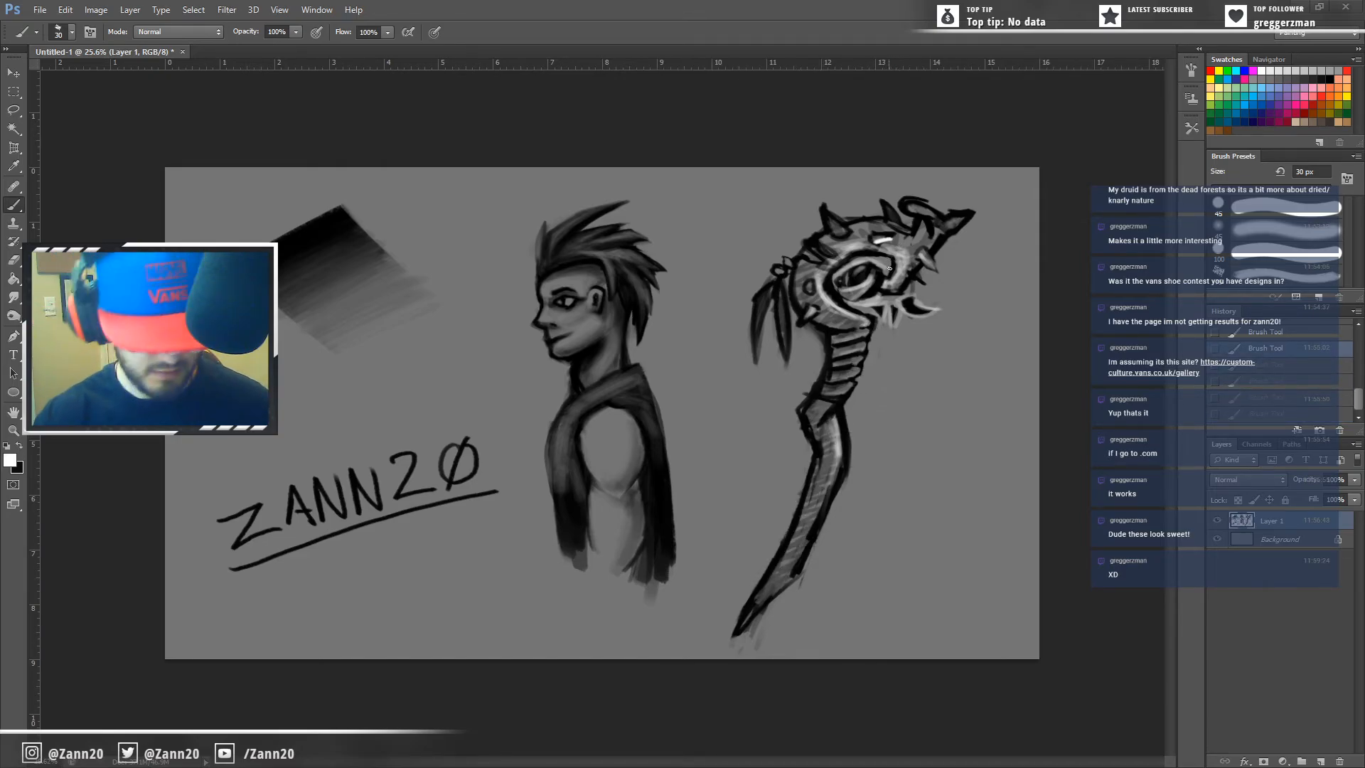
# Step: Sample the background grey and tone down the bright white highlight above the creature's eye with the brush
pyautogui.press('i')
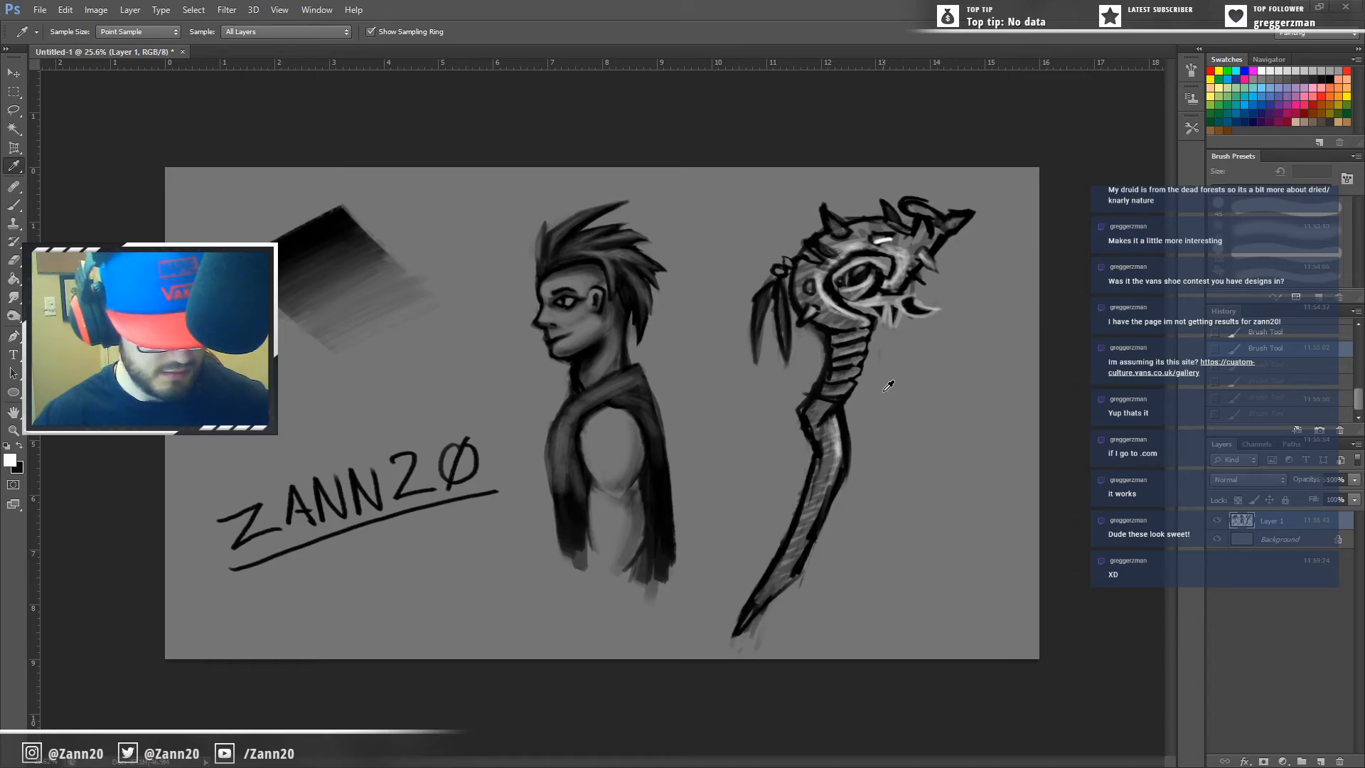
pyautogui.press('x')
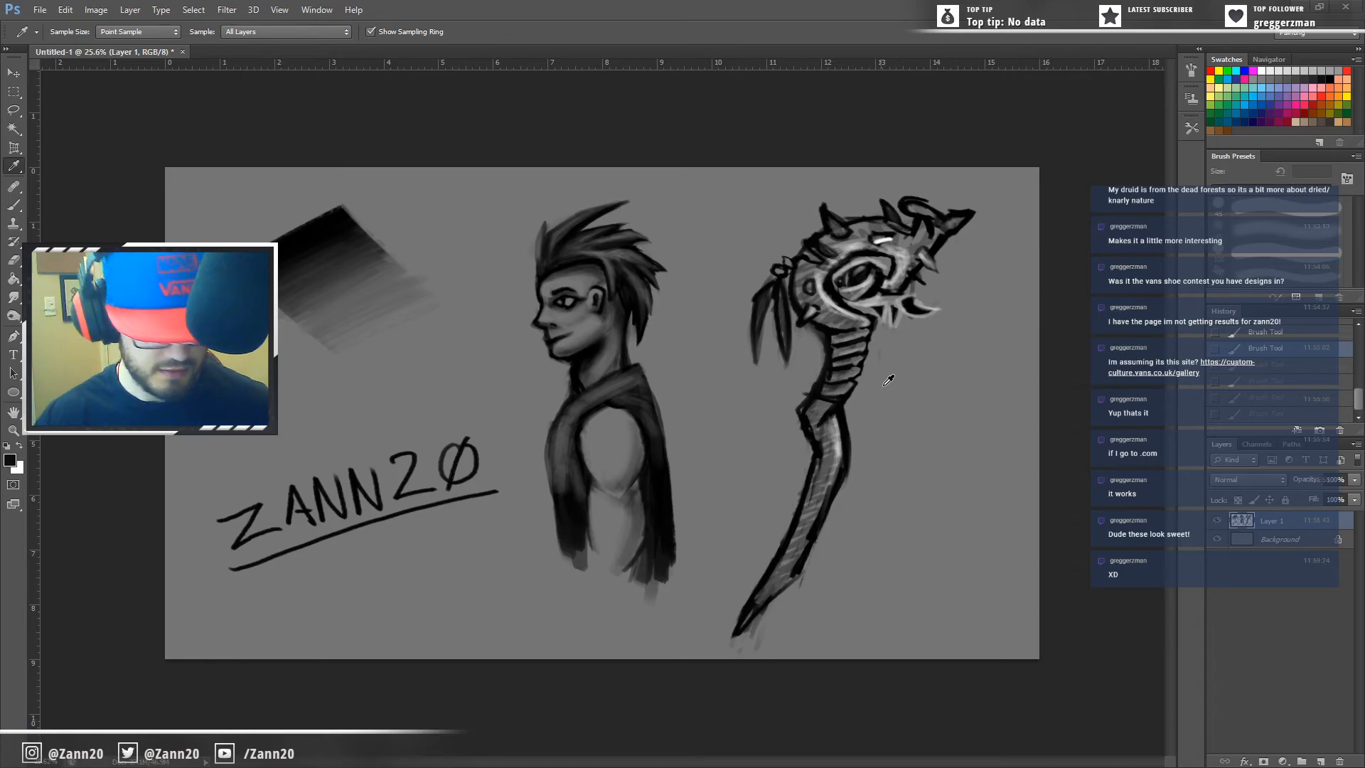
pyautogui.click(908, 357)
pyautogui.press('b')
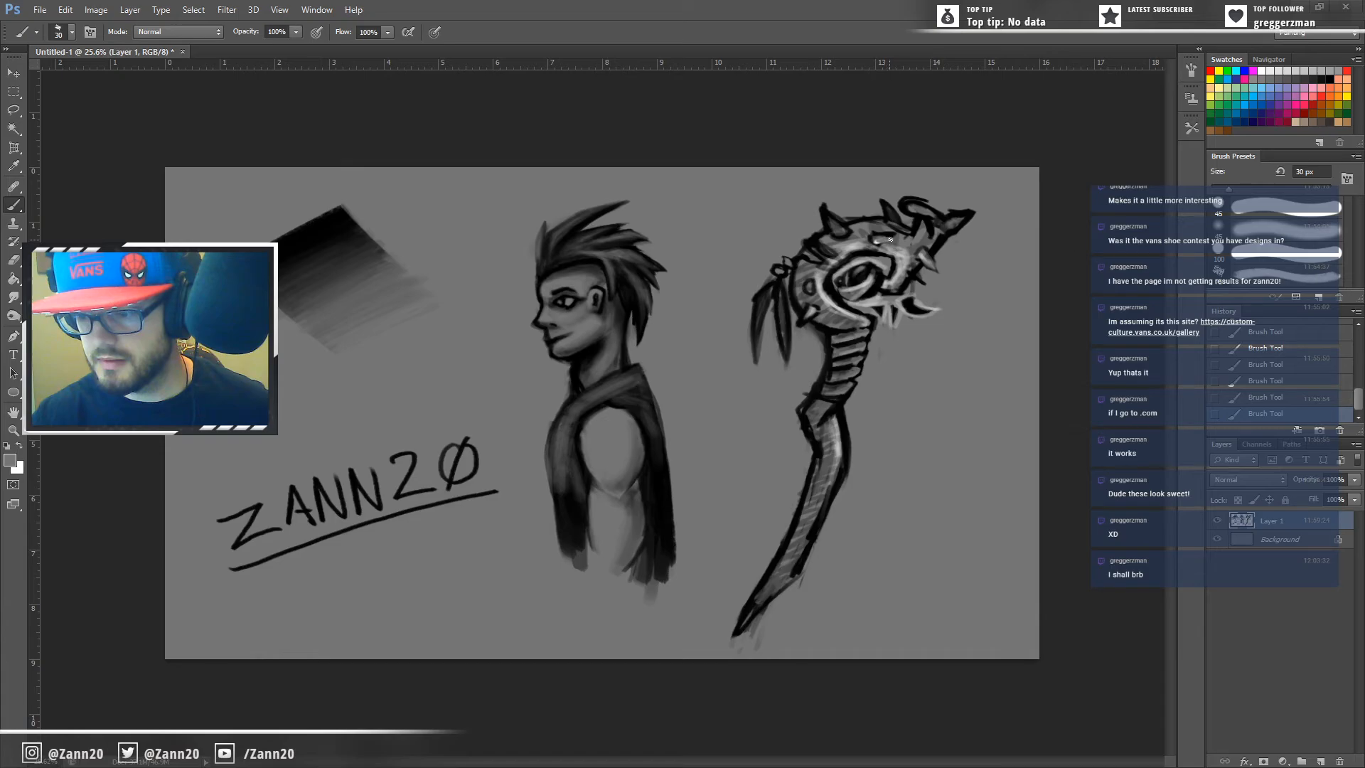
# Step: Sample black from the feathers and erase the stray marks on the background around the staff's neck and jaw
pyautogui.keyDown('alt'); pyautogui.click(780, 285); pyautogui.keyUp('alt')
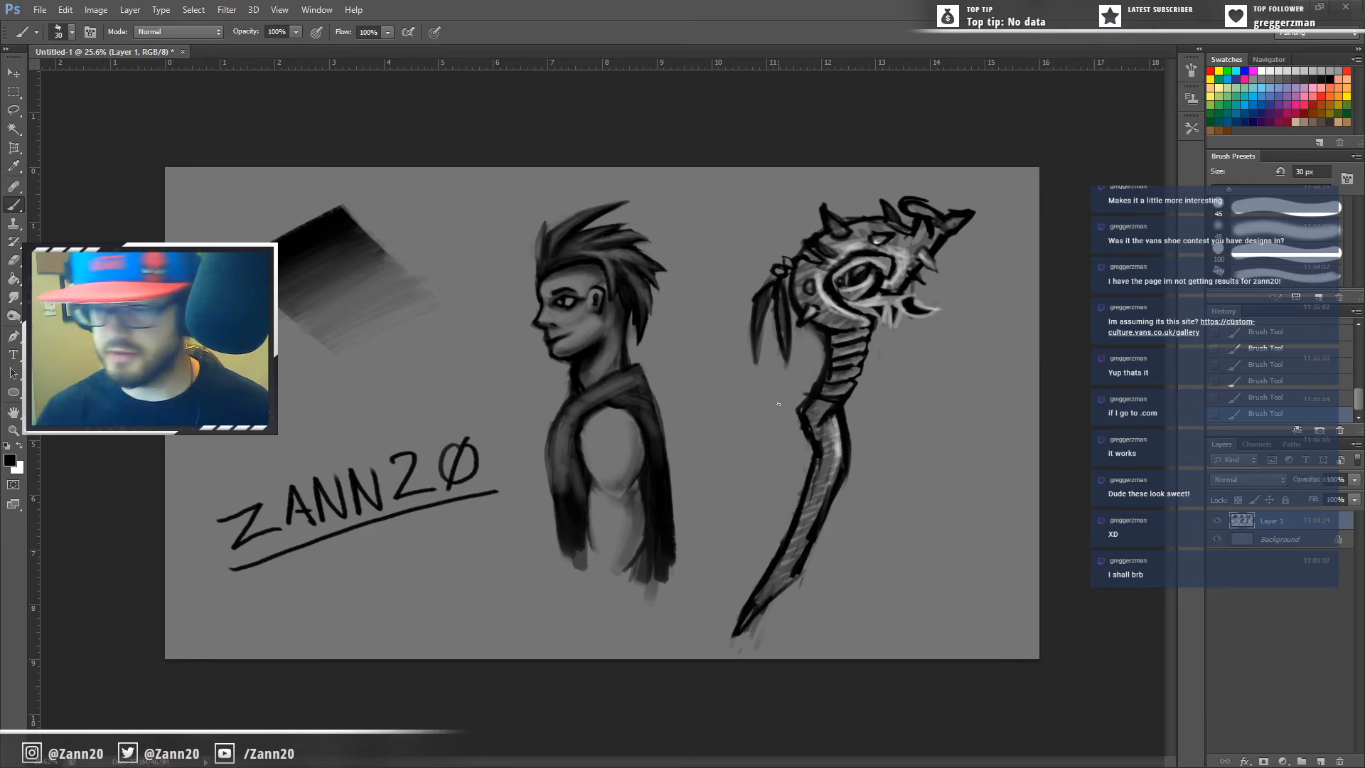
pyautogui.moveTo(883, 357); pyautogui.dragTo(889, 351)
pyautogui.moveTo(964, 284); pyautogui.dragTo(946, 294)
pyautogui.click(1010, 292)
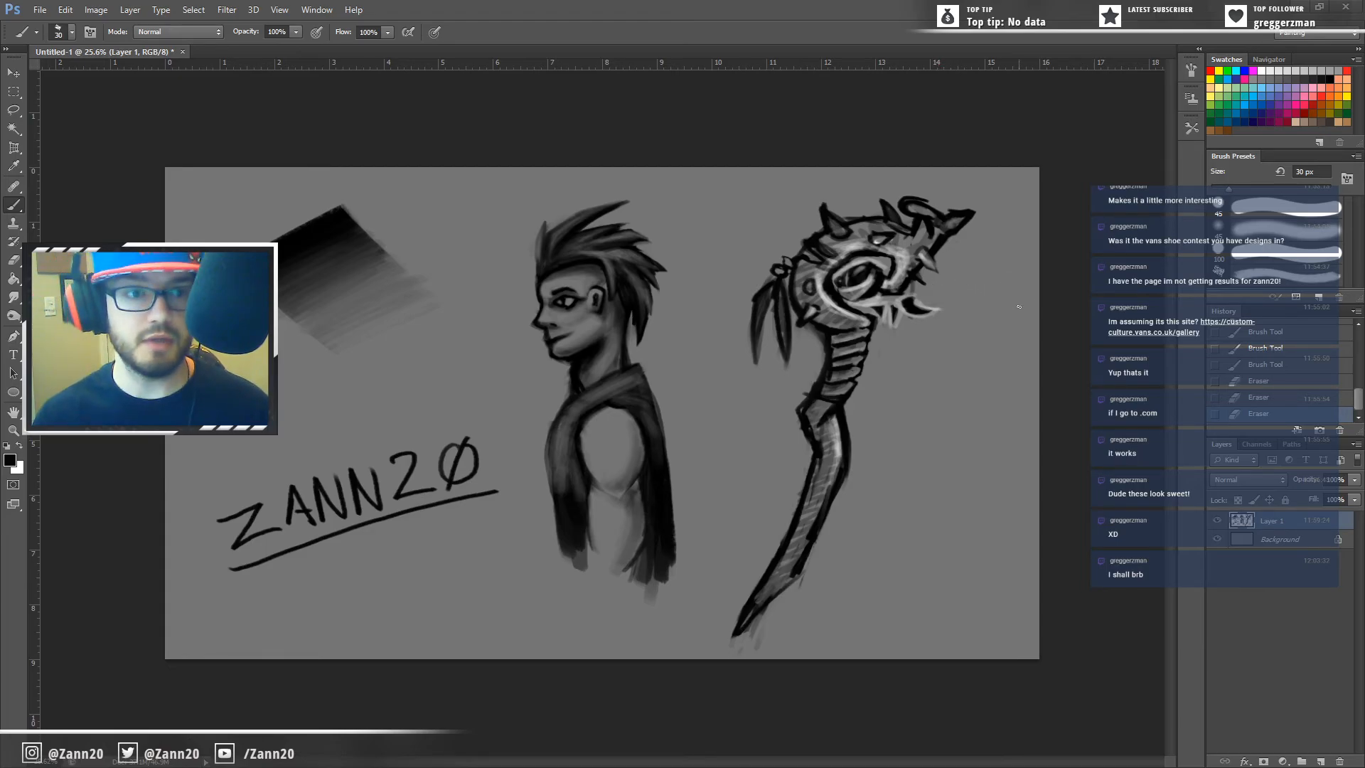